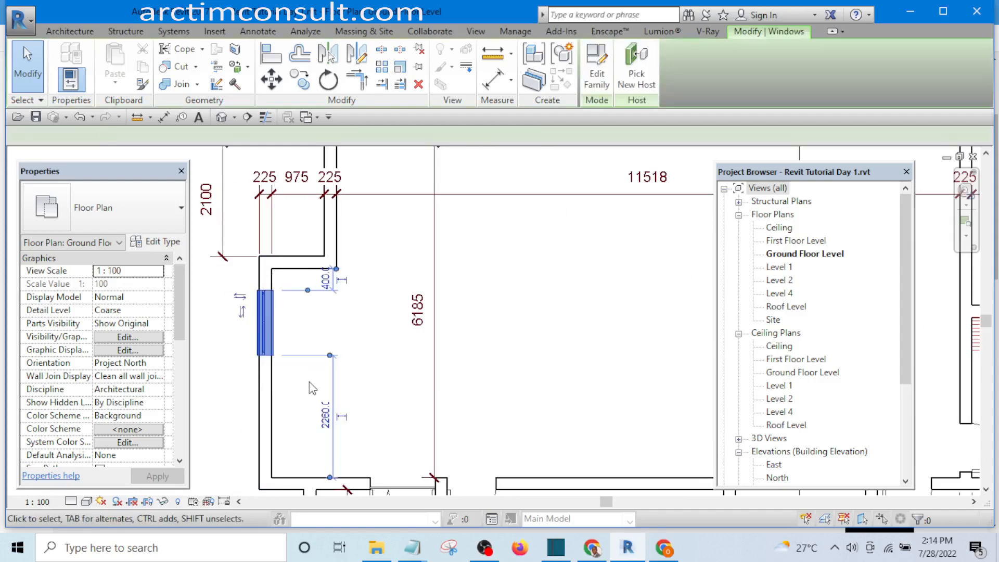
- Delete the selected window from the outer wall below the recessed corner of the ground floor plan
{"action": "left_click", "coordinate": [419, 84]}
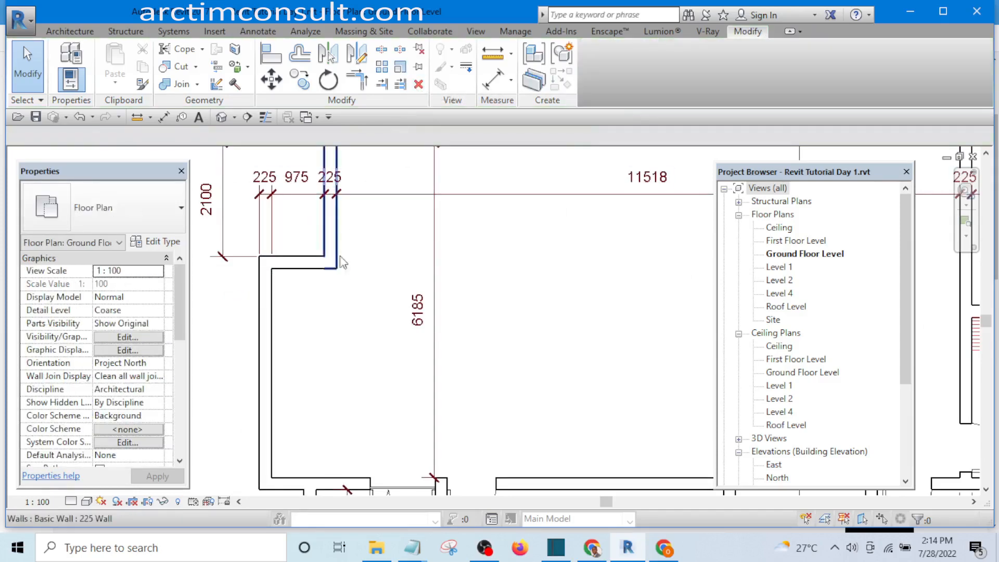
{"action": "scroll", "coordinate": [345, 276], "scroll_direction": "down", "scroll_amount": 3}
{"action": "scroll", "coordinate": [448, 324], "scroll_direction": "down", "scroll_amount": 1}
{"action": "middle_click_drag", "start_coordinate": [448, 324], "coordinate": [403, 307]}
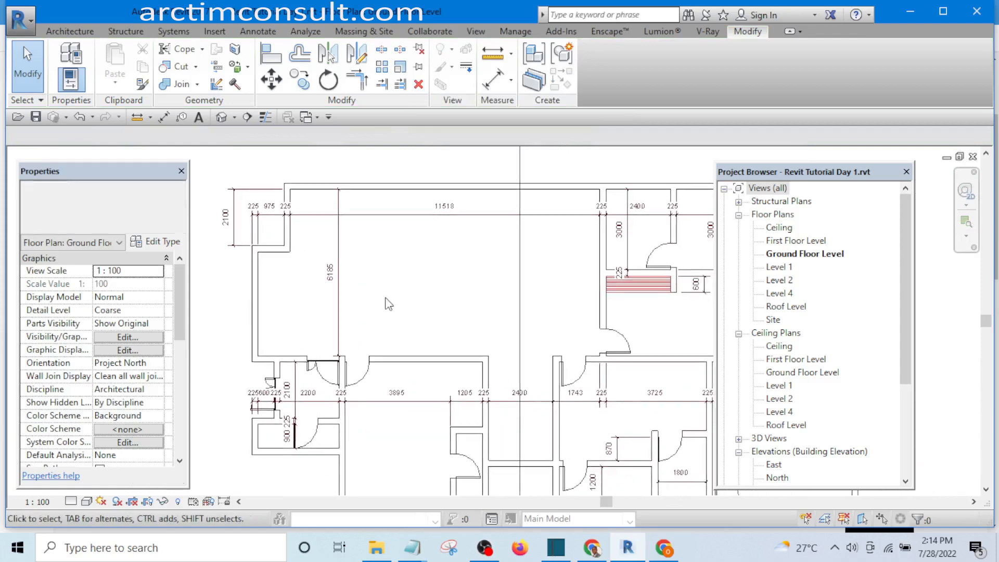
- Examine the wall, door and dimension layout of the ground floor plan where windows are missing
{"action": "scroll", "coordinate": [410, 293], "scroll_direction": "up", "scroll_amount": 2}
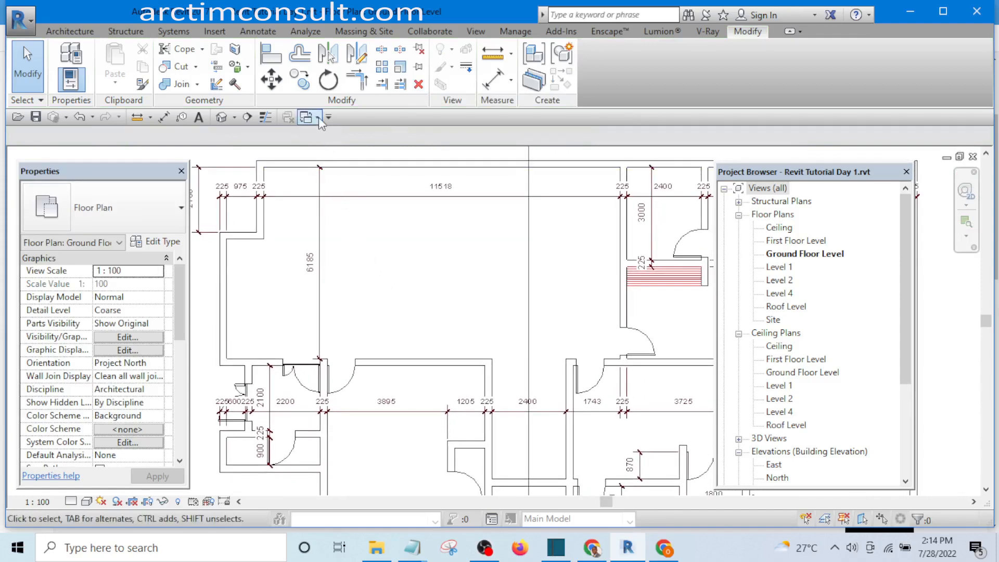
{"action": "scroll", "coordinate": [405, 297], "scroll_direction": "down", "scroll_amount": 3}
{"action": "scroll", "coordinate": [475, 327], "scroll_direction": "up", "scroll_amount": 2}
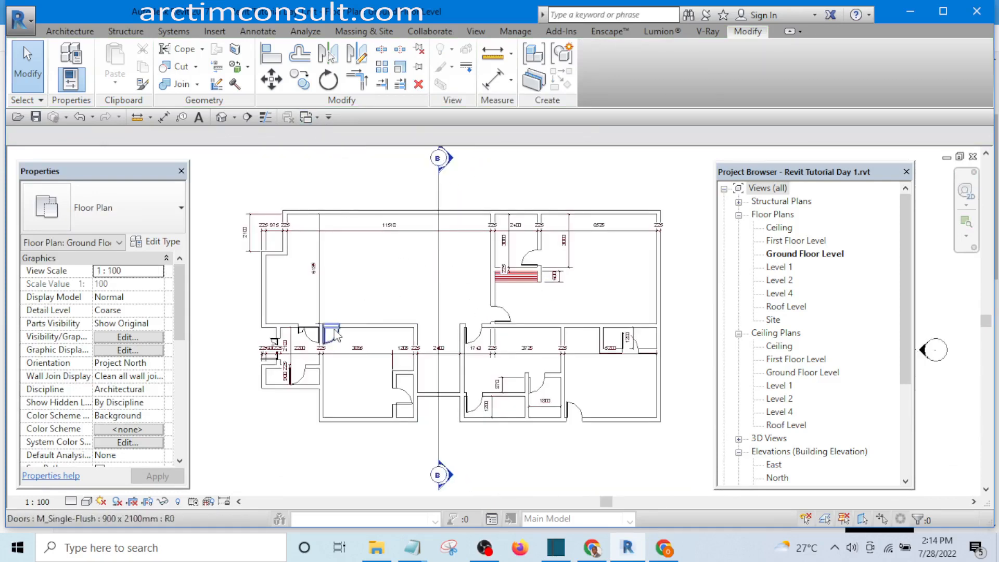
{"action": "scroll", "coordinate": [332, 333], "scroll_direction": "up", "scroll_amount": 2}
{"action": "scroll", "coordinate": [399, 307], "scroll_direction": "down", "scroll_amount": 3}
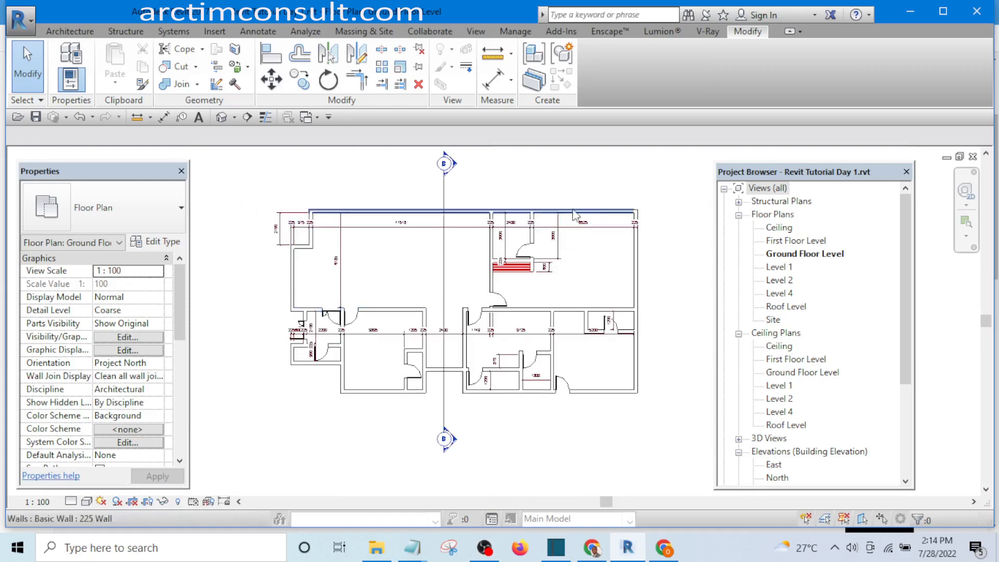
{"action": "scroll", "coordinate": [541, 337], "scroll_direction": "up", "scroll_amount": 4}
{"action": "scroll", "coordinate": [541, 337], "scroll_direction": "down", "scroll_amount": 3}
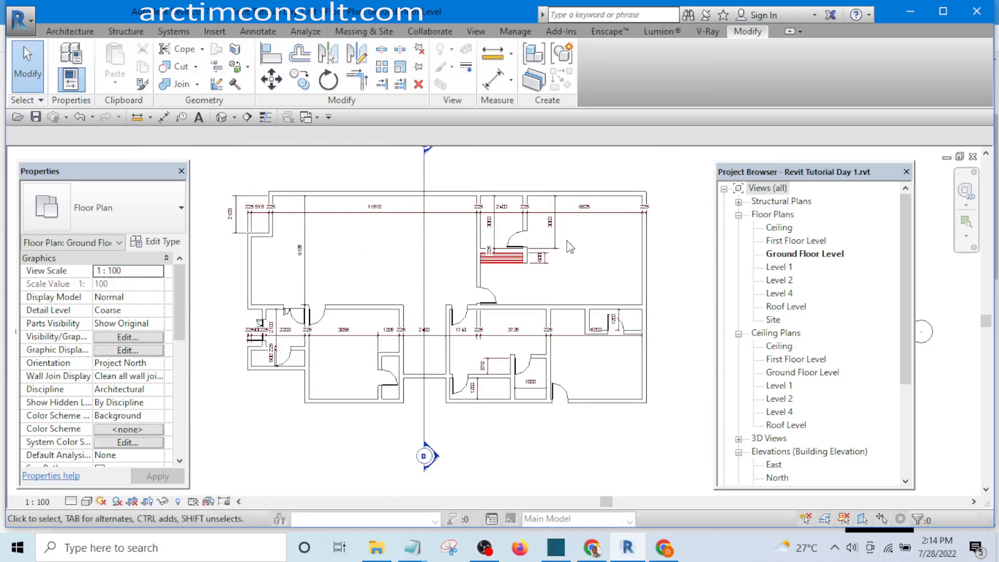
{"action": "scroll", "coordinate": [428, 299], "scroll_direction": "up", "scroll_amount": 2}
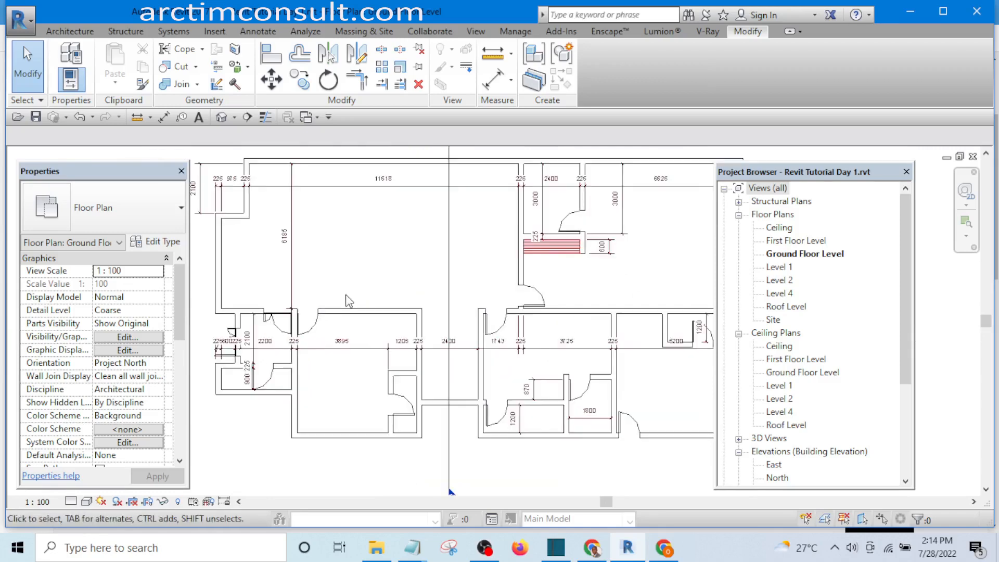
{"action": "scroll", "coordinate": [428, 298], "scroll_direction": "down", "scroll_amount": 2}
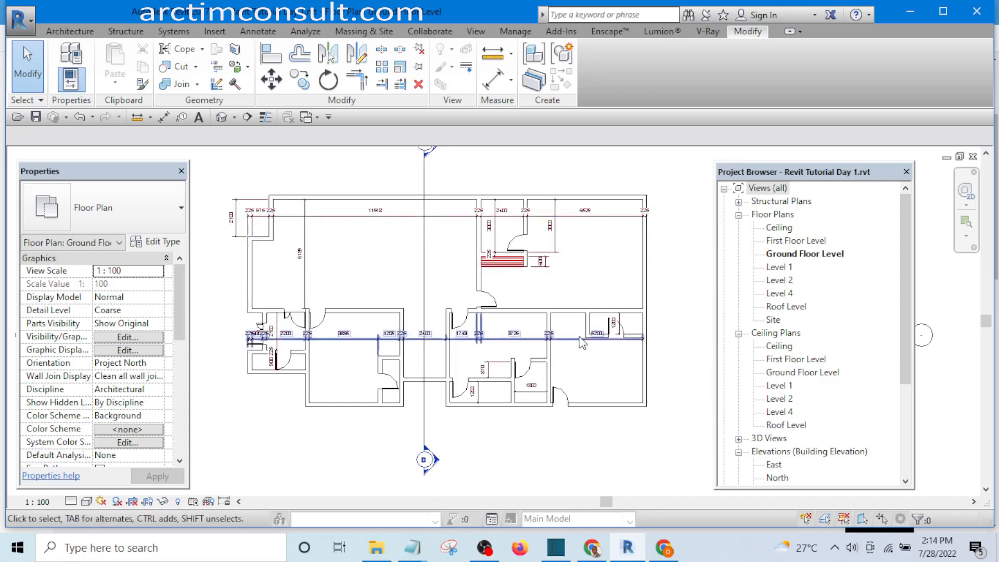
{"action": "middle_click_drag", "start_coordinate": [341, 238], "coordinate": [361, 254]}
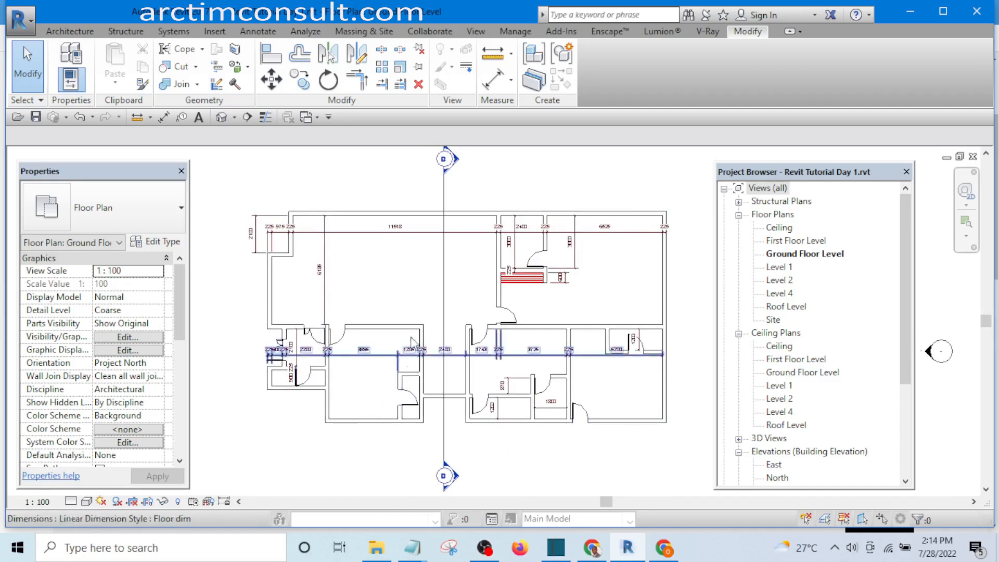
{"action": "scroll", "coordinate": [364, 304], "scroll_direction": "up", "scroll_amount": 5}
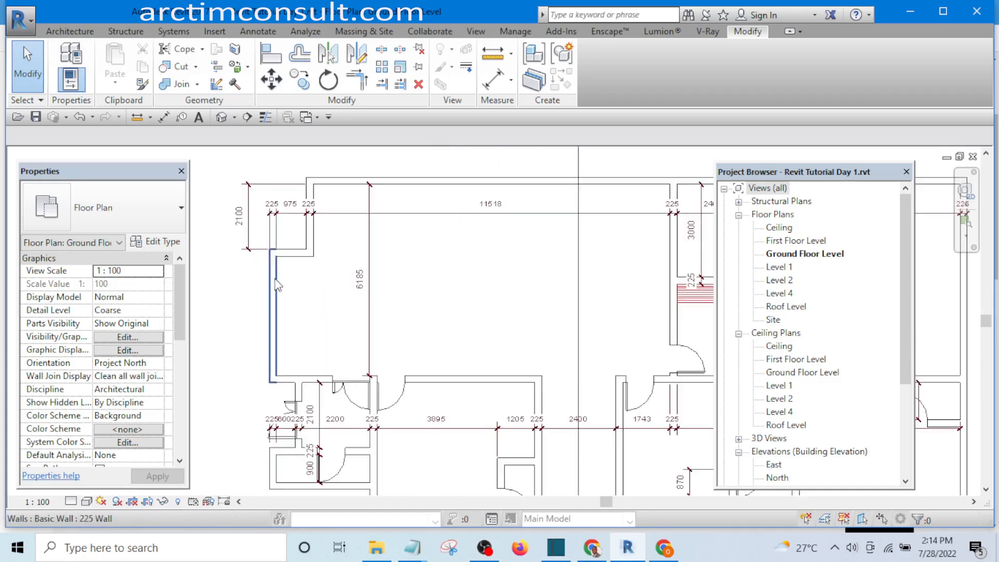
{"action": "scroll", "coordinate": [388, 305], "scroll_direction": "down", "scroll_amount": 2}
{"action": "scroll", "coordinate": [393, 307], "scroll_direction": "down", "scroll_amount": 3}
{"action": "scroll", "coordinate": [394, 316], "scroll_direction": "up", "scroll_amount": 4}
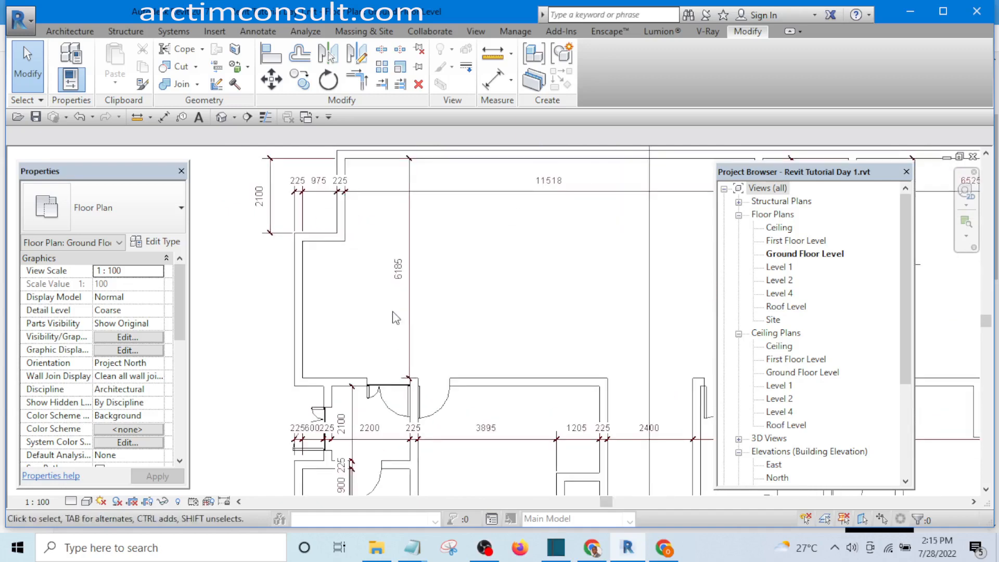
{"action": "middle_click_drag", "start_coordinate": [404, 325], "coordinate": [375, 321]}
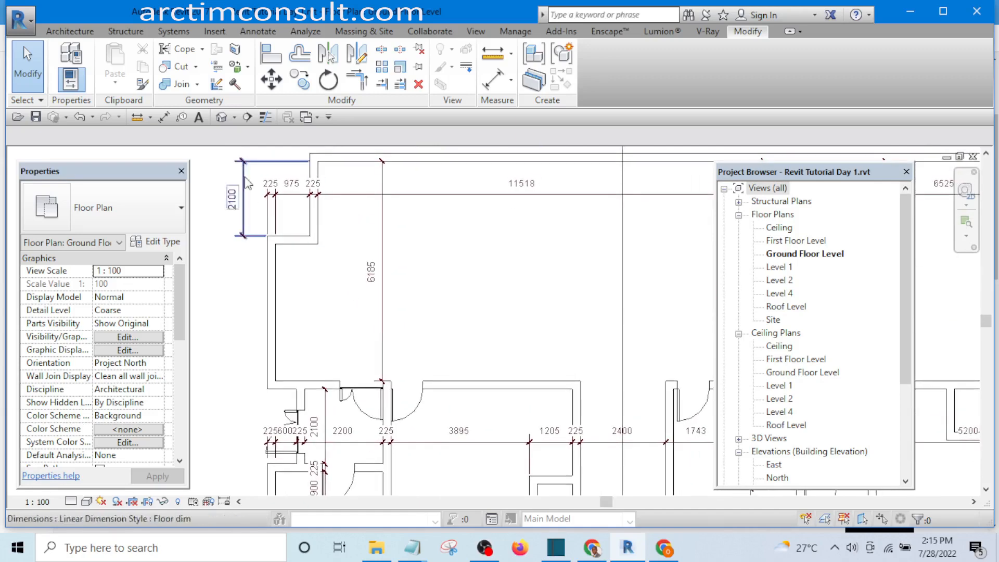
- Switch to the other open project's 3D view and examine the paired upper-floor windows with their lintels and sills
{"action": "left_click", "coordinate": [313, 120]}
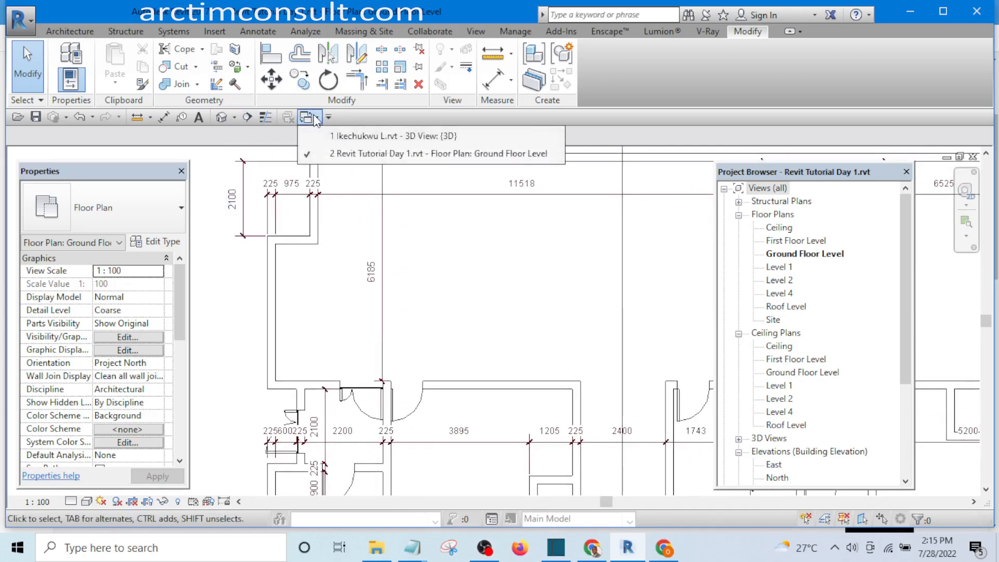
{"action": "left_click", "coordinate": [367, 136]}
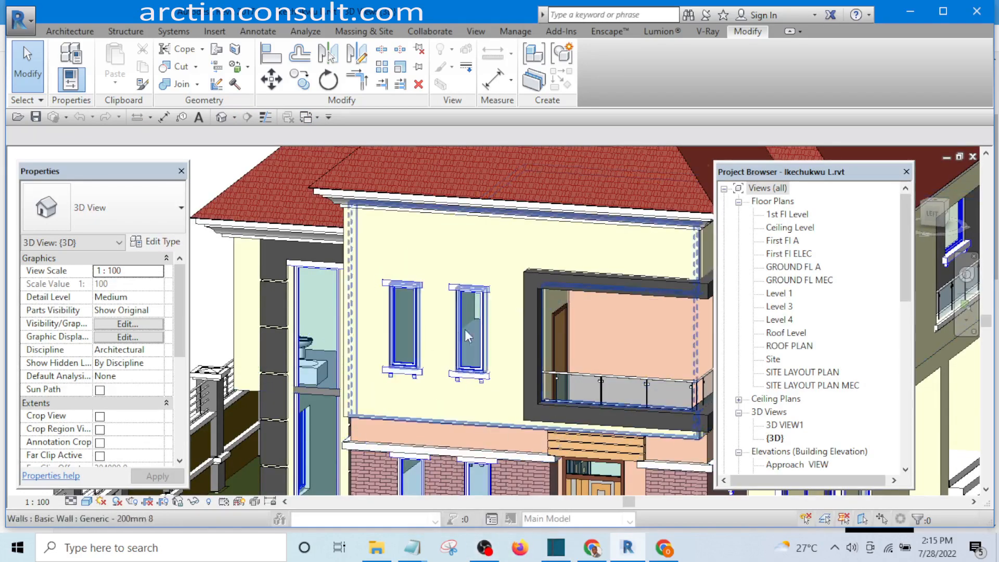
{"action": "middle_click_drag", "start_coordinate": [411, 378], "coordinate": [414, 363]}
{"action": "scroll", "coordinate": [415, 362], "scroll_direction": "up", "scroll_amount": 5}
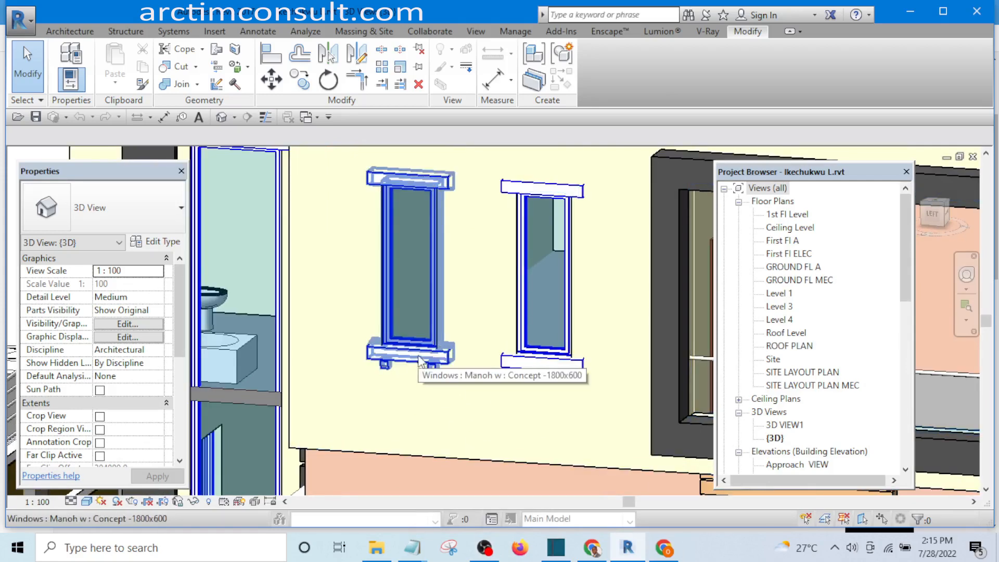
{"action": "scroll", "coordinate": [398, 358], "scroll_direction": "up", "scroll_amount": 2}
{"action": "middle_click_drag", "start_coordinate": [397, 358], "coordinate": [467, 428]}
{"action": "scroll", "coordinate": [539, 455], "scroll_direction": "down", "scroll_amount": 2}
{"action": "scroll", "coordinate": [467, 416], "scroll_direction": "down", "scroll_amount": 5}
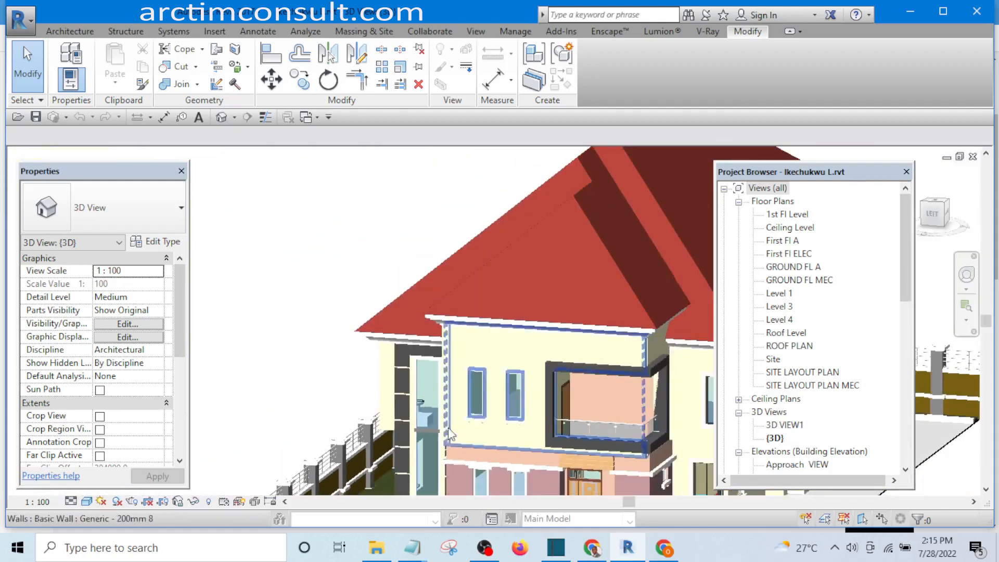
- Examine the window designs on the building's side and front facades, including the sill and bracket details
{"action": "scroll", "coordinate": [315, 404], "scroll_direction": "up", "scroll_amount": 1}
{"action": "middle_click_drag", "start_coordinate": [315, 404], "coordinate": [523, 480]}
{"action": "scroll", "coordinate": [523, 477], "scroll_direction": "up", "scroll_amount": 2}
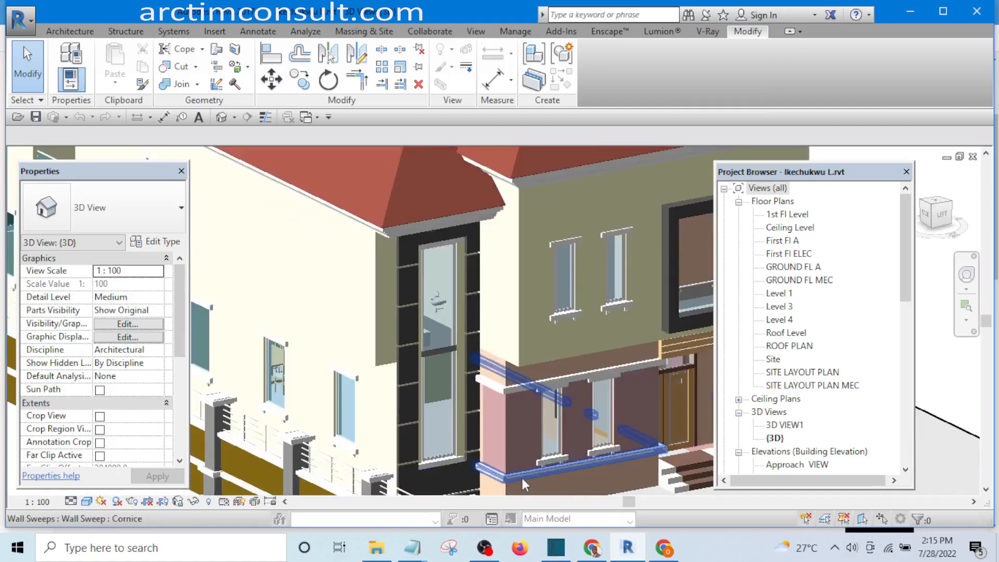
{"action": "scroll", "coordinate": [462, 356], "scroll_direction": "down", "scroll_amount": 2}
{"action": "scroll", "coordinate": [462, 355], "scroll_direction": "down", "scroll_amount": 3}
{"action": "middle_click_drag", "start_coordinate": [477, 370], "coordinate": [339, 383], "text": "shift"}
{"action": "scroll", "coordinate": [401, 441], "scroll_direction": "up", "scroll_amount": 5}
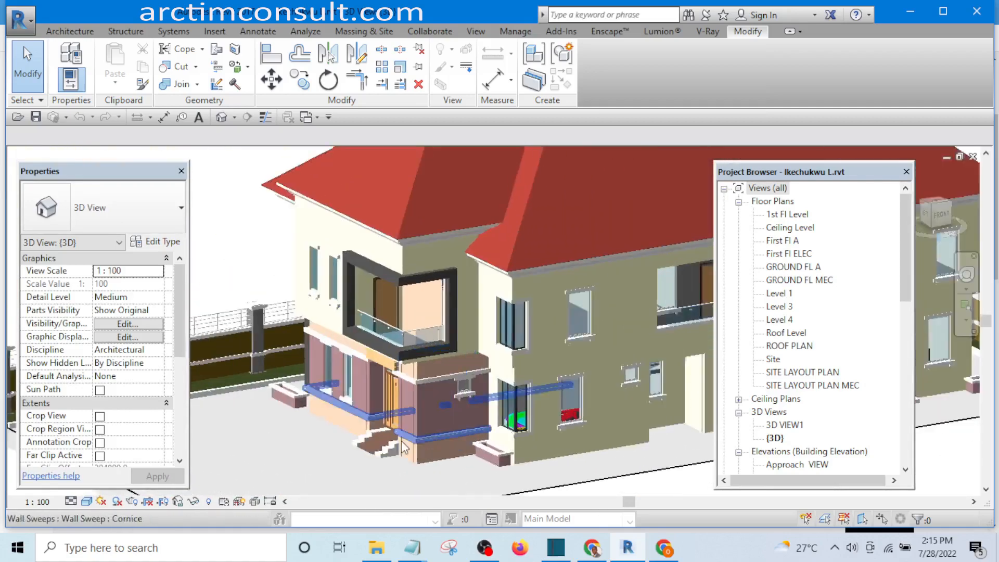
{"action": "middle_click_drag", "start_coordinate": [422, 437], "coordinate": [524, 457], "text": "shift"}
{"action": "scroll", "coordinate": [565, 450], "scroll_direction": "up", "scroll_amount": 2}
{"action": "scroll", "coordinate": [432, 424], "scroll_direction": "up", "scroll_amount": 3}
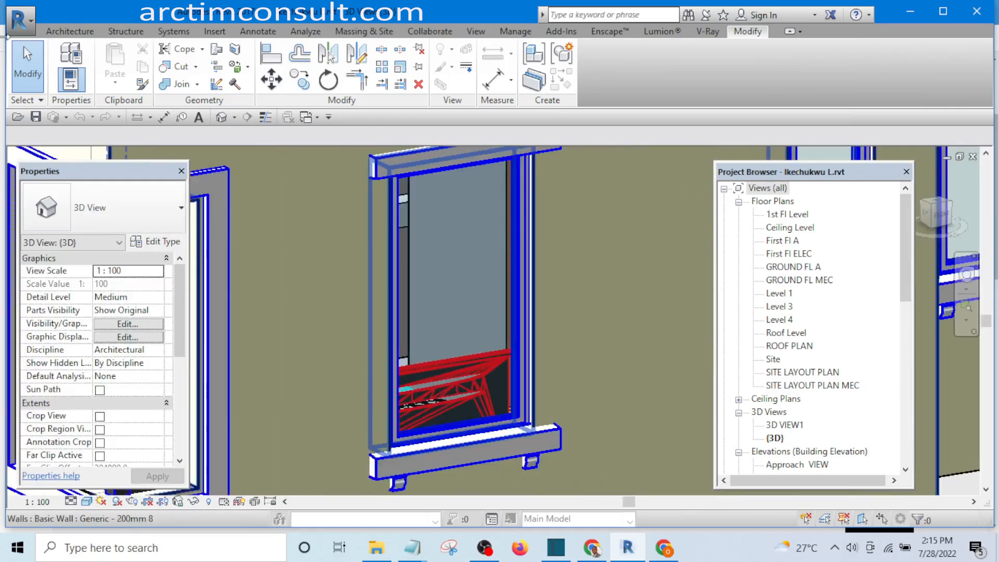
{"action": "scroll", "coordinate": [513, 331], "scroll_direction": "down", "scroll_amount": 4}
{"action": "scroll", "coordinate": [510, 326], "scroll_direction": "down", "scroll_amount": 5}
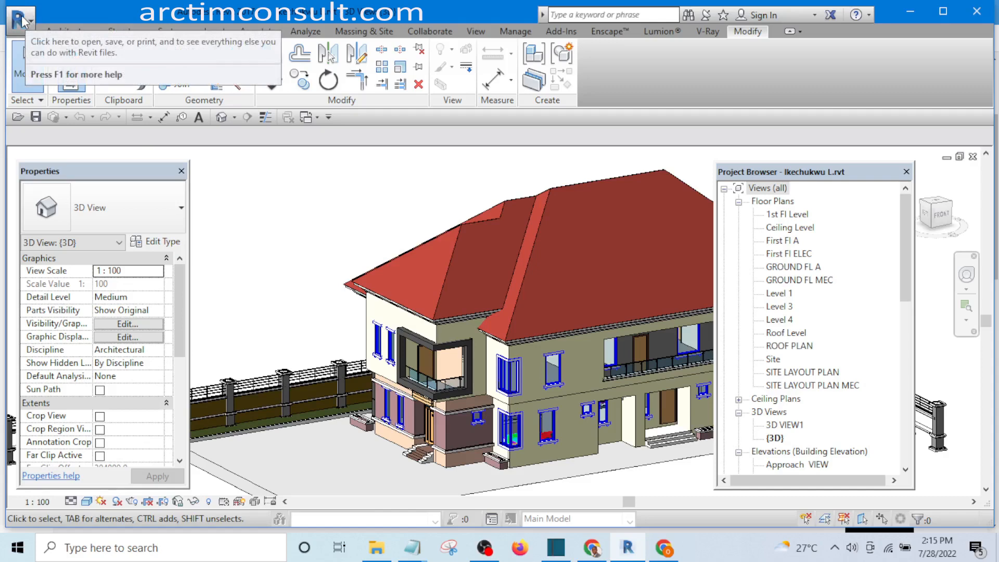
- Create a new family from the Window.rft template in the English_I folder
{"action": "left_click", "coordinate": [23, 21]}
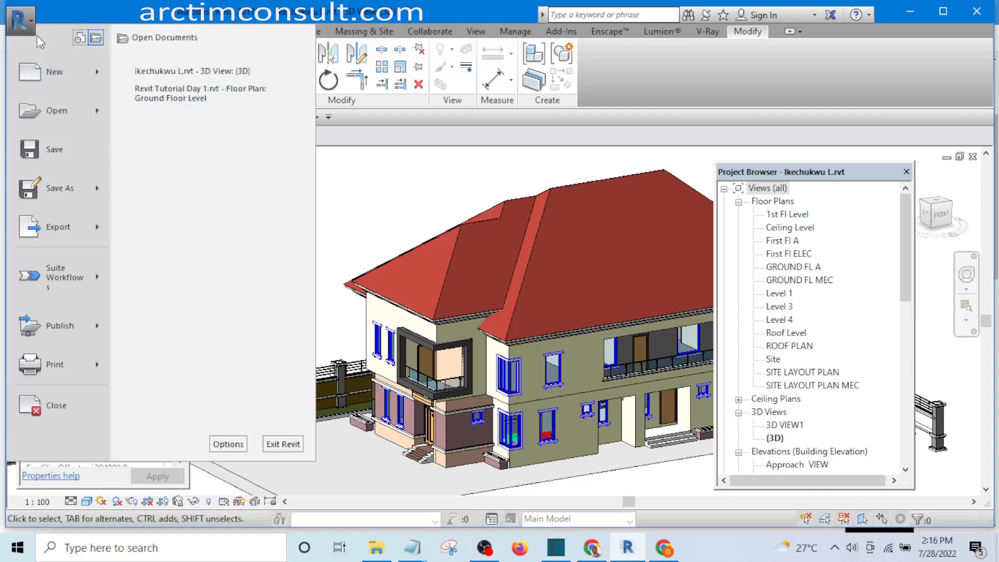
{"action": "mouse_move", "coordinate": [69, 78]}
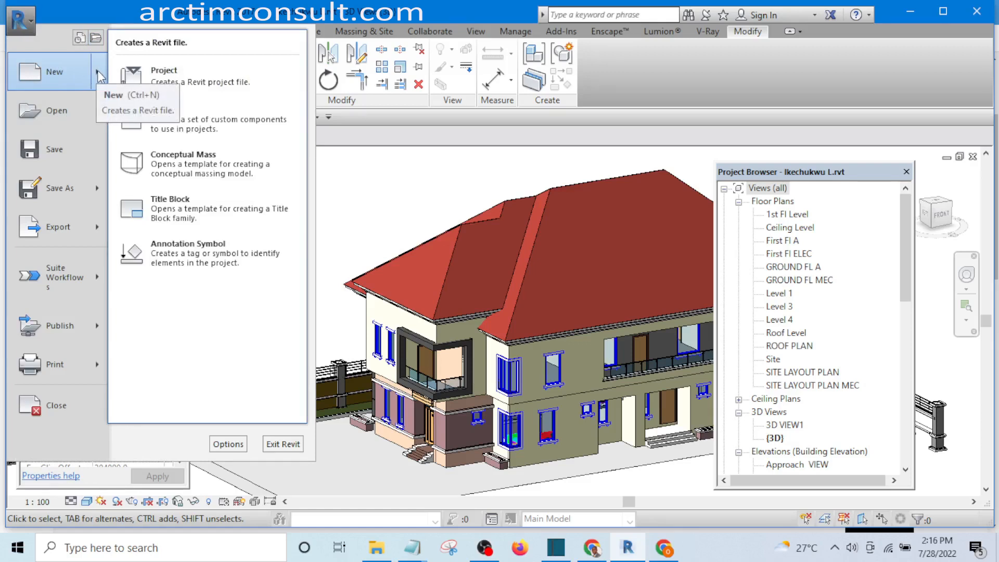
{"action": "left_click", "coordinate": [174, 122]}
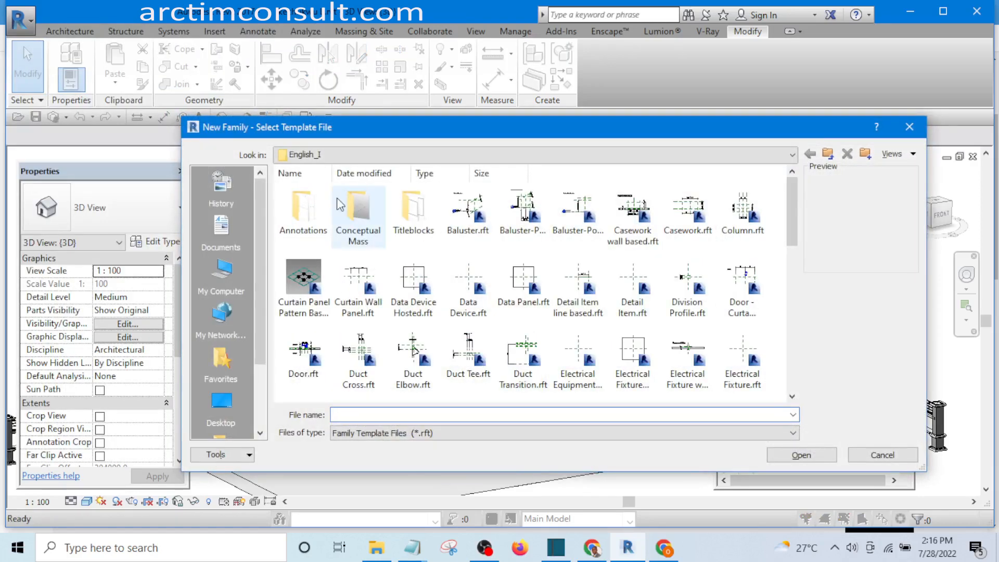
{"action": "left_click_drag", "start_coordinate": [794, 228], "coordinate": [788, 388]}
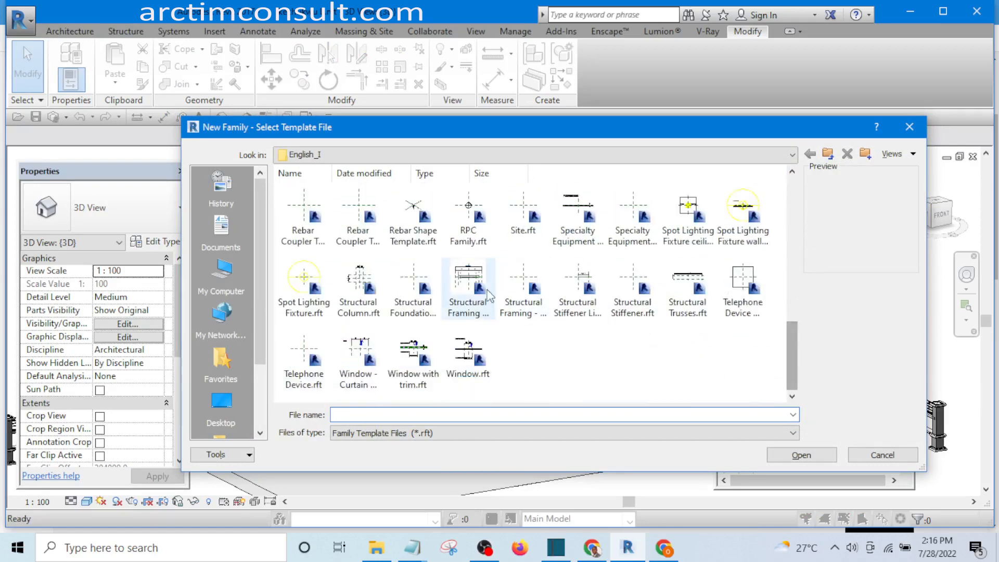
{"action": "scroll", "coordinate": [499, 312], "scroll_direction": "up", "scroll_amount": 8}
{"action": "scroll", "coordinate": [625, 270], "scroll_direction": "down", "scroll_amount": 8}
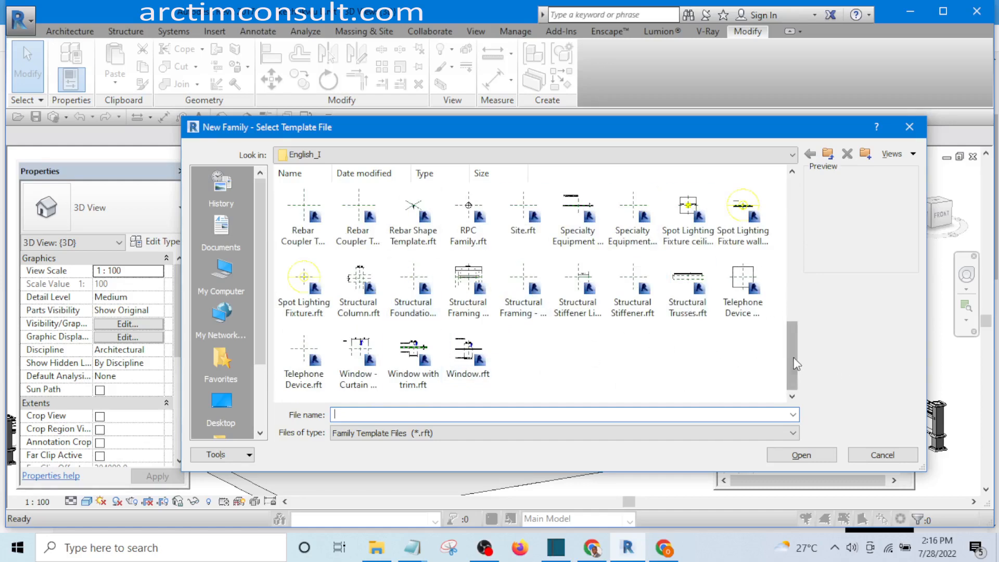
{"action": "left_click_drag", "start_coordinate": [790, 376], "coordinate": [786, 232]}
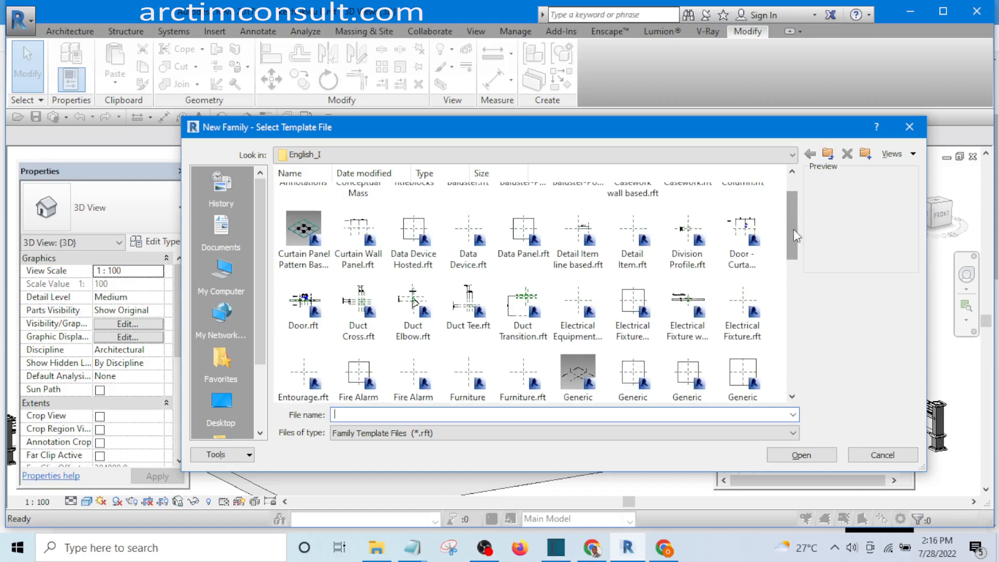
{"action": "mouse_move", "coordinate": [792, 235]}
{"action": "left_mouse_down"}
{"action": "mouse_move", "coordinate": [792, 213]}
{"action": "mouse_move", "coordinate": [798, 388]}
{"action": "left_mouse_up"}
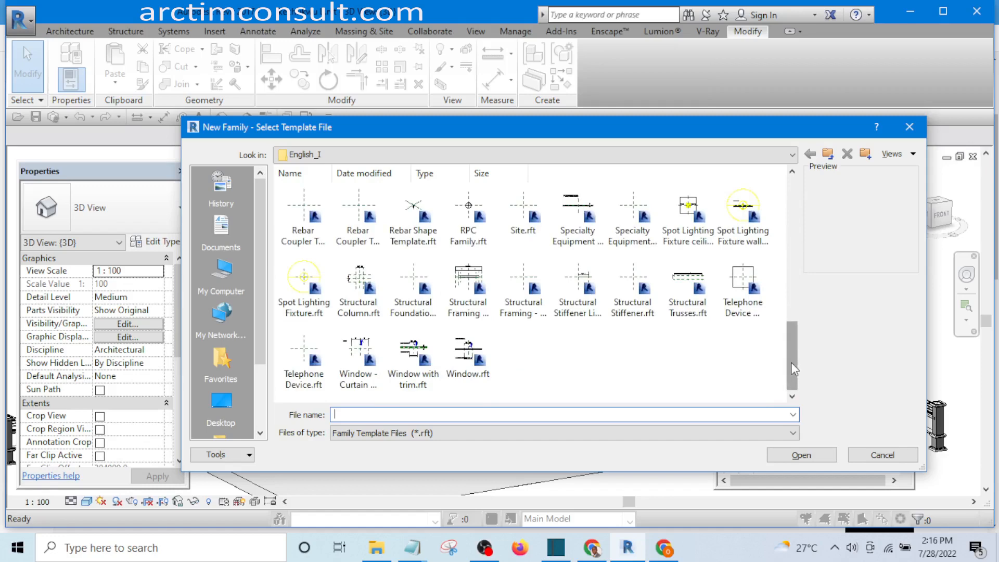
{"action": "scroll", "coordinate": [649, 342], "scroll_direction": "up", "scroll_amount": 5}
{"action": "scroll", "coordinate": [649, 342], "scroll_direction": "down", "scroll_amount": 5}
{"action": "mouse_move", "coordinate": [791, 352]}
{"action": "left_mouse_down"}
{"action": "mouse_move", "coordinate": [785, 205]}
{"action": "mouse_move", "coordinate": [780, 385]}
{"action": "left_mouse_up"}
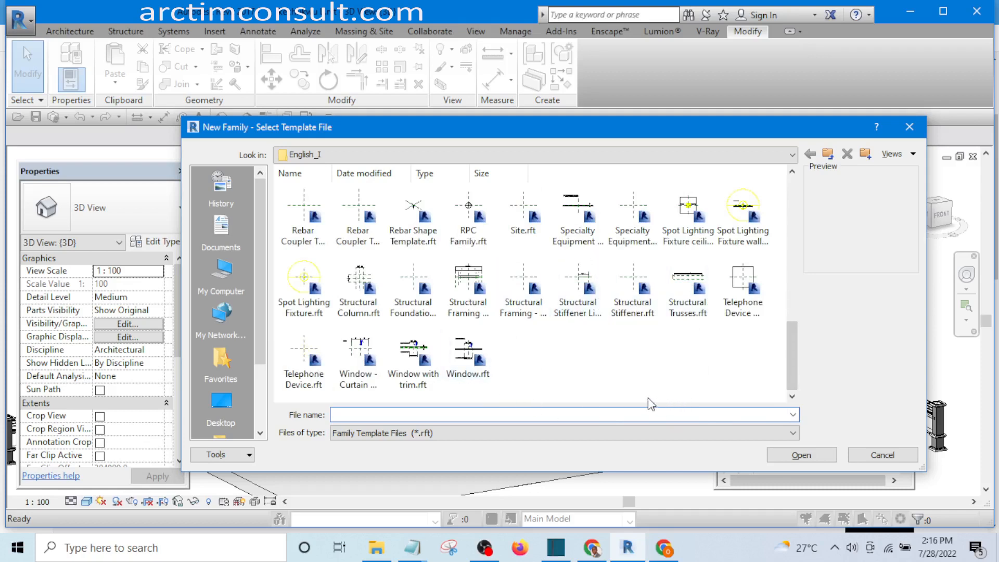
{"action": "left_click", "coordinate": [461, 356]}
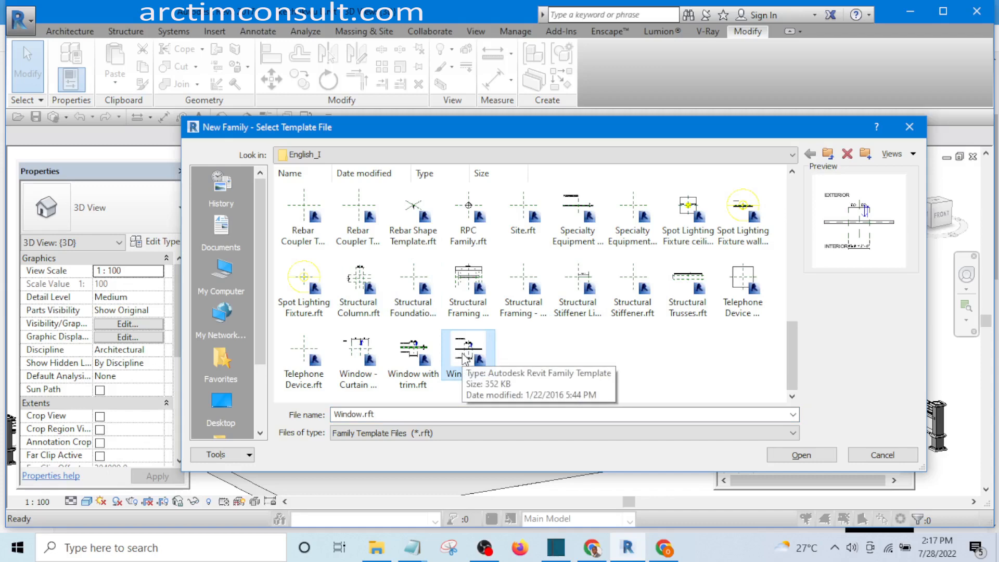
{"action": "left_click", "coordinate": [796, 456]}
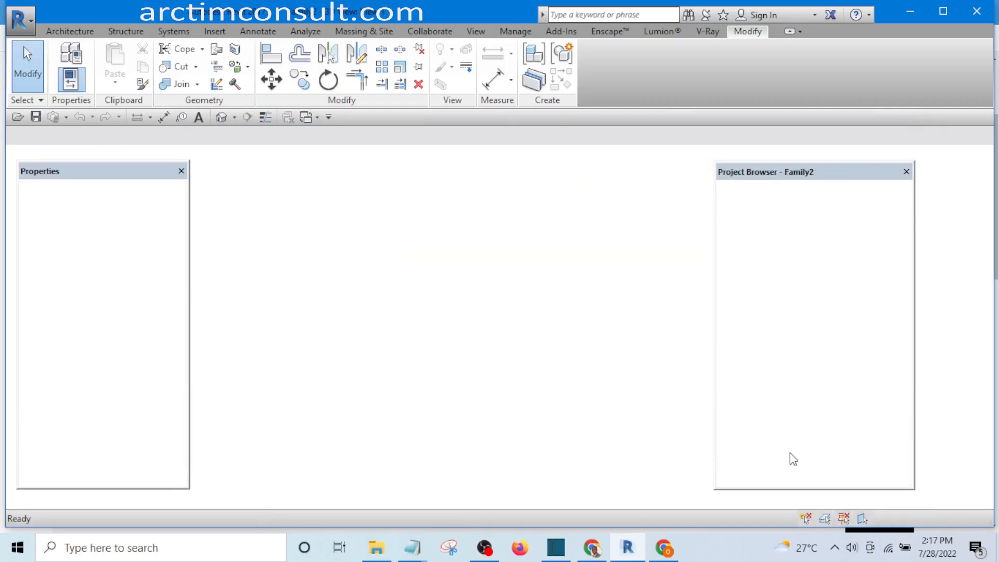
- Open the new window family's default 3D view and inspect the host wall and its opening
{"action": "middle_click_drag", "start_coordinate": [621, 404], "coordinate": [569, 396]}
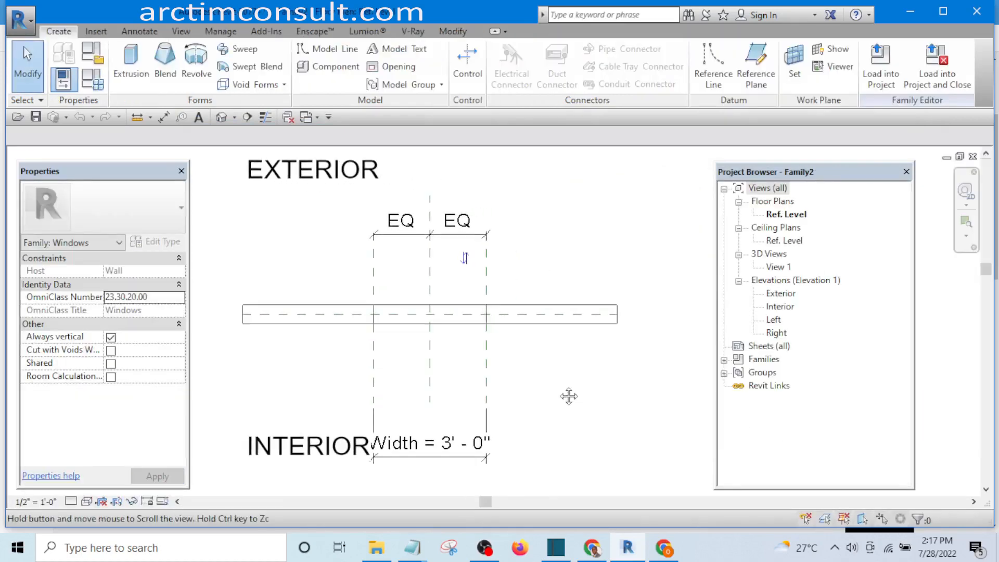
{"action": "scroll", "coordinate": [466, 378], "scroll_direction": "up", "scroll_amount": 2}
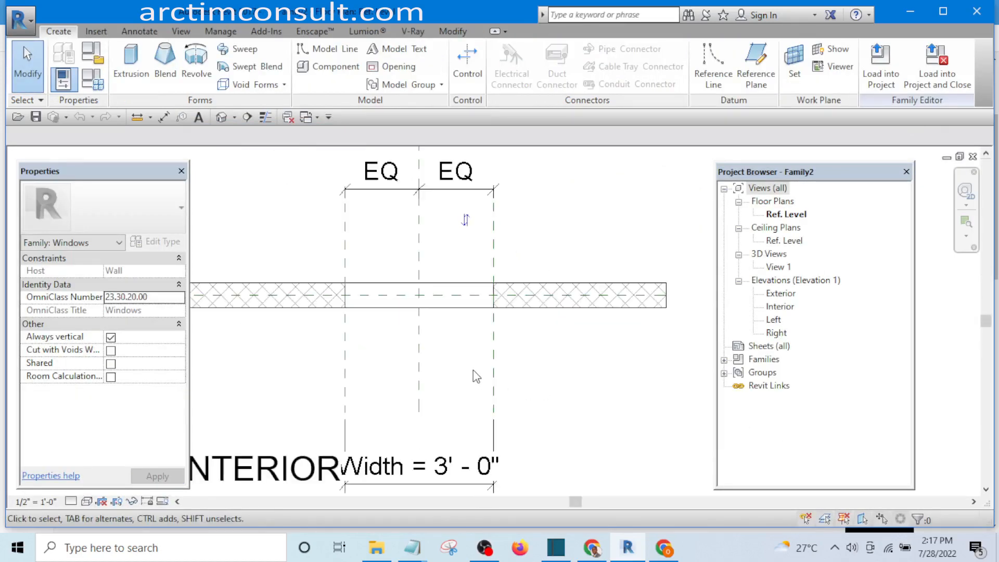
{"action": "left_click", "coordinate": [223, 117]}
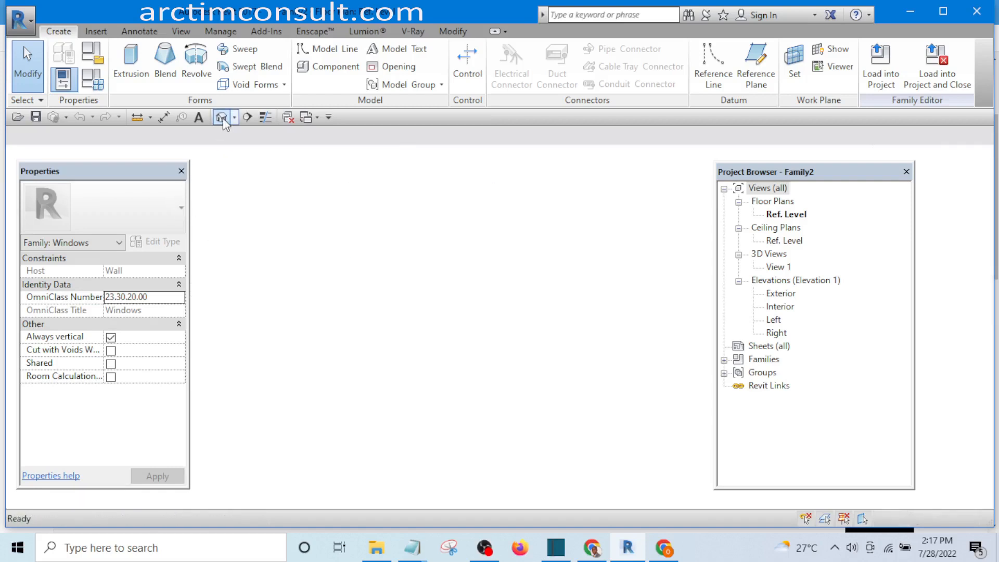
{"action": "scroll", "coordinate": [501, 386], "scroll_direction": "up", "scroll_amount": 3}
{"action": "middle_click_drag", "start_coordinate": [495, 386], "coordinate": [429, 375]}
{"action": "scroll", "coordinate": [408, 374], "scroll_direction": "down", "scroll_amount": 3}
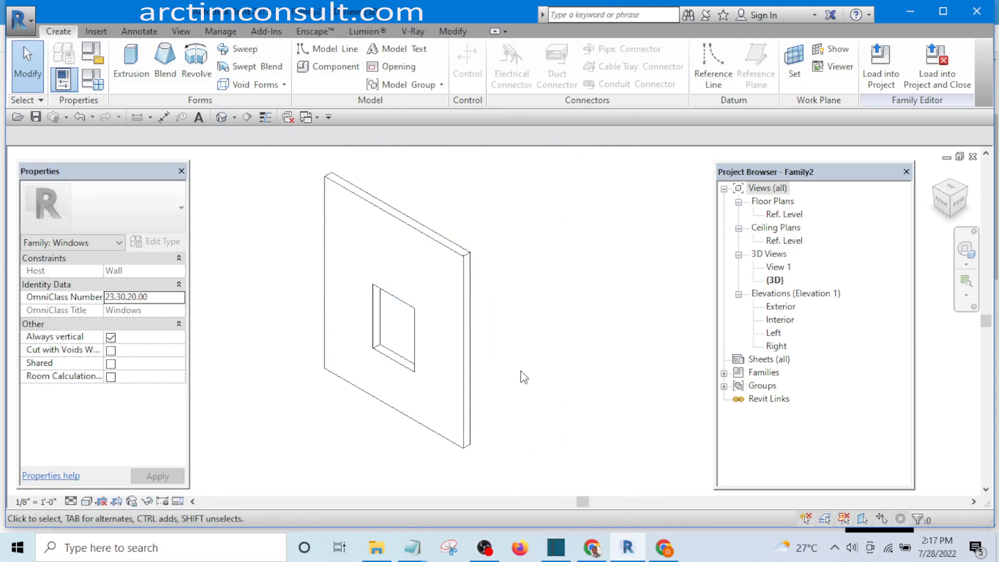
{"action": "middle_click_drag", "start_coordinate": [523, 376], "coordinate": [517, 304], "text": "shift"}
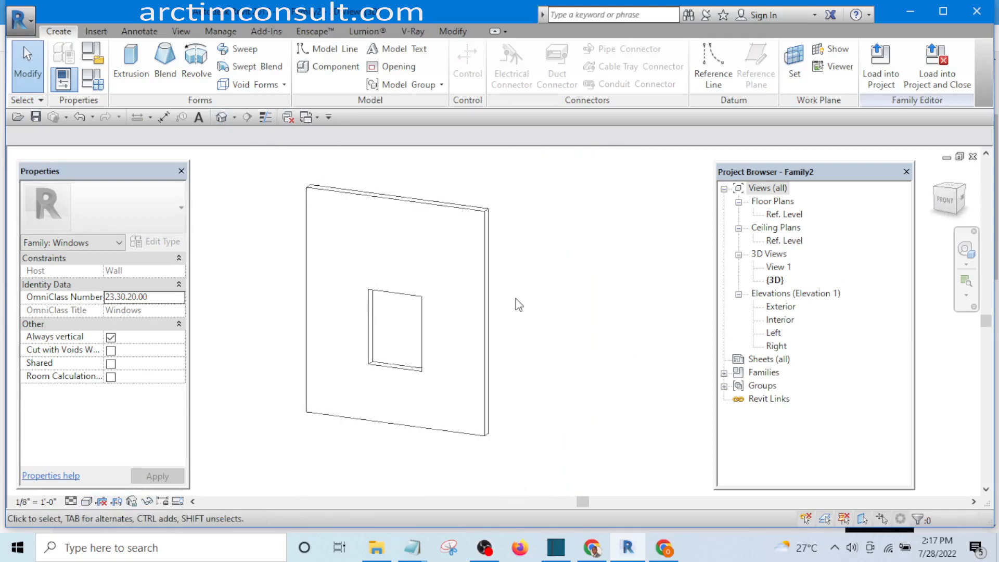
- Save the family as Rev Tut W.rfa in the Revit Tutoorial folder with a maximum of 1 backup, replacing the existing file
{"action": "left_click", "coordinate": [30, 21]}
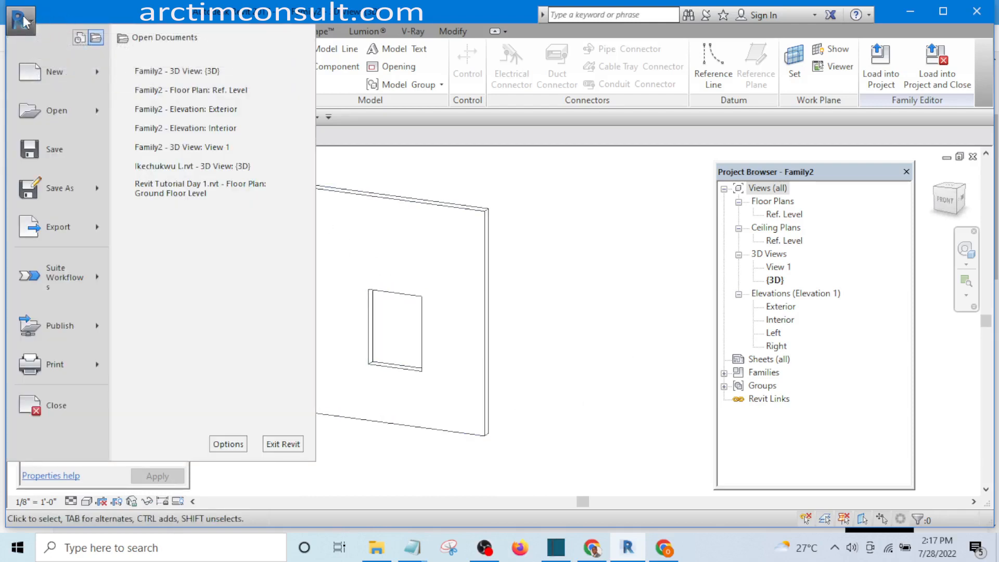
{"action": "mouse_move", "coordinate": [62, 189]}
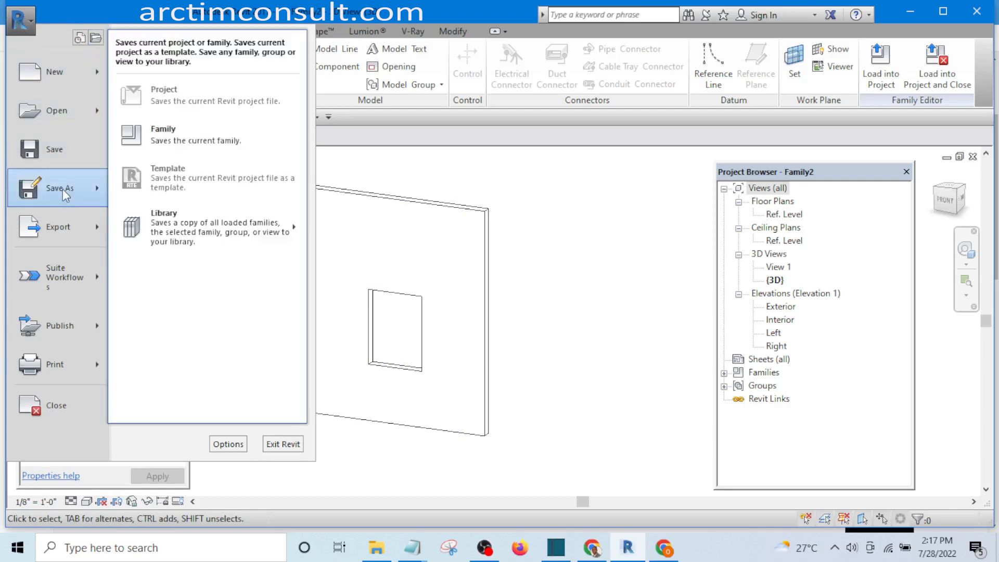
{"action": "left_click", "coordinate": [176, 137]}
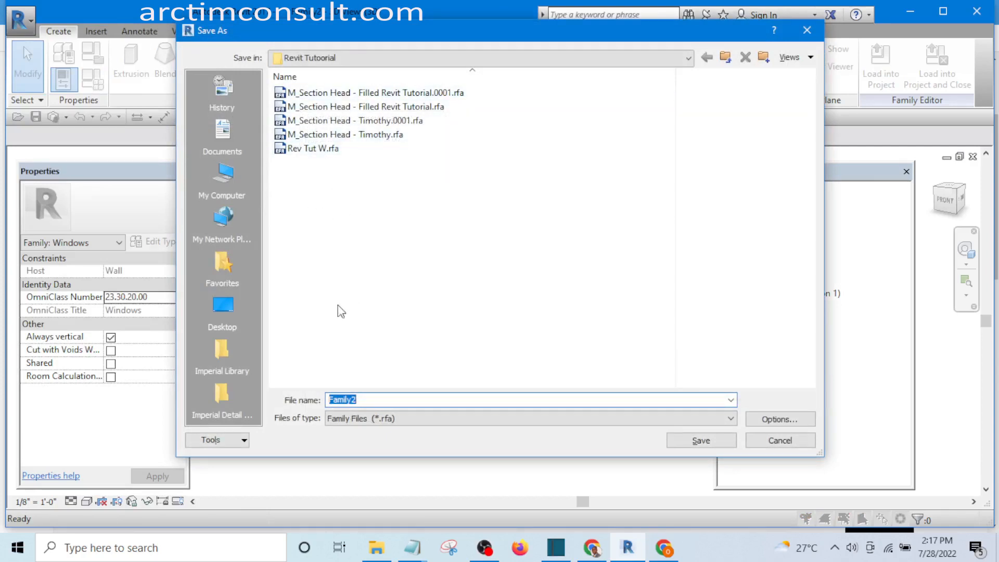
{"action": "left_click", "coordinate": [311, 150]}
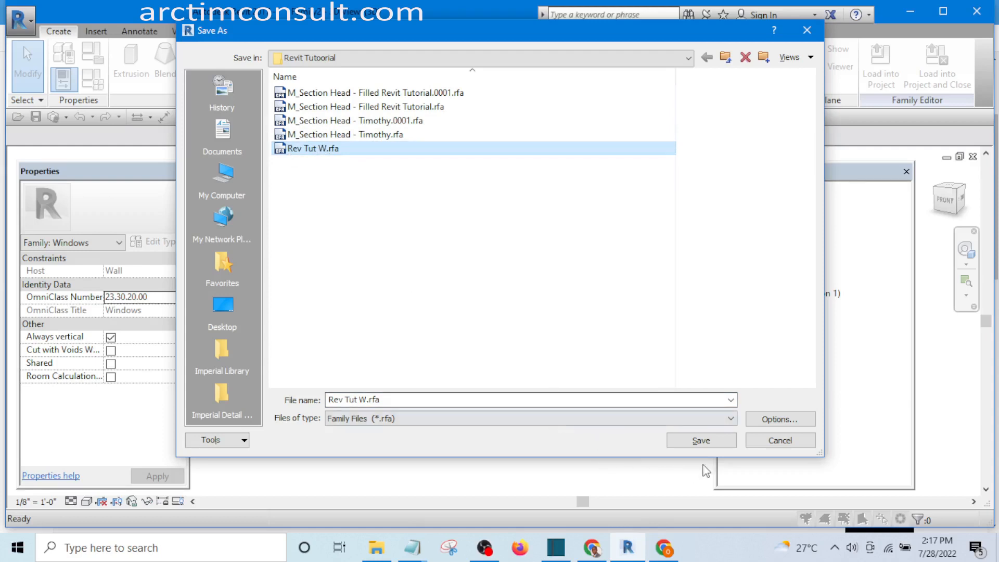
{"action": "left_click", "coordinate": [778, 420]}
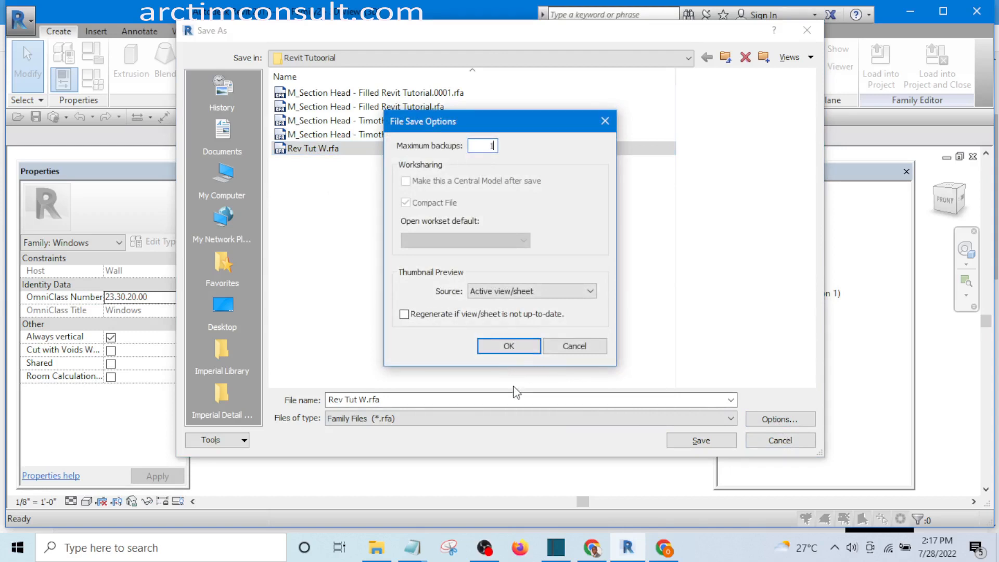
{"action": "left_click", "coordinate": [509, 346]}
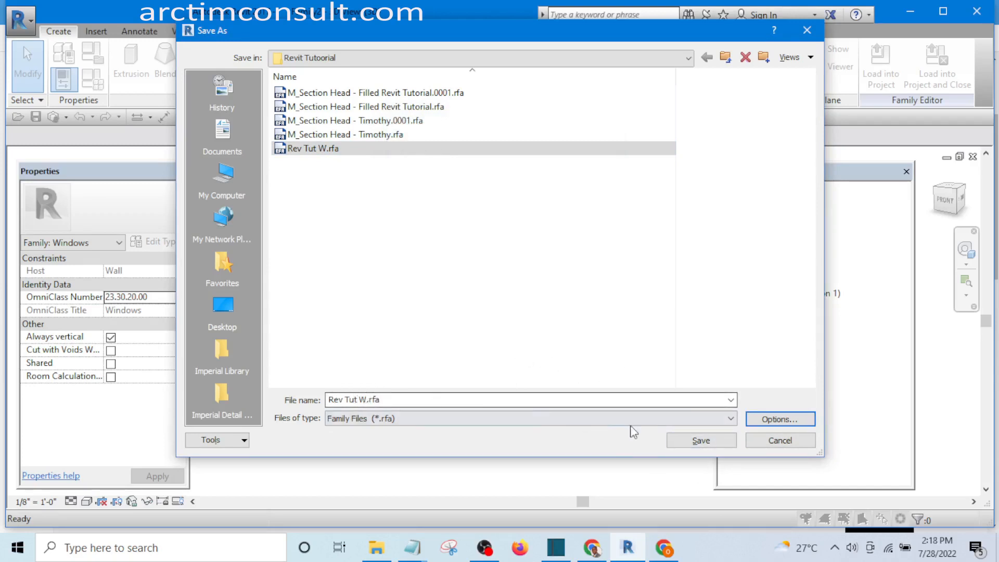
{"action": "left_click", "coordinate": [700, 440]}
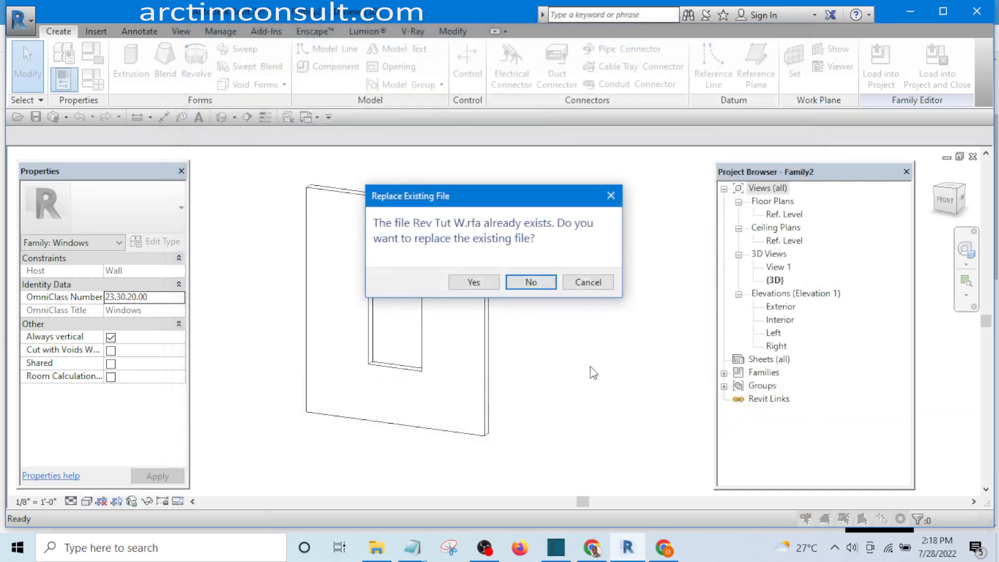
{"action": "left_click", "coordinate": [473, 282]}
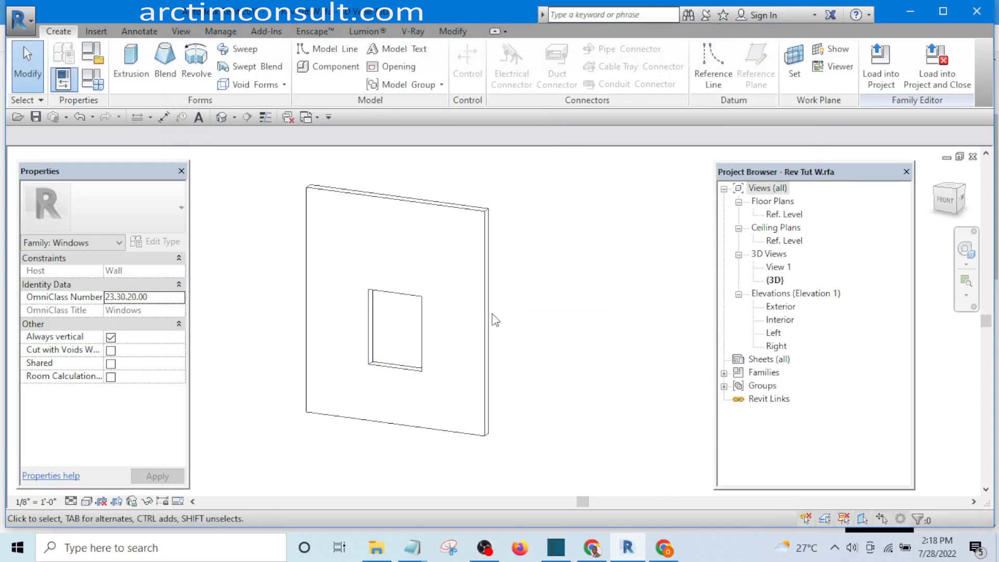
{"action": "scroll", "coordinate": [394, 347], "scroll_direction": "up", "scroll_amount": 4}
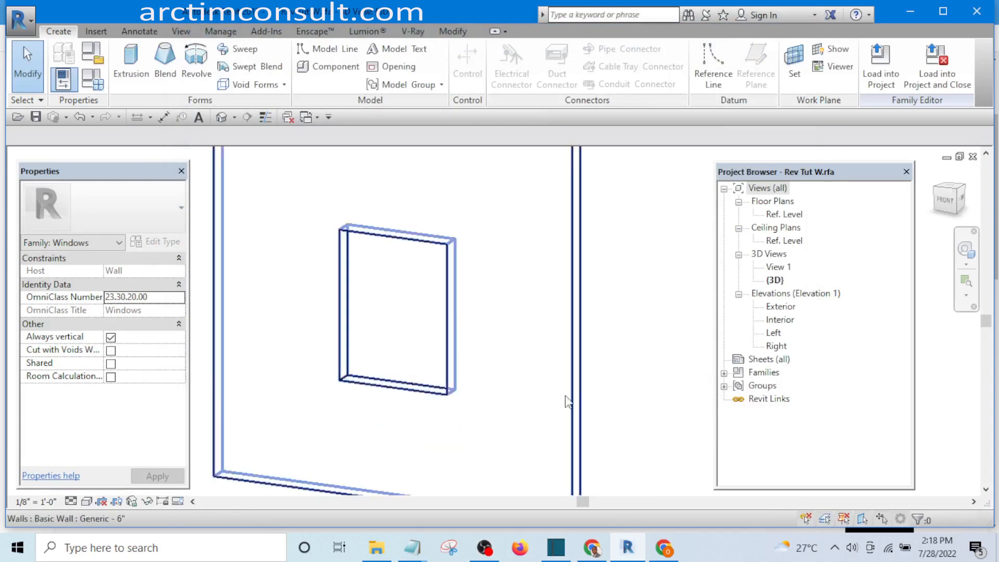
{"action": "scroll", "coordinate": [499, 379], "scroll_direction": "down", "scroll_amount": 5}
{"action": "middle_click_drag", "start_coordinate": [581, 387], "coordinate": [689, 263], "text": "shift"}
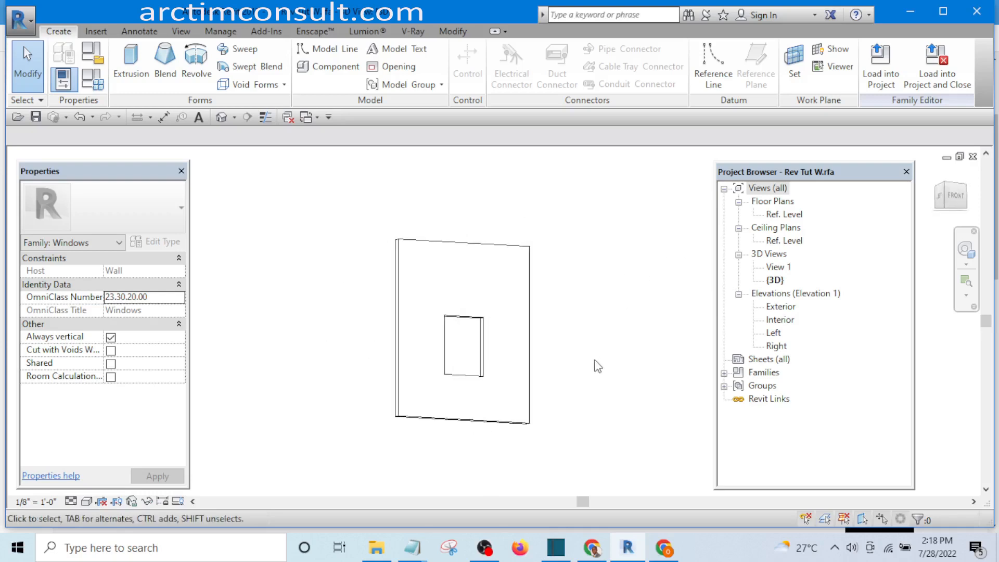
{"action": "middle_click_drag", "start_coordinate": [597, 366], "coordinate": [570, 373]}
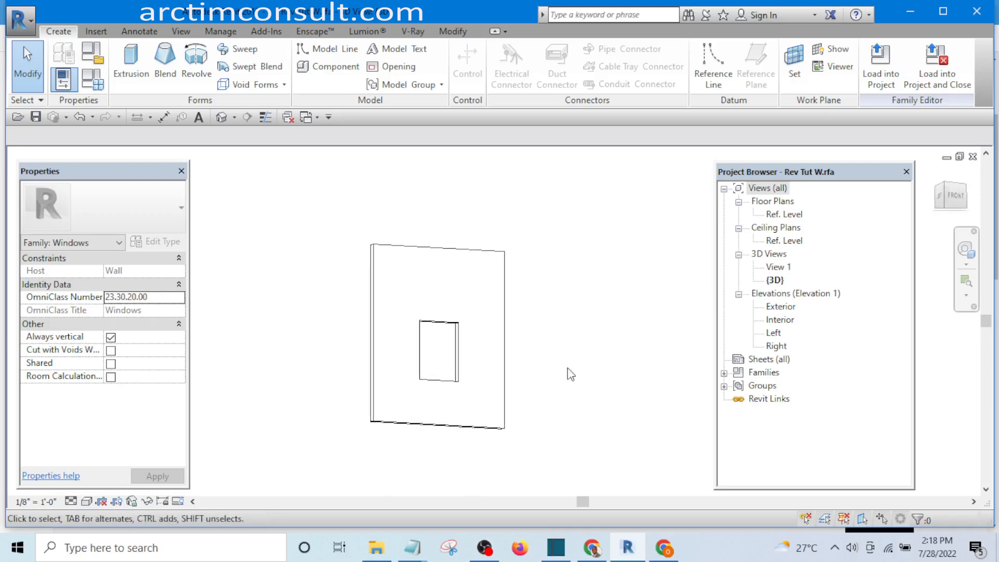
- Open the family's Exterior elevation and fit the host wall and its opening in the view
{"action": "double_click", "coordinate": [779, 307]}
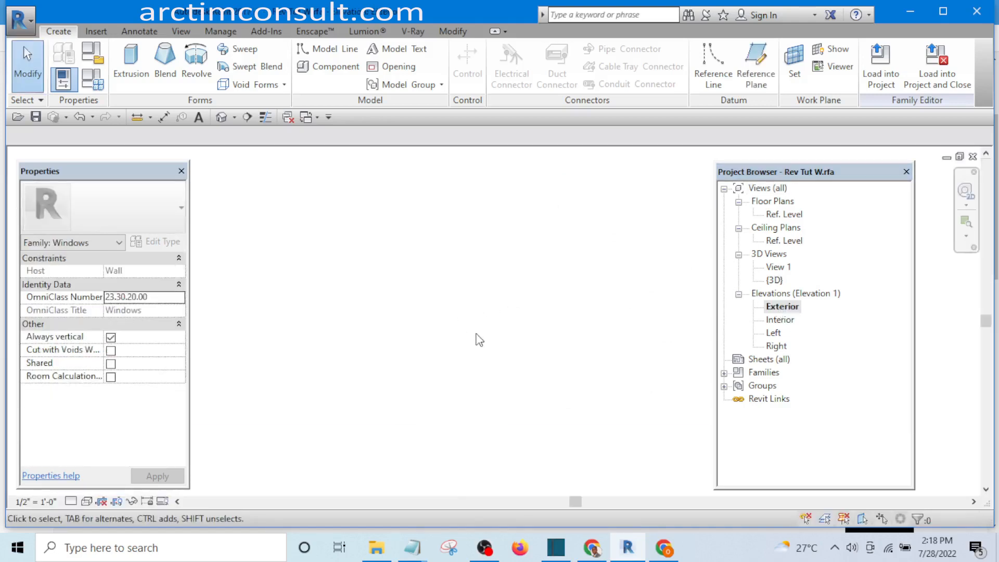
{"action": "right_click", "coordinate": [470, 291]}
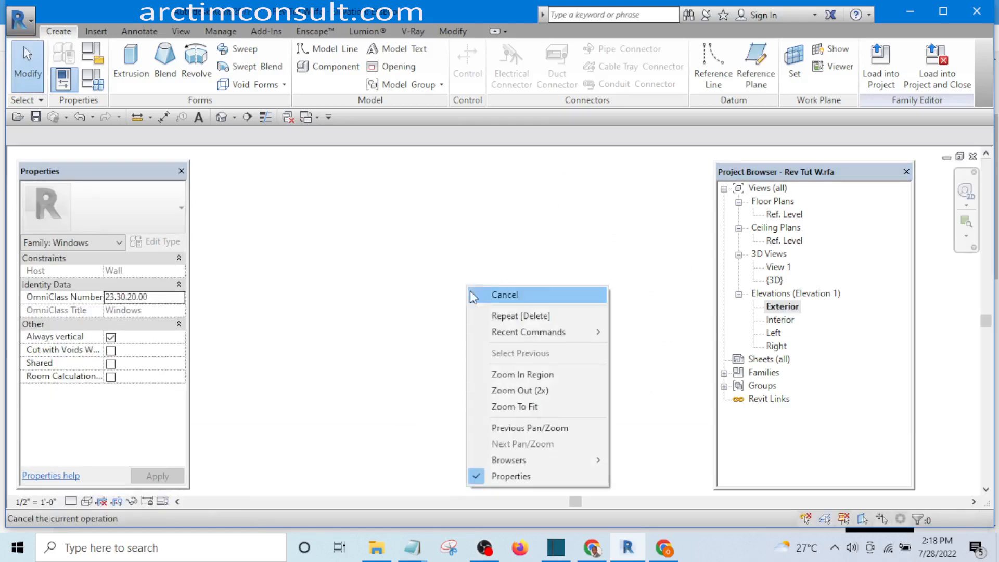
{"action": "left_click", "coordinate": [523, 407]}
{"action": "middle_click_drag", "start_coordinate": [568, 405], "coordinate": [514, 334]}
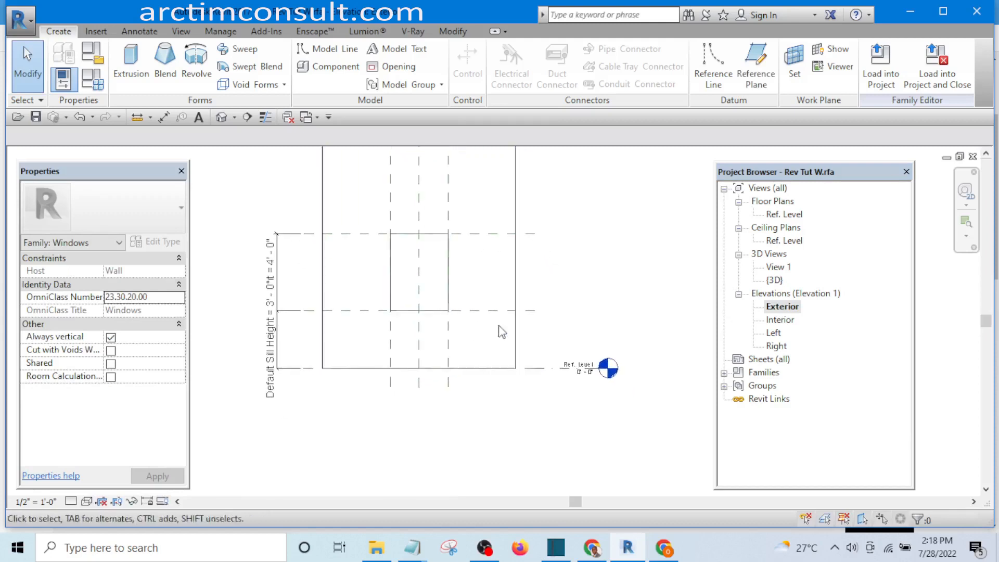
{"action": "scroll", "coordinate": [424, 301], "scroll_direction": "up", "scroll_amount": 1}
{"action": "scroll", "coordinate": [425, 298], "scroll_direction": "up", "scroll_amount": 2}
{"action": "middle_click_drag", "start_coordinate": [446, 333], "coordinate": [443, 412]}
{"action": "scroll", "coordinate": [436, 390], "scroll_direction": "down", "scroll_amount": 3}
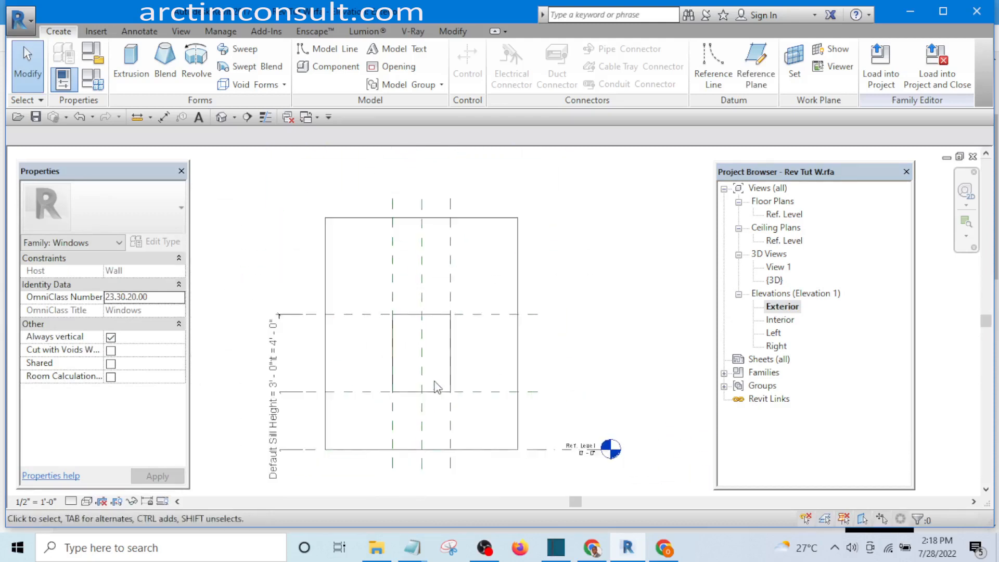
- Examine the window opening and the reference planes that bound it in the Exterior elevation
{"action": "scroll", "coordinate": [407, 340], "scroll_direction": "up", "scroll_amount": 2}
{"action": "scroll", "coordinate": [433, 349], "scroll_direction": "down", "scroll_amount": 2}
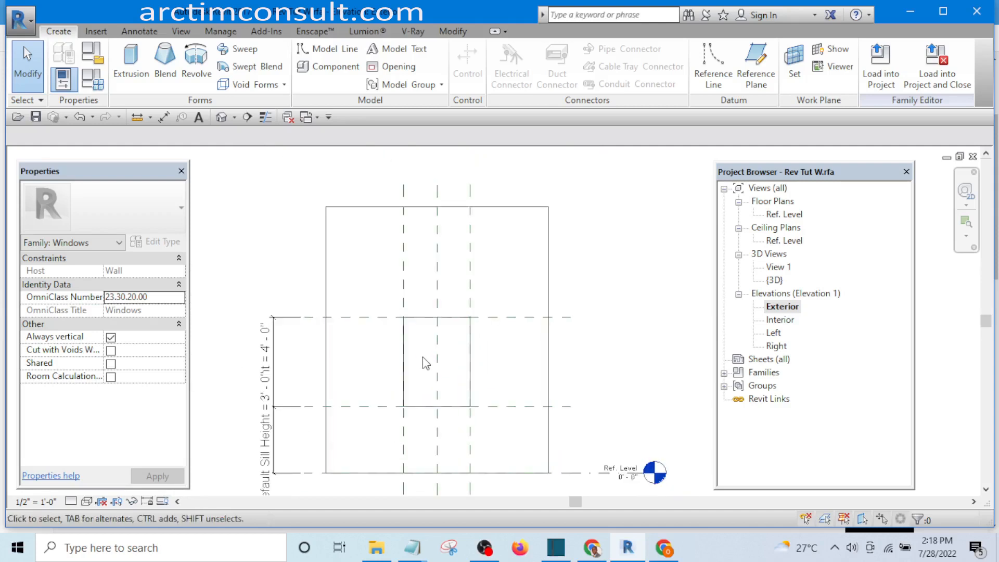
{"action": "scroll", "coordinate": [423, 357], "scroll_direction": "up", "scroll_amount": 2}
{"action": "scroll", "coordinate": [419, 367], "scroll_direction": "down", "scroll_amount": 2}
{"action": "scroll", "coordinate": [437, 366], "scroll_direction": "up", "scroll_amount": 2}
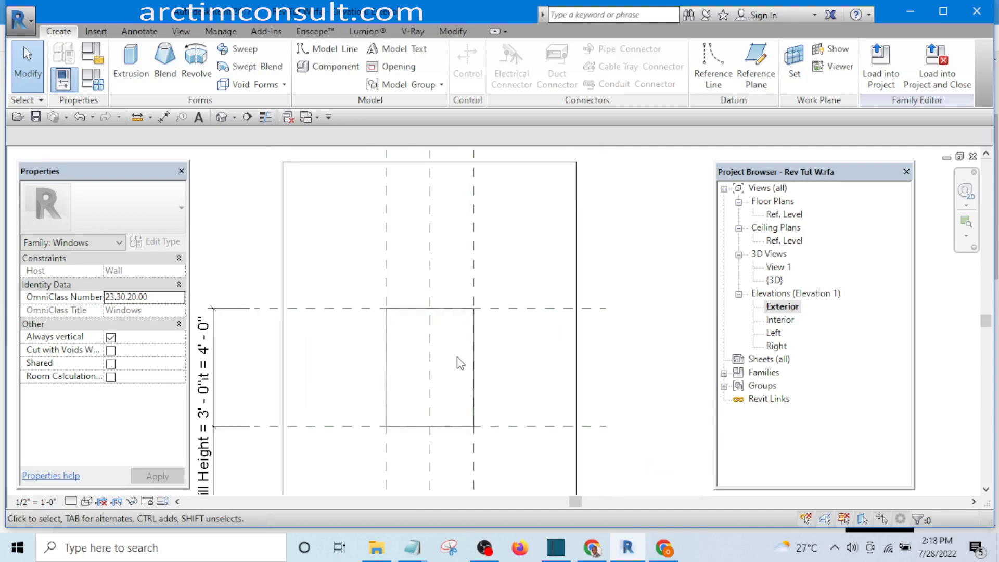
{"action": "scroll", "coordinate": [420, 347], "scroll_direction": "down", "scroll_amount": 2}
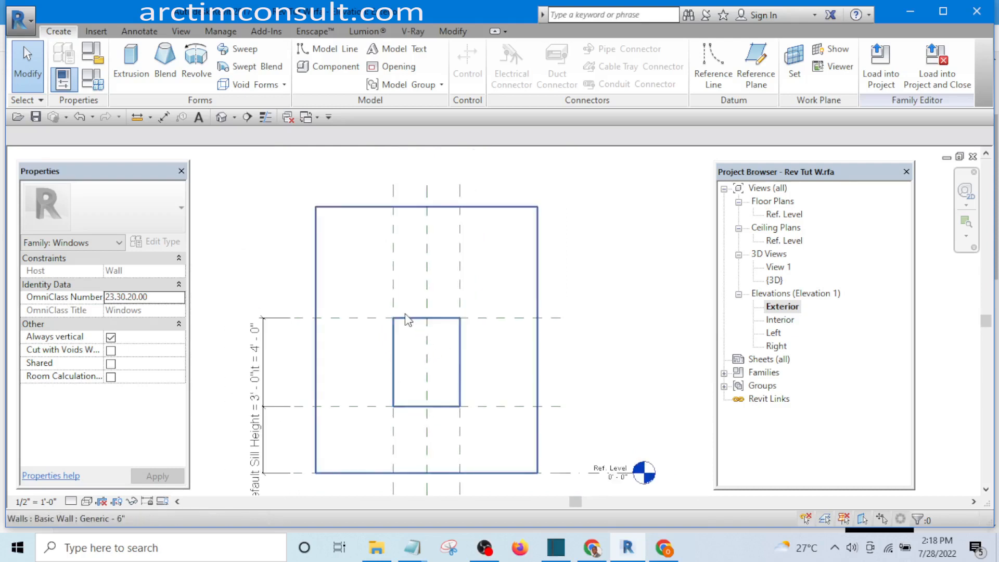
{"action": "scroll", "coordinate": [407, 322], "scroll_direction": "up", "scroll_amount": 2}
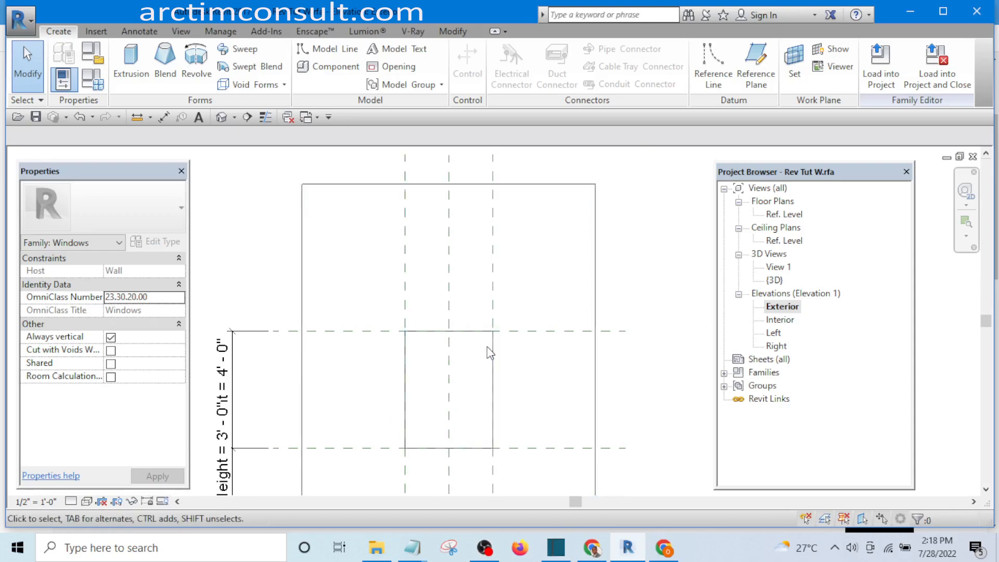
{"action": "scroll", "coordinate": [475, 357], "scroll_direction": "down", "scroll_amount": 3}
{"action": "middle_click_drag", "start_coordinate": [486, 385], "coordinate": [447, 330]}
{"action": "scroll", "coordinate": [403, 322], "scroll_direction": "up", "scroll_amount": 3}
{"action": "scroll", "coordinate": [421, 351], "scroll_direction": "down", "scroll_amount": 1}
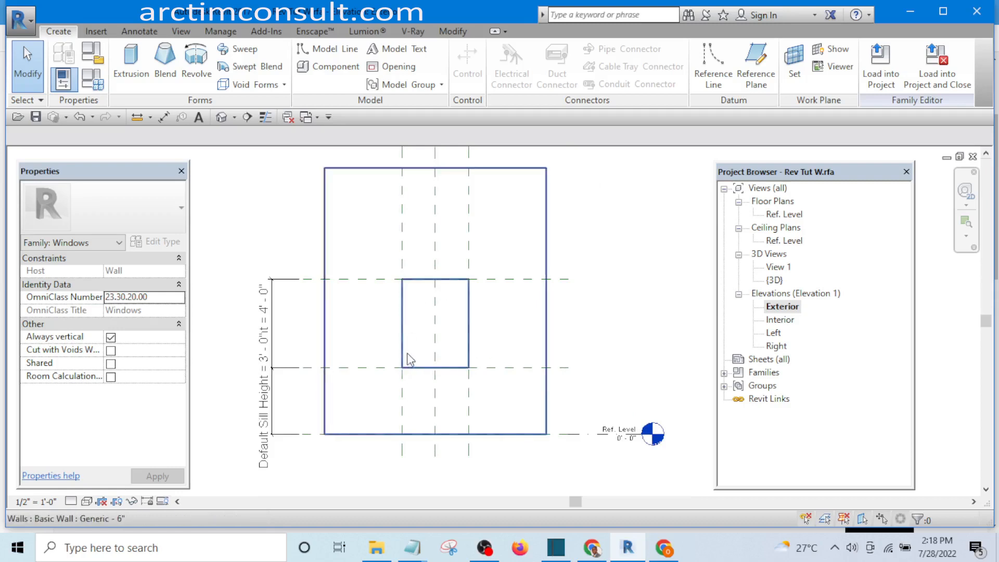
- Read the Height and Default Sill Height dimensions beside the wall and check which units they use
{"action": "scroll", "coordinate": [263, 332], "scroll_direction": "up", "scroll_amount": 5}
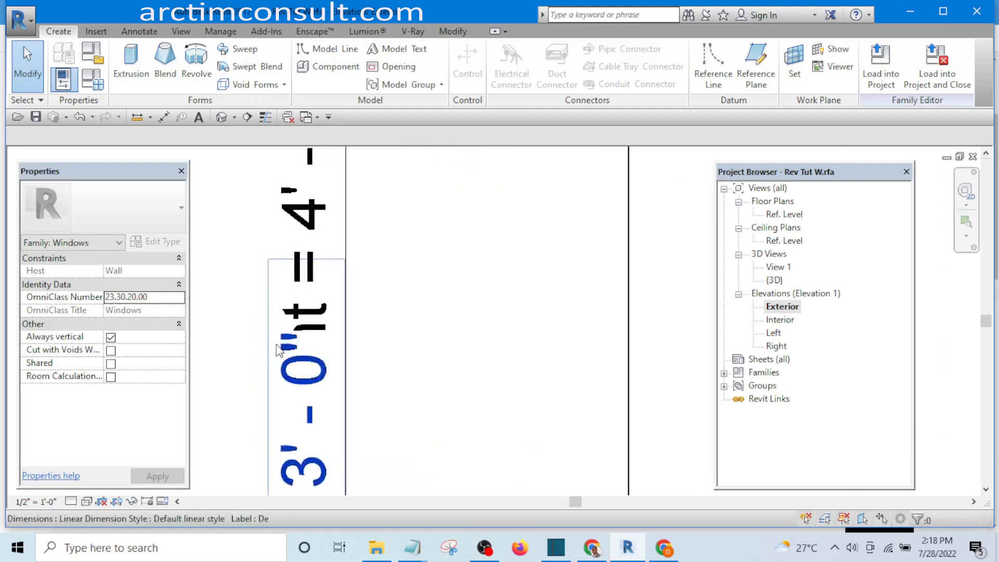
{"action": "scroll", "coordinate": [295, 348], "scroll_direction": "down", "scroll_amount": 2}
{"action": "scroll", "coordinate": [302, 199], "scroll_direction": "up", "scroll_amount": 1}
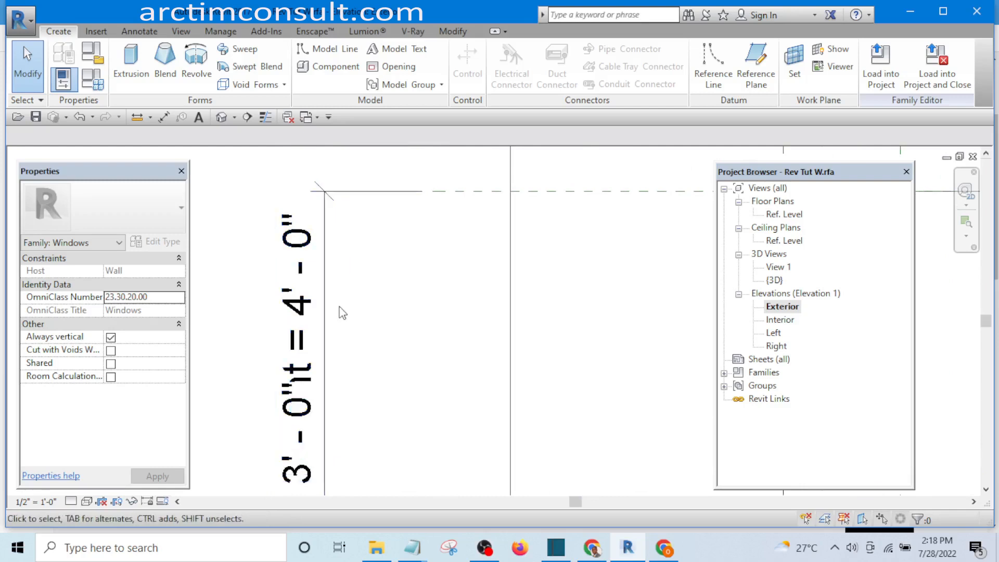
{"action": "scroll", "coordinate": [307, 292], "scroll_direction": "down", "scroll_amount": 4}
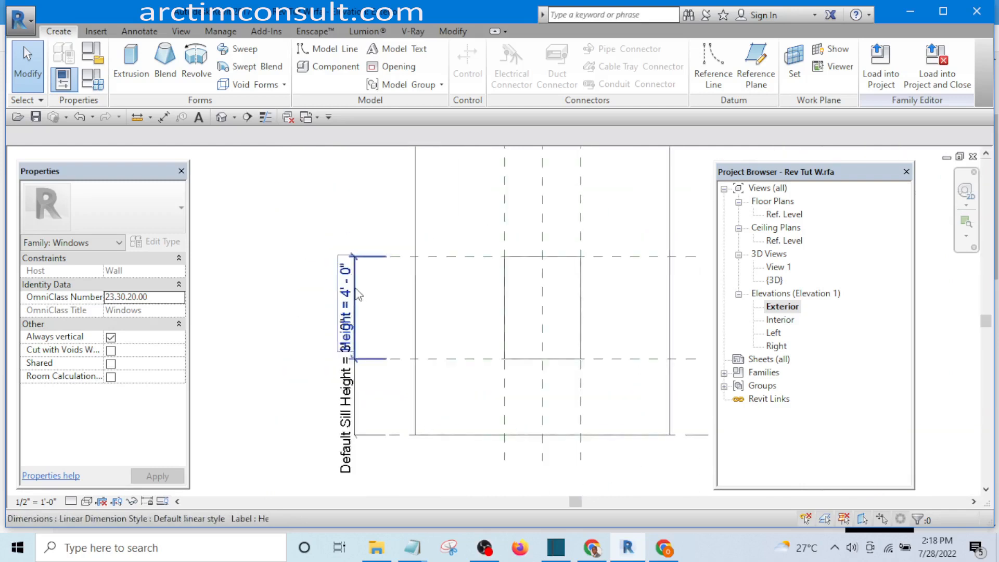
{"action": "scroll", "coordinate": [358, 292], "scroll_direction": "up", "scroll_amount": 3}
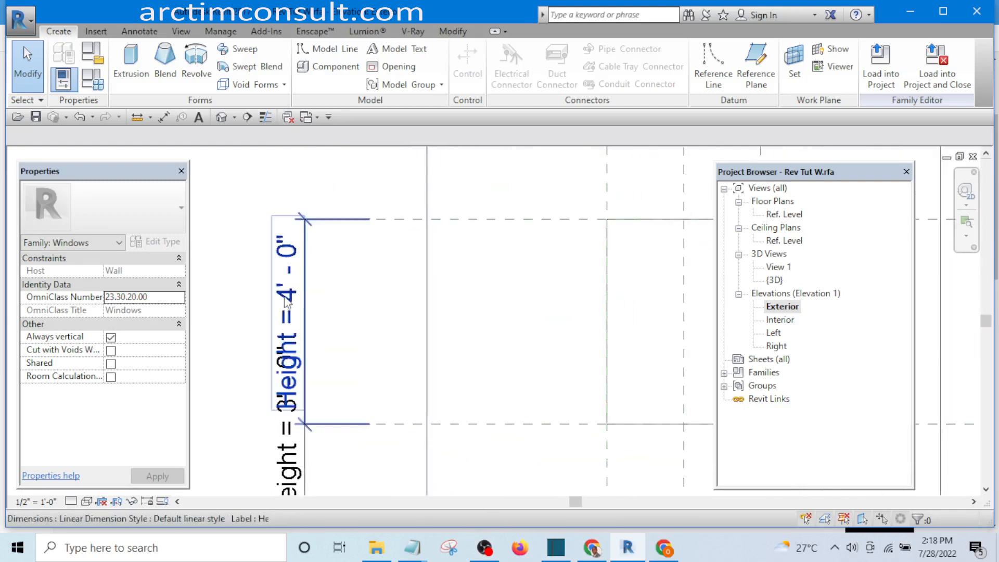
{"action": "scroll", "coordinate": [349, 338], "scroll_direction": "down", "scroll_amount": 3}
{"action": "scroll", "coordinate": [349, 338], "scroll_direction": "up", "scroll_amount": 1}
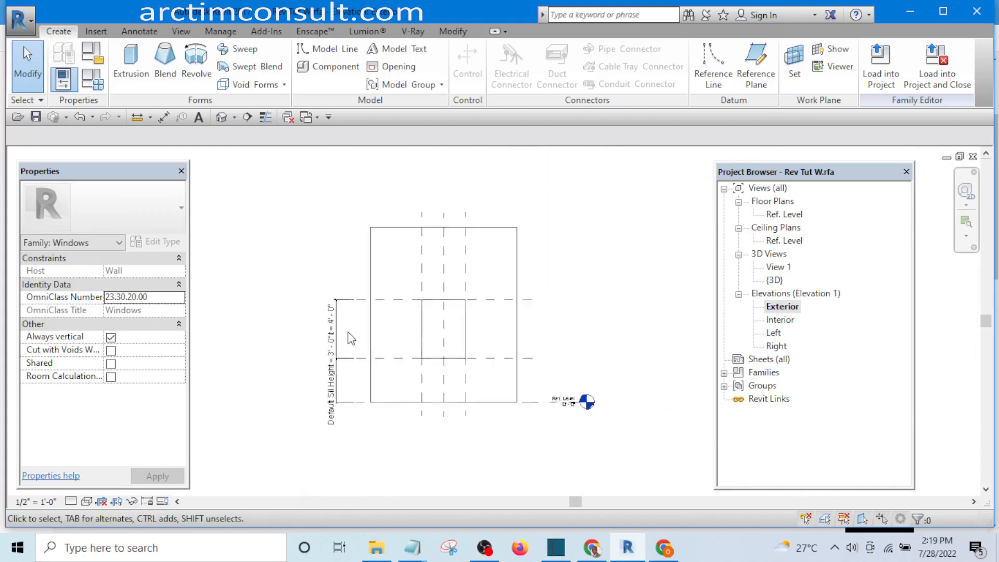
{"action": "scroll", "coordinate": [331, 328], "scroll_direction": "up", "scroll_amount": 1}
{"action": "scroll", "coordinate": [323, 312], "scroll_direction": "down", "scroll_amount": 5}
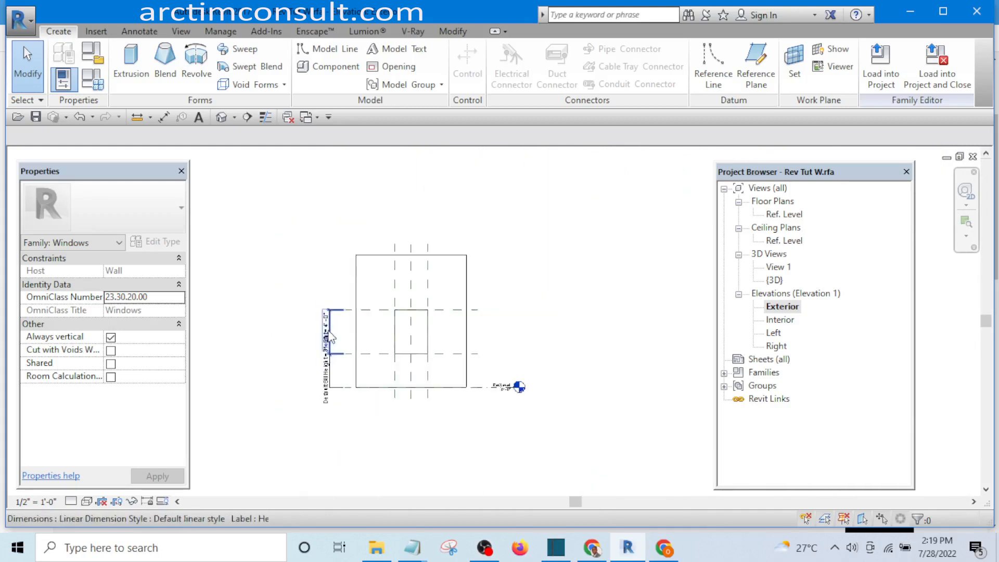
{"action": "scroll", "coordinate": [314, 275], "scroll_direction": "up", "scroll_amount": 1}
{"action": "middle_click_drag", "start_coordinate": [326, 269], "coordinate": [307, 281]}
{"action": "middle_click_drag", "start_coordinate": [467, 351], "coordinate": [471, 320]}
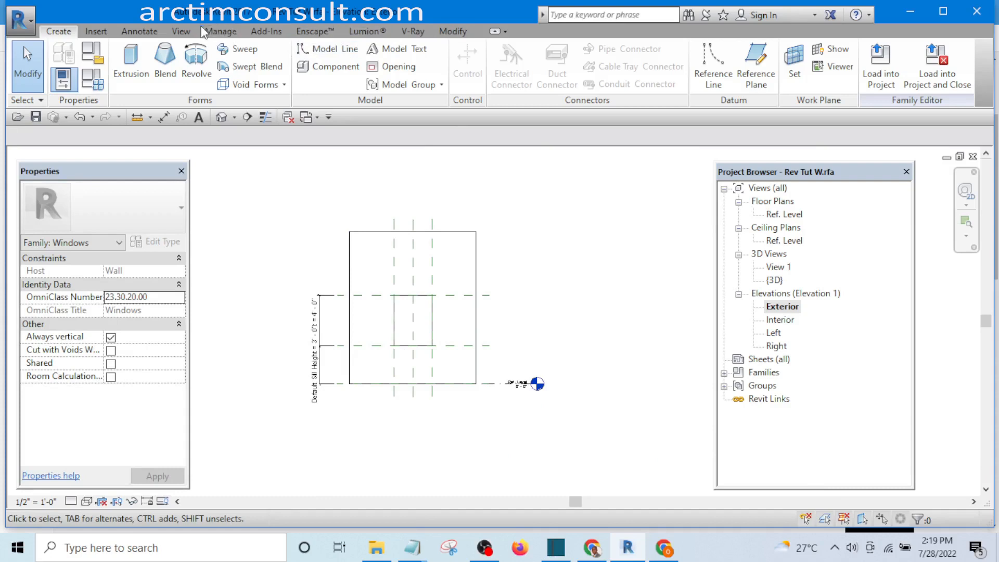
- Set the family's length units to millimeters with 0 decimal places and no unit symbol
{"action": "left_click", "coordinate": [216, 34]}
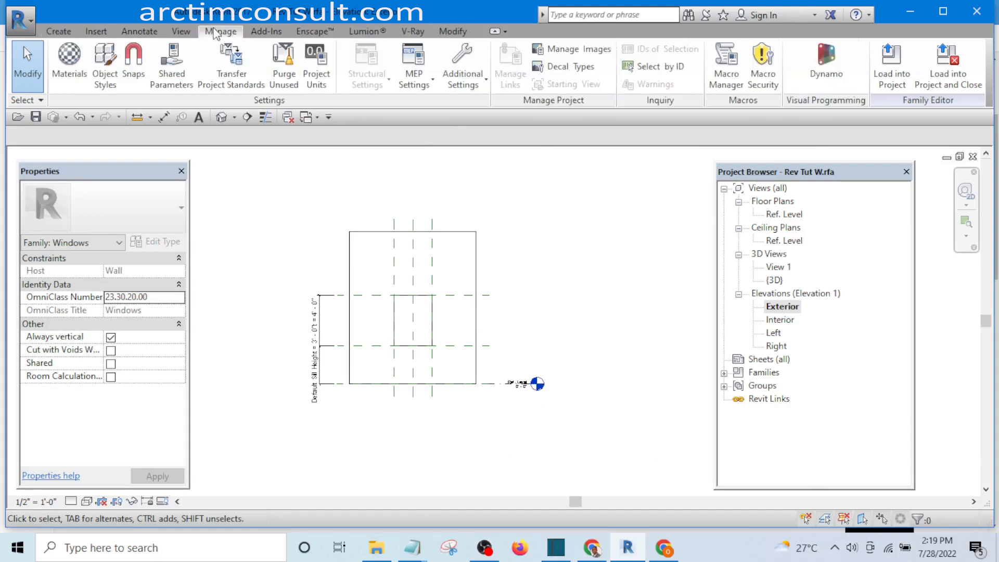
{"action": "left_click", "coordinate": [311, 85]}
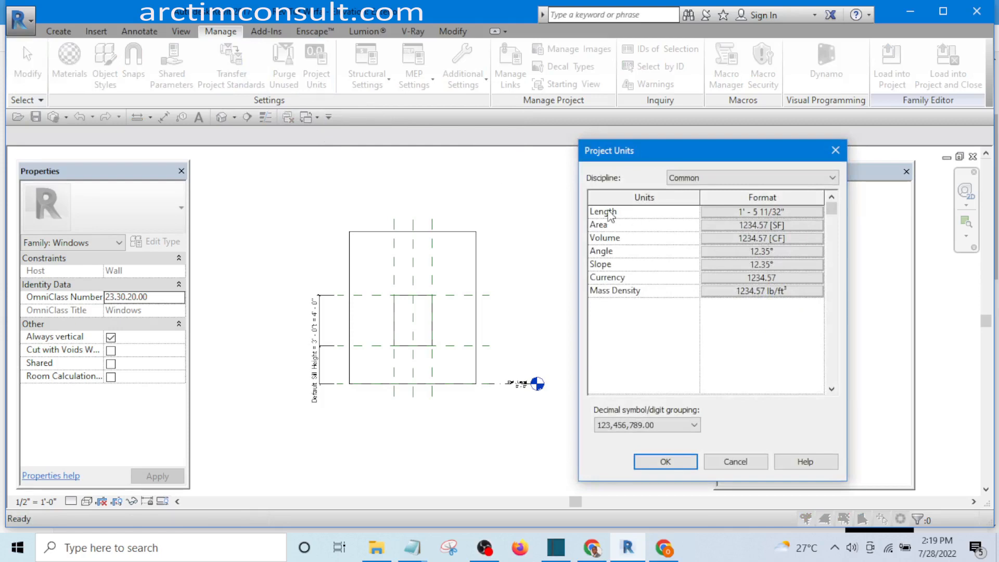
{"action": "left_click", "coordinate": [760, 211]}
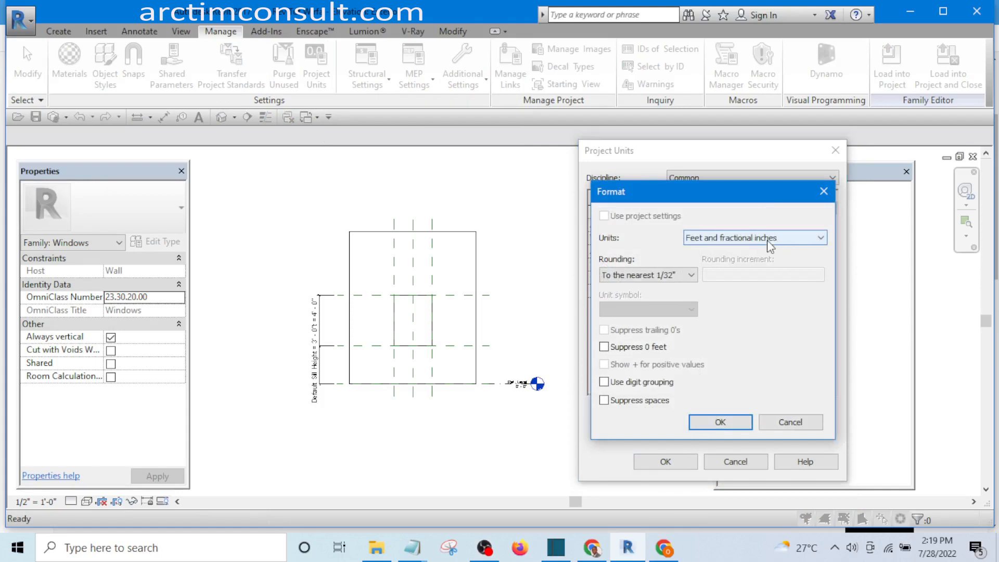
{"action": "left_click", "coordinate": [789, 236]}
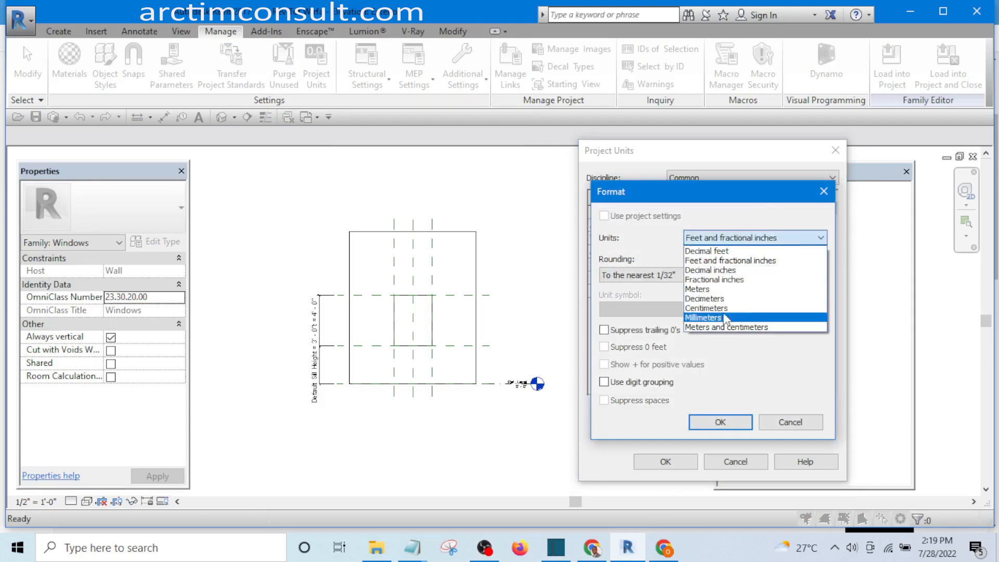
{"action": "left_click", "coordinate": [712, 317]}
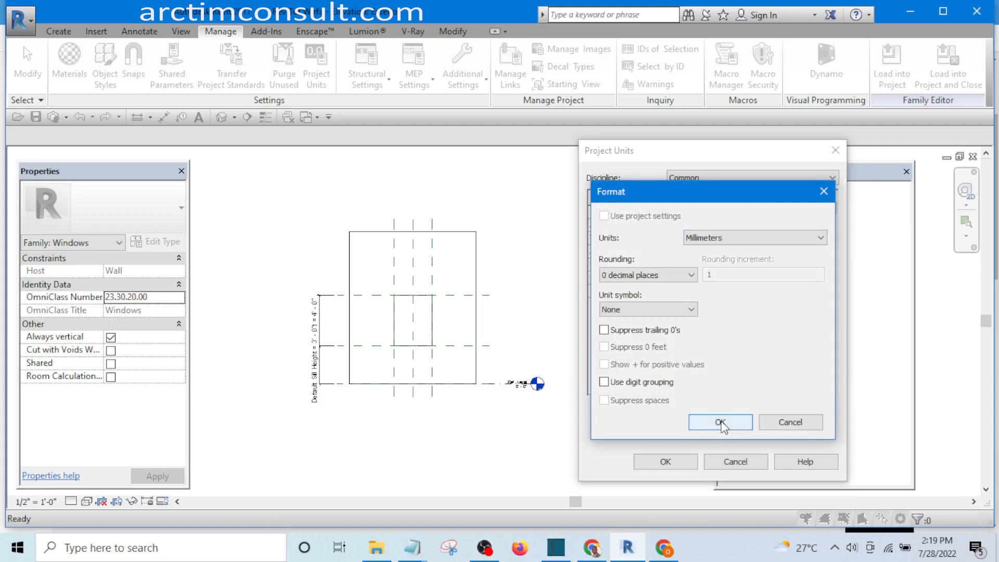
{"action": "left_click", "coordinate": [660, 275]}
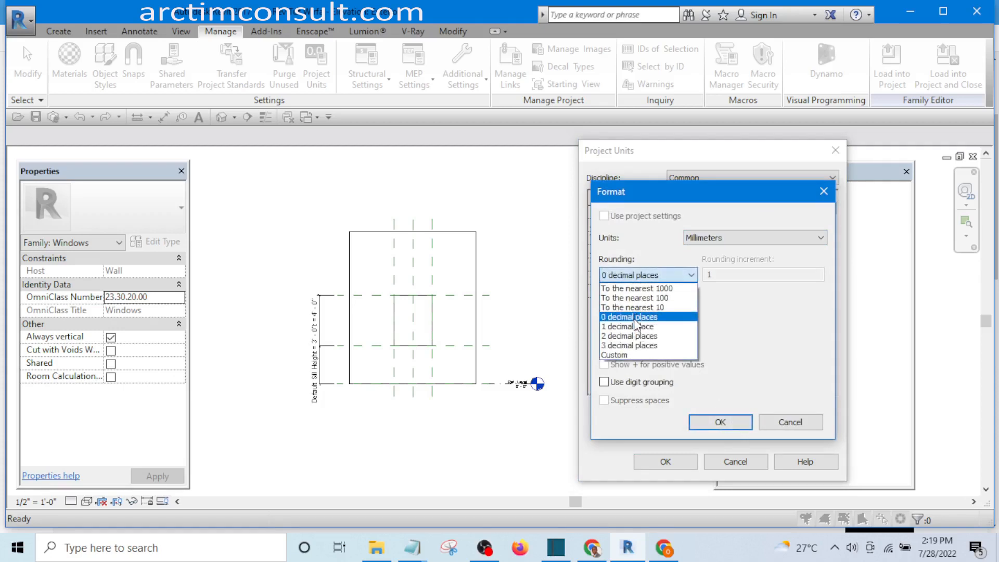
{"action": "left_click", "coordinate": [635, 317]}
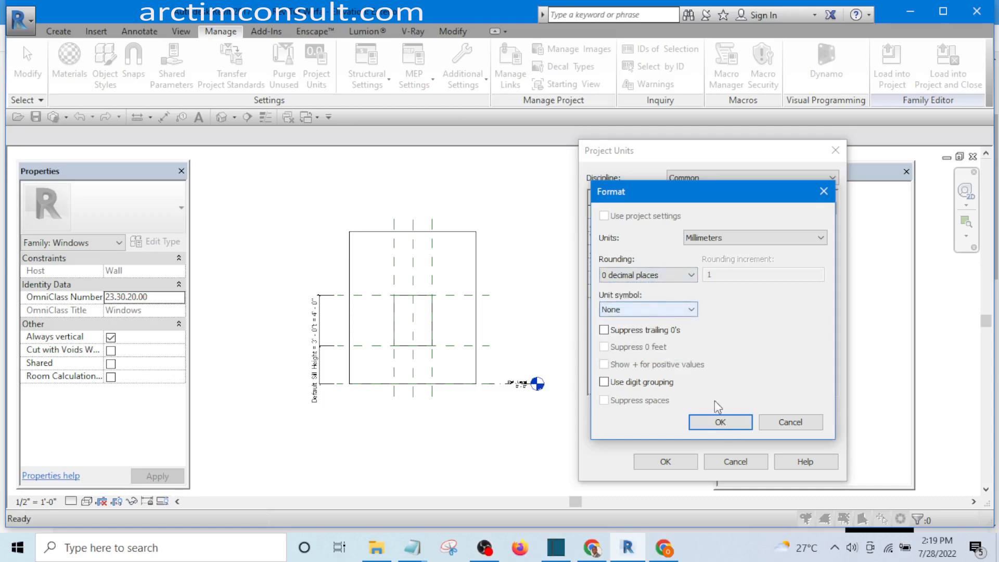
{"action": "left_click", "coordinate": [722, 422]}
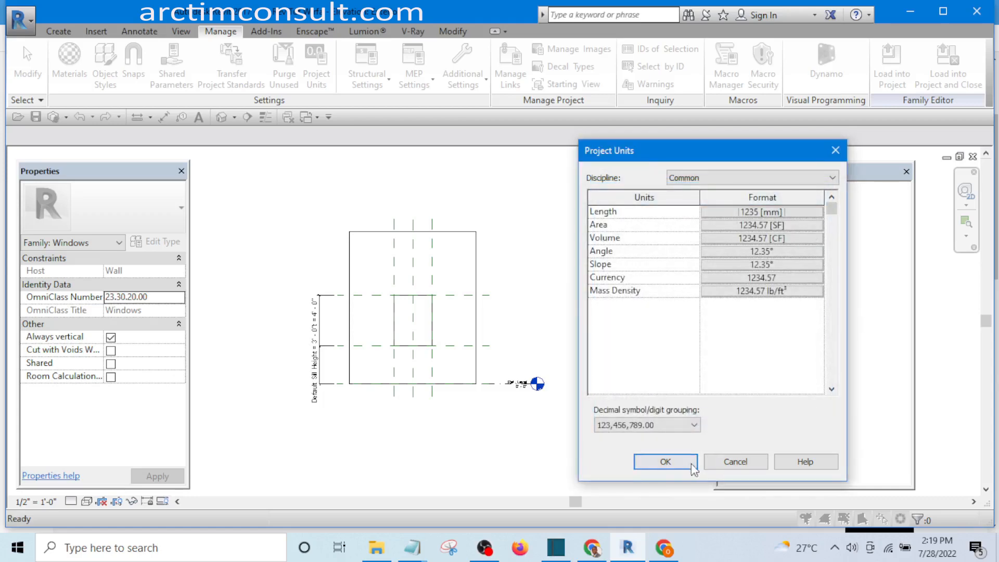
{"action": "left_click", "coordinate": [671, 464]}
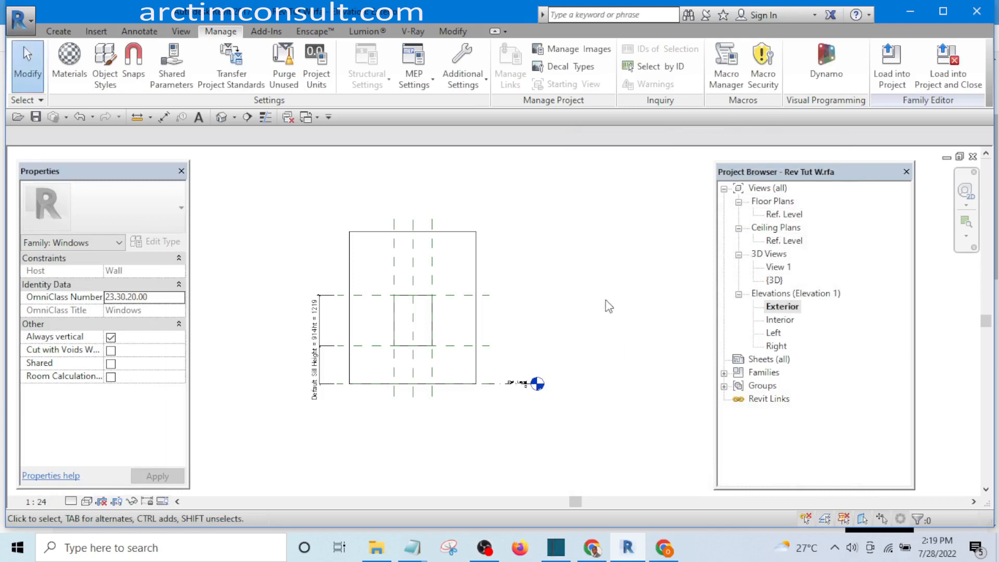
- Move the Height dimension's text upward along its dimension line, clear of the Default Sill Height text
{"action": "scroll", "coordinate": [323, 328], "scroll_direction": "up", "scroll_amount": 4}
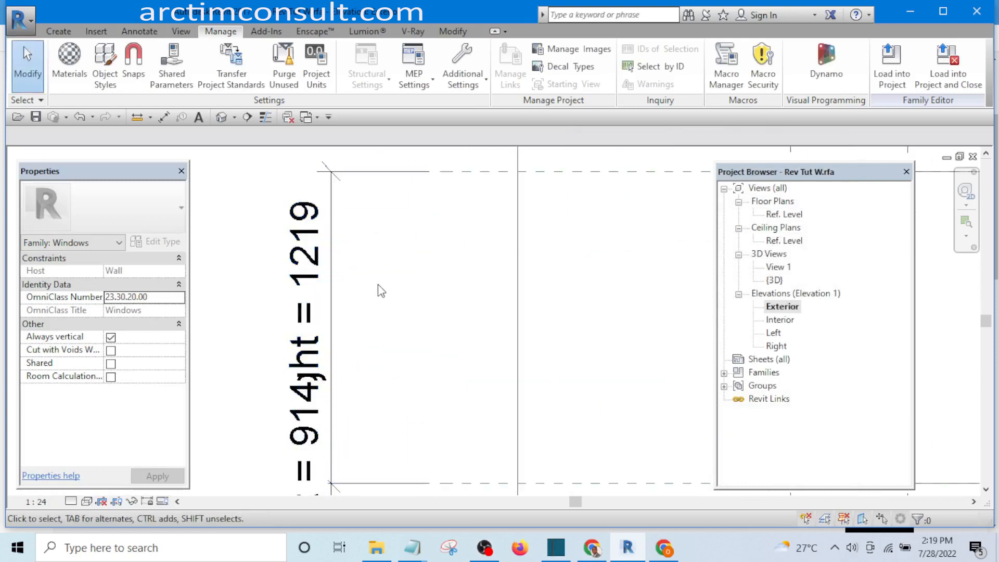
{"action": "scroll", "coordinate": [327, 341], "scroll_direction": "down", "scroll_amount": 1}
{"action": "scroll", "coordinate": [327, 346], "scroll_direction": "up", "scroll_amount": 3}
{"action": "scroll", "coordinate": [327, 333], "scroll_direction": "down", "scroll_amount": 3}
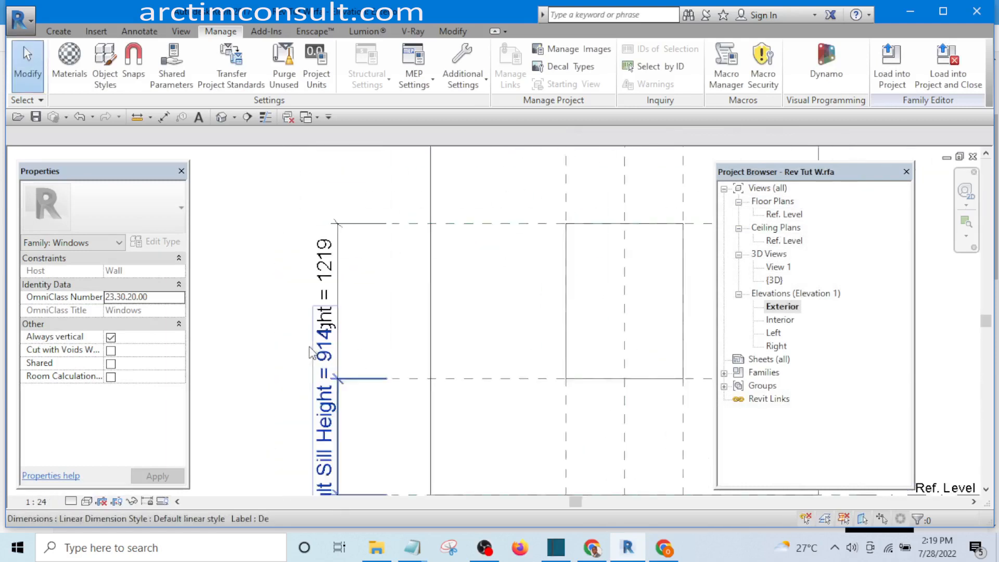
{"action": "left_click", "coordinate": [327, 315]}
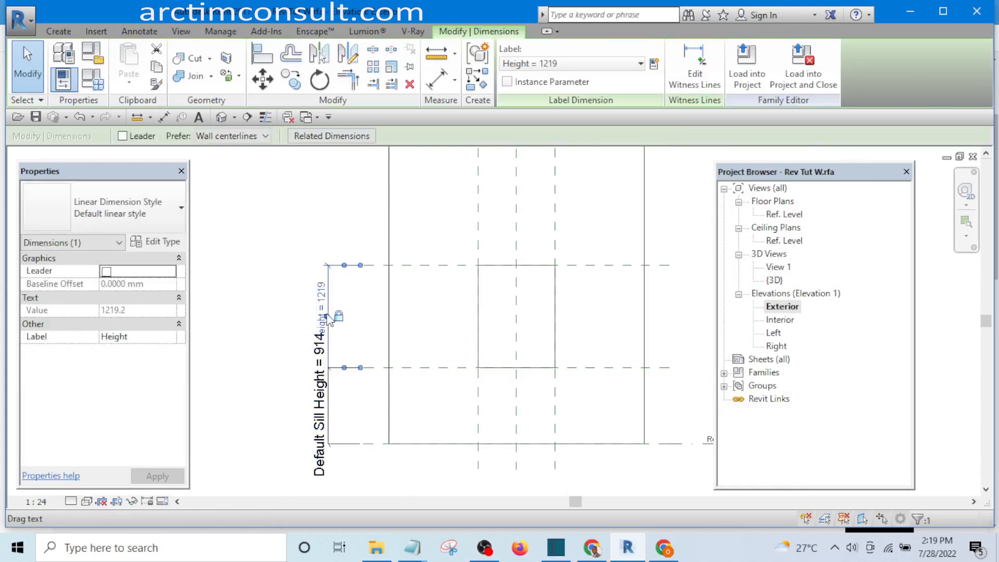
{"action": "left_click_drag", "start_coordinate": [327, 315], "coordinate": [329, 260]}
{"action": "left_click", "coordinate": [368, 319]}
{"action": "scroll", "coordinate": [290, 307], "scroll_direction": "down", "scroll_amount": 4}
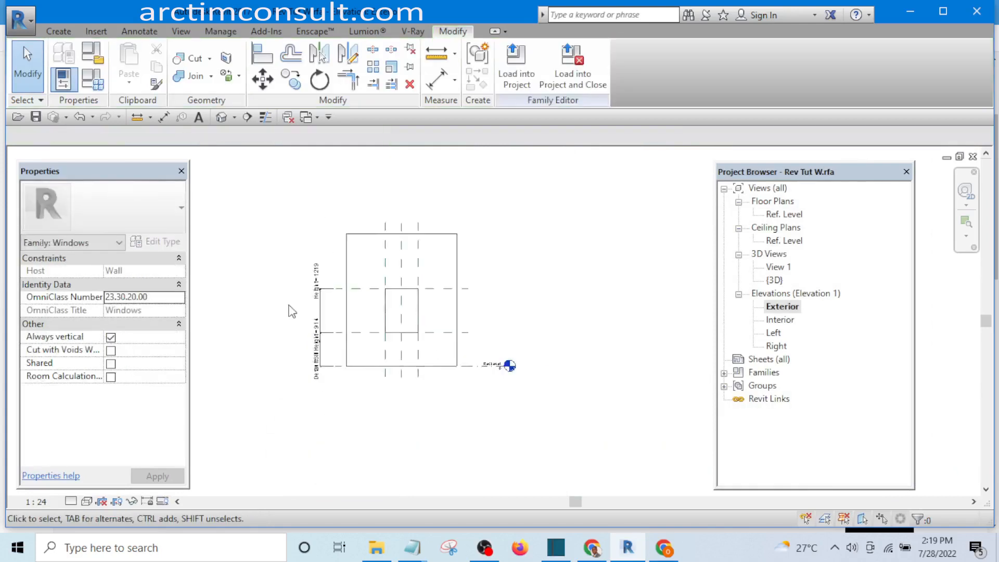
- Inspect the host wall, its opening and the Height and Default Sill Height dimensions in the Exterior elevation
{"action": "scroll", "coordinate": [370, 311], "scroll_direction": "up", "scroll_amount": 4}
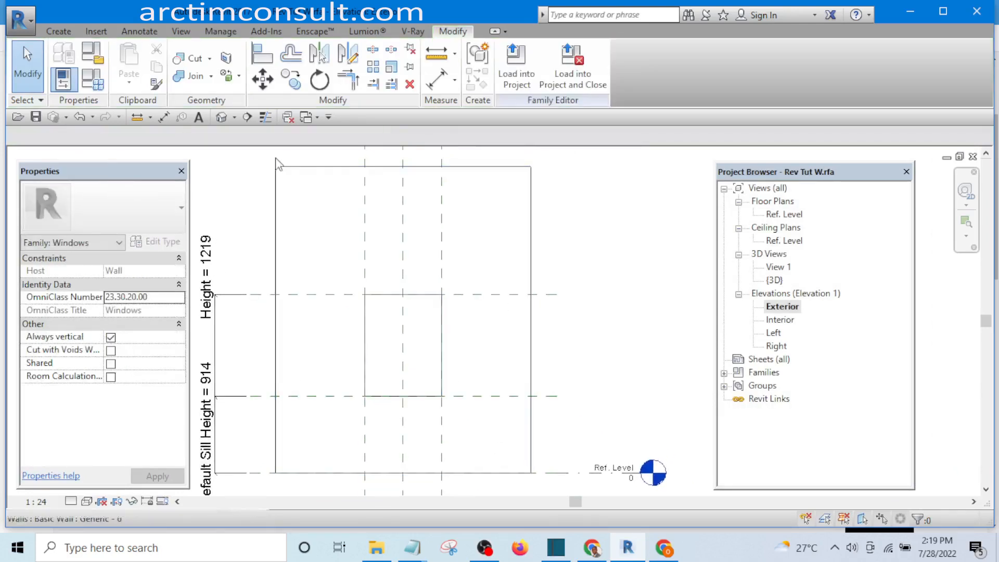
{"action": "scroll", "coordinate": [586, 317], "scroll_direction": "down", "scroll_amount": 3}
{"action": "middle_click_drag", "start_coordinate": [589, 323], "coordinate": [521, 313]}
{"action": "scroll", "coordinate": [417, 315], "scroll_direction": "up", "scroll_amount": 4}
{"action": "scroll", "coordinate": [474, 337], "scroll_direction": "down", "scroll_amount": 4}
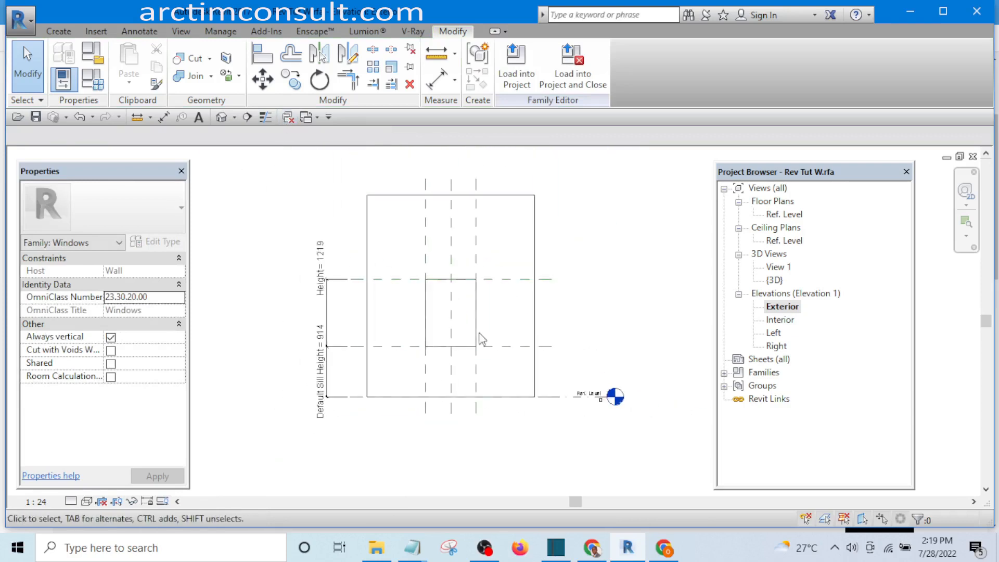
{"action": "scroll", "coordinate": [569, 329], "scroll_direction": "up", "scroll_amount": 2}
{"action": "scroll", "coordinate": [569, 329], "scroll_direction": "up", "scroll_amount": 1}
{"action": "scroll", "coordinate": [588, 330], "scroll_direction": "down", "scroll_amount": 3}
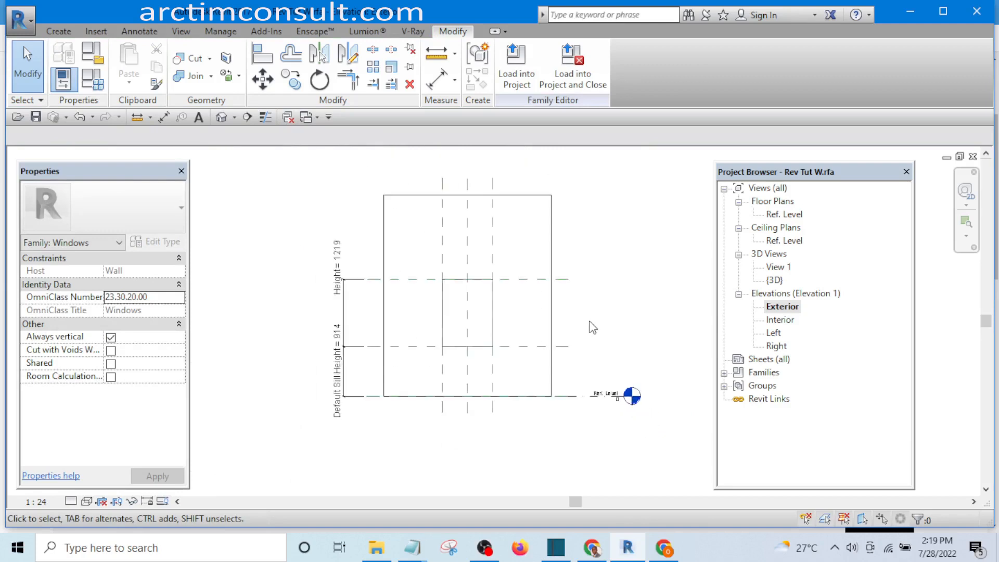
{"action": "middle_click_drag", "start_coordinate": [591, 325], "coordinate": [539, 336]}
{"action": "scroll", "coordinate": [522, 317], "scroll_direction": "up", "scroll_amount": 1}
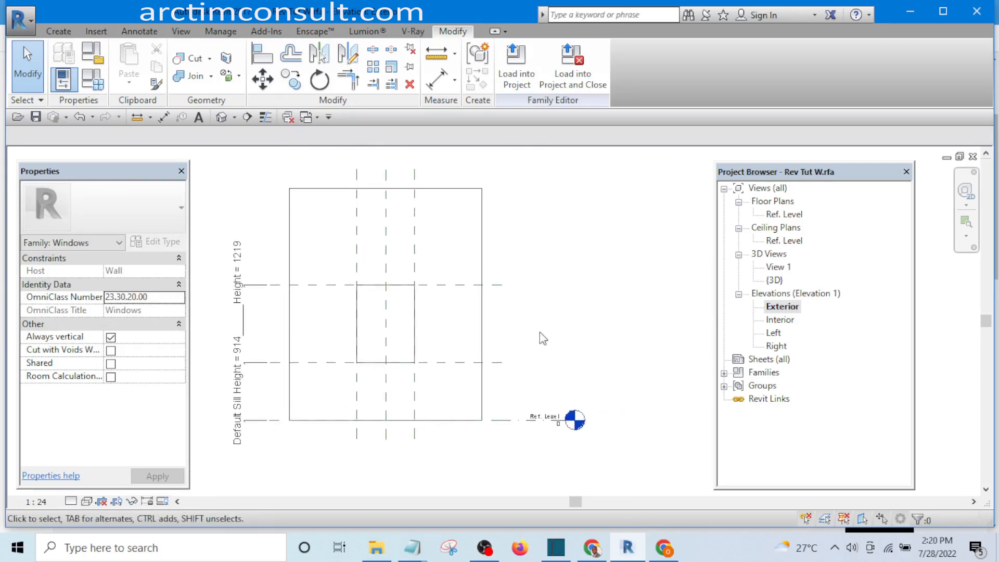
{"action": "scroll", "coordinate": [408, 324], "scroll_direction": "up", "scroll_amount": 2}
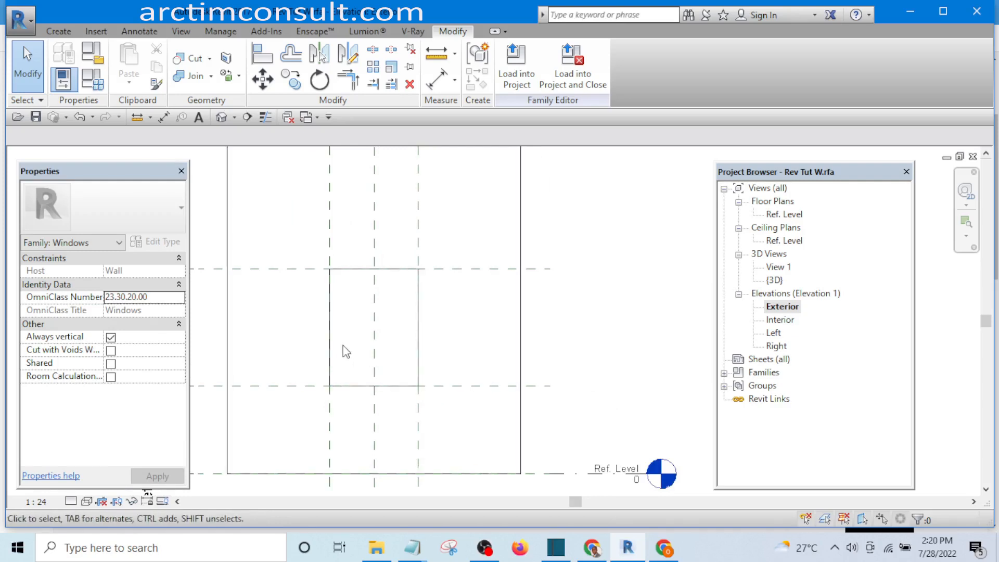
{"action": "scroll", "coordinate": [587, 314], "scroll_direction": "down", "scroll_amount": 2}
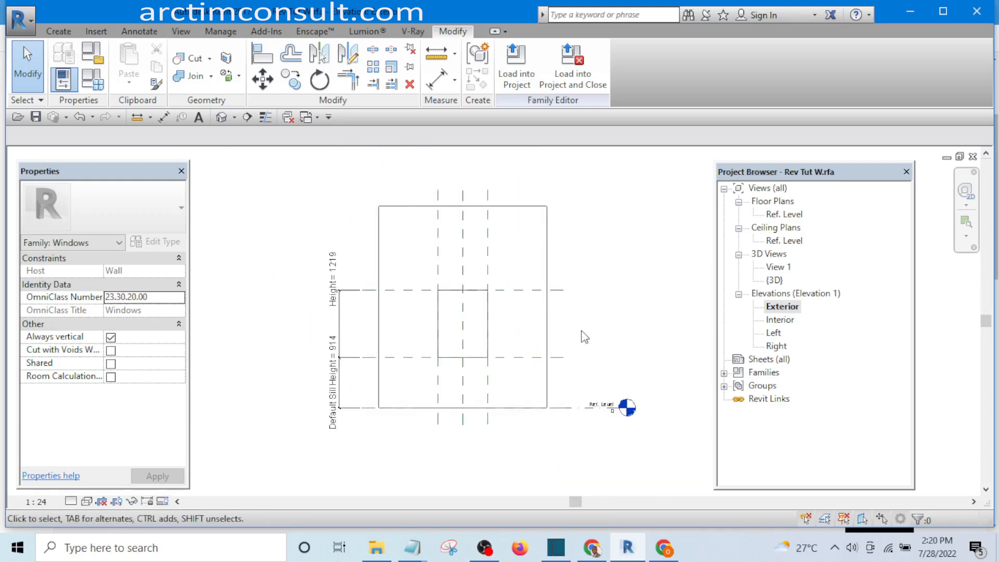
{"action": "middle_click_drag", "start_coordinate": [582, 330], "coordinate": [535, 341]}
{"action": "middle_click_drag", "start_coordinate": [577, 375], "coordinate": [595, 411]}
{"action": "scroll", "coordinate": [526, 397], "scroll_direction": "up", "scroll_amount": 3}
{"action": "scroll", "coordinate": [419, 395], "scroll_direction": "up", "scroll_amount": 1}
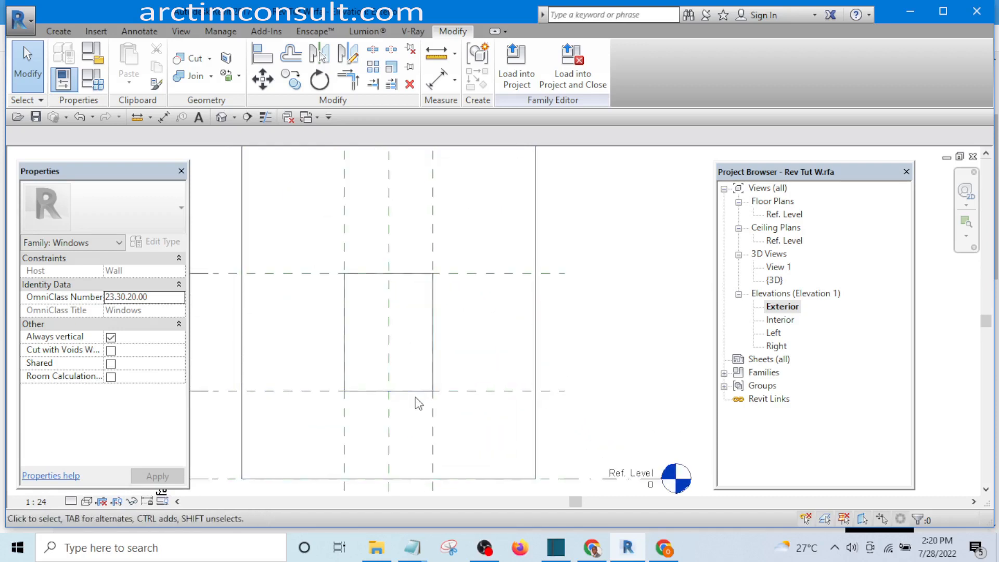
- Start an extrusion and sketch a rectangle about 500 mm wide and 700 mm high inside the window opening
{"action": "left_click", "coordinate": [58, 32]}
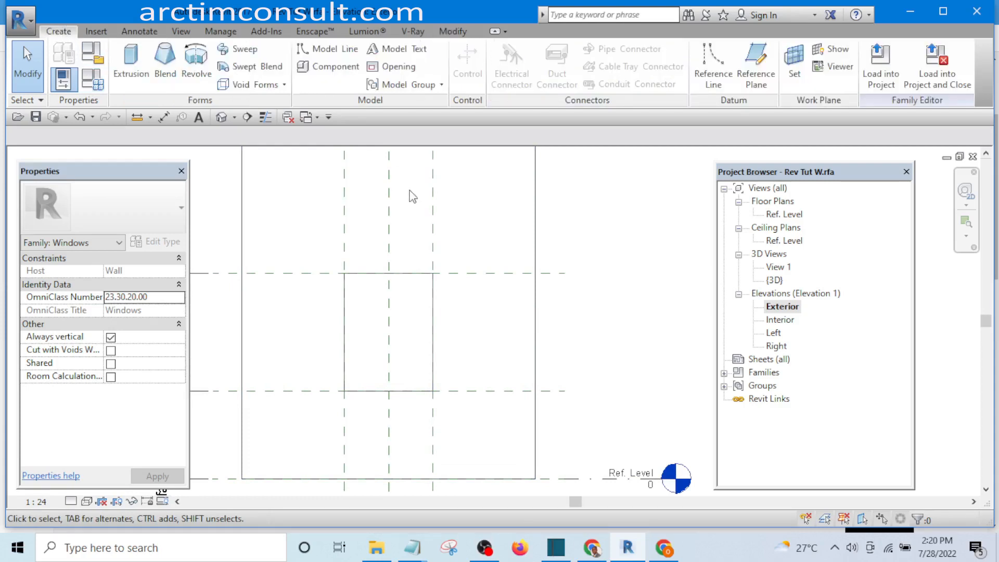
{"action": "left_click", "coordinate": [123, 67]}
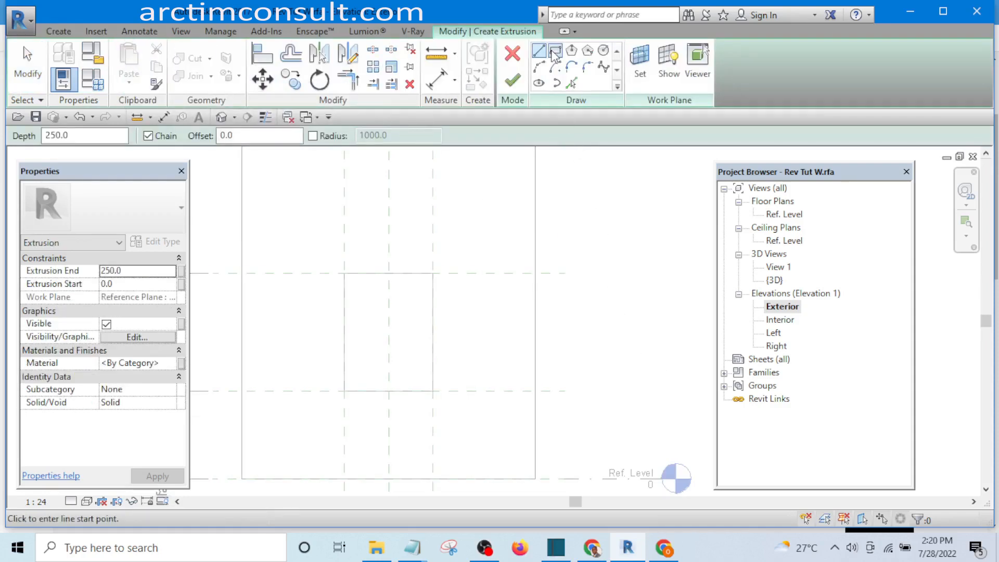
{"action": "left_click", "coordinate": [555, 50]}
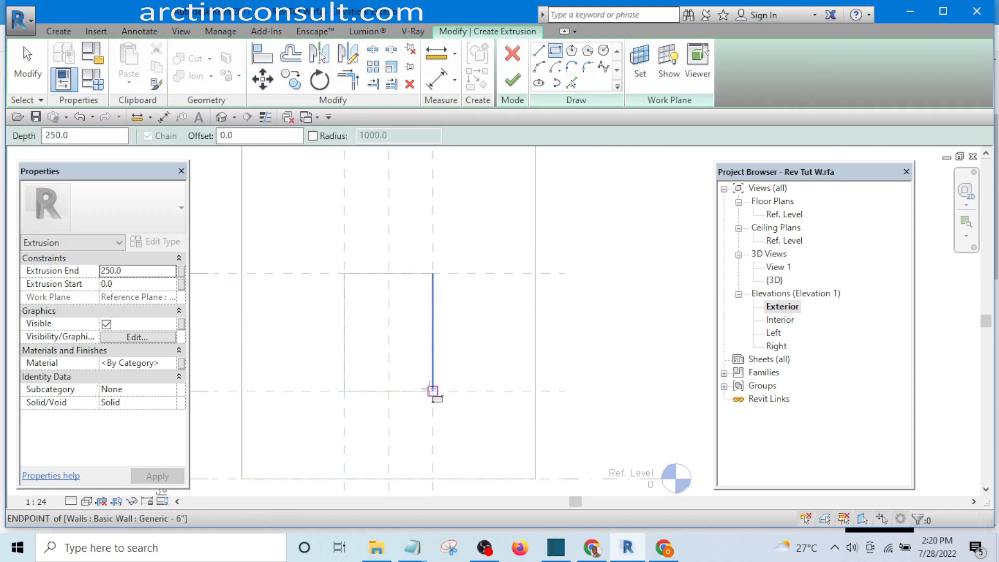
{"action": "left_click", "coordinate": [363, 292]}
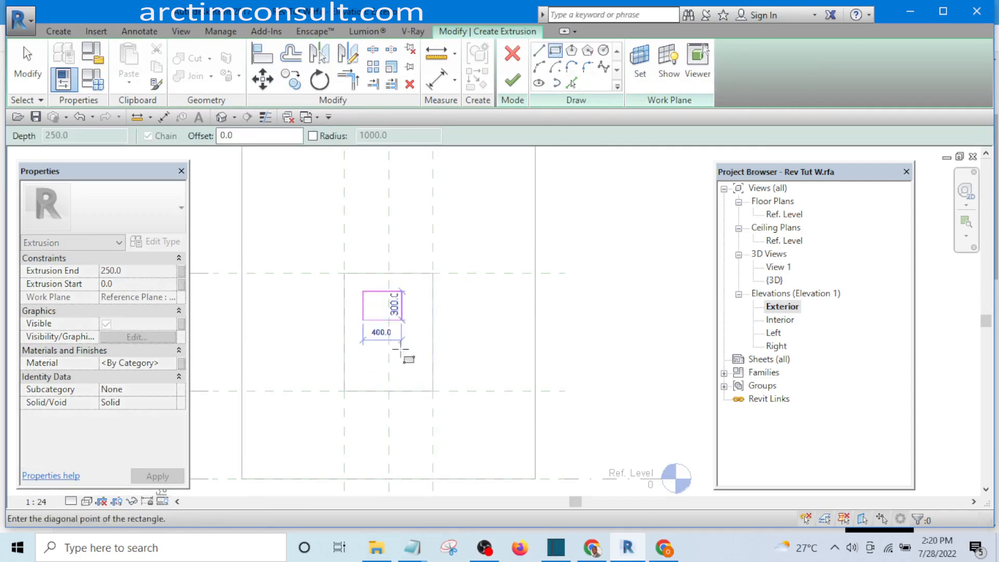
{"action": "left_click", "coordinate": [411, 358]}
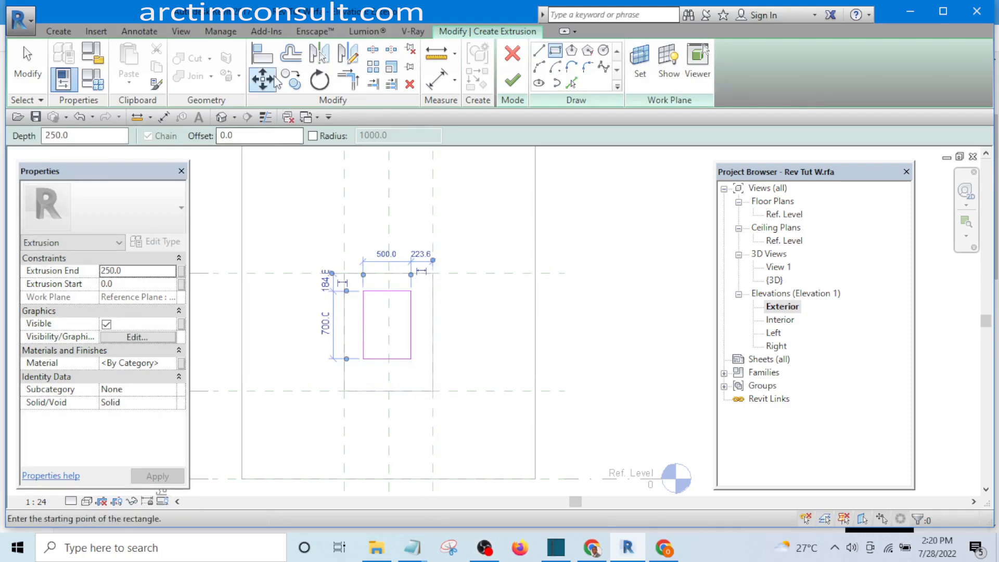
- Align the rectangle's upper edge with the Top reference plane and lock the alignment
{"action": "left_click", "coordinate": [262, 54]}
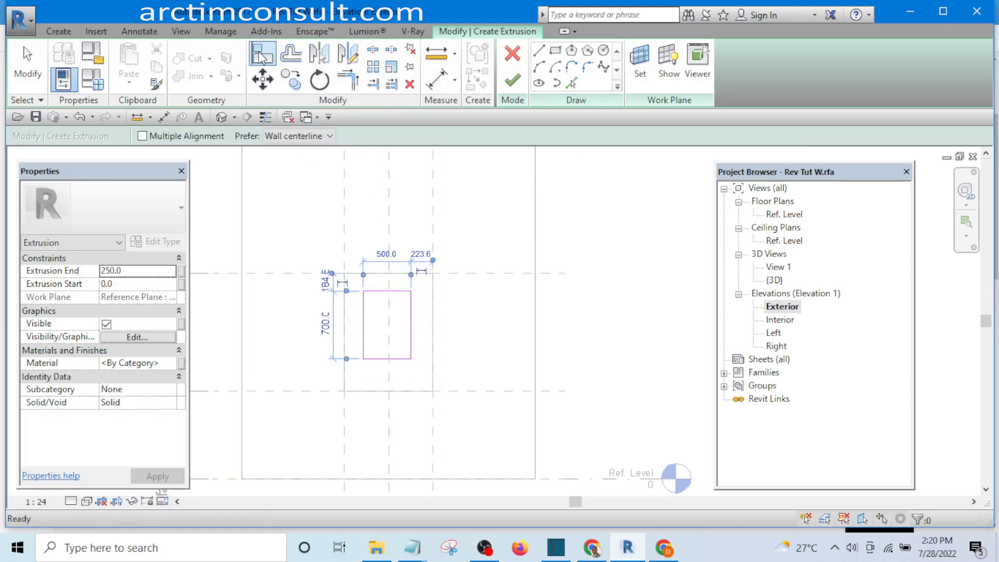
{"action": "scroll", "coordinate": [486, 283], "scroll_direction": "up", "scroll_amount": 4}
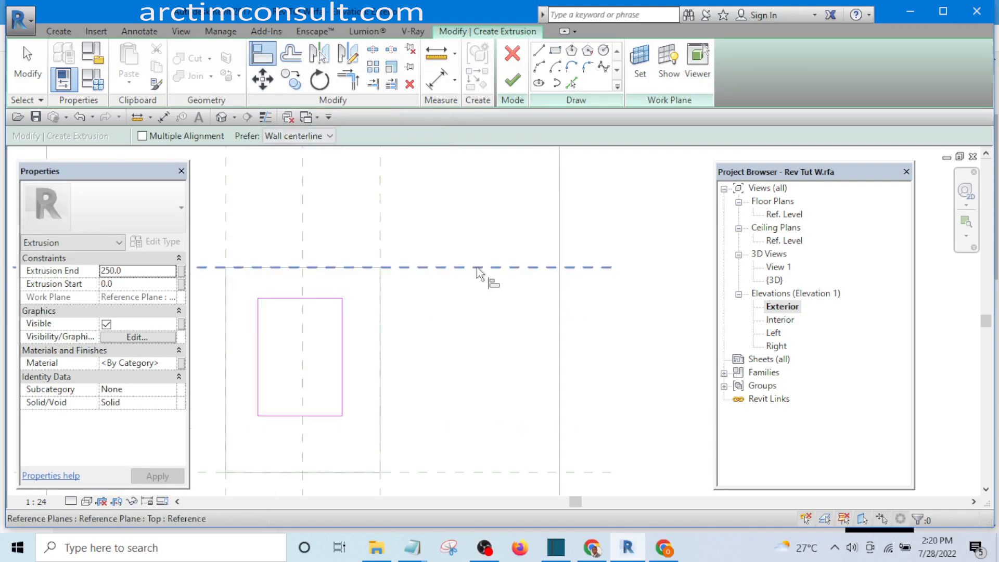
{"action": "left_click", "coordinate": [477, 268]}
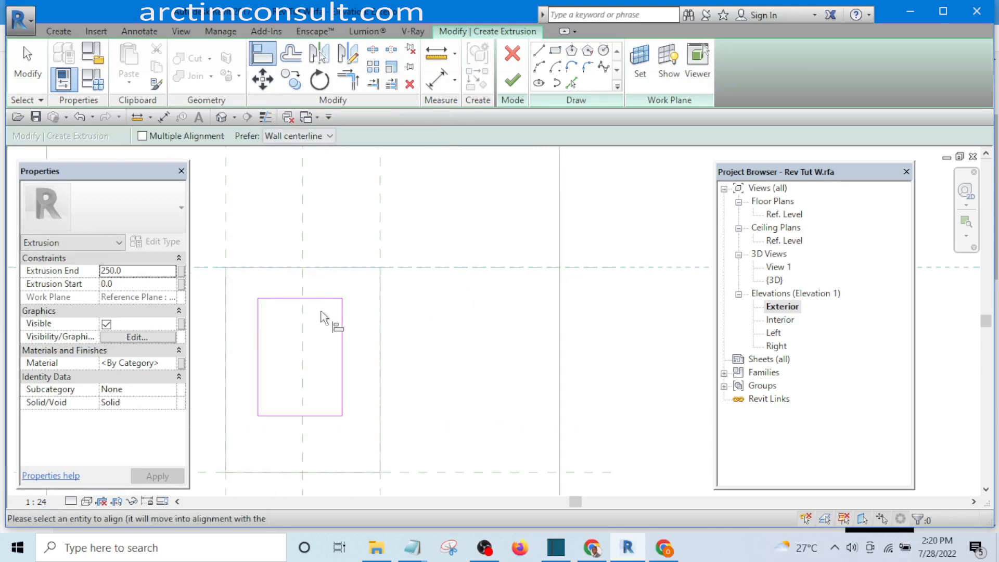
{"action": "left_click", "coordinate": [319, 298]}
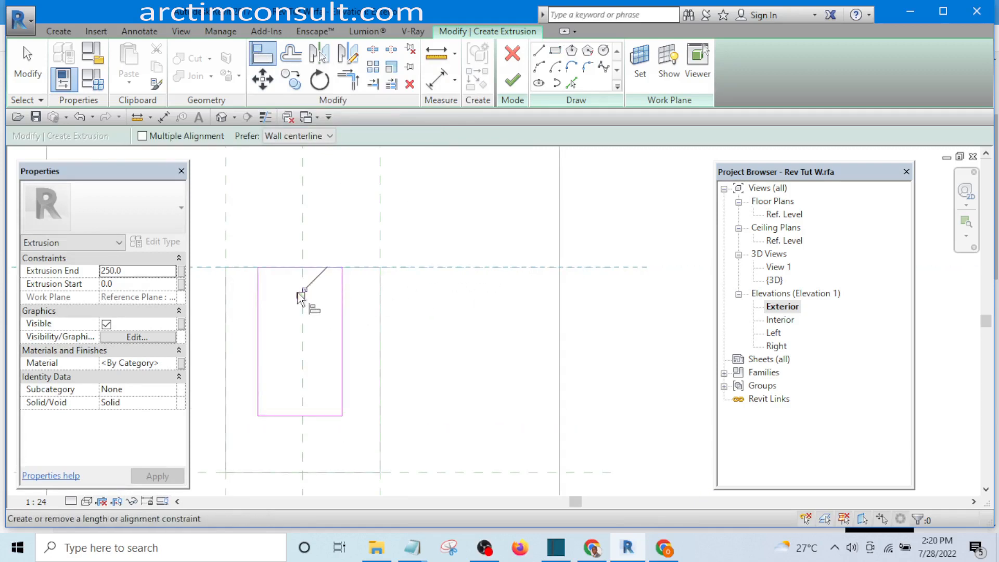
{"action": "left_click", "coordinate": [301, 292]}
{"action": "scroll", "coordinate": [461, 340], "scroll_direction": "down", "scroll_amount": 2}
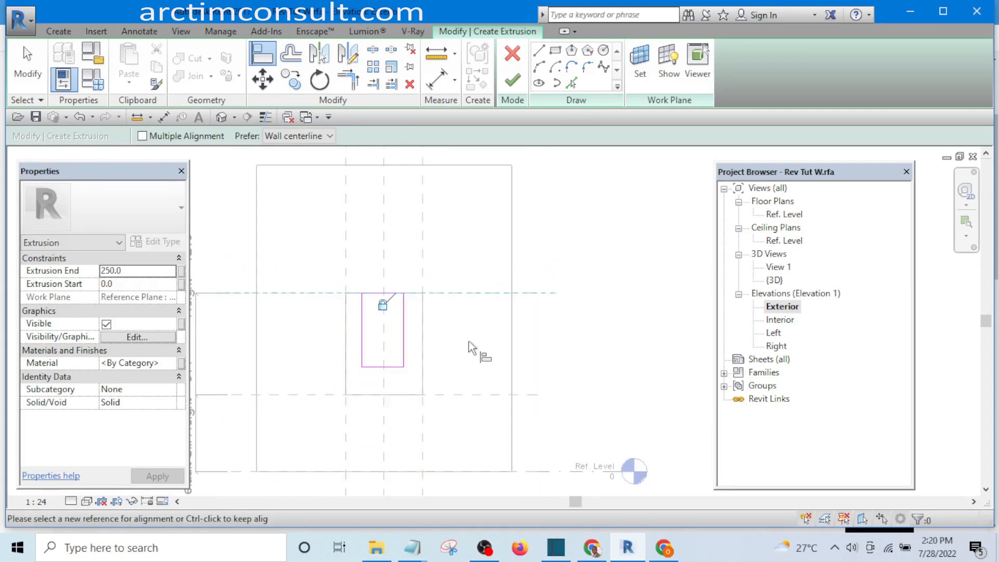
- Align the rectangle's right edge with the reference plane on the opening's right side and lock the alignment
{"action": "left_click", "coordinate": [423, 246]}
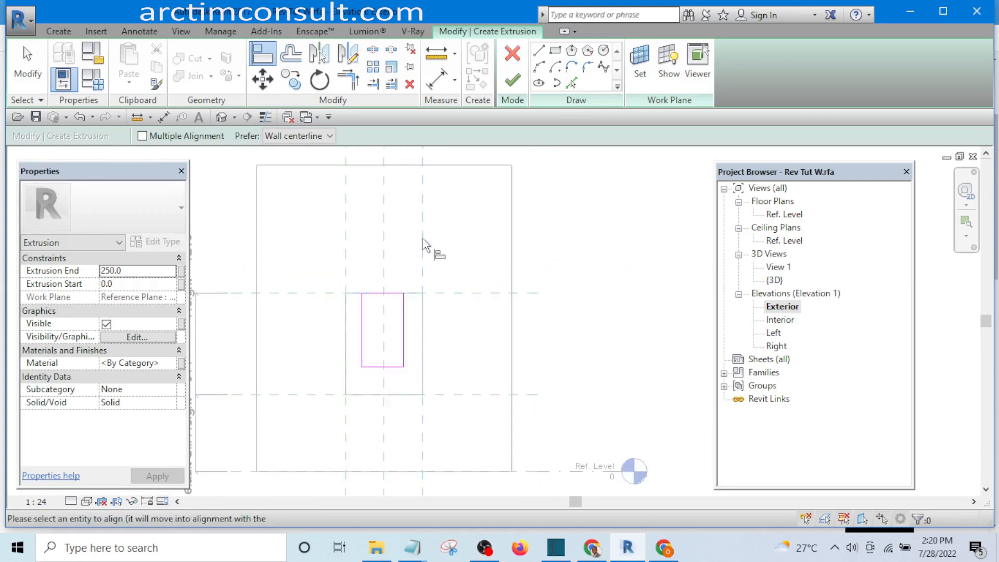
{"action": "scroll", "coordinate": [397, 348], "scroll_direction": "up", "scroll_amount": 2}
{"action": "left_click", "coordinate": [413, 346]}
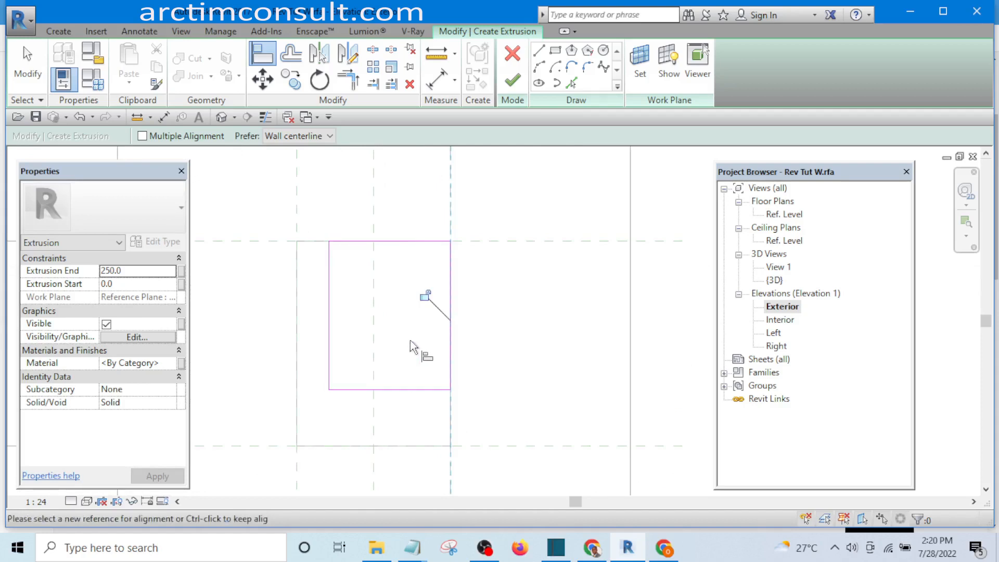
- Align and lock the rectangle's lower edge to the Sill reference plane and its left edge to the opening's left reference plane
{"action": "middle_click_drag", "start_coordinate": [535, 350], "coordinate": [527, 250]}
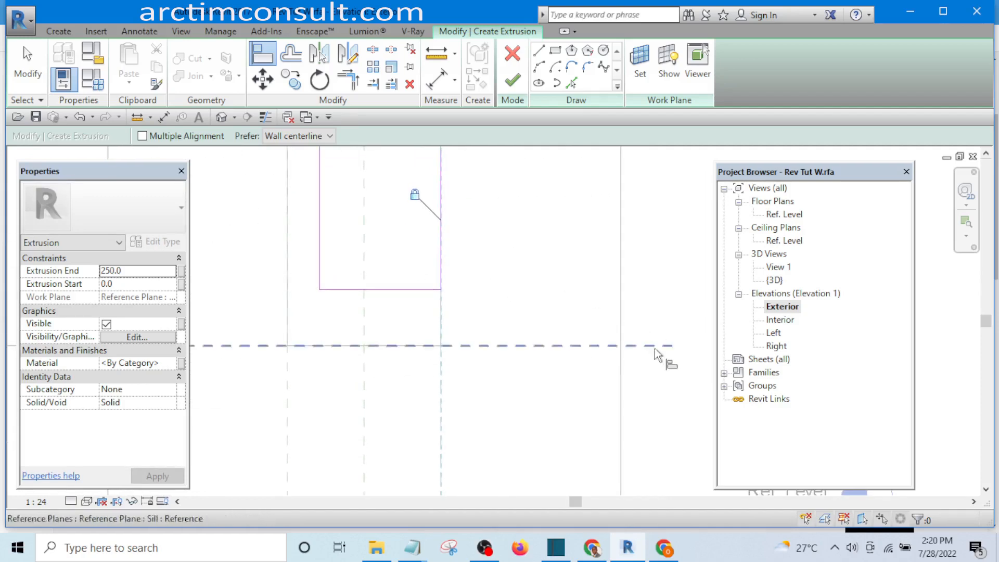
{"action": "left_click", "coordinate": [393, 289]}
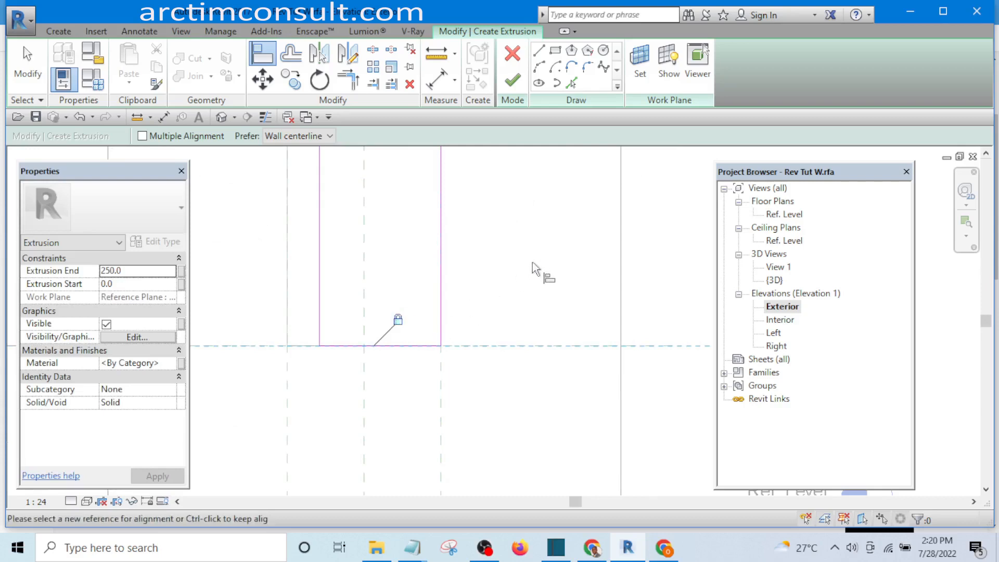
{"action": "scroll", "coordinate": [536, 270], "scroll_direction": "down", "scroll_amount": 2}
{"action": "left_click", "coordinate": [415, 279]}
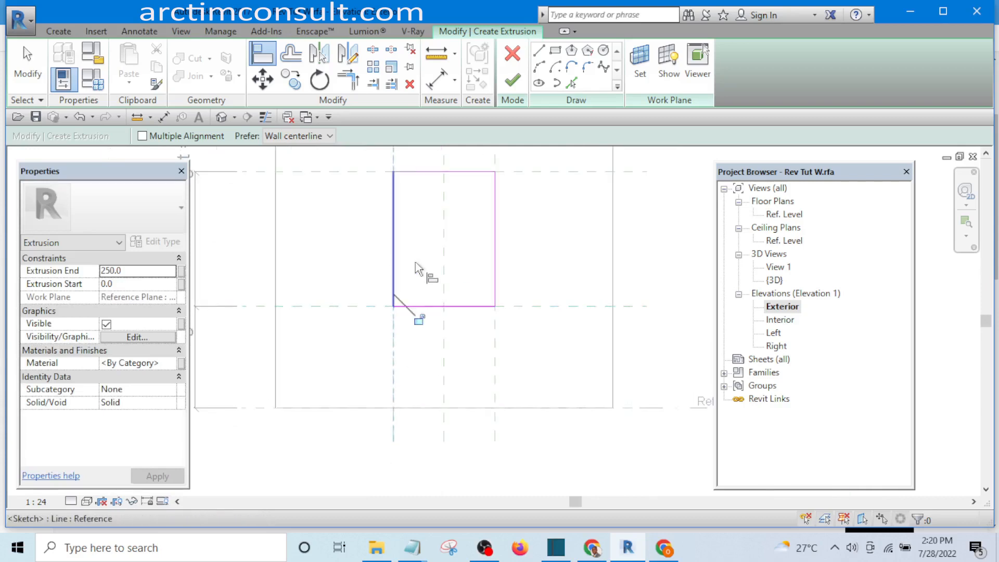
{"action": "scroll", "coordinate": [401, 344], "scroll_direction": "down", "scroll_amount": 2}
{"action": "scroll", "coordinate": [397, 347], "scroll_direction": "down", "scroll_amount": 3}
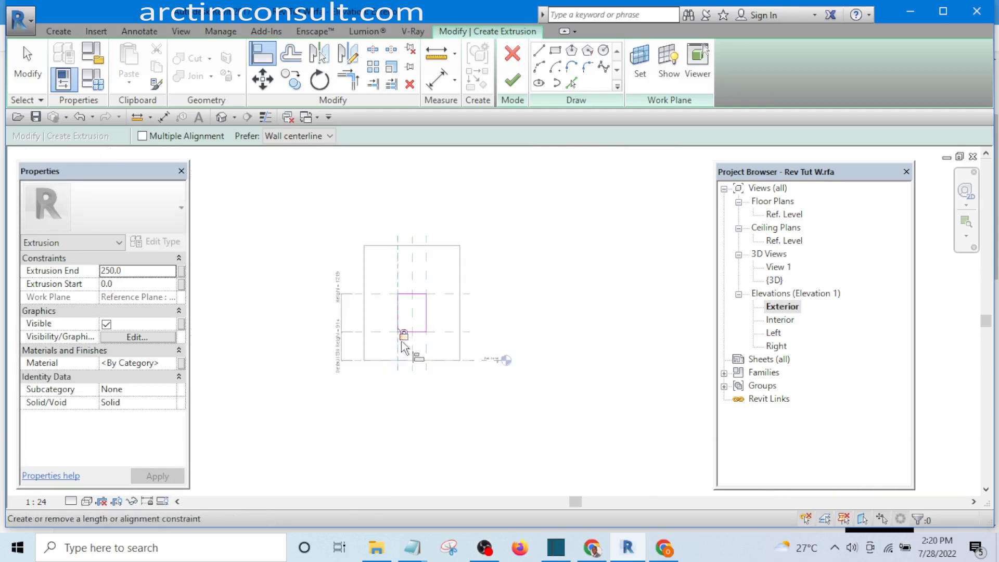
- Assign the Glass material to the extrusion
{"action": "left_click", "coordinate": [171, 364]}
{"action": "left_click", "coordinate": [172, 363]}
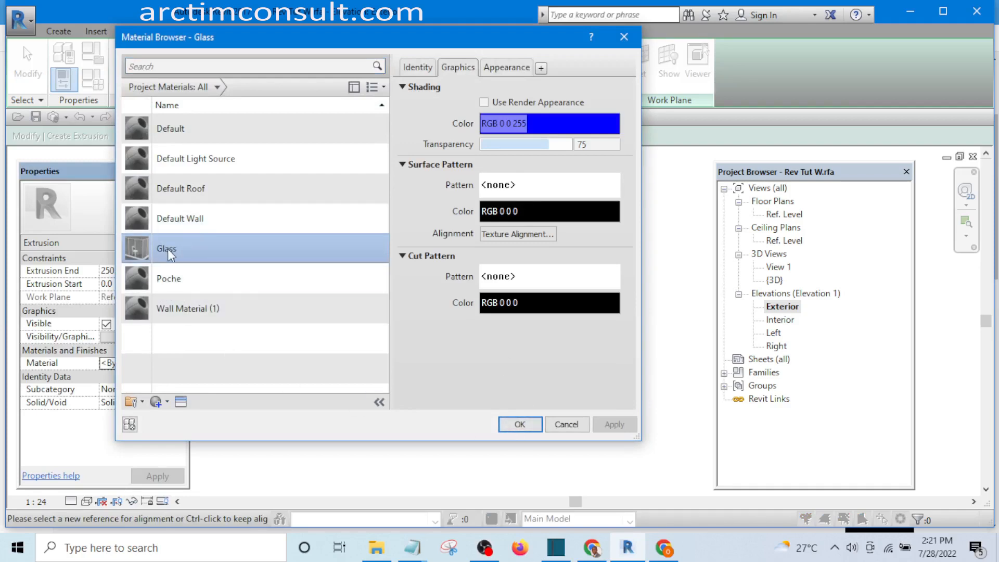
{"action": "left_click", "coordinate": [528, 426]}
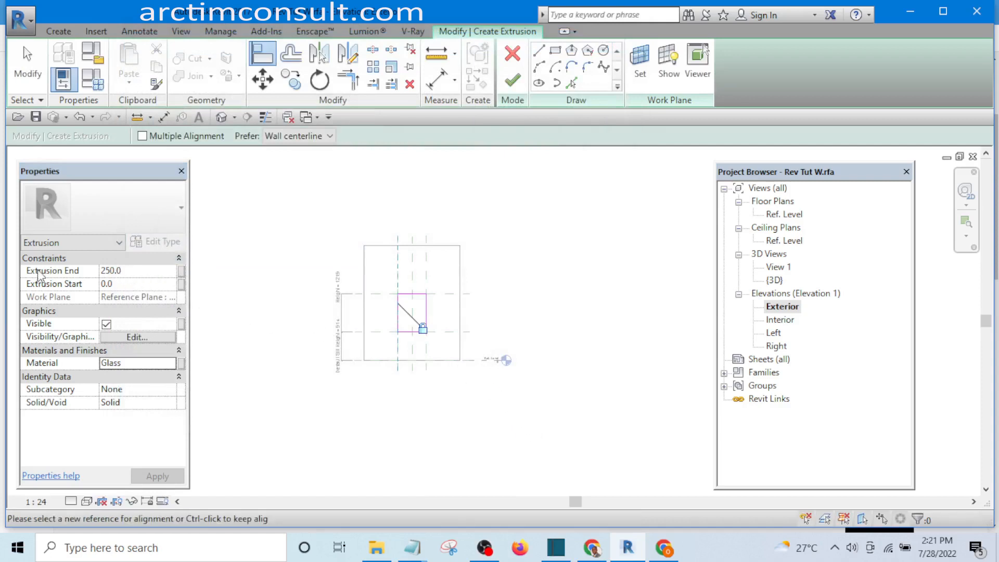
- Set the Extrusion End to 25 mm and finish the extrusion sketch
{"action": "left_click", "coordinate": [132, 268]}
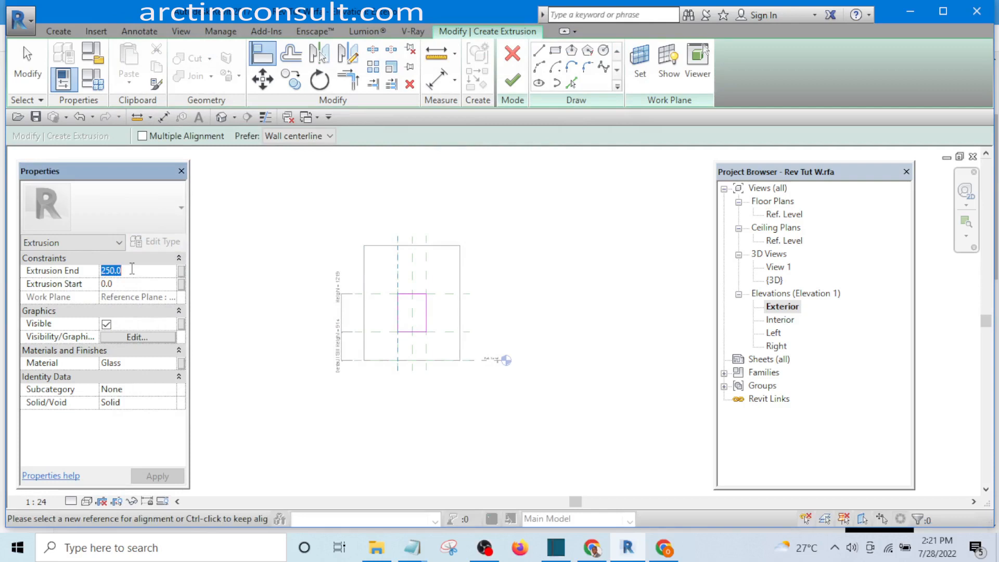
{"action": "type", "text": "25"}
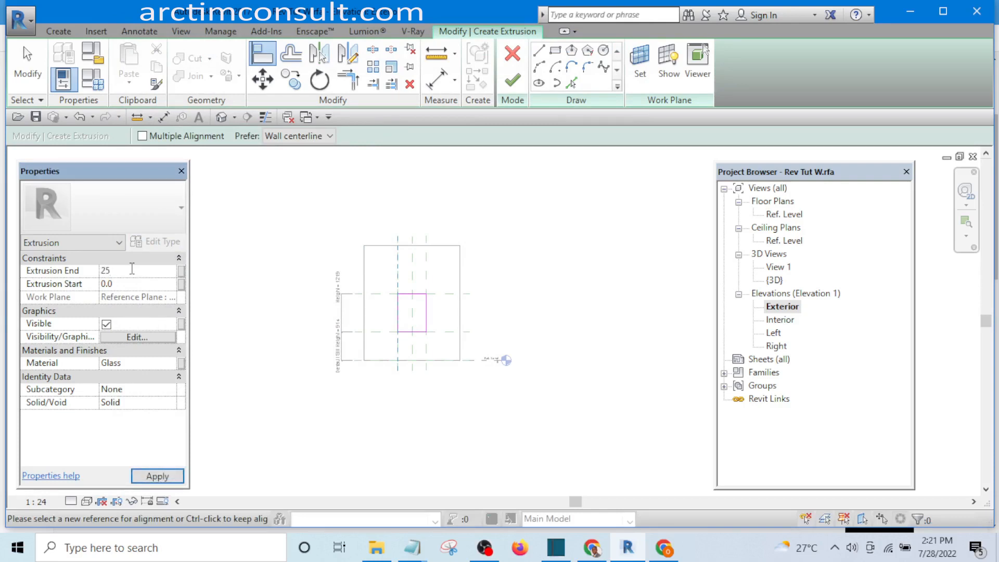
{"action": "left_click", "coordinate": [166, 477]}
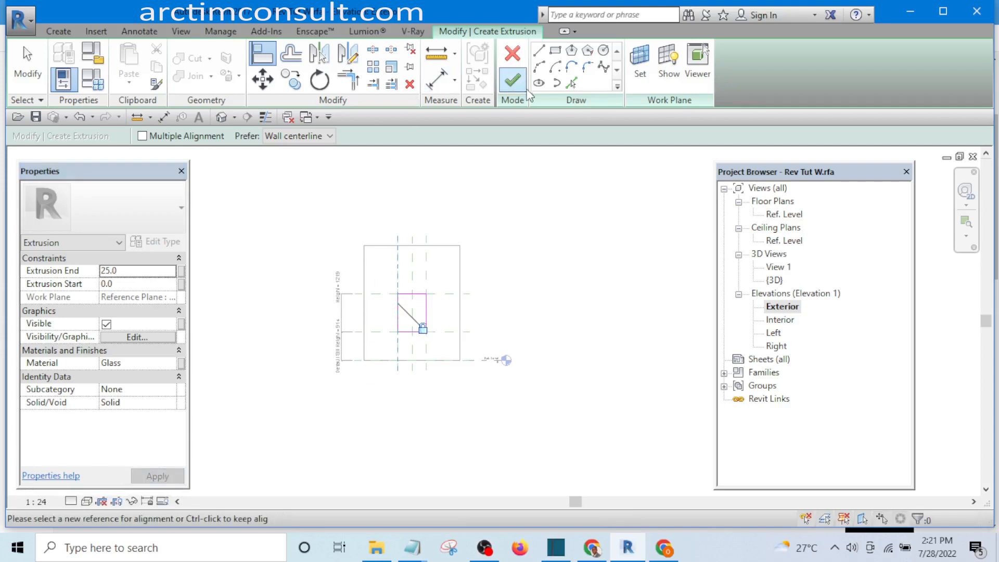
{"action": "left_click", "coordinate": [513, 80]}
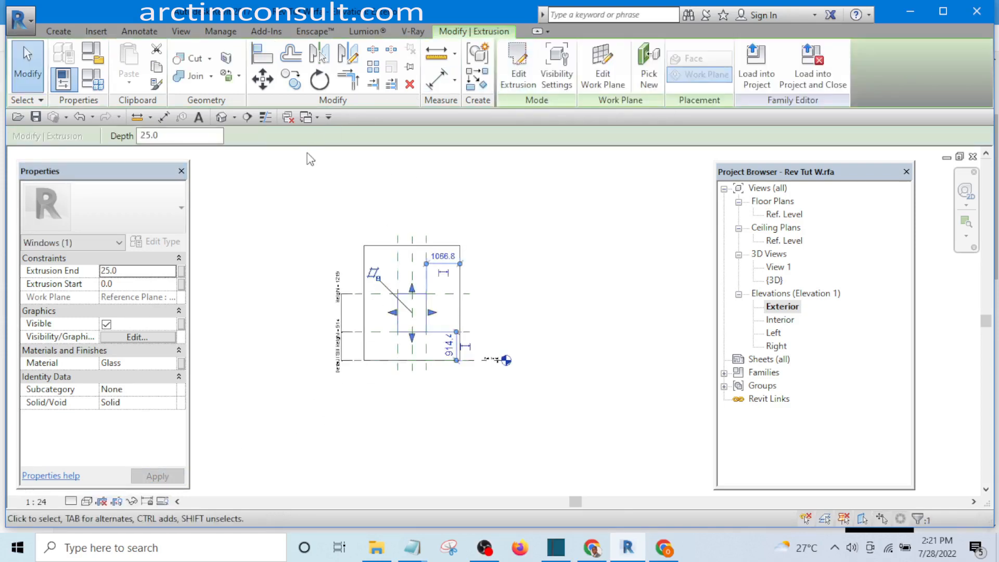
- Open the family's default 3D view and set its visual style to Shaded
{"action": "left_click", "coordinate": [222, 118]}
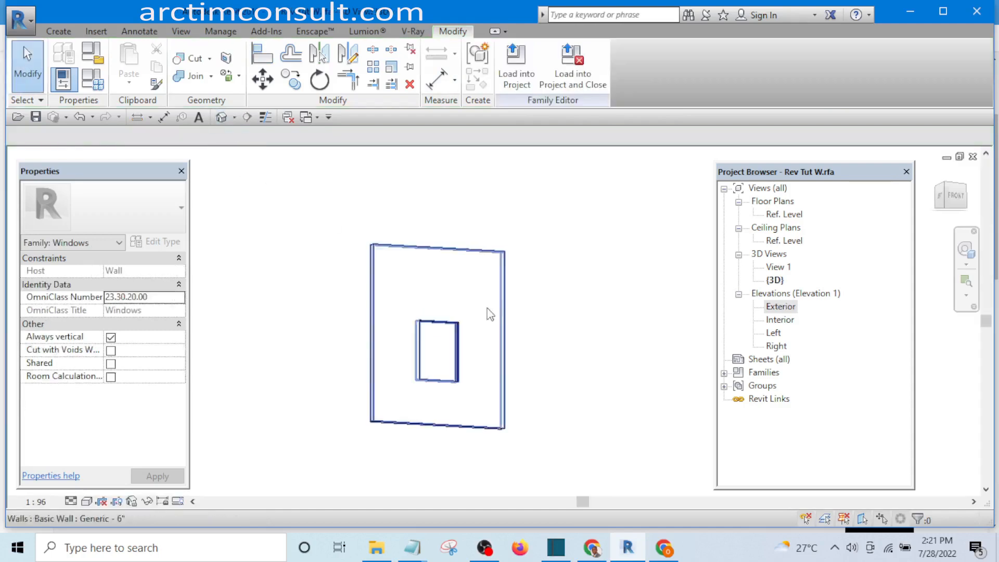
{"action": "middle_click_drag", "start_coordinate": [576, 322], "coordinate": [370, 383], "text": "shift"}
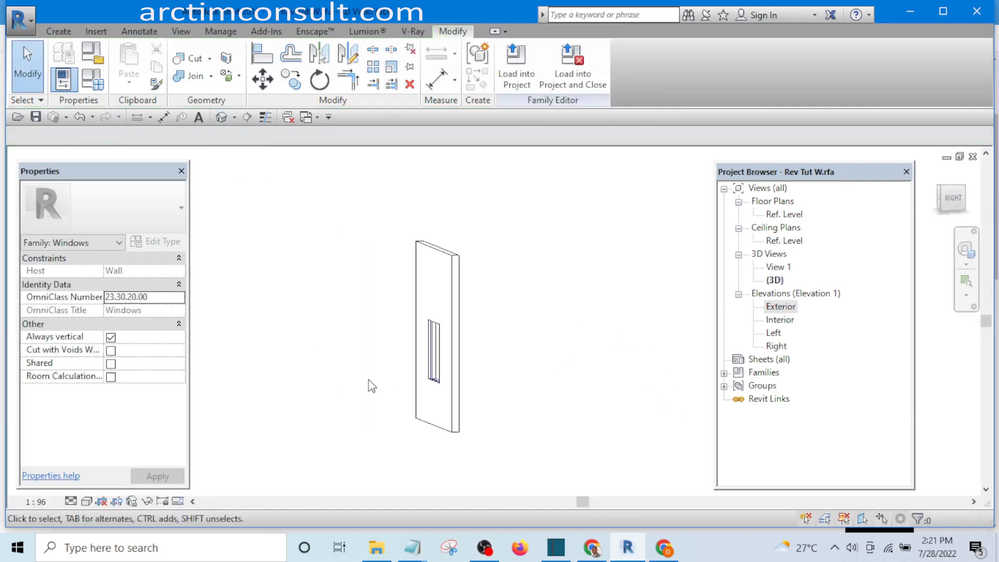
{"action": "left_click", "coordinate": [117, 502]}
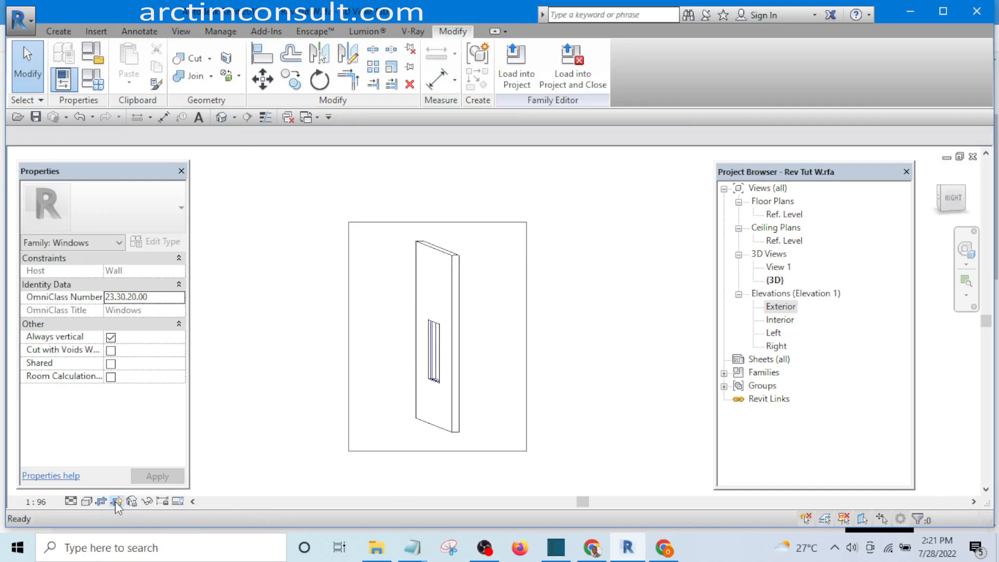
{"action": "left_click", "coordinate": [117, 502]}
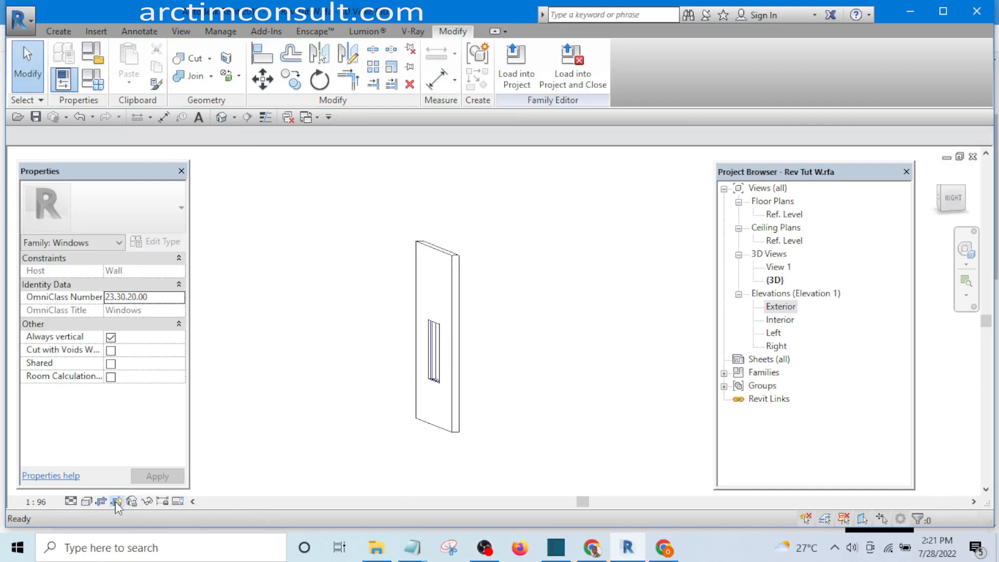
{"action": "left_click", "coordinate": [87, 502]}
{"action": "left_click", "coordinate": [116, 443]}
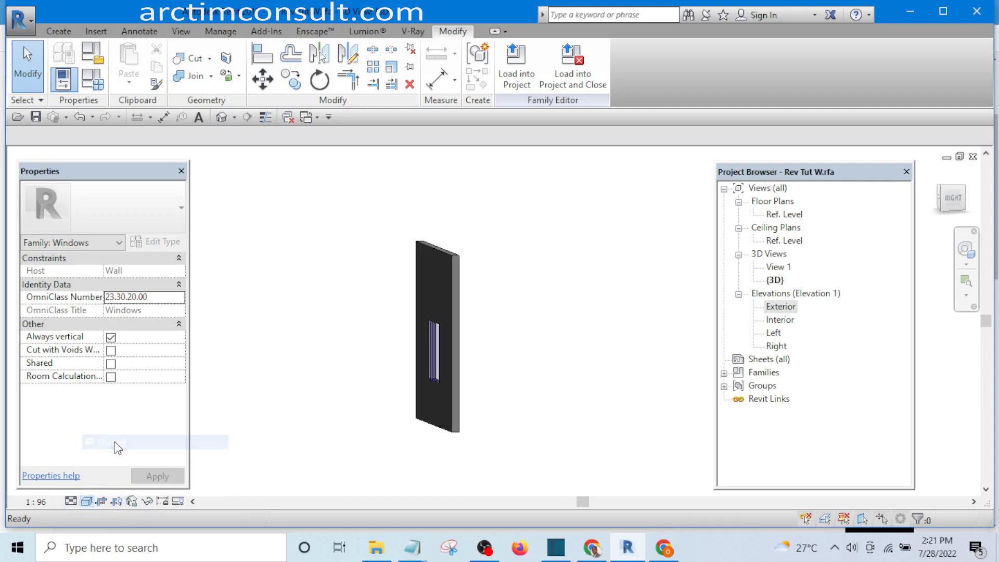
- Examine the glass pane inside the wall opening from both sides of the host wall
{"action": "middle_click_drag", "start_coordinate": [249, 409], "coordinate": [415, 408], "text": "shift"}
{"action": "scroll", "coordinate": [468, 352], "scroll_direction": "up", "scroll_amount": 5}
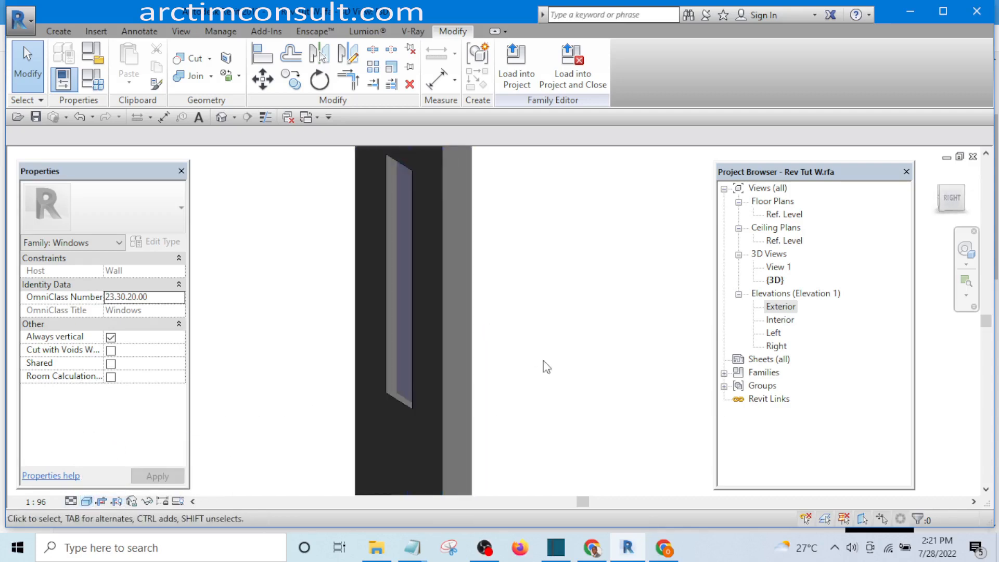
{"action": "middle_click_drag", "start_coordinate": [546, 366], "coordinate": [569, 390], "text": "shift"}
{"action": "scroll", "coordinate": [404, 360], "scroll_direction": "up", "scroll_amount": 3}
{"action": "scroll", "coordinate": [306, 382], "scroll_direction": "down", "scroll_amount": 4}
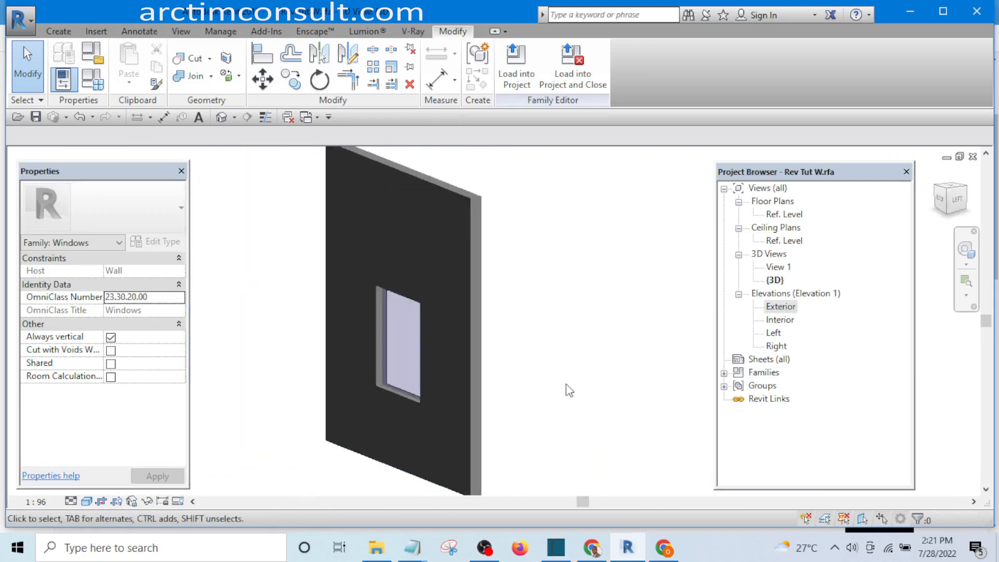
{"action": "scroll", "coordinate": [571, 396], "scroll_direction": "down", "scroll_amount": 2}
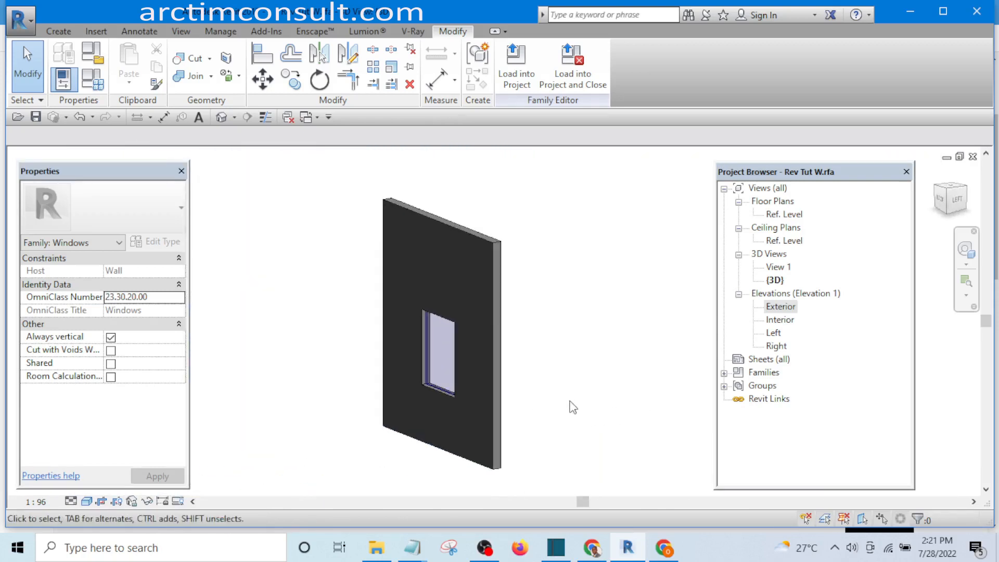
- Load the window family into the Revit Tutorial Day 1.rvt project, overwriting the existing version
{"action": "left_click", "coordinate": [518, 75]}
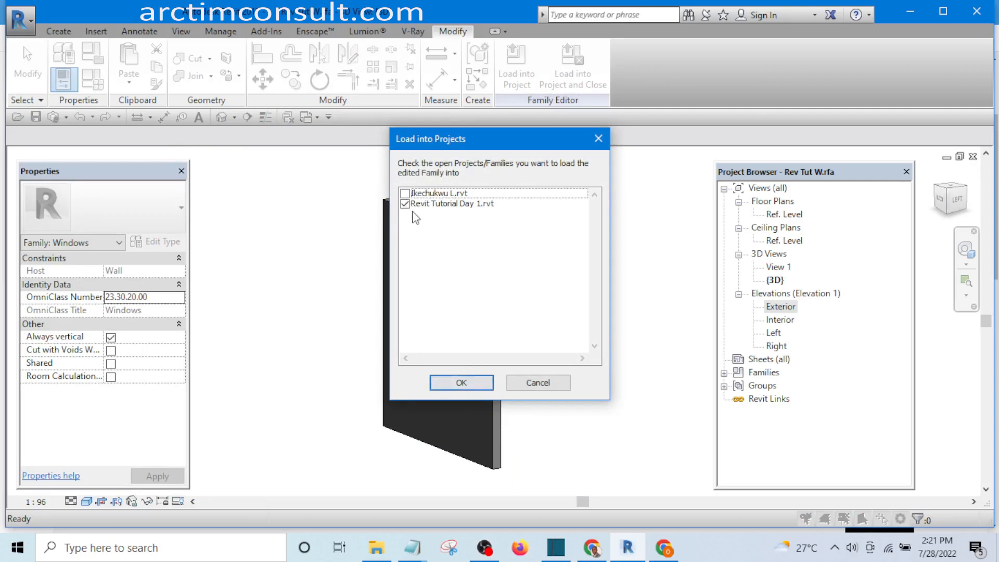
{"action": "left_click", "coordinate": [461, 382]}
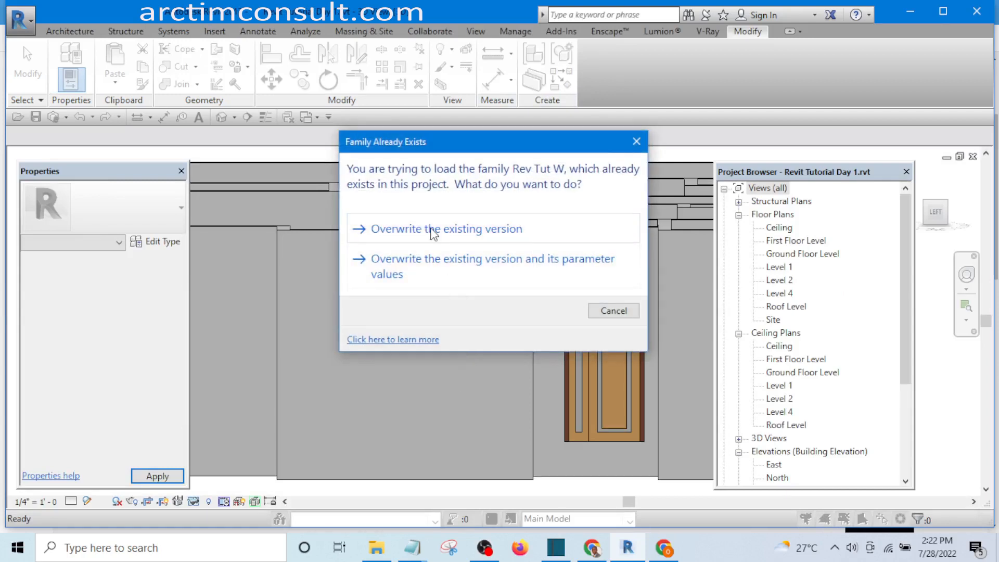
{"action": "left_click", "coordinate": [432, 230]}
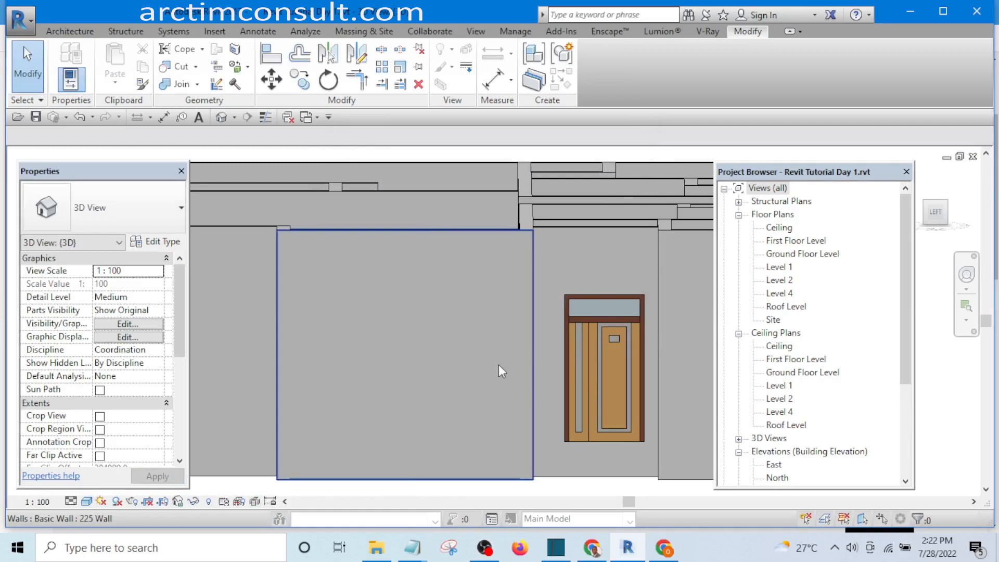
- Save the Revit Tutorial Day 1.rvt project
{"action": "scroll", "coordinate": [499, 364], "scroll_direction": "down", "scroll_amount": 5}
{"action": "middle_click_drag", "start_coordinate": [496, 360], "coordinate": [386, 430], "text": "shift"}
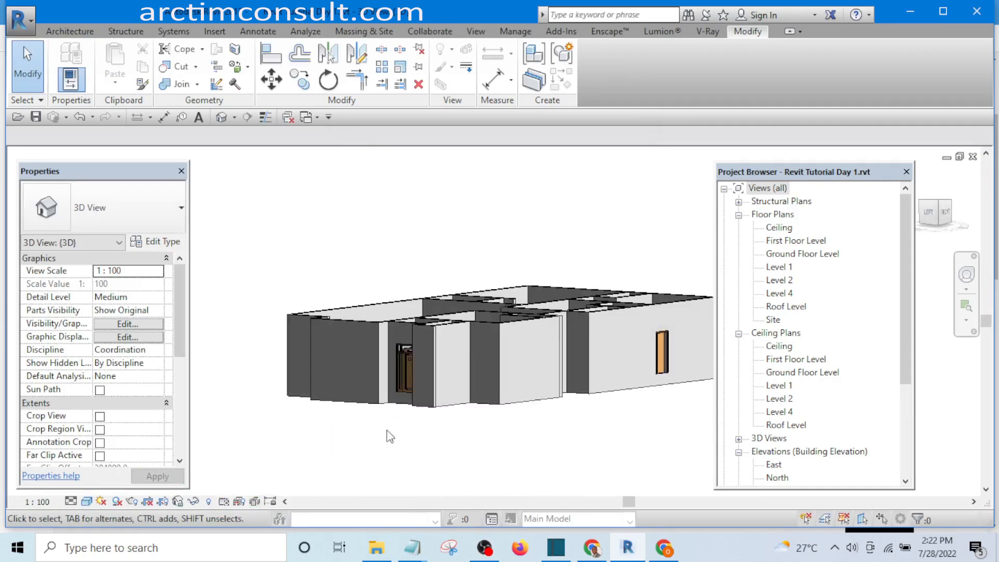
{"action": "scroll", "coordinate": [340, 409], "scroll_direction": "up", "scroll_amount": 5}
{"action": "scroll", "coordinate": [326, 405], "scroll_direction": "up", "scroll_amount": 2}
{"action": "scroll", "coordinate": [367, 422], "scroll_direction": "down", "scroll_amount": 4}
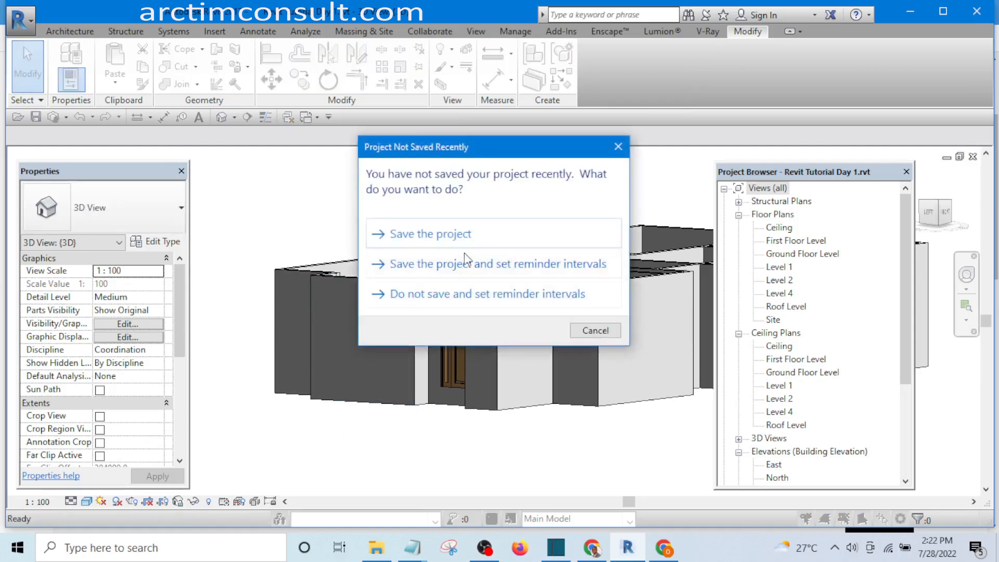
{"action": "left_click", "coordinate": [454, 237]}
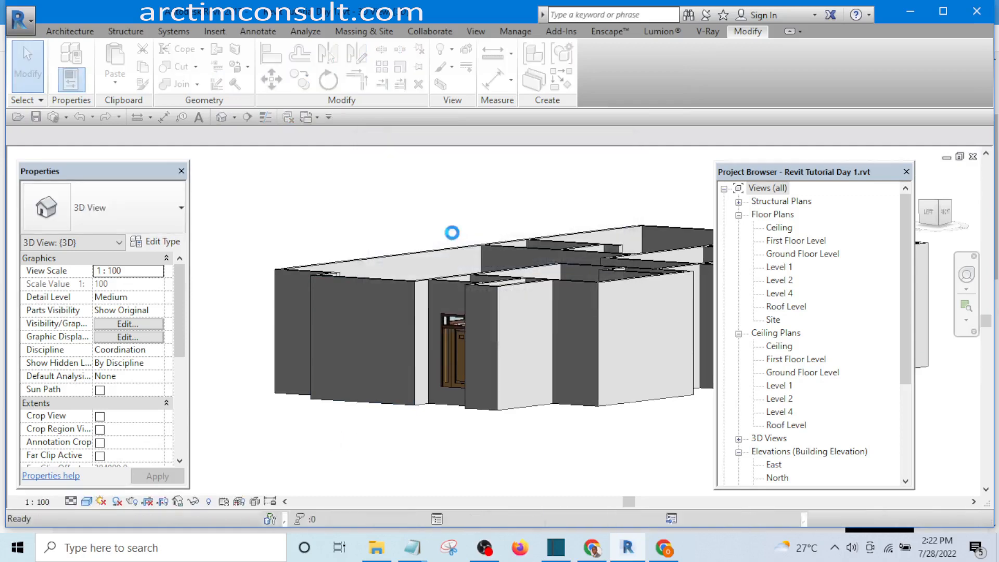
- Place one Rev Tut W window of type Concept -toilet w in the front wall beside the entrance door
{"action": "key", "text": "w"}
{"action": "key", "text": "n"}
{"action": "scroll", "coordinate": [351, 348], "scroll_direction": "up", "scroll_amount": 5}
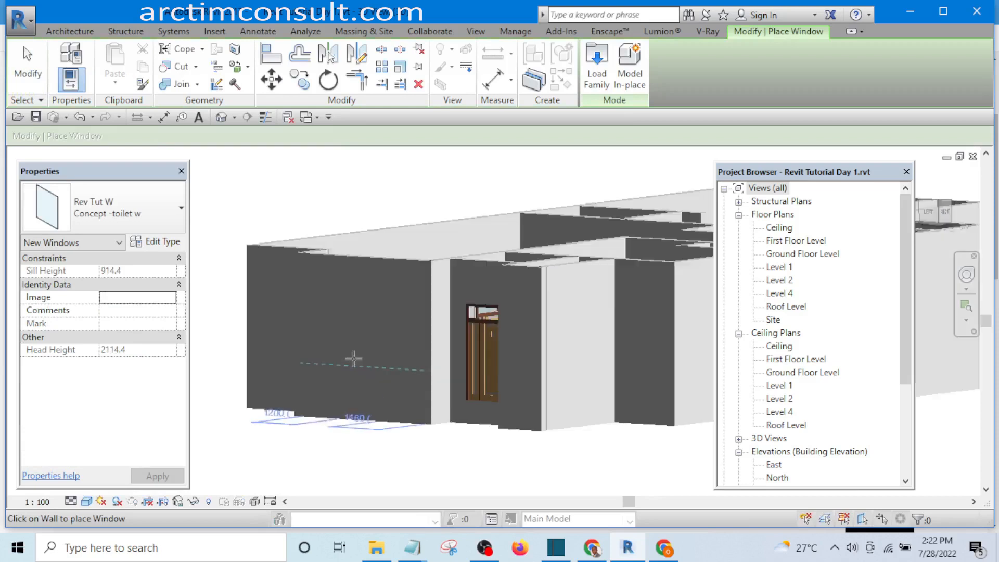
{"action": "scroll", "coordinate": [350, 339], "scroll_direction": "down", "scroll_amount": 5}
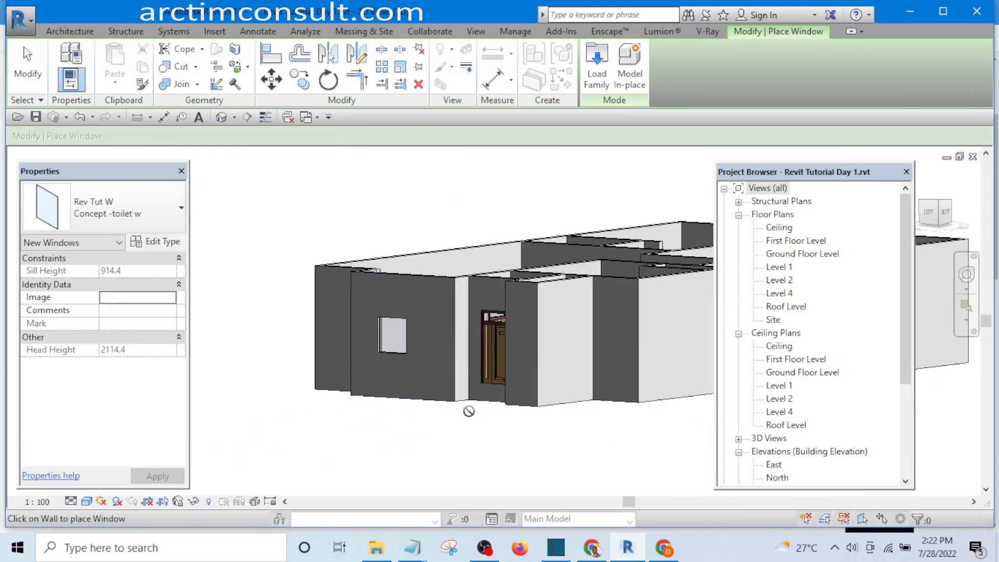
{"action": "key", "text": "Escape"}
{"action": "key", "text": "Escape"}
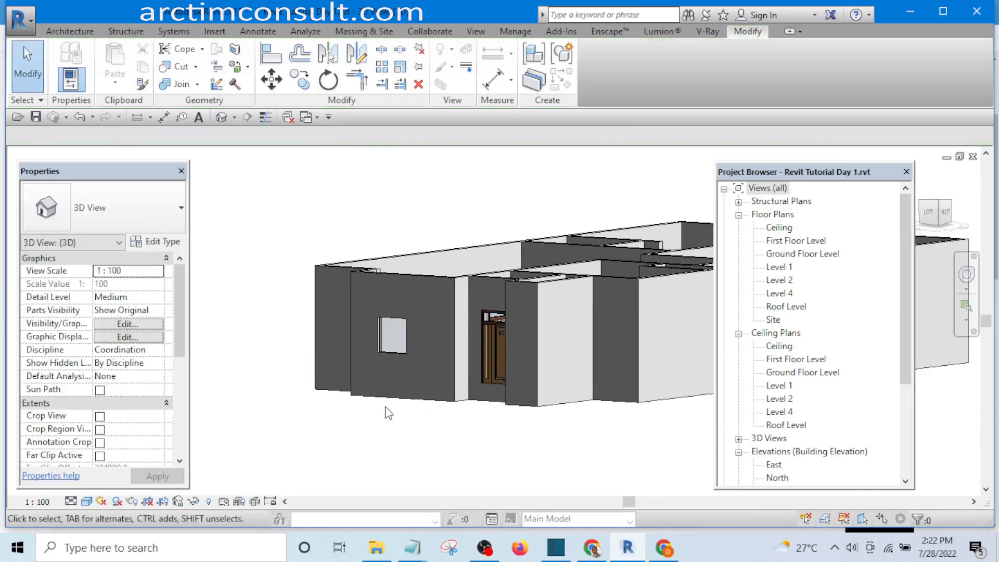
- Set both the Height and Width type parameters of the placed Rev Tut W window to 1800 mm
{"action": "middle_click_drag", "start_coordinate": [384, 410], "coordinate": [520, 448], "text": "shift"}
{"action": "scroll", "coordinate": [557, 366], "scroll_direction": "up", "scroll_amount": 6}
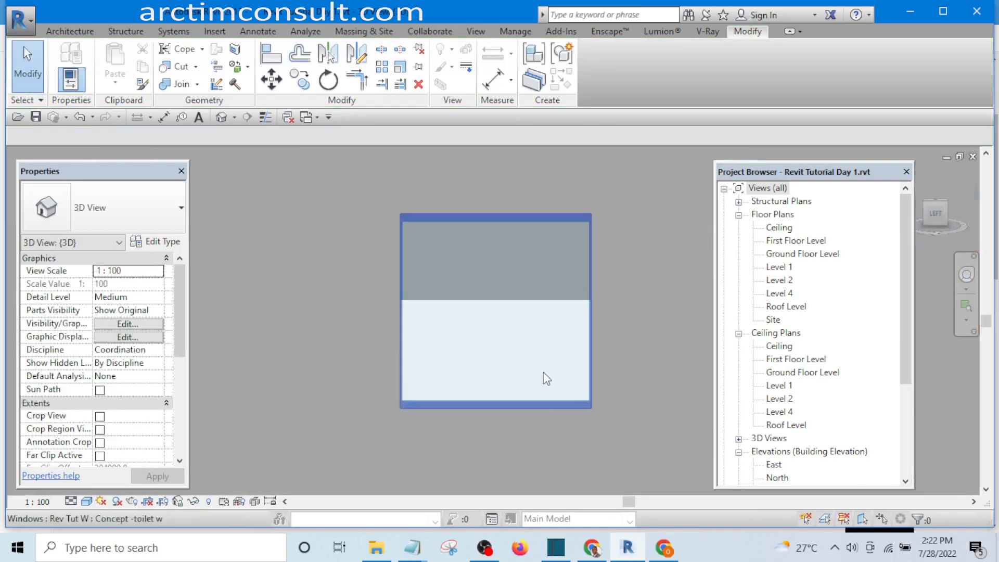
{"action": "left_click", "coordinate": [541, 404]}
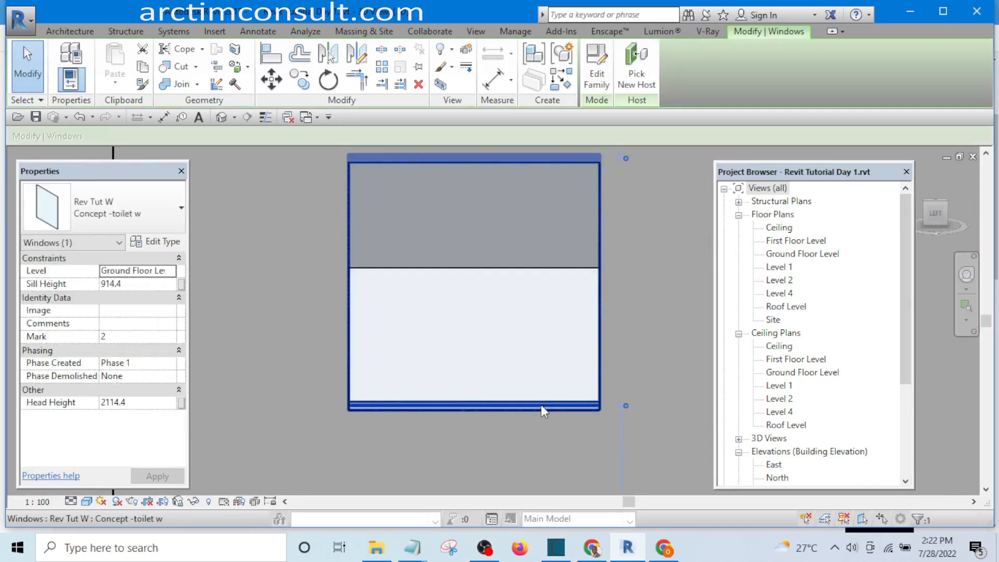
{"action": "scroll", "coordinate": [500, 390], "scroll_direction": "down", "scroll_amount": 3}
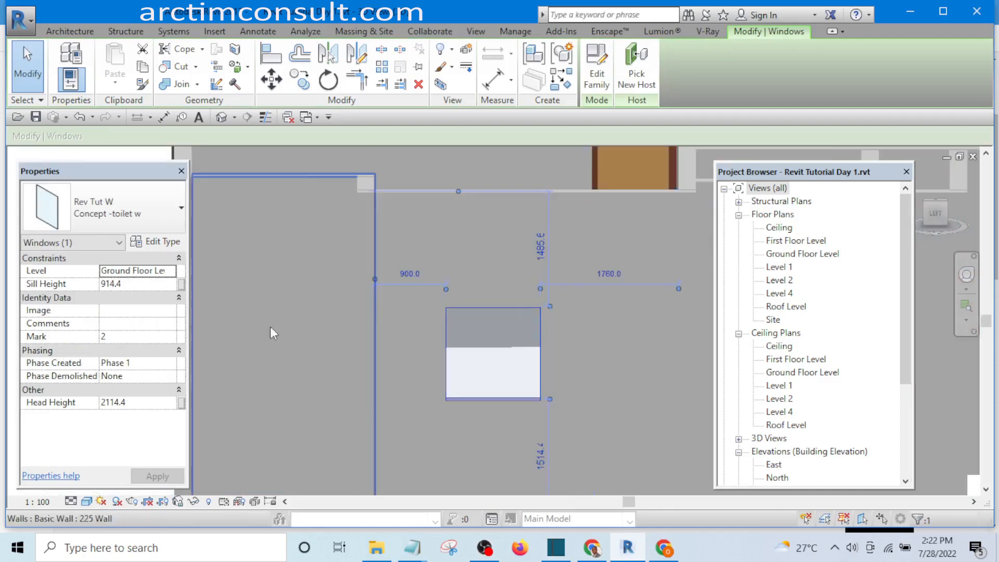
{"action": "left_click", "coordinate": [158, 248]}
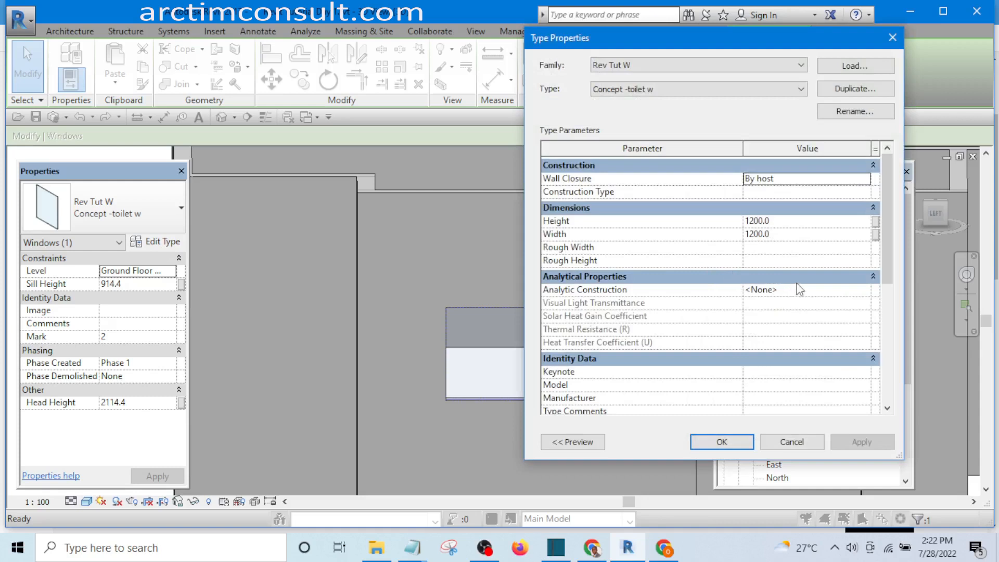
{"action": "left_click", "coordinate": [780, 221]}
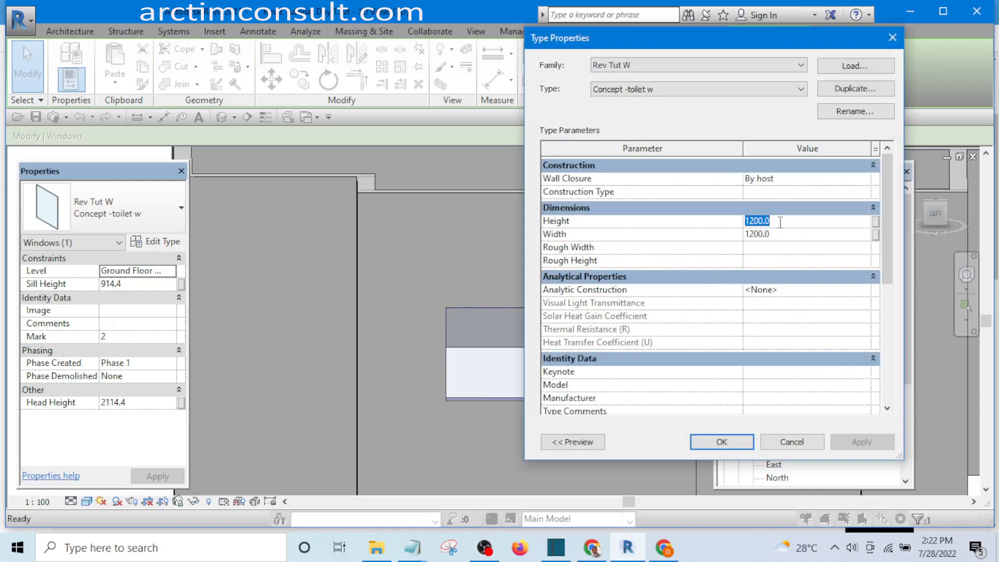
{"action": "type", "text": "1"}
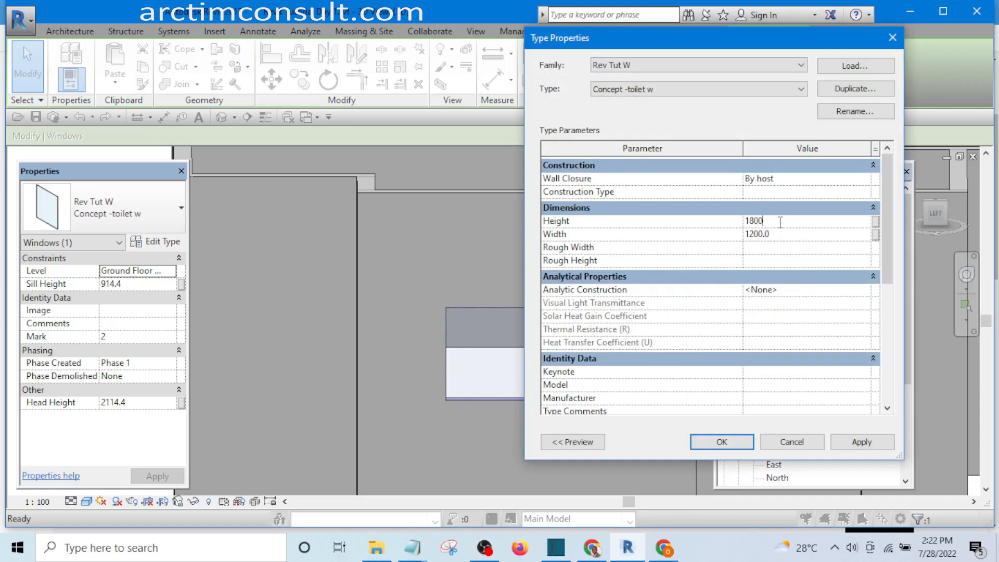
{"action": "type", "text": "800"}
{"action": "left_click", "coordinate": [779, 230]}
{"action": "type", "text": "18"}
{"action": "left_click", "coordinate": [868, 447]}
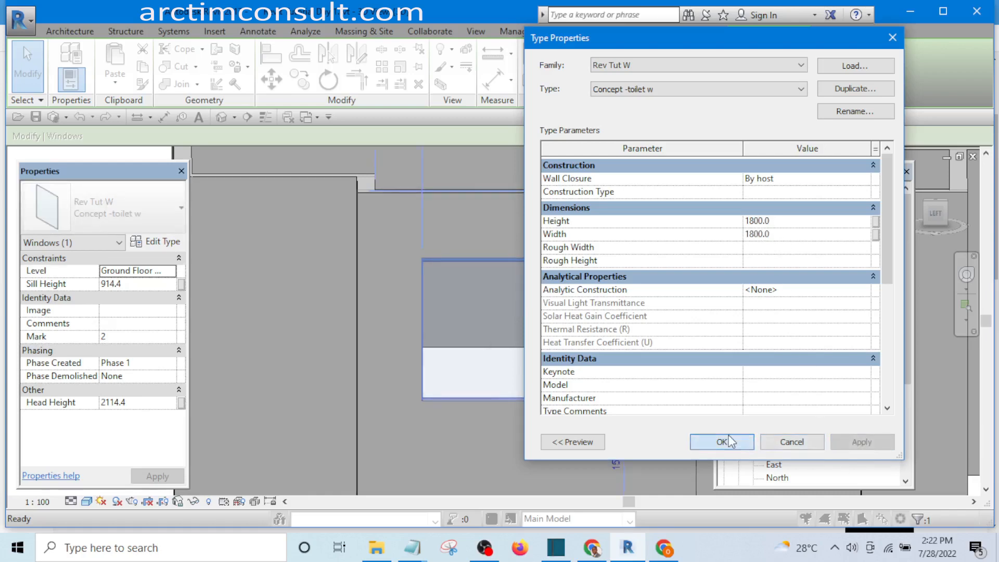
{"action": "left_click", "coordinate": [726, 441]}
{"action": "scroll", "coordinate": [619, 370], "scroll_direction": "down", "scroll_amount": 6}
{"action": "left_click", "coordinate": [370, 328]}
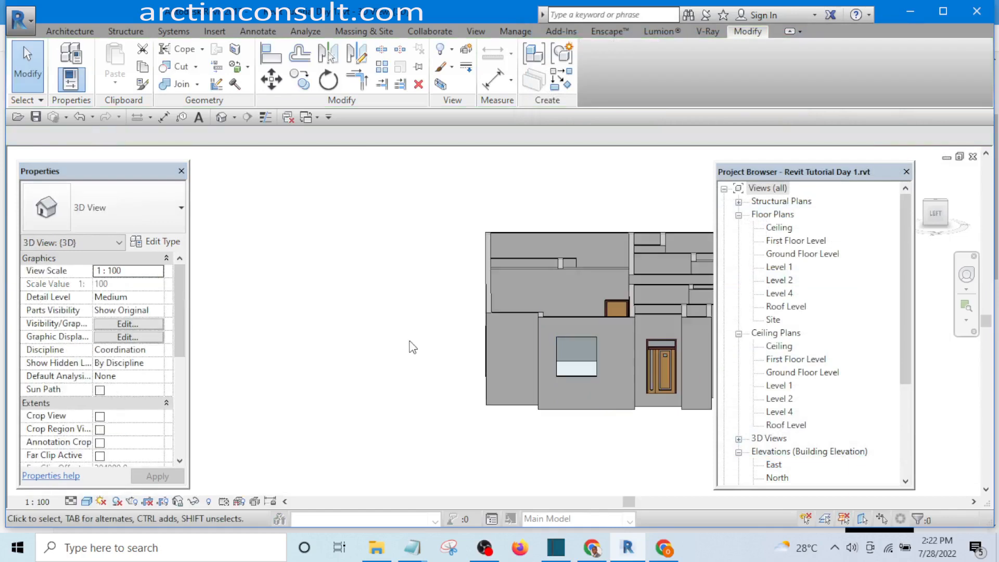
- Examine how the placed window's glass sits within the wall opening in the project's 3D view
{"action": "middle_click_drag", "start_coordinate": [416, 348], "coordinate": [501, 414], "text": "shift"}
{"action": "scroll", "coordinate": [421, 379], "scroll_direction": "up", "scroll_amount": 5}
{"action": "scroll", "coordinate": [439, 305], "scroll_direction": "up", "scroll_amount": 4}
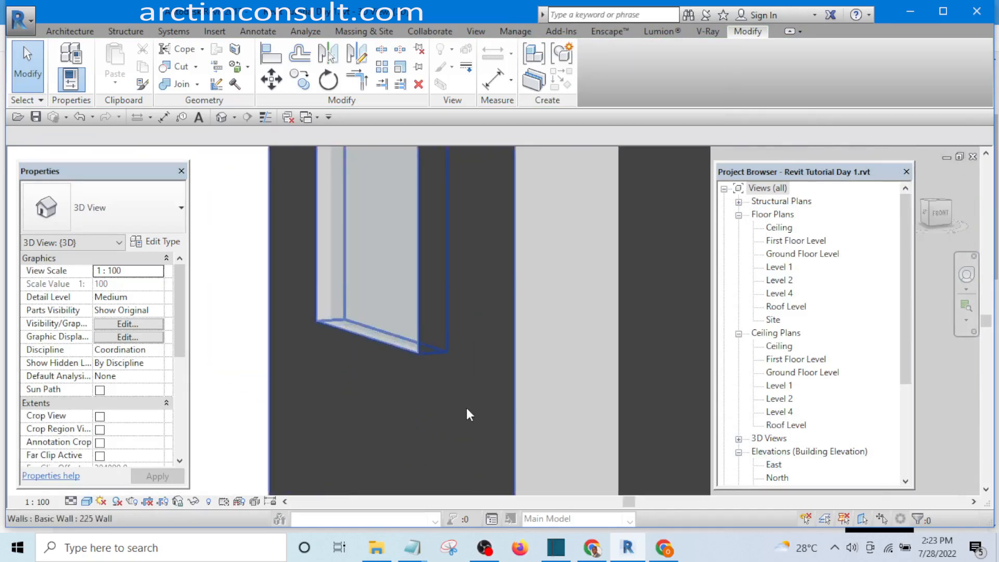
{"action": "scroll", "coordinate": [424, 384], "scroll_direction": "down", "scroll_amount": 6}
{"action": "scroll", "coordinate": [375, 340], "scroll_direction": "up", "scroll_amount": 3}
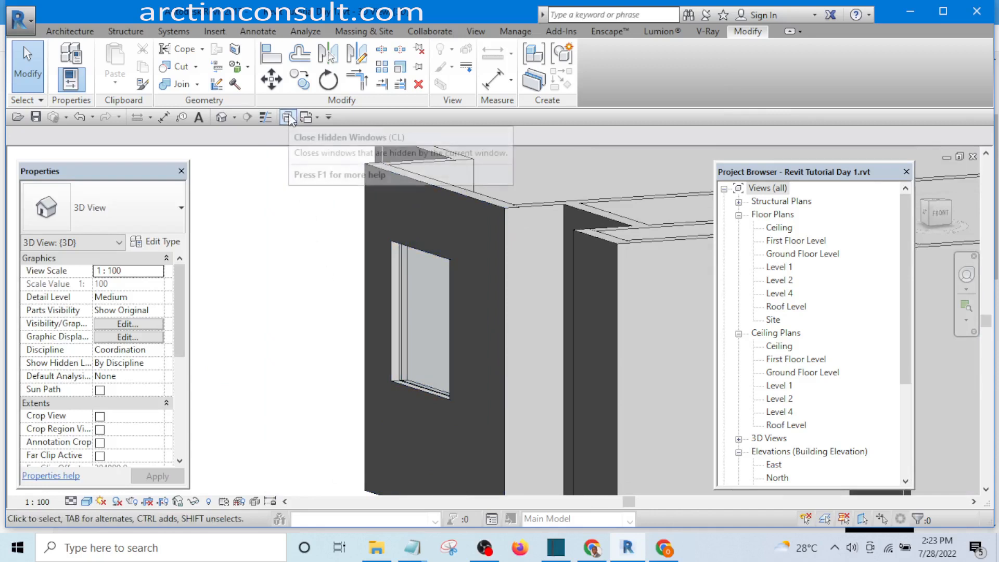
{"action": "scroll", "coordinate": [351, 335], "scroll_direction": "up", "scroll_amount": 2}
{"action": "scroll", "coordinate": [350, 335], "scroll_direction": "up", "scroll_amount": 5}
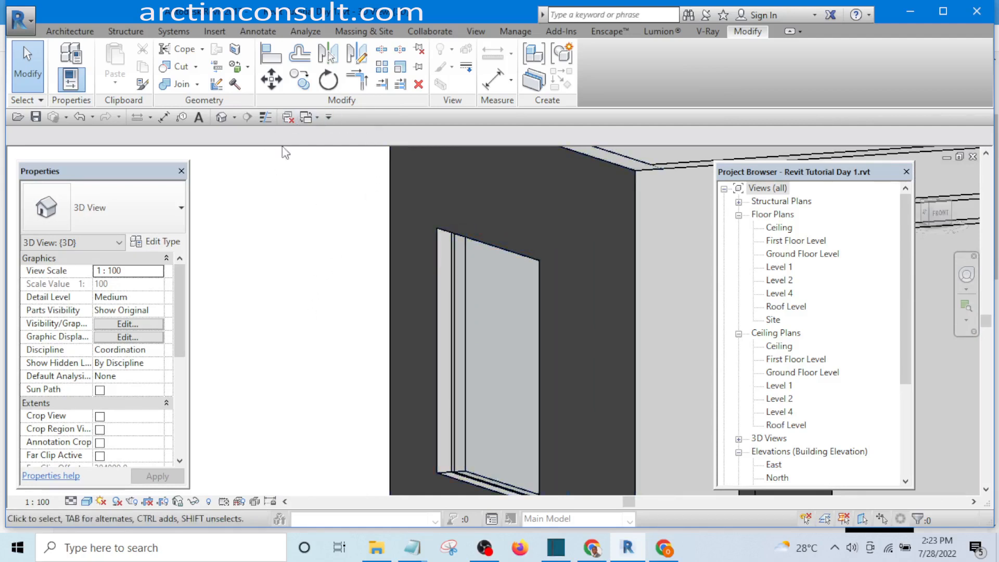
- Close the hidden windows and look over the User Interface display options
{"action": "left_click", "coordinate": [288, 117]}
{"action": "left_click", "coordinate": [475, 33]}
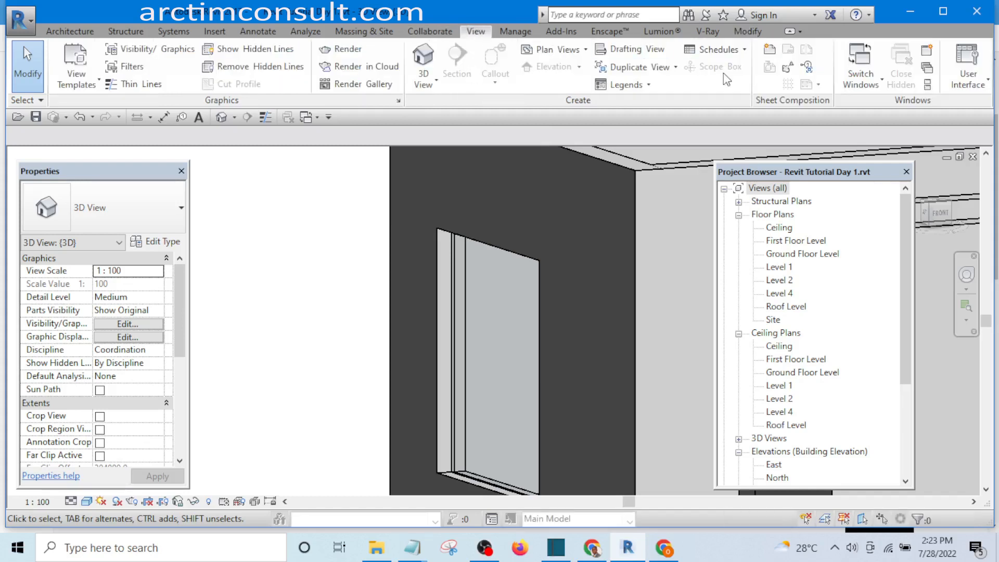
{"action": "left_click", "coordinate": [989, 84]}
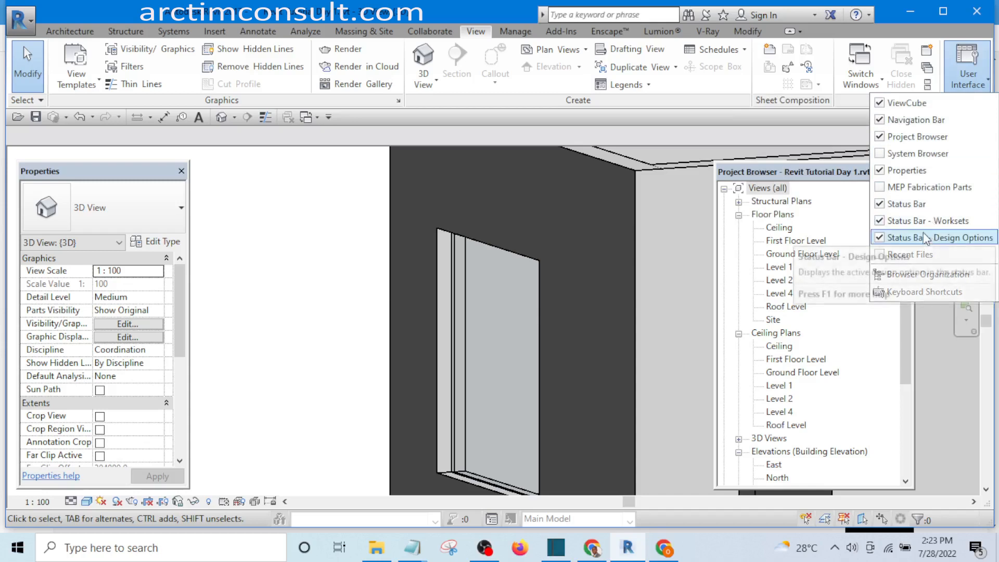
{"action": "left_click", "coordinate": [244, 217]}
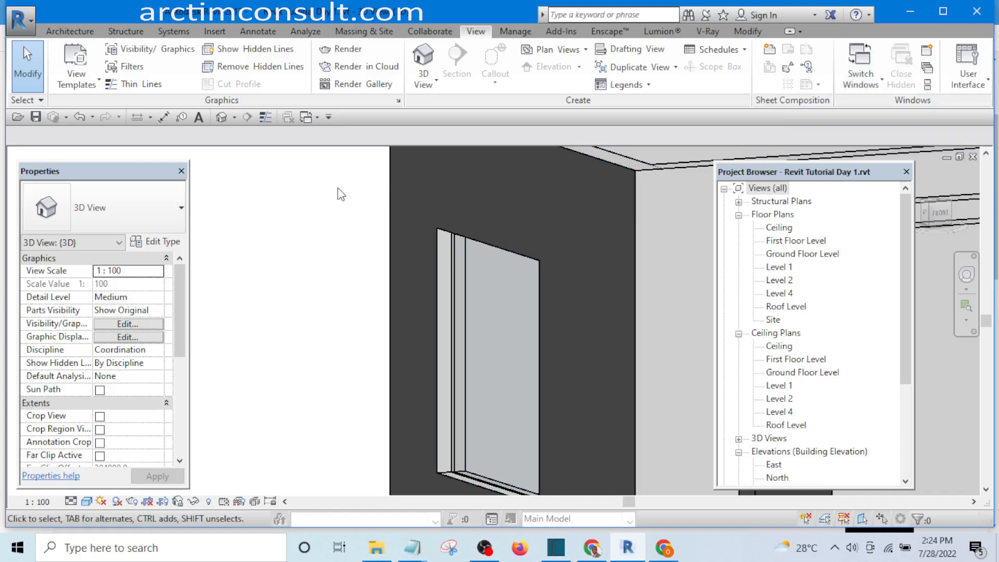
- Switch to the Rev Tut W.rfa family and open its Ref. Level floor plan
{"action": "left_click", "coordinate": [317, 120]}
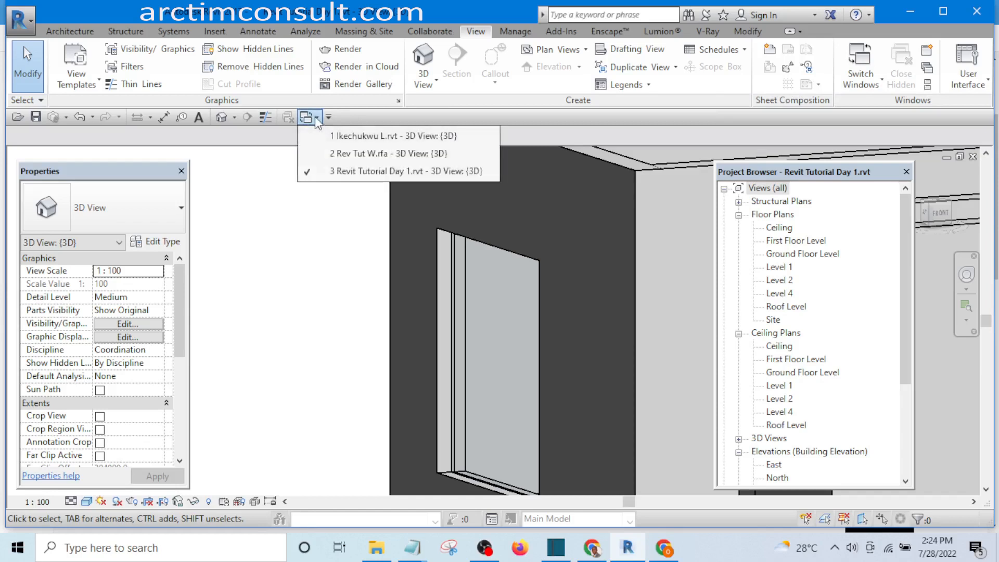
{"action": "left_click", "coordinate": [363, 154]}
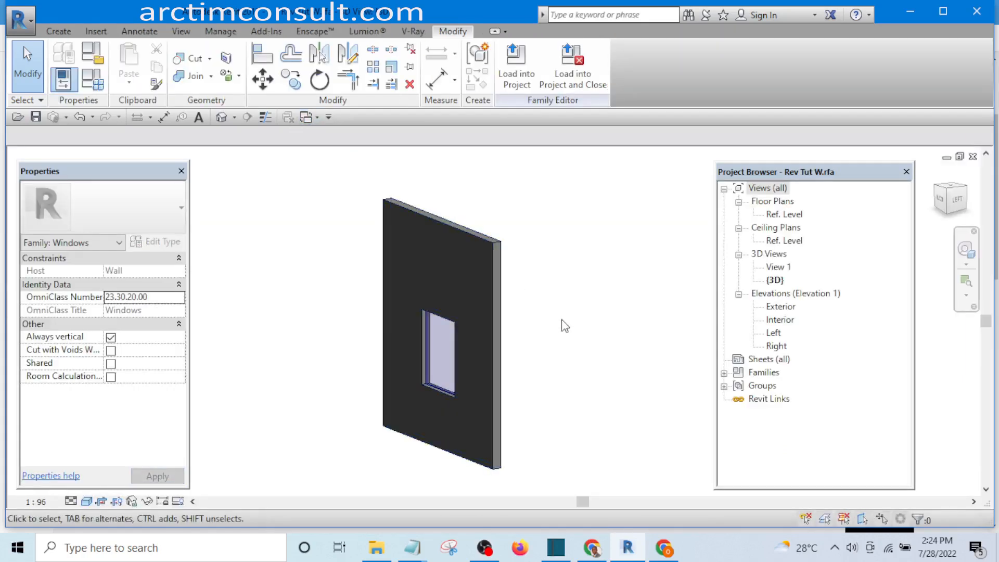
{"action": "middle_click_drag", "start_coordinate": [534, 355], "coordinate": [445, 346], "text": "shift"}
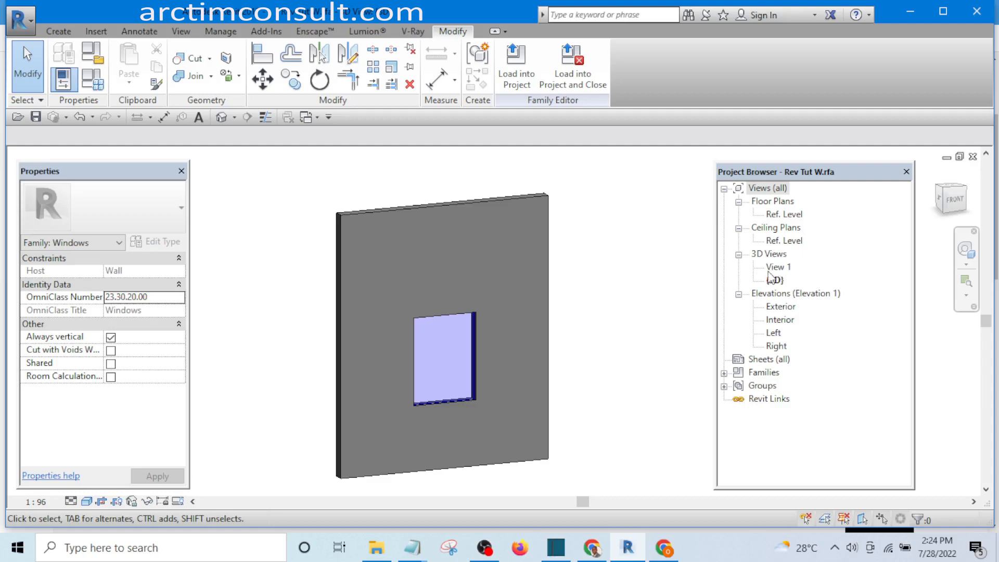
{"action": "double_click", "coordinate": [778, 214]}
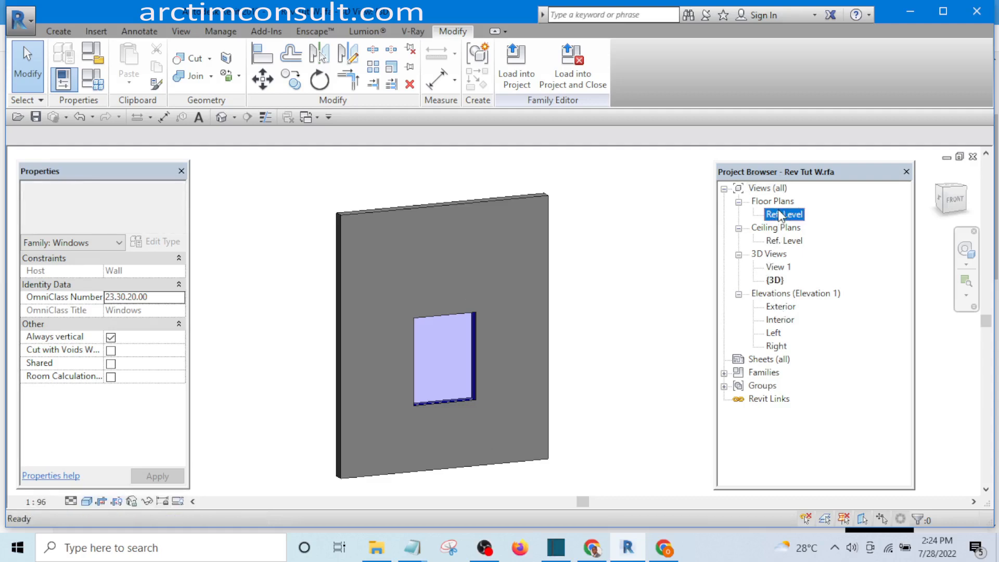
{"action": "middle_click_drag", "start_coordinate": [540, 351], "coordinate": [480, 313]}
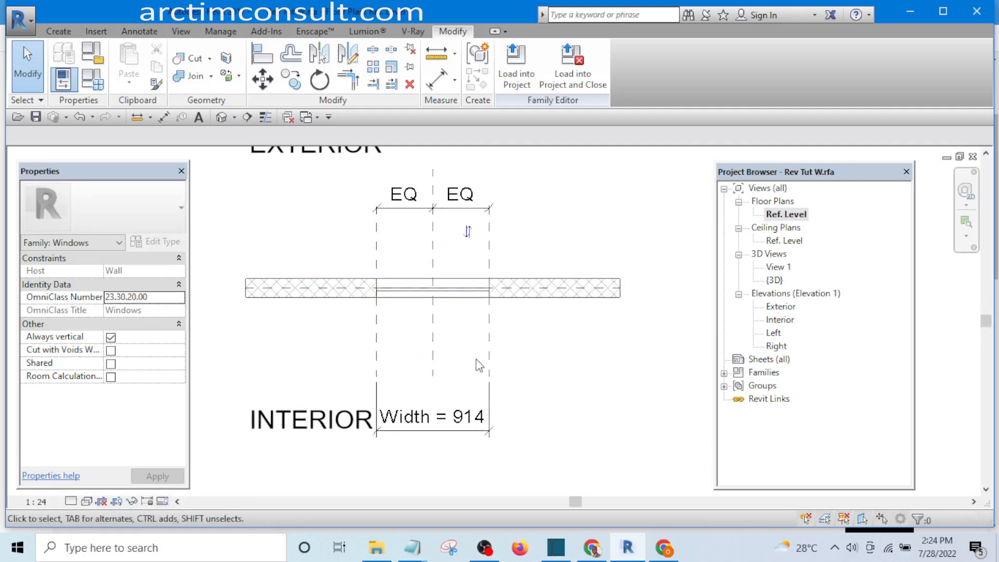
- Draw a section line across the wall through the window opening, just beside the centre reference plane and looking toward the right
{"action": "left_click", "coordinate": [248, 118]}
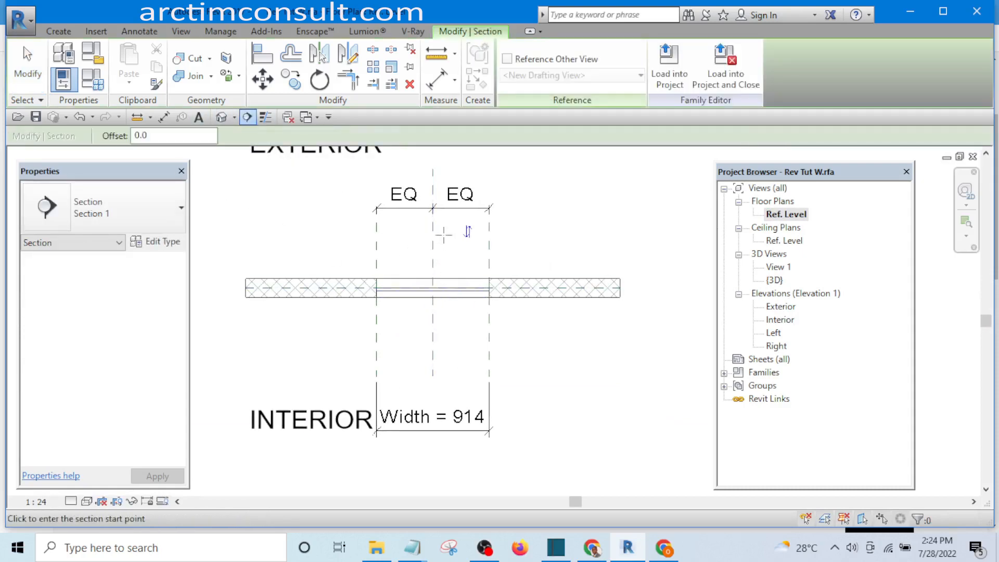
{"action": "left_click", "coordinate": [449, 174]}
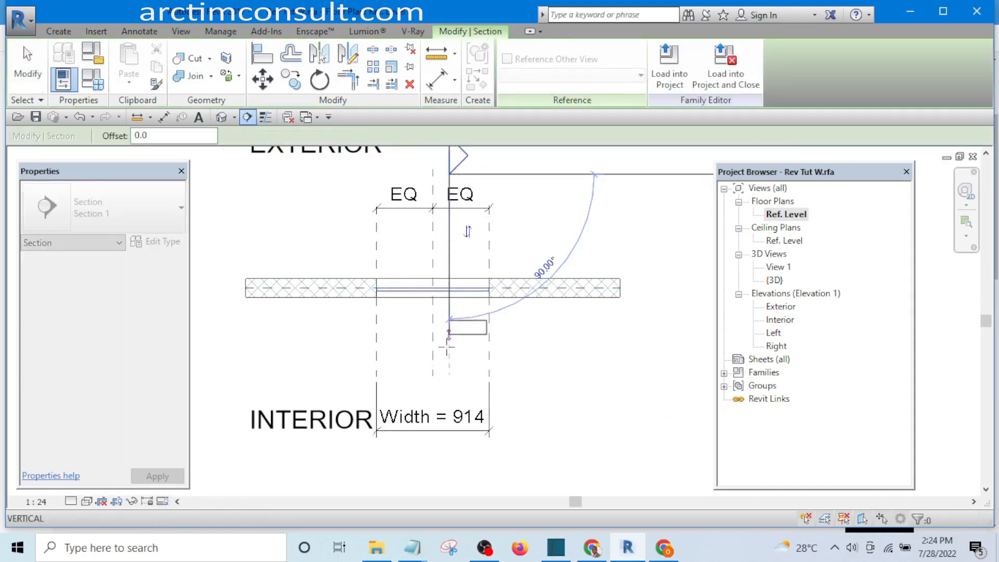
{"action": "left_click", "coordinate": [449, 386]}
{"action": "key", "text": "Escape"}
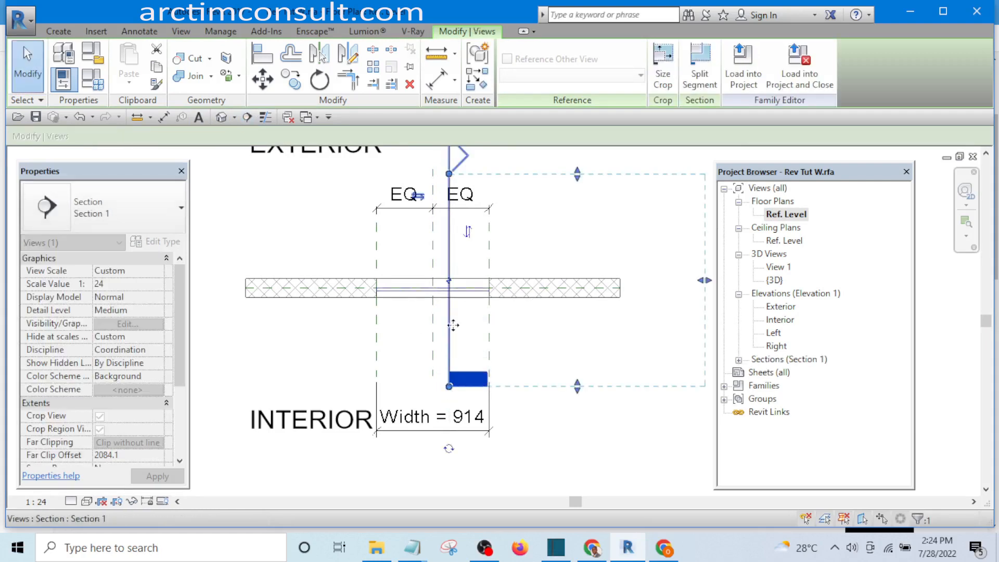
- Go to the new section's view and examine the glass position within the wall thickness
{"action": "right_click", "coordinate": [453, 325]}
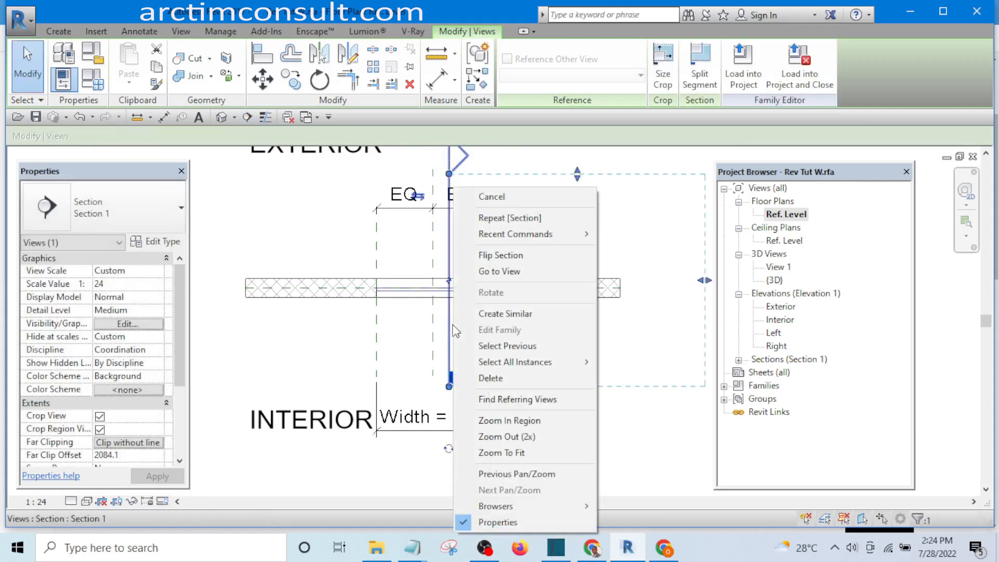
{"action": "left_click", "coordinate": [495, 273]}
{"action": "scroll", "coordinate": [492, 360], "scroll_direction": "up", "scroll_amount": 6}
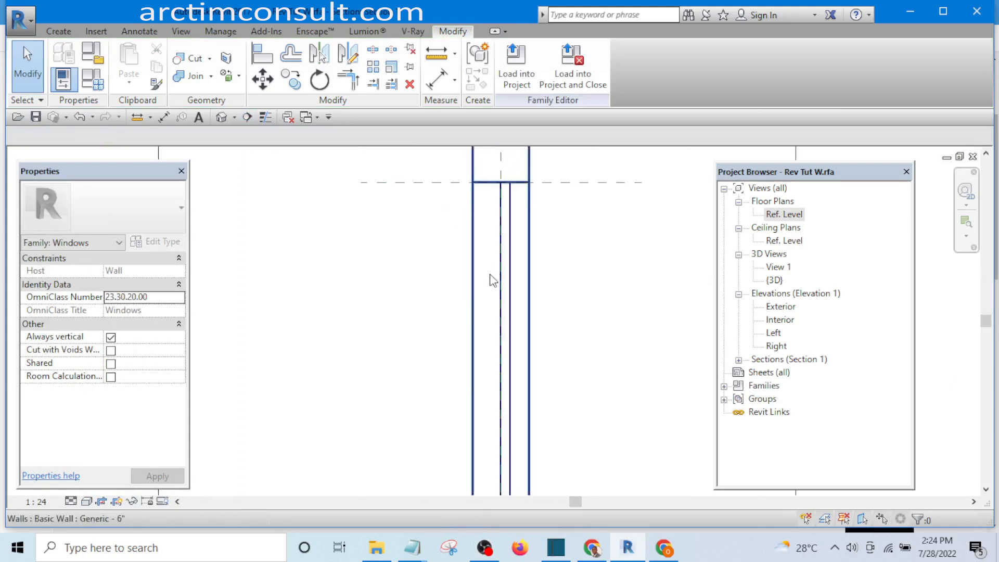
{"action": "scroll", "coordinate": [447, 323], "scroll_direction": "down", "scroll_amount": 8}
{"action": "scroll", "coordinate": [450, 343], "scroll_direction": "up", "scroll_amount": 6}
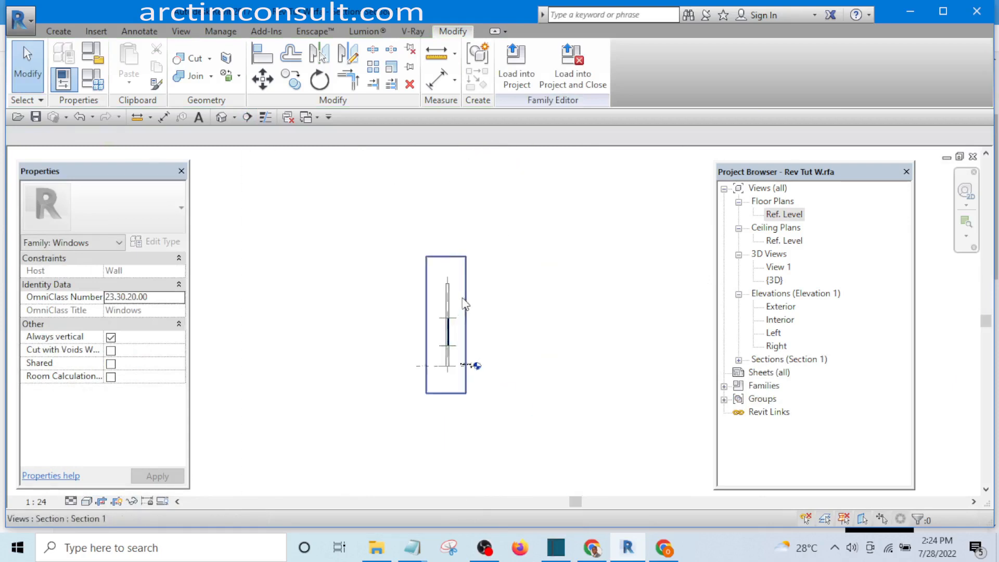
{"action": "scroll", "coordinate": [449, 349], "scroll_direction": "down", "scroll_amount": 5}
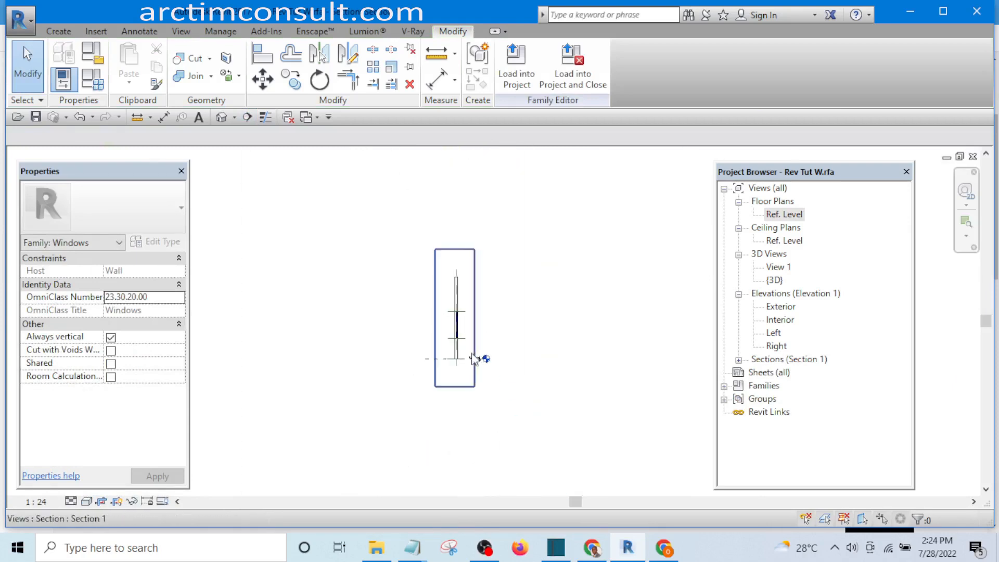
{"action": "scroll", "coordinate": [479, 357], "scroll_direction": "up", "scroll_amount": 8}
{"action": "scroll", "coordinate": [481, 361], "scroll_direction": "down", "scroll_amount": 5}
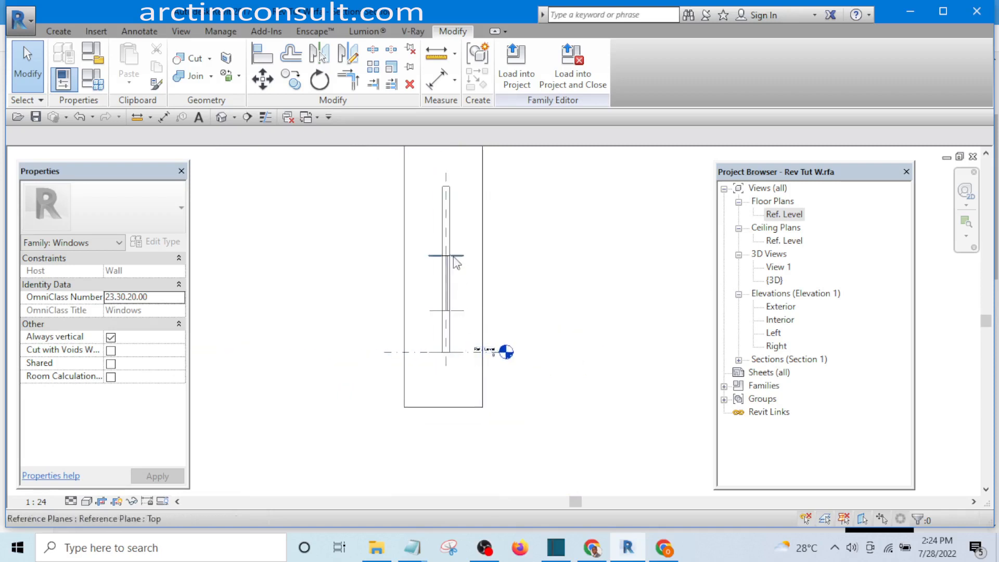
{"action": "scroll", "coordinate": [432, 219], "scroll_direction": "up", "scroll_amount": 8}
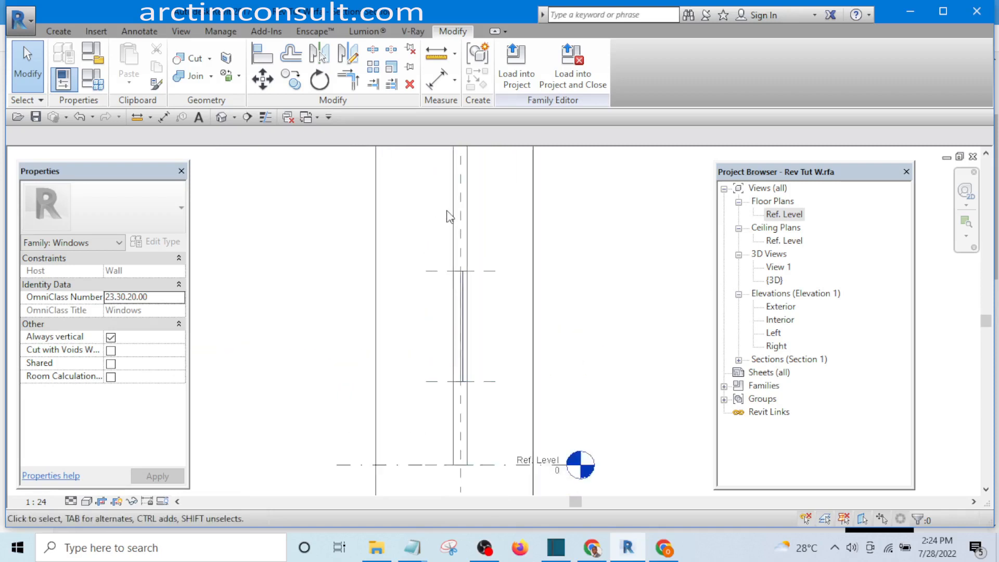
- Open the Left elevation and examine the glass extrusion within the wall opening
{"action": "double_click", "coordinate": [773, 334]}
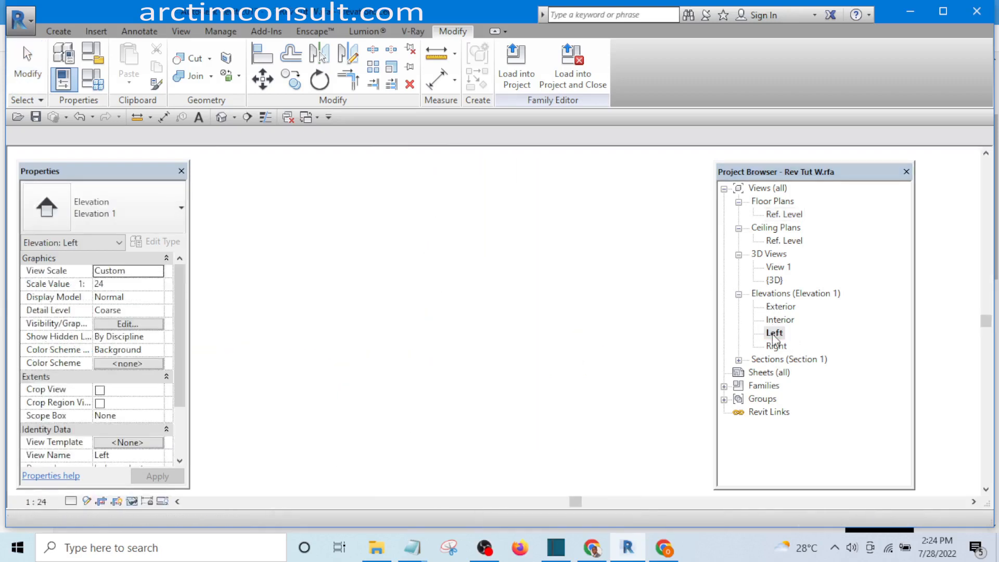
{"action": "scroll", "coordinate": [471, 307], "scroll_direction": "up", "scroll_amount": 3}
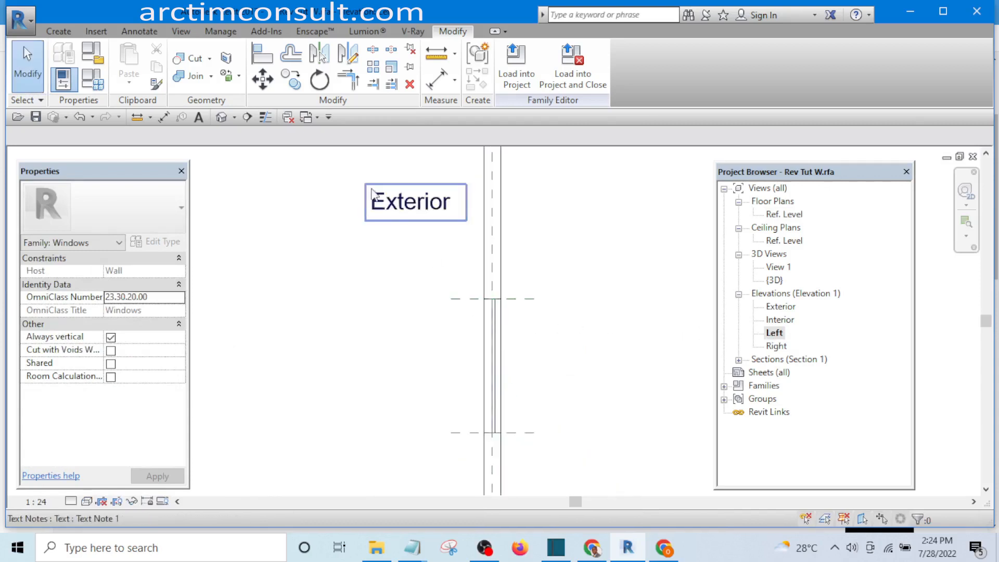
{"action": "scroll", "coordinate": [500, 307], "scroll_direction": "up", "scroll_amount": 3}
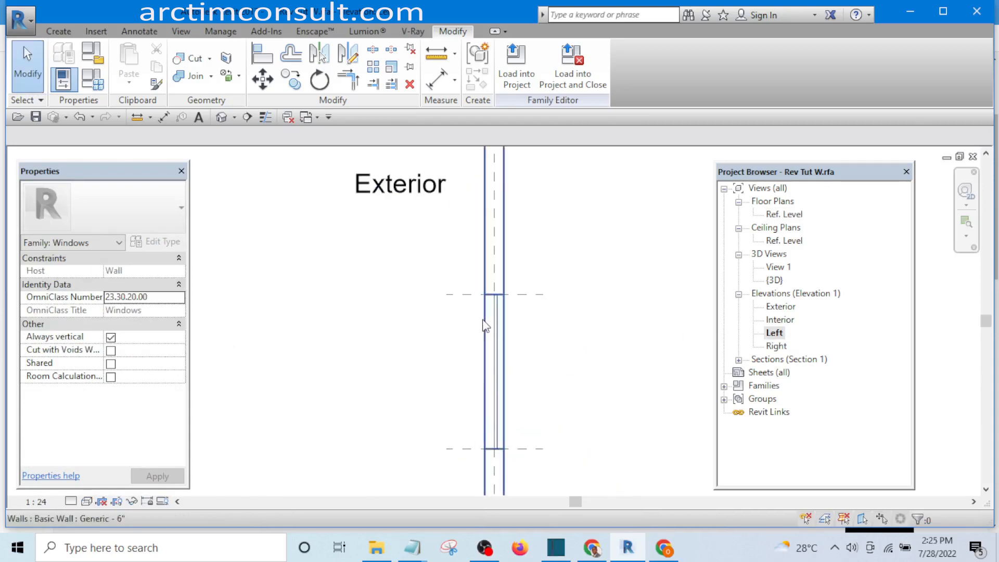
{"action": "middle_click_drag", "start_coordinate": [547, 370], "coordinate": [525, 283]}
{"action": "scroll", "coordinate": [477, 343], "scroll_direction": "up", "scroll_amount": 2}
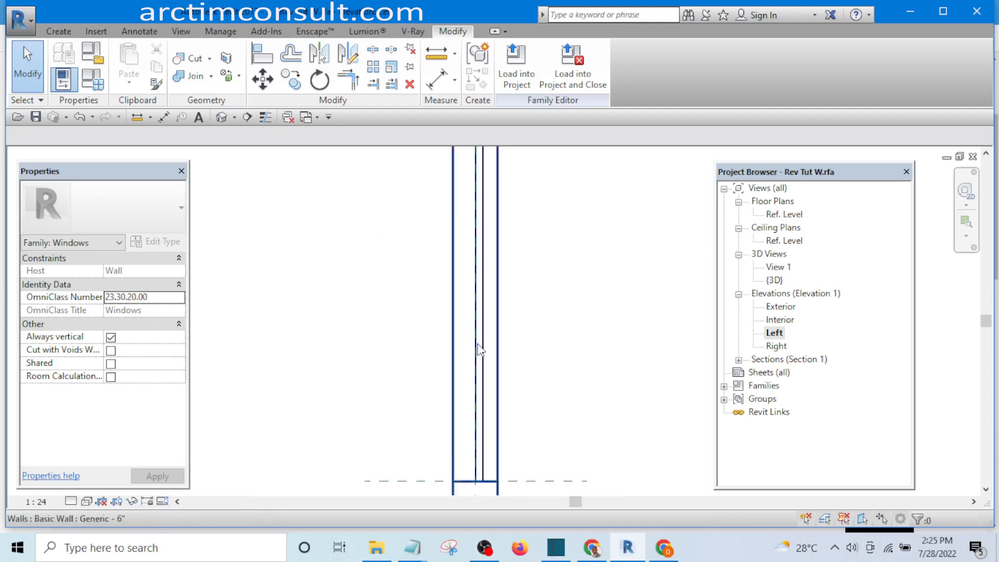
{"action": "scroll", "coordinate": [479, 355], "scroll_direction": "down", "scroll_amount": 2}
{"action": "scroll", "coordinate": [484, 359], "scroll_direction": "up", "scroll_amount": 3}
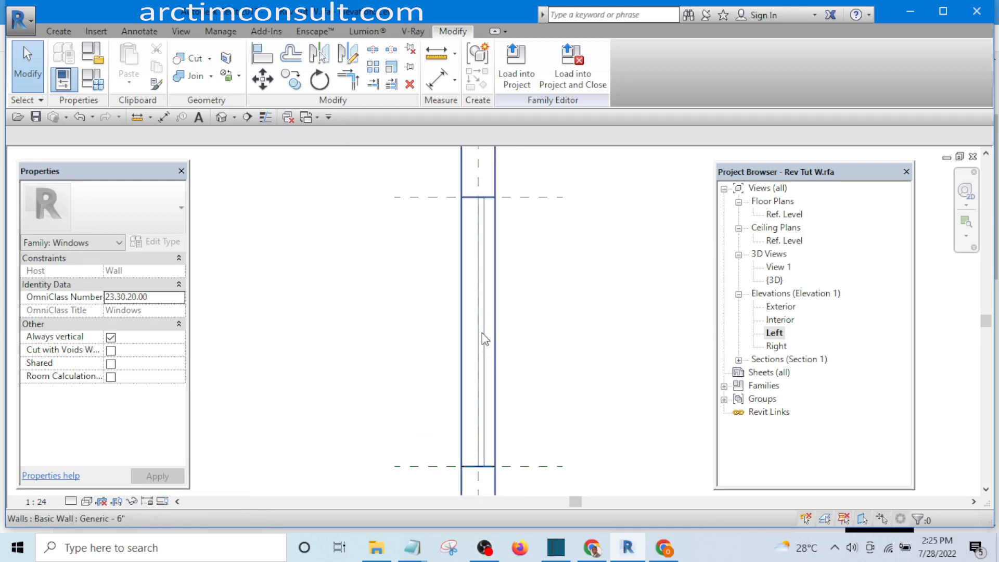
{"action": "scroll", "coordinate": [484, 338], "scroll_direction": "up", "scroll_amount": 1}
- Reshape the glass extrusion to sit just outside the wall's exterior face, with Extrusion Start about -90.2 and Extrusion End -76.2
{"action": "left_click", "coordinate": [488, 334]}
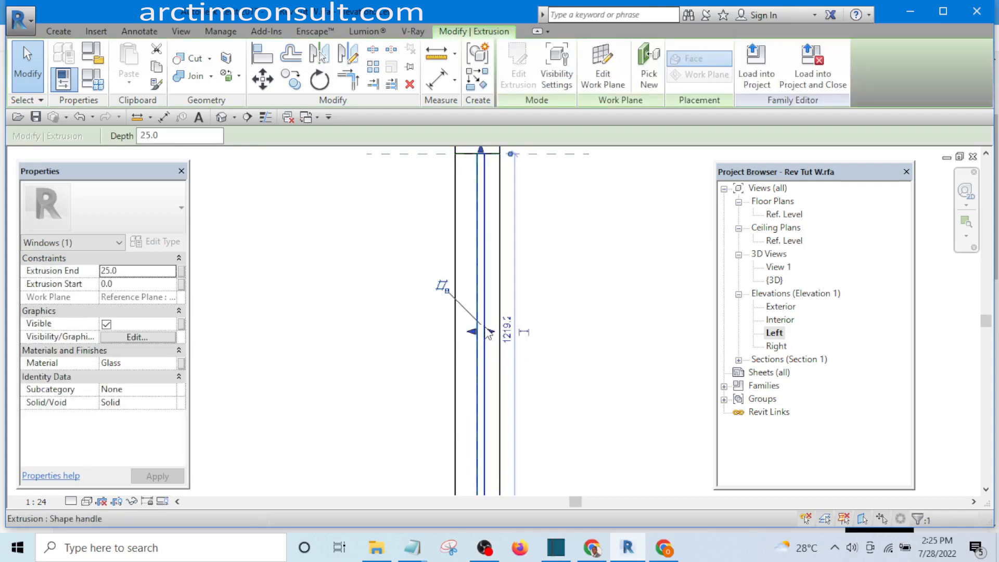
{"action": "scroll", "coordinate": [460, 339], "scroll_direction": "up", "scroll_amount": 1}
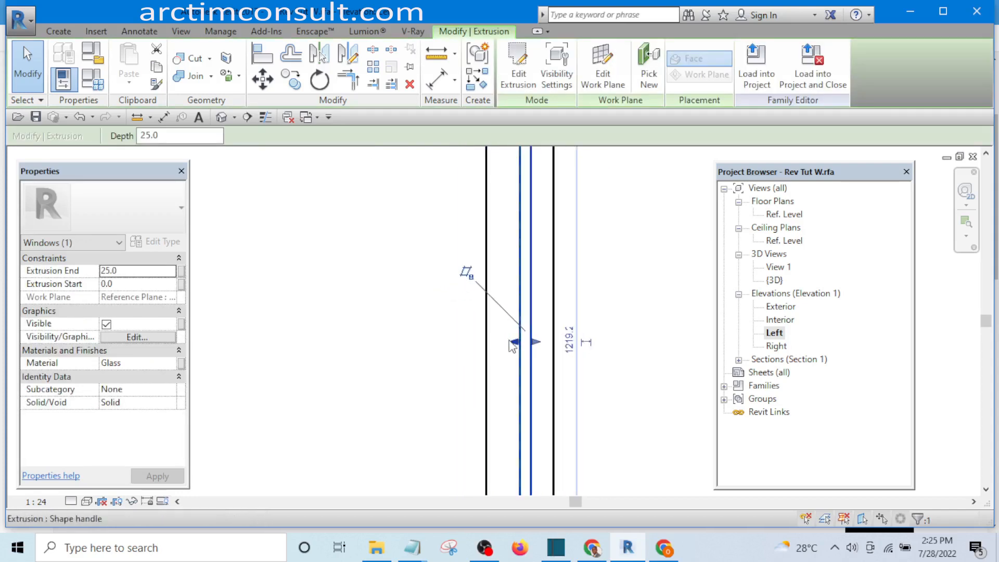
{"action": "left_click_drag", "start_coordinate": [514, 343], "coordinate": [466, 342]}
{"action": "left_click_drag", "start_coordinate": [535, 340], "coordinate": [483, 342]}
{"action": "scroll", "coordinate": [449, 367], "scroll_direction": "up", "scroll_amount": 6}
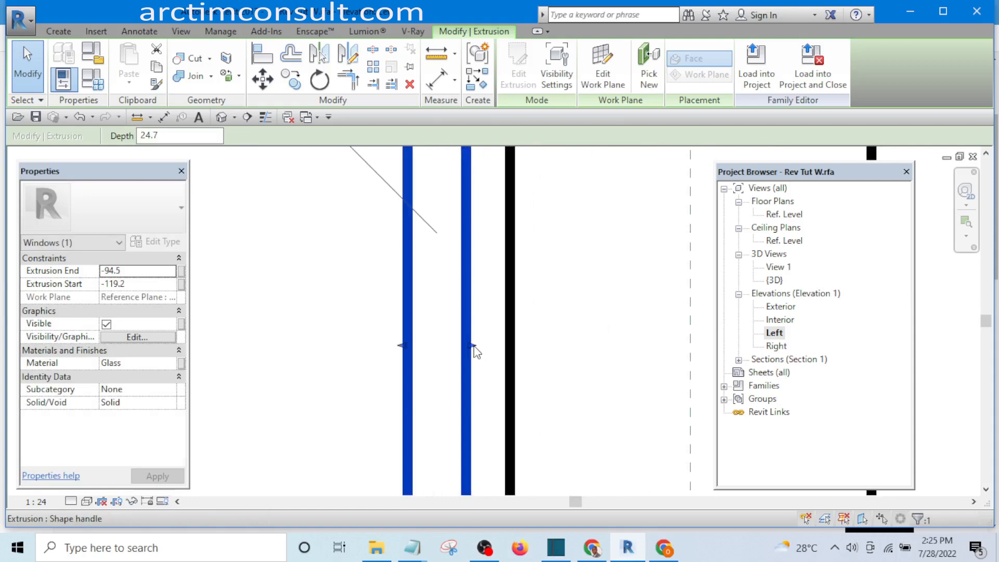
{"action": "left_click_drag", "start_coordinate": [472, 346], "coordinate": [508, 346]}
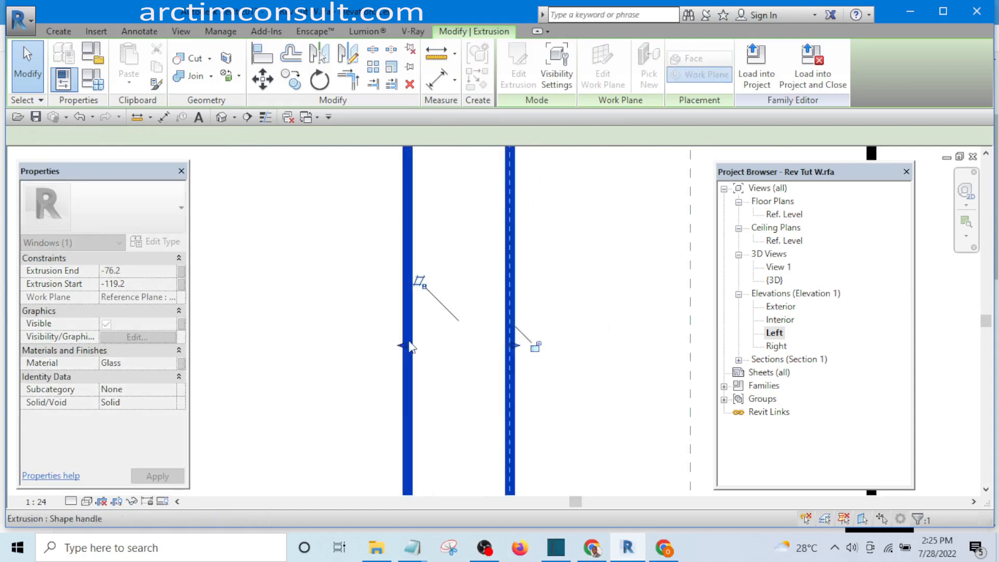
{"action": "left_click_drag", "start_coordinate": [411, 347], "coordinate": [475, 347]}
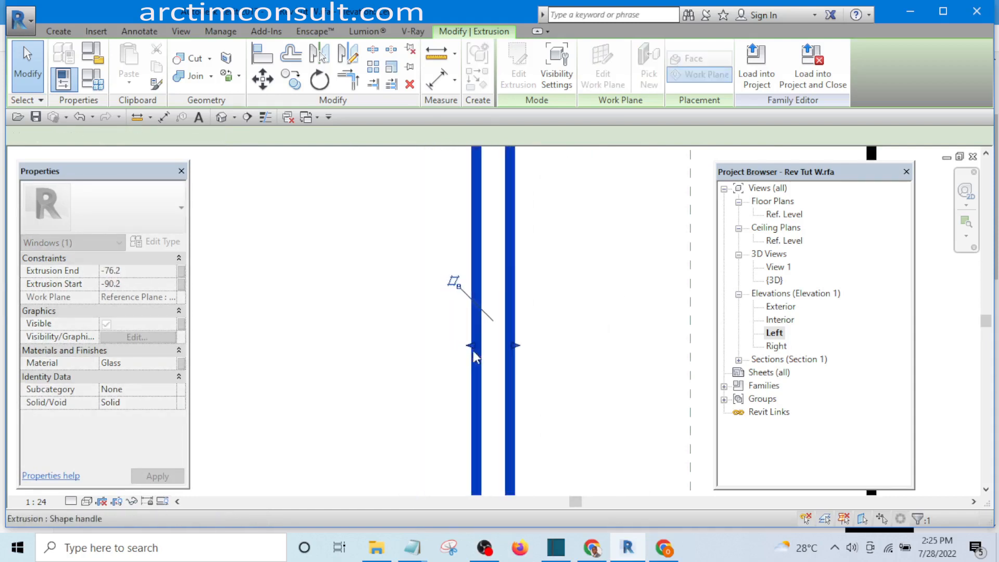
{"action": "scroll", "coordinate": [460, 350], "scroll_direction": "down", "scroll_amount": 9}
{"action": "left_click", "coordinate": [535, 275]}
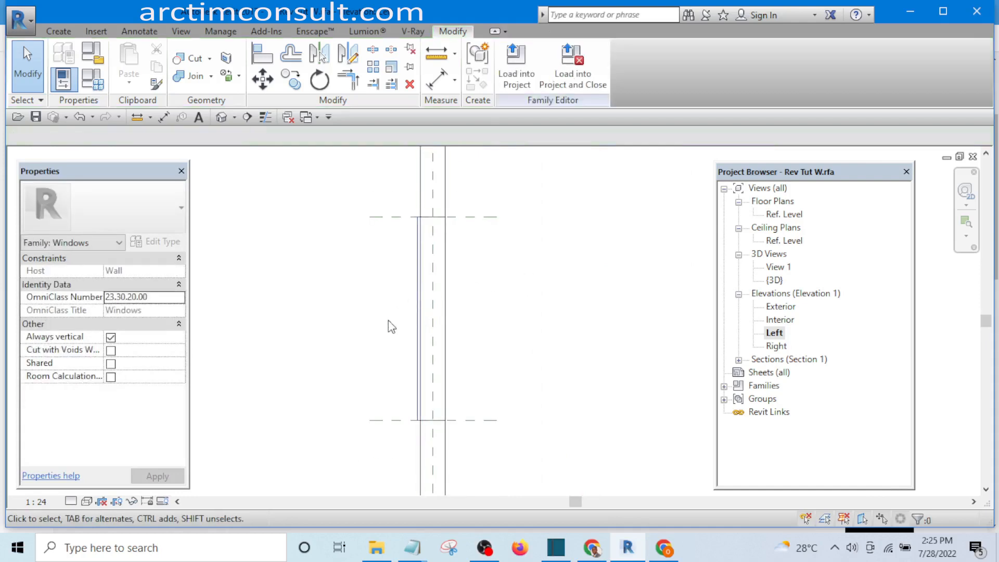
- Inspect the moved glass extrusion's upper and lower ends against the wall's exterior face in the Left elevation
{"action": "scroll", "coordinate": [400, 377], "scroll_direction": "up", "scroll_amount": 5}
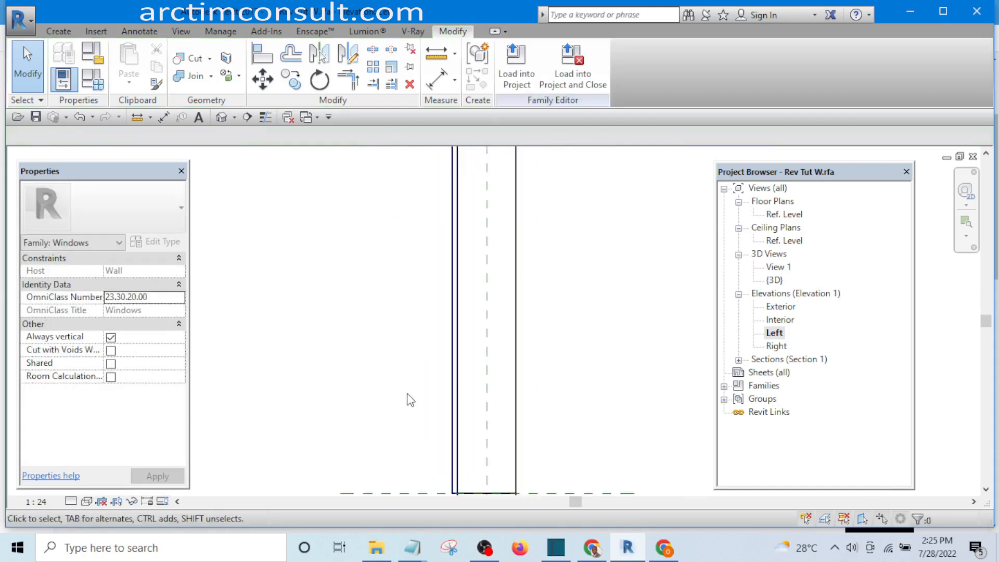
{"action": "scroll", "coordinate": [430, 335], "scroll_direction": "up", "scroll_amount": 2}
{"action": "scroll", "coordinate": [392, 372], "scroll_direction": "down", "scroll_amount": 4}
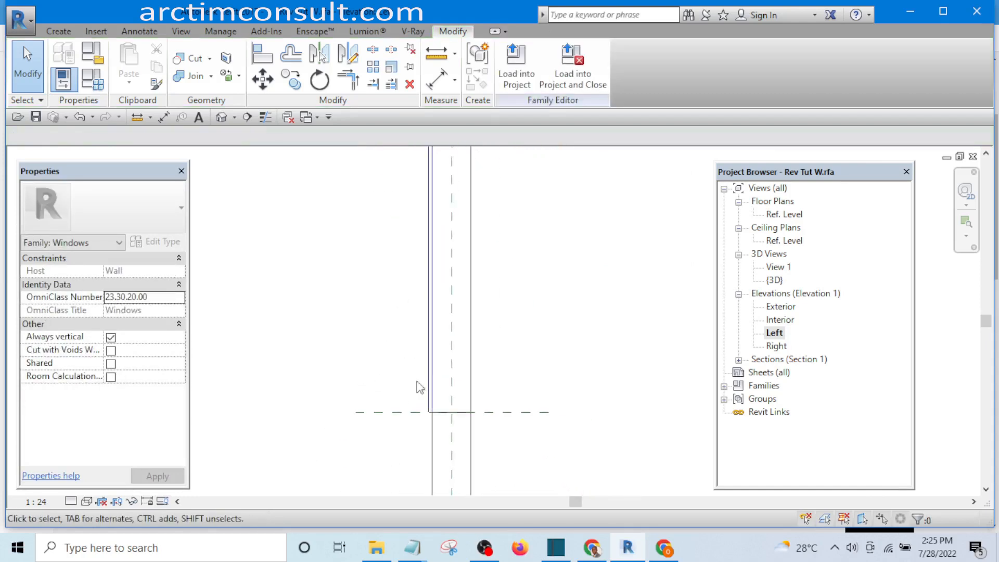
{"action": "scroll", "coordinate": [401, 372], "scroll_direction": "up", "scroll_amount": 3}
{"action": "scroll", "coordinate": [424, 393], "scroll_direction": "down", "scroll_amount": 6}
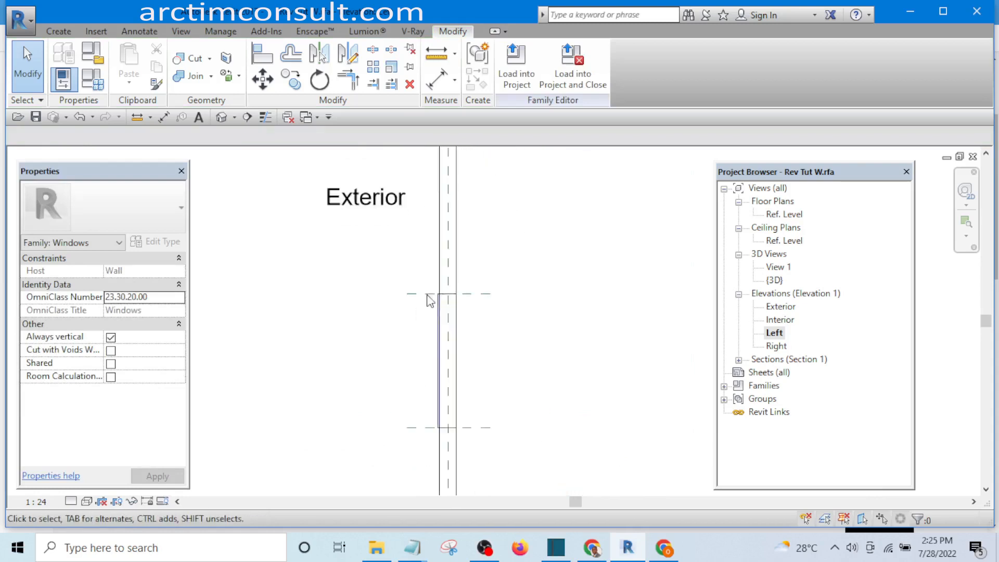
{"action": "scroll", "coordinate": [434, 300], "scroll_direction": "up", "scroll_amount": 5}
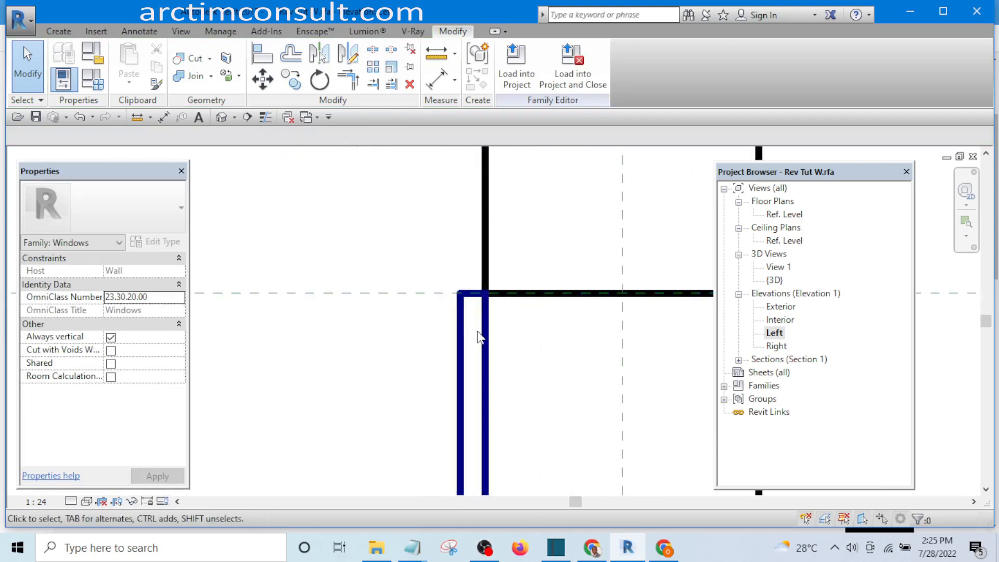
- Examine the glass extrusion's position and extents against the wall opening in the Left elevation
{"action": "middle_click_drag", "start_coordinate": [453, 387], "coordinate": [465, 290]}
{"action": "scroll", "coordinate": [453, 290], "scroll_direction": "down", "scroll_amount": 4}
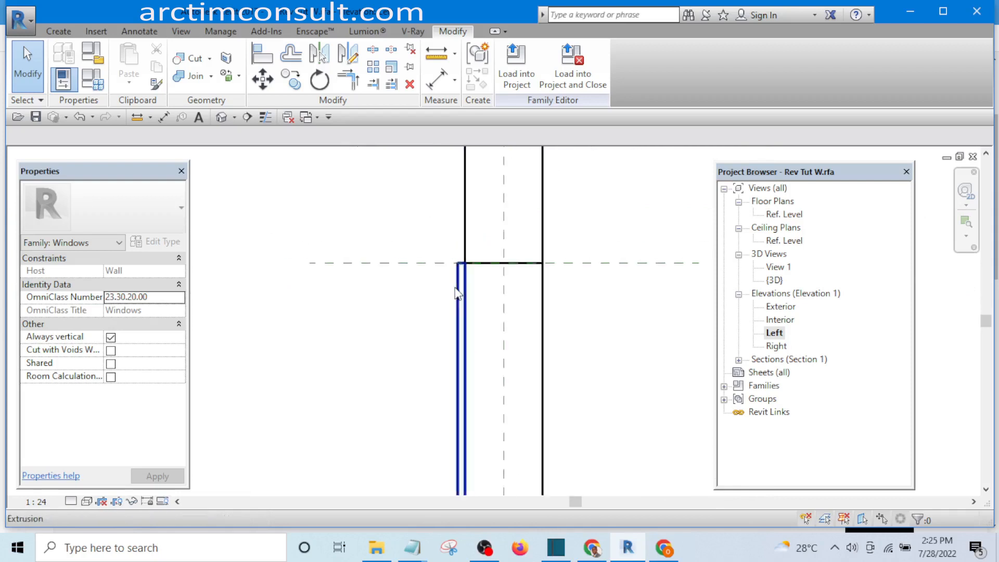
{"action": "scroll", "coordinate": [427, 367], "scroll_direction": "up", "scroll_amount": 4}
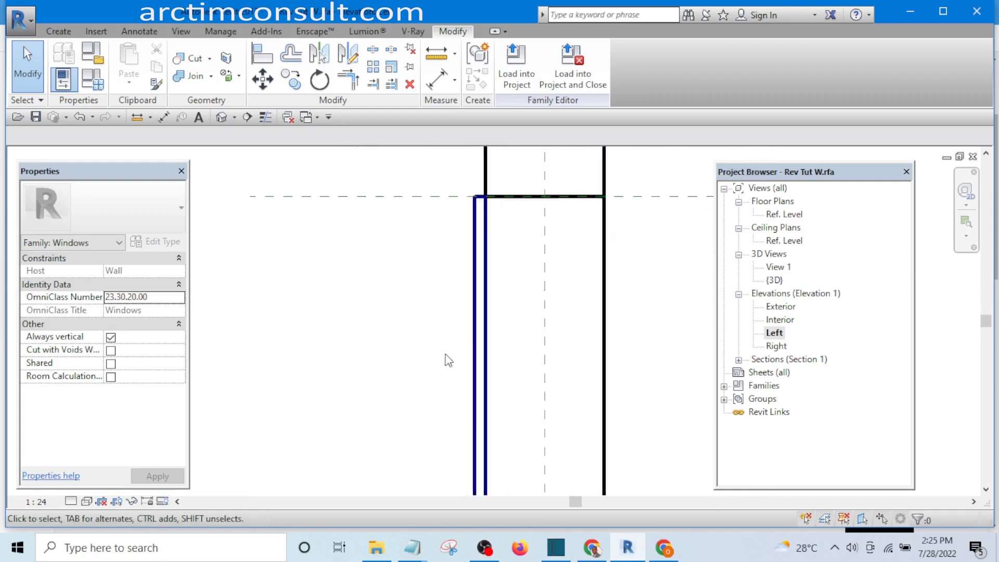
{"action": "left_click", "coordinate": [482, 352]}
{"action": "scroll", "coordinate": [424, 357], "scroll_direction": "down", "scroll_amount": 3}
{"action": "middle_click_drag", "start_coordinate": [424, 357], "coordinate": [412, 324]}
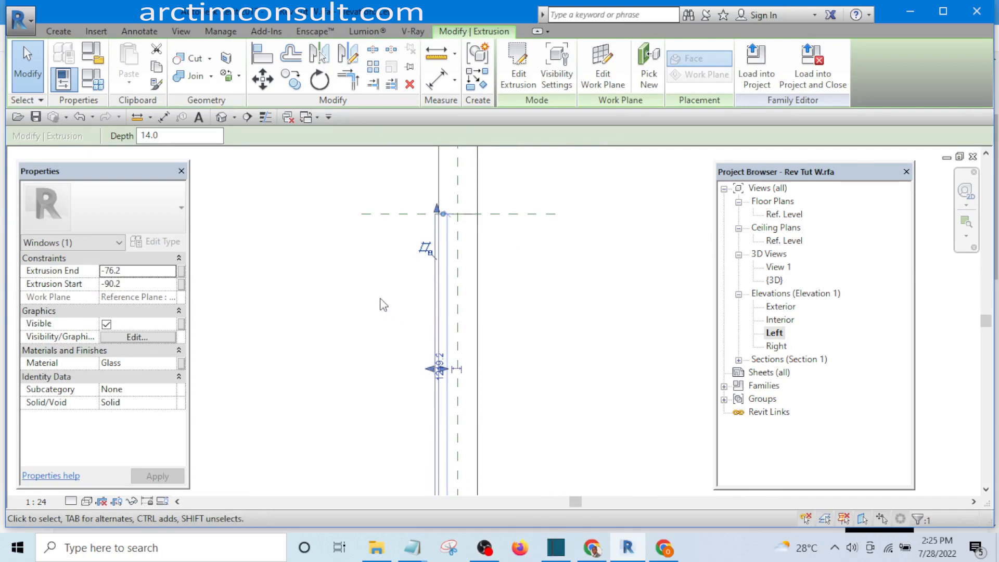
{"action": "scroll", "coordinate": [396, 286], "scroll_direction": "down", "scroll_amount": 3}
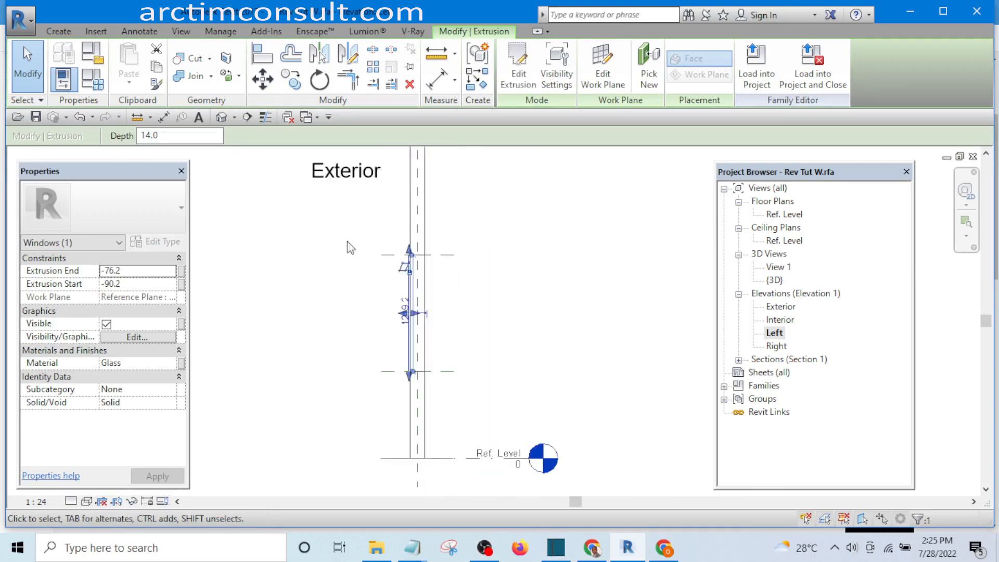
- Open the default 3D view and inspect the glass in the wall opening from the front and back
{"action": "left_click", "coordinate": [221, 119]}
{"action": "key", "text": "Escape"}
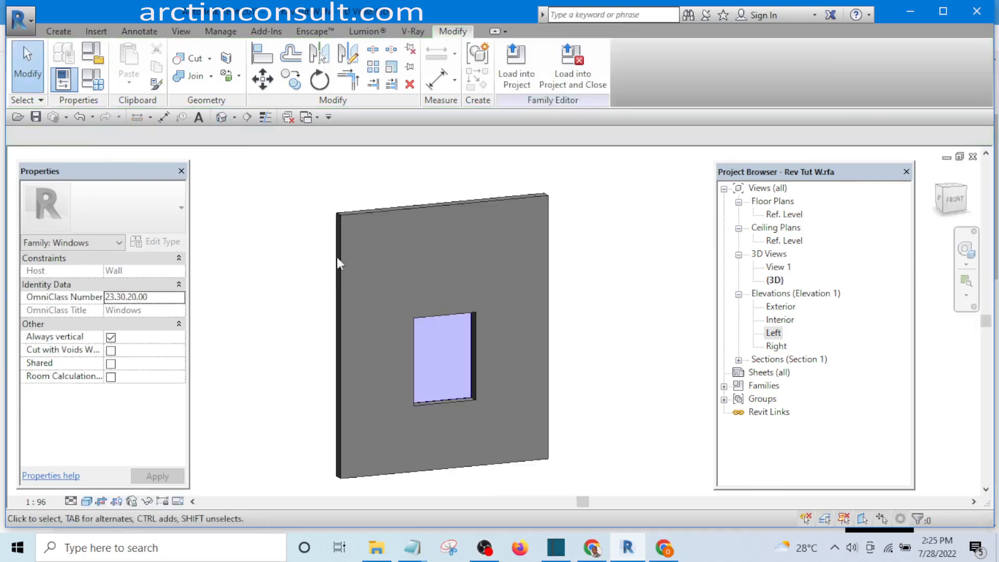
{"action": "scroll", "coordinate": [472, 385], "scroll_direction": "up", "scroll_amount": 5}
{"action": "scroll", "coordinate": [448, 348], "scroll_direction": "down", "scroll_amount": 3}
{"action": "middle_click_drag", "start_coordinate": [448, 348], "coordinate": [482, 367], "text": "shift"}
{"action": "middle_click_drag", "start_coordinate": [546, 385], "coordinate": [622, 411]}
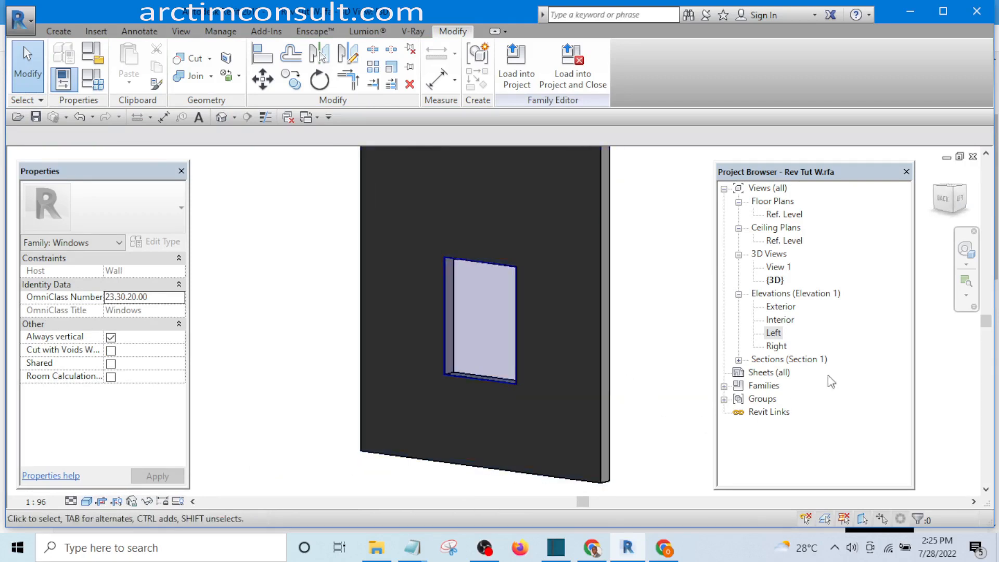
- Open the Exterior elevation and examine the window opening with its surrounding reference planes
{"action": "double_click", "coordinate": [779, 306]}
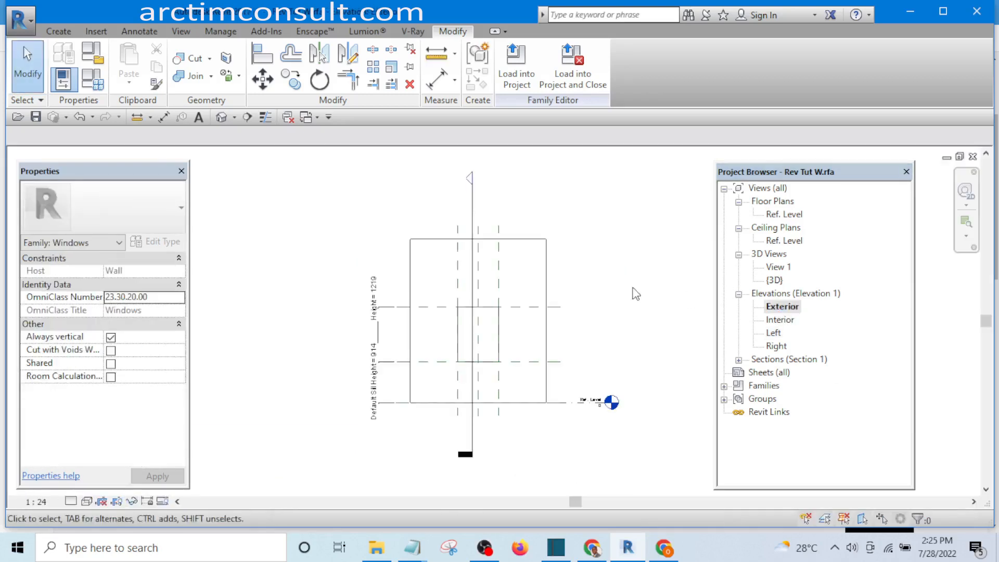
{"action": "scroll", "coordinate": [510, 323], "scroll_direction": "up", "scroll_amount": 5}
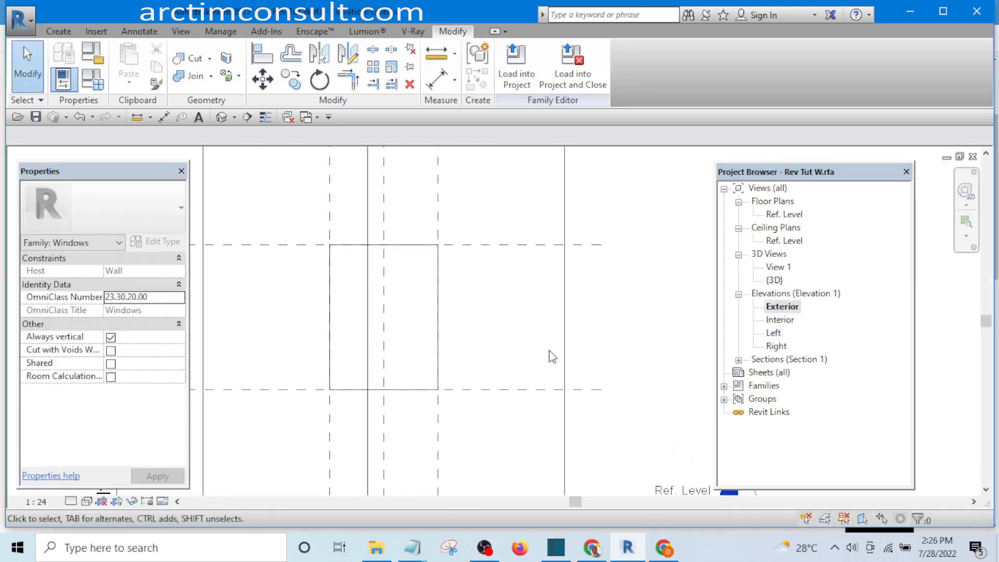
{"action": "scroll", "coordinate": [603, 341], "scroll_direction": "down", "scroll_amount": 3}
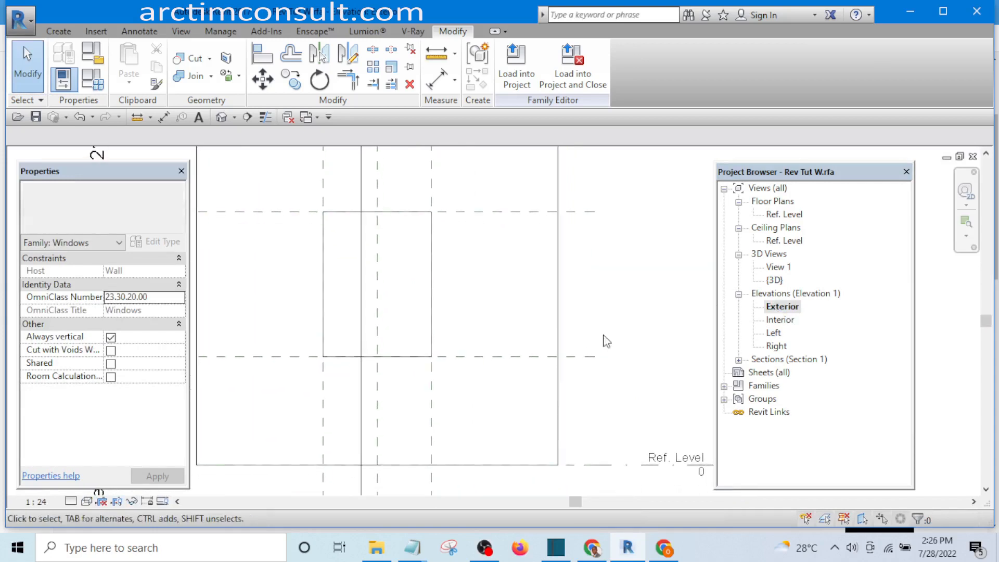
{"action": "scroll", "coordinate": [523, 336], "scroll_direction": "up", "scroll_amount": 4}
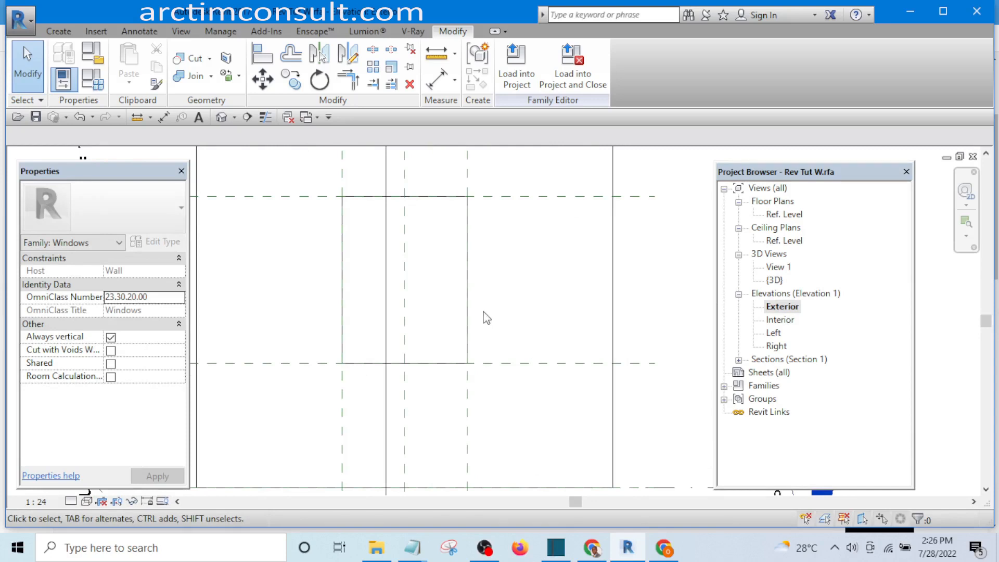
{"action": "scroll", "coordinate": [486, 318], "scroll_direction": "down", "scroll_amount": 2}
{"action": "left_click", "coordinate": [58, 33]}
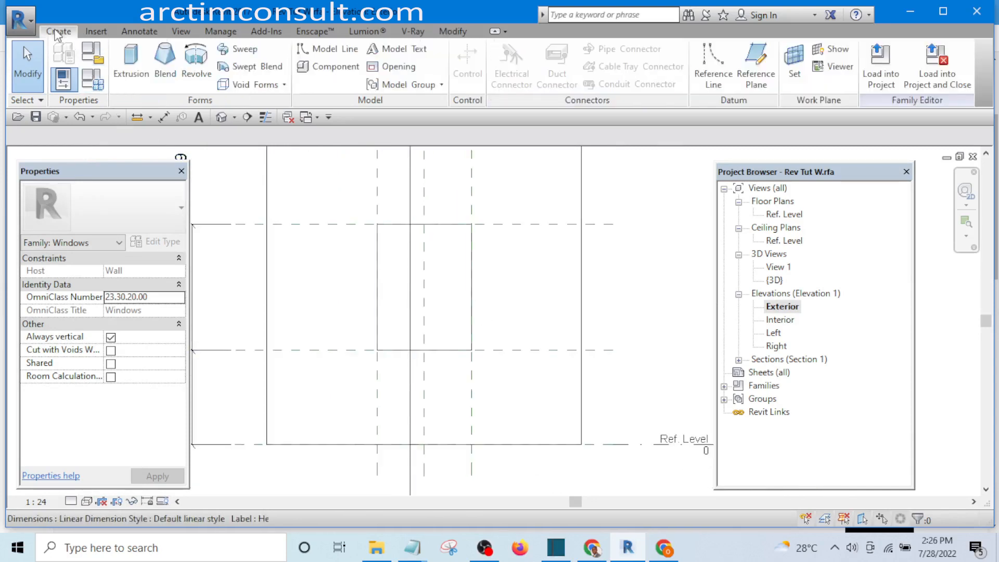
{"action": "left_click", "coordinate": [133, 67]}
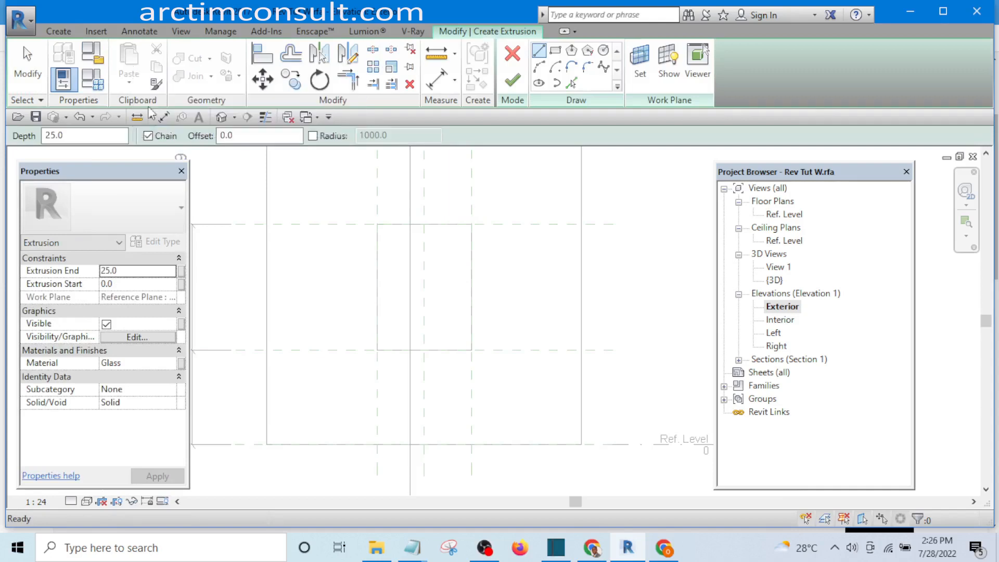
{"action": "left_click", "coordinate": [513, 54]}
- Draw a vertical reference plane about 300 mm outside the opening's left edge, extending above and below the wall
{"action": "middle_click_drag", "start_coordinate": [657, 290], "coordinate": [632, 320]}
{"action": "scroll", "coordinate": [544, 261], "scroll_direction": "down", "scroll_amount": 5}
{"action": "scroll", "coordinate": [567, 247], "scroll_direction": "up", "scroll_amount": 6}
{"action": "scroll", "coordinate": [579, 246], "scroll_direction": "down", "scroll_amount": 3}
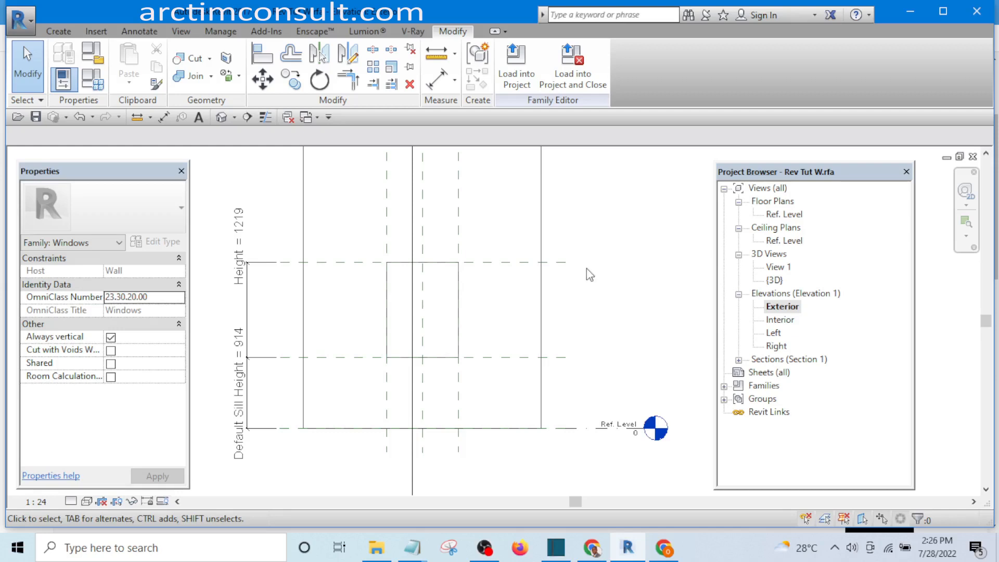
{"action": "left_click", "coordinate": [555, 261]}
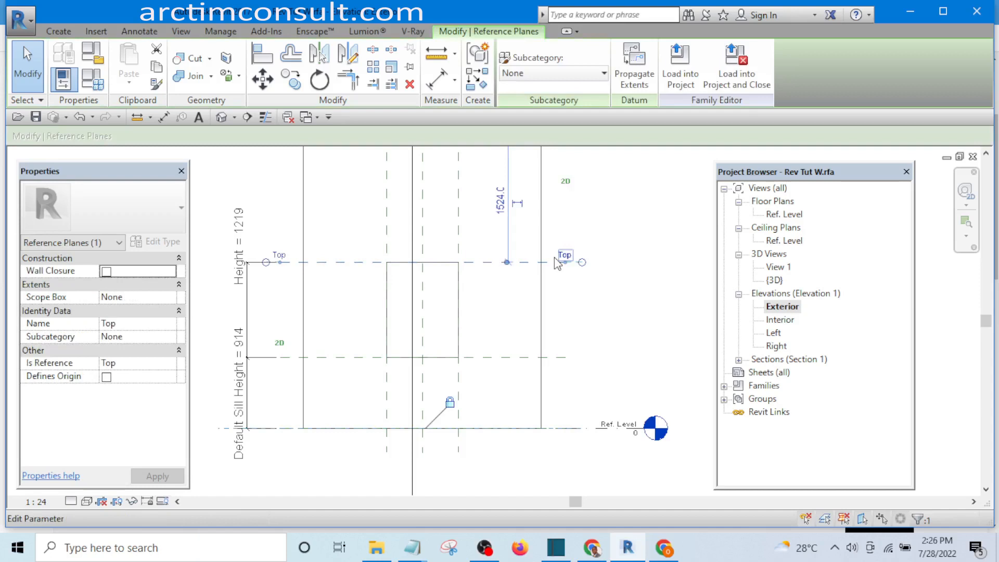
{"action": "left_click", "coordinate": [478, 81]}
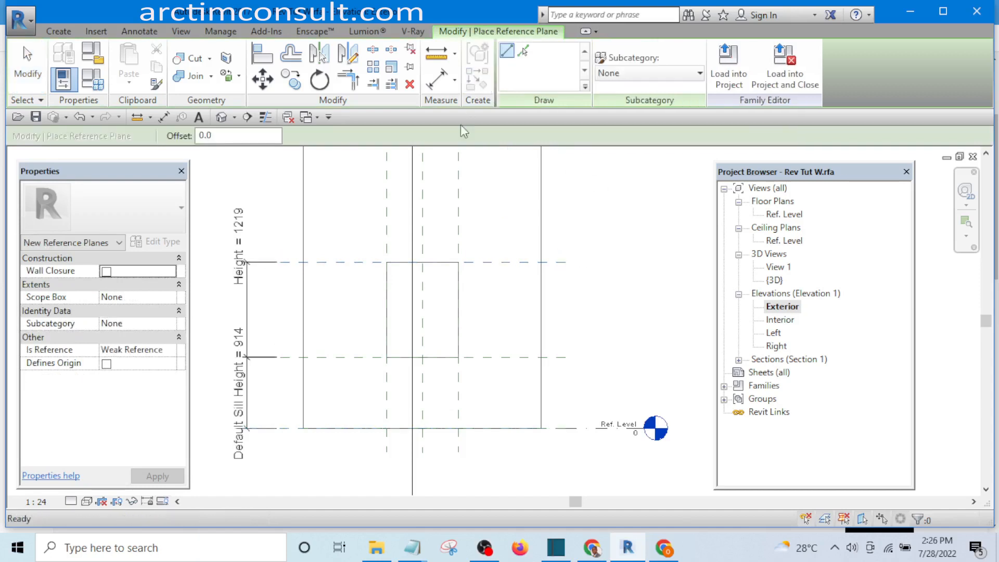
{"action": "scroll", "coordinate": [432, 301], "scroll_direction": "down", "scroll_amount": 1}
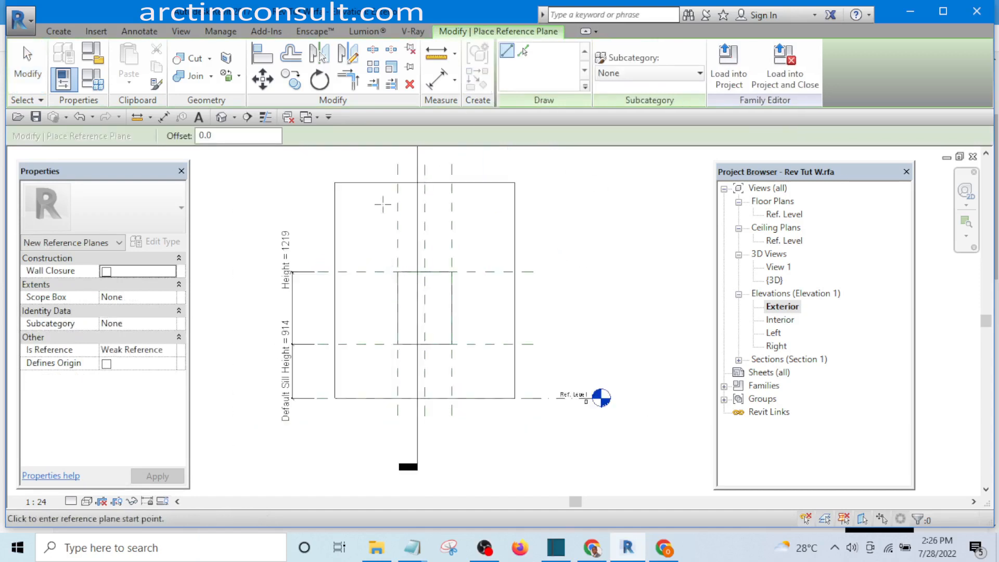
{"action": "left_click", "coordinate": [380, 164]}
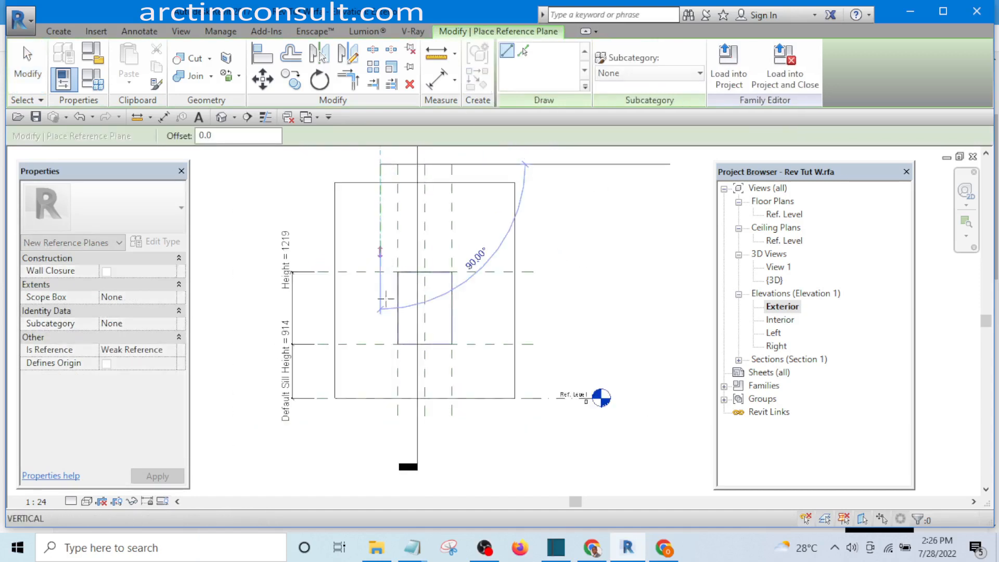
{"action": "left_click", "coordinate": [380, 463]}
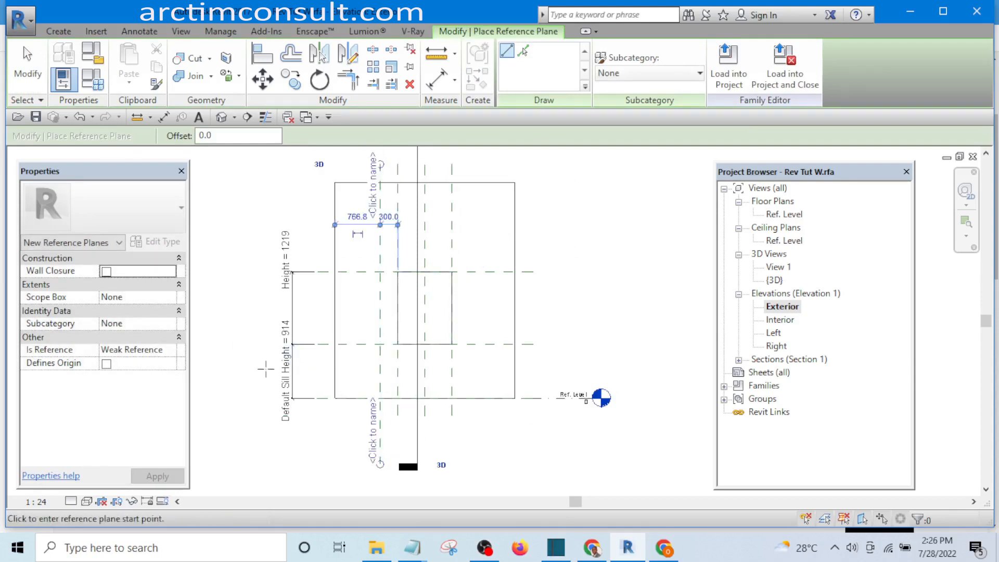
- Draw two horizontal reference planes across the wall, one about 406 mm below the sill and one above the opening's head
{"action": "left_click", "coordinate": [250, 367]}
{"action": "left_click", "coordinate": [565, 368]}
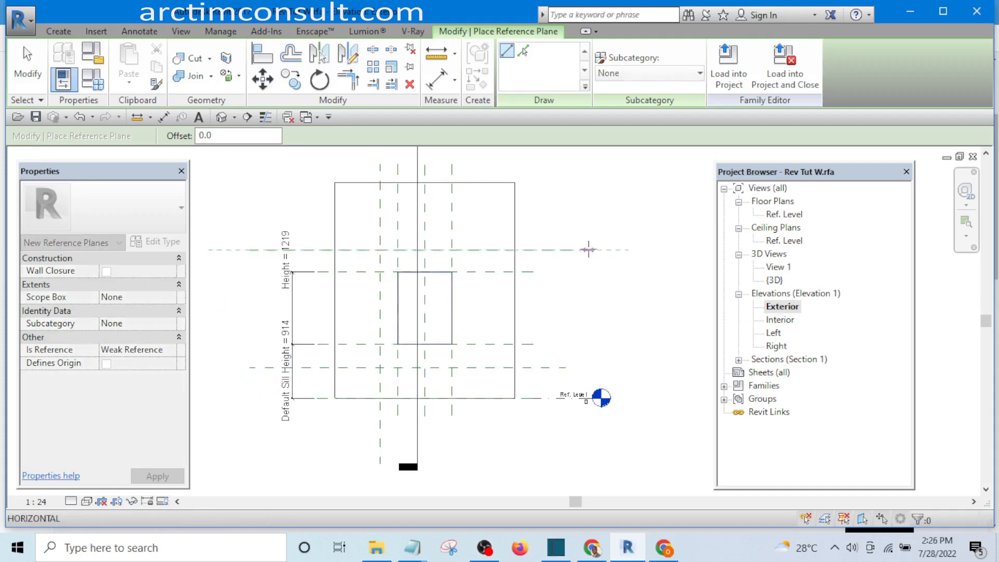
{"action": "left_click", "coordinate": [588, 250]}
{"action": "scroll", "coordinate": [513, 249], "scroll_direction": "up", "scroll_amount": 3}
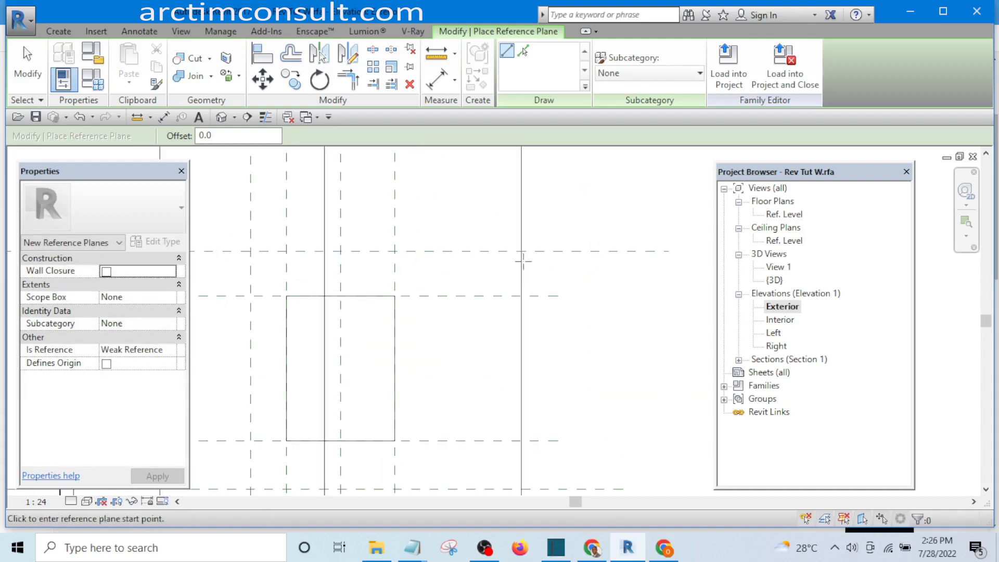
{"action": "scroll", "coordinate": [523, 260], "scroll_direction": "down", "scroll_amount": 2}
{"action": "left_click", "coordinate": [595, 253]}
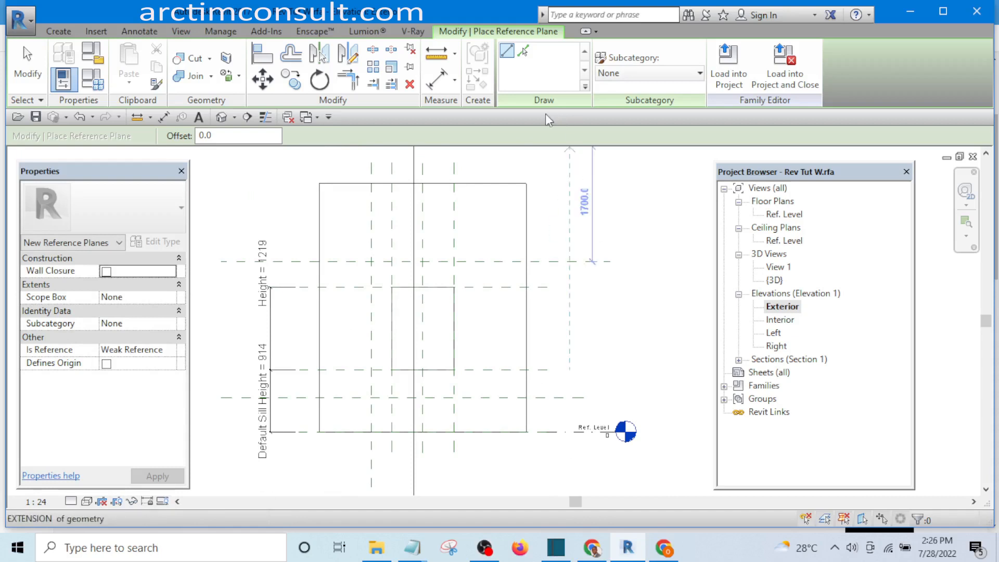
{"action": "left_click", "coordinate": [439, 81]}
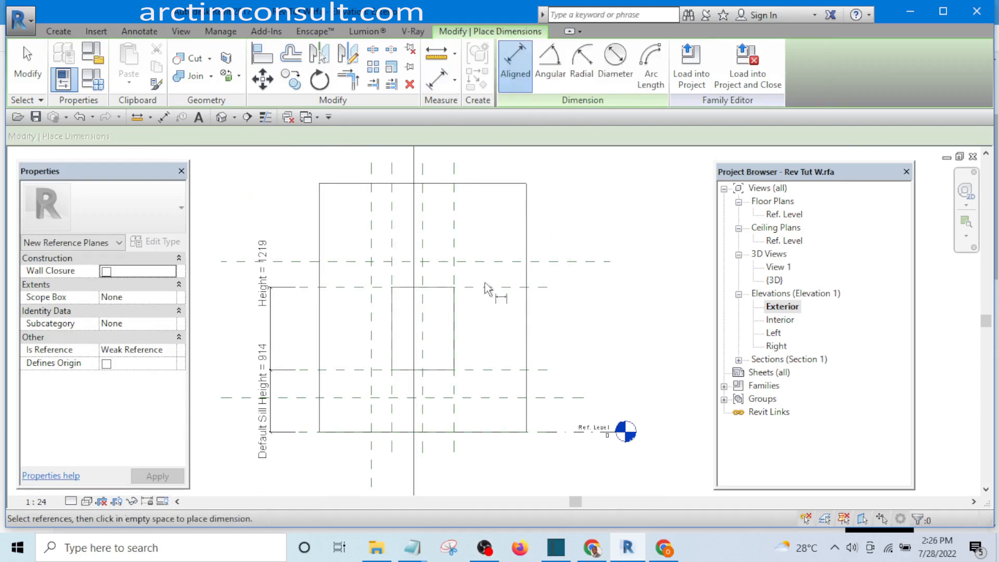
{"action": "scroll", "coordinate": [479, 302], "scroll_direction": "up", "scroll_amount": 3}
{"action": "scroll", "coordinate": [477, 285], "scroll_direction": "up", "scroll_amount": 2}
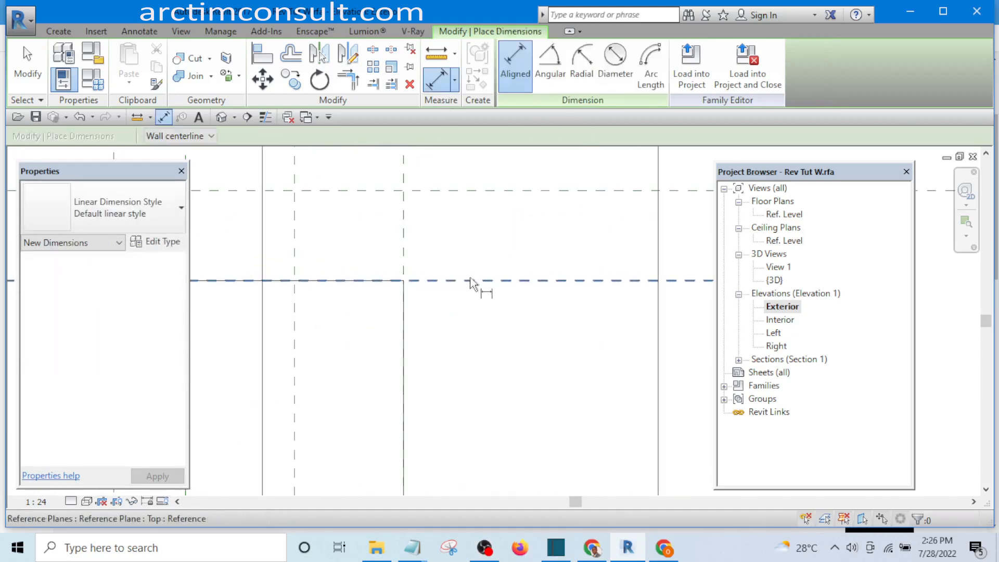
{"action": "left_click", "coordinate": [469, 284]}
{"action": "scroll", "coordinate": [473, 291], "scroll_direction": "down", "scroll_amount": 3}
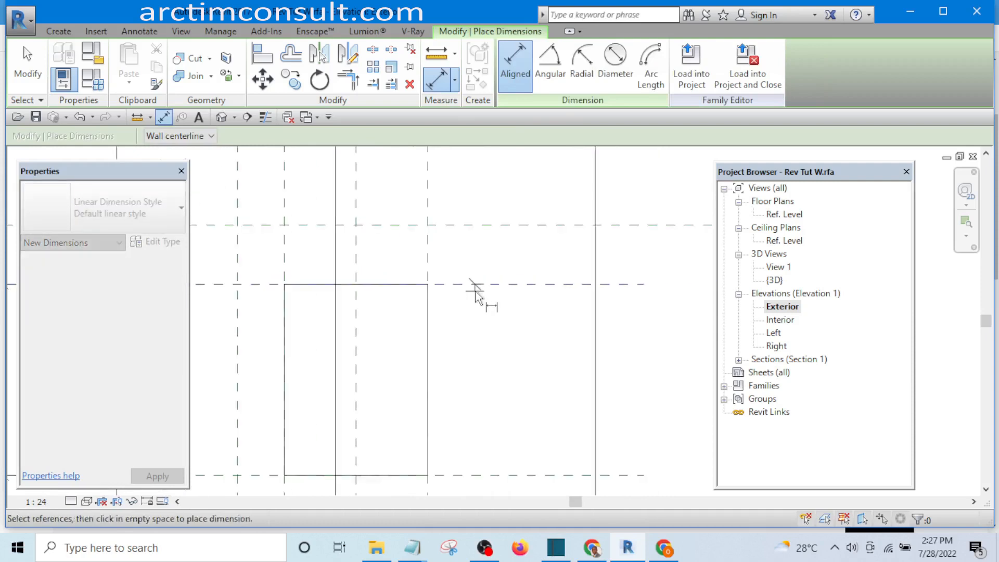
{"action": "scroll", "coordinate": [476, 293], "scroll_direction": "up", "scroll_amount": 4}
{"action": "key", "text": "Escape"}
{"action": "key", "text": "Escape"}
{"action": "scroll", "coordinate": [508, 252], "scroll_direction": "down", "scroll_amount": 2}
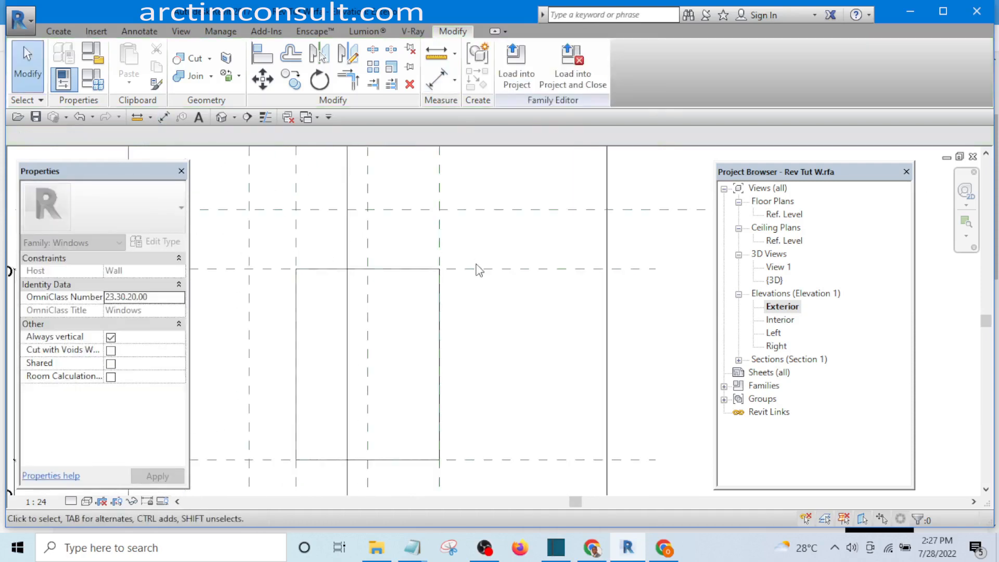
- Move the upper new horizontal reference plane down to about 140 mm below the opening's head
{"action": "scroll", "coordinate": [479, 274], "scroll_direction": "up", "scroll_amount": 1}
{"action": "scroll", "coordinate": [517, 291], "scroll_direction": "down", "scroll_amount": 3}
{"action": "scroll", "coordinate": [489, 268], "scroll_direction": "up", "scroll_amount": 2}
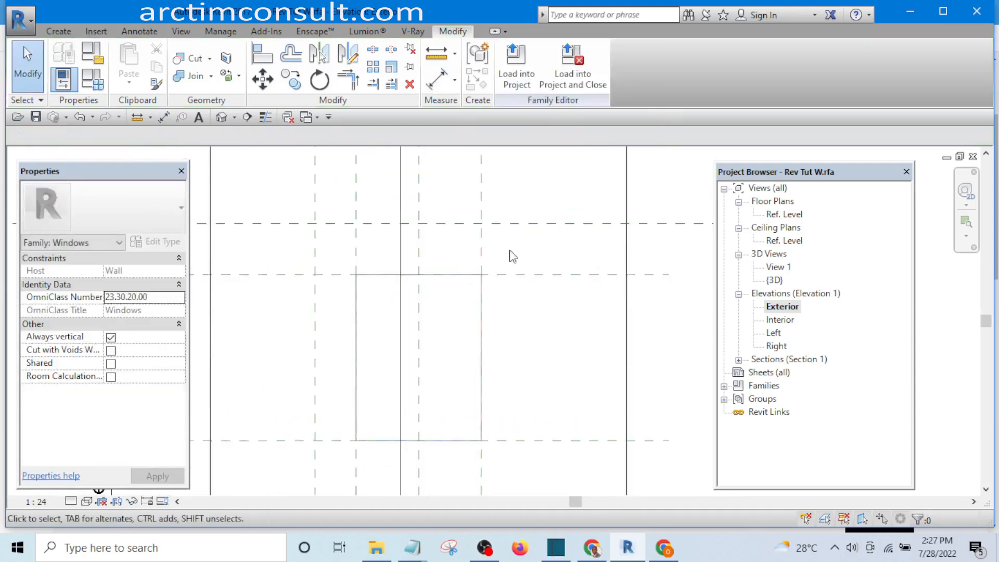
{"action": "left_click_drag", "start_coordinate": [535, 225], "coordinate": [530, 293]}
{"action": "scroll", "coordinate": [494, 258], "scroll_direction": "down", "scroll_amount": 3}
{"action": "scroll", "coordinate": [403, 263], "scroll_direction": "up", "scroll_amount": 2}
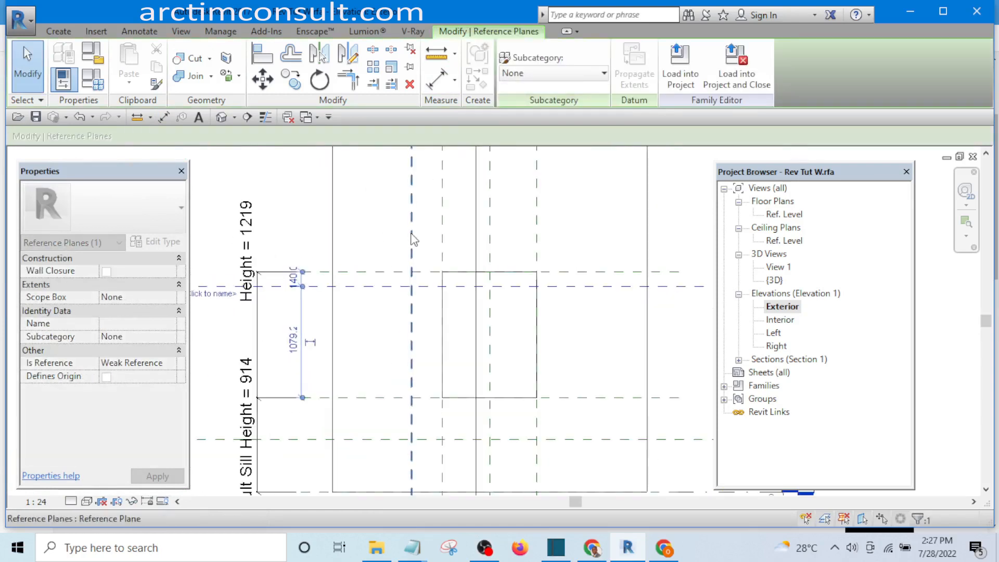
- Move the new vertical plane about 100 mm inside the opening's left edge and the lower horizontal plane about 180 mm above the sill
{"action": "left_click_drag", "start_coordinate": [411, 237], "coordinate": [456, 242]}
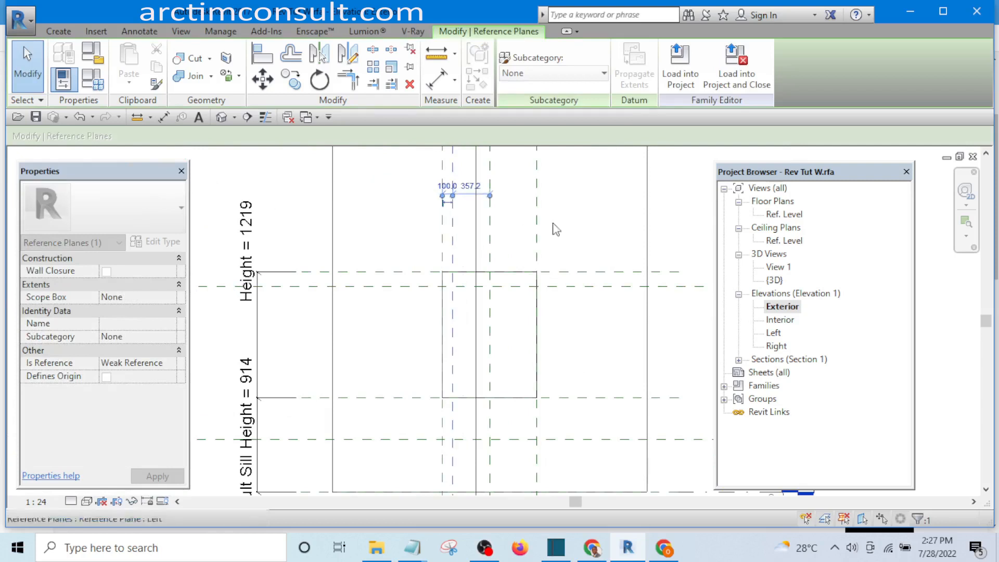
{"action": "scroll", "coordinate": [595, 380], "scroll_direction": "up", "scroll_amount": 3}
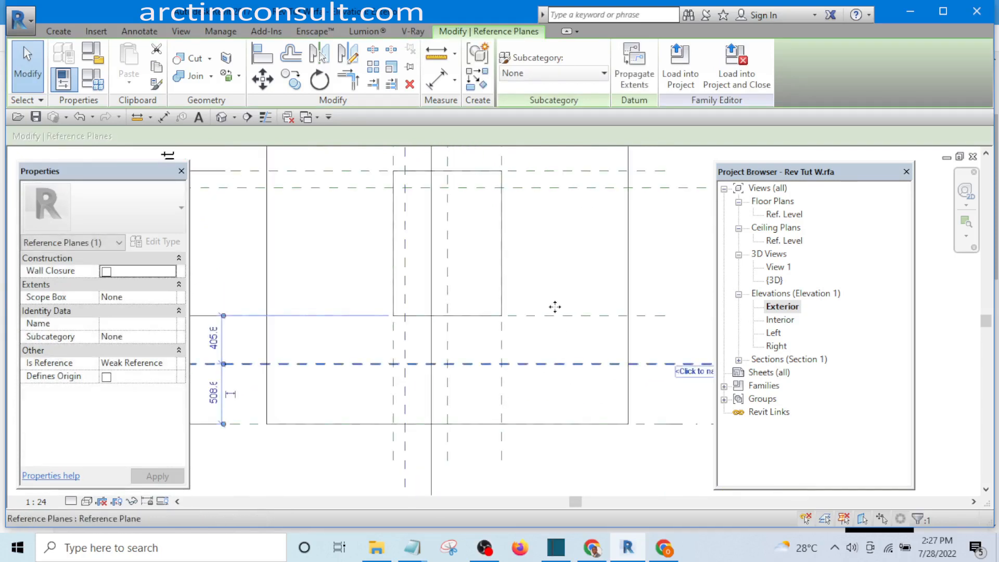
{"action": "mouse_move", "coordinate": [555, 307]}
{"action": "left_mouse_down"}
{"action": "mouse_move", "coordinate": [548, 270]}
{"action": "mouse_move", "coordinate": [553, 295]}
{"action": "left_mouse_up"}
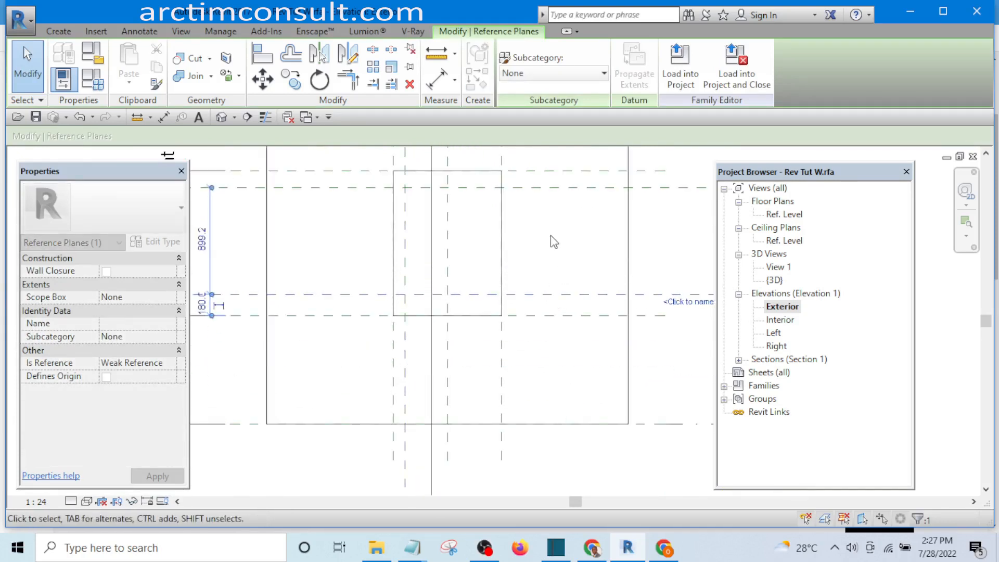
- Copy the inner vertical reference plane across to just inside the opening's right edge
{"action": "middle_click_drag", "start_coordinate": [559, 261], "coordinate": [565, 368]}
{"action": "scroll", "coordinate": [548, 315], "scroll_direction": "down", "scroll_amount": 3}
{"action": "scroll", "coordinate": [521, 263], "scroll_direction": "up", "scroll_amount": 3}
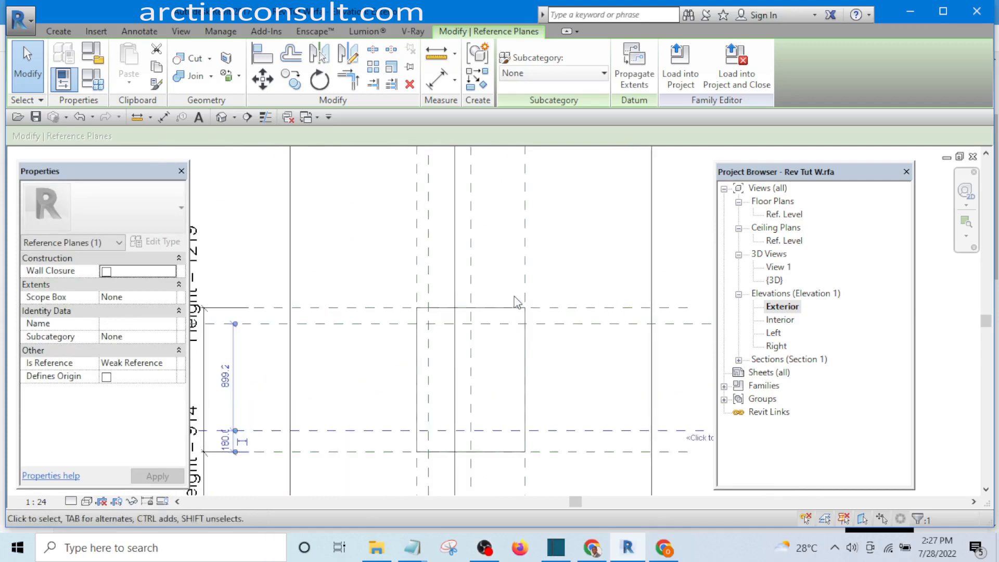
{"action": "middle_click_drag", "start_coordinate": [517, 302], "coordinate": [517, 234]}
{"action": "scroll", "coordinate": [509, 357], "scroll_direction": "up", "scroll_amount": 1}
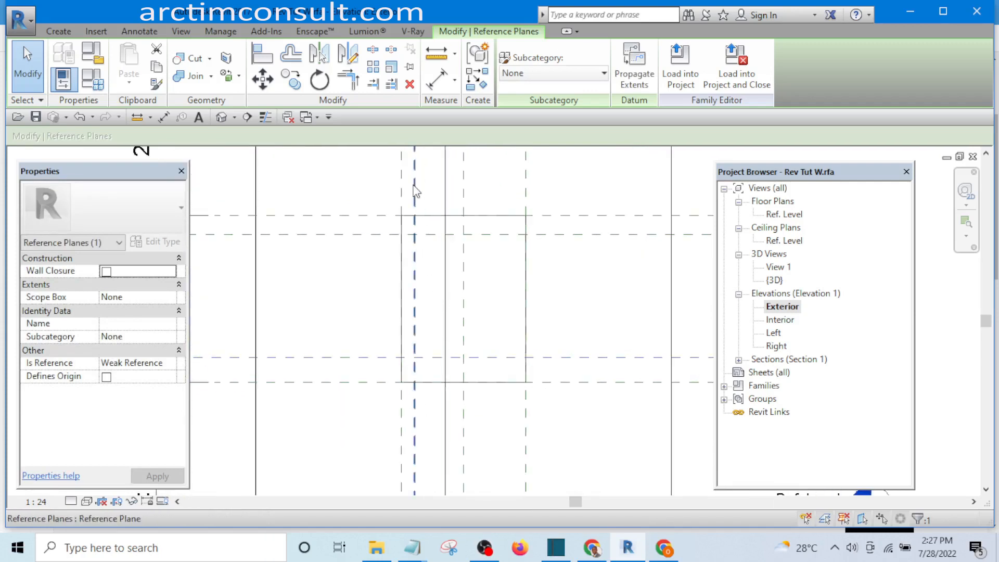
{"action": "left_click_drag", "start_coordinate": [515, 192], "coordinate": [514, 192]}
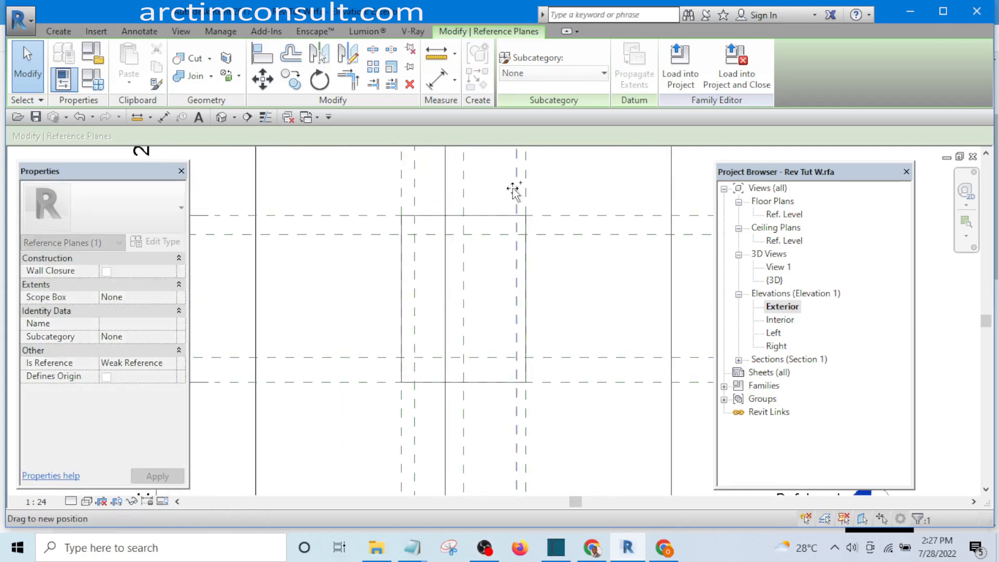
{"action": "left_click", "coordinate": [573, 173]}
{"action": "scroll", "coordinate": [574, 173], "scroll_direction": "down", "scroll_amount": 2}
{"action": "middle_click_drag", "start_coordinate": [576, 250], "coordinate": [543, 368]}
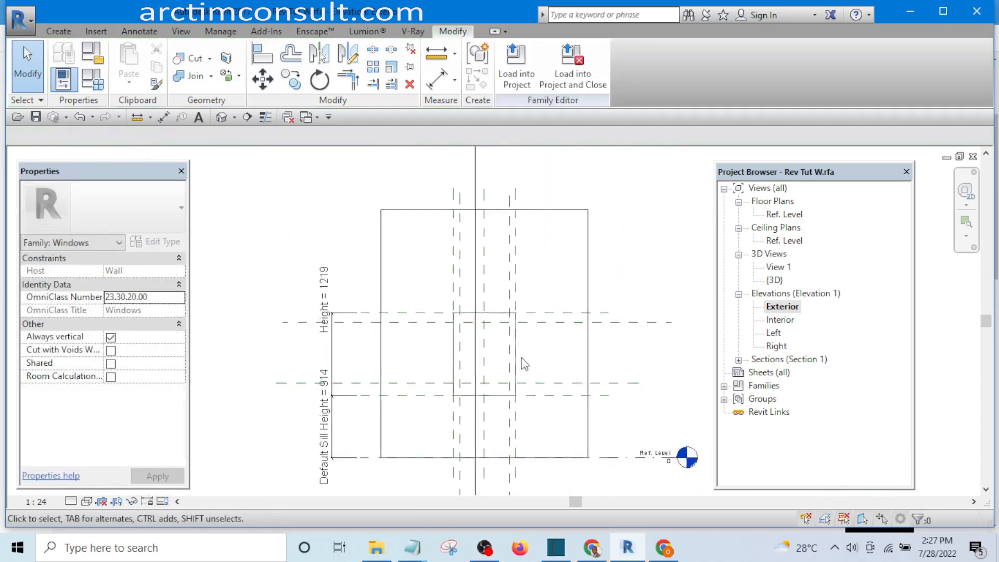
- Dimension the gap between the inner right vertical reference plane and the opening's right edge
{"action": "key", "text": "d"}
{"action": "key", "text": "i"}
{"action": "scroll", "coordinate": [513, 312], "scroll_direction": "up", "scroll_amount": 4}
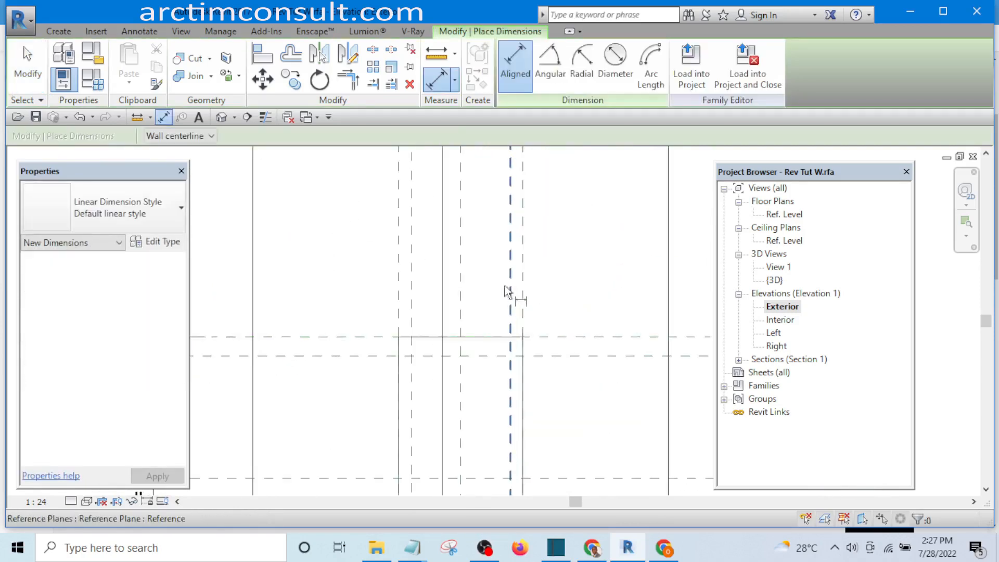
{"action": "key", "text": "Escape"}
{"action": "key", "text": "Escape"}
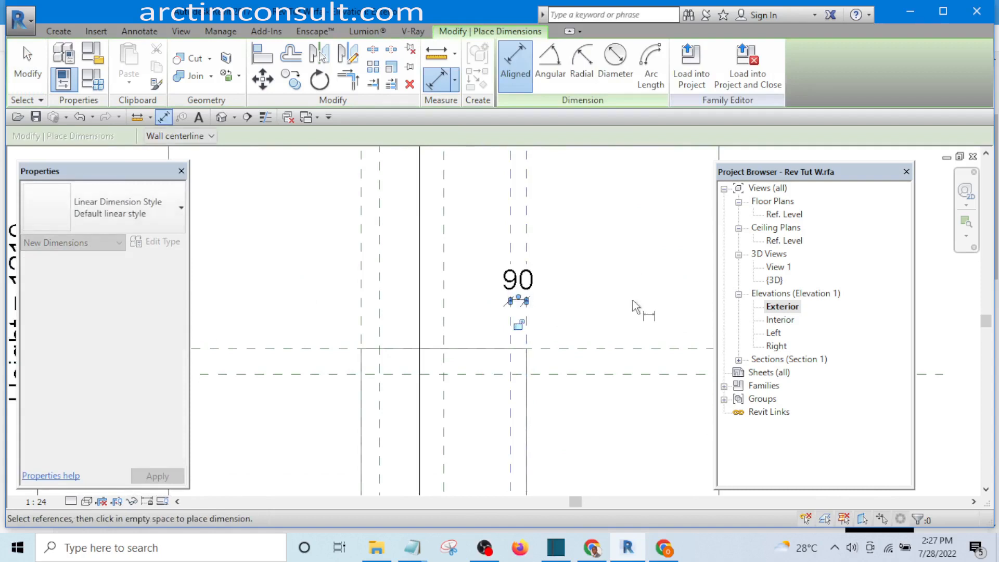
- Set the inner right vertical plane's distance from the opening's right edge to 20 mm
{"action": "left_click", "coordinate": [509, 214]}
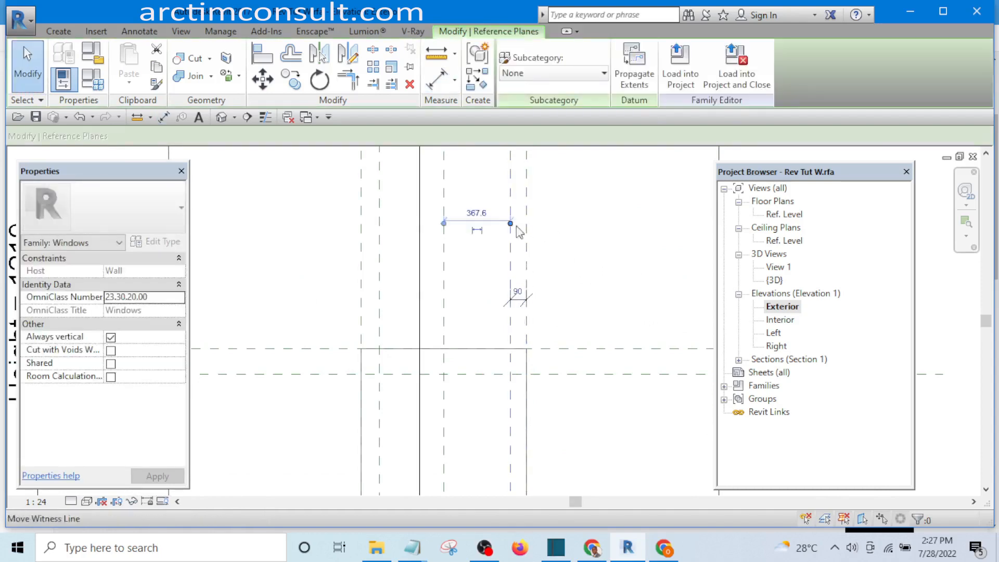
{"action": "scroll", "coordinate": [513, 290], "scroll_direction": "up", "scroll_amount": 3}
{"action": "left_click", "coordinate": [519, 298]}
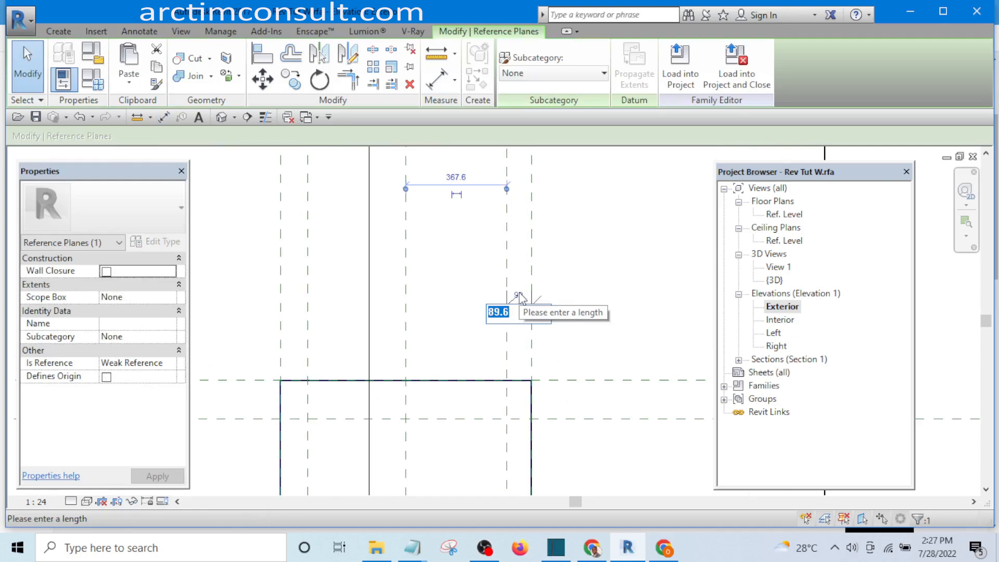
{"action": "type", "text": "20"}
{"action": "key", "text": "Return"}
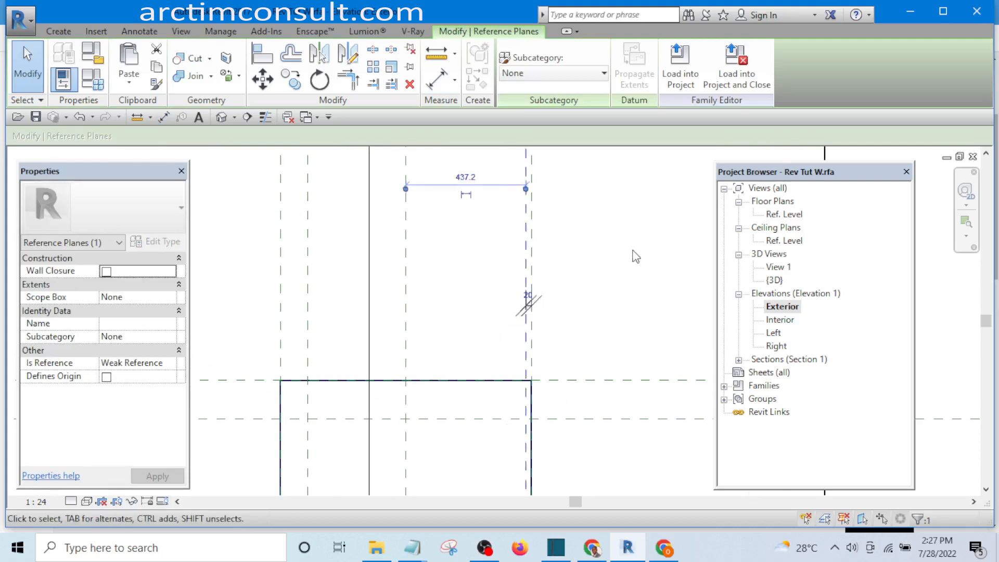
{"action": "left_click", "coordinate": [638, 254]}
- Dimension the gap between the upper inner horizontal plane and the opening's head
{"action": "scroll", "coordinate": [638, 257], "scroll_direction": "up", "scroll_amount": 3}
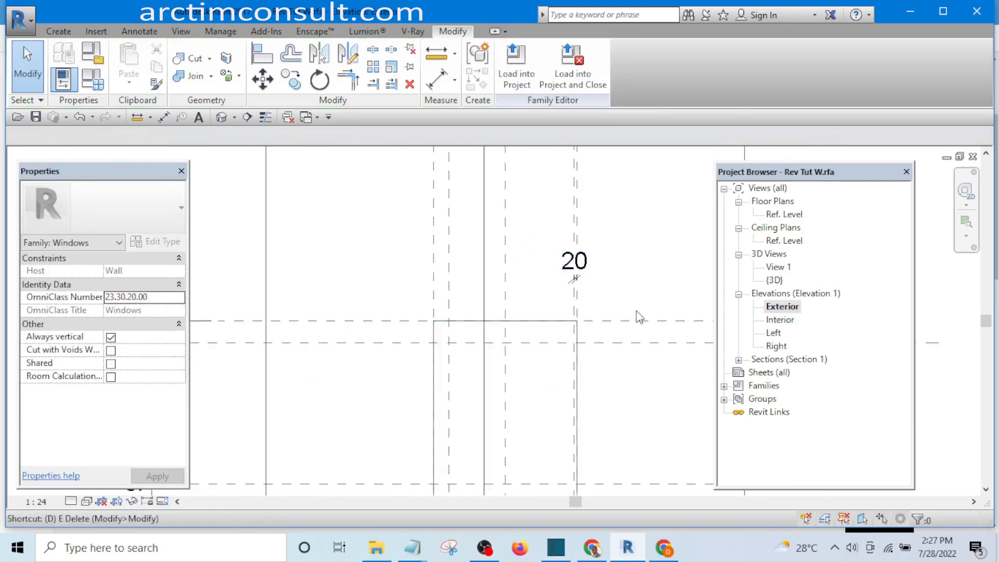
{"action": "key", "text": "i"}
{"action": "scroll", "coordinate": [597, 367], "scroll_direction": "up", "scroll_amount": 2}
{"action": "left_click", "coordinate": [625, 335]}
{"action": "left_click", "coordinate": [627, 306]}
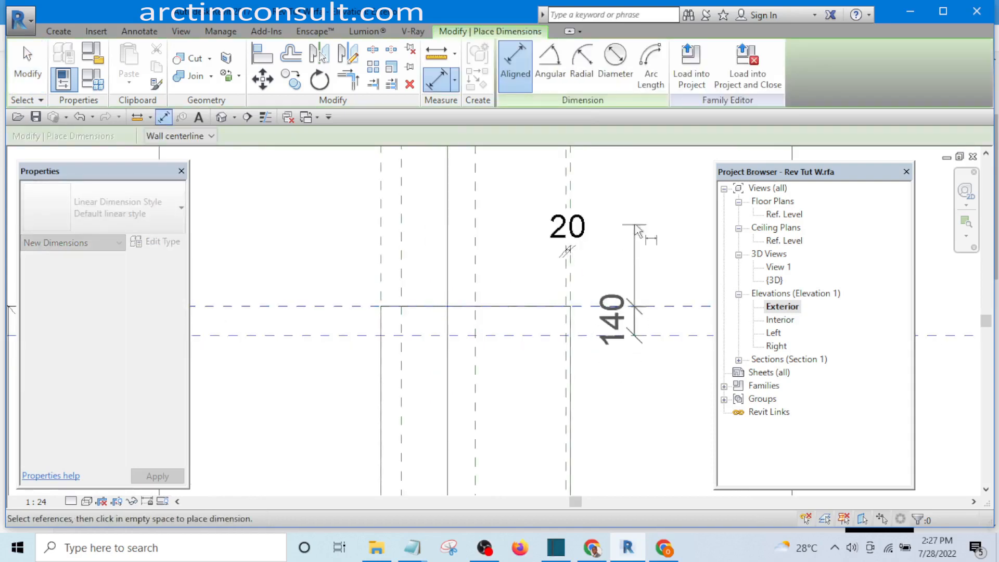
{"action": "left_click", "coordinate": [638, 232]}
{"action": "key", "text": "Escape"}
{"action": "key", "text": "Escape"}
{"action": "scroll", "coordinate": [560, 354], "scroll_direction": "down", "scroll_amount": 2}
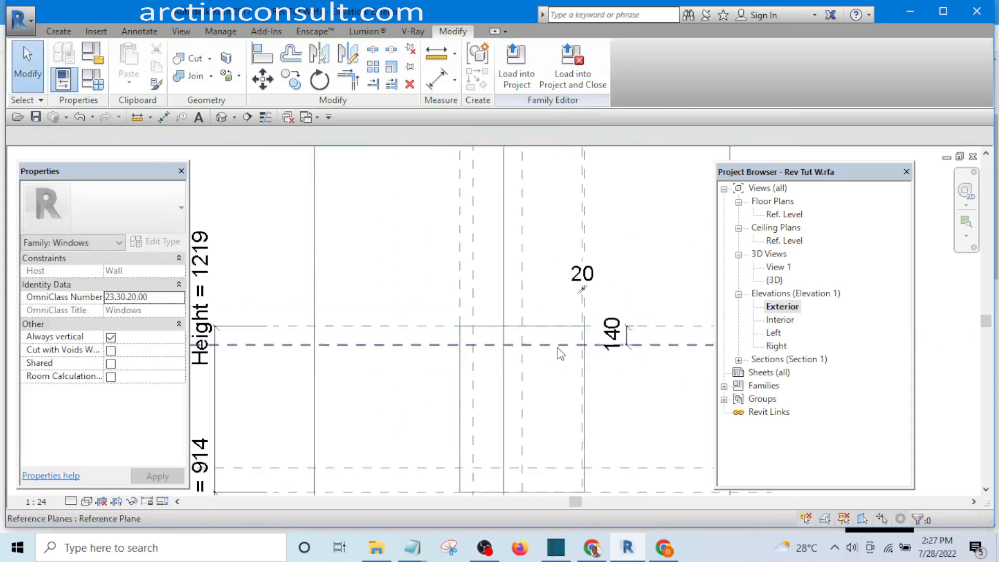
- Set the upper inner horizontal plane's distance from the opening's head to 20 mm
{"action": "scroll", "coordinate": [651, 362], "scroll_direction": "up", "scroll_amount": 3}
{"action": "left_click", "coordinate": [543, 290]}
{"action": "left_click", "coordinate": [535, 305]}
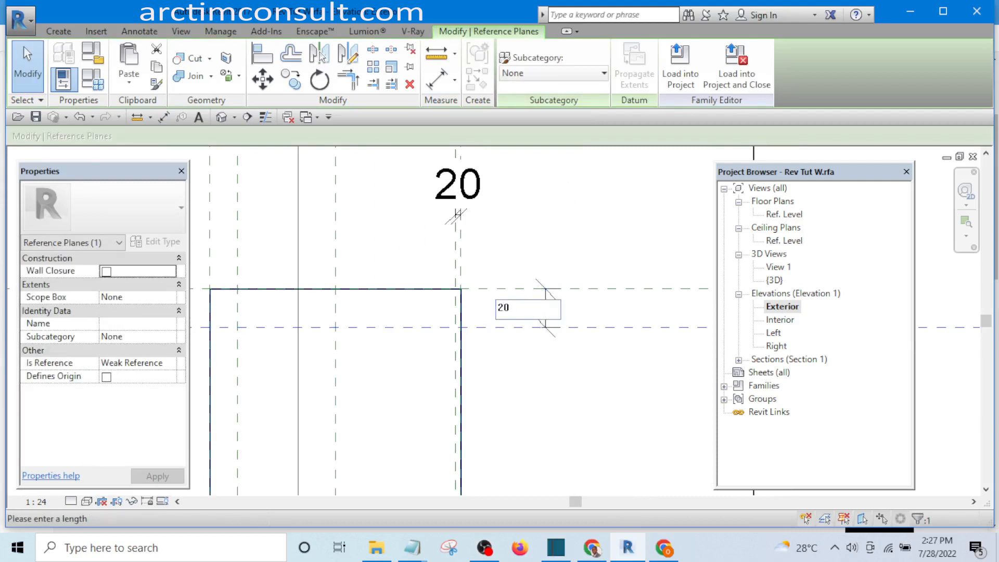
{"action": "key", "text": "Return"}
{"action": "key", "text": "Escape"}
{"action": "scroll", "coordinate": [499, 291], "scroll_direction": "up", "scroll_amount": 2}
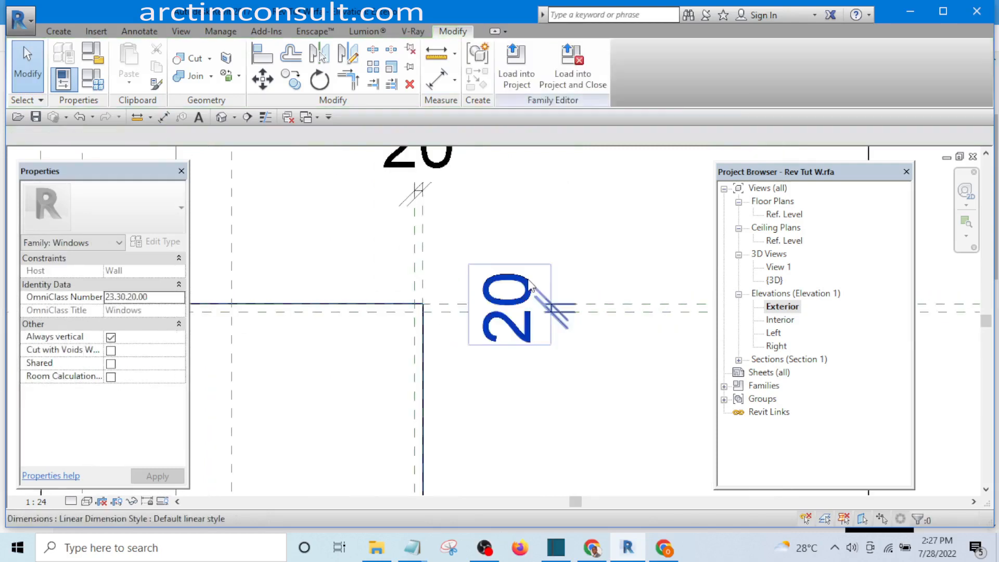
- Lock the 20 mm dimensions at the opening's head and right edge
{"action": "left_click", "coordinate": [487, 277]}
{"action": "scroll", "coordinate": [564, 297], "scroll_direction": "down", "scroll_amount": 2}
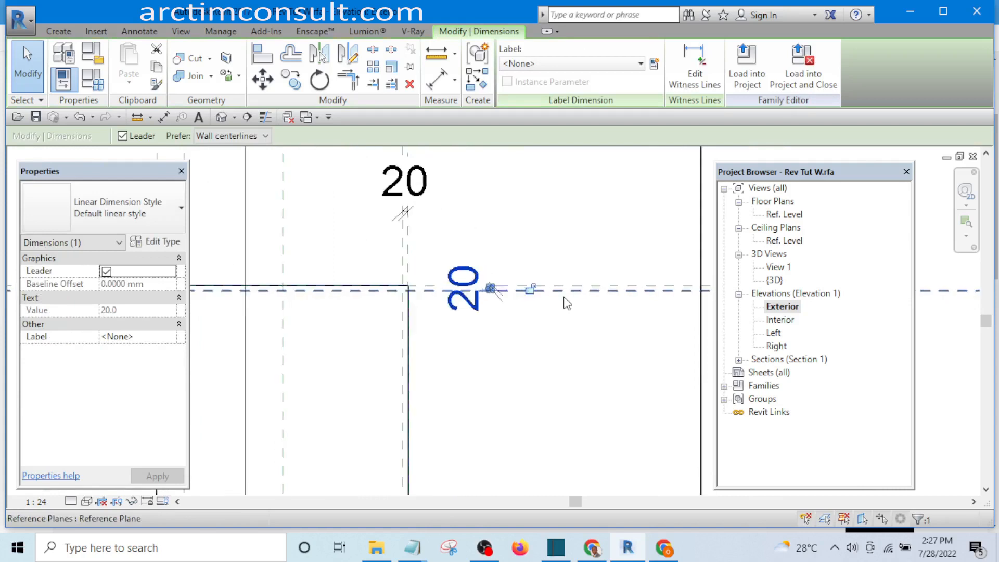
{"action": "left_click", "coordinate": [545, 333]}
{"action": "scroll", "coordinate": [555, 358], "scroll_direction": "down", "scroll_amount": 2}
{"action": "scroll", "coordinate": [484, 260], "scroll_direction": "up", "scroll_amount": 2}
{"action": "left_click", "coordinate": [485, 261]}
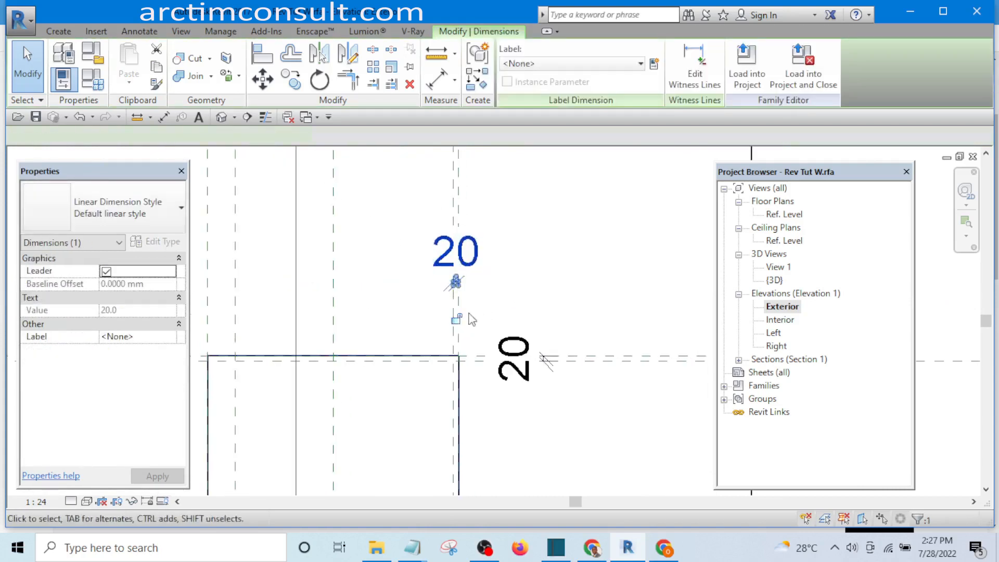
{"action": "left_click", "coordinate": [561, 261]}
{"action": "scroll", "coordinate": [576, 220], "scroll_direction": "down", "scroll_amount": 2}
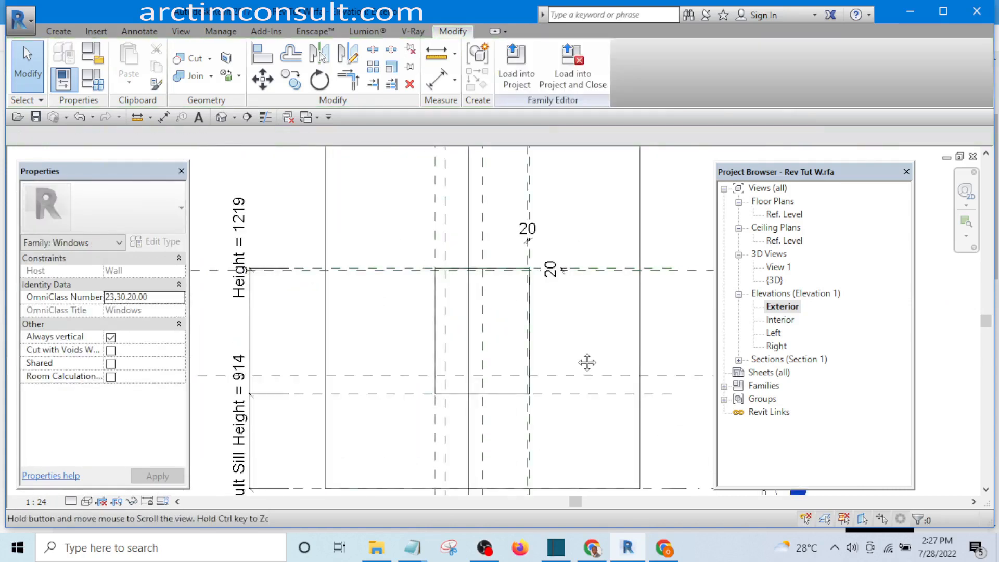
- Dimension the gap between the lower inner horizontal plane and the opening's sill
{"action": "middle_click_drag", "start_coordinate": [587, 363], "coordinate": [520, 334]}
{"action": "scroll", "coordinate": [536, 379], "scroll_direction": "up", "scroll_amount": 3}
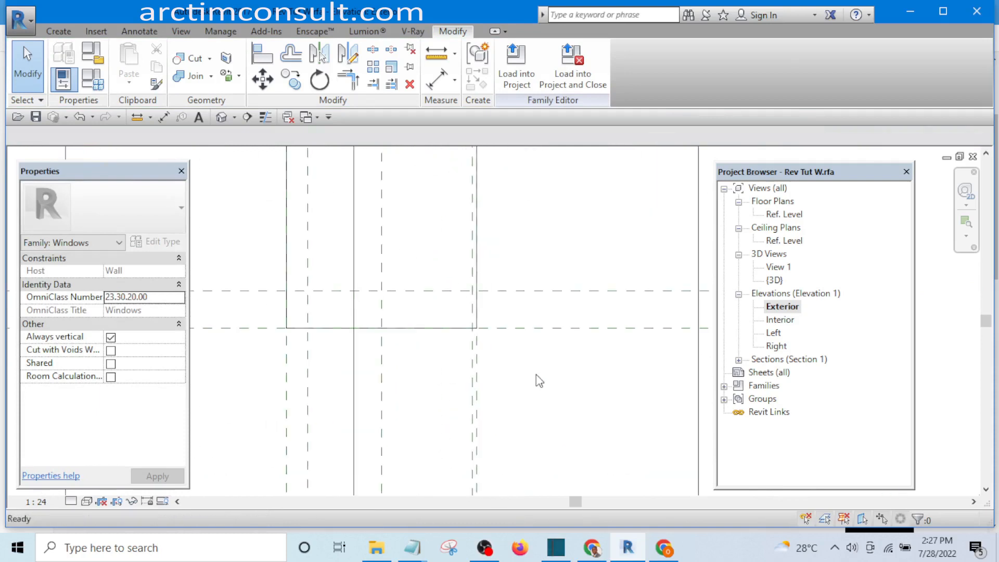
{"action": "key", "text": "d"}
{"action": "key", "text": "i"}
{"action": "scroll", "coordinate": [531, 322], "scroll_direction": "up", "scroll_amount": 2}
{"action": "left_click", "coordinate": [532, 284]}
{"action": "scroll", "coordinate": [536, 329], "scroll_direction": "up", "scroll_amount": 1}
{"action": "left_click", "coordinate": [539, 328]}
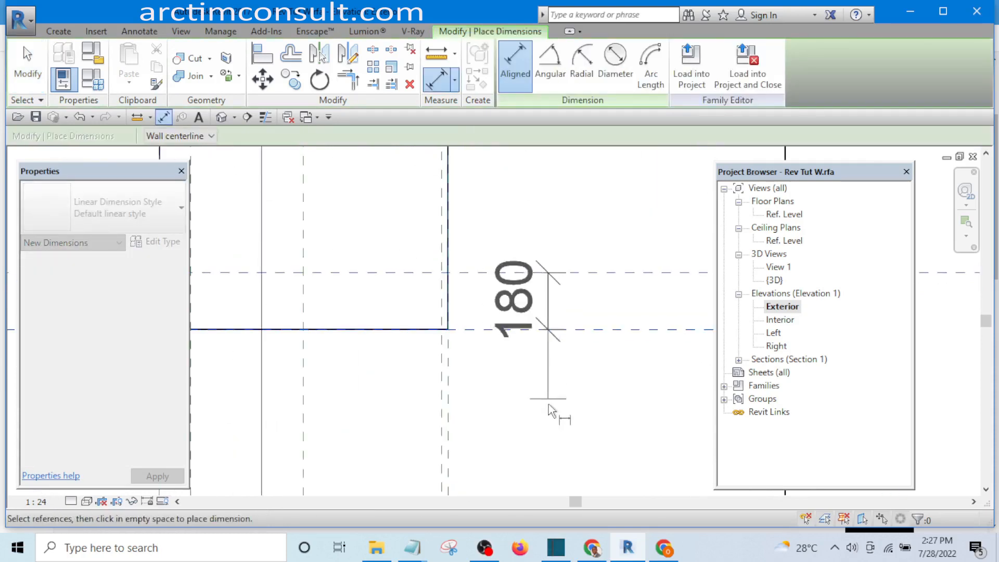
{"action": "left_click", "coordinate": [548, 404]}
- Set the lower inner horizontal plane's distance from the sill to 20 mm and lock that dimension
{"action": "left_click", "coordinate": [626, 272]}
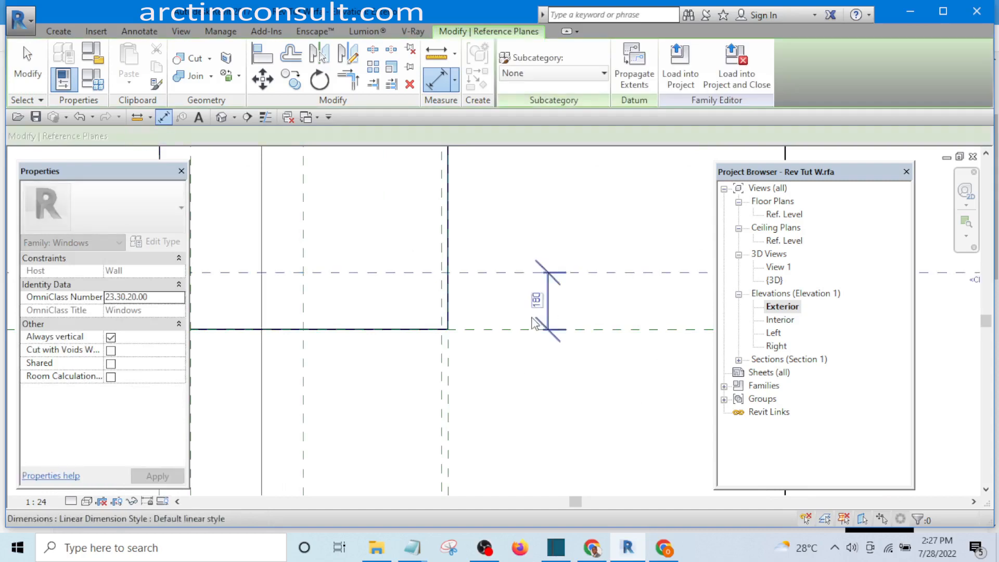
{"action": "left_click", "coordinate": [536, 301]}
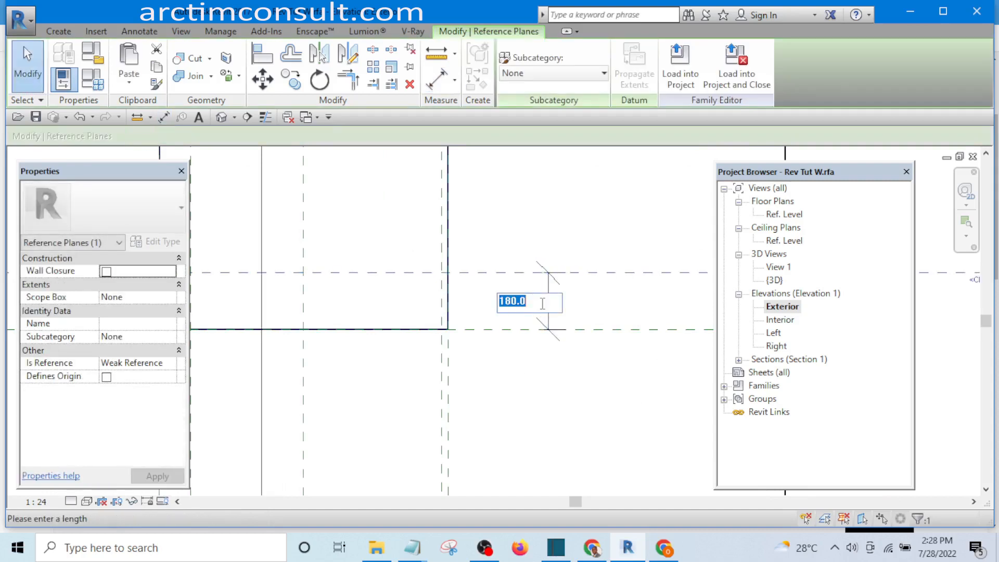
{"action": "key", "text": "Return"}
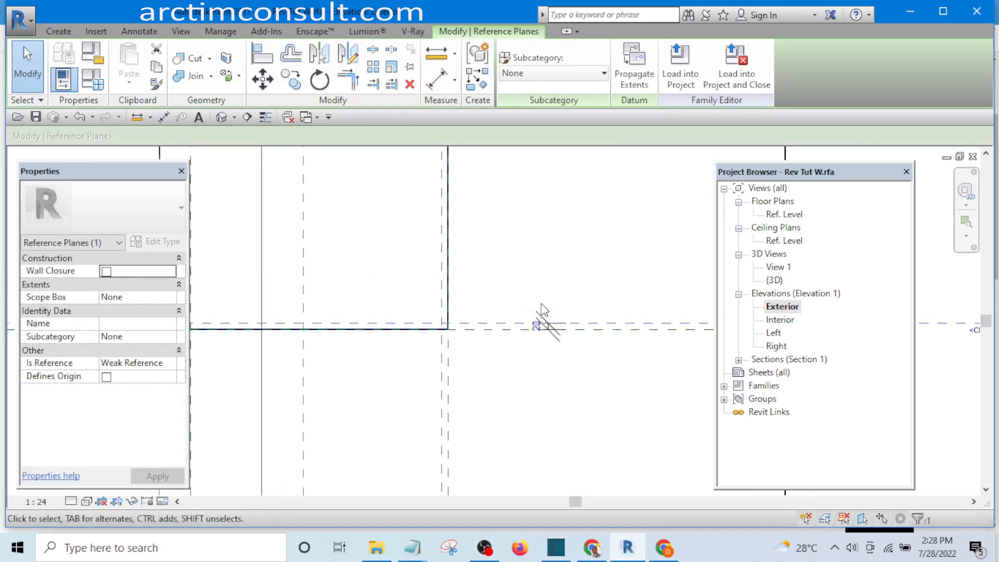
{"action": "left_click", "coordinate": [575, 235]}
{"action": "scroll", "coordinate": [544, 320], "scroll_direction": "up", "scroll_amount": 2}
{"action": "left_click", "coordinate": [544, 320]}
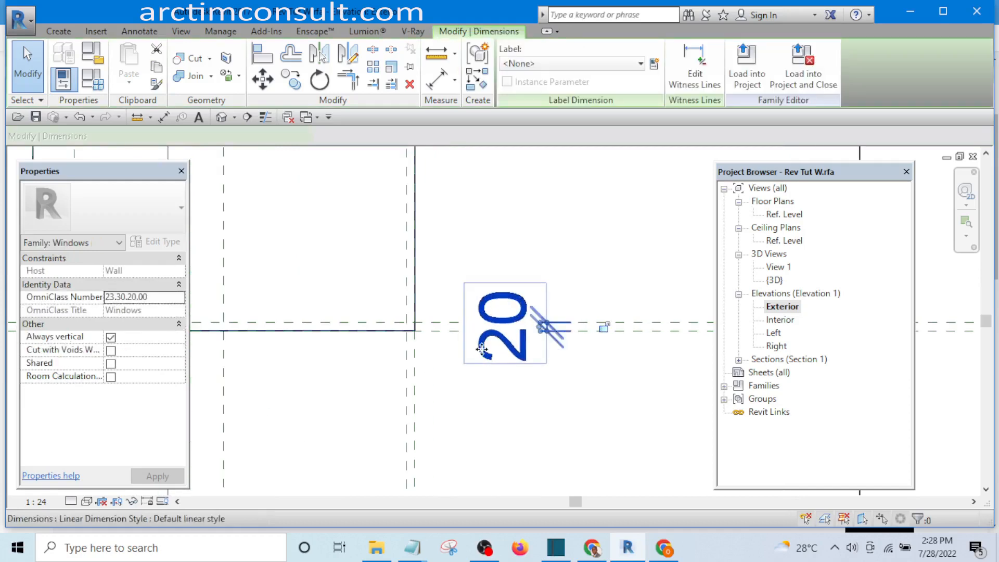
{"action": "scroll", "coordinate": [575, 340], "scroll_direction": "down", "scroll_amount": 1}
{"action": "scroll", "coordinate": [579, 303], "scroll_direction": "down", "scroll_amount": 3}
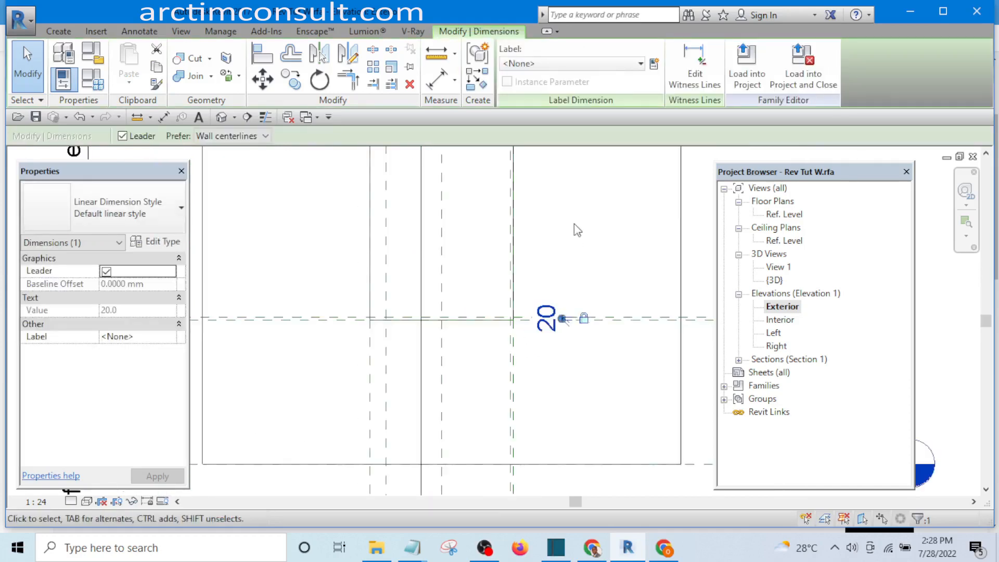
{"action": "left_click", "coordinate": [573, 221]}
- Dimension the gap between the opening's left edge and the inner left vertical reference plane
{"action": "middle_click_drag", "start_coordinate": [573, 220], "coordinate": [588, 327]}
{"action": "scroll", "coordinate": [588, 326], "scroll_direction": "down", "scroll_amount": 1}
{"action": "scroll", "coordinate": [448, 344], "scroll_direction": "down", "scroll_amount": 2}
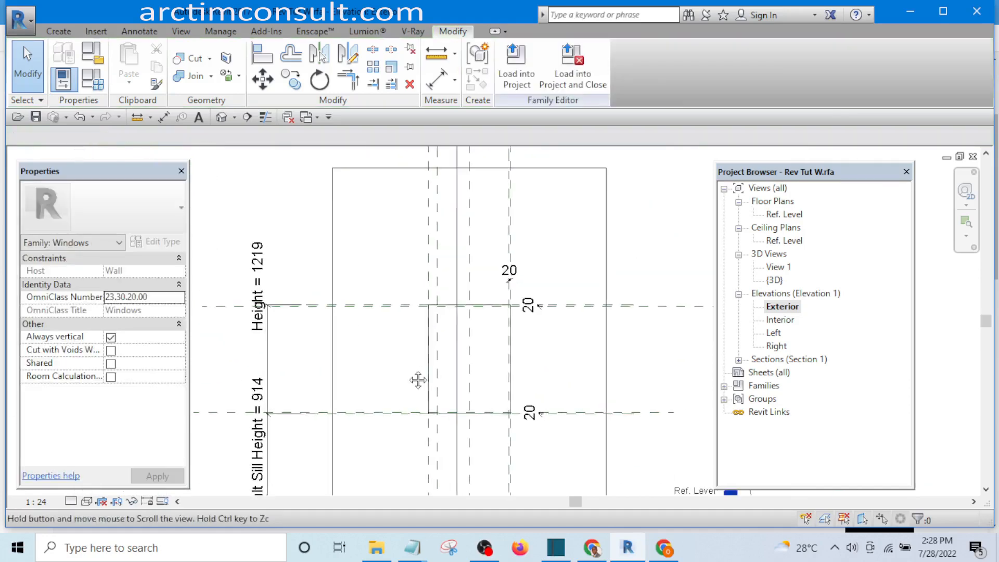
{"action": "middle_click_drag", "start_coordinate": [413, 353], "coordinate": [408, 394]}
{"action": "key", "text": "d"}
{"action": "key", "text": "i"}
{"action": "scroll", "coordinate": [416, 290], "scroll_direction": "up", "scroll_amount": 3}
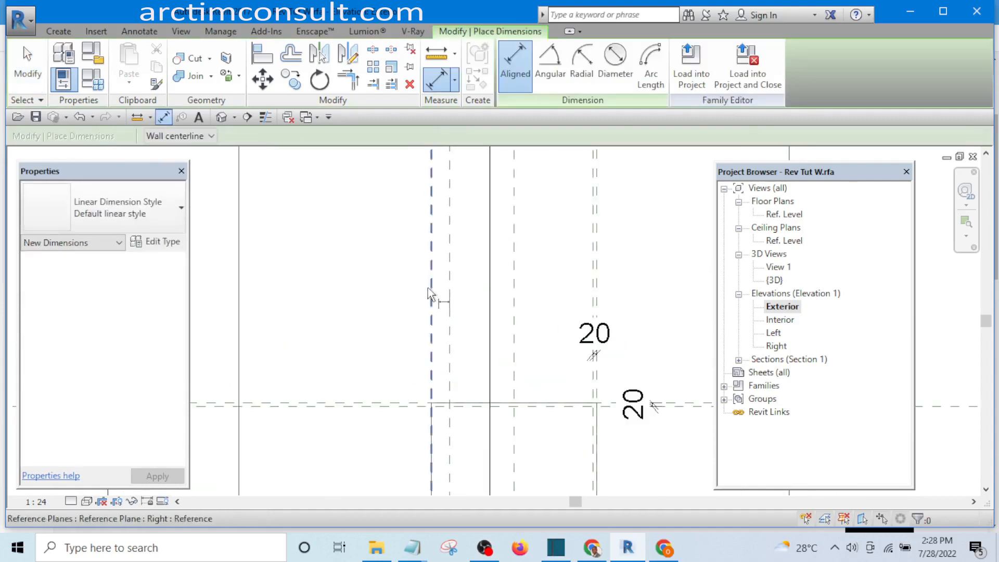
{"action": "key", "text": "Escape"}
{"action": "key", "text": "Escape"}
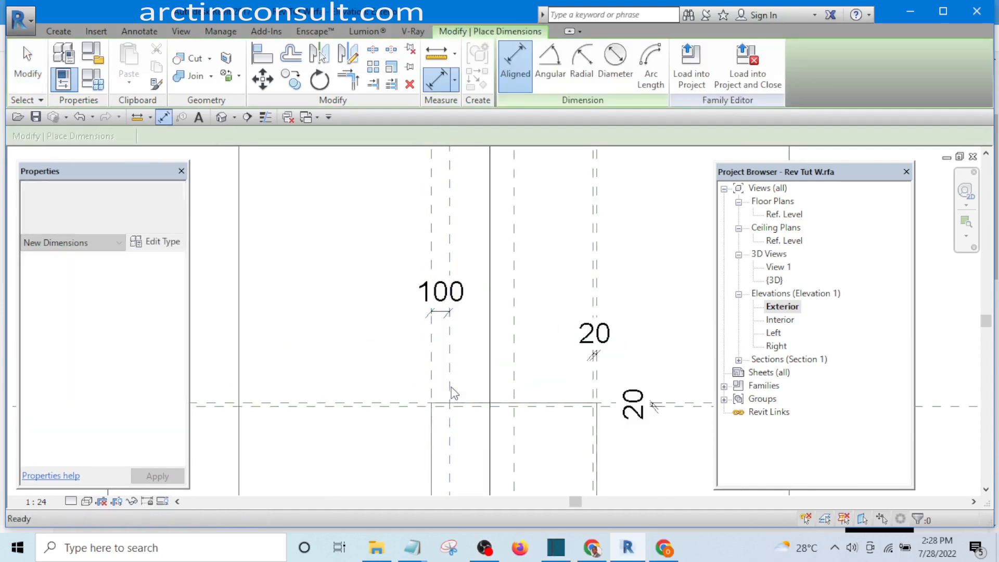
- Set the inner left vertical plane's distance from the opening's left edge to 20 mm and lock that dimension
{"action": "left_click", "coordinate": [448, 323]}
{"action": "left_click", "coordinate": [442, 304]}
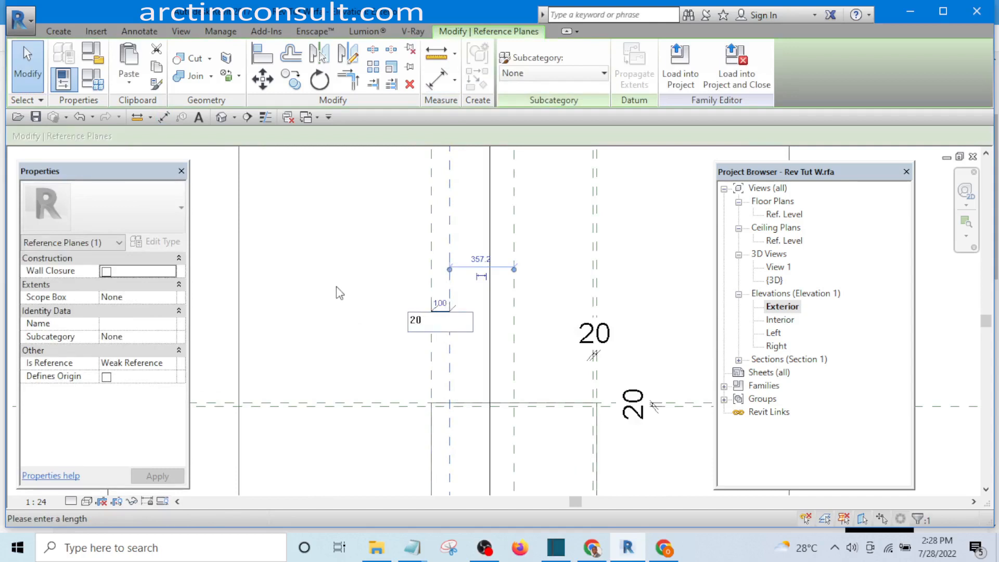
{"action": "type", "text": "20"}
{"action": "key", "text": "Return"}
{"action": "key", "text": "Escape"}
{"action": "scroll", "coordinate": [342, 281], "scroll_direction": "down", "scroll_amount": 3}
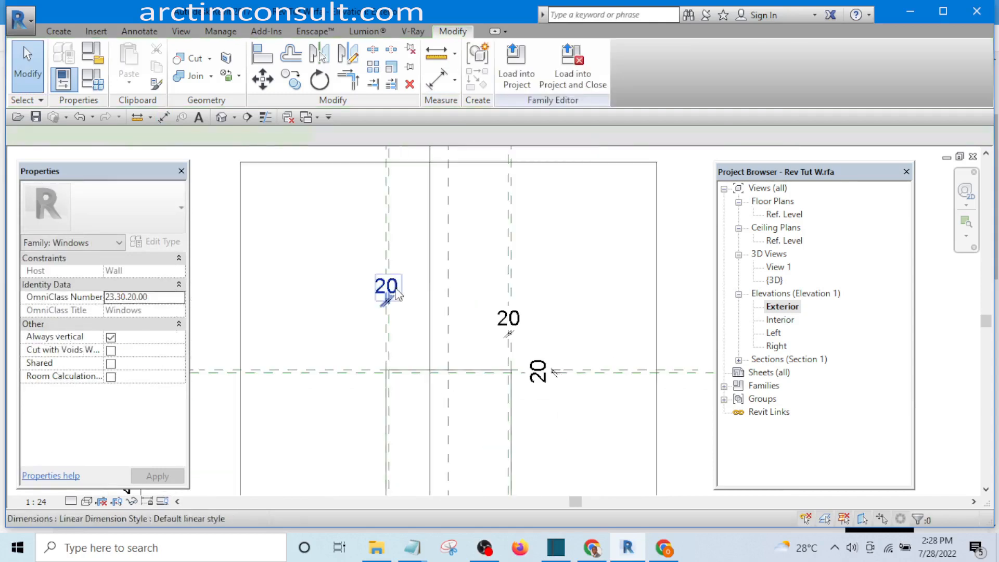
{"action": "left_click", "coordinate": [397, 292]}
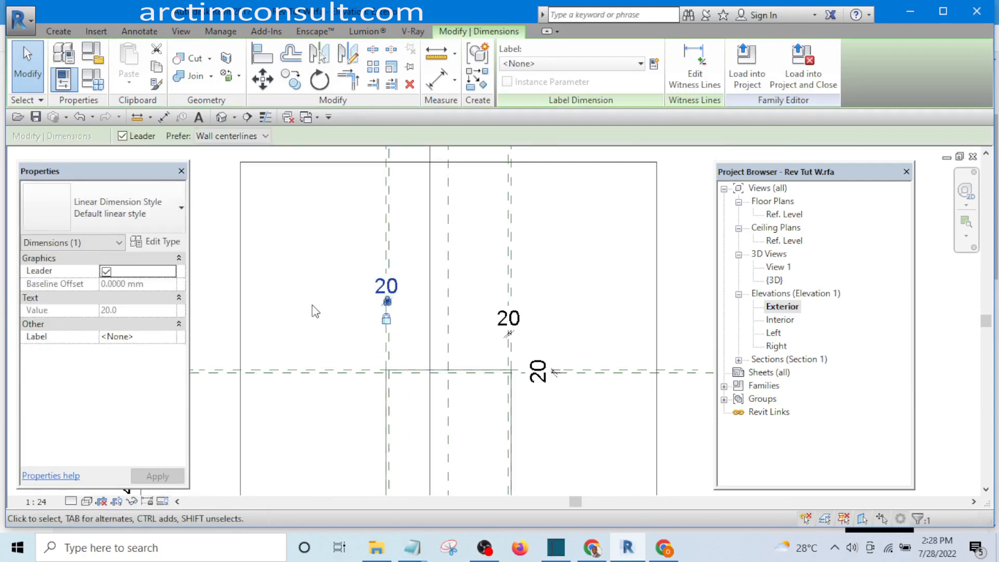
{"action": "scroll", "coordinate": [316, 311], "scroll_direction": "down", "scroll_amount": 3}
{"action": "scroll", "coordinate": [482, 325], "scroll_direction": "down", "scroll_amount": 1}
{"action": "middle_click_drag", "start_coordinate": [550, 378], "coordinate": [596, 329]}
{"action": "left_click", "coordinate": [597, 329]}
- Start an extrusion and sketch two nested rectangles inside the opening, about 620 by 900 mm outside and 440 by 700 mm inside
{"action": "scroll", "coordinate": [437, 306], "scroll_direction": "up", "scroll_amount": 2}
{"action": "scroll", "coordinate": [438, 311], "scroll_direction": "up", "scroll_amount": 5}
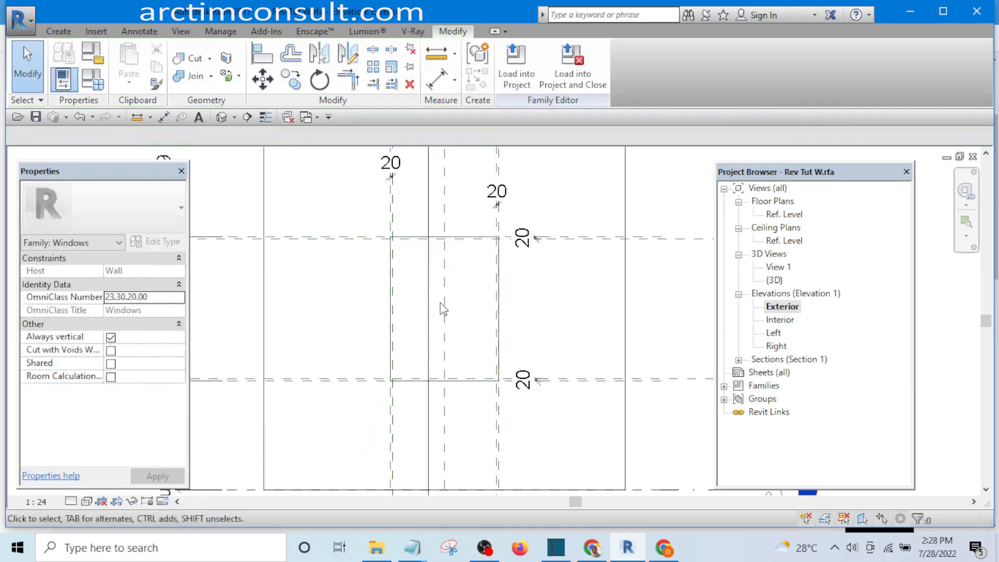
{"action": "middle_click_drag", "start_coordinate": [494, 338], "coordinate": [515, 326]}
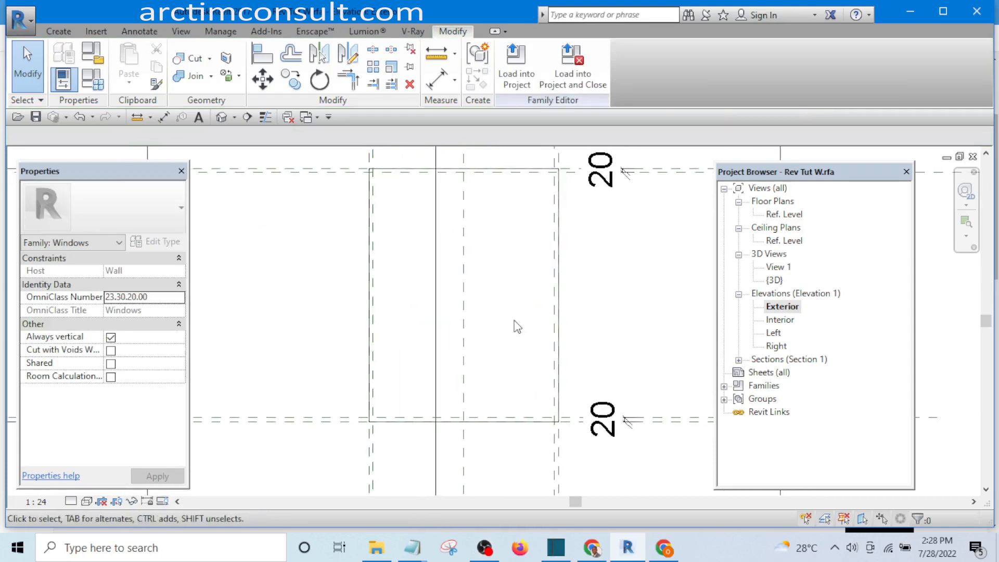
{"action": "scroll", "coordinate": [514, 327], "scroll_direction": "down", "scroll_amount": 1}
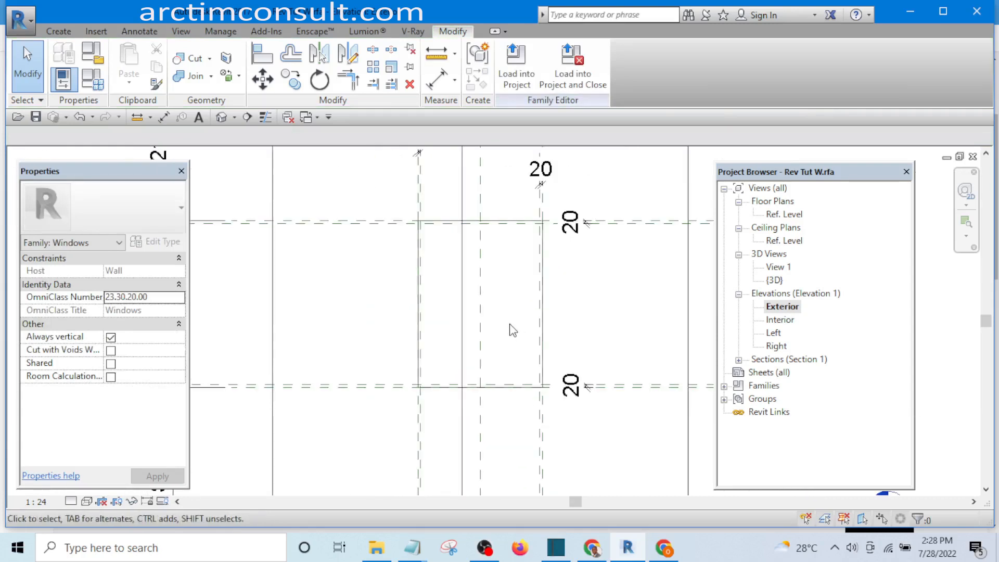
{"action": "left_click", "coordinate": [59, 32]}
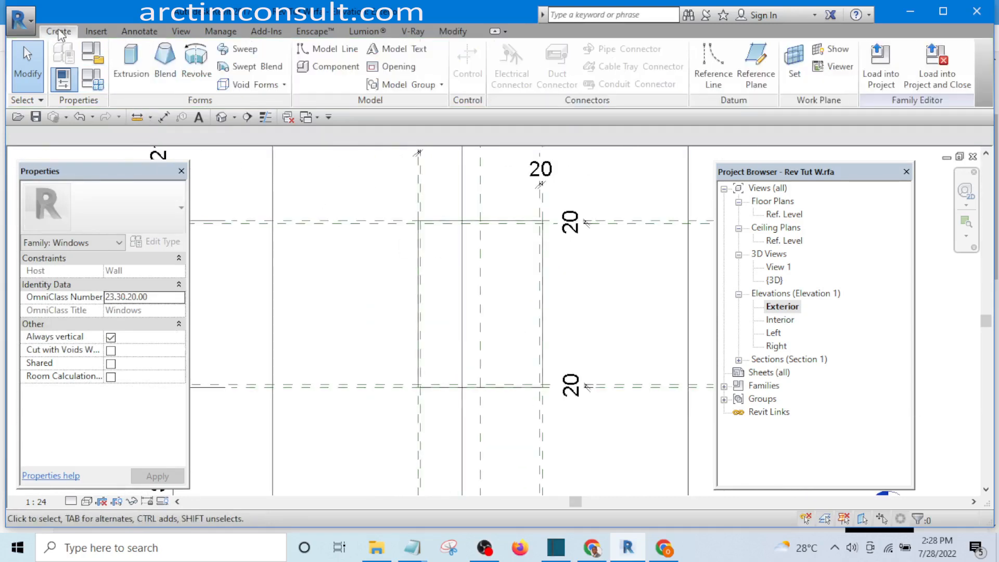
{"action": "left_click", "coordinate": [131, 63]}
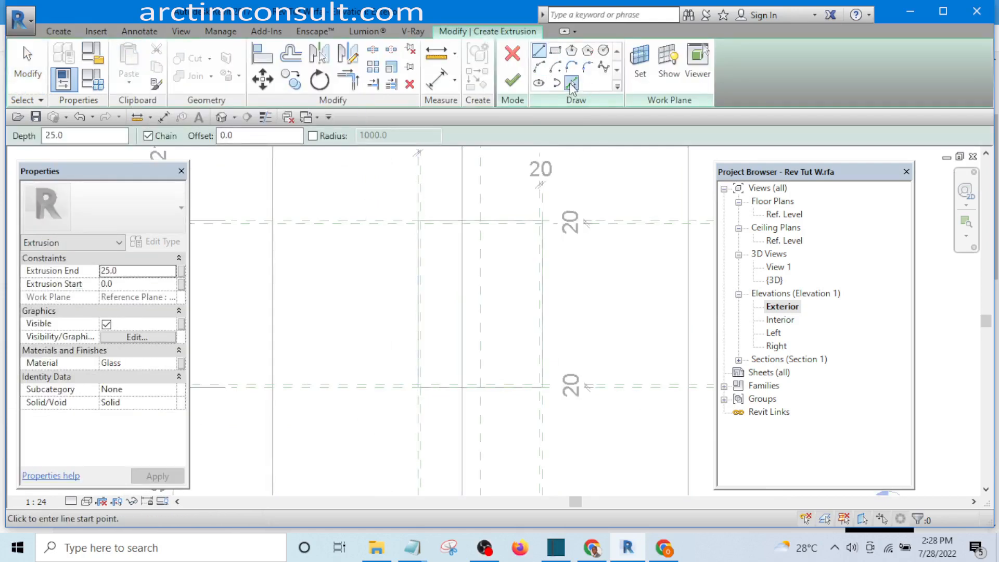
{"action": "left_click", "coordinate": [571, 83]}
{"action": "left_click", "coordinate": [555, 50]}
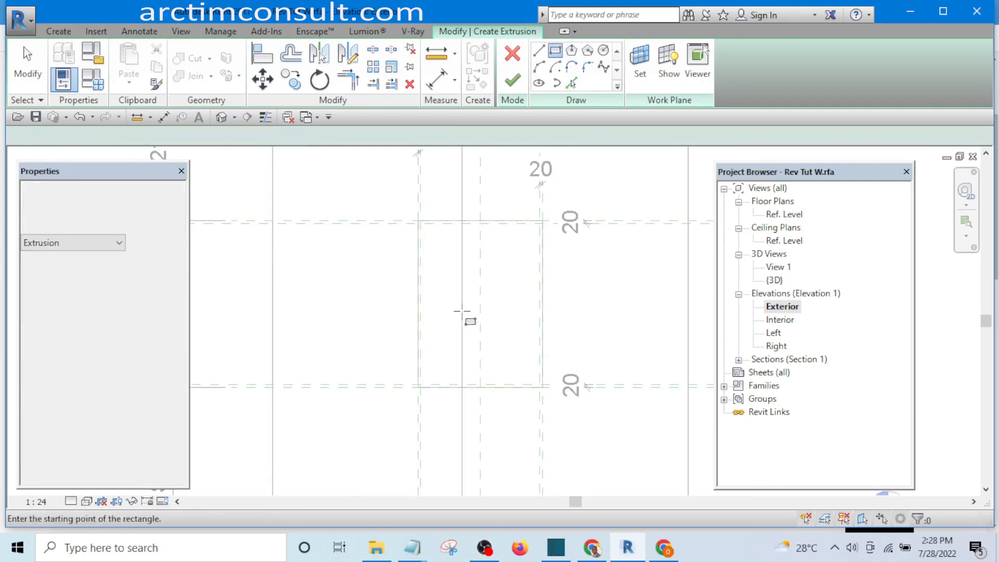
{"action": "scroll", "coordinate": [463, 311], "scroll_direction": "up", "scroll_amount": 2}
{"action": "left_click", "coordinate": [423, 214]}
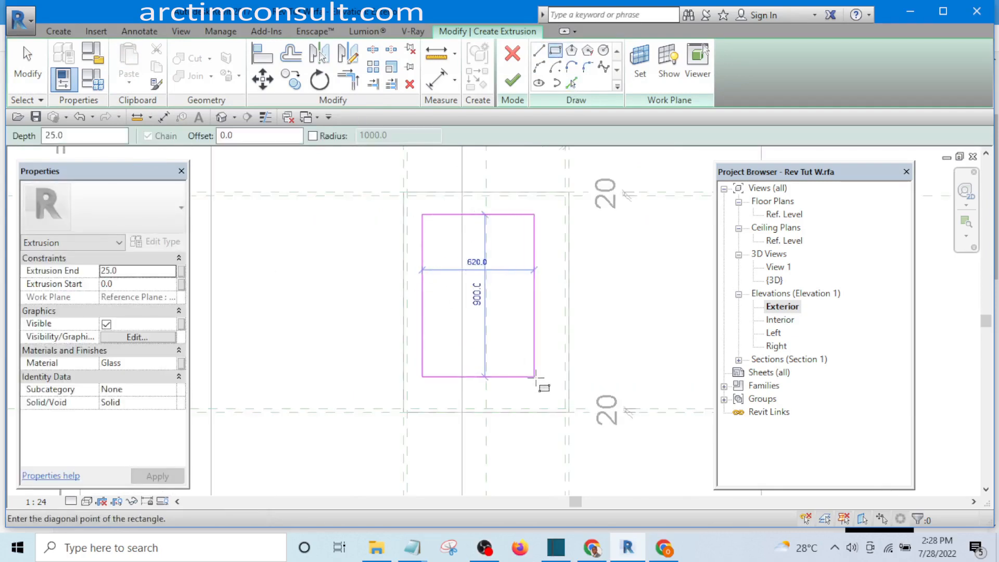
{"action": "left_click", "coordinate": [534, 377]}
{"action": "left_click", "coordinate": [439, 232]}
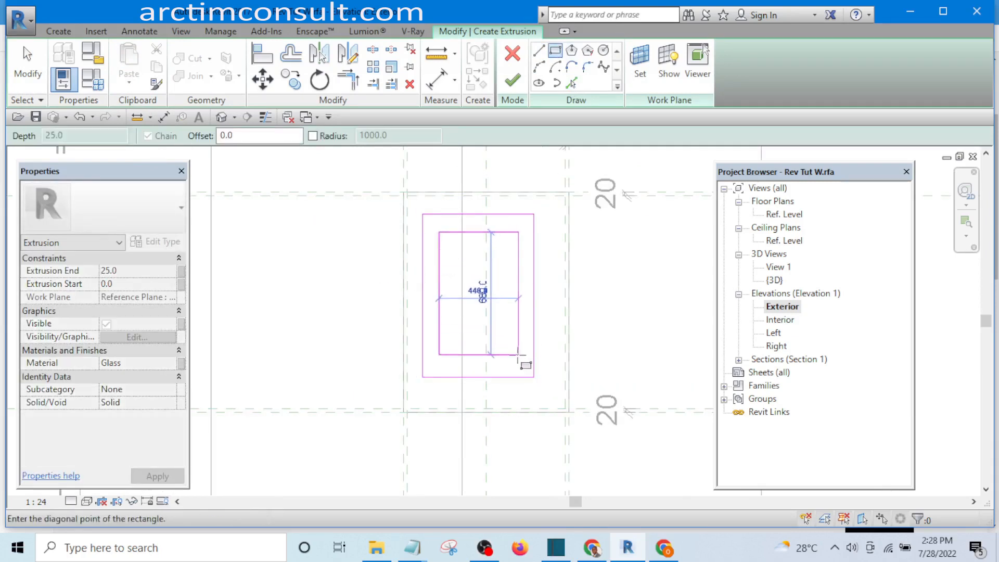
{"action": "left_click", "coordinate": [519, 358]}
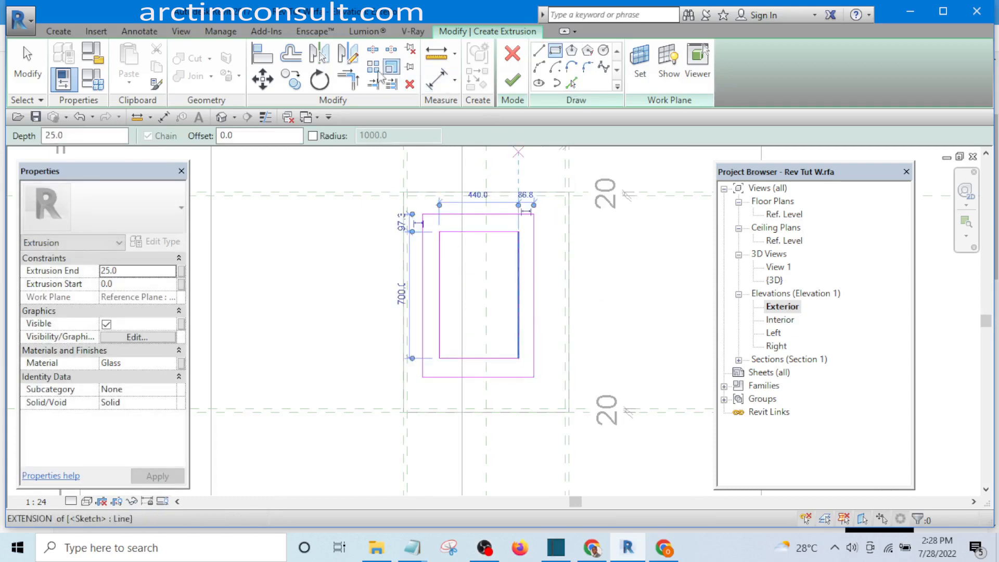
- Align the outer sketch rectangle's left line to the opening's left edge reference plane and lock the alignment
{"action": "left_click", "coordinate": [263, 53]}
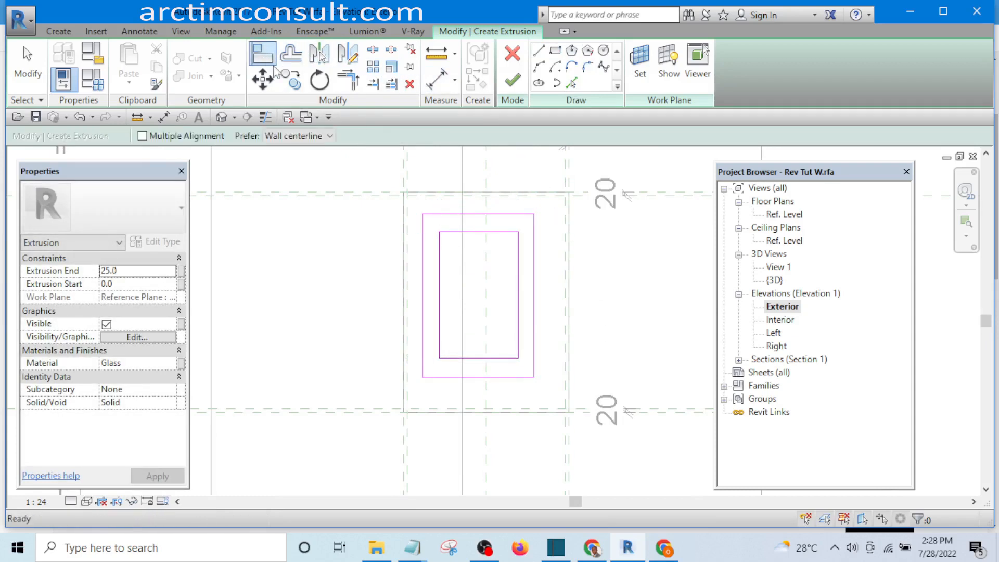
{"action": "scroll", "coordinate": [408, 196], "scroll_direction": "up", "scroll_amount": 3}
{"action": "middle_click_drag", "start_coordinate": [404, 202], "coordinate": [415, 265]}
{"action": "scroll", "coordinate": [399, 227], "scroll_direction": "up", "scroll_amount": 2}
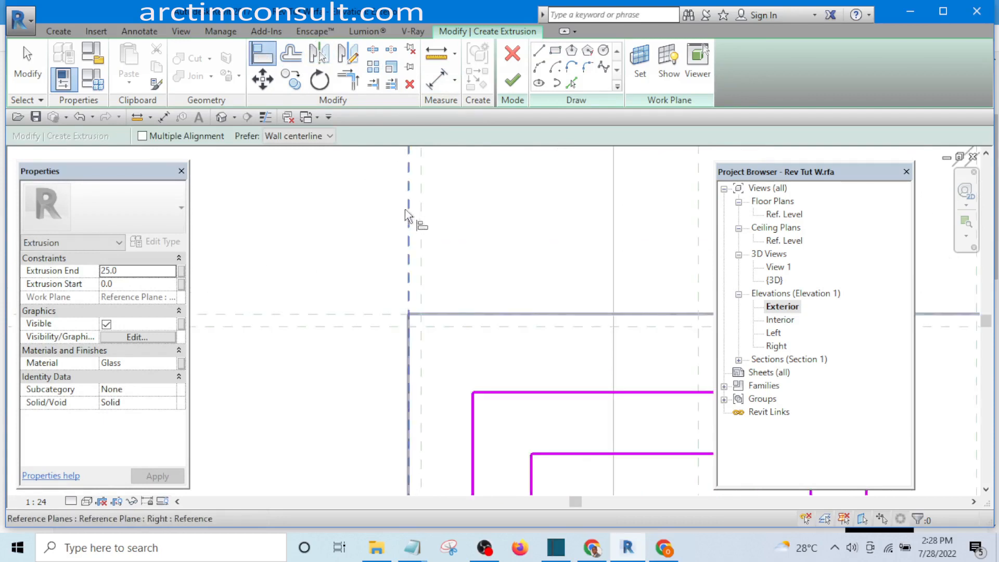
{"action": "left_click", "coordinate": [407, 212]}
{"action": "scroll", "coordinate": [407, 208], "scroll_direction": "down", "scroll_amount": 3}
{"action": "scroll", "coordinate": [422, 271], "scroll_direction": "down", "scroll_amount": 2}
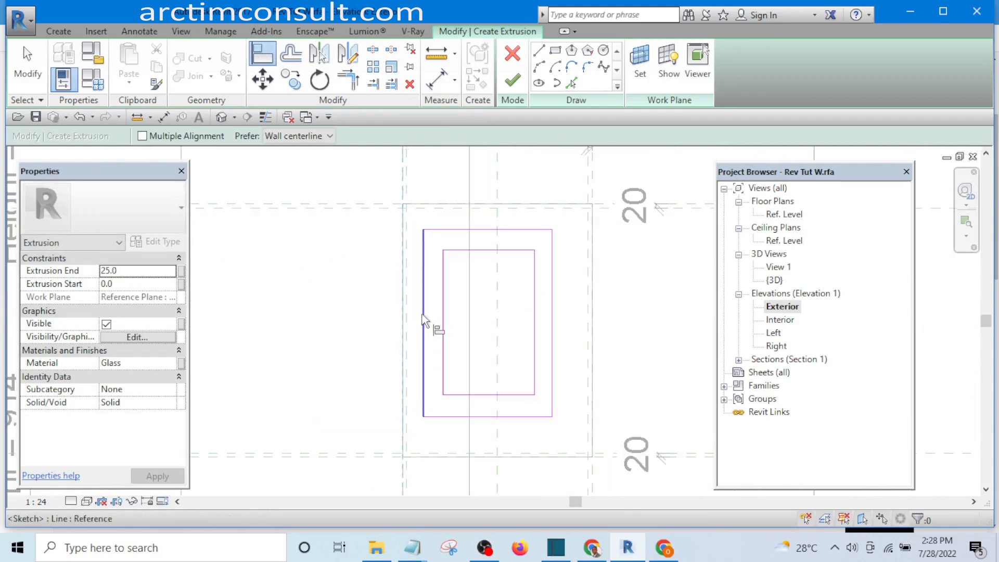
{"action": "left_click", "coordinate": [419, 341]}
- Align the outer rectangle's top line to the reference plane at the opening's head and lock it
{"action": "middle_click_drag", "start_coordinate": [435, 298], "coordinate": [431, 385]}
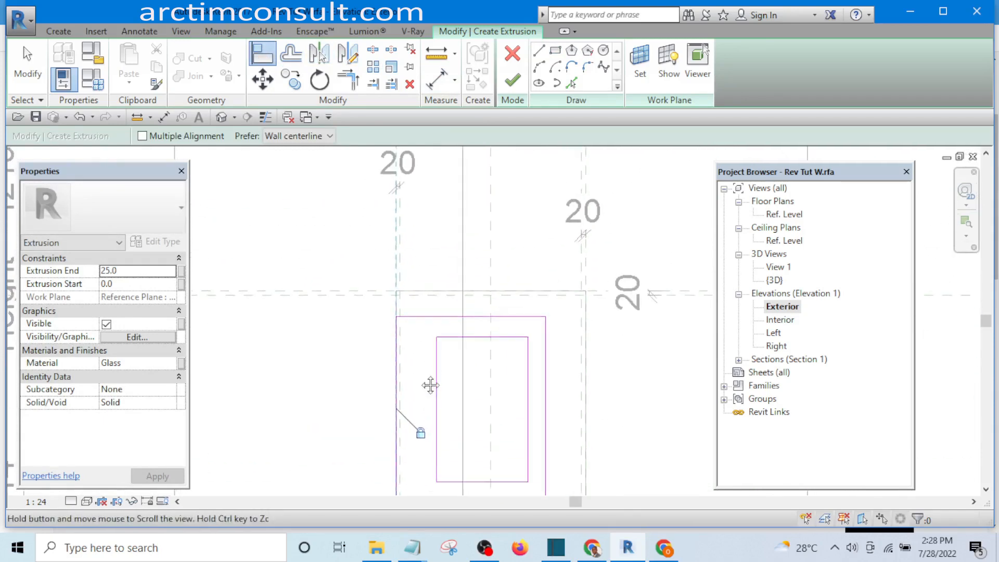
{"action": "scroll", "coordinate": [399, 330], "scroll_direction": "down", "scroll_amount": 2}
{"action": "scroll", "coordinate": [598, 316], "scroll_direction": "up", "scroll_amount": 3}
{"action": "left_click", "coordinate": [614, 302]}
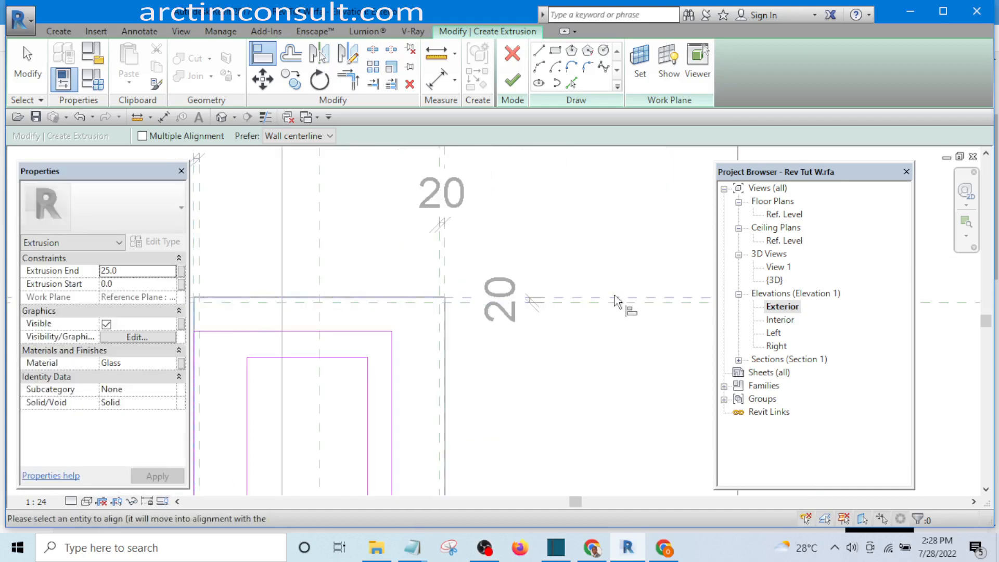
{"action": "middle_click_drag", "start_coordinate": [616, 302], "coordinate": [706, 282]}
{"action": "left_click", "coordinate": [432, 311]}
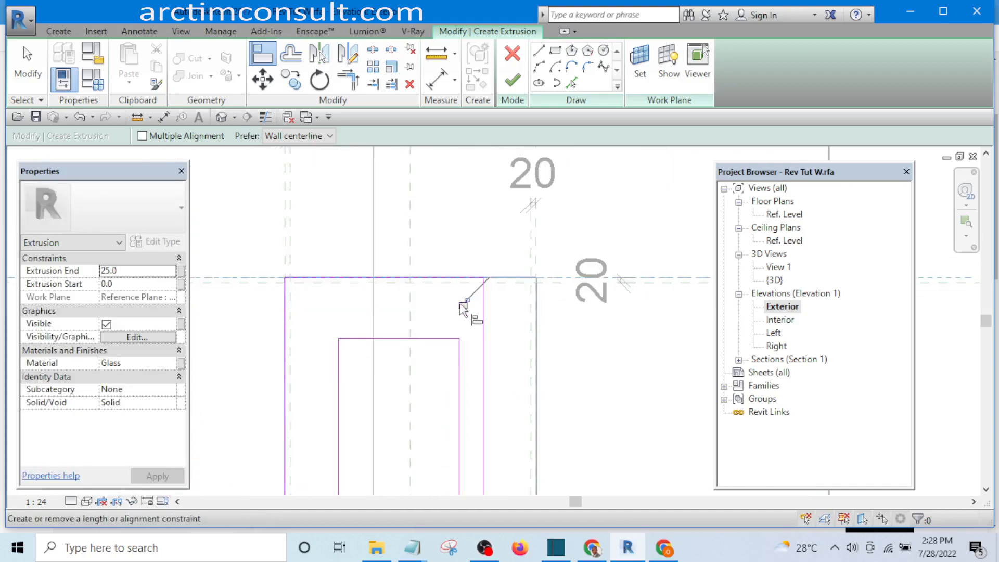
- Align the outer rectangle's right line to the opening's right edge reference plane and lock it
{"action": "scroll", "coordinate": [582, 375], "scroll_direction": "down", "scroll_amount": 3}
{"action": "scroll", "coordinate": [558, 223], "scroll_direction": "up", "scroll_amount": 4}
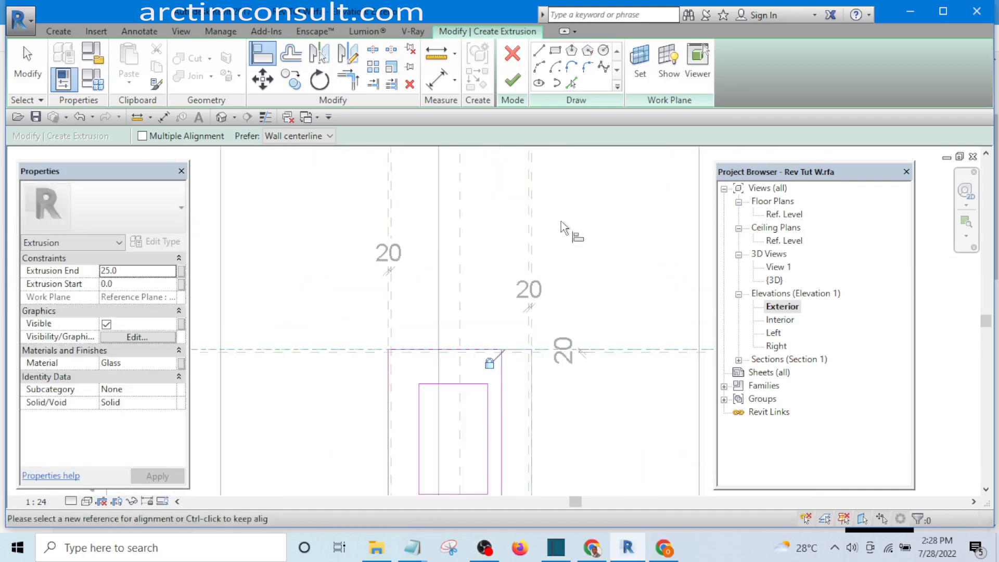
{"action": "middle_click_drag", "start_coordinate": [519, 305], "coordinate": [532, 169]}
{"action": "left_click", "coordinate": [477, 343]}
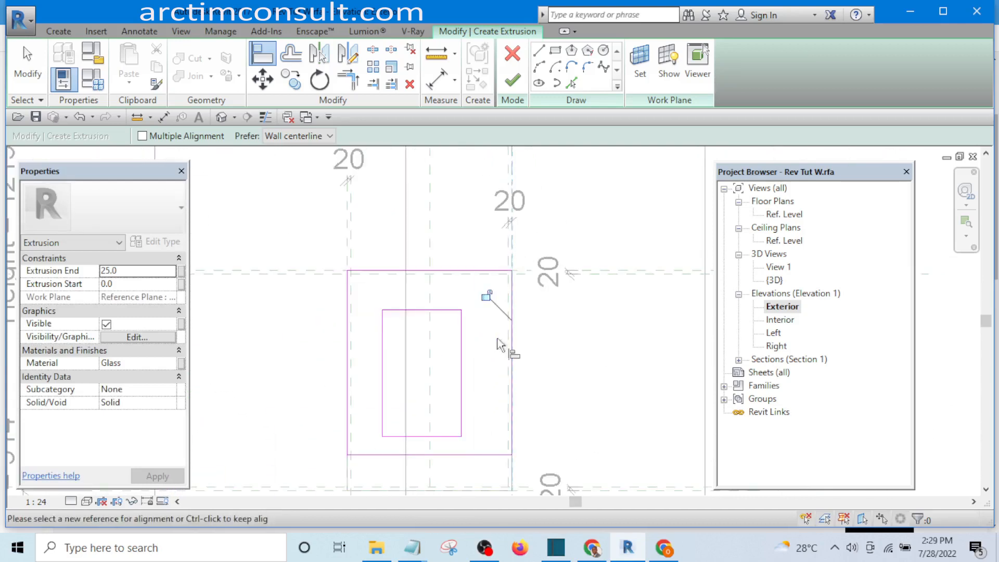
- Align the outer rectangle's bottom line to the Sill reference plane and lock it
{"action": "scroll", "coordinate": [614, 357], "scroll_direction": "down", "scroll_amount": 4}
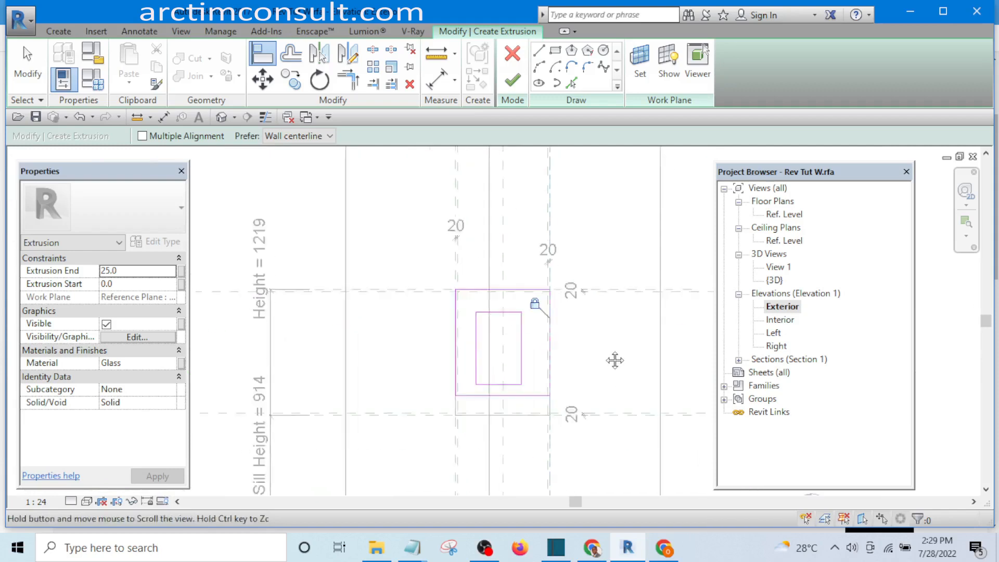
{"action": "scroll", "coordinate": [582, 325], "scroll_direction": "up", "scroll_amount": 6}
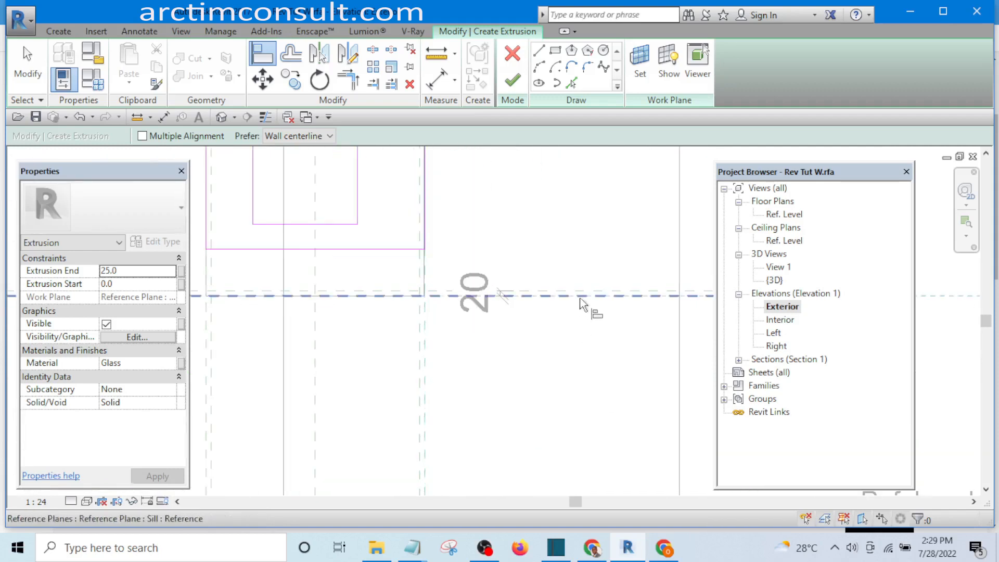
{"action": "left_click", "coordinate": [586, 297]}
{"action": "scroll", "coordinate": [515, 292], "scroll_direction": "down", "scroll_amount": 2}
{"action": "left_click", "coordinate": [443, 275]}
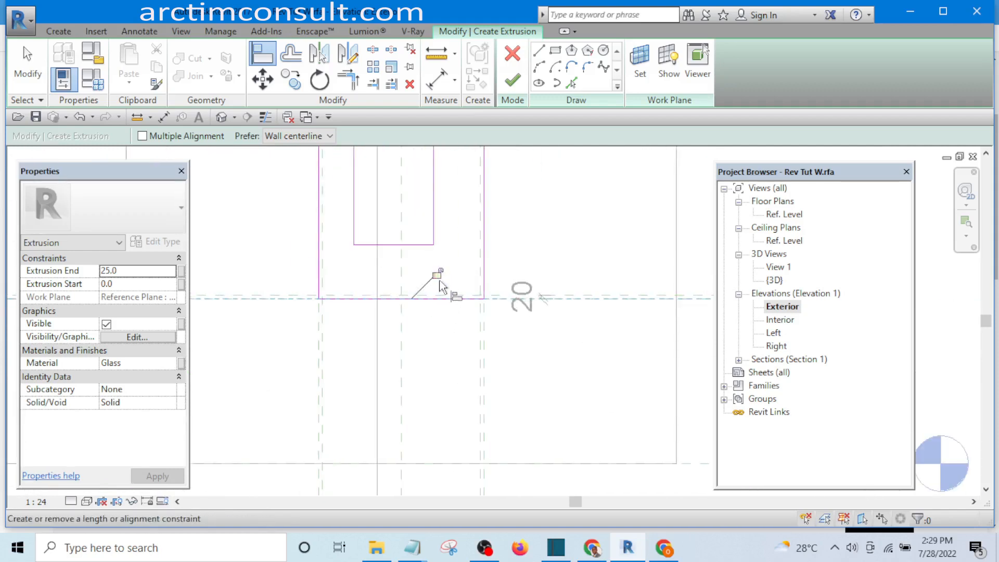
- Align the inner rectangle's bottom line to the lower inner horizontal reference plane and lock it
{"action": "middle_click_drag", "start_coordinate": [543, 262], "coordinate": [568, 390]}
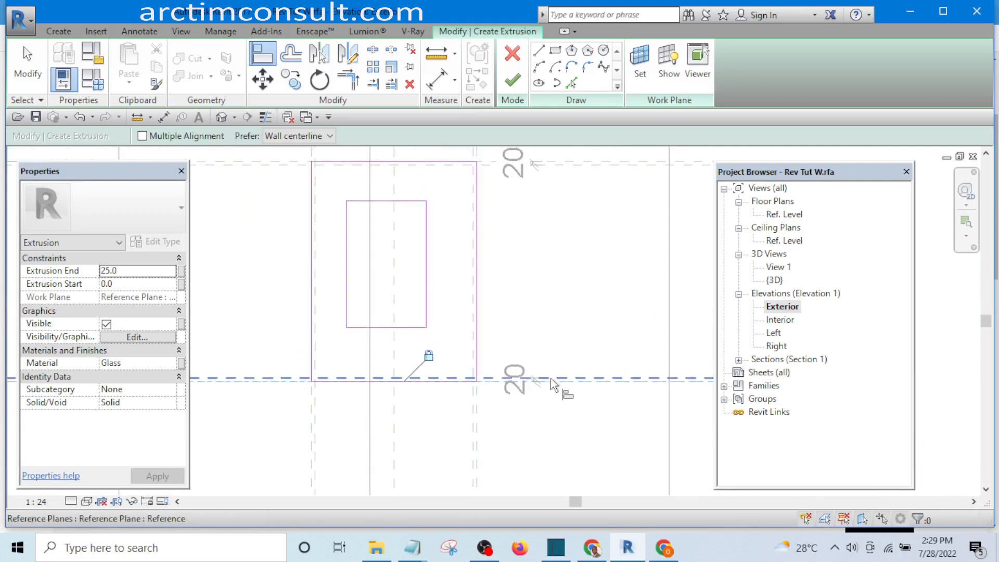
{"action": "scroll", "coordinate": [573, 375], "scroll_direction": "up", "scroll_amount": 3}
{"action": "scroll", "coordinate": [515, 367], "scroll_direction": "down", "scroll_amount": 3}
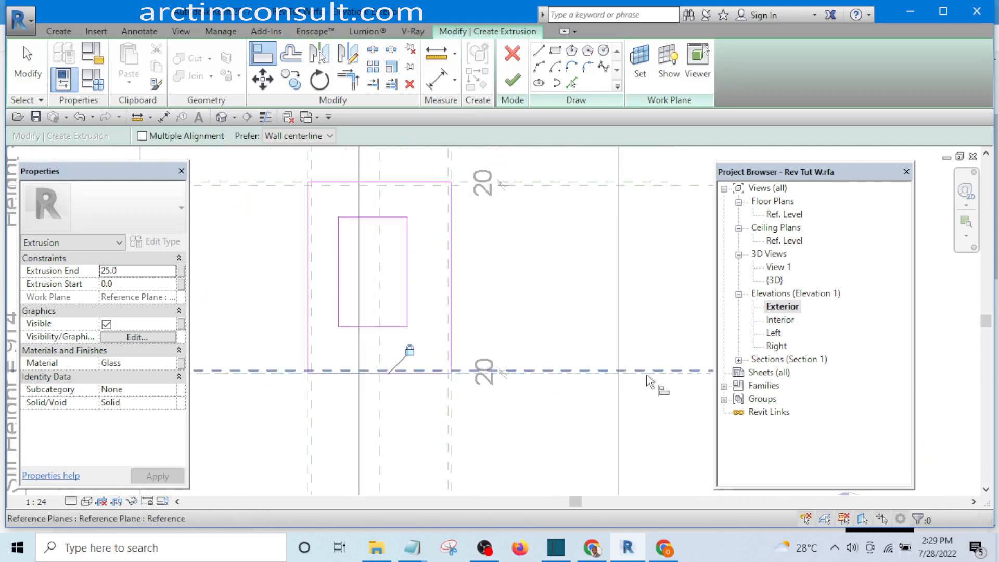
{"action": "scroll", "coordinate": [622, 367], "scroll_direction": "up", "scroll_amount": 3}
{"action": "left_click", "coordinate": [661, 370]}
{"action": "scroll", "coordinate": [604, 357], "scroll_direction": "down", "scroll_amount": 3}
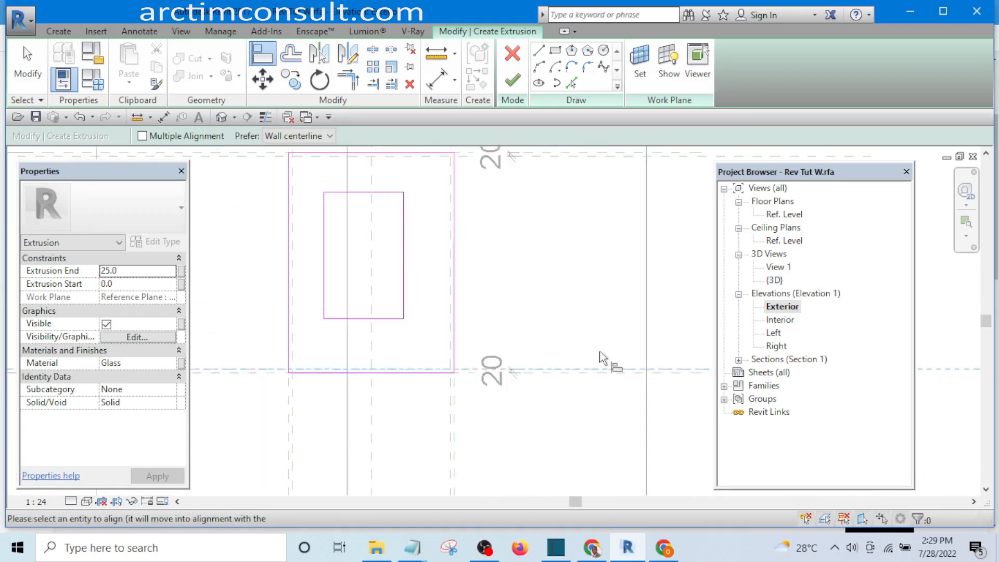
{"action": "scroll", "coordinate": [484, 364], "scroll_direction": "up", "scroll_amount": 2}
{"action": "left_click", "coordinate": [360, 314]}
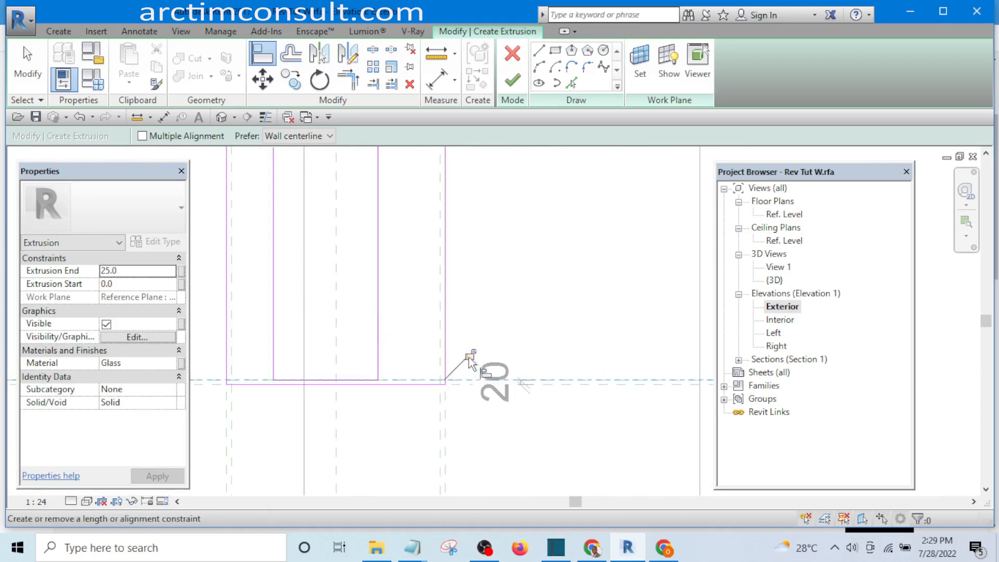
- Align the inner rectangle's right line to the inner right vertical reference plane and lock it
{"action": "scroll", "coordinate": [559, 271], "scroll_direction": "down", "scroll_amount": 3}
{"action": "scroll", "coordinate": [505, 365], "scroll_direction": "up", "scroll_amount": 3}
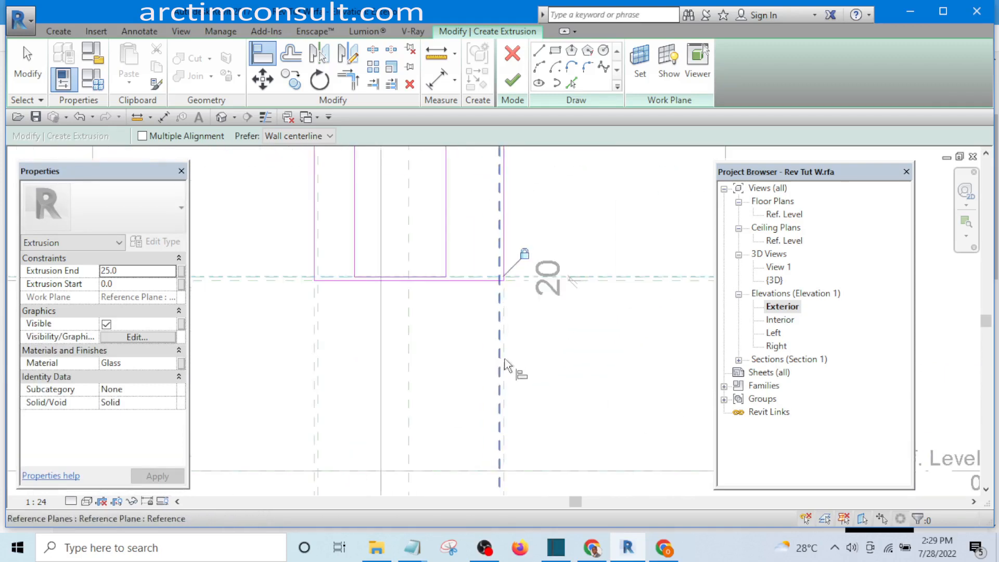
{"action": "left_click", "coordinate": [503, 362]}
{"action": "scroll", "coordinate": [489, 312], "scroll_direction": "down", "scroll_amount": 2}
{"action": "left_click", "coordinate": [468, 266]}
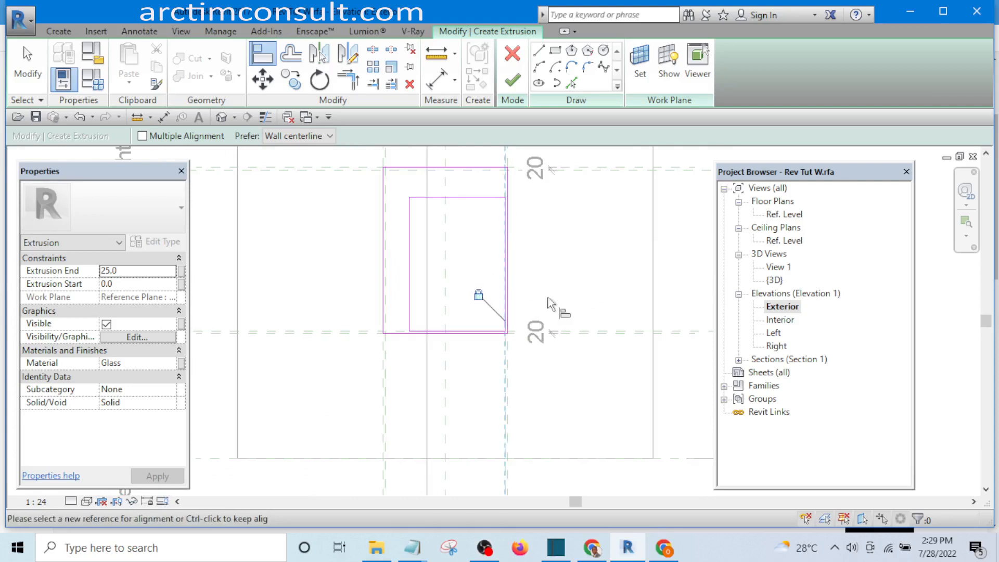
- Align the inner rectangle's left line to the inner left vertical reference plane and lock it
{"action": "scroll", "coordinate": [383, 376], "scroll_direction": "up", "scroll_amount": 4}
{"action": "left_click", "coordinate": [383, 380]}
{"action": "scroll", "coordinate": [427, 403], "scroll_direction": "down", "scroll_amount": 2}
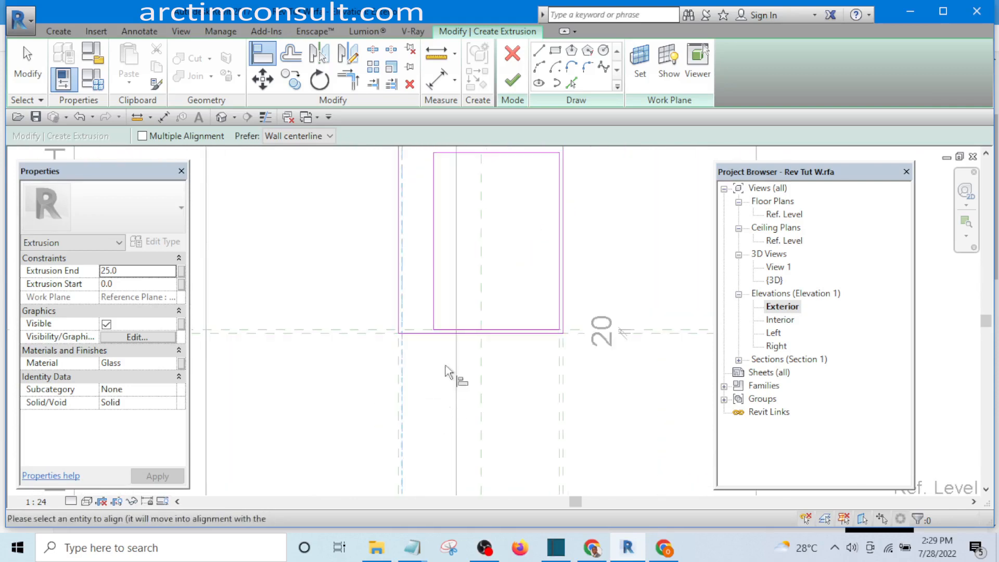
{"action": "scroll", "coordinate": [445, 371], "scroll_direction": "up", "scroll_amount": 3}
{"action": "left_click", "coordinate": [431, 286]}
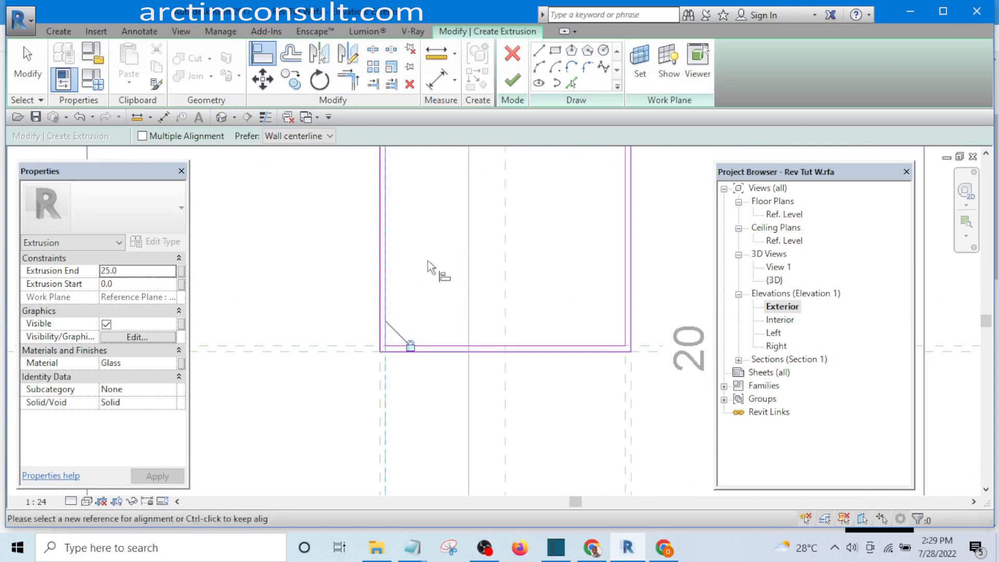
- Align the inner rectangle's top line to the upper inner horizontal reference plane, lock it and end the Align command
{"action": "scroll", "coordinate": [430, 258], "scroll_direction": "down", "scroll_amount": 3}
{"action": "middle_click_drag", "start_coordinate": [436, 253], "coordinate": [441, 413]}
{"action": "scroll", "coordinate": [575, 359], "scroll_direction": "up", "scroll_amount": 2}
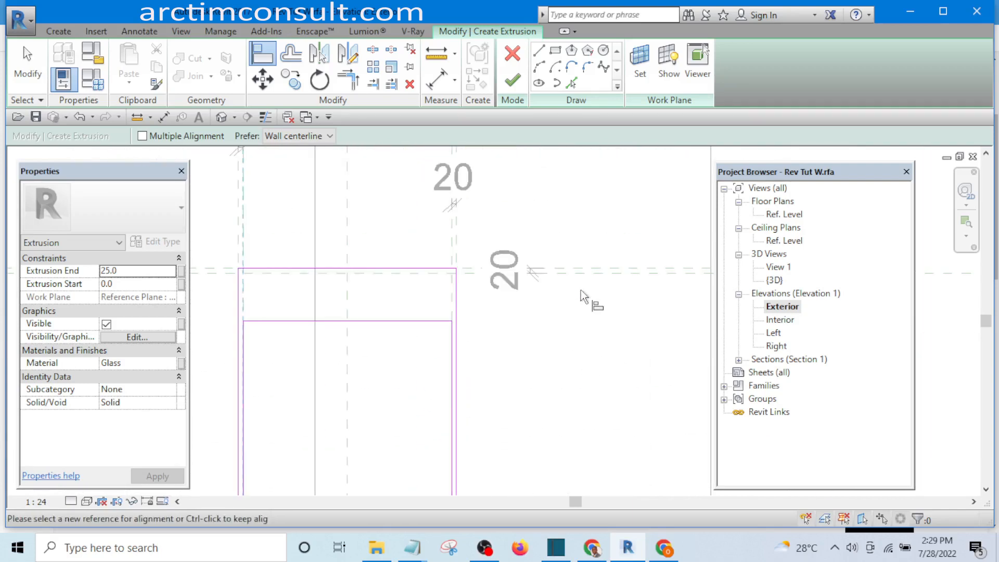
{"action": "scroll", "coordinate": [581, 290], "scroll_direction": "up", "scroll_amount": 1}
{"action": "left_click", "coordinate": [585, 275]}
{"action": "left_click", "coordinate": [388, 326]}
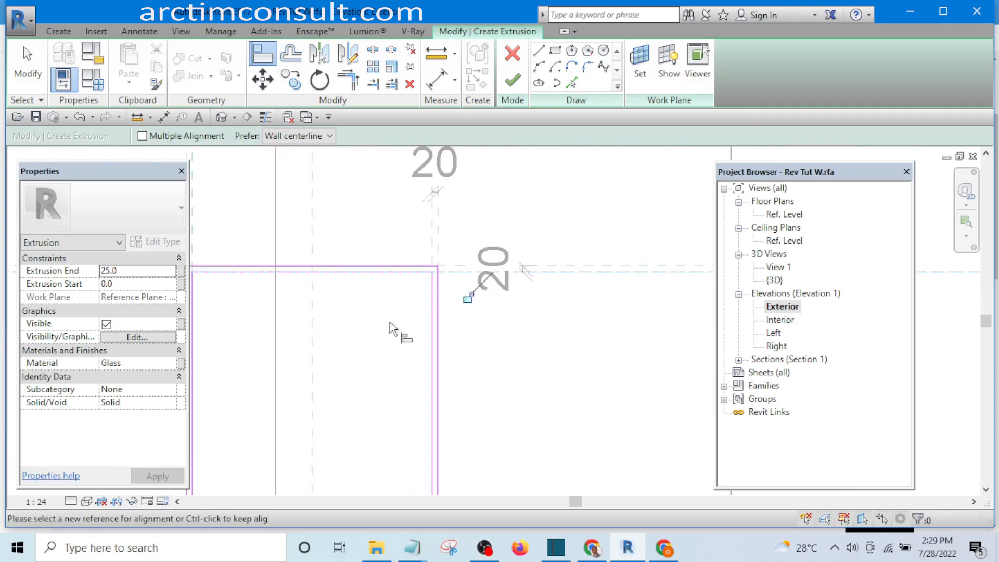
{"action": "scroll", "coordinate": [536, 325], "scroll_direction": "down", "scroll_amount": 6}
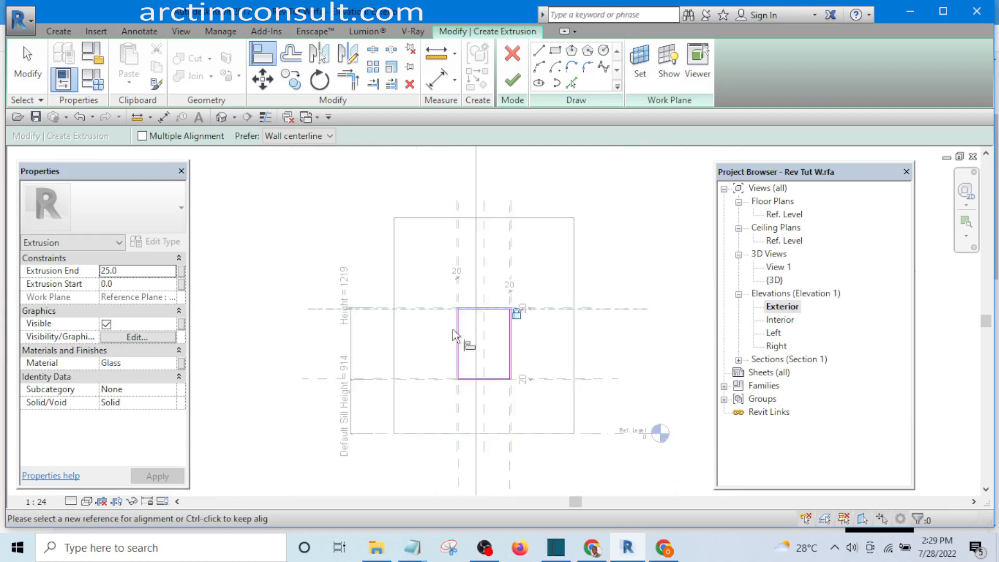
{"action": "key", "text": "Escape"}
{"action": "scroll", "coordinate": [497, 388], "scroll_direction": "up", "scroll_amount": 1}
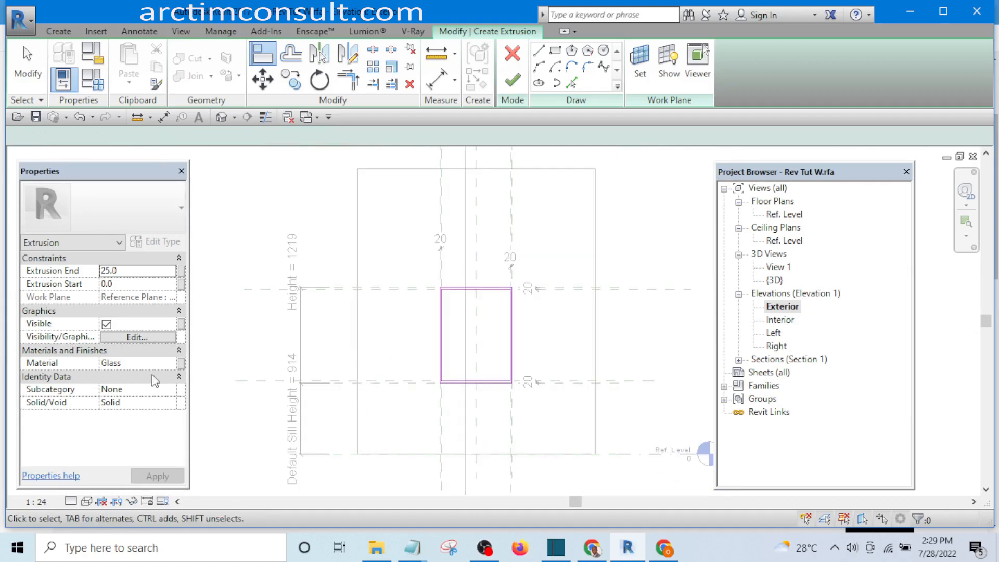
- Duplicate the Default Wall material as "Window frame" and assign it to the extrusion
{"action": "left_click", "coordinate": [171, 364]}
{"action": "left_click", "coordinate": [171, 362]}
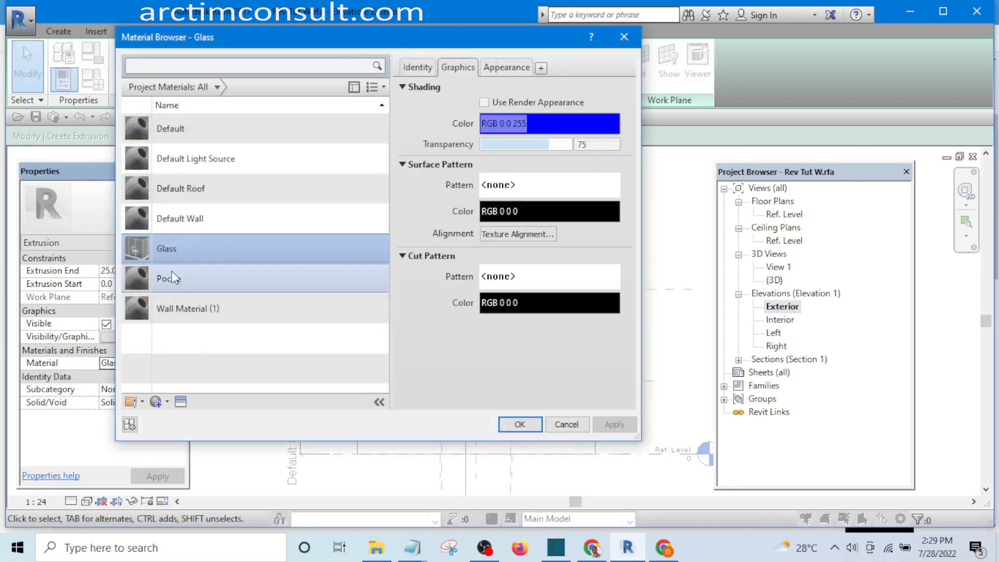
{"action": "right_click", "coordinate": [168, 213]}
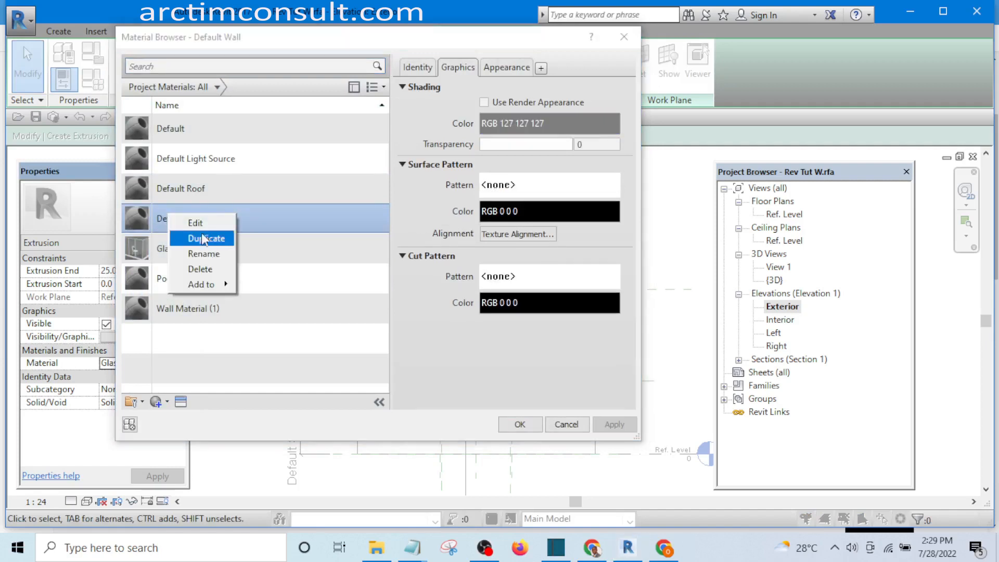
{"action": "left_click", "coordinate": [207, 239]}
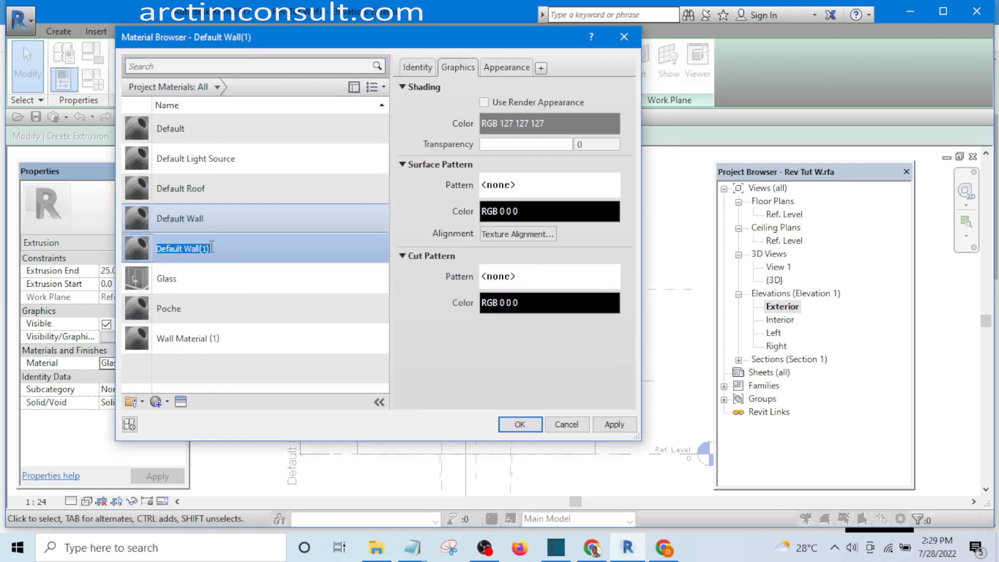
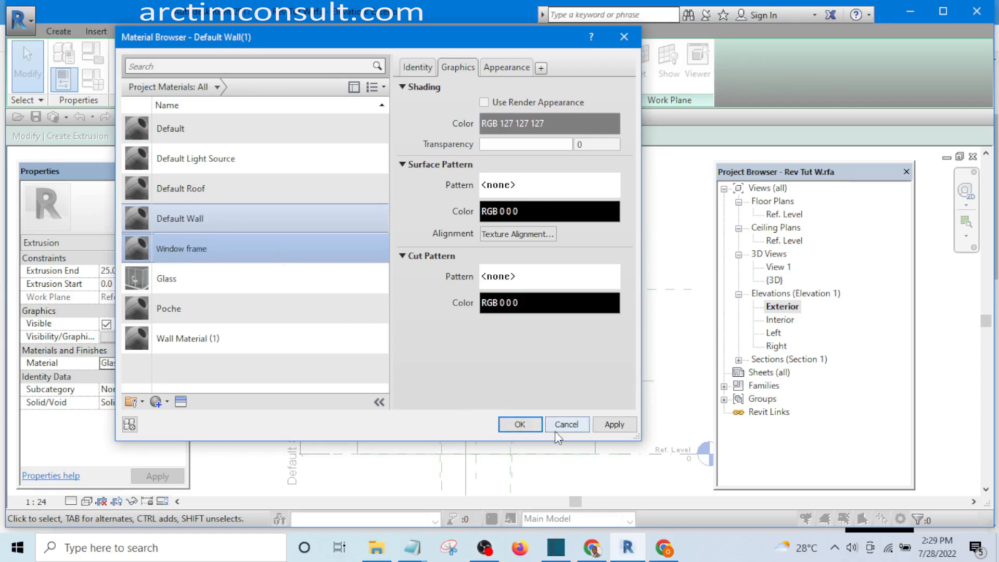
{"action": "left_click", "coordinate": [520, 424]}
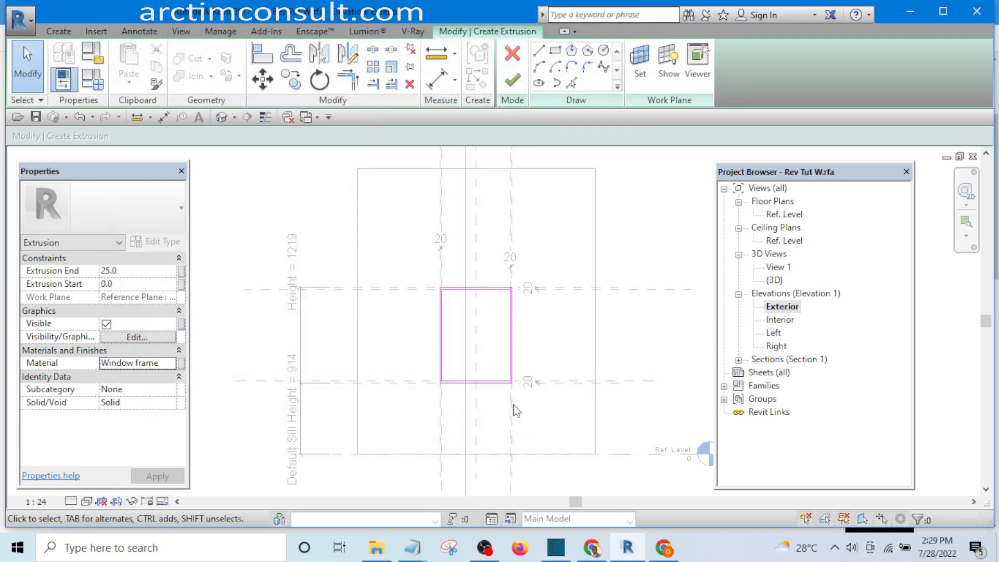
- Set the extrusion end to 150 and finish the frame extrusion
{"action": "left_click", "coordinate": [126, 271]}
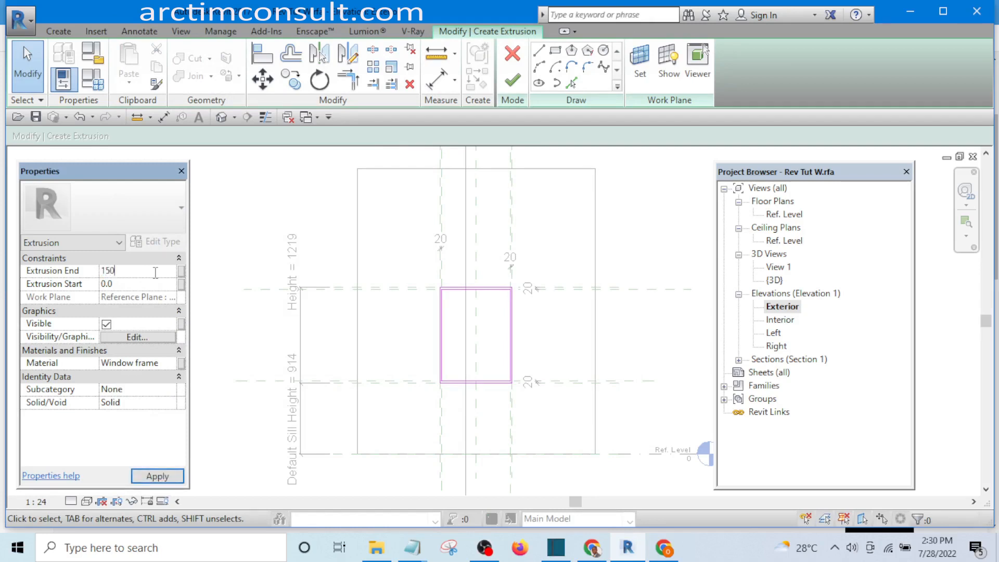
{"action": "left_click", "coordinate": [160, 475]}
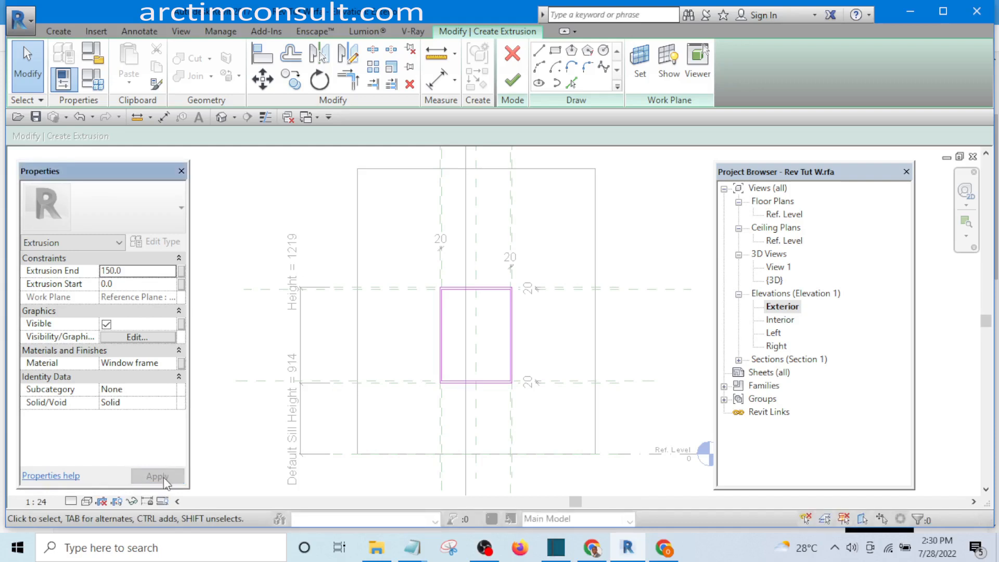
{"action": "left_click", "coordinate": [513, 81]}
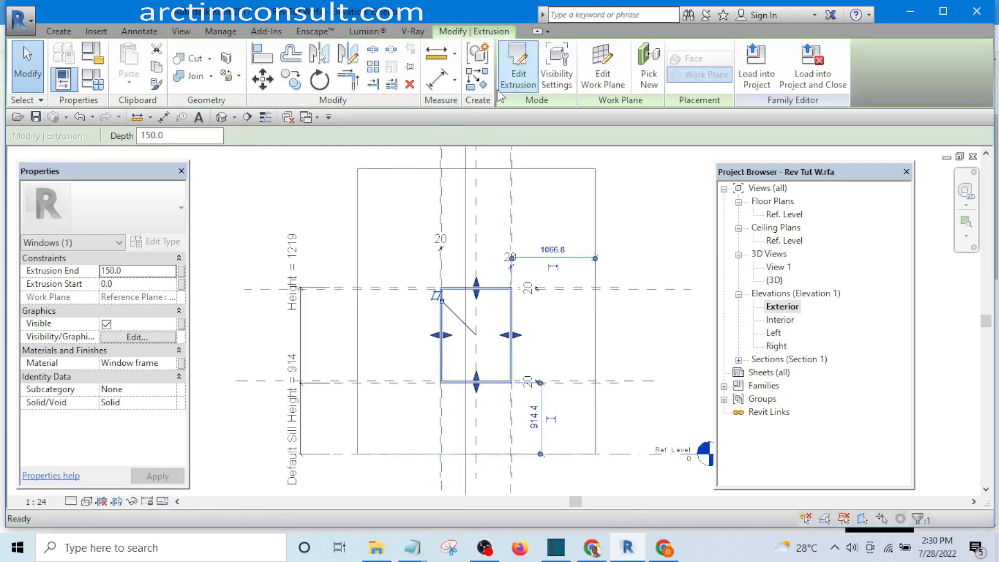
- Open the 3D view and set the Window frame material's shading colour to RGB 243 243 243
{"action": "left_click", "coordinate": [222, 117]}
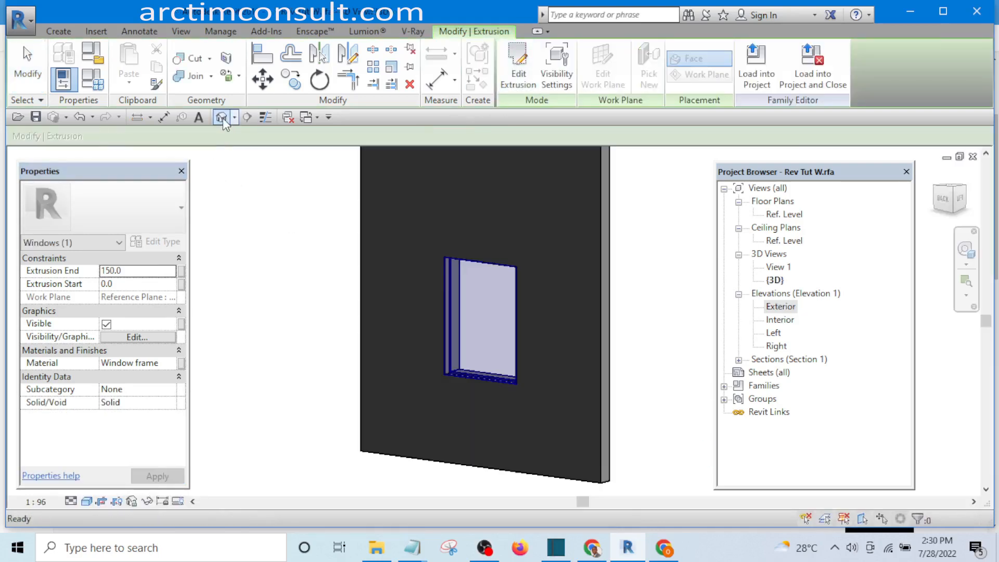
{"action": "key", "text": "Escape"}
{"action": "mouse_move", "coordinate": [677, 401]}
{"action": "middle_mouse_down", "text": "shift"}
{"action": "mouse_move", "coordinate": [668, 430]}
{"action": "mouse_move", "coordinate": [390, 383]}
{"action": "mouse_move", "coordinate": [437, 373]}
{"action": "mouse_move", "coordinate": [686, 394]}
{"action": "mouse_move", "coordinate": [524, 408]}
{"action": "mouse_move", "coordinate": [484, 381]}
{"action": "mouse_move", "coordinate": [576, 408]}
{"action": "mouse_move", "coordinate": [451, 426]}
{"action": "mouse_move", "coordinate": [393, 402]}
{"action": "mouse_move", "coordinate": [484, 405]}
{"action": "mouse_move", "coordinate": [558, 360]}
{"action": "mouse_move", "coordinate": [528, 445]}
{"action": "middle_mouse_up", "text": "shift"}
{"action": "scroll", "coordinate": [495, 286], "scroll_direction": "up", "scroll_amount": 5}
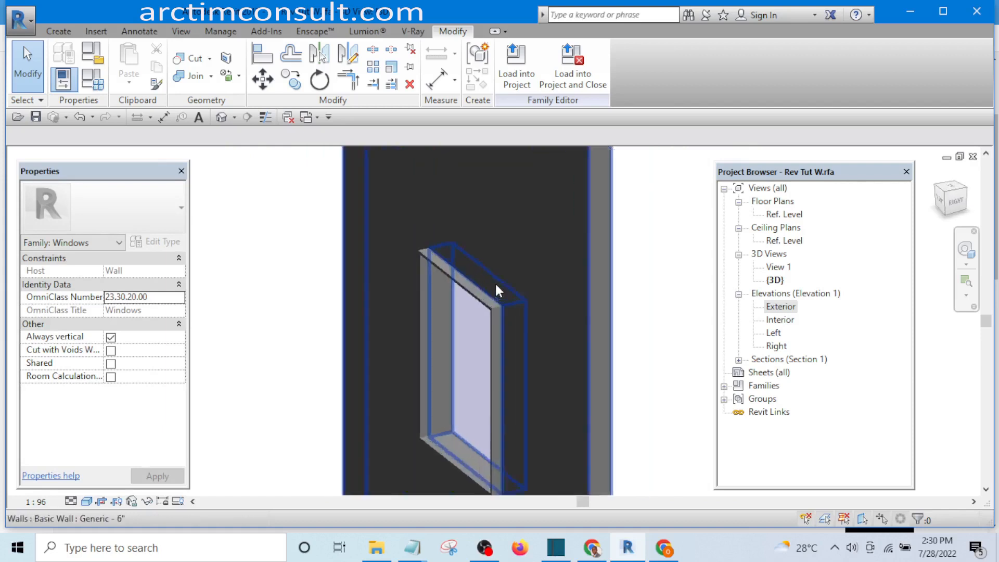
{"action": "left_click", "coordinate": [488, 341]}
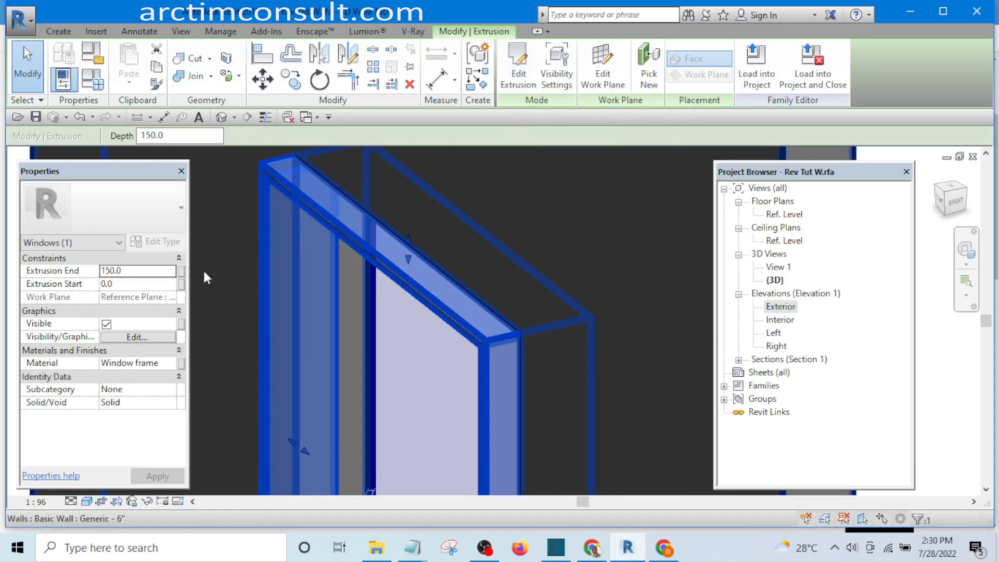
{"action": "left_click", "coordinate": [168, 363]}
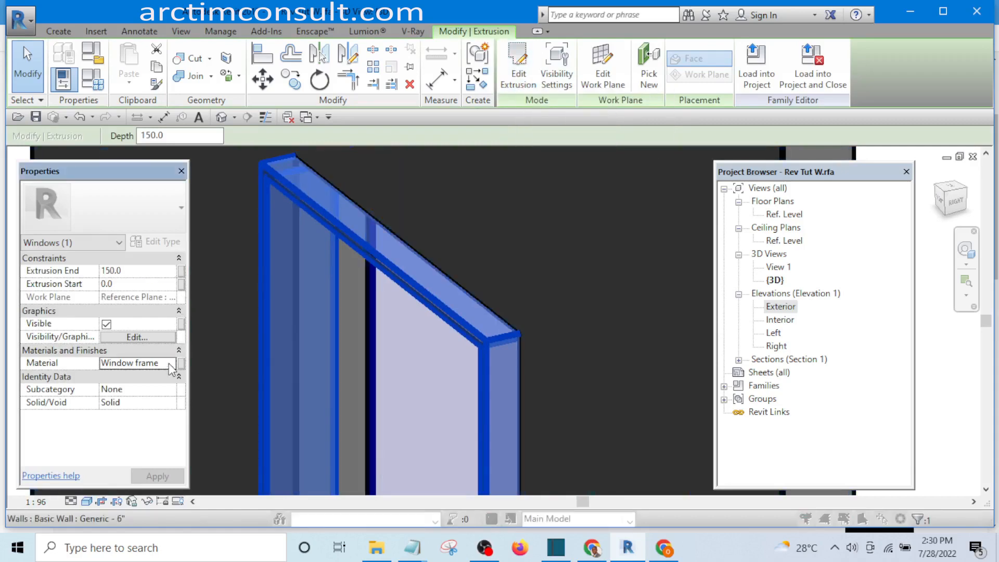
{"action": "left_click", "coordinate": [169, 363]}
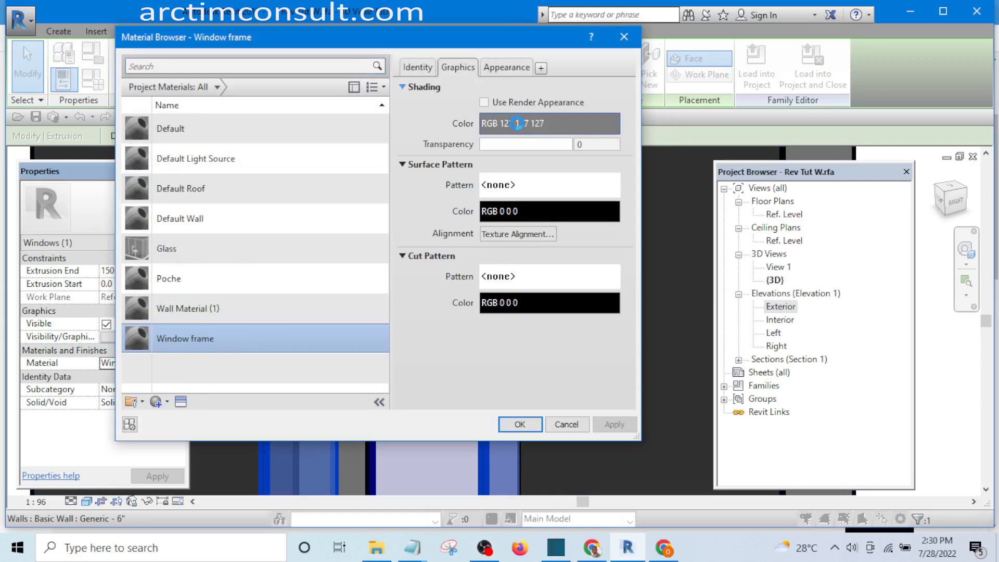
{"action": "left_click", "coordinate": [517, 122]}
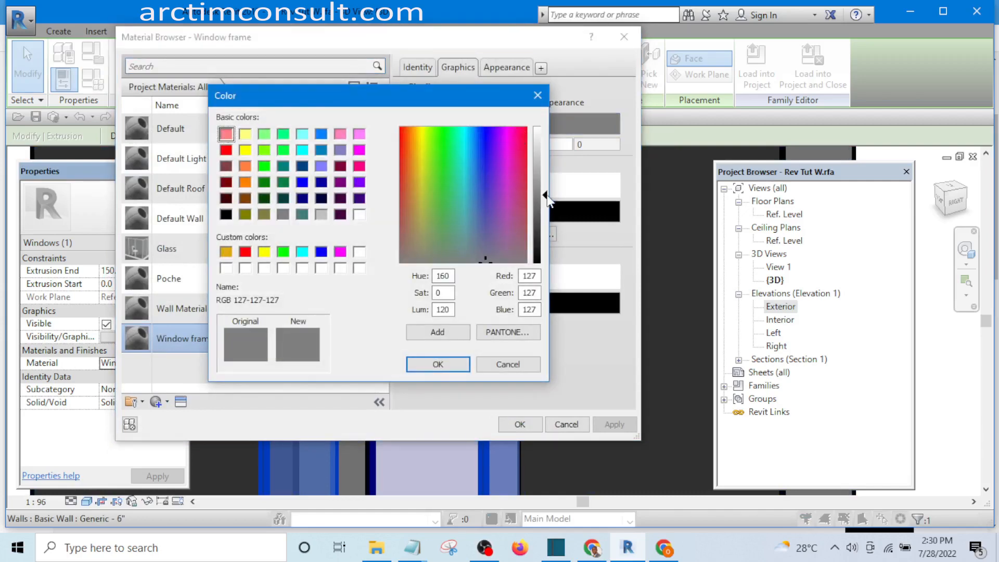
{"action": "left_click_drag", "start_coordinate": [548, 198], "coordinate": [545, 151]}
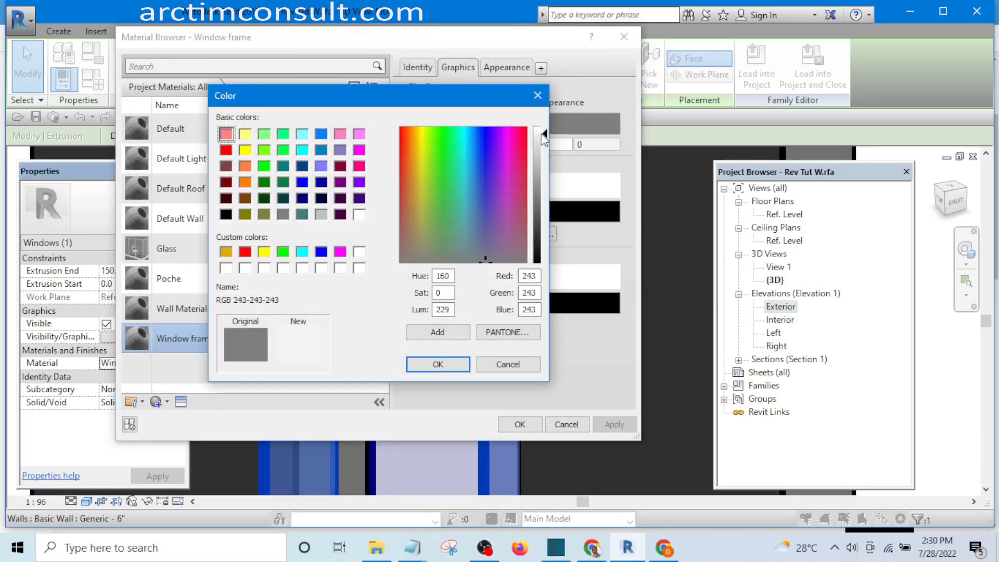
{"action": "left_click", "coordinate": [459, 365]}
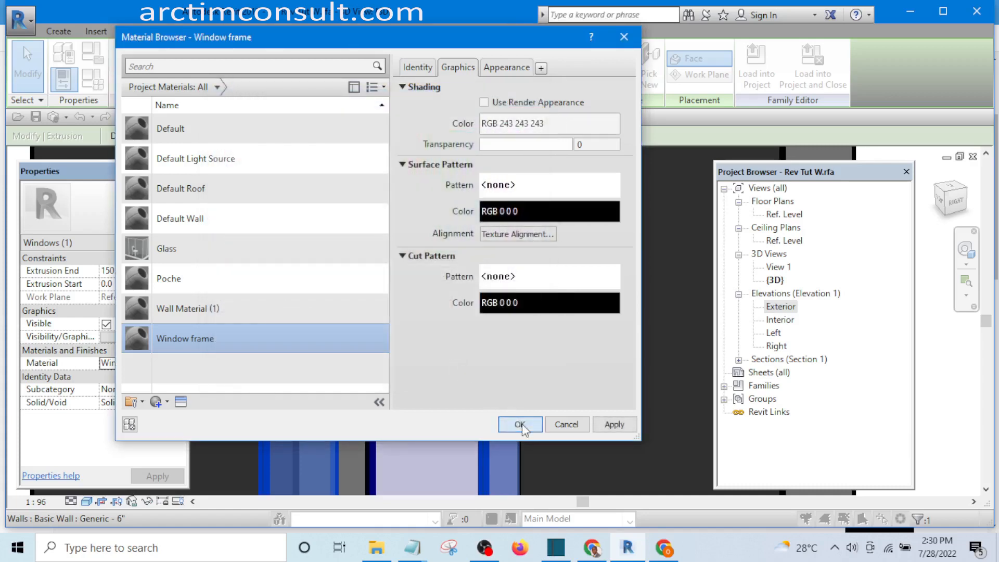
{"action": "left_click", "coordinate": [520, 424]}
- Examine from several sides in the 3D view how the frame extrusion sits within the wall thickness
{"action": "scroll", "coordinate": [489, 320], "scroll_direction": "down", "scroll_amount": 5}
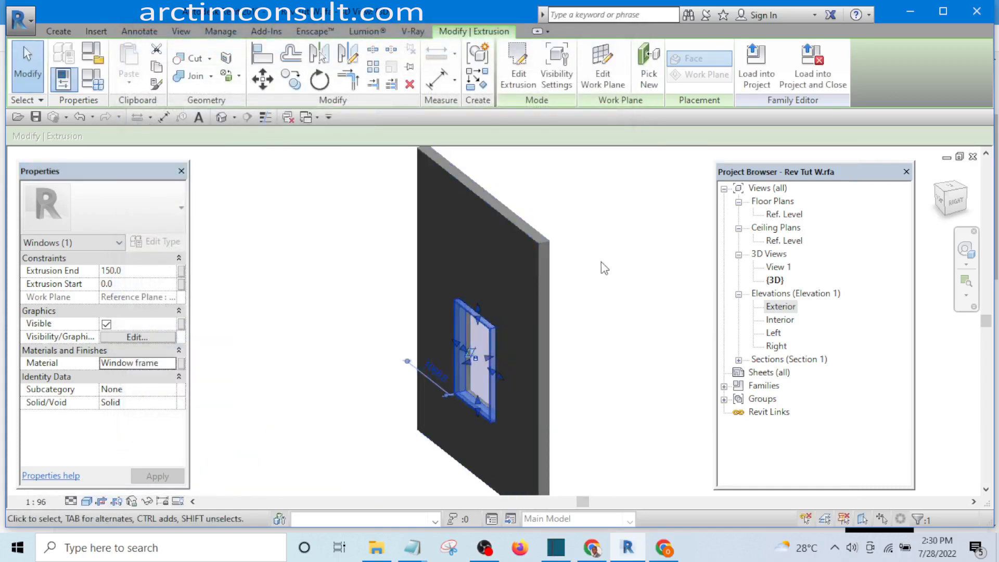
{"action": "left_click", "coordinate": [621, 307]}
{"action": "middle_click_drag", "start_coordinate": [618, 356], "coordinate": [481, 324], "text": "shift"}
{"action": "scroll", "coordinate": [481, 318], "scroll_direction": "up", "scroll_amount": 3}
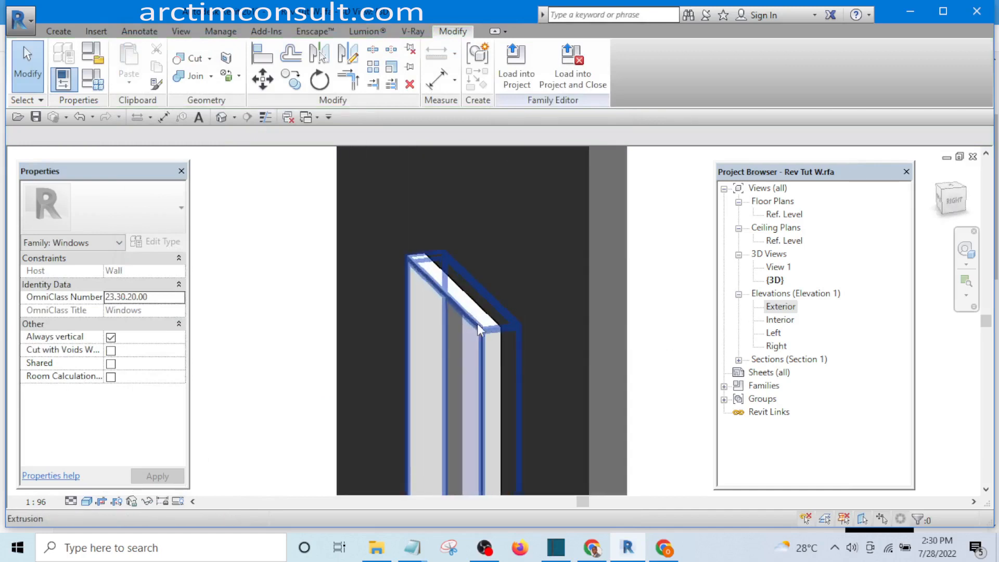
{"action": "left_click", "coordinate": [494, 330]}
{"action": "scroll", "coordinate": [474, 305], "scroll_direction": "down", "scroll_amount": 3}
{"action": "scroll", "coordinate": [471, 306], "scroll_direction": "down", "scroll_amount": 1}
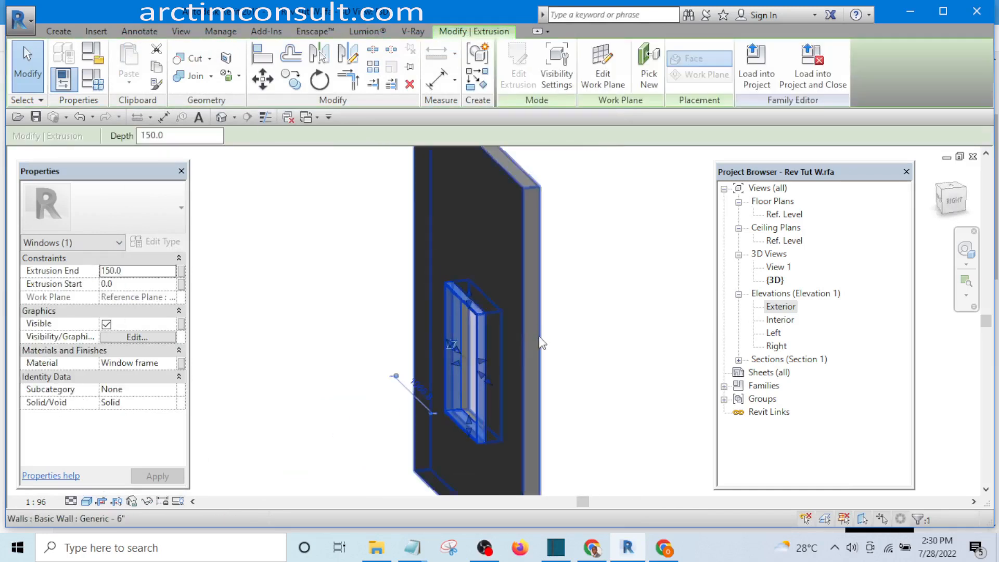
{"action": "scroll", "coordinate": [488, 366], "scroll_direction": "up", "scroll_amount": 4}
{"action": "scroll", "coordinate": [480, 321], "scroll_direction": "down", "scroll_amount": 2}
{"action": "scroll", "coordinate": [482, 327], "scroll_direction": "down", "scroll_amount": 2}
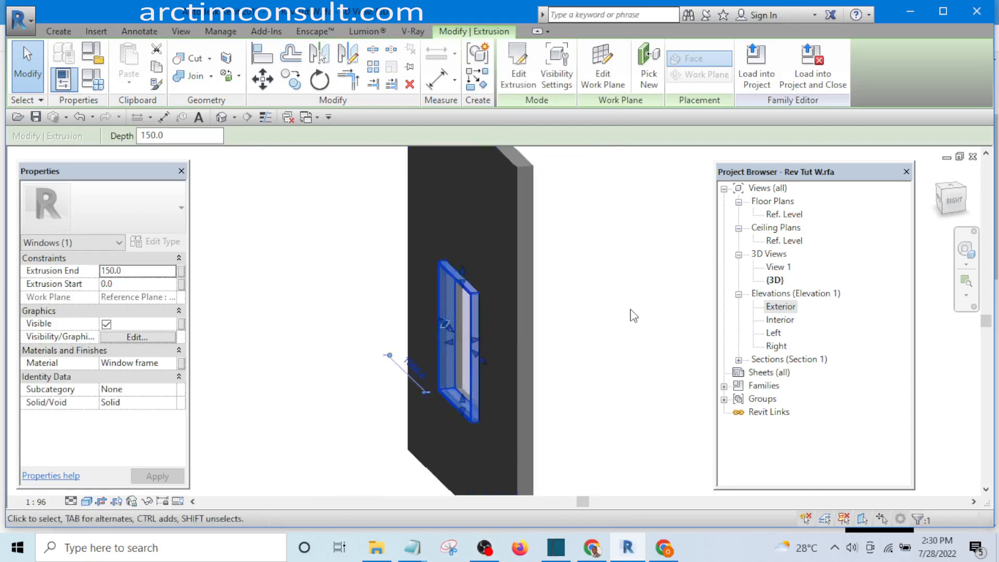
{"action": "left_click", "coordinate": [619, 330]}
{"action": "middle_click_drag", "start_coordinate": [620, 330], "coordinate": [494, 333], "text": "shift"}
{"action": "scroll", "coordinate": [425, 307], "scroll_direction": "up", "scroll_amount": 3}
{"action": "left_click", "coordinate": [473, 295]}
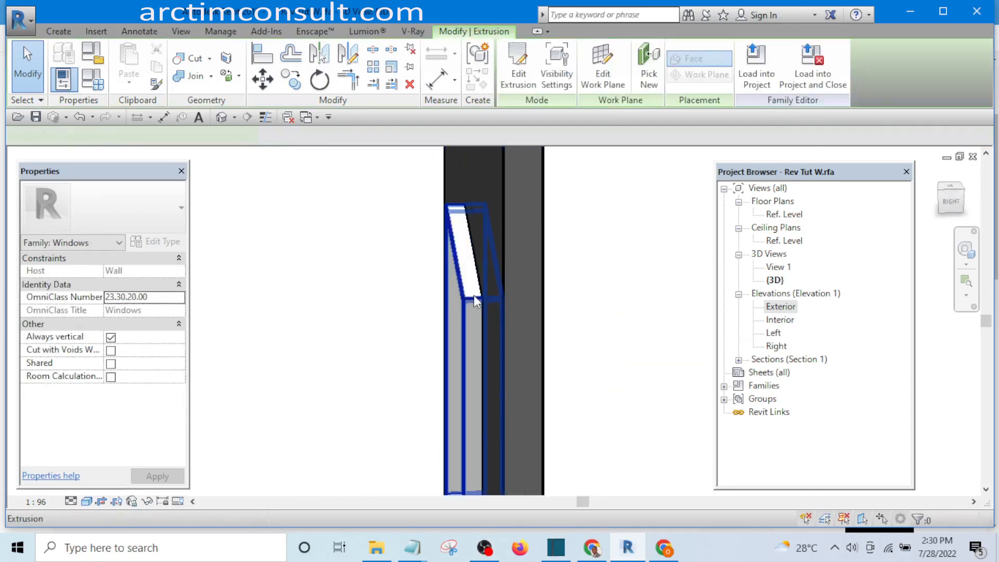
{"action": "middle_click_drag", "start_coordinate": [572, 333], "coordinate": [552, 372], "text": "shift"}
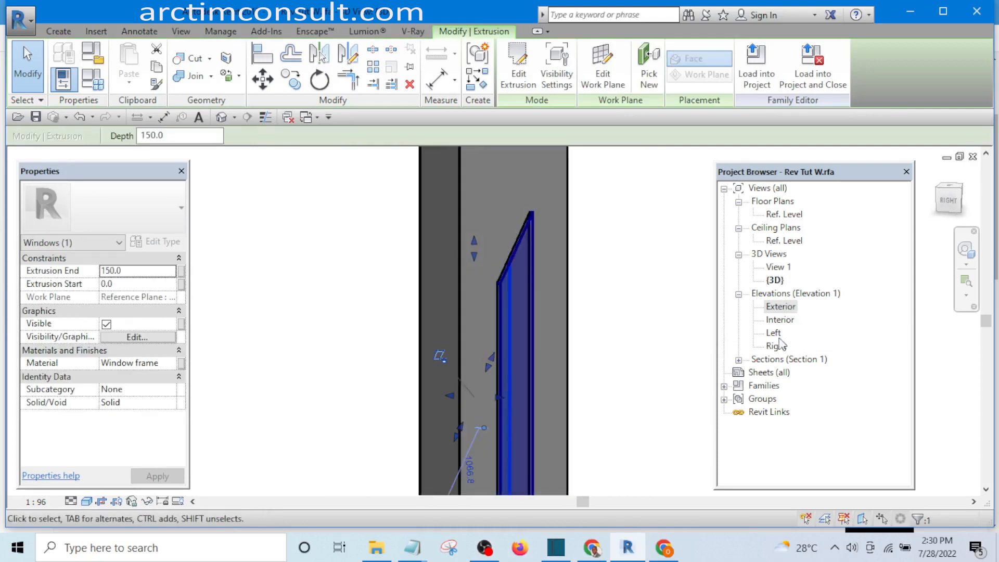
- Open Section 1 and stretch the frame extrusion to the wall's left face, giving an extrusion start of -76.2
{"action": "left_click", "coordinate": [739, 360]}
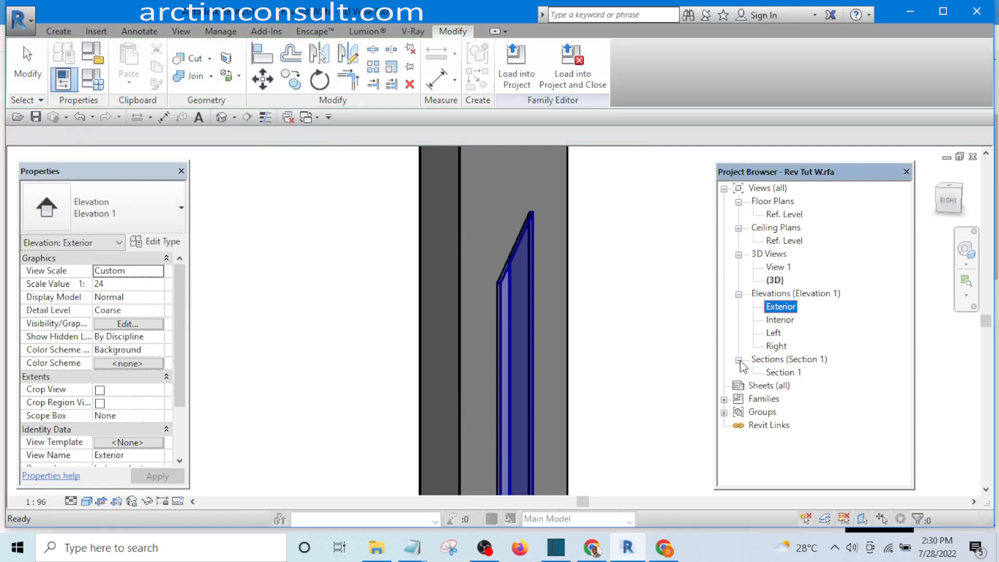
{"action": "double_click", "coordinate": [782, 373]}
{"action": "scroll", "coordinate": [464, 363], "scroll_direction": "up", "scroll_amount": 6}
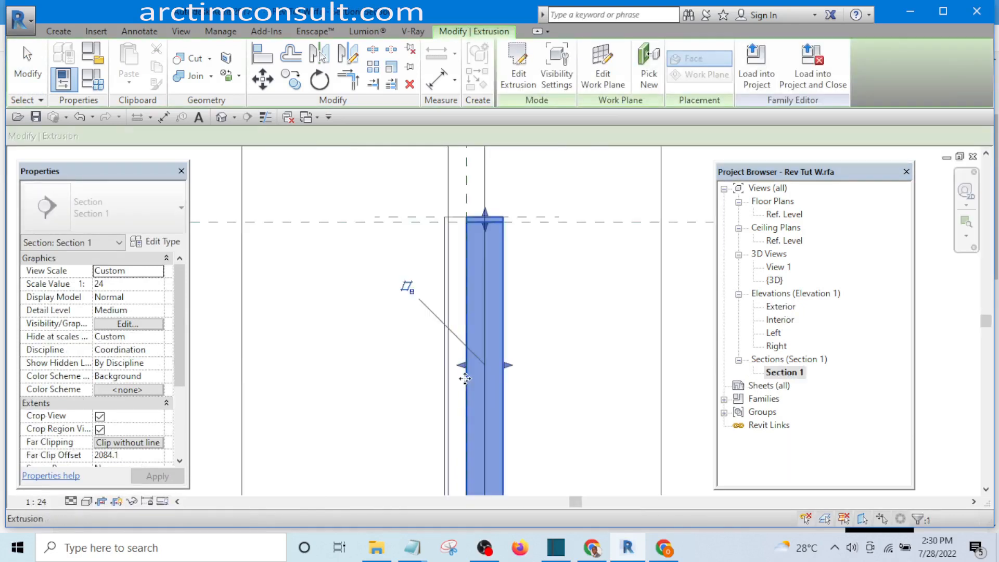
{"action": "left_click_drag", "start_coordinate": [465, 359], "coordinate": [442, 363]}
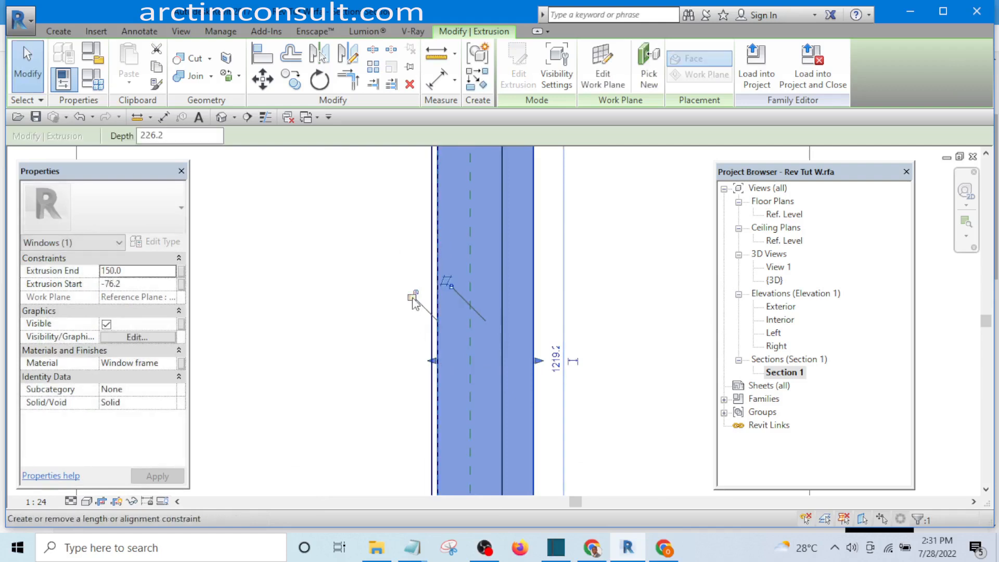
{"action": "left_click", "coordinate": [379, 344]}
{"action": "scroll", "coordinate": [504, 410], "scroll_direction": "down", "scroll_amount": 4}
{"action": "scroll", "coordinate": [510, 401], "scroll_direction": "up", "scroll_amount": 1}
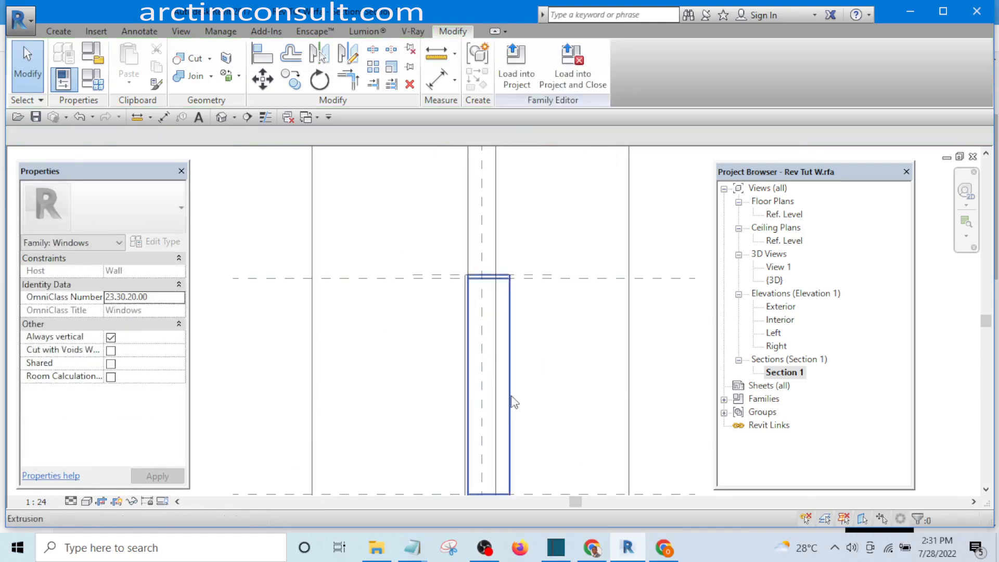
- Shorten the projecting right side of the frame extrusion so it ends closer to the wall's right face
{"action": "scroll", "coordinate": [486, 349], "scroll_direction": "down", "scroll_amount": 2}
{"action": "scroll", "coordinate": [496, 338], "scroll_direction": "up", "scroll_amount": 3}
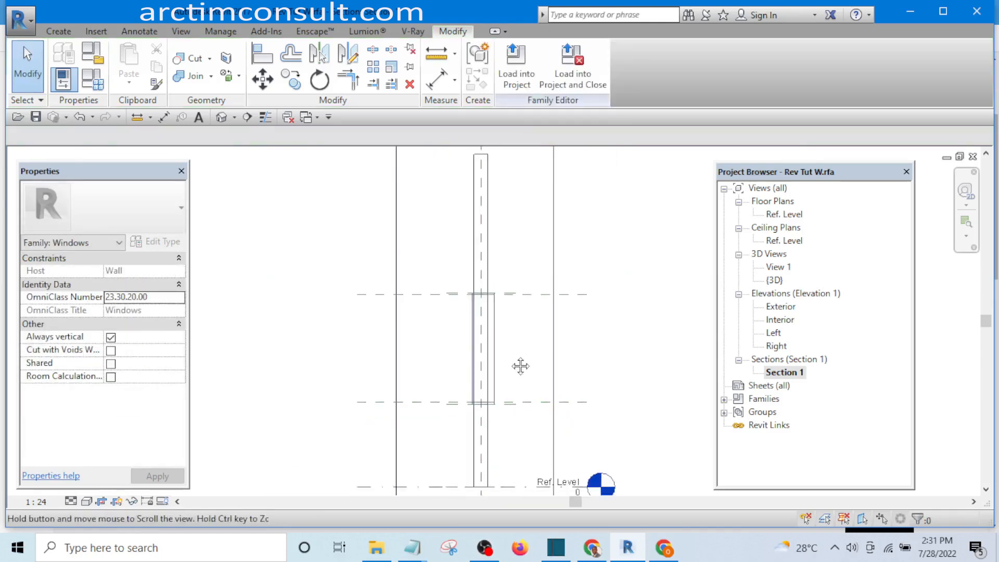
{"action": "left_click", "coordinate": [496, 347]}
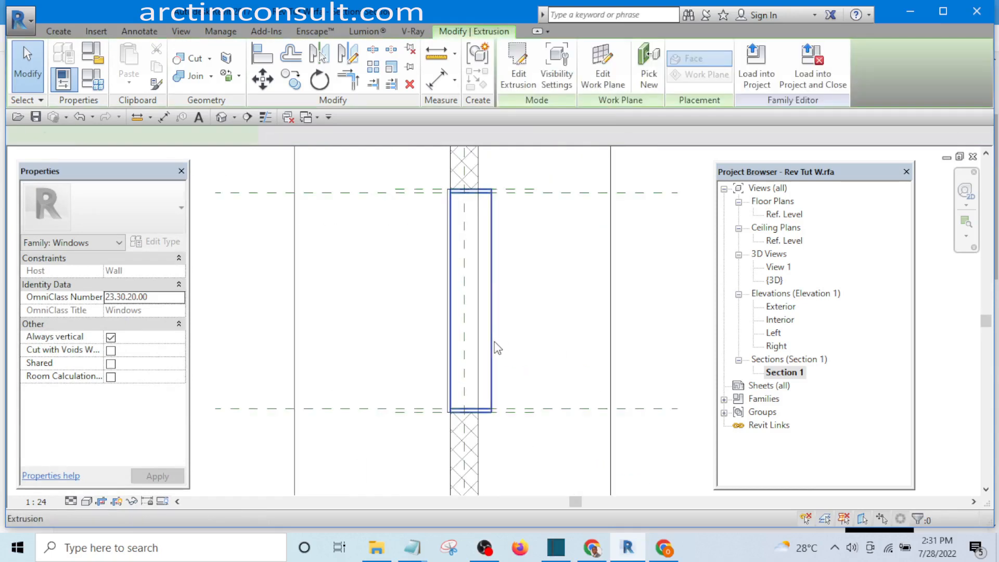
{"action": "scroll", "coordinate": [493, 330], "scroll_direction": "up", "scroll_amount": 3}
{"action": "left_click_drag", "start_coordinate": [494, 265], "coordinate": [474, 261]}
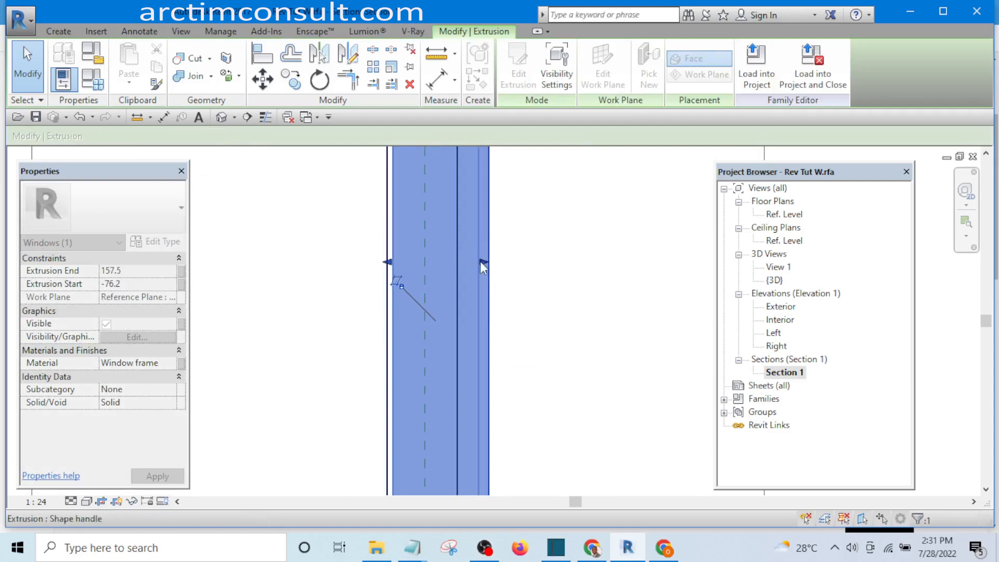
{"action": "left_click", "coordinate": [564, 310]}
{"action": "scroll", "coordinate": [565, 322], "scroll_direction": "down", "scroll_amount": 4}
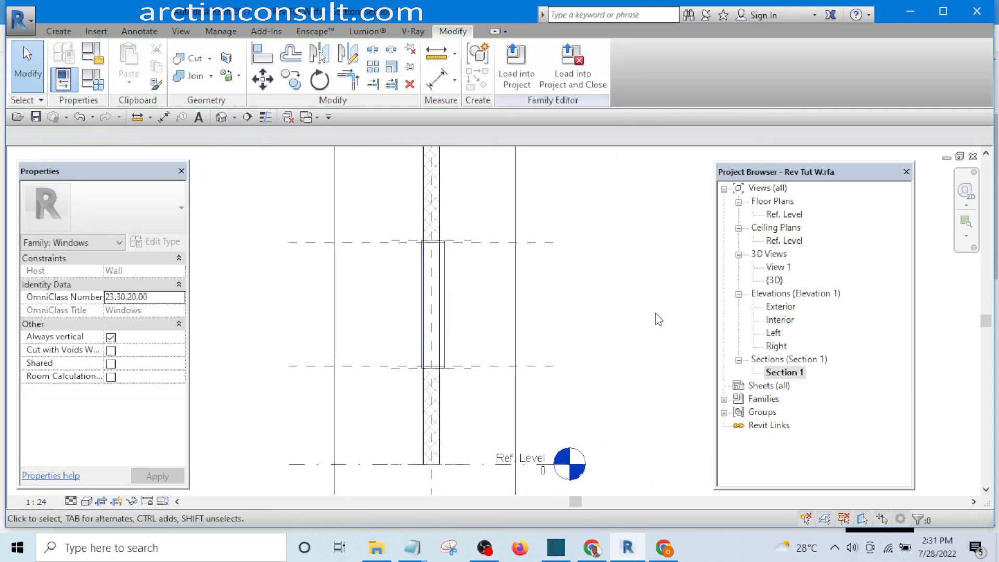
- Draw a vertical reference plane to the right of the wall, about 207 mm from the wall's centre plane
{"action": "scroll", "coordinate": [556, 328], "scroll_direction": "down", "scroll_amount": 2}
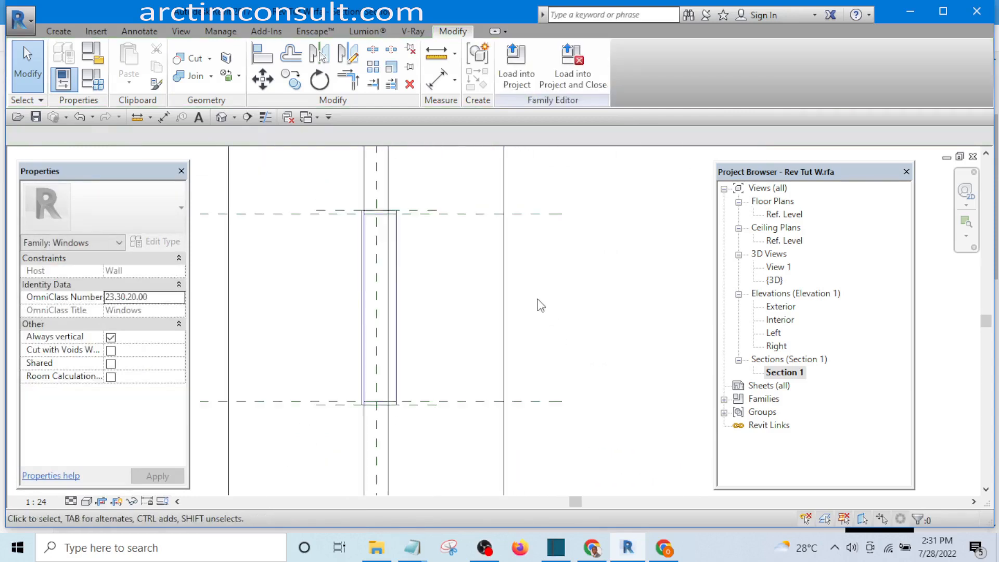
{"action": "scroll", "coordinate": [526, 339], "scroll_direction": "up", "scroll_amount": 3}
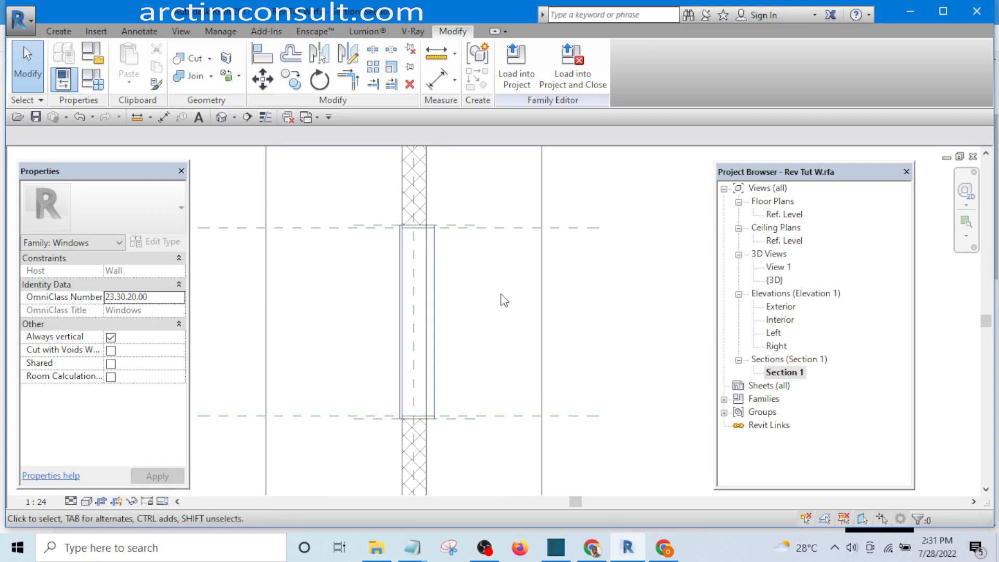
{"action": "key", "text": "p"}
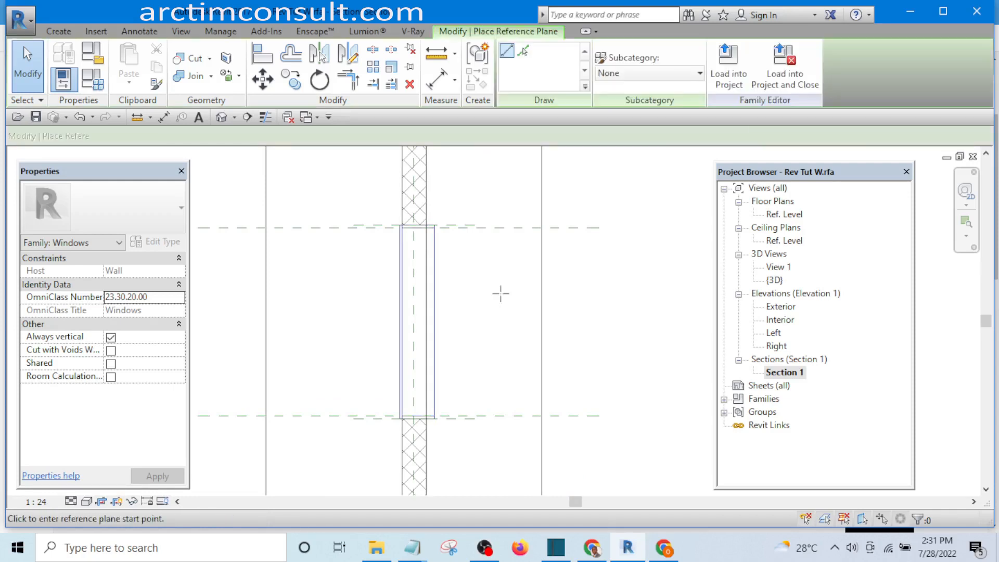
{"action": "scroll", "coordinate": [487, 210], "scroll_direction": "down", "scroll_amount": 2}
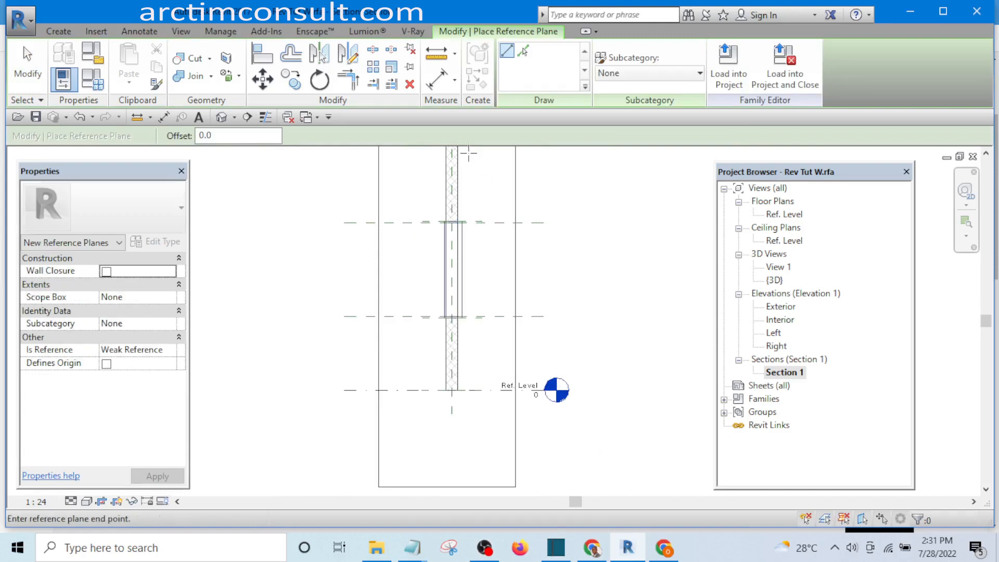
{"action": "left_click", "coordinate": [468, 484]}
{"action": "key", "text": "Escape"}
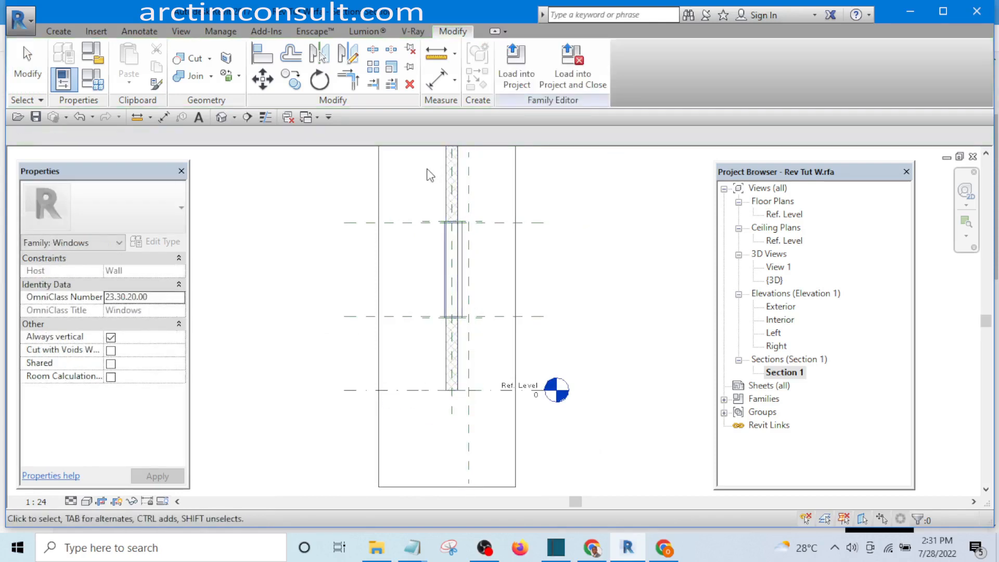
- Draw a second vertical reference plane to the left of the wall, about 241 mm from the wall's centre plane
{"action": "left_click", "coordinate": [471, 192]}
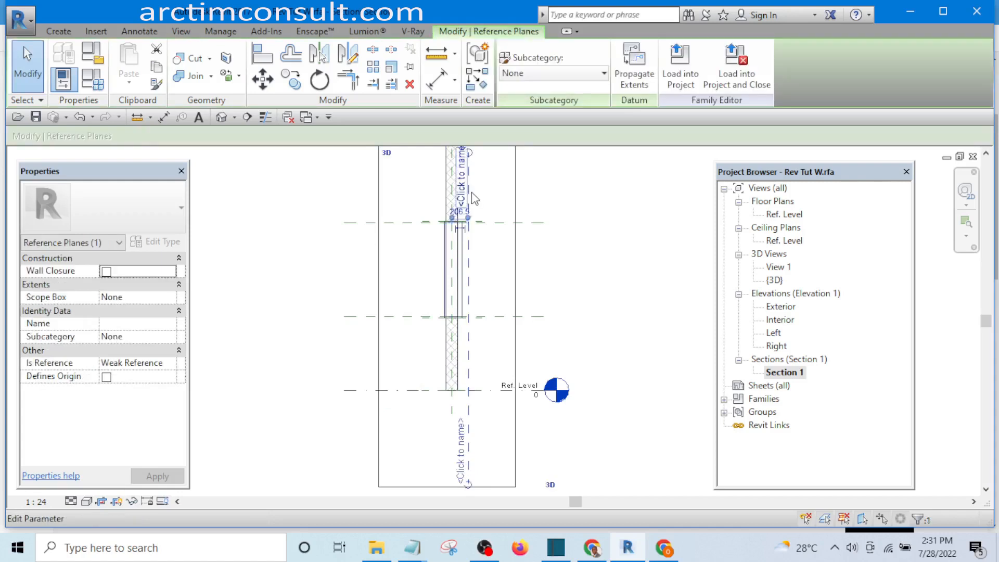
{"action": "key", "text": "r"}
{"action": "key", "text": "p"}
{"action": "scroll", "coordinate": [432, 175], "scroll_direction": "up", "scroll_amount": 1}
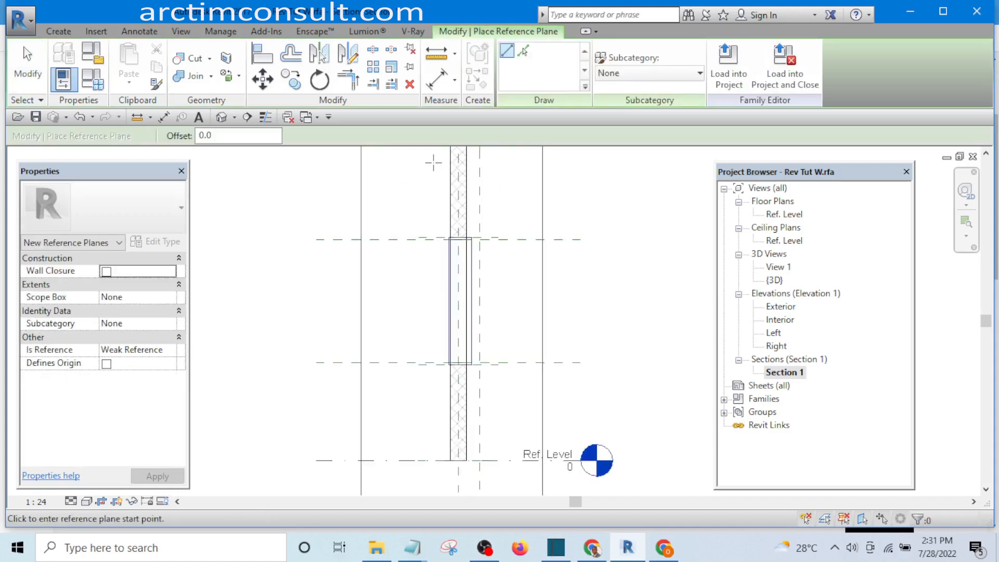
{"action": "scroll", "coordinate": [433, 163], "scroll_direction": "down", "scroll_amount": 2}
{"action": "left_click", "coordinate": [433, 163]}
{"action": "left_click", "coordinate": [439, 484]}
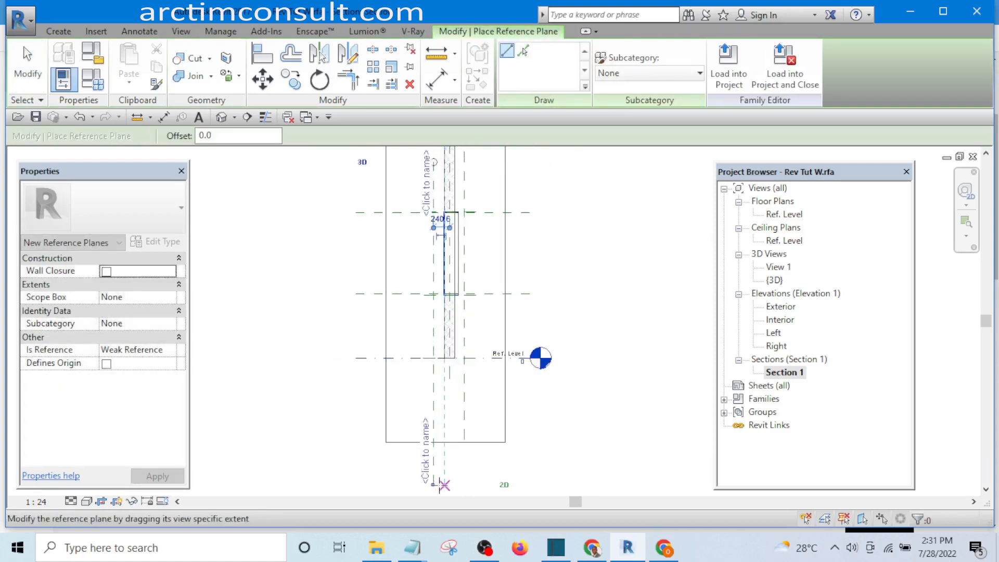
{"action": "key", "text": "Escape"}
- Move the left reference plane onto the wall's left face and lock it there
{"action": "scroll", "coordinate": [451, 333], "scroll_direction": "up", "scroll_amount": 4}
{"action": "scroll", "coordinate": [417, 281], "scroll_direction": "up", "scroll_amount": 4}
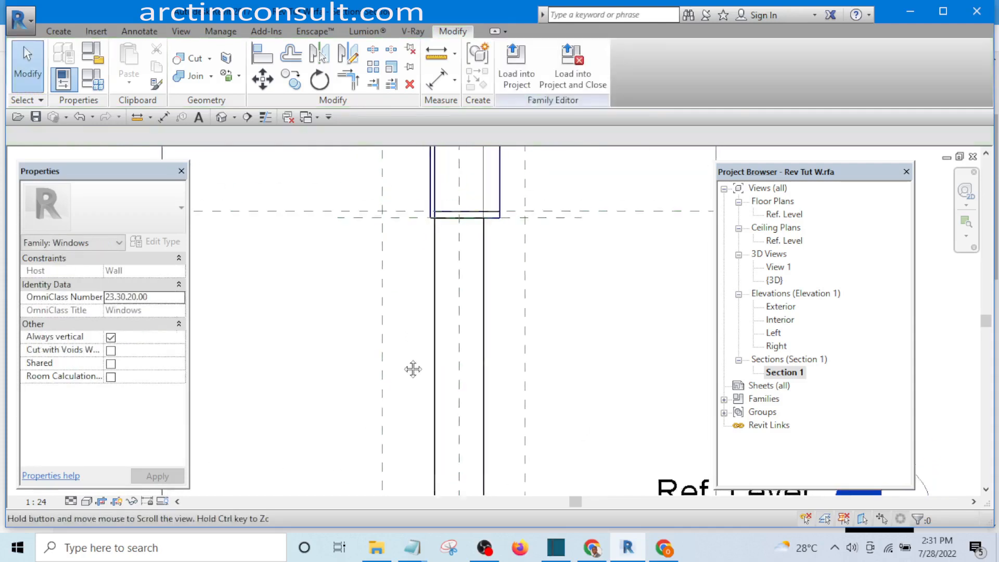
{"action": "left_click_drag", "start_coordinate": [370, 332], "coordinate": [461, 329]}
{"action": "scroll", "coordinate": [423, 328], "scroll_direction": "down", "scroll_amount": 2}
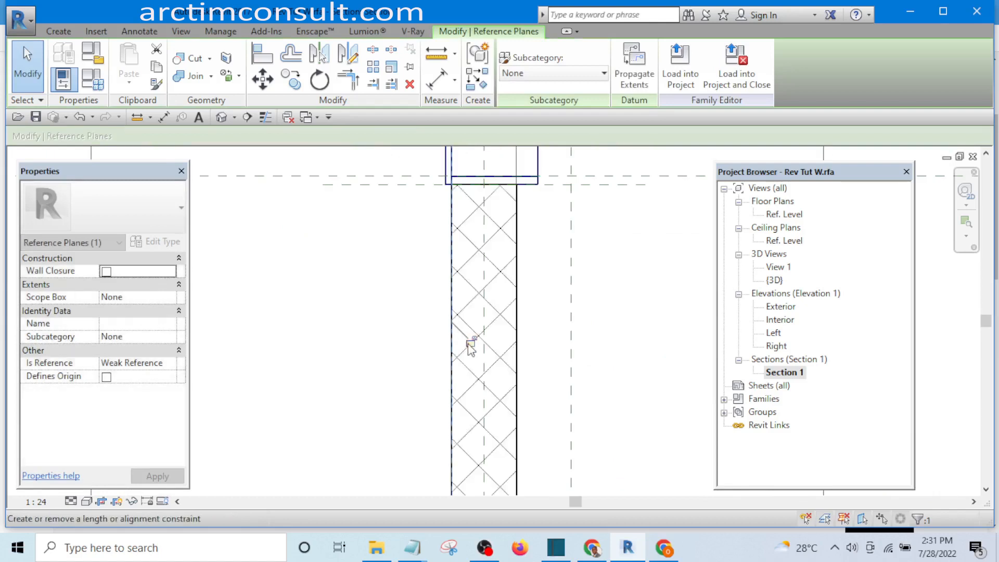
{"action": "scroll", "coordinate": [469, 344], "scroll_direction": "up", "scroll_amount": 3}
{"action": "left_click", "coordinate": [468, 345]}
{"action": "left_click", "coordinate": [354, 346]}
{"action": "scroll", "coordinate": [455, 277], "scroll_direction": "down", "scroll_amount": 3}
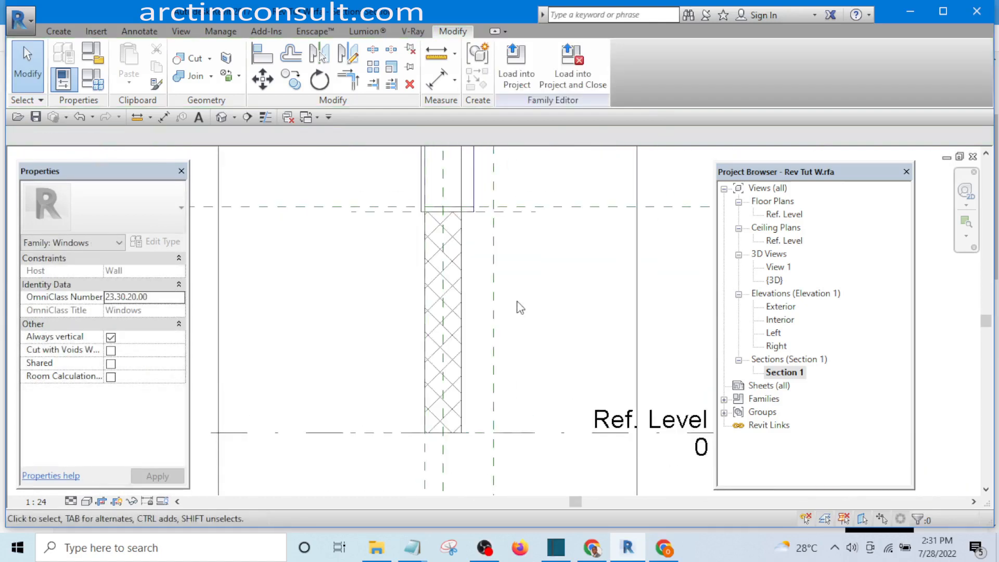
- Add an aligned dimension between the right vertical reference plane and the wall's centre plane, placed just below the wall
{"action": "scroll", "coordinate": [437, 473], "scroll_direction": "up", "scroll_amount": 2}
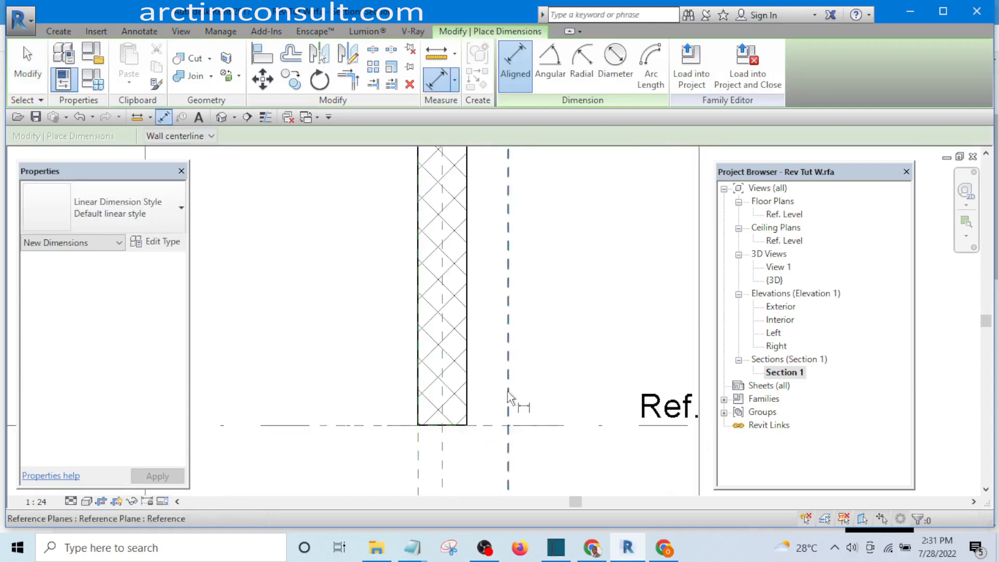
{"action": "left_click", "coordinate": [509, 393]}
{"action": "scroll", "coordinate": [453, 393], "scroll_direction": "up", "scroll_amount": 1}
{"action": "left_click", "coordinate": [453, 399]}
{"action": "scroll", "coordinate": [455, 401], "scroll_direction": "up", "scroll_amount": 1}
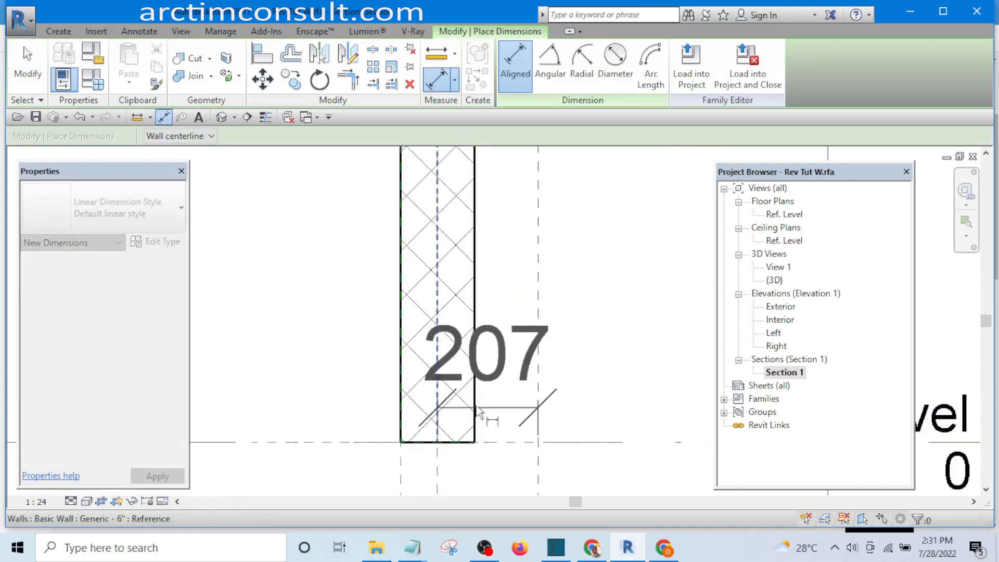
{"action": "scroll", "coordinate": [498, 402], "scroll_direction": "down", "scroll_amount": 2}
{"action": "scroll", "coordinate": [489, 406], "scroll_direction": "up", "scroll_amount": 2}
{"action": "scroll", "coordinate": [479, 457], "scroll_direction": "down", "scroll_amount": 3}
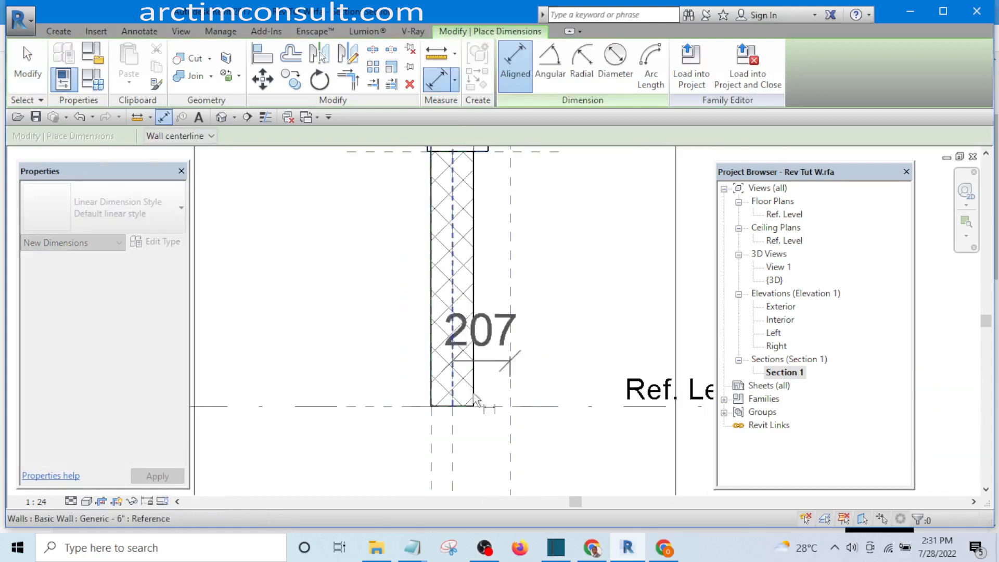
{"action": "scroll", "coordinate": [477, 428], "scroll_direction": "up", "scroll_amount": 2}
{"action": "left_click", "coordinate": [490, 484]}
{"action": "key", "text": "Escape"}
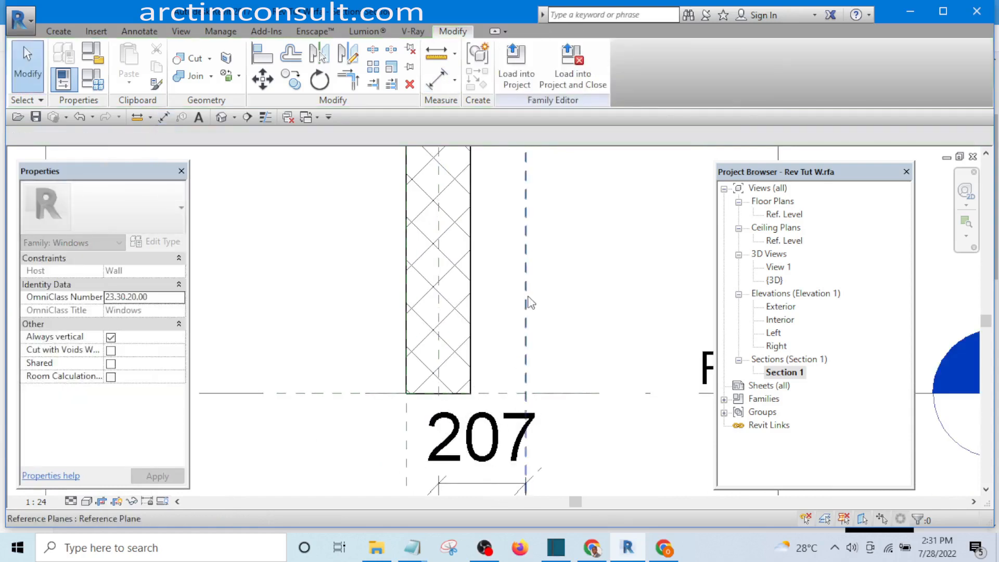
- Set the distance from the wall's centre plane to the right reference plane to 120 mm
{"action": "left_click", "coordinate": [527, 298]}
{"action": "scroll", "coordinate": [529, 299], "scroll_direction": "down", "scroll_amount": 1}
{"action": "left_click", "coordinate": [497, 400]}
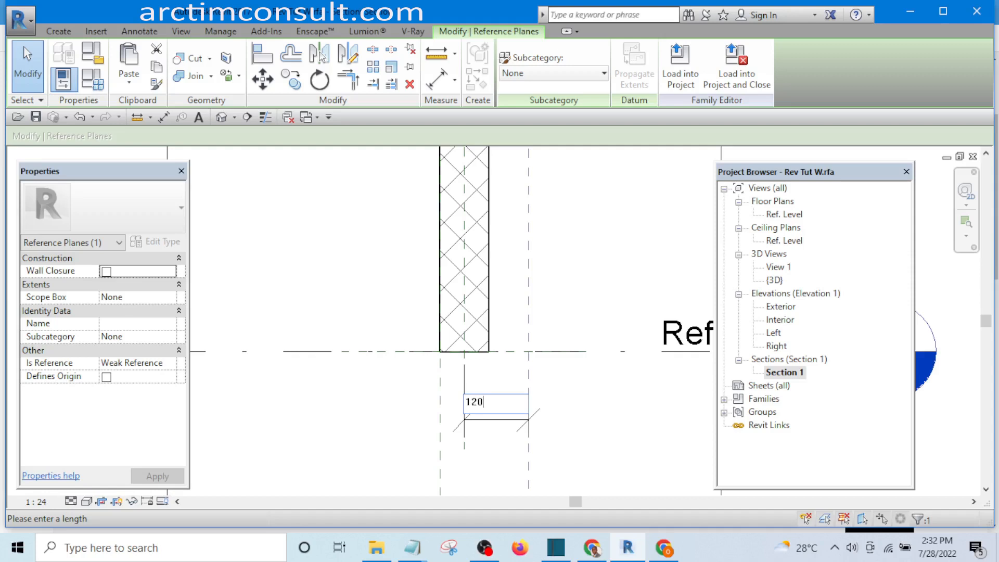
{"action": "key", "text": "Return"}
{"action": "left_click", "coordinate": [534, 244]}
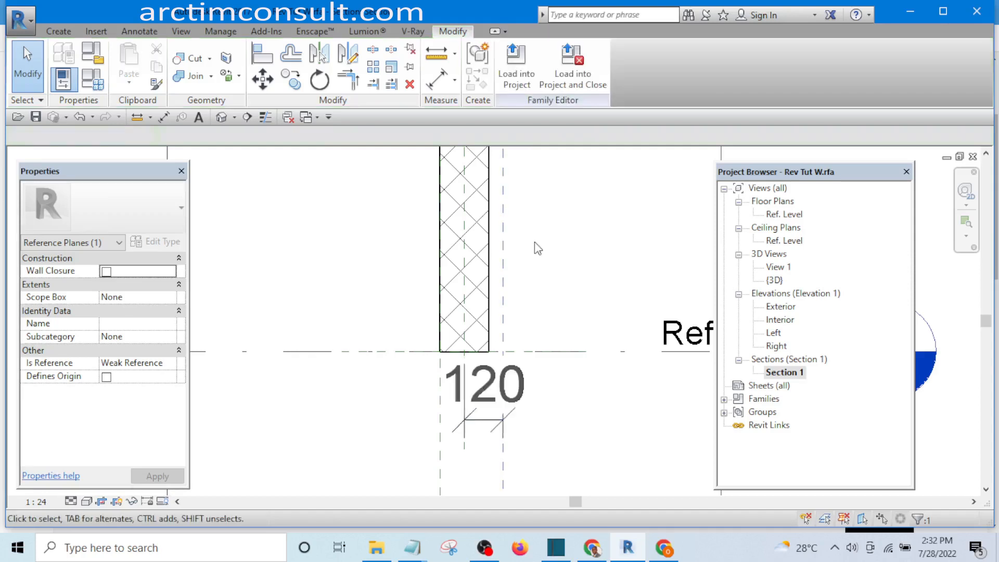
{"action": "scroll", "coordinate": [531, 269], "scroll_direction": "down", "scroll_amount": 4}
{"action": "scroll", "coordinate": [511, 334], "scroll_direction": "up", "scroll_amount": 3}
{"action": "scroll", "coordinate": [507, 329], "scroll_direction": "up", "scroll_amount": 1}
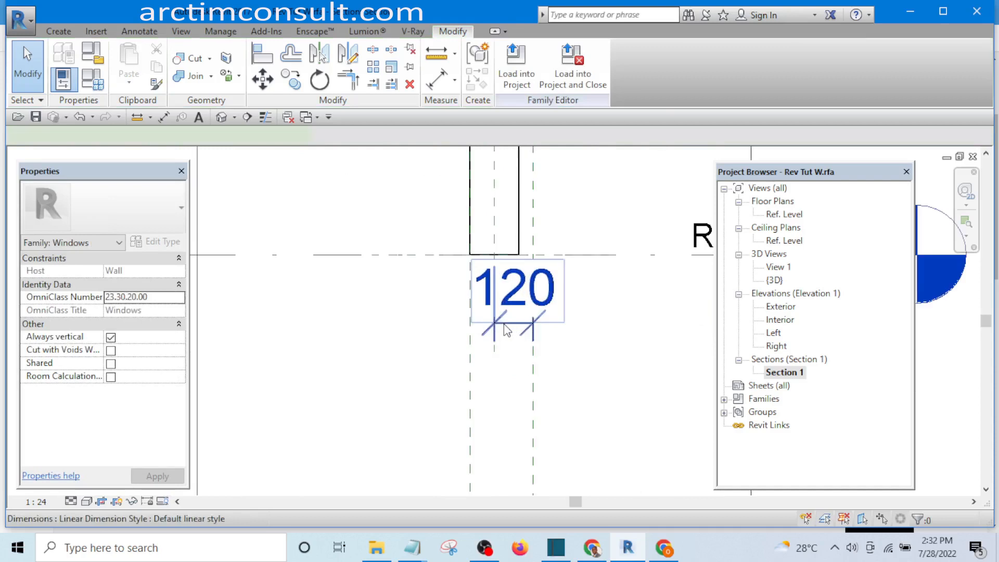
{"action": "left_click", "coordinate": [514, 328]}
{"action": "scroll", "coordinate": [539, 325], "scroll_direction": "down", "scroll_amount": 3}
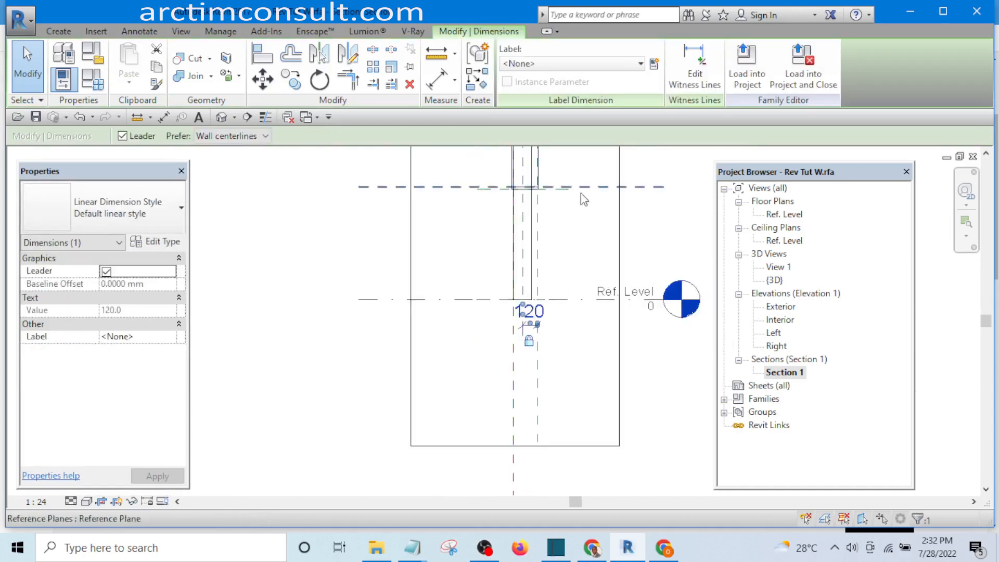
- Pull the right side of the frame extrusion back onto the right reference plane, ending the extrusion at 120 mm
{"action": "middle_click_drag", "start_coordinate": [582, 196], "coordinate": [536, 383]}
{"action": "scroll", "coordinate": [492, 286], "scroll_direction": "up", "scroll_amount": 4}
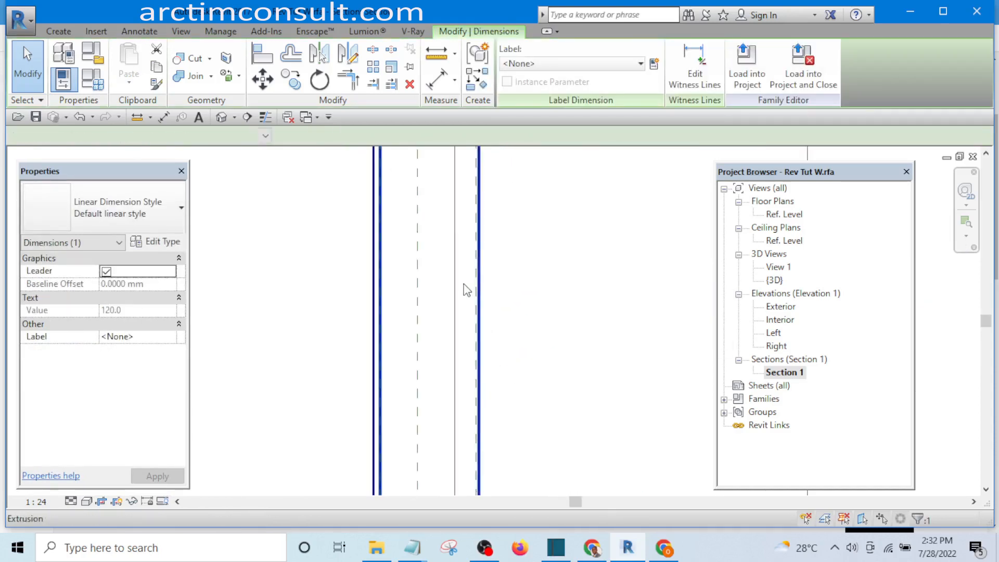
{"action": "left_click", "coordinate": [467, 290]}
{"action": "scroll", "coordinate": [465, 307], "scroll_direction": "up", "scroll_amount": 4}
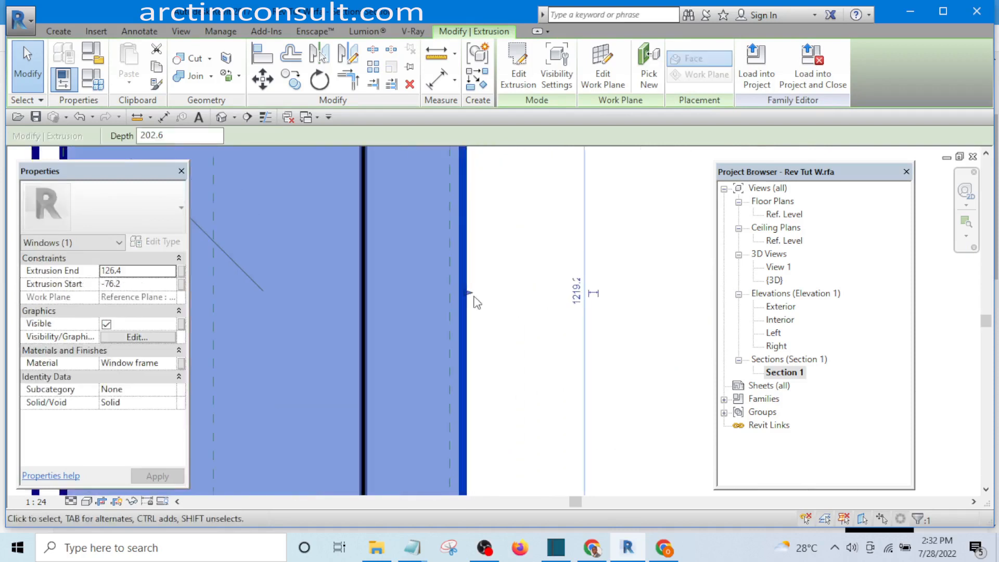
{"action": "mouse_move", "coordinate": [469, 294]}
{"action": "left_mouse_down"}
{"action": "mouse_move", "coordinate": [430, 297]}
{"action": "mouse_move", "coordinate": [451, 294]}
{"action": "left_mouse_up"}
{"action": "scroll", "coordinate": [558, 305], "scroll_direction": "down", "scroll_amount": 5}
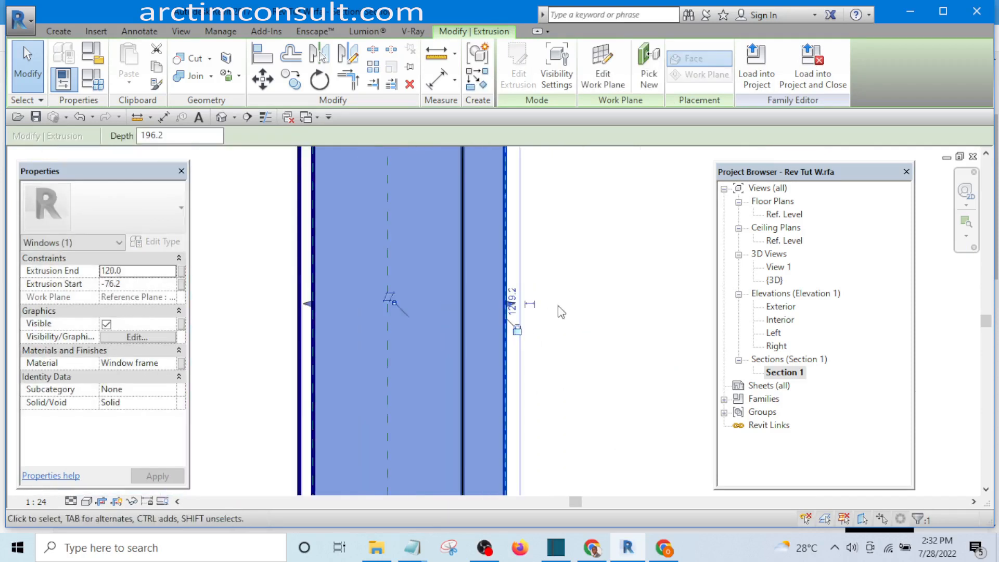
{"action": "left_click", "coordinate": [595, 270]}
{"action": "scroll", "coordinate": [556, 333], "scroll_direction": "down", "scroll_amount": 5}
{"action": "scroll", "coordinate": [574, 315], "scroll_direction": "up", "scroll_amount": 3}
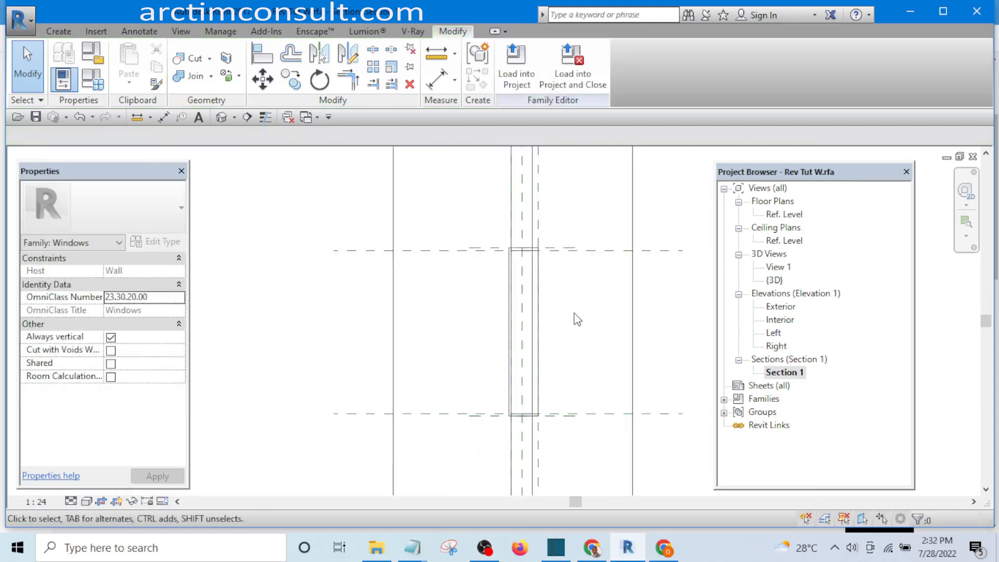
- Open the family's 3D view and orbit to inspect the frame in the wall from the front
{"action": "left_click", "coordinate": [224, 117]}
{"action": "middle_click_drag", "start_coordinate": [650, 286], "coordinate": [353, 232], "text": "shift"}
{"action": "scroll", "coordinate": [353, 232], "scroll_direction": "down", "scroll_amount": 3}
{"action": "middle_click_drag", "start_coordinate": [503, 269], "coordinate": [526, 258], "text": "shift"}
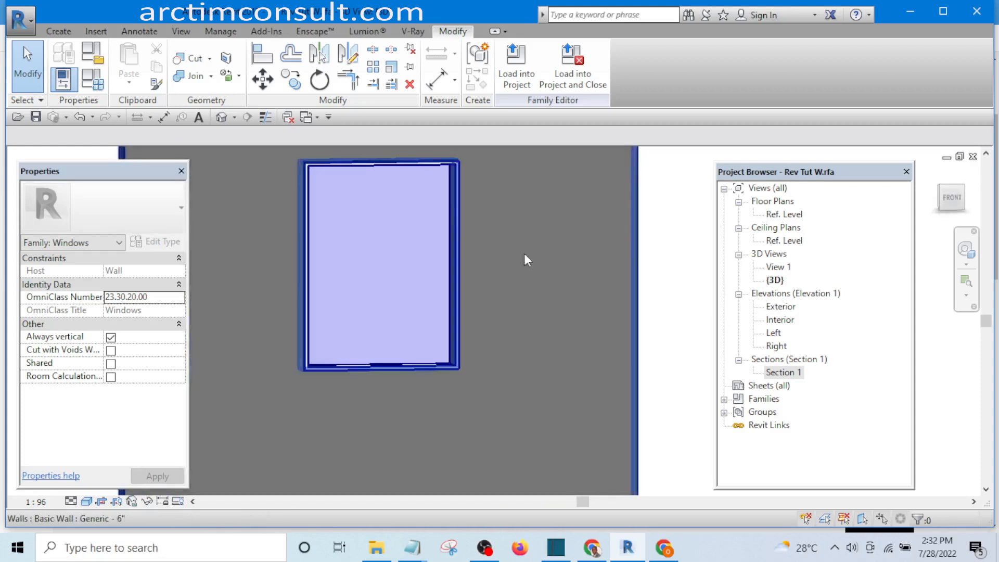
- Switch to the house project's 3D view and examine the head and sill mouldings around the narrow upper-floor windows
{"action": "left_click", "coordinate": [317, 119]}
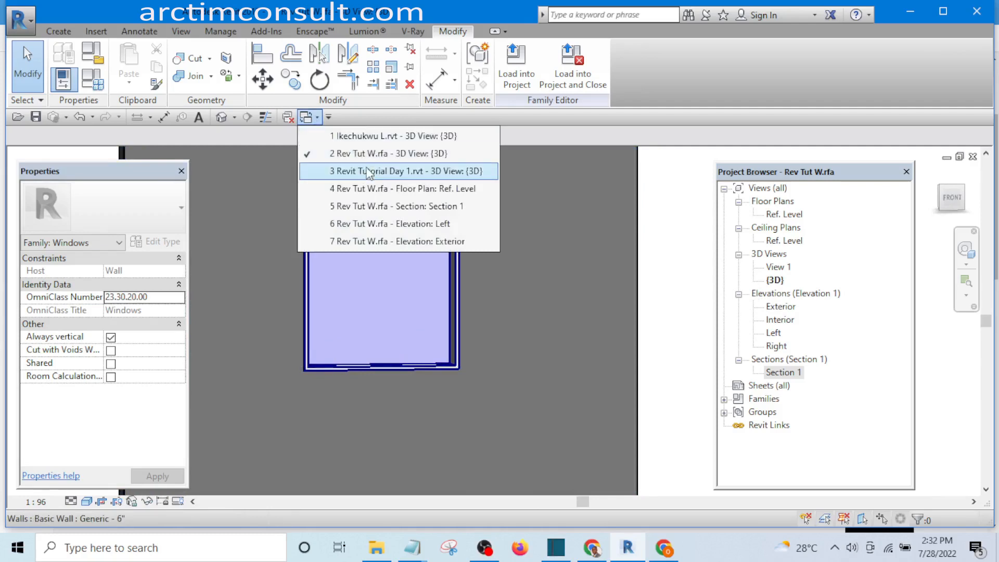
{"action": "left_click", "coordinate": [367, 137]}
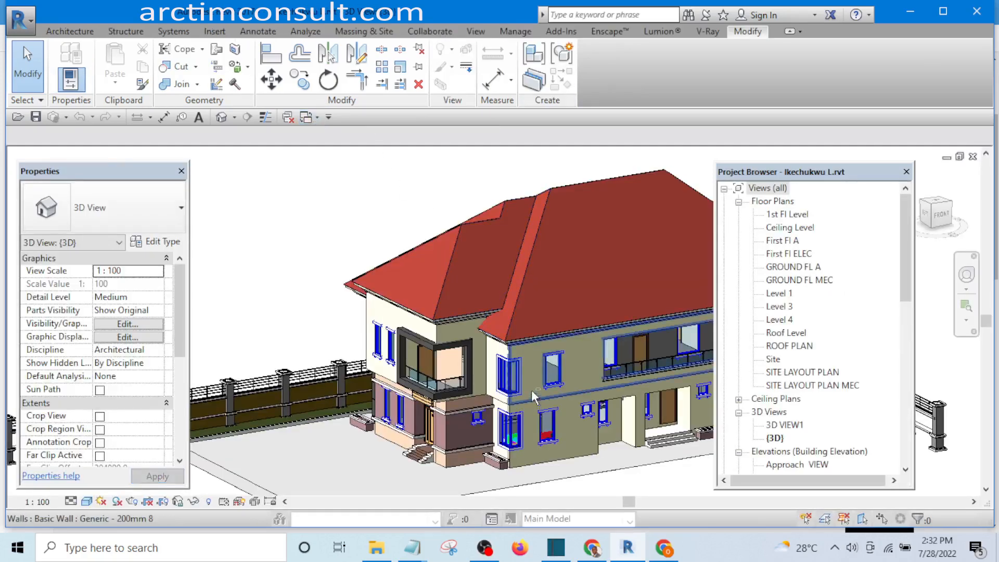
{"action": "middle_click_drag", "start_coordinate": [531, 389], "coordinate": [728, 333], "text": "shift"}
{"action": "scroll", "coordinate": [327, 372], "scroll_direction": "up", "scroll_amount": 2}
{"action": "scroll", "coordinate": [400, 359], "scroll_direction": "up", "scroll_amount": 2}
{"action": "middle_click_drag", "start_coordinate": [541, 416], "coordinate": [437, 384], "text": "shift"}
{"action": "scroll", "coordinate": [444, 307], "scroll_direction": "up", "scroll_amount": 4}
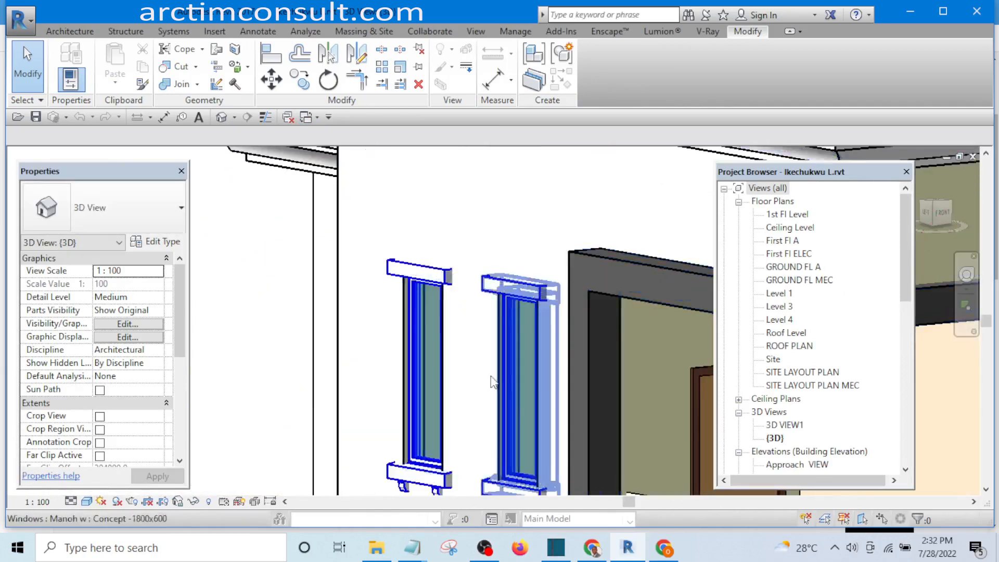
{"action": "scroll", "coordinate": [413, 269], "scroll_direction": "up", "scroll_amount": 3}
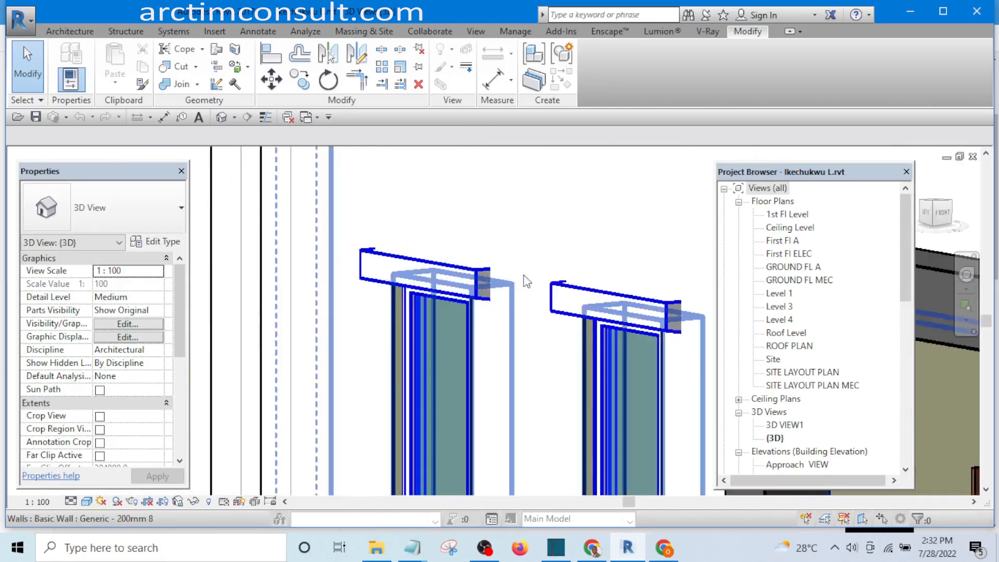
{"action": "scroll", "coordinate": [425, 267], "scroll_direction": "down", "scroll_amount": 4}
{"action": "scroll", "coordinate": [409, 426], "scroll_direction": "up", "scroll_amount": 1}
{"action": "scroll", "coordinate": [419, 398], "scroll_direction": "up", "scroll_amount": 3}
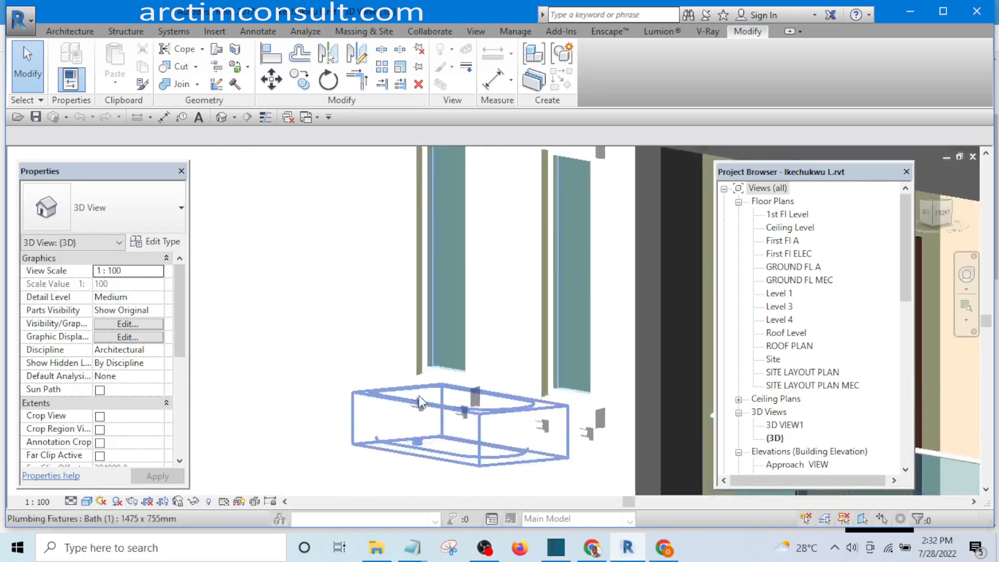
{"action": "scroll", "coordinate": [526, 415], "scroll_direction": "down", "scroll_amount": 3}
{"action": "scroll", "coordinate": [460, 245], "scroll_direction": "up", "scroll_amount": 1}
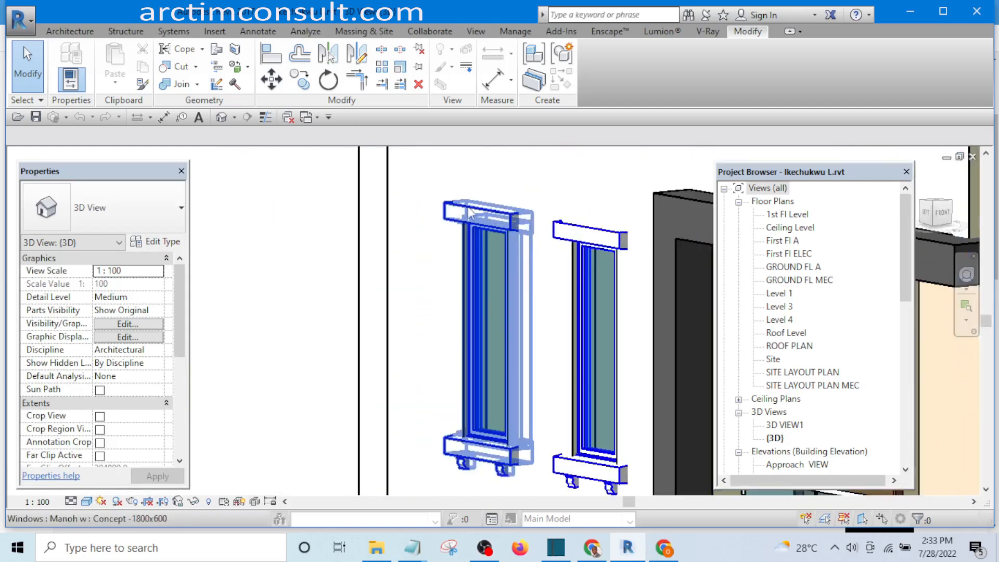
{"action": "scroll", "coordinate": [398, 342], "scroll_direction": "down", "scroll_amount": 2}
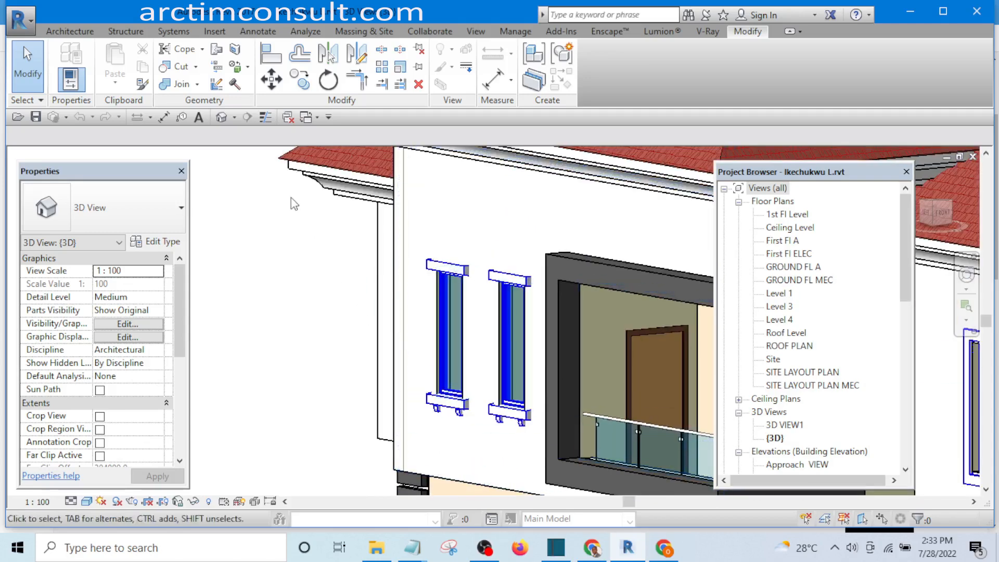
- Return to the Rev Tut W.rfa family and open its Exterior elevation
{"action": "left_click", "coordinate": [312, 119]}
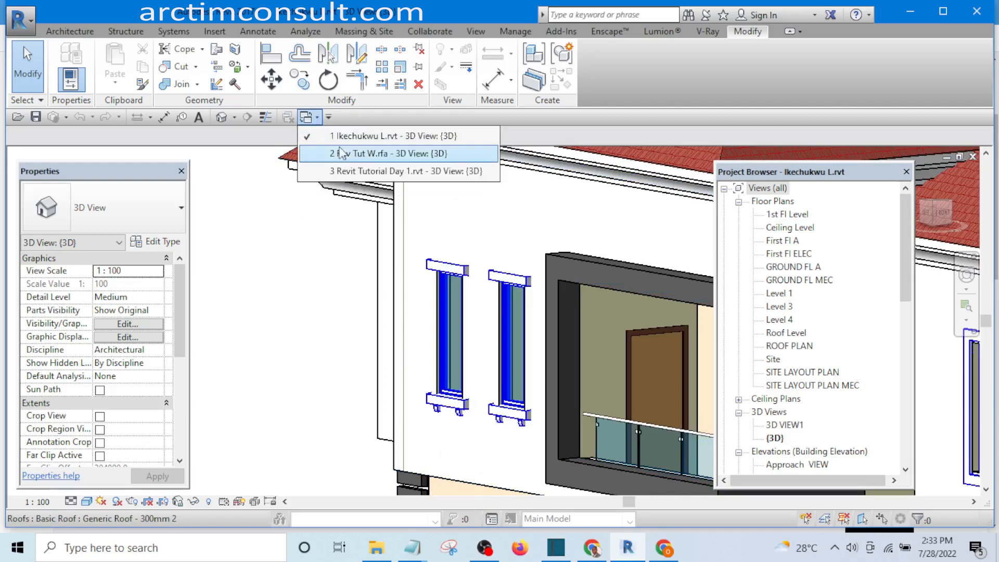
{"action": "left_click", "coordinate": [366, 154]}
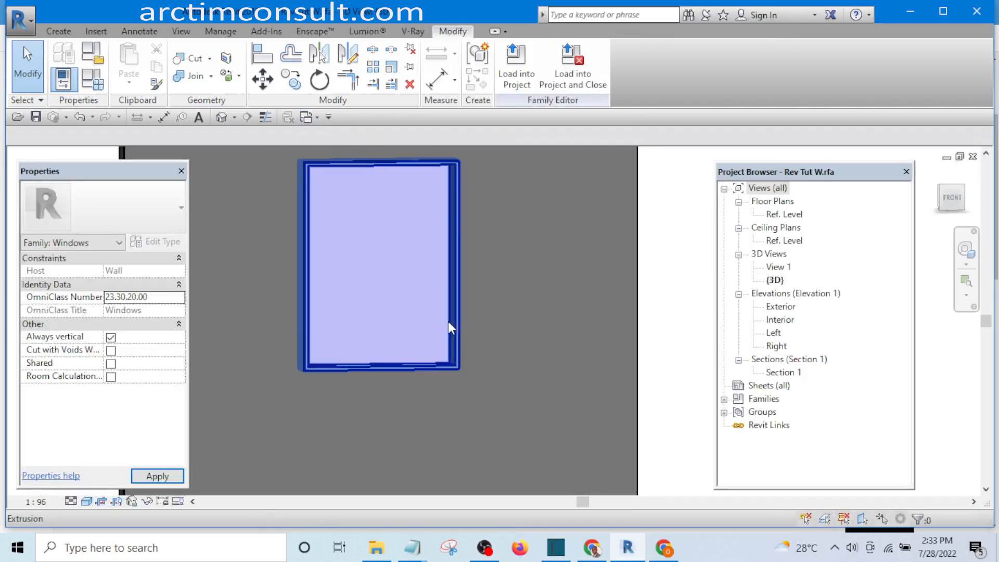
{"action": "mouse_move", "coordinate": [607, 346]}
{"action": "middle_mouse_down"}
{"action": "mouse_move", "coordinate": [585, 376]}
{"action": "mouse_move", "coordinate": [613, 364]}
{"action": "middle_mouse_up"}
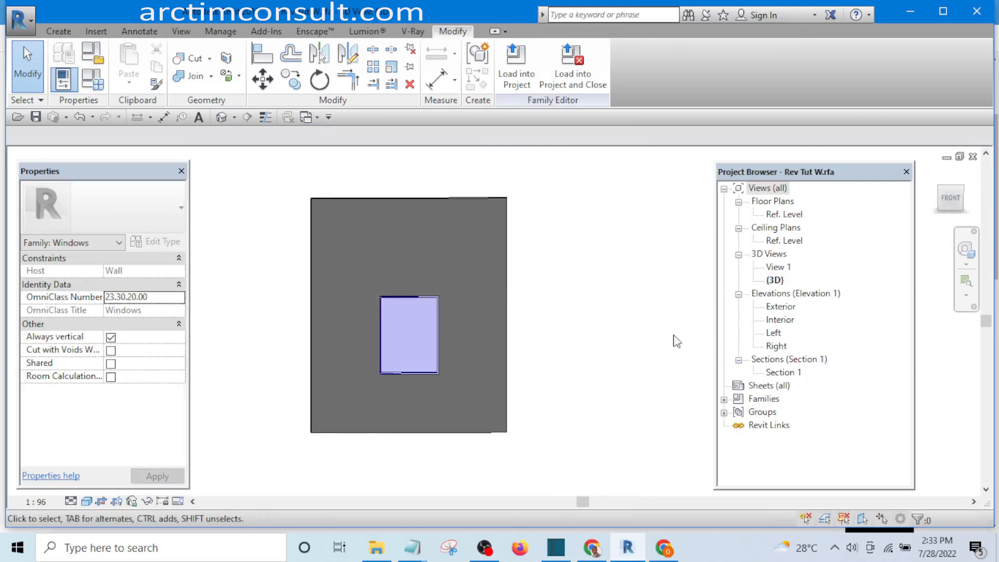
{"action": "double_click", "coordinate": [781, 307]}
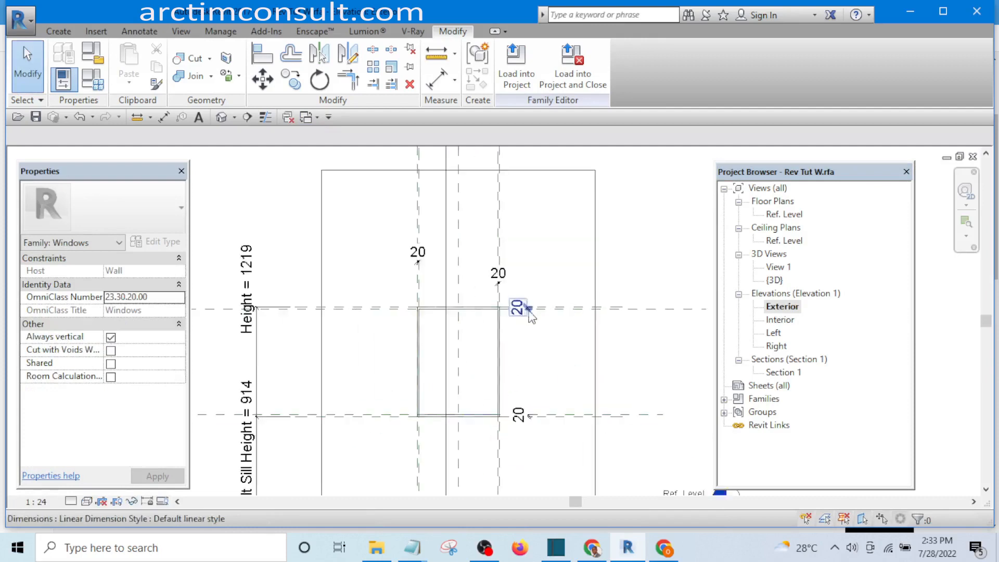
- Draw a horizontal reference plane across the wall above the window, about 333 mm above the Top plane
{"action": "scroll", "coordinate": [531, 315], "scroll_direction": "up", "scroll_amount": 3}
{"action": "scroll", "coordinate": [491, 297], "scroll_direction": "down", "scroll_amount": 4}
{"action": "scroll", "coordinate": [541, 289], "scroll_direction": "up", "scroll_amount": 3}
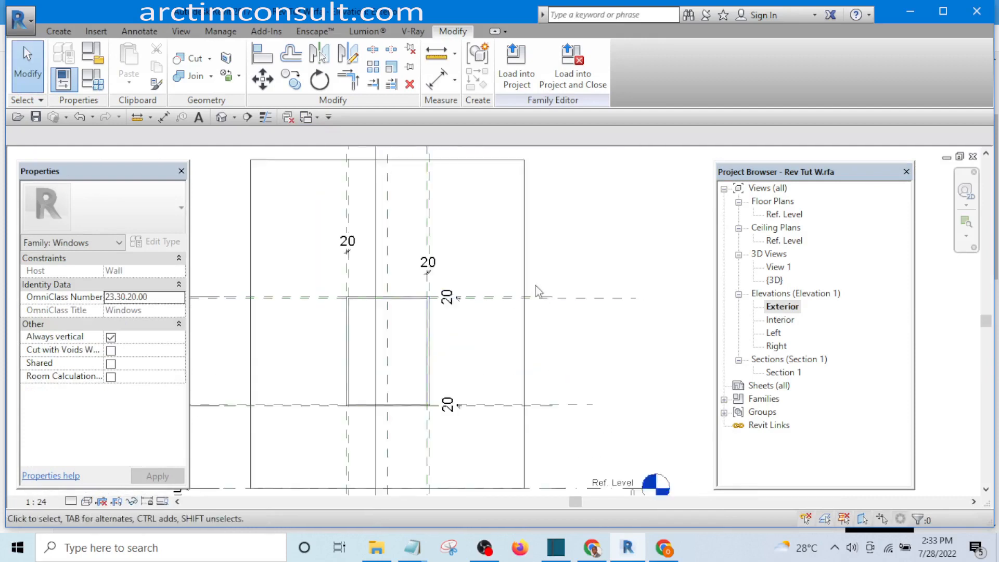
{"action": "scroll", "coordinate": [520, 298], "scroll_direction": "up", "scroll_amount": 3}
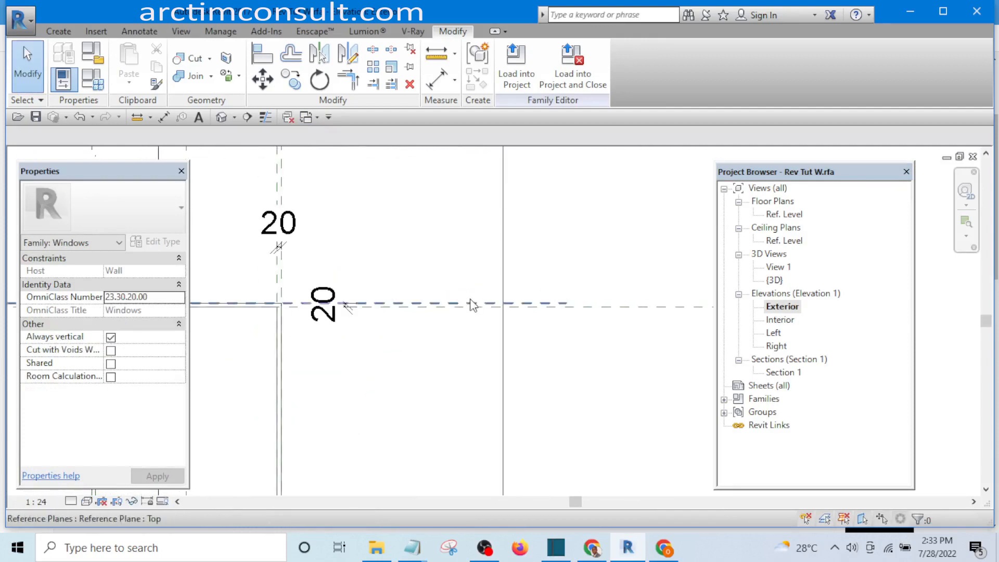
{"action": "left_click", "coordinate": [484, 304]}
{"action": "scroll", "coordinate": [523, 265], "scroll_direction": "down", "scroll_amount": 3}
{"action": "scroll", "coordinate": [522, 264], "scroll_direction": "down", "scroll_amount": 2}
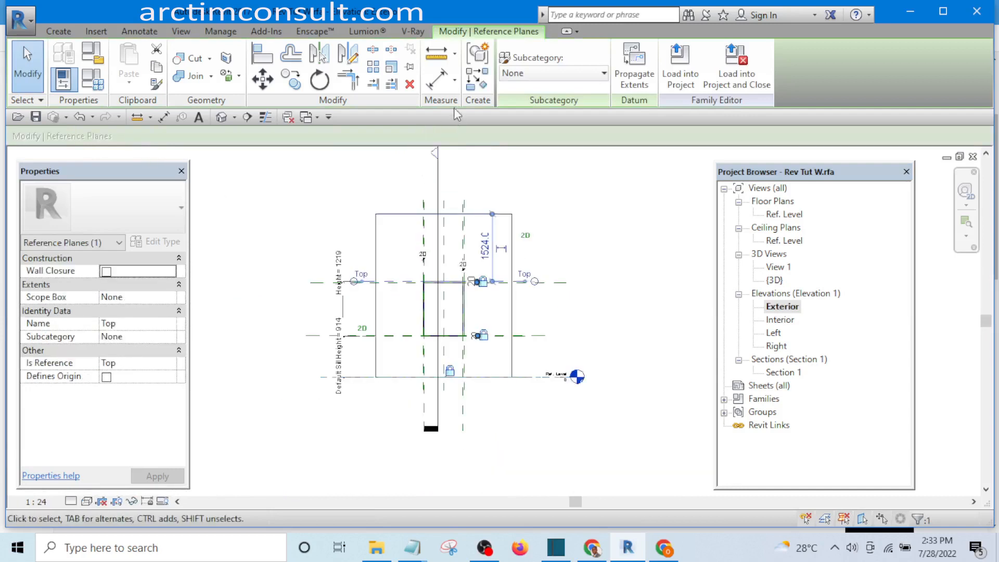
{"action": "key", "text": "r"}
{"action": "key", "text": "p"}
{"action": "scroll", "coordinate": [409, 239], "scroll_direction": "up", "scroll_amount": 2}
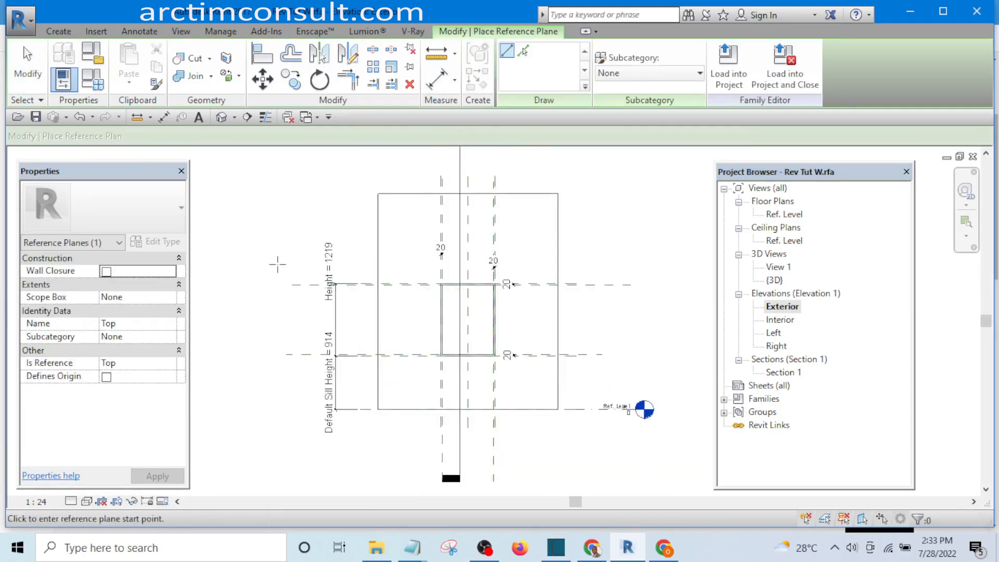
{"action": "left_click", "coordinate": [277, 264]}
{"action": "left_click", "coordinate": [677, 264]}
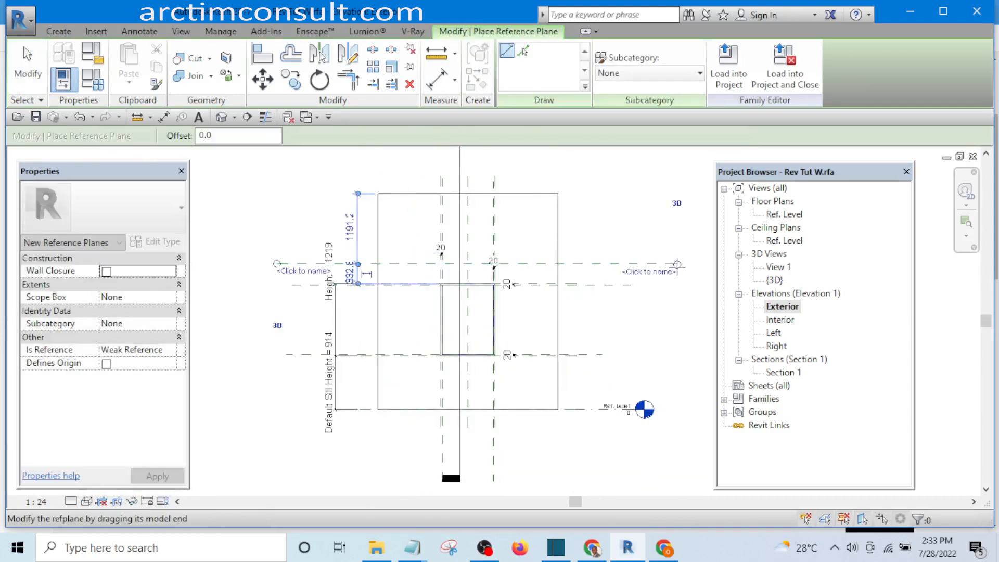
- Draw a second horizontal reference plane below the window, about 314 mm under the Sill plane
{"action": "scroll", "coordinate": [631, 225], "scroll_direction": "down", "scroll_amount": 2}
{"action": "left_click", "coordinate": [360, 343]}
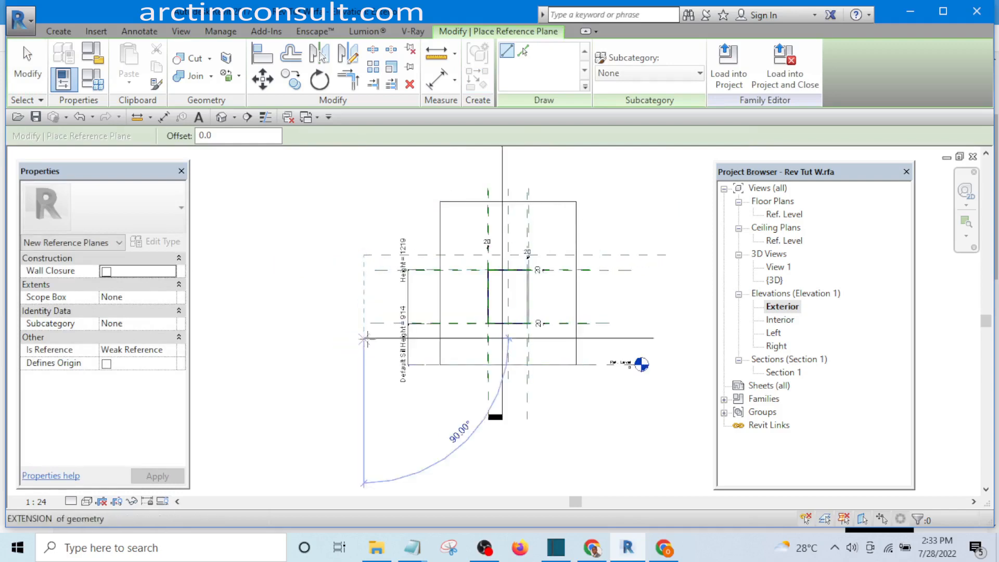
{"action": "left_click", "coordinate": [642, 338]}
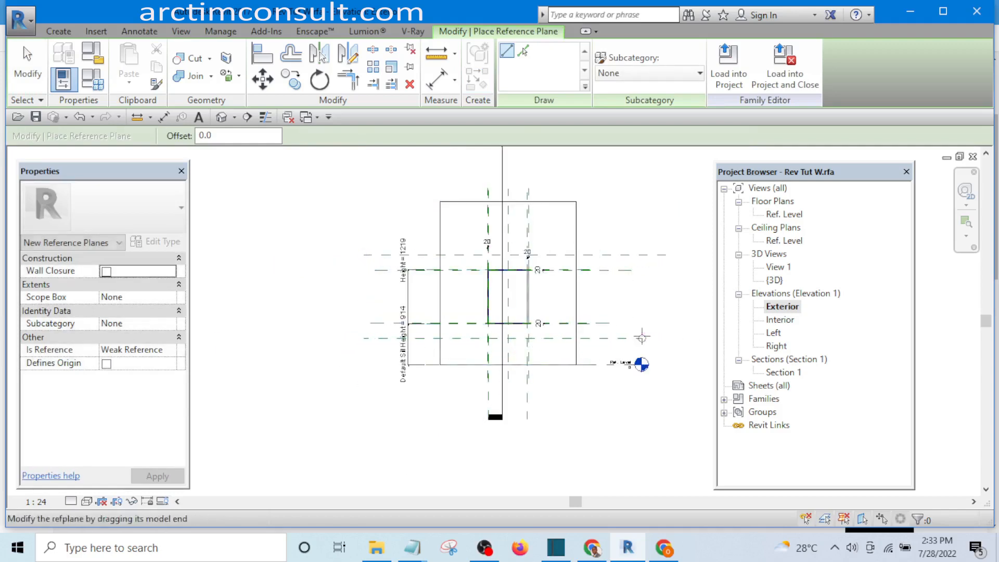
{"action": "key", "text": "Escape"}
{"action": "key", "text": "Escape"}
- Add an aligned dimension between the Sill plane and the horizontal reference plane below the window
{"action": "scroll", "coordinate": [645, 333], "scroll_direction": "up", "scroll_amount": 3}
{"action": "scroll", "coordinate": [466, 387], "scroll_direction": "up", "scroll_amount": 1}
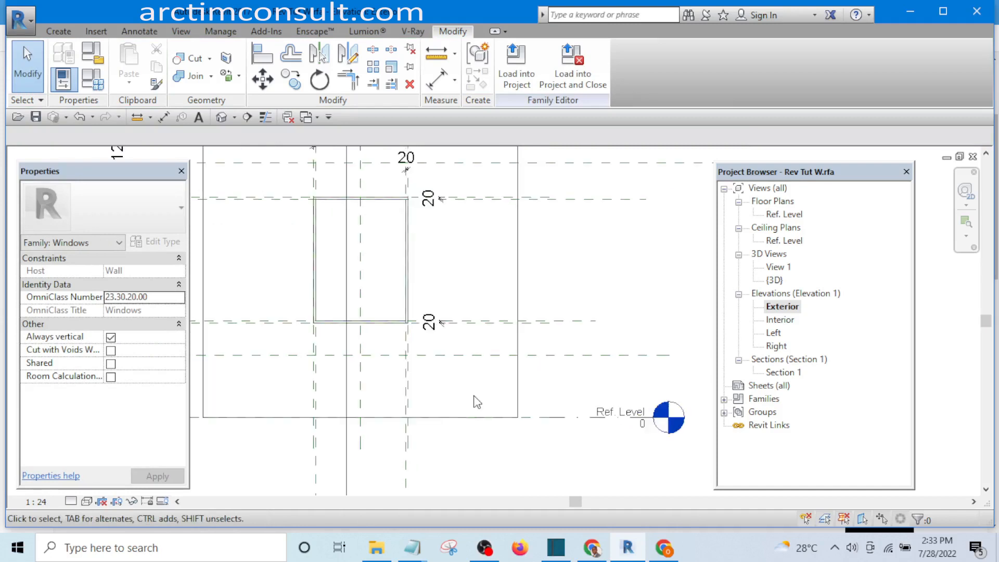
{"action": "key", "text": "d"}
{"action": "key", "text": "i"}
{"action": "scroll", "coordinate": [448, 323], "scroll_direction": "up", "scroll_amount": 5}
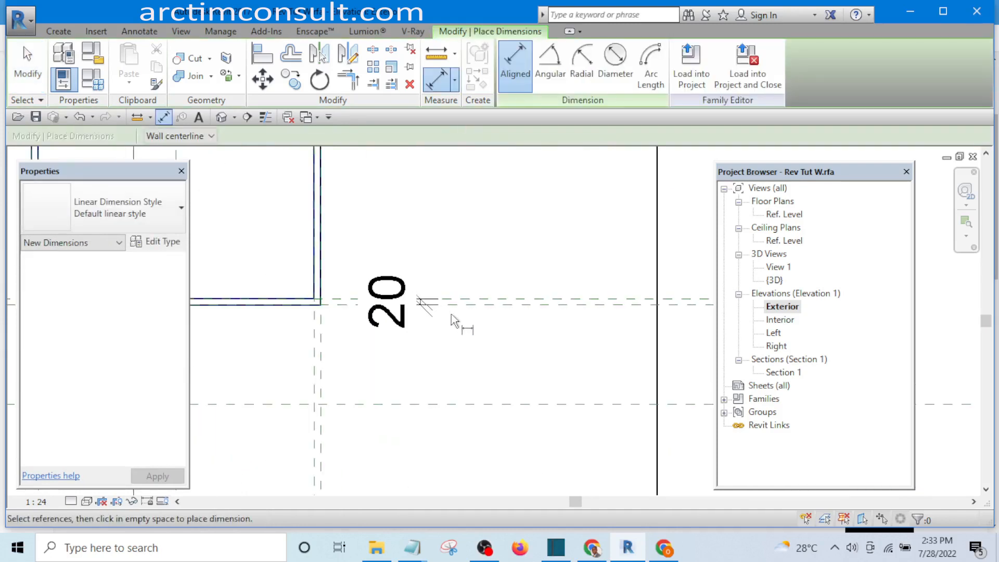
{"action": "scroll", "coordinate": [468, 313], "scroll_direction": "up", "scroll_amount": 2}
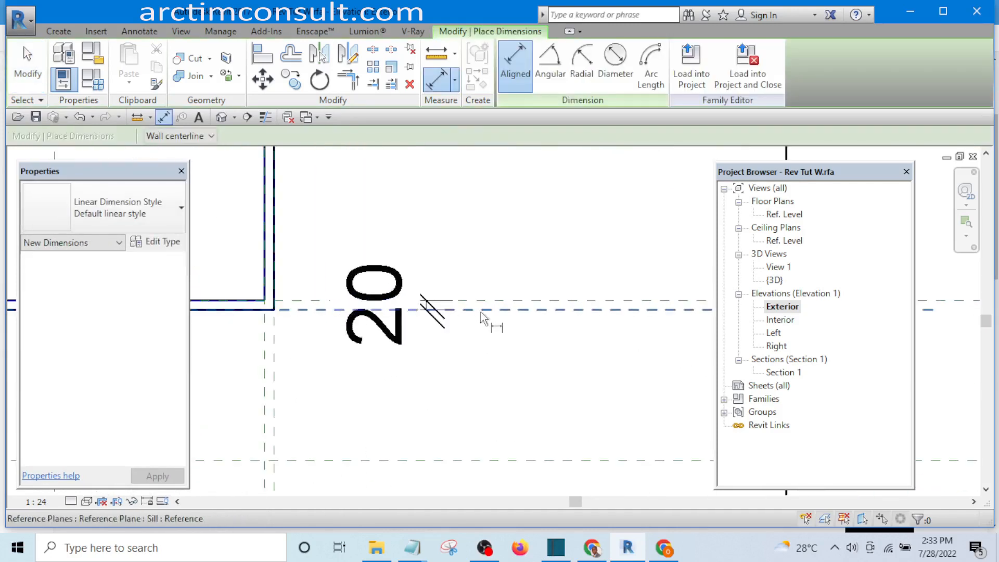
{"action": "left_click", "coordinate": [481, 311]}
{"action": "scroll", "coordinate": [483, 312], "scroll_direction": "down", "scroll_amount": 3}
{"action": "scroll", "coordinate": [482, 395], "scroll_direction": "up", "scroll_amount": 2}
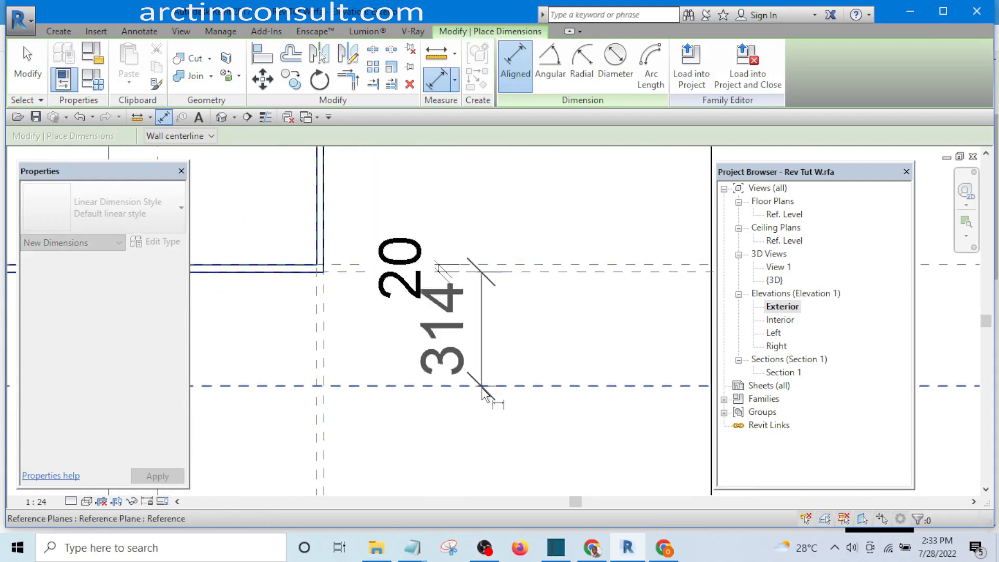
{"action": "left_click", "coordinate": [481, 386]}
{"action": "left_click", "coordinate": [511, 328]}
{"action": "key", "text": "Escape"}
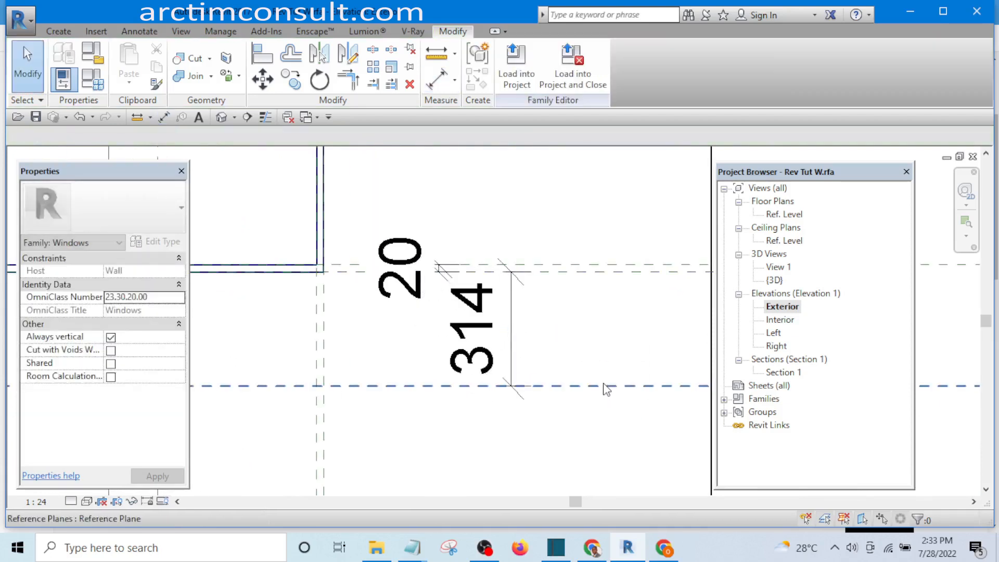
- Set the distance from the Sill plane to the reference plane below it to 120 mm
{"action": "left_click", "coordinate": [596, 385]}
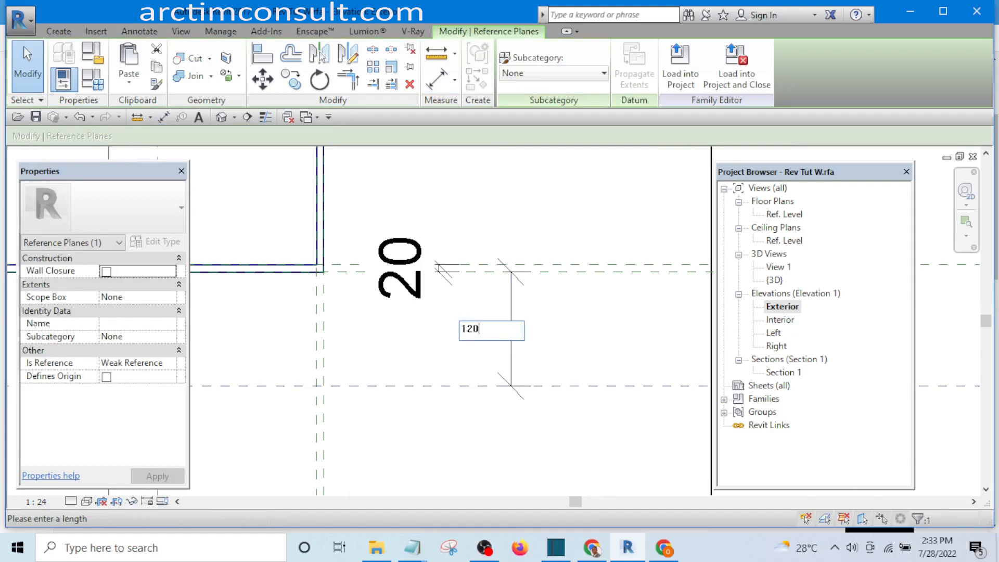
{"action": "type", "text": "120"}
{"action": "key", "text": "Return"}
{"action": "key", "text": "Escape"}
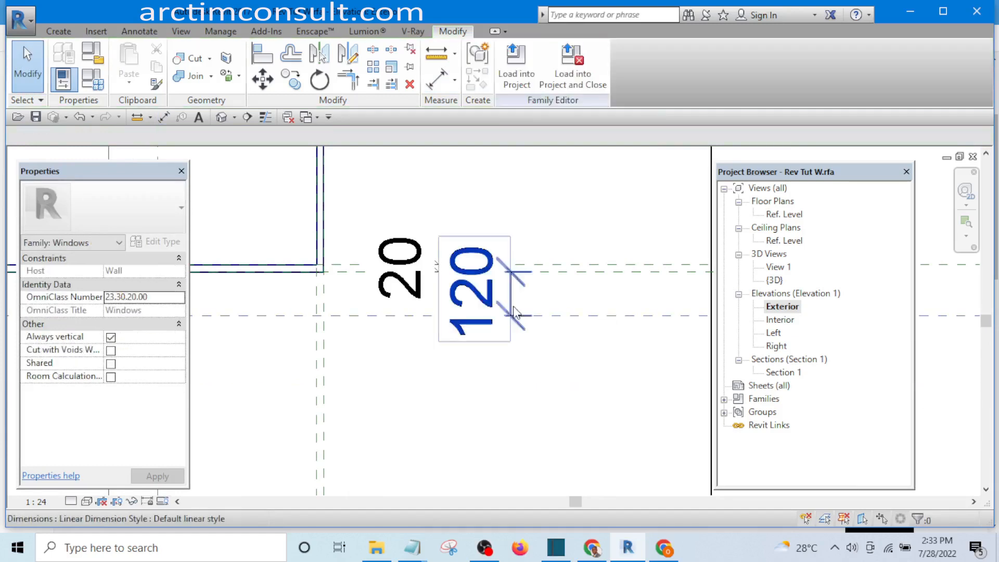
{"action": "left_click", "coordinate": [511, 294]}
{"action": "left_click", "coordinate": [591, 402]}
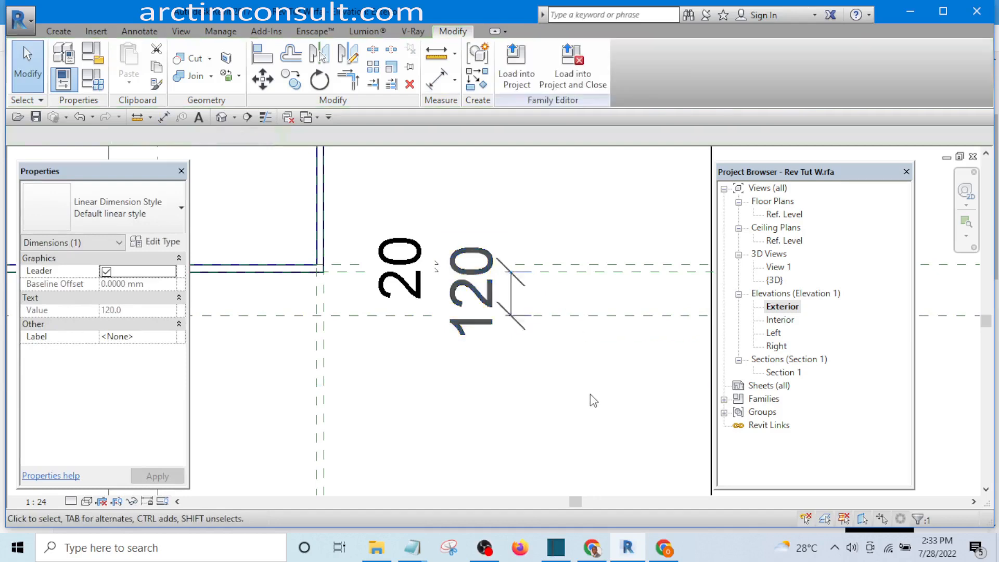
- Add an aligned dimension between the window's Top plane and the horizontal reference plane above it
{"action": "scroll", "coordinate": [586, 397], "scroll_direction": "down", "scroll_amount": 5}
{"action": "middle_click_drag", "start_coordinate": [557, 321], "coordinate": [512, 430]}
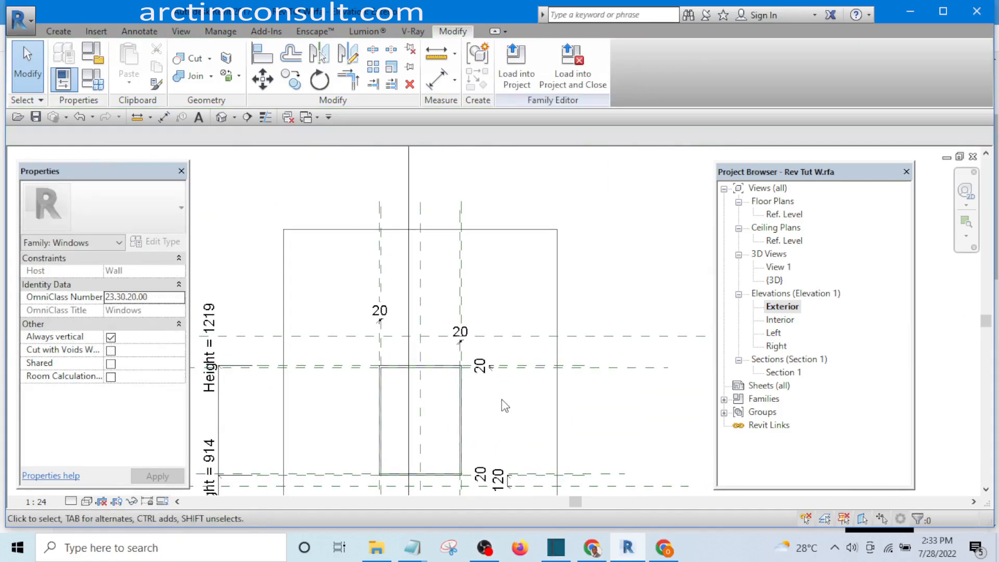
{"action": "key", "text": "d"}
{"action": "key", "text": "i"}
{"action": "scroll", "coordinate": [507, 353], "scroll_direction": "up", "scroll_amount": 5}
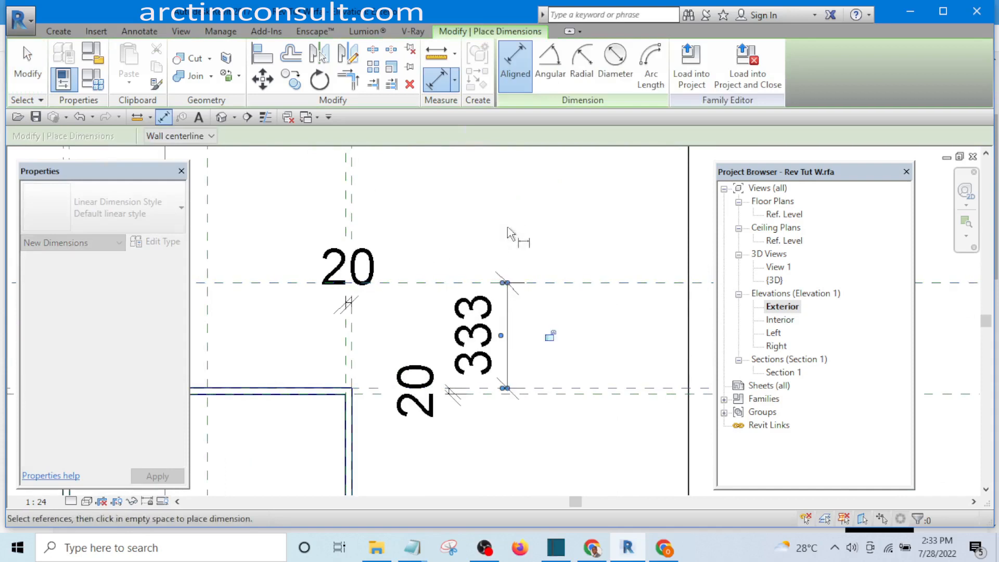
{"action": "key", "text": "Escape"}
{"action": "key", "text": "Escape"}
- Set the upper reference plane's distance from the Top plane to 120 mm and lock that dimension
{"action": "left_click", "coordinate": [577, 281]}
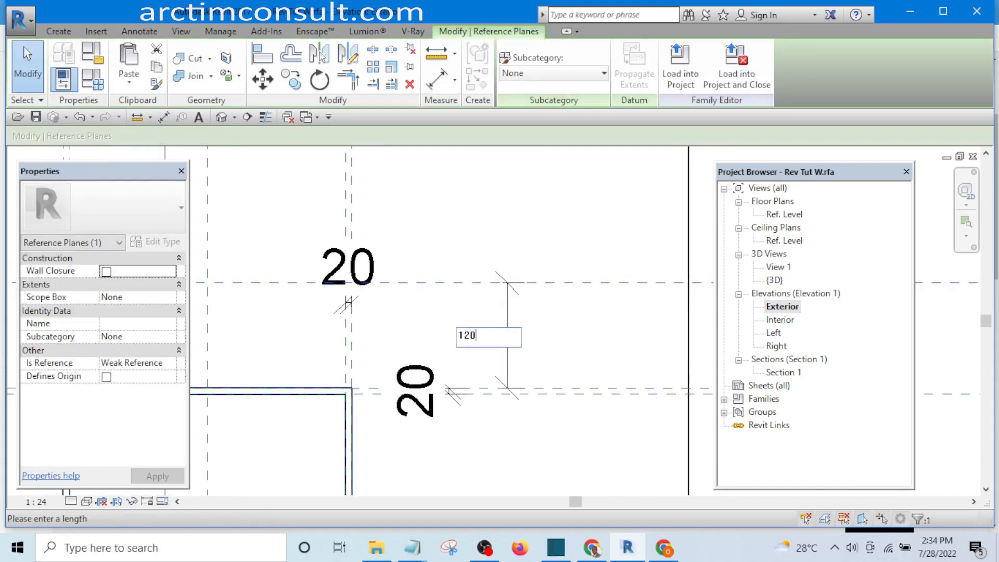
{"action": "left_click", "coordinate": [493, 254]}
{"action": "scroll", "coordinate": [513, 355], "scroll_direction": "up", "scroll_amount": 1}
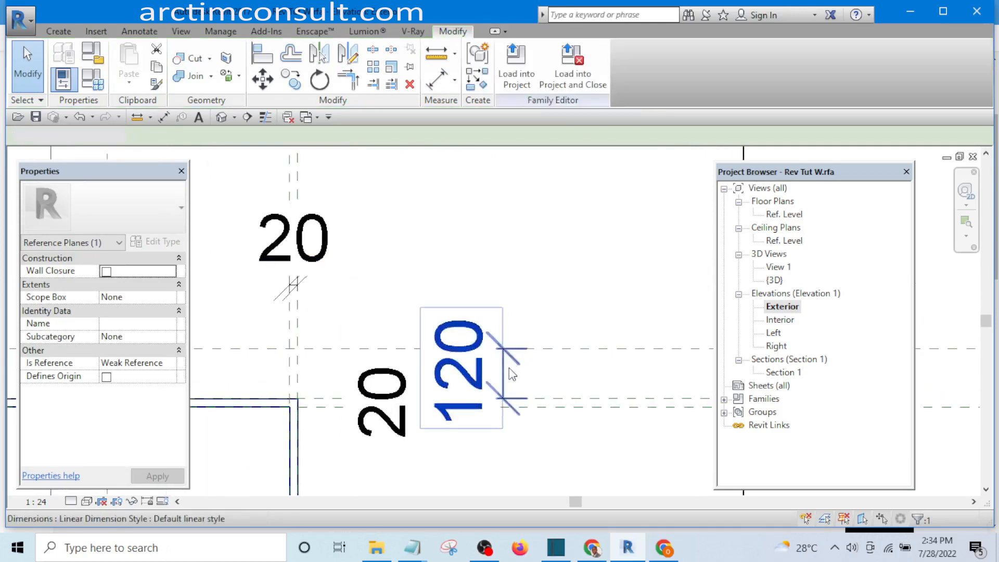
{"action": "left_click", "coordinate": [512, 373]}
{"action": "scroll", "coordinate": [541, 373], "scroll_direction": "down", "scroll_amount": 2}
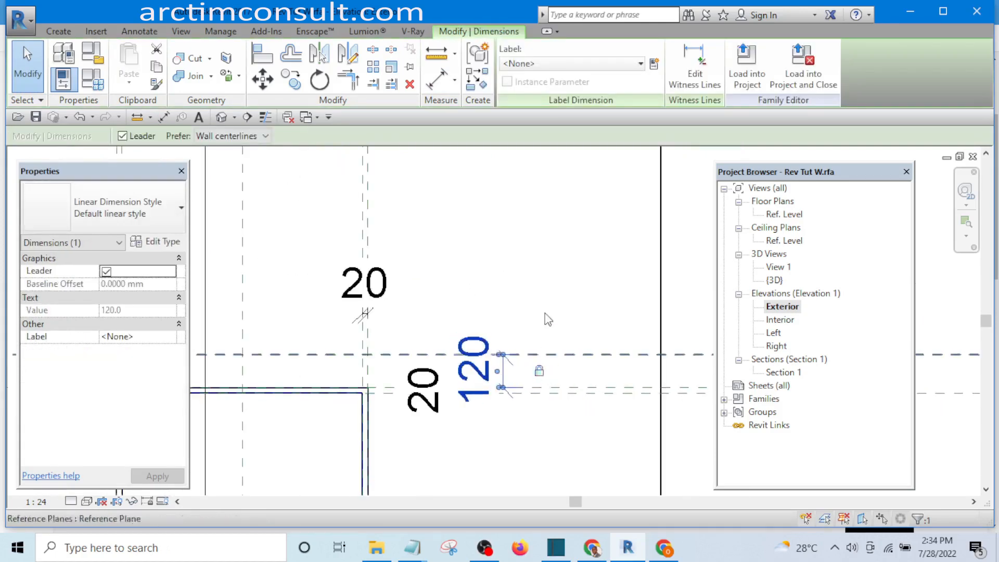
{"action": "left_click", "coordinate": [544, 280]}
- Draw vertical reference planes on both sides of the window, about 314 mm outside the right jamb and 400 mm outside the left
{"action": "scroll", "coordinate": [544, 279], "scroll_direction": "down", "scroll_amount": 3}
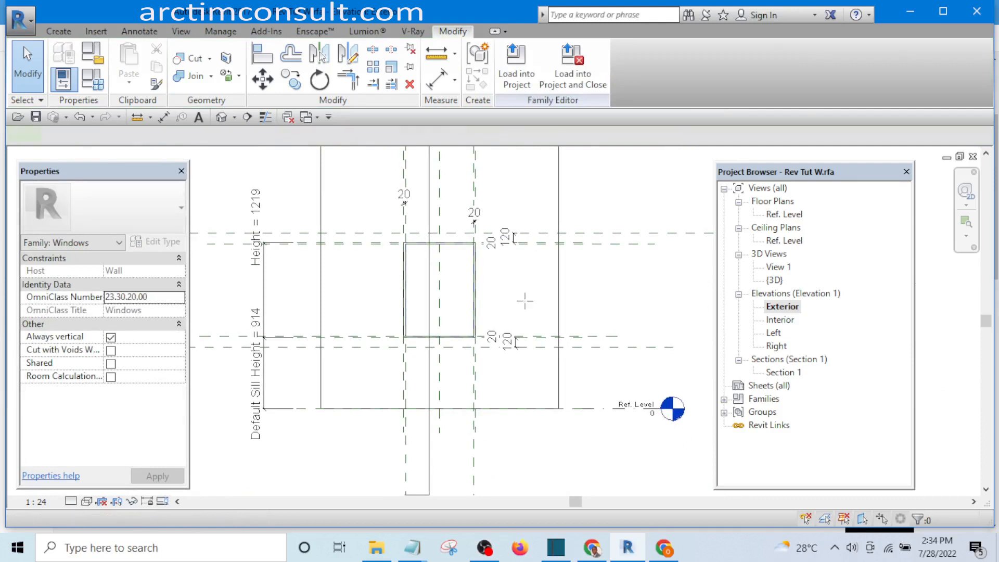
{"action": "key", "text": "r"}
{"action": "key", "text": "p"}
{"action": "left_click", "coordinate": [499, 163]}
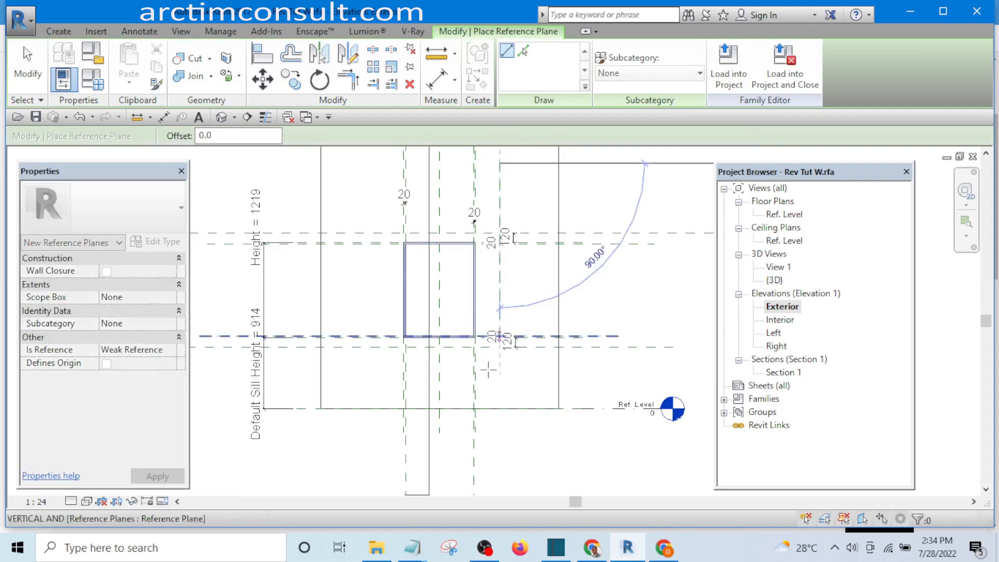
{"action": "left_click", "coordinate": [500, 481]}
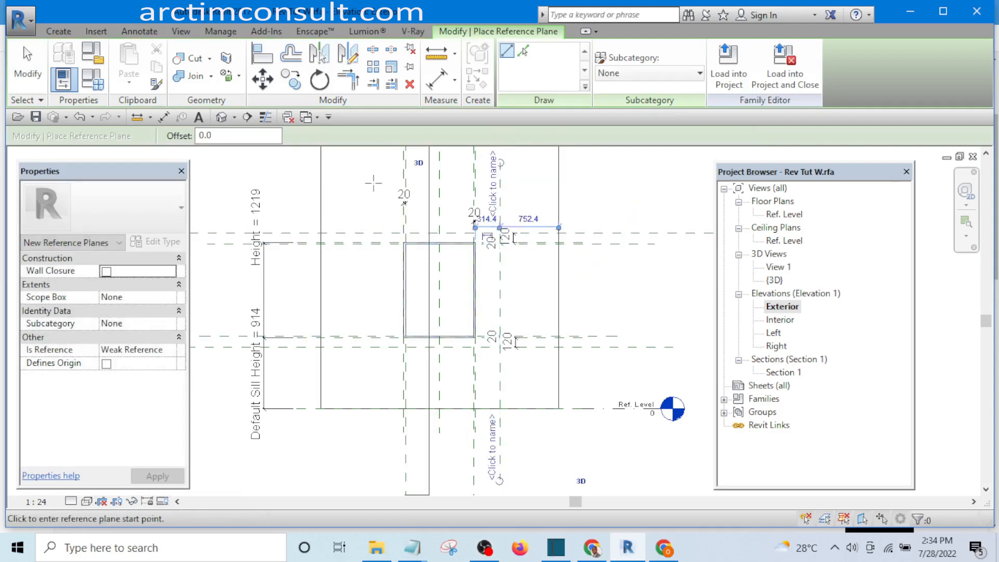
{"action": "left_click", "coordinate": [373, 163]}
{"action": "left_click", "coordinate": [374, 452]}
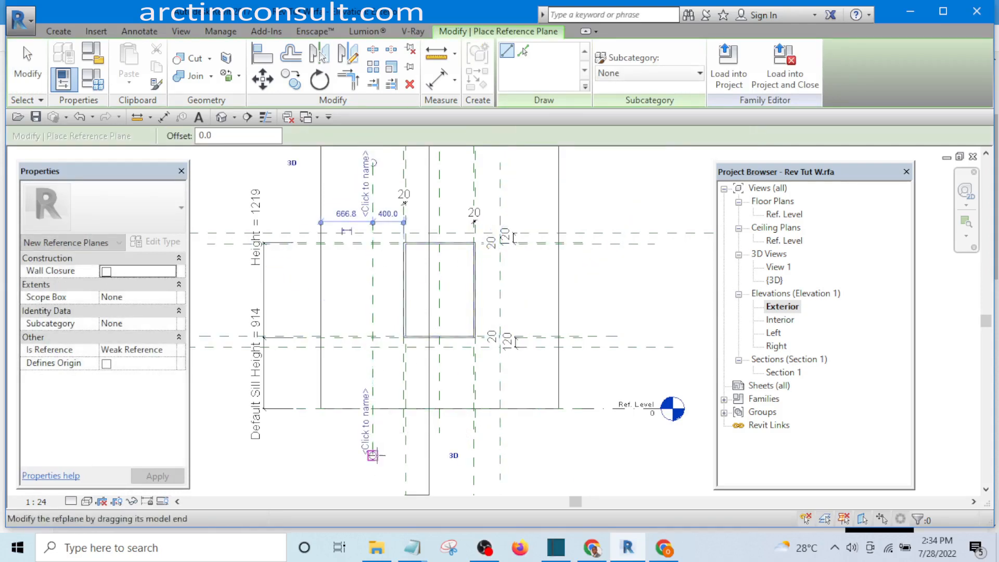
{"action": "key", "text": "Escape"}
{"action": "key", "text": "Escape"}
- Add an aligned dimension between the right-hand jamb plane and the new vertical reference plane outside it
{"action": "middle_click_drag", "start_coordinate": [418, 326], "coordinate": [374, 410]}
{"action": "key", "text": "d"}
{"action": "key", "text": "i"}
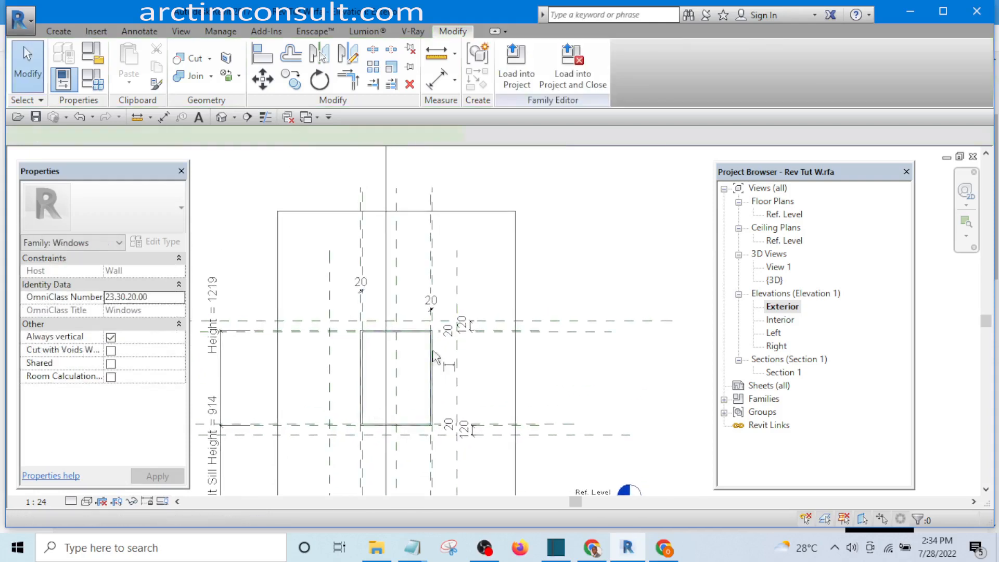
{"action": "scroll", "coordinate": [390, 364], "scroll_direction": "up", "scroll_amount": 5}
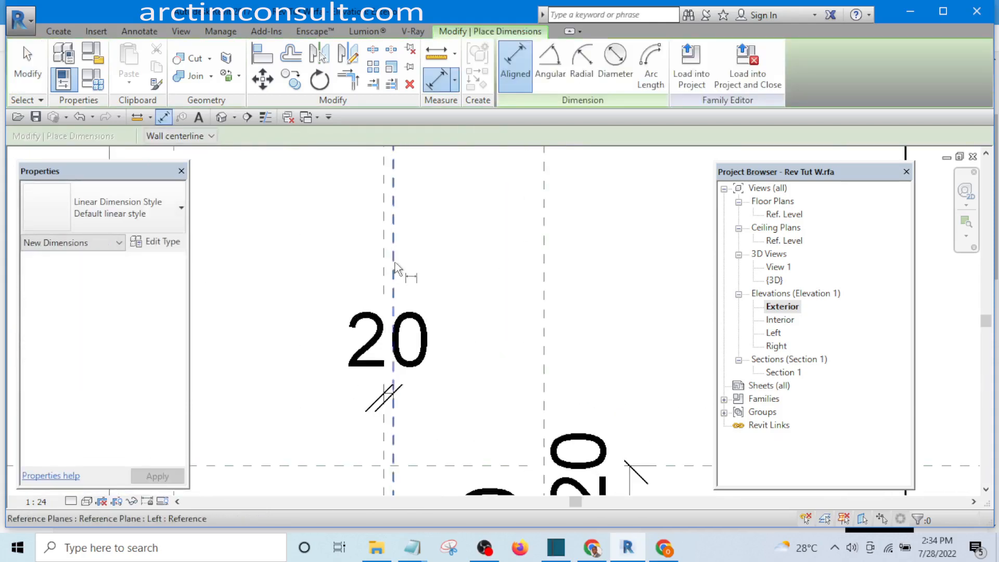
{"action": "left_click", "coordinate": [395, 273]}
{"action": "scroll", "coordinate": [398, 301], "scroll_direction": "down", "scroll_amount": 3}
{"action": "scroll", "coordinate": [442, 296], "scroll_direction": "up", "scroll_amount": 1}
{"action": "scroll", "coordinate": [442, 296], "scroll_direction": "up", "scroll_amount": 1}
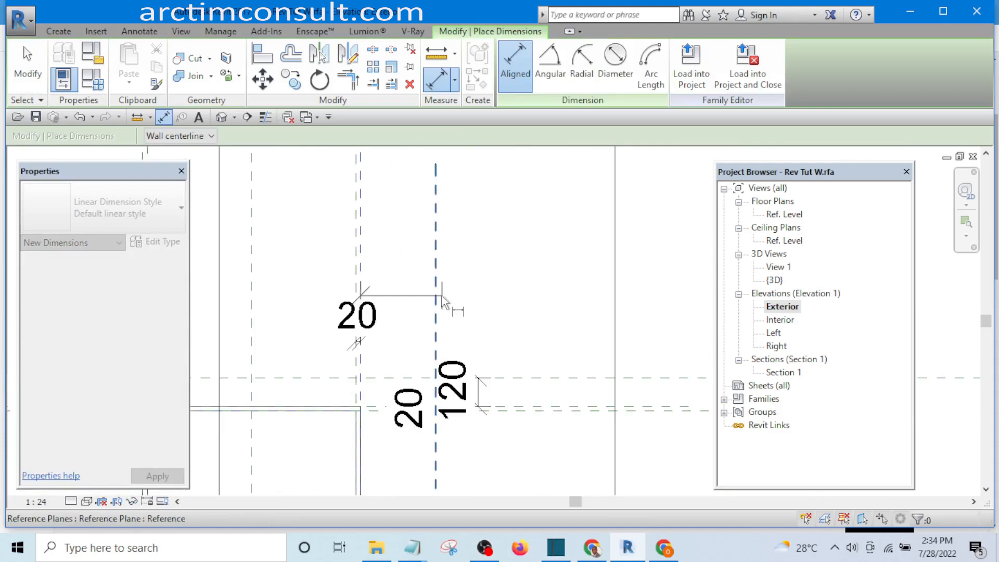
{"action": "left_click", "coordinate": [440, 297]}
{"action": "left_click", "coordinate": [538, 281]}
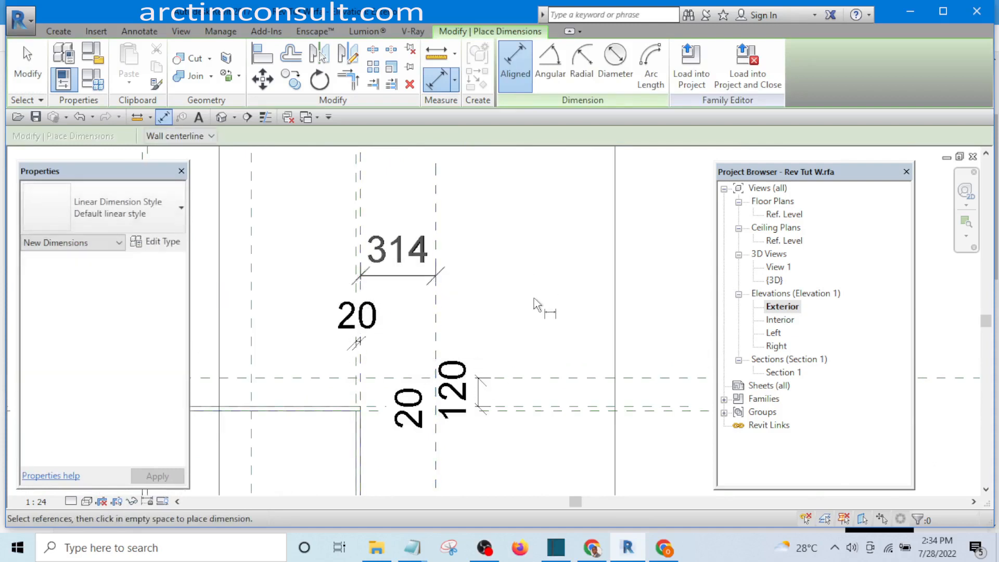
{"action": "key", "text": "Escape"}
{"action": "key", "text": "Escape"}
- Set the right-hand vertical plane's distance from the jamb to 120 mm and lock that dimension
{"action": "left_click", "coordinate": [435, 202]}
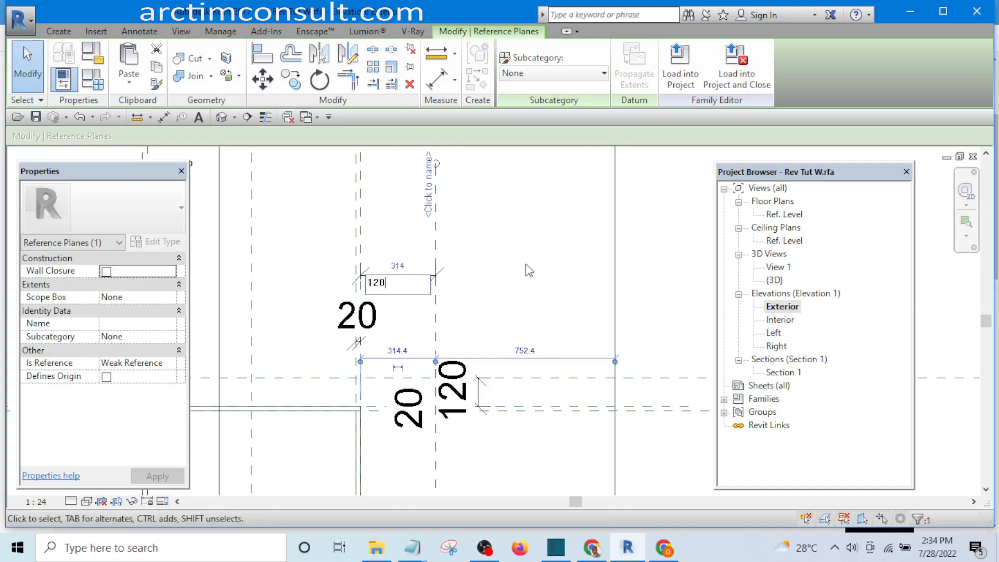
{"action": "key", "text": "Return"}
{"action": "key", "text": "Escape"}
{"action": "left_click", "coordinate": [379, 278]}
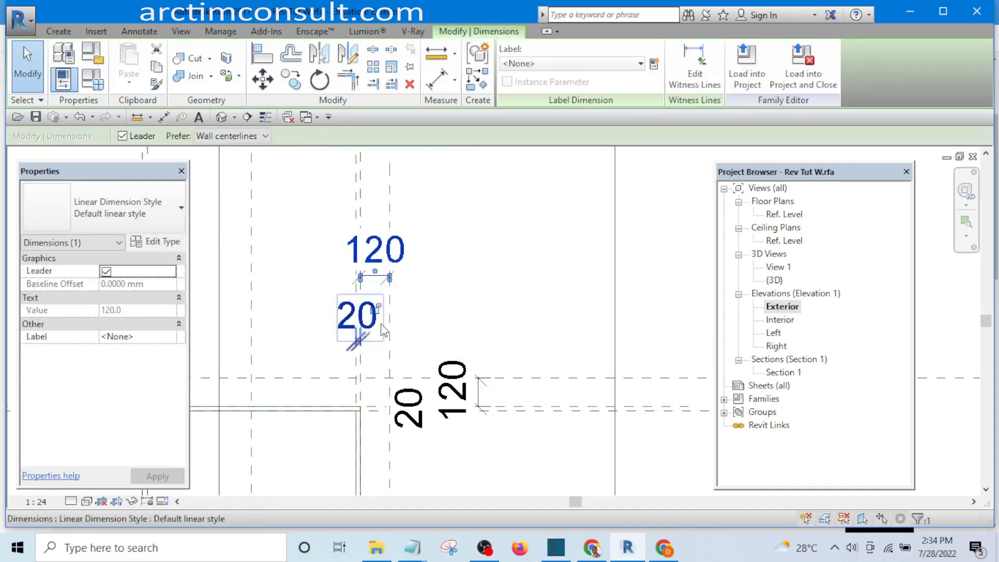
{"action": "scroll", "coordinate": [535, 264], "scroll_direction": "down", "scroll_amount": 5}
{"action": "scroll", "coordinate": [350, 256], "scroll_direction": "up", "scroll_amount": 3}
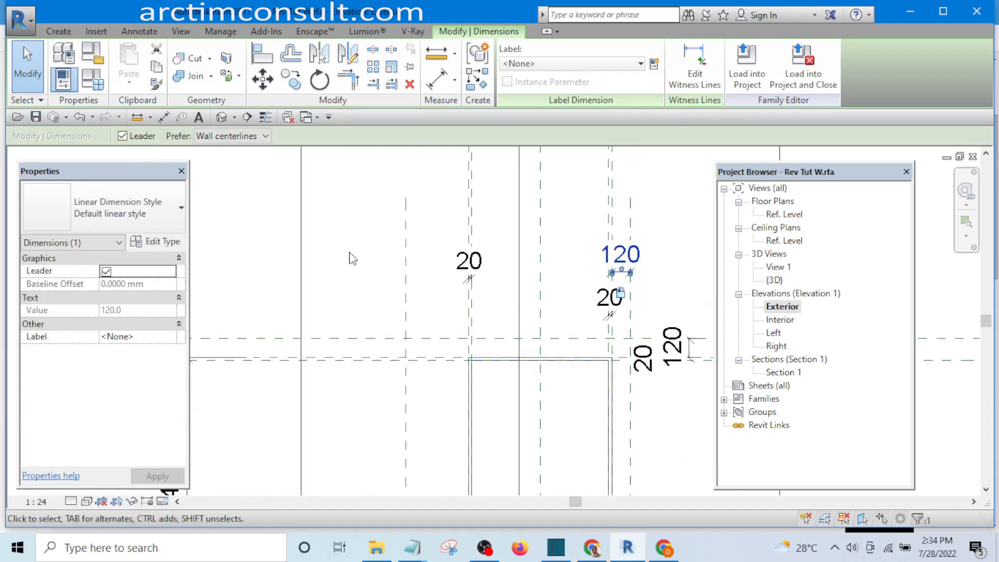
{"action": "key", "text": "Escape"}
- Add an aligned dimension between the left-hand outer vertical reference plane and the adjacent outer jamb plane
{"action": "key", "text": "d"}
{"action": "key", "text": "i"}
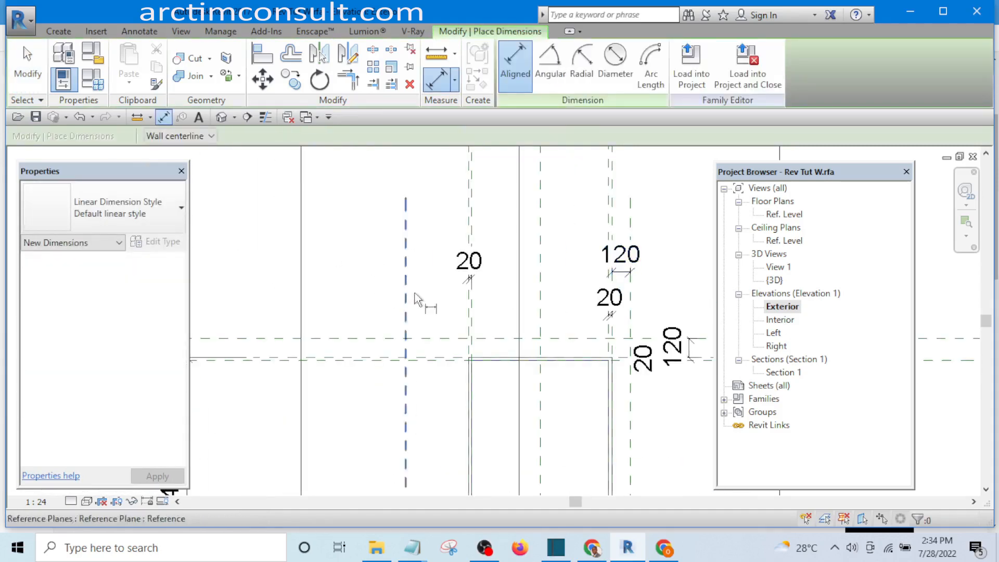
{"action": "scroll", "coordinate": [393, 310], "scroll_direction": "up", "scroll_amount": 2}
{"action": "scroll", "coordinate": [548, 349], "scroll_direction": "up", "scroll_amount": 2}
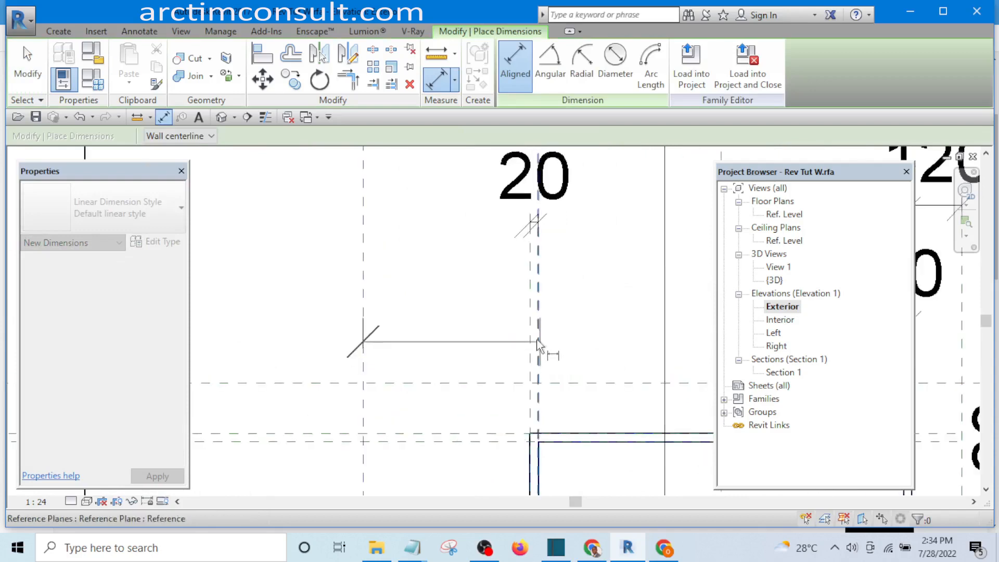
{"action": "left_click", "coordinate": [531, 335]}
{"action": "scroll", "coordinate": [524, 364], "scroll_direction": "down", "scroll_amount": 3}
{"action": "left_click", "coordinate": [504, 229]}
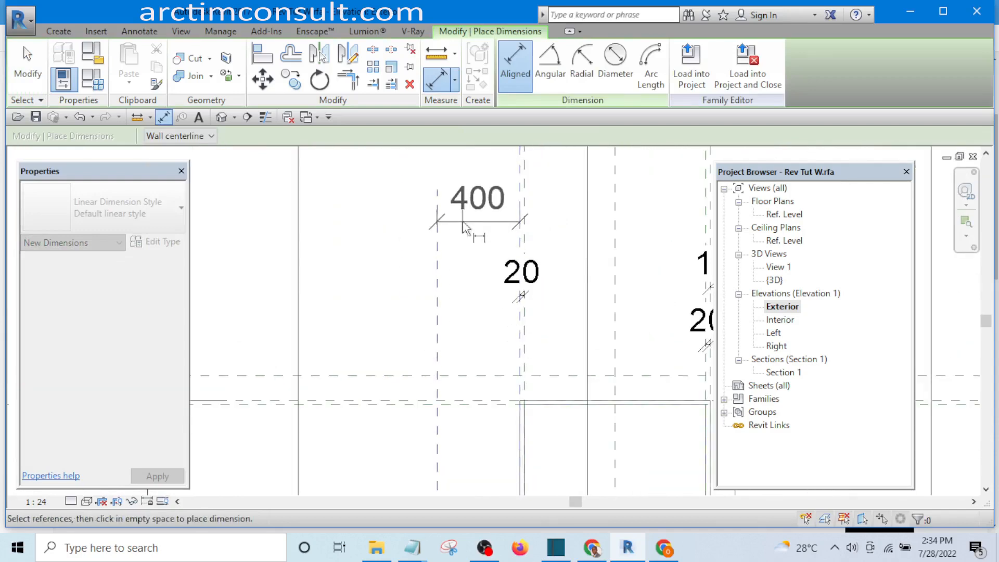
{"action": "key", "text": "Escape"}
{"action": "key", "text": "Escape"}
- Set the distance from the left-hand outer vertical plane to the window jamb to 120 mm
{"action": "left_click", "coordinate": [437, 313]}
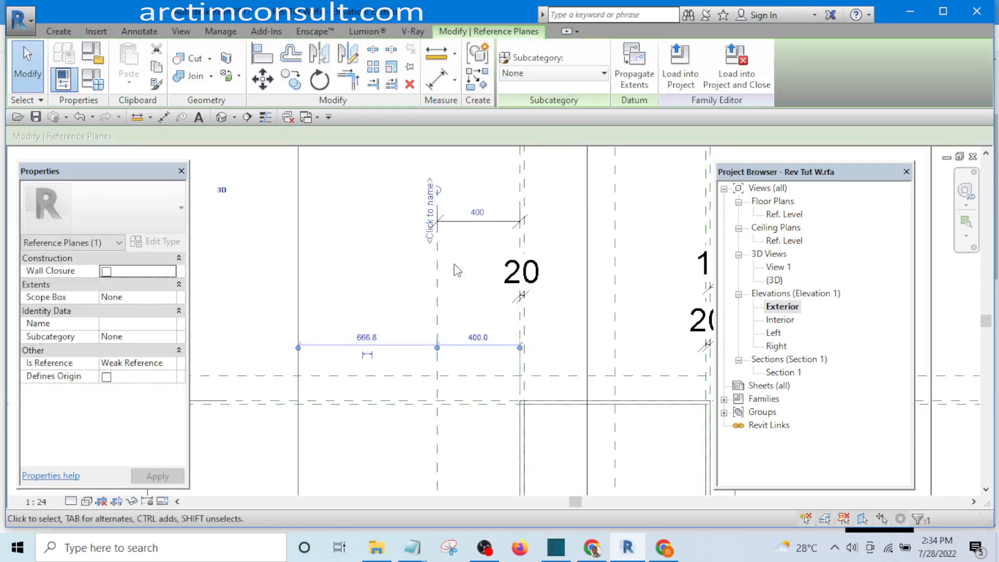
{"action": "scroll", "coordinate": [480, 216], "scroll_direction": "up", "scroll_amount": 3}
{"action": "left_click", "coordinate": [476, 219]}
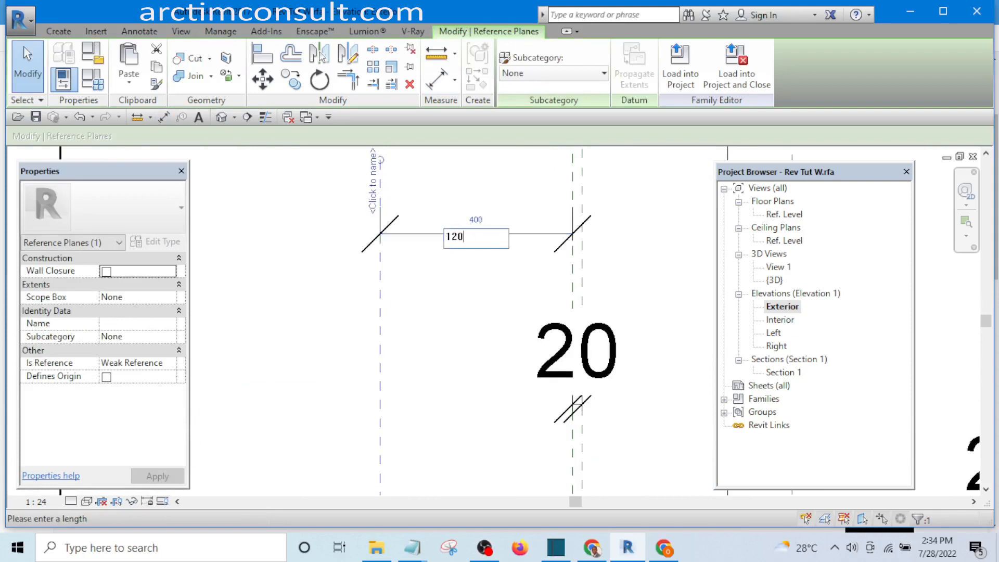
{"action": "key", "text": "Return"}
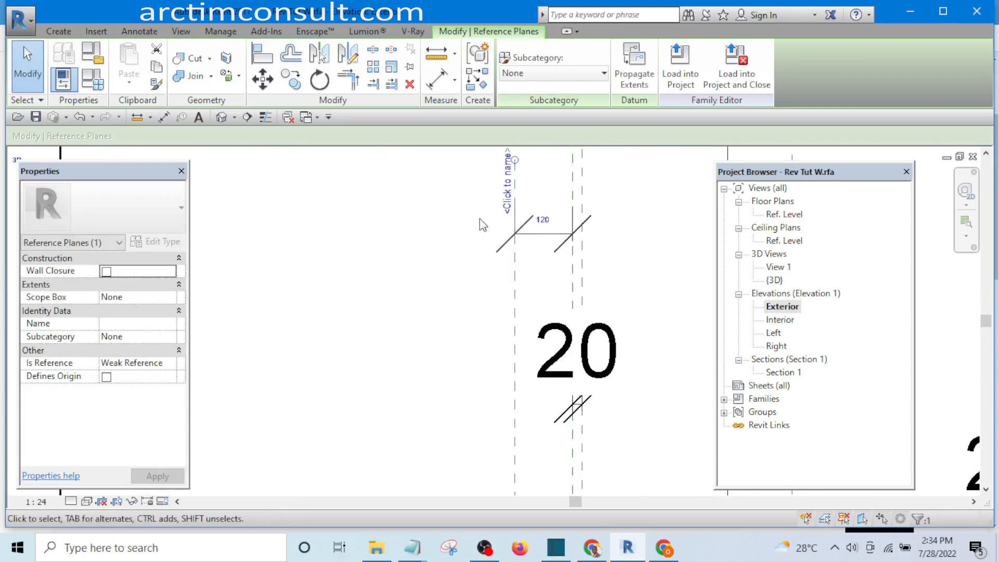
{"action": "left_click", "coordinate": [393, 272]}
{"action": "left_click", "coordinate": [532, 236]}
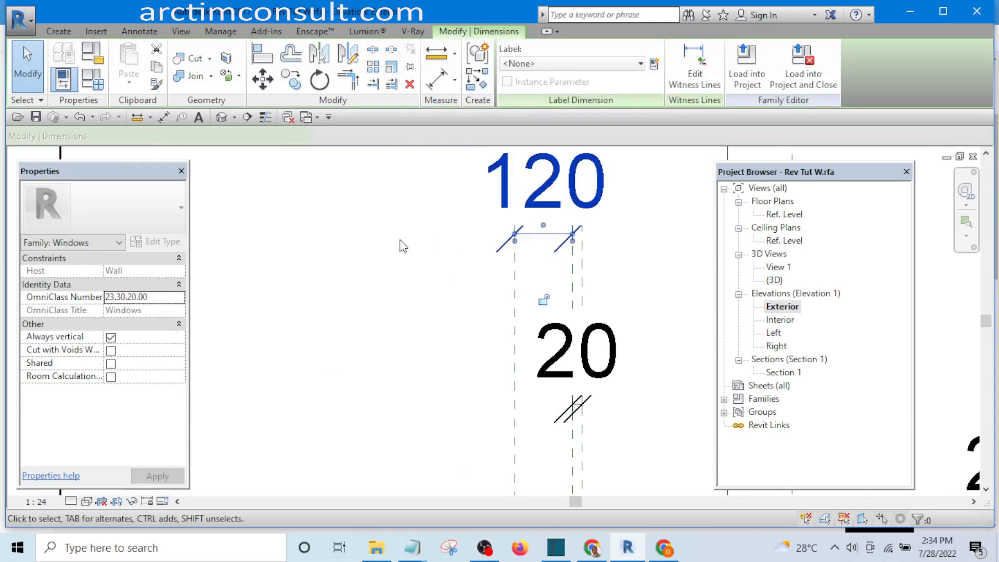
{"action": "scroll", "coordinate": [358, 209], "scroll_direction": "down", "scroll_amount": 2}
{"action": "scroll", "coordinate": [475, 277], "scroll_direction": "up", "scroll_amount": 1}
{"action": "left_click", "coordinate": [346, 272]}
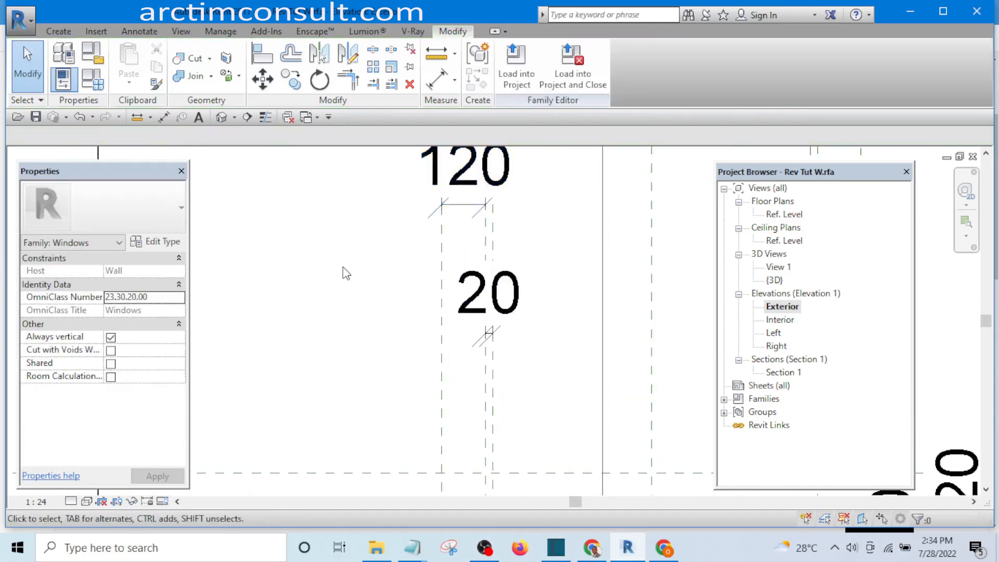
- Move the 120 mm dimension above the window head farther out, clear of the 20 mm frame dimension
{"action": "scroll", "coordinate": [345, 272], "scroll_direction": "down", "scroll_amount": 2}
{"action": "scroll", "coordinate": [439, 357], "scroll_direction": "up", "scroll_amount": 2}
{"action": "middle_click_drag", "start_coordinate": [508, 408], "coordinate": [523, 328]}
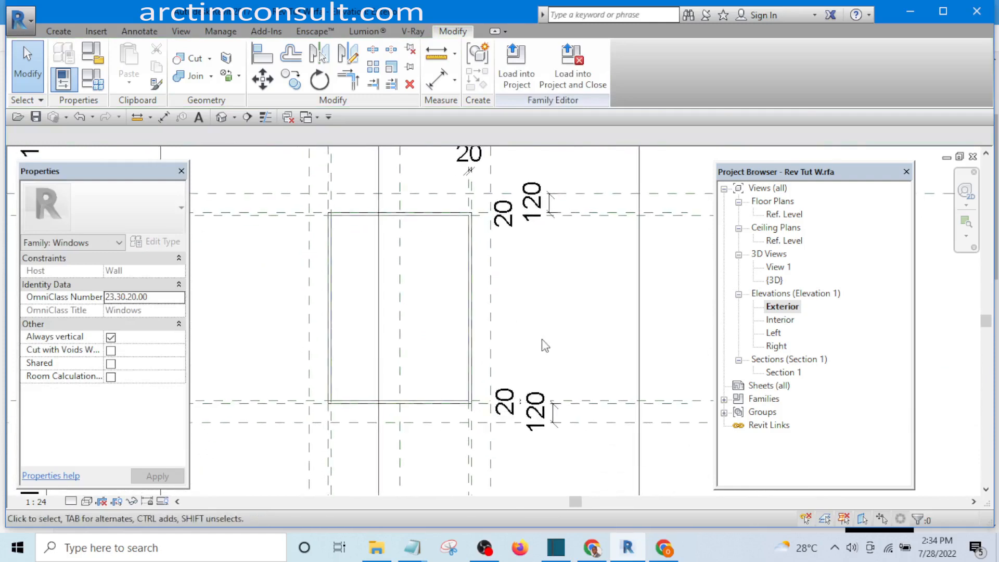
{"action": "left_click", "coordinate": [551, 211]}
{"action": "left_click", "coordinate": [576, 279]}
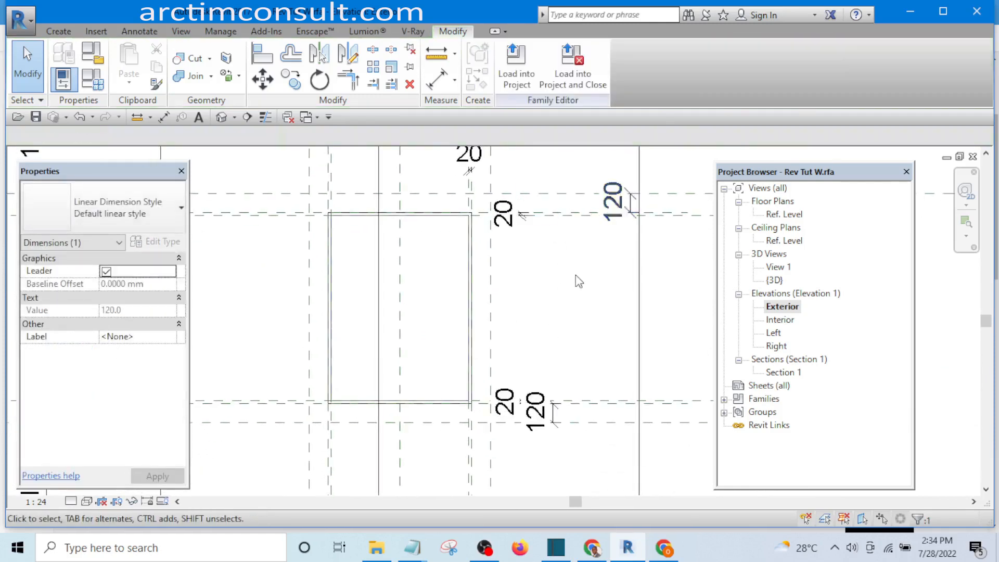
{"action": "scroll", "coordinate": [573, 301], "scroll_direction": "down", "scroll_amount": 4}
{"action": "middle_click_drag", "start_coordinate": [573, 311], "coordinate": [508, 329]}
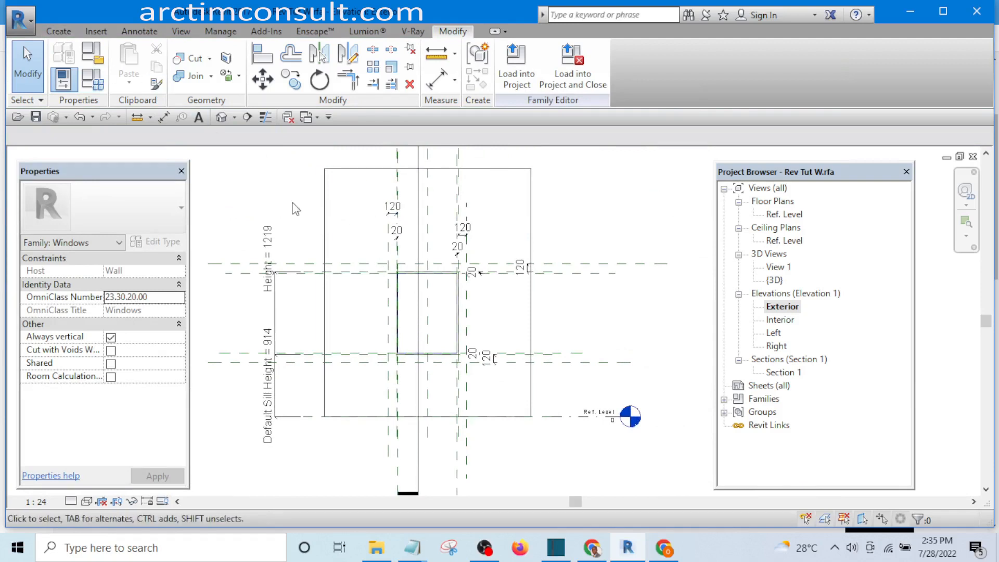
- Start a new extrusion and sketch a thin horizontal rectangle about 940 mm wide just above the window head
{"action": "middle_click_drag", "start_coordinate": [301, 203], "coordinate": [300, 211]}
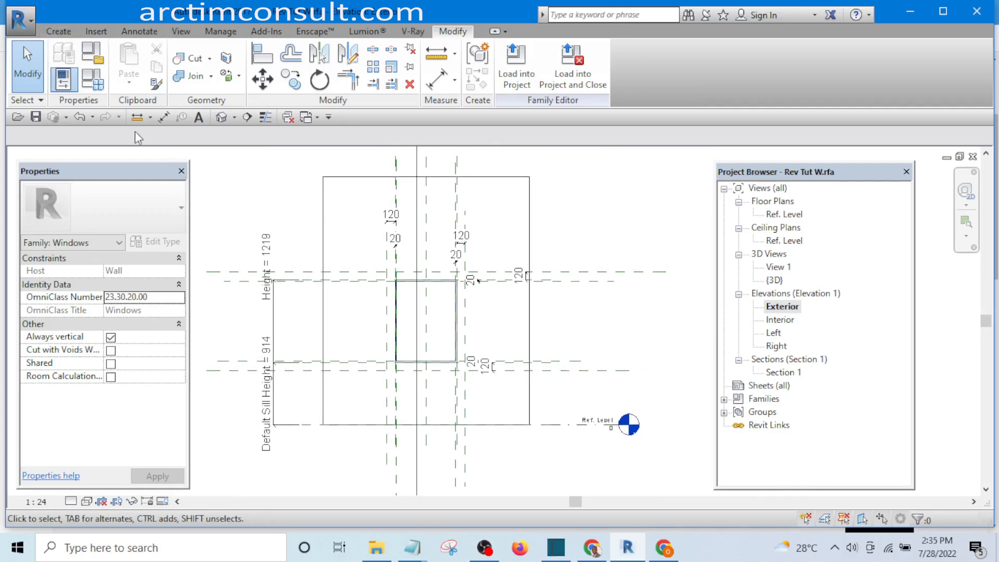
{"action": "left_click", "coordinate": [60, 31]}
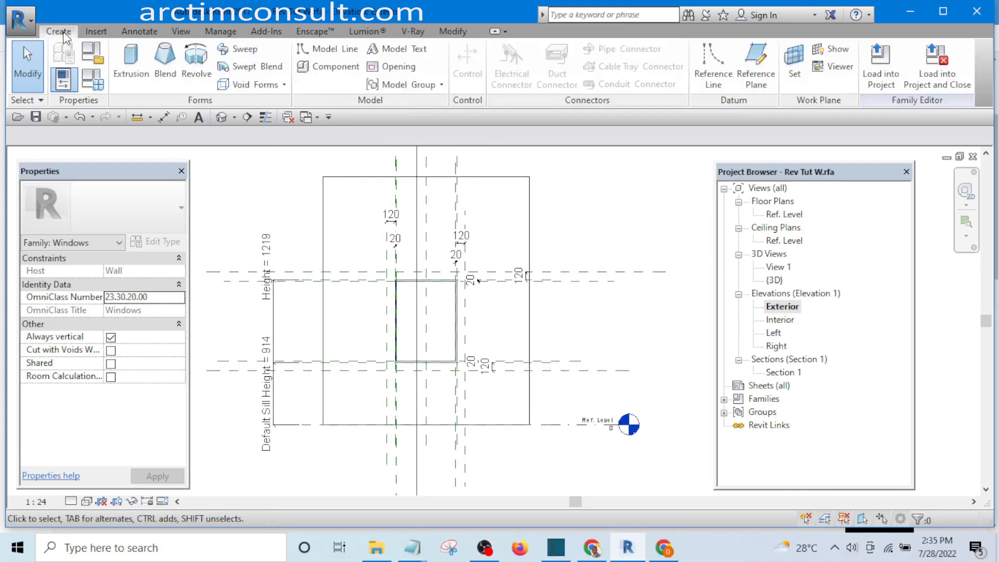
{"action": "left_click", "coordinate": [126, 61]}
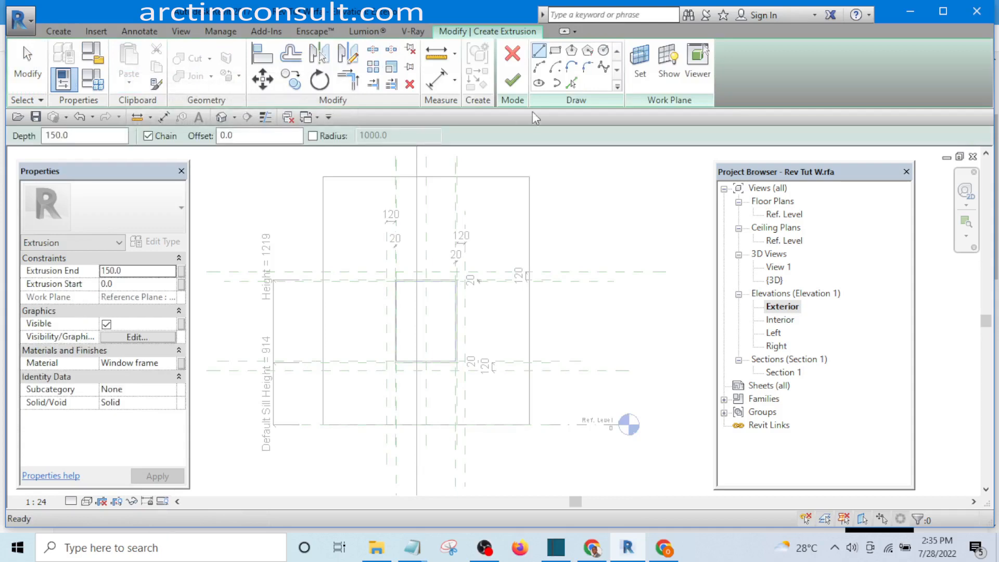
{"action": "left_click", "coordinate": [556, 51]}
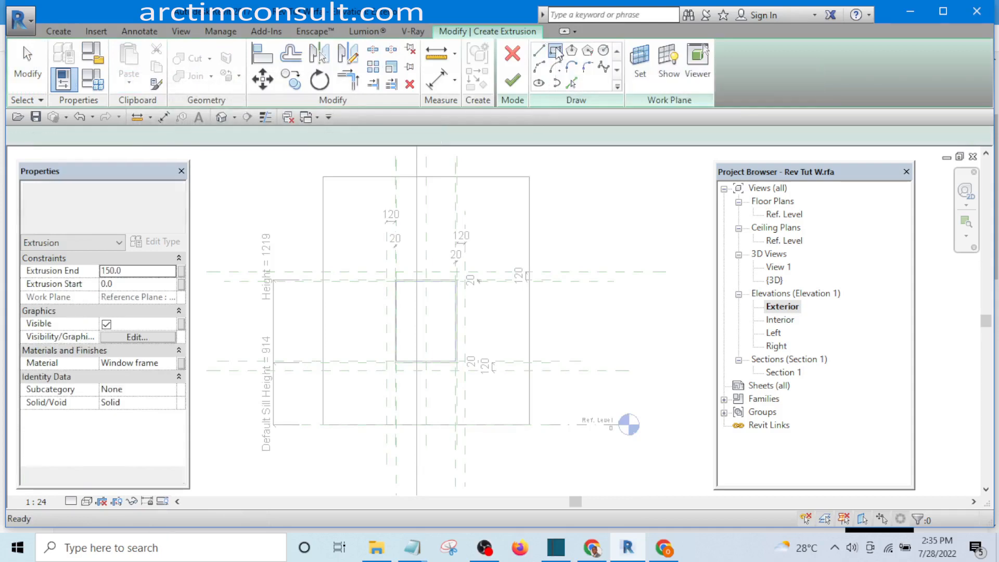
{"action": "scroll", "coordinate": [396, 309], "scroll_direction": "up", "scroll_amount": 8}
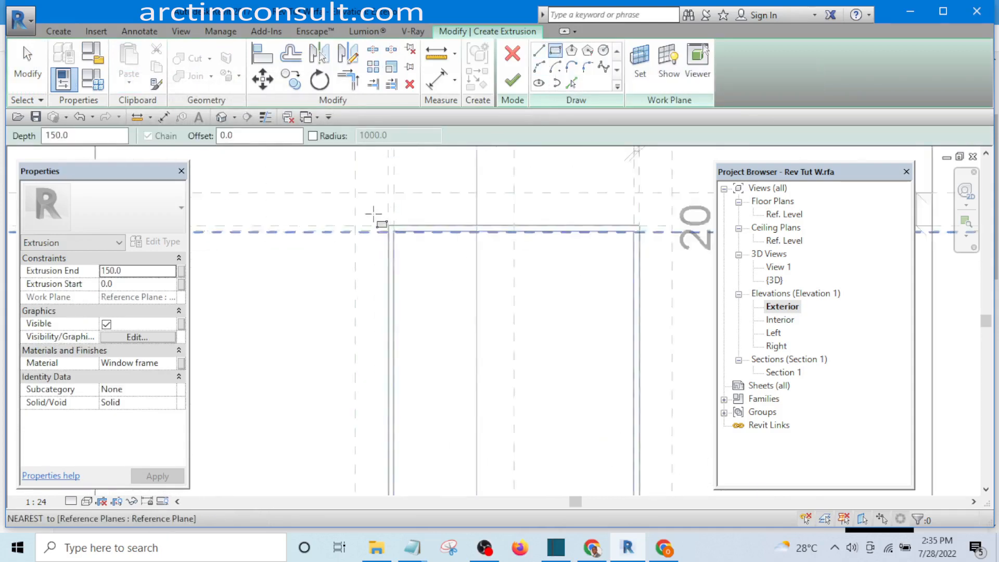
{"action": "left_click", "coordinate": [364, 196]}
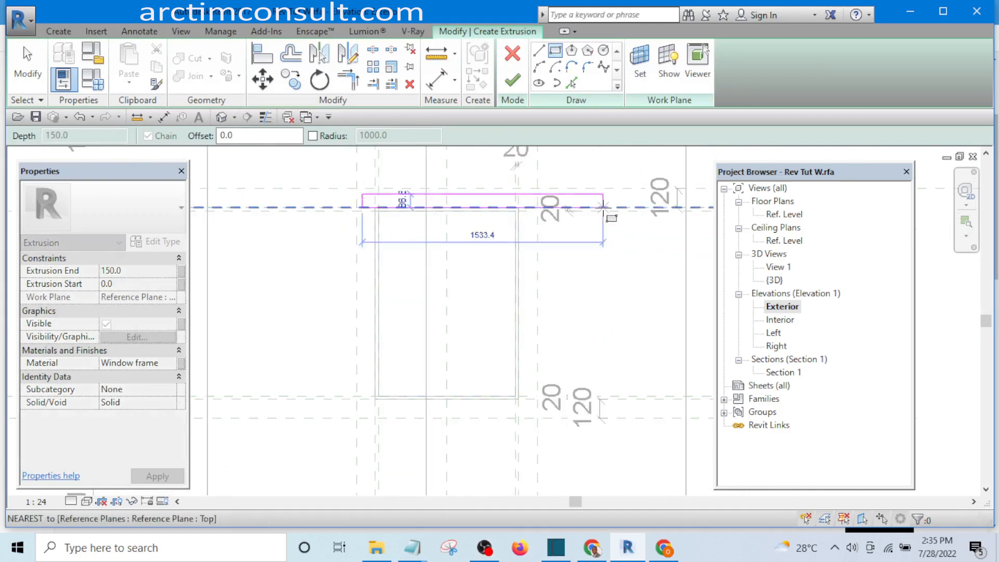
{"action": "scroll", "coordinate": [494, 190], "scroll_direction": "down", "scroll_amount": 3}
{"action": "scroll", "coordinate": [494, 190], "scroll_direction": "up", "scroll_amount": 2}
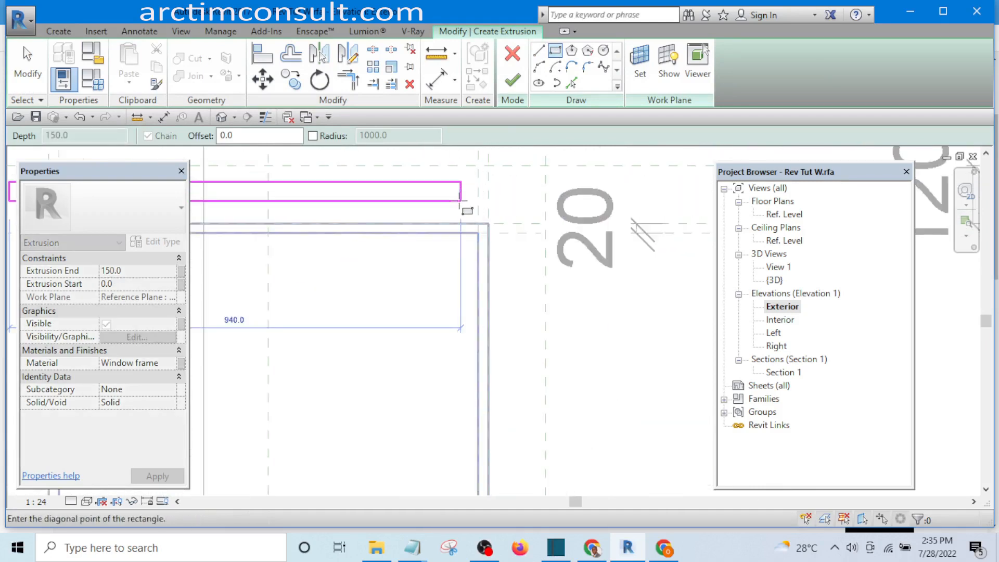
{"action": "left_click", "coordinate": [460, 196]}
{"action": "key", "text": "Escape"}
{"action": "key", "text": "Escape"}
{"action": "scroll", "coordinate": [606, 256], "scroll_direction": "down", "scroll_amount": 5}
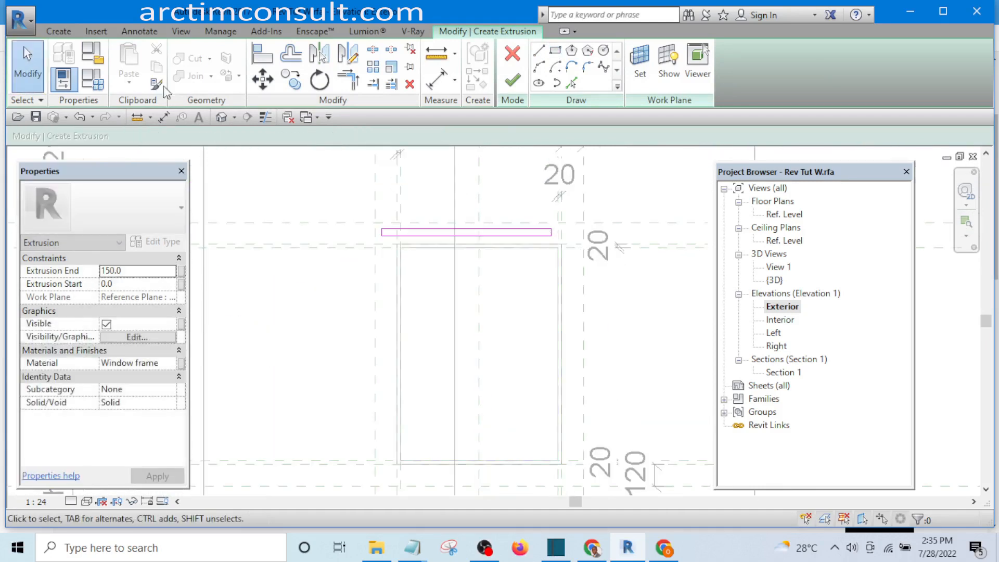
- Align the left end of the sketched rectangle with the left-hand outer vertical reference plane and lock it
{"action": "left_click", "coordinate": [258, 57]}
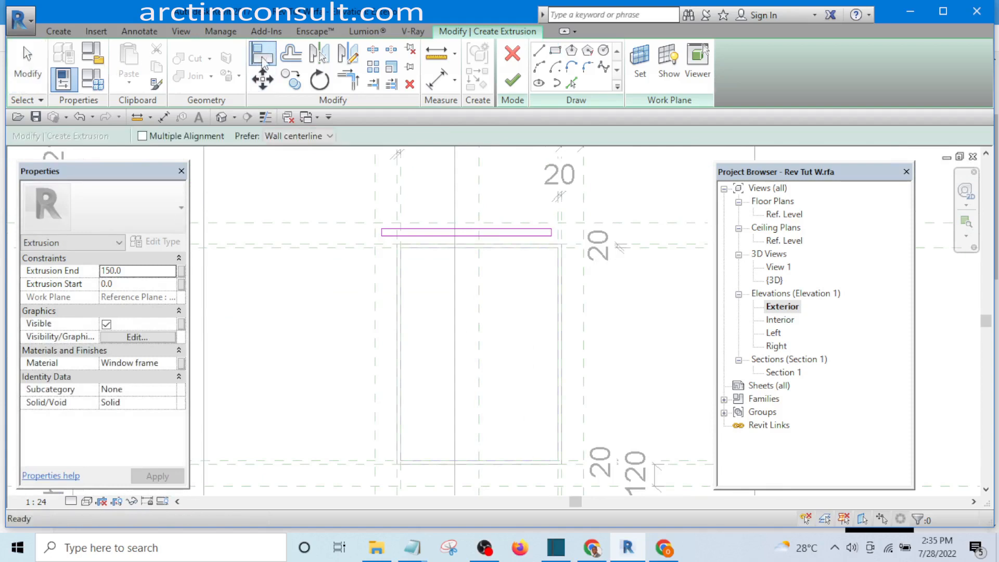
{"action": "scroll", "coordinate": [373, 223], "scroll_direction": "up", "scroll_amount": 5}
{"action": "left_click", "coordinate": [380, 166]}
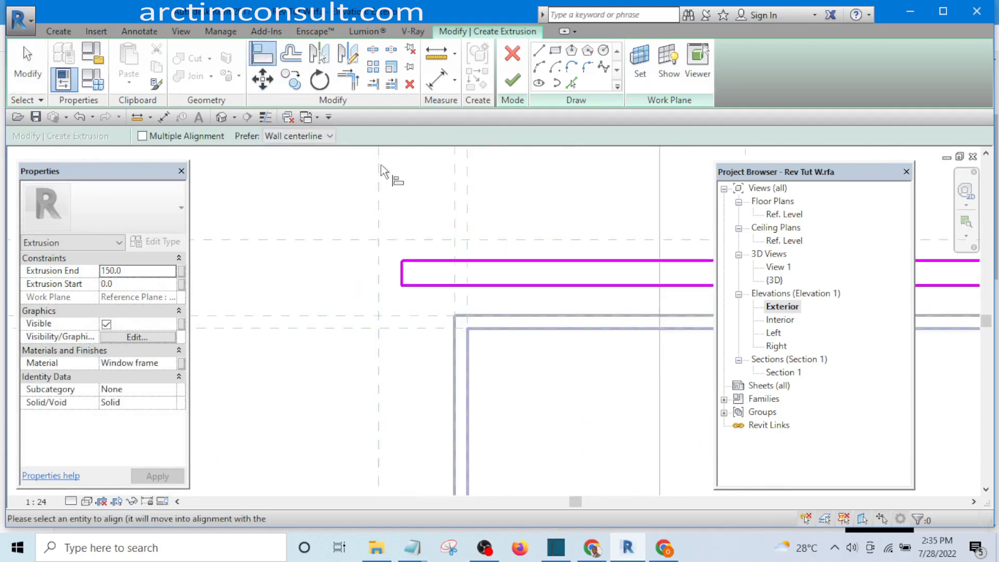
{"action": "scroll", "coordinate": [411, 284], "scroll_direction": "up", "scroll_amount": 1}
{"action": "left_click", "coordinate": [395, 273]}
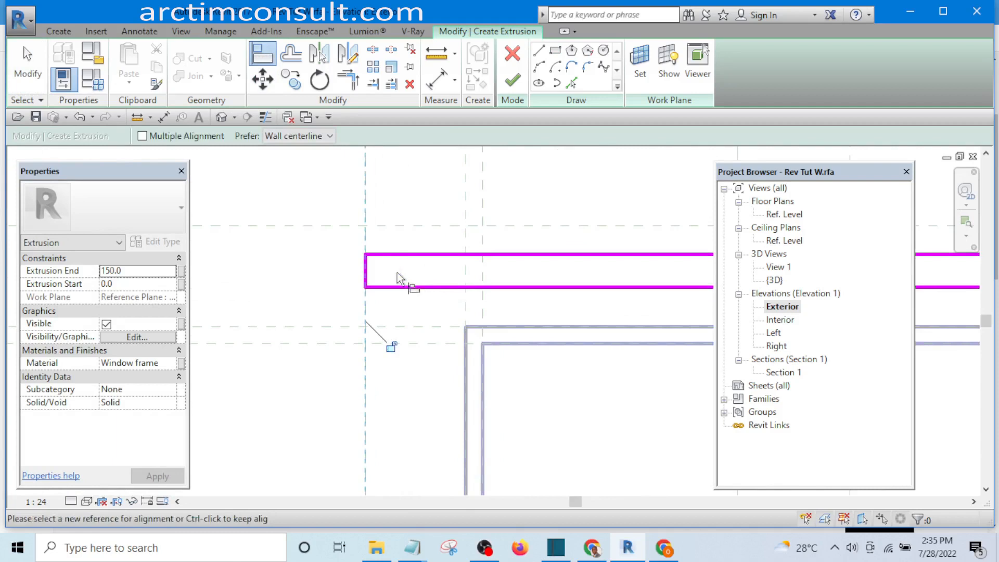
{"action": "left_click", "coordinate": [390, 348]}
- Align the right end of the rectangle with the right-hand outer vertical reference plane and lock it
{"action": "scroll", "coordinate": [328, 280], "scroll_direction": "down", "scroll_amount": 5}
{"action": "scroll", "coordinate": [613, 252], "scroll_direction": "up", "scroll_amount": 3}
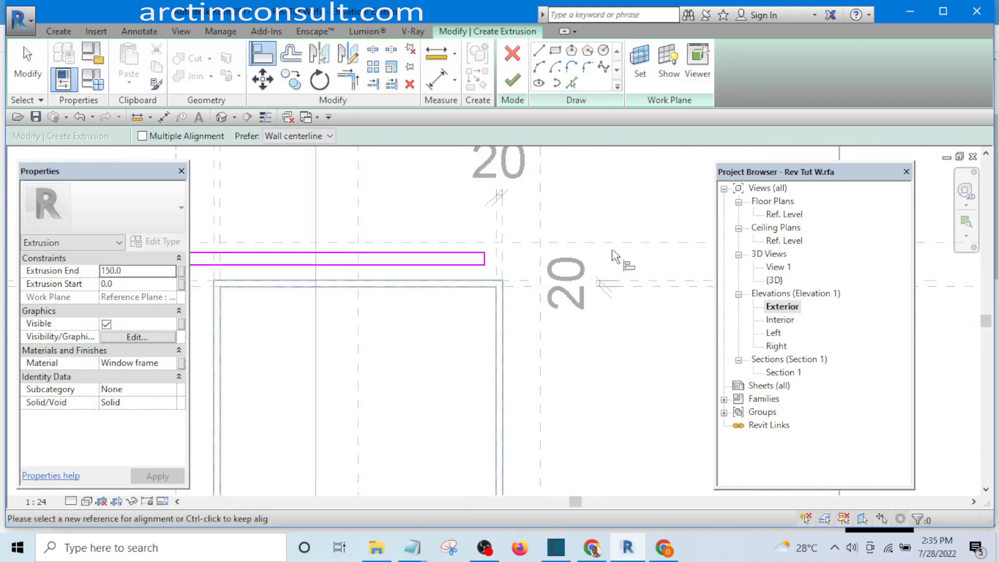
{"action": "left_click", "coordinate": [504, 193]}
{"action": "scroll", "coordinate": [422, 263], "scroll_direction": "up", "scroll_amount": 3}
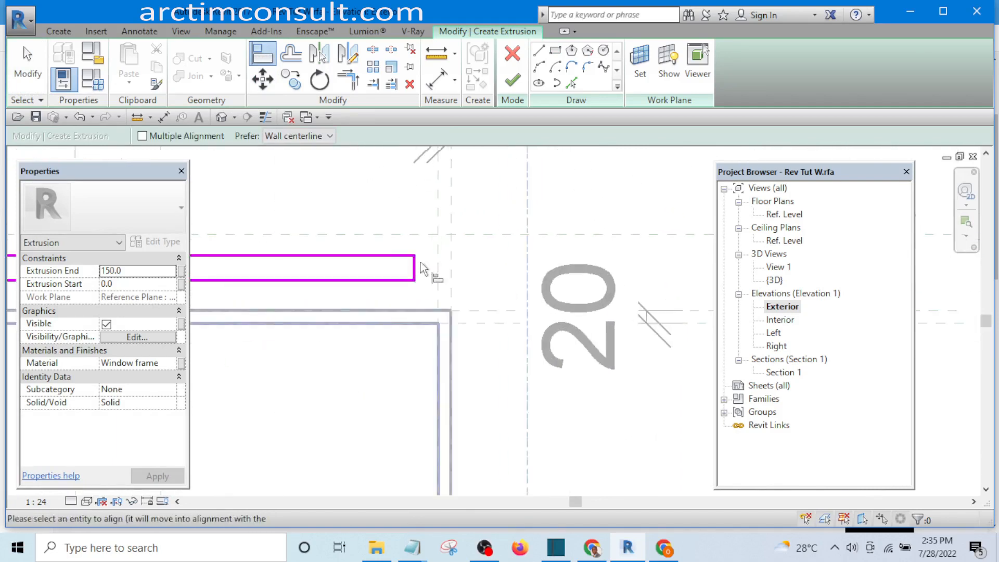
{"action": "left_click", "coordinate": [415, 266]}
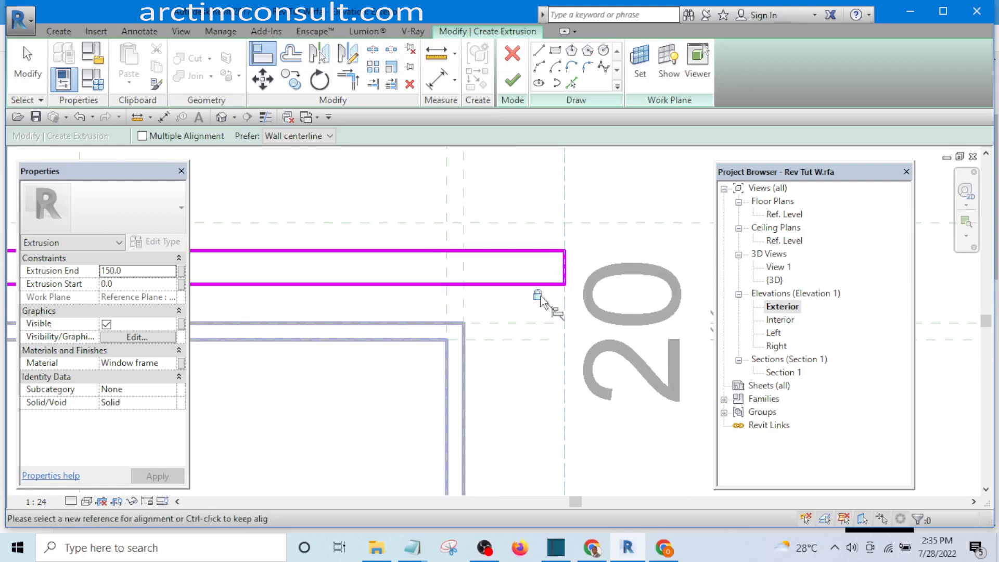
{"action": "scroll", "coordinate": [541, 301], "scroll_direction": "down", "scroll_amount": 4}
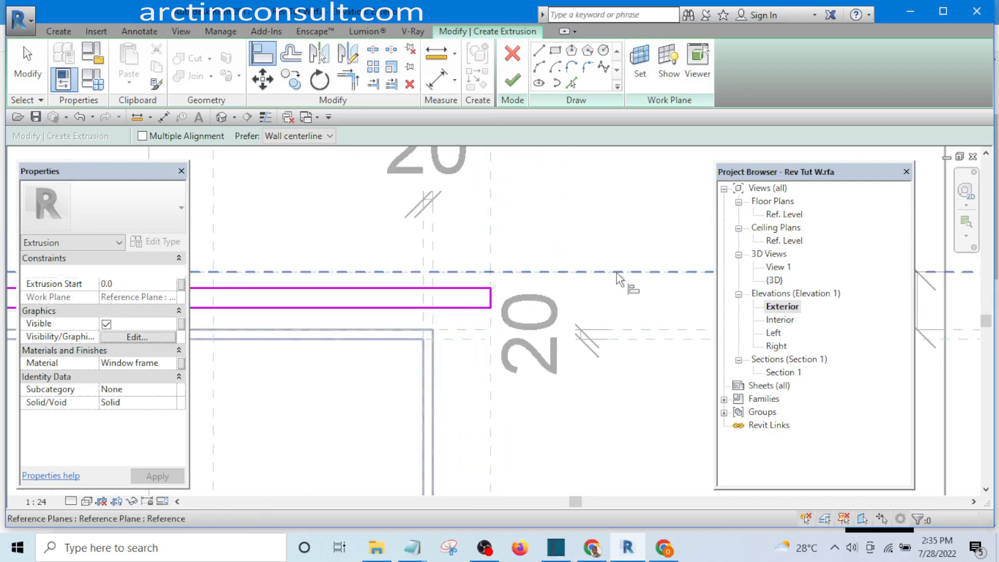
- Align and lock the rectangle's top edge to the upper outer reference plane and its bottom edge to the window head plane
{"action": "left_click", "coordinate": [616, 273]}
{"action": "scroll", "coordinate": [461, 288], "scroll_direction": "up", "scroll_amount": 2}
{"action": "left_click", "coordinate": [466, 291]}
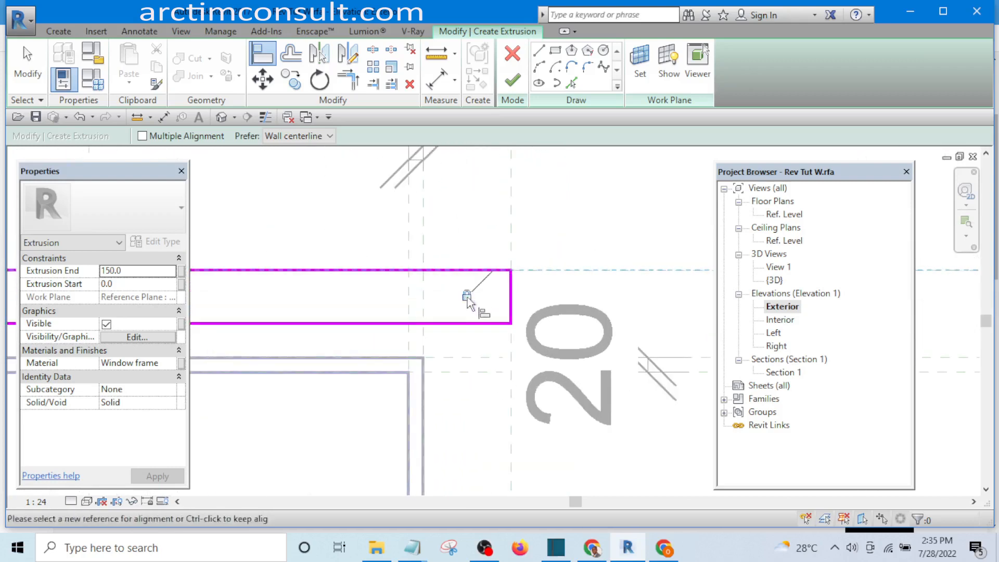
{"action": "middle_click_drag", "start_coordinate": [583, 218], "coordinate": [551, 165]}
{"action": "scroll", "coordinate": [573, 255], "scroll_direction": "up", "scroll_amount": 2}
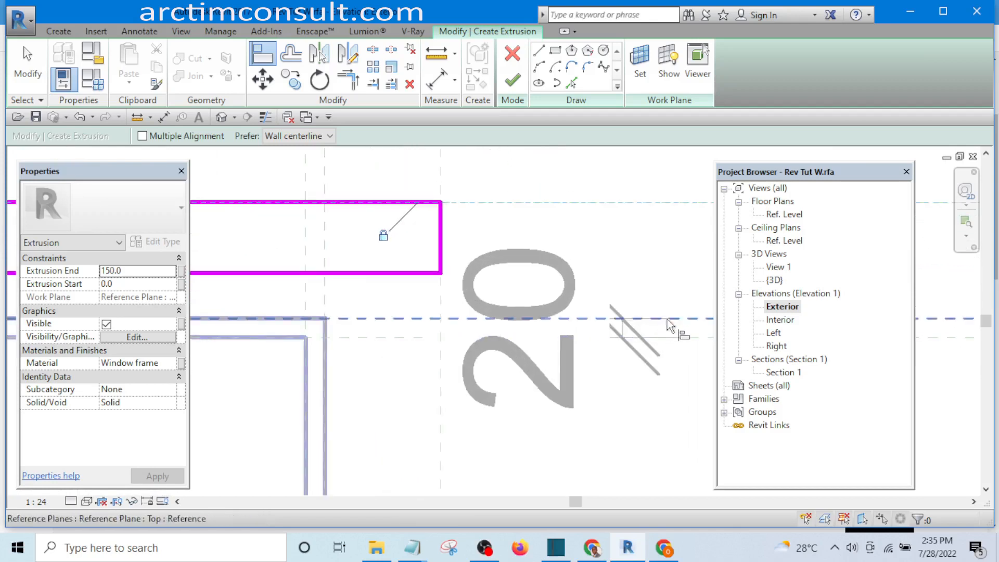
{"action": "scroll", "coordinate": [522, 312], "scroll_direction": "down", "scroll_amount": 3}
{"action": "scroll", "coordinate": [572, 312], "scroll_direction": "up", "scroll_amount": 1}
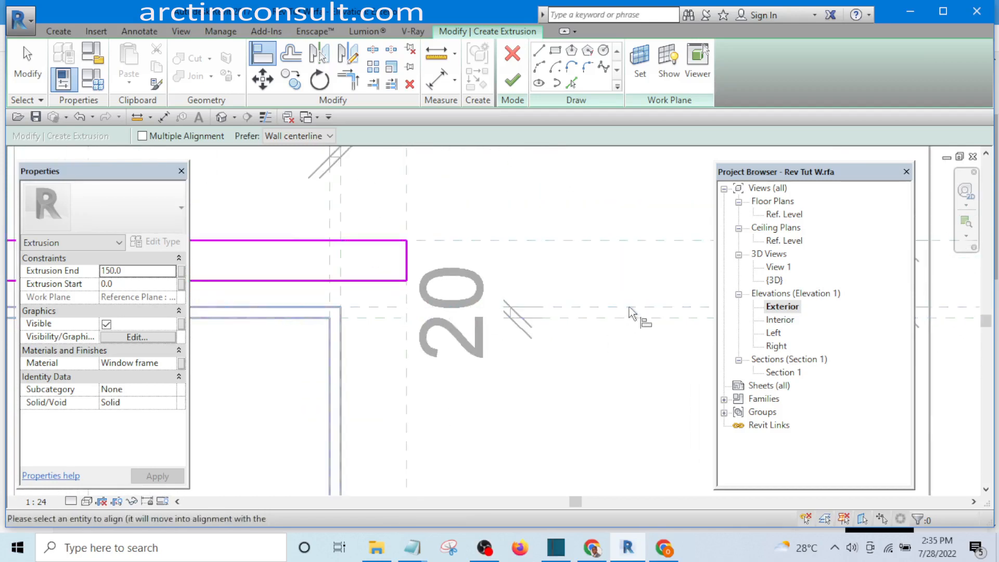
{"action": "left_click", "coordinate": [384, 281]}
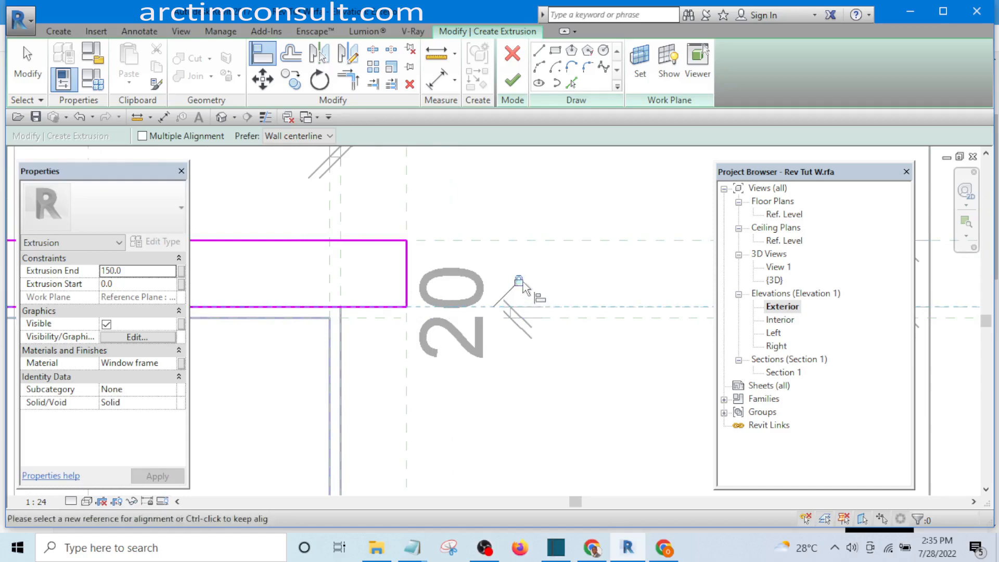
- Open the extrusion's material choices and duplicate the Default Wall material under the name Windowhood
{"action": "scroll", "coordinate": [523, 287], "scroll_direction": "down", "scroll_amount": 4}
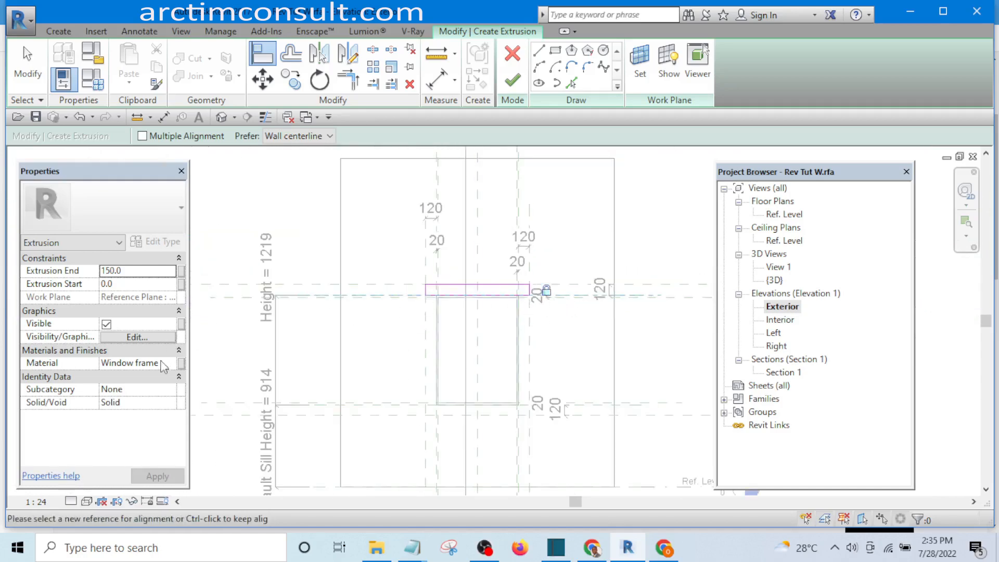
{"action": "left_click", "coordinate": [171, 362]}
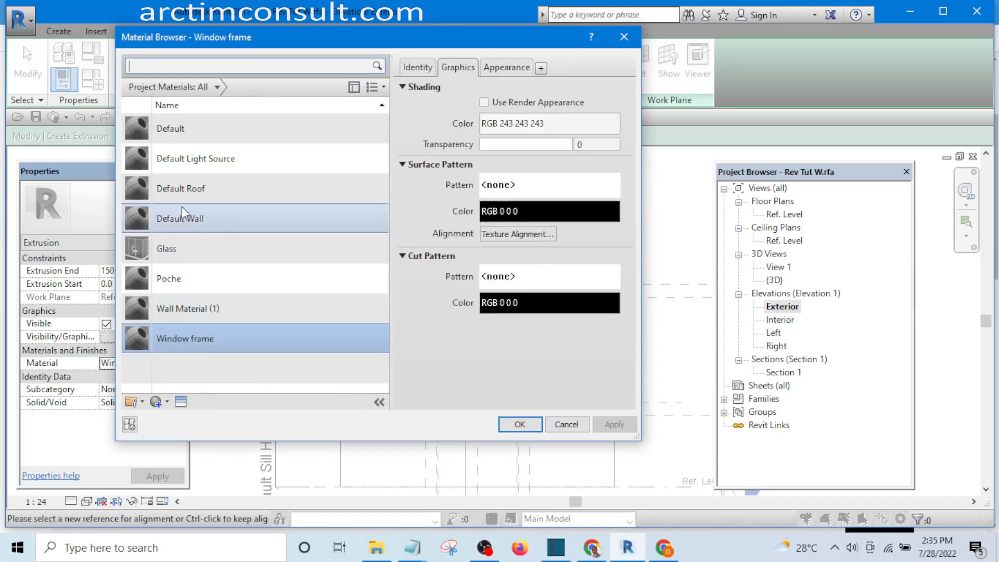
{"action": "right_click", "coordinate": [176, 215]}
{"action": "left_click", "coordinate": [219, 239]}
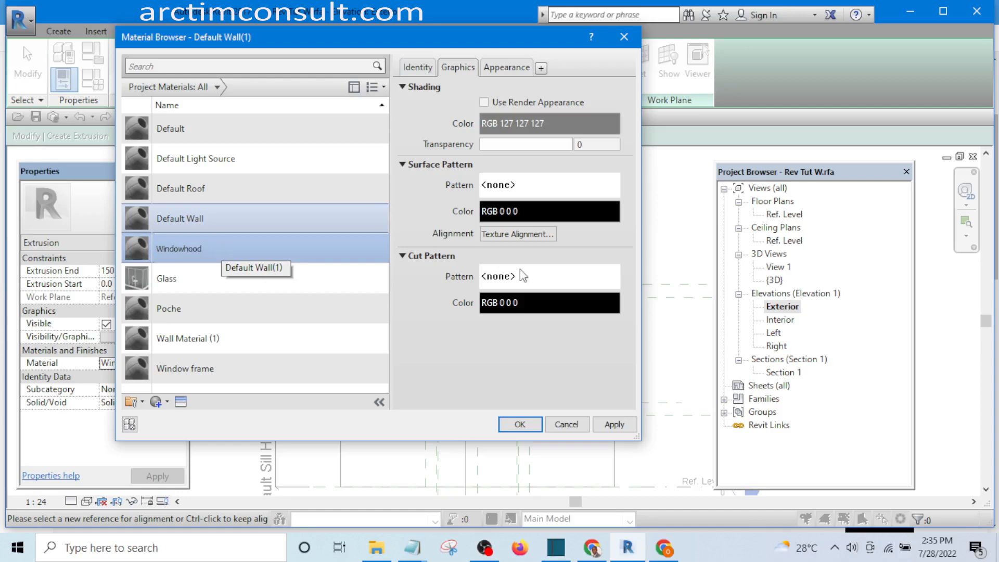
- Set the Windowhood material's shading color to light gray RGB 228-228-228 and accept the material for the extrusion
{"action": "left_click", "coordinate": [521, 127]}
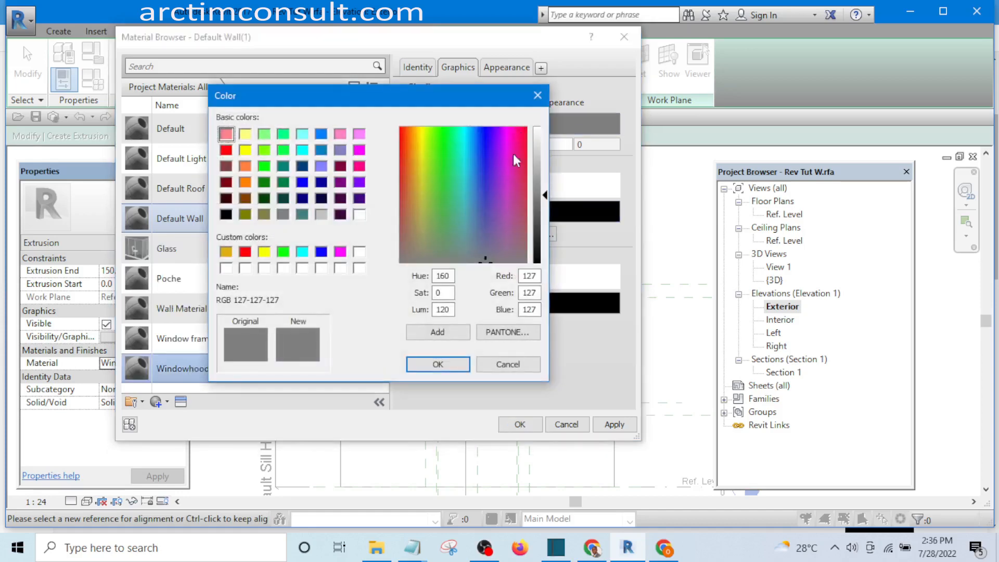
{"action": "left_click_drag", "start_coordinate": [544, 196], "coordinate": [543, 152]}
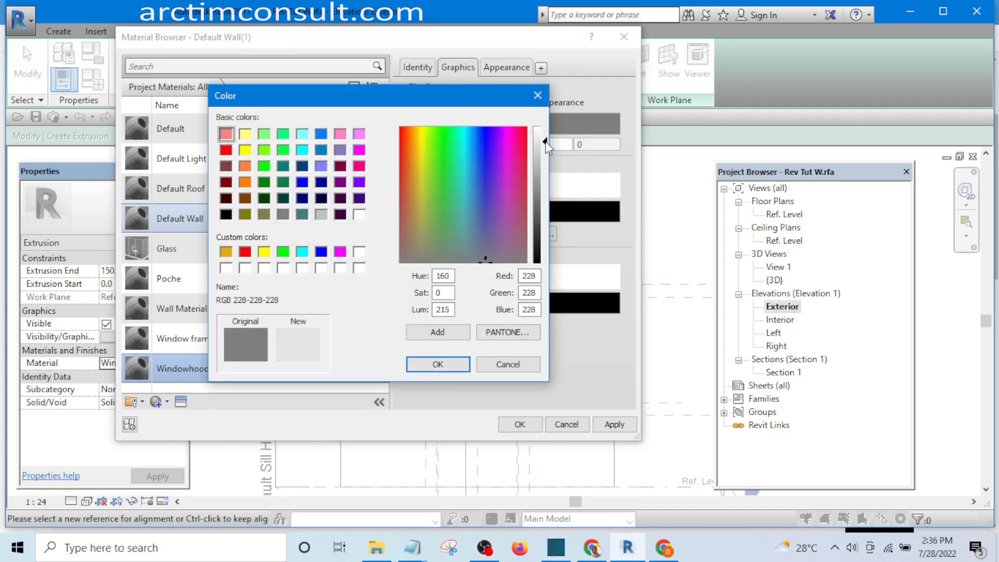
{"action": "left_click", "coordinate": [426, 363]}
{"action": "left_click", "coordinate": [520, 424]}
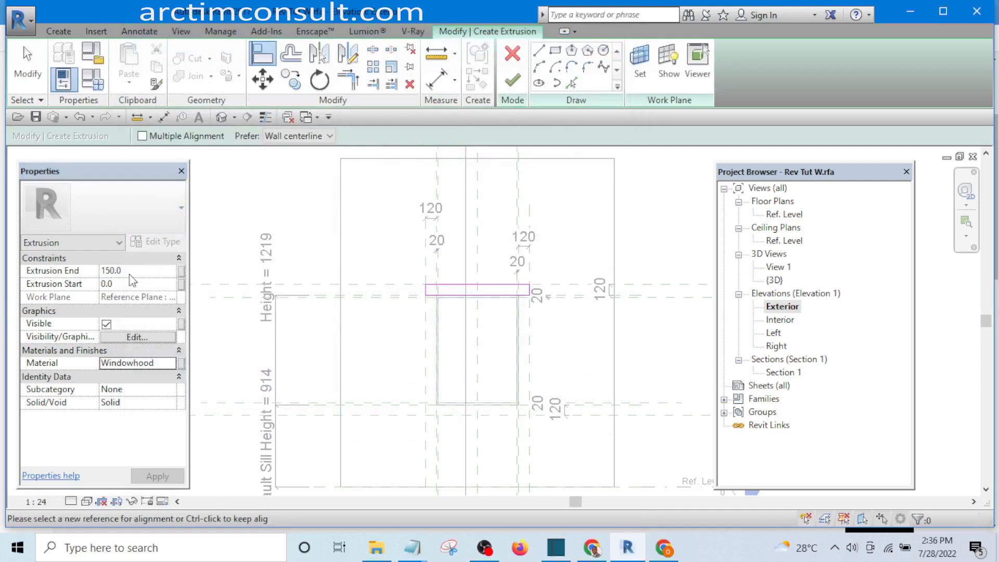
- Set the hood's extrusion end to 100, finish the extrusion, and inspect it from the side in the 3D view
{"action": "left_click", "coordinate": [111, 270]}
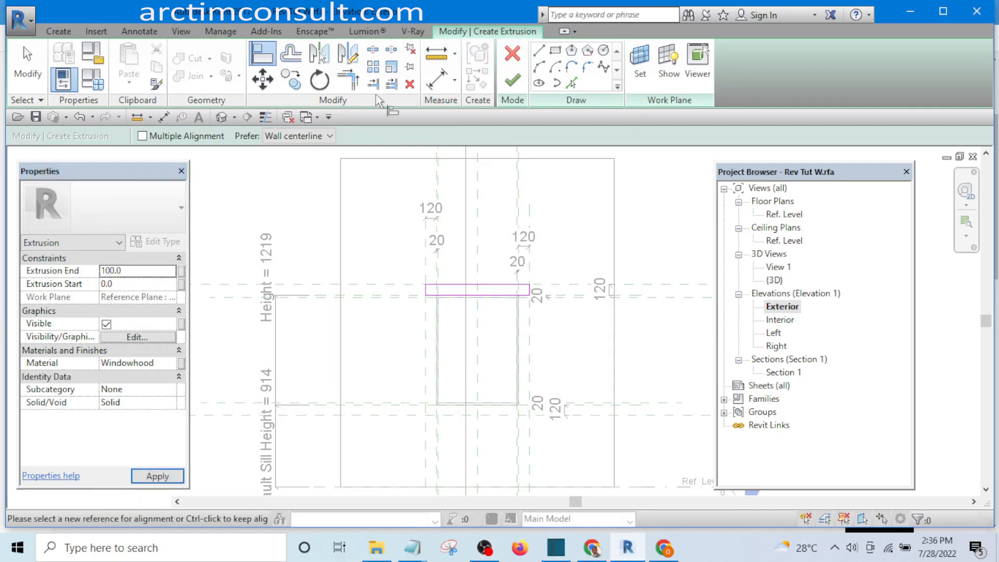
{"action": "left_click", "coordinate": [508, 86]}
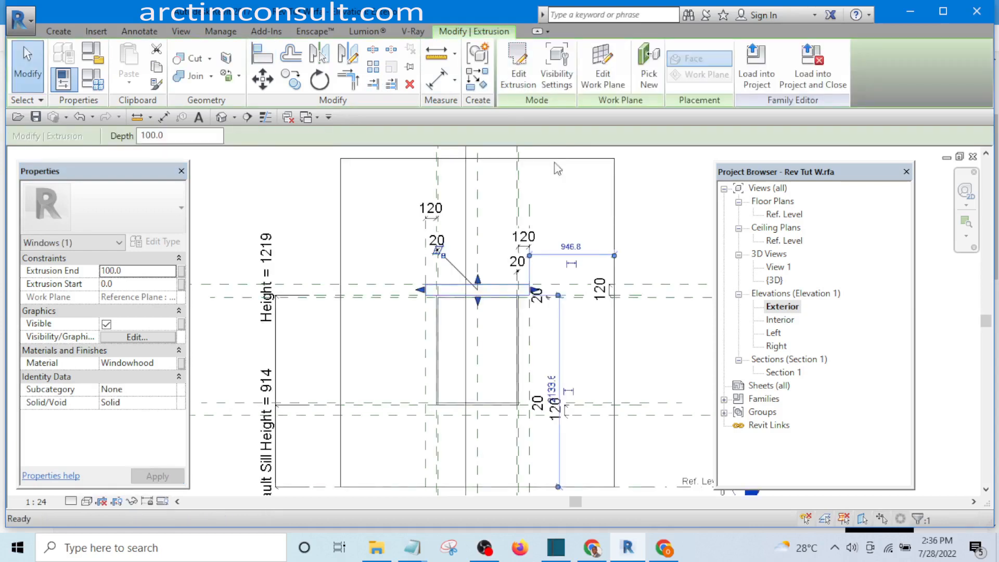
{"action": "left_click", "coordinate": [221, 117]}
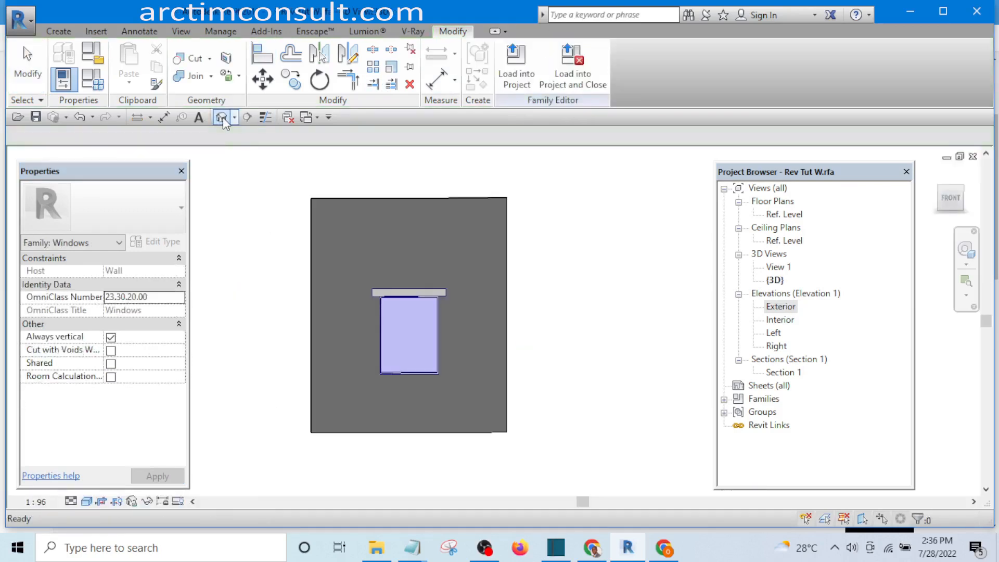
{"action": "middle_click_drag", "start_coordinate": [636, 339], "coordinate": [429, 320], "text": "shift"}
{"action": "scroll", "coordinate": [415, 301], "scroll_direction": "up", "scroll_amount": 3}
{"action": "left_click", "coordinate": [432, 320]}
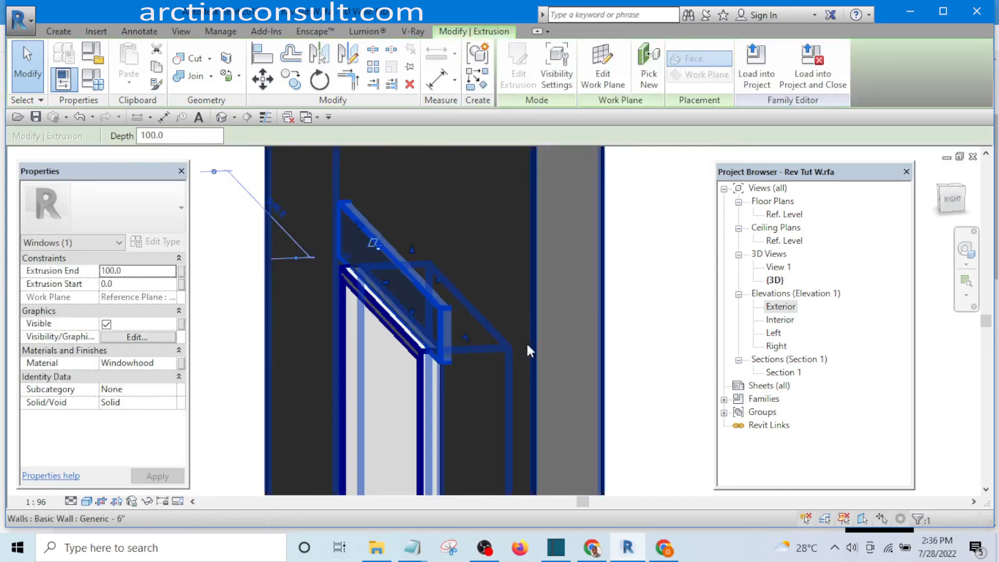
{"action": "scroll", "coordinate": [526, 341], "scroll_direction": "down", "scroll_amount": 3}
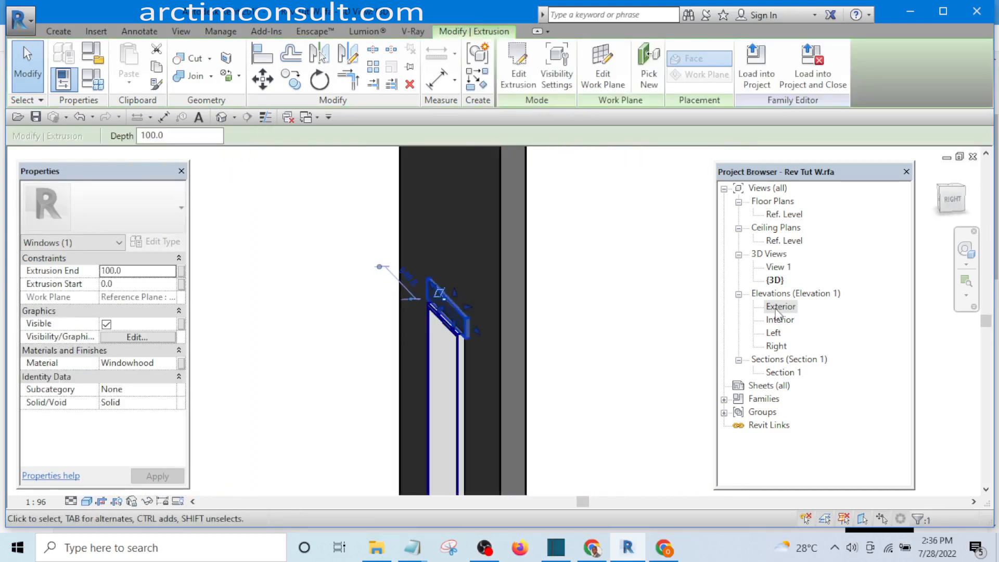
- In the Left elevation, stretch the hood's face opposite the Exterior side just past the window frame, to a depth of about 137.5
{"action": "double_click", "coordinate": [774, 334]}
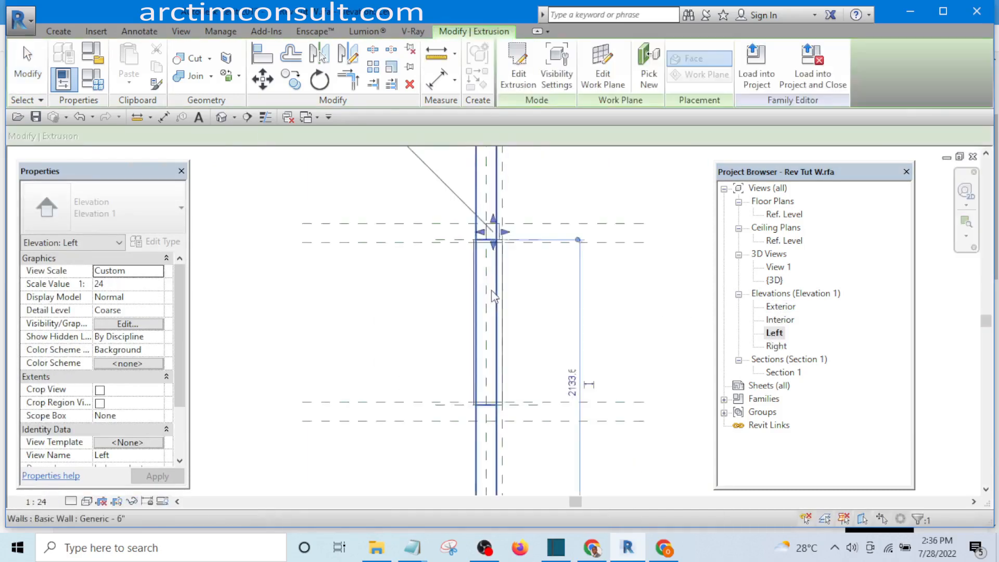
{"action": "scroll", "coordinate": [497, 296], "scroll_direction": "up", "scroll_amount": 3}
{"action": "left_click", "coordinate": [558, 293]}
{"action": "scroll", "coordinate": [543, 276], "scroll_direction": "down", "scroll_amount": 1}
{"action": "middle_click_drag", "start_coordinate": [538, 264], "coordinate": [495, 380]}
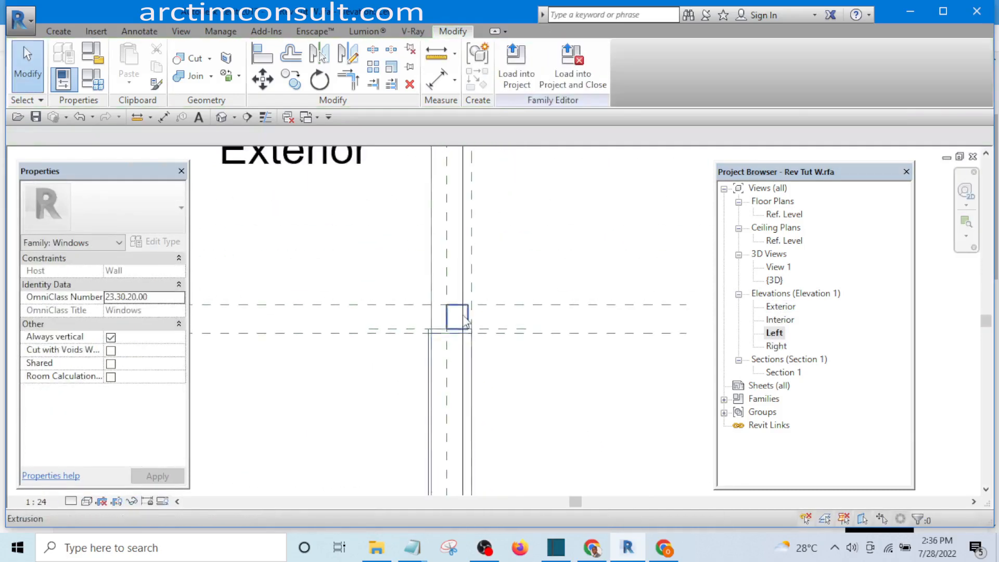
{"action": "scroll", "coordinate": [467, 323], "scroll_direction": "up", "scroll_amount": 4}
{"action": "left_click", "coordinate": [474, 304]}
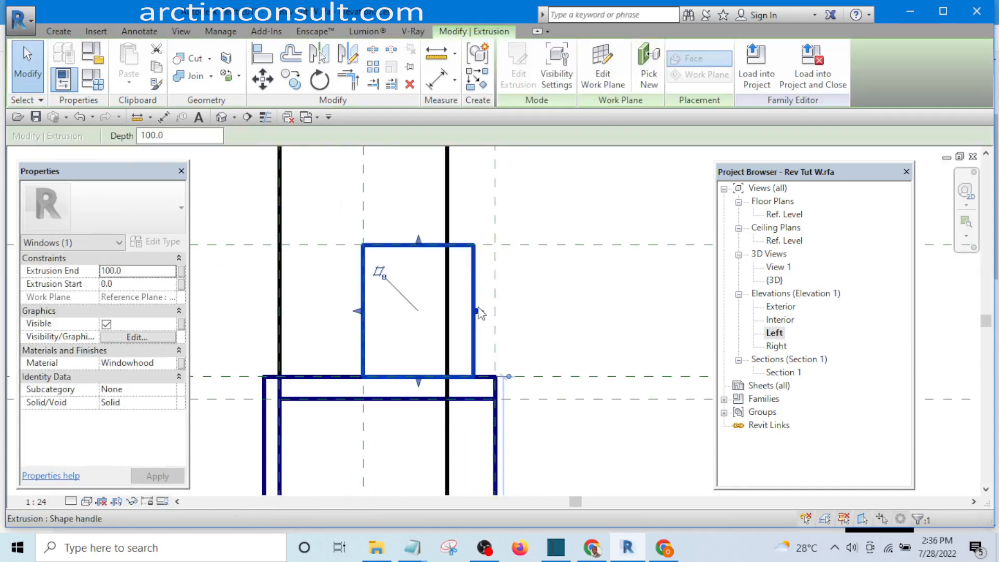
{"action": "left_click_drag", "start_coordinate": [478, 311], "coordinate": [516, 314]}
{"action": "left_click", "coordinate": [558, 330]}
{"action": "scroll", "coordinate": [557, 330], "scroll_direction": "down", "scroll_amount": 3}
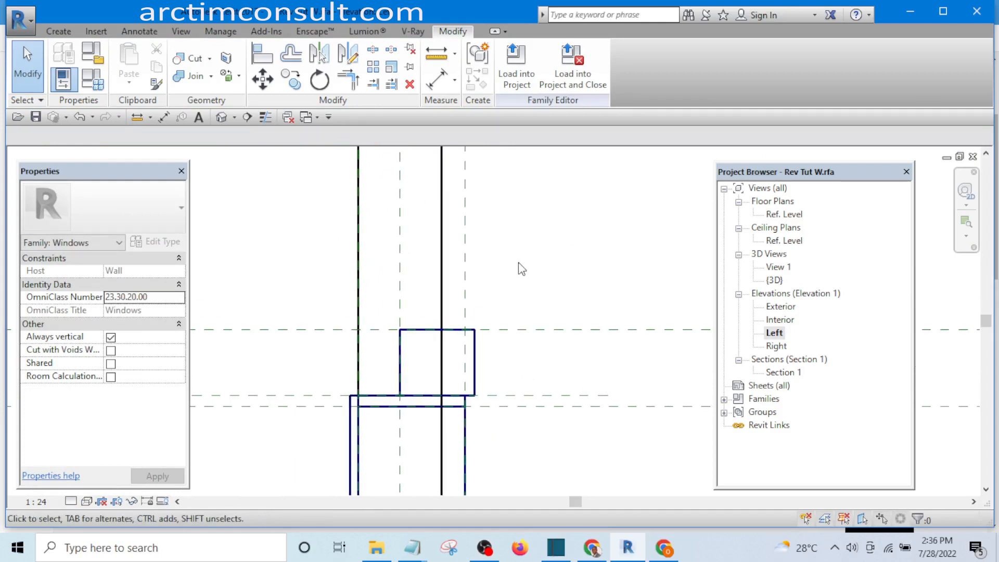
- Draw a vertical reference plane just beyond the hood's stretched face, from above the hood down past the Ref. Level
{"action": "scroll", "coordinate": [487, 364], "scroll_direction": "up", "scroll_amount": 3}
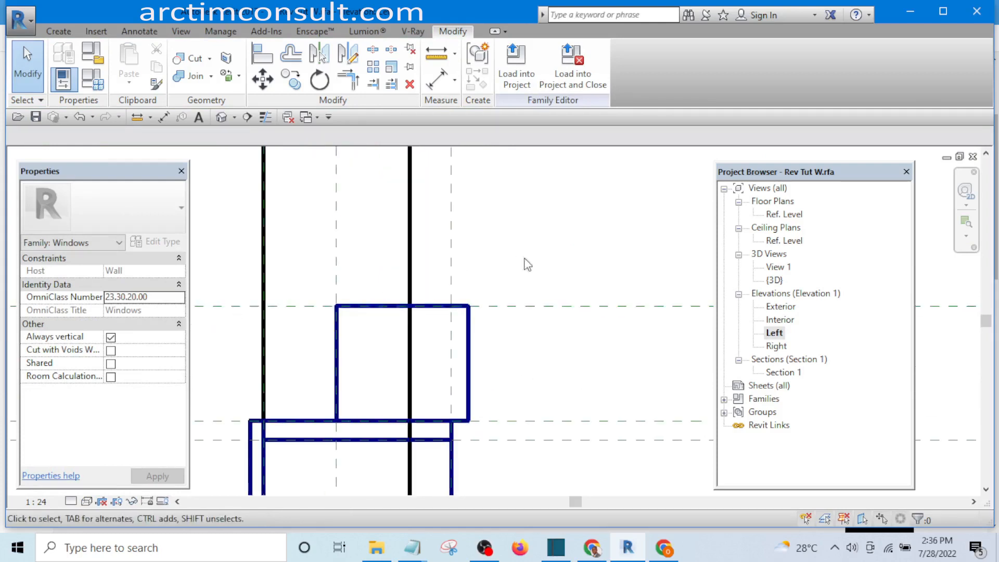
{"action": "left_click", "coordinate": [473, 394]}
{"action": "left_click", "coordinate": [562, 383]}
{"action": "key", "text": "p"}
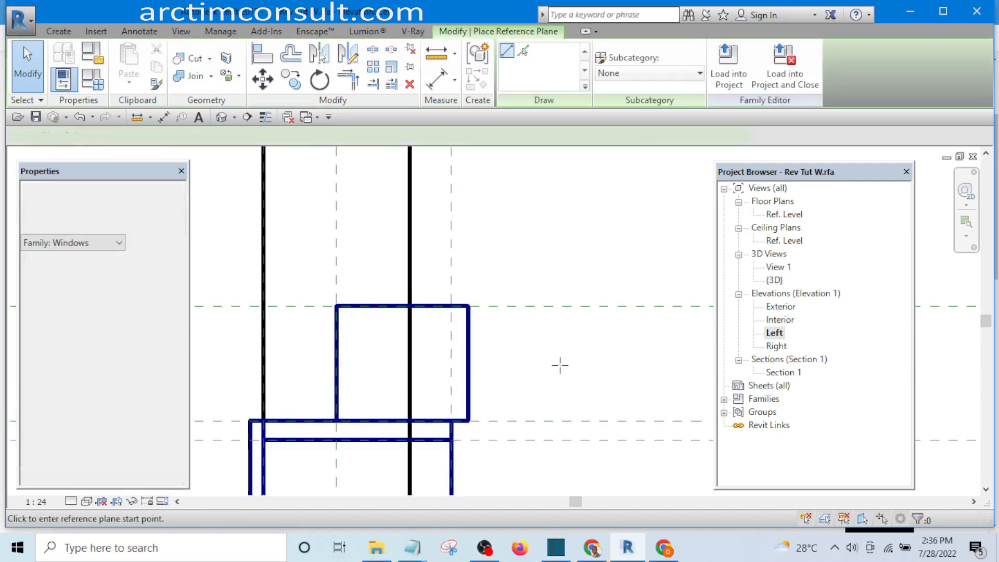
{"action": "scroll", "coordinate": [541, 324], "scroll_direction": "down", "scroll_amount": 4}
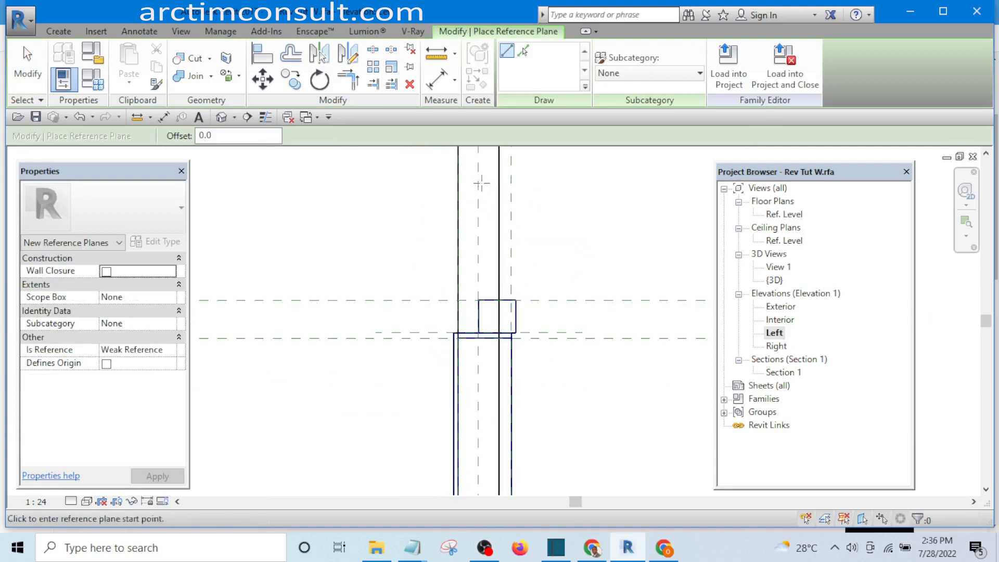
{"action": "left_click", "coordinate": [520, 161]}
{"action": "scroll", "coordinate": [520, 161], "scroll_direction": "down", "scroll_amount": 4}
{"action": "scroll", "coordinate": [518, 341], "scroll_direction": "down", "scroll_amount": 2}
{"action": "scroll", "coordinate": [517, 318], "scroll_direction": "down", "scroll_amount": 2}
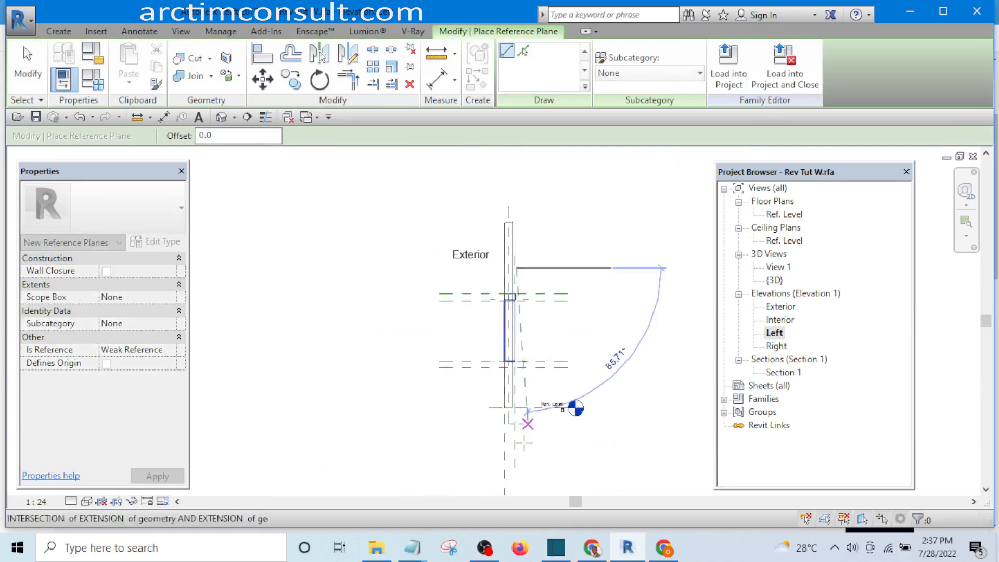
{"action": "scroll", "coordinate": [517, 450], "scroll_direction": "up", "scroll_amount": 5}
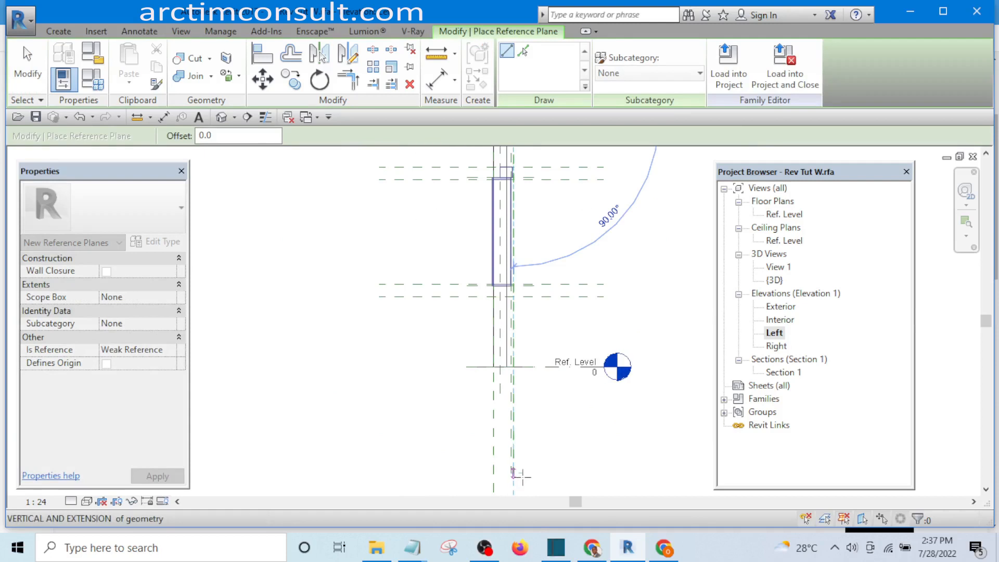
{"action": "left_click", "coordinate": [509, 473]}
{"action": "scroll", "coordinate": [526, 397], "scroll_direction": "down", "scroll_amount": 3}
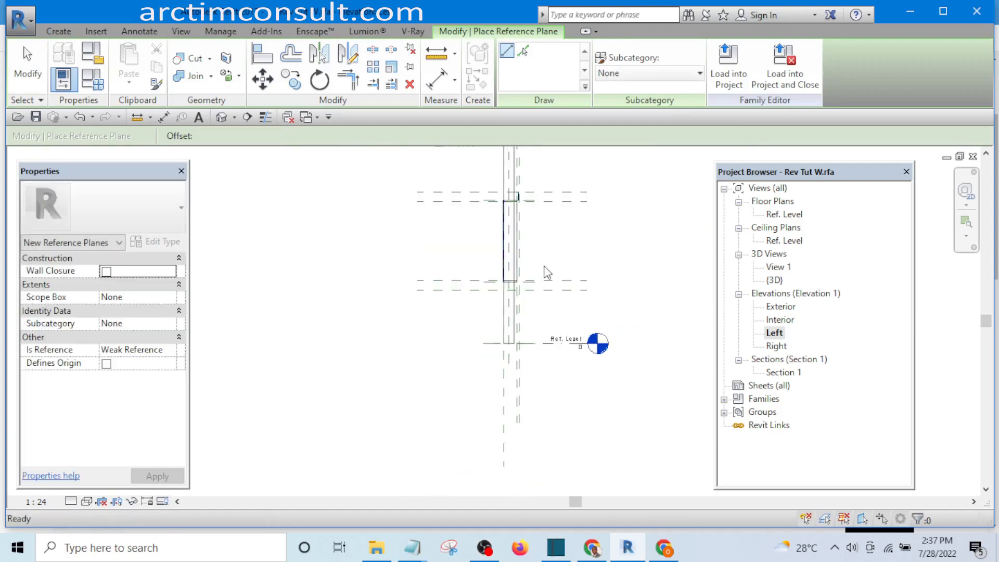
{"action": "key", "text": "Escape"}
- Add an aligned dimension between the new reference plane and the adjacent vertical plane along the window frame's edge
{"action": "middle_click_drag", "start_coordinate": [547, 245], "coordinate": [507, 390]}
{"action": "scroll", "coordinate": [467, 321], "scroll_direction": "up", "scroll_amount": 6}
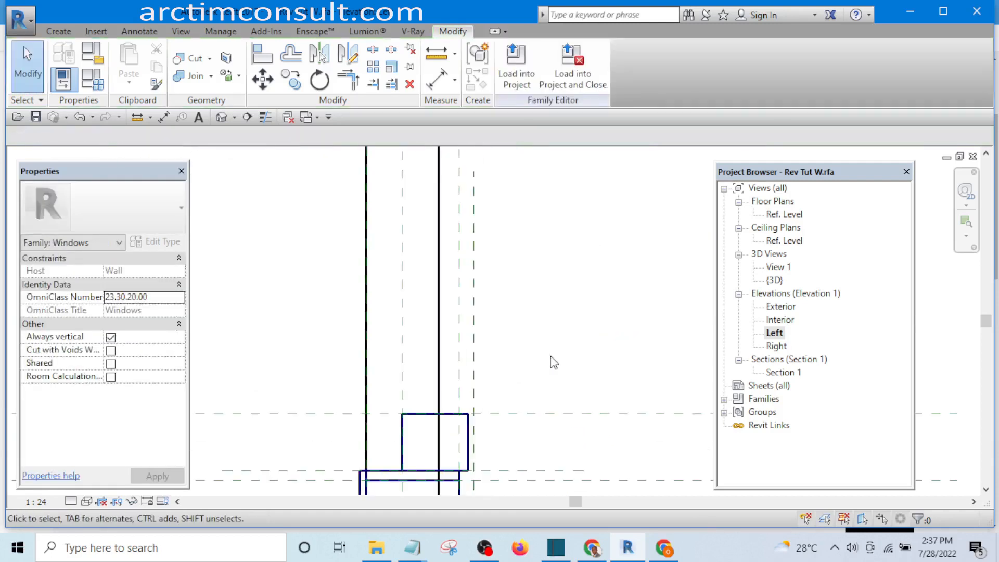
{"action": "key", "text": "d"}
{"action": "key", "text": "i"}
{"action": "scroll", "coordinate": [454, 368], "scroll_direction": "up", "scroll_amount": 4}
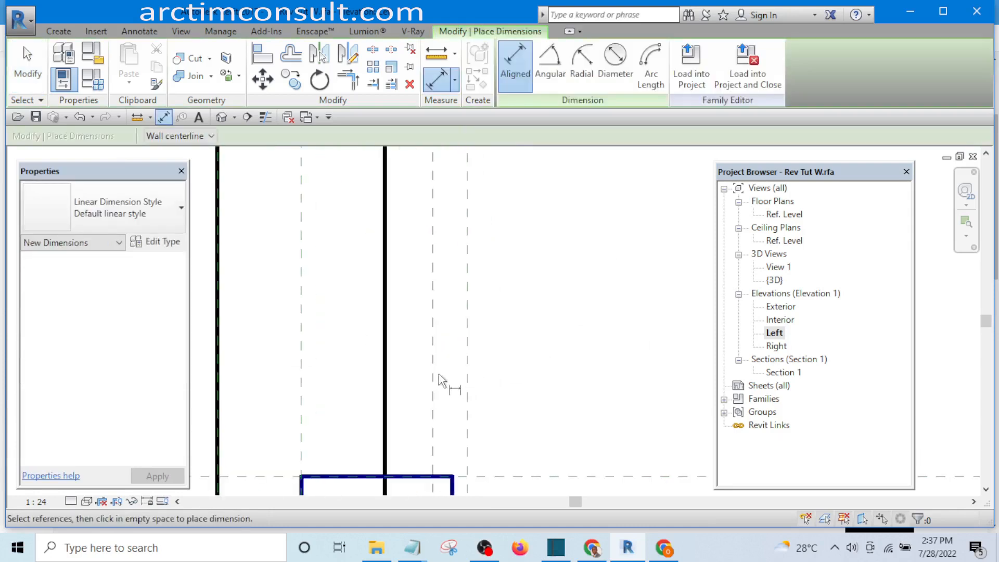
{"action": "left_click", "coordinate": [434, 371]}
{"action": "left_click", "coordinate": [468, 383]}
{"action": "scroll", "coordinate": [573, 365], "scroll_direction": "down", "scroll_amount": 3}
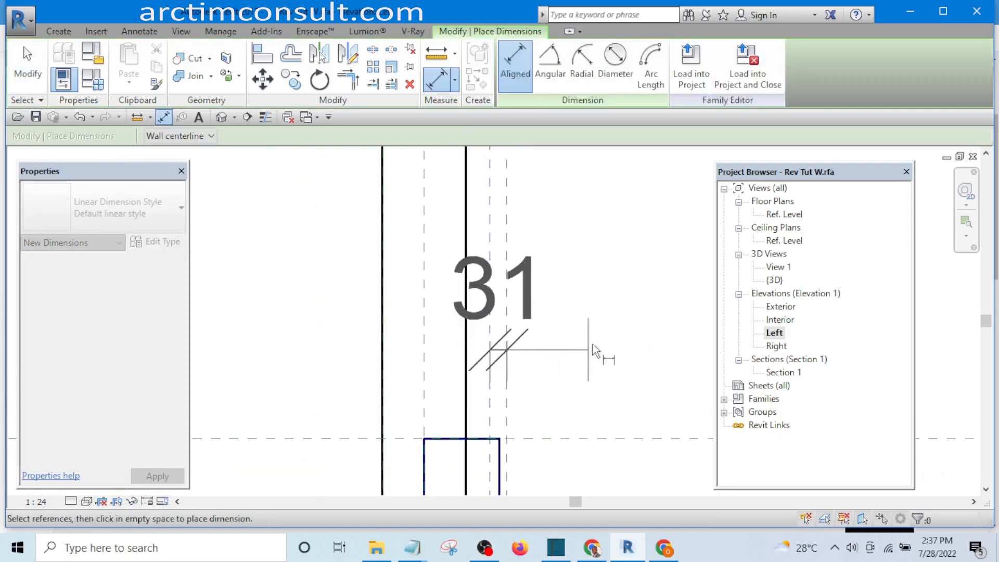
{"action": "left_click", "coordinate": [647, 284]}
{"action": "key", "text": "Escape"}
{"action": "key", "text": "Escape"}
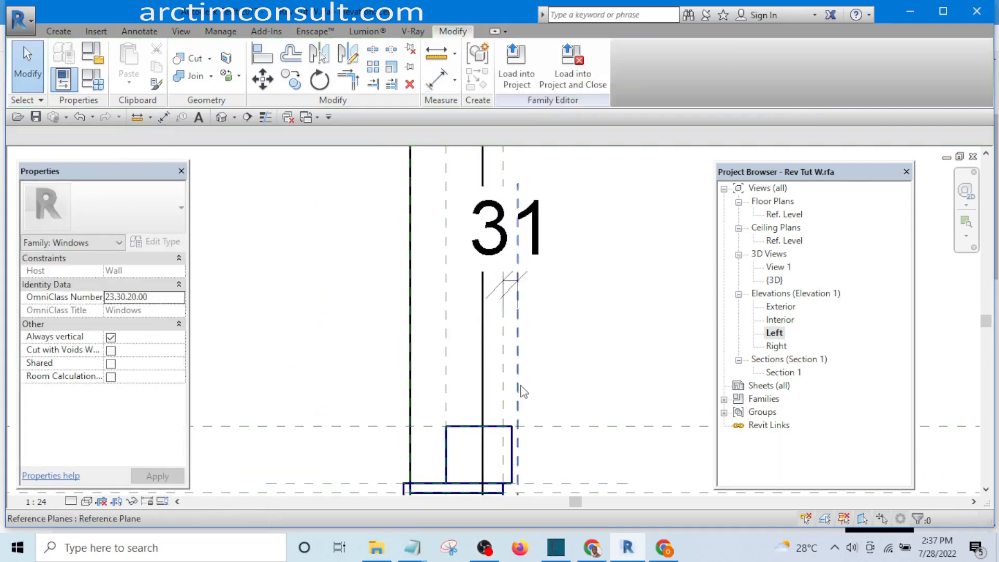
- Select the new reference plane and set its distance from the adjacent plane to 15 mm
{"action": "left_click", "coordinate": [519, 390]}
{"action": "scroll", "coordinate": [520, 390], "scroll_direction": "down", "scroll_amount": 2}
{"action": "scroll", "coordinate": [510, 311], "scroll_direction": "up", "scroll_amount": 8}
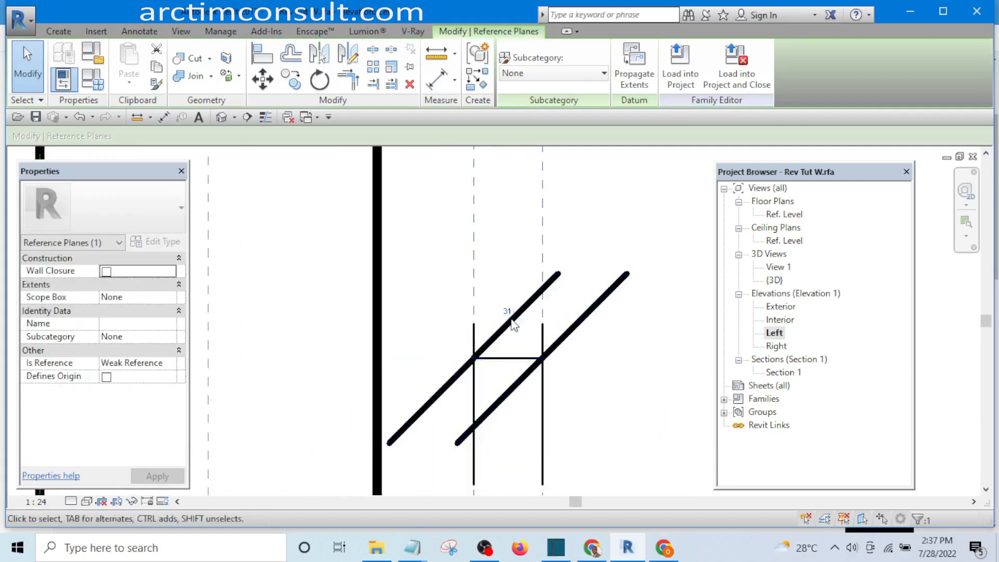
{"action": "left_click", "coordinate": [504, 311]}
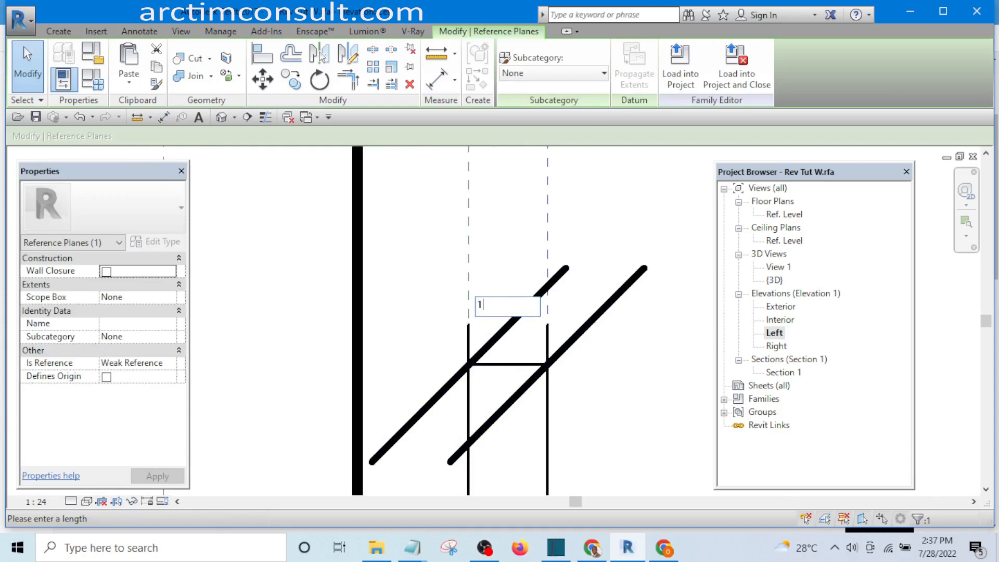
{"action": "type", "text": "15"}
{"action": "key", "text": "Return"}
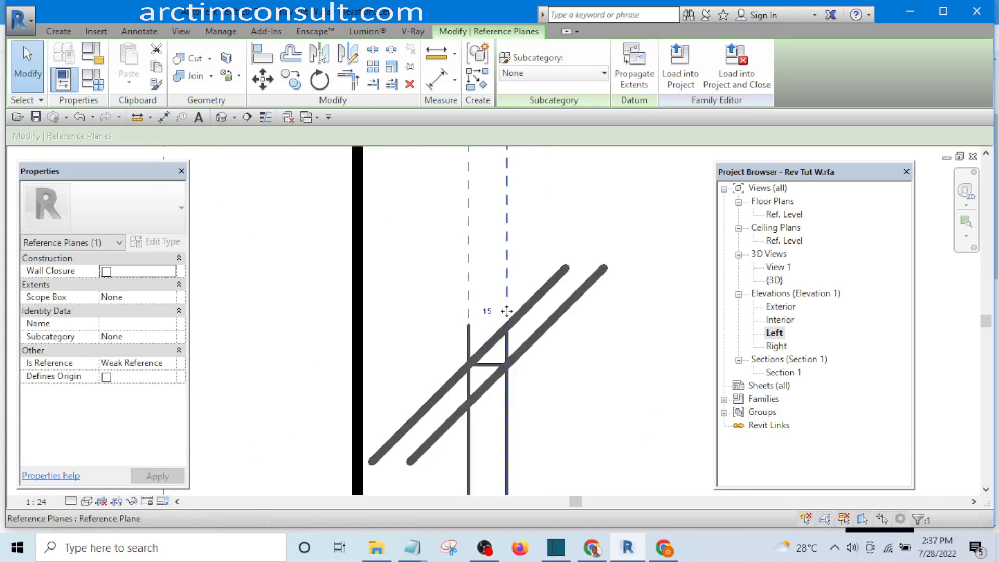
- Set the new reference plane's distance from the adjacent plane to 25 mm and deselect it
{"action": "left_click", "coordinate": [488, 308]}
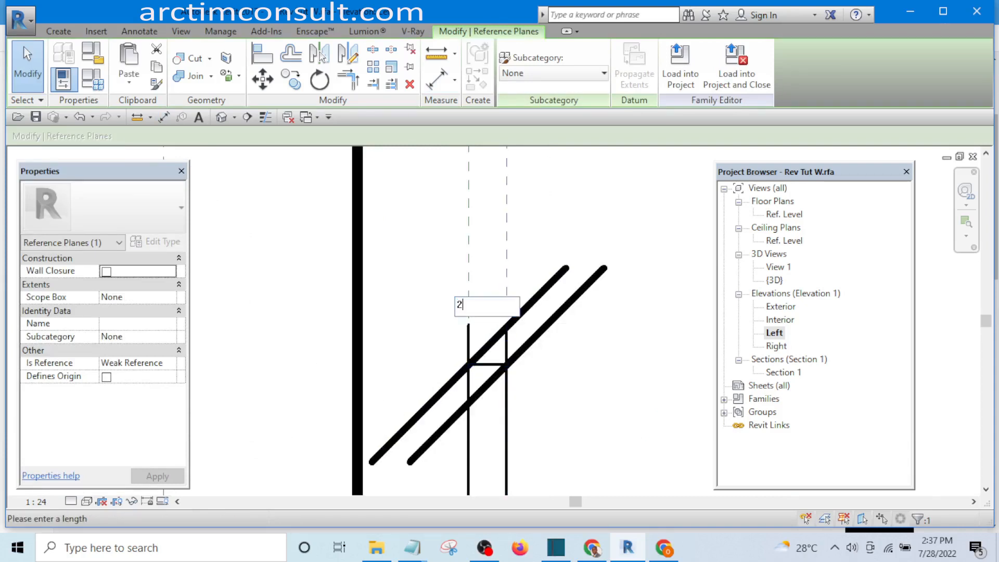
{"action": "key", "text": "Return"}
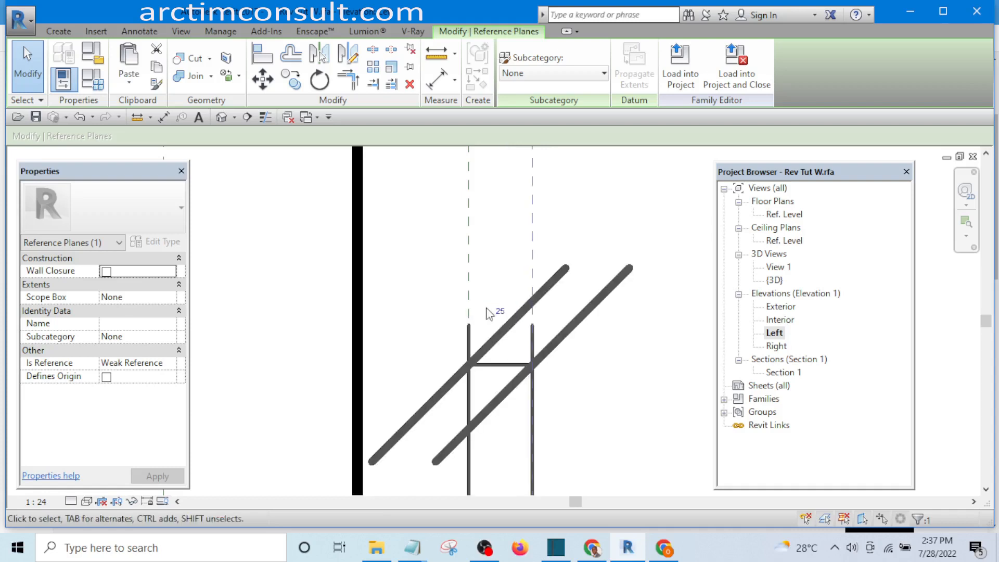
{"action": "key", "text": "Escape"}
- Lock the dimension between the new reference plane and the adjacent plane
{"action": "scroll", "coordinate": [602, 223], "scroll_direction": "down", "scroll_amount": 2}
{"action": "scroll", "coordinate": [551, 312], "scroll_direction": "down", "scroll_amount": 3}
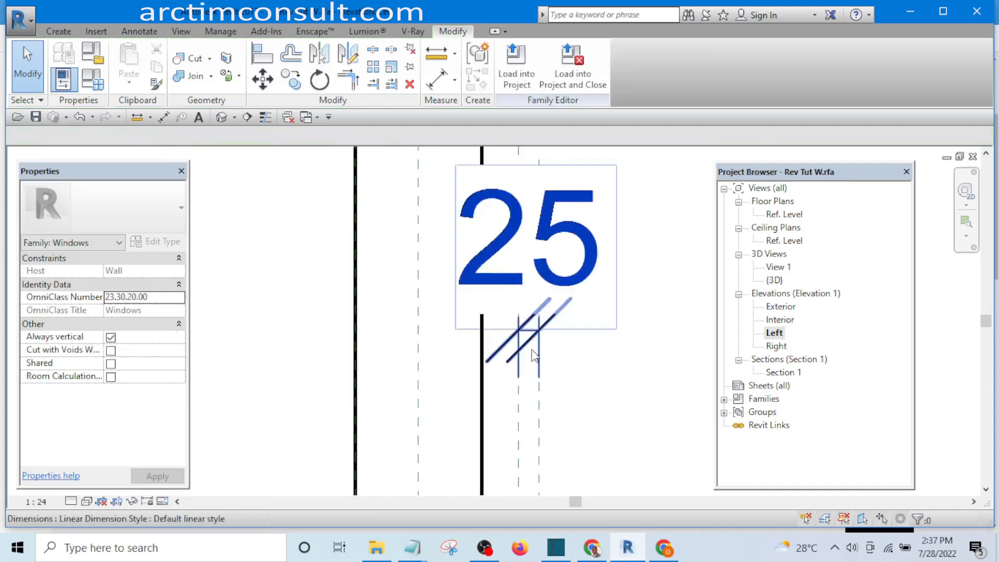
{"action": "left_click", "coordinate": [538, 334]}
{"action": "scroll", "coordinate": [528, 372], "scroll_direction": "up", "scroll_amount": 4}
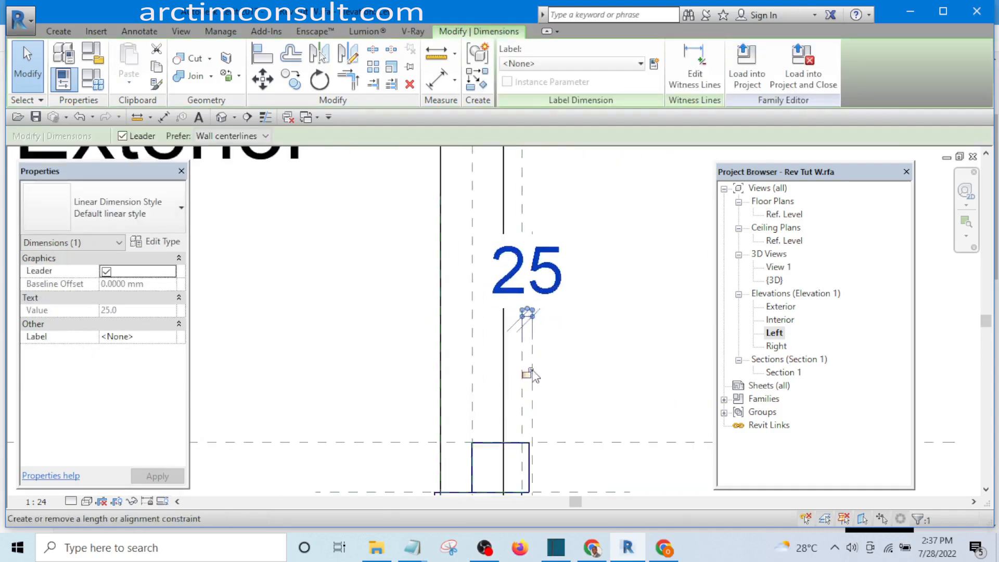
{"action": "middle_click_drag", "start_coordinate": [593, 366], "coordinate": [531, 226]}
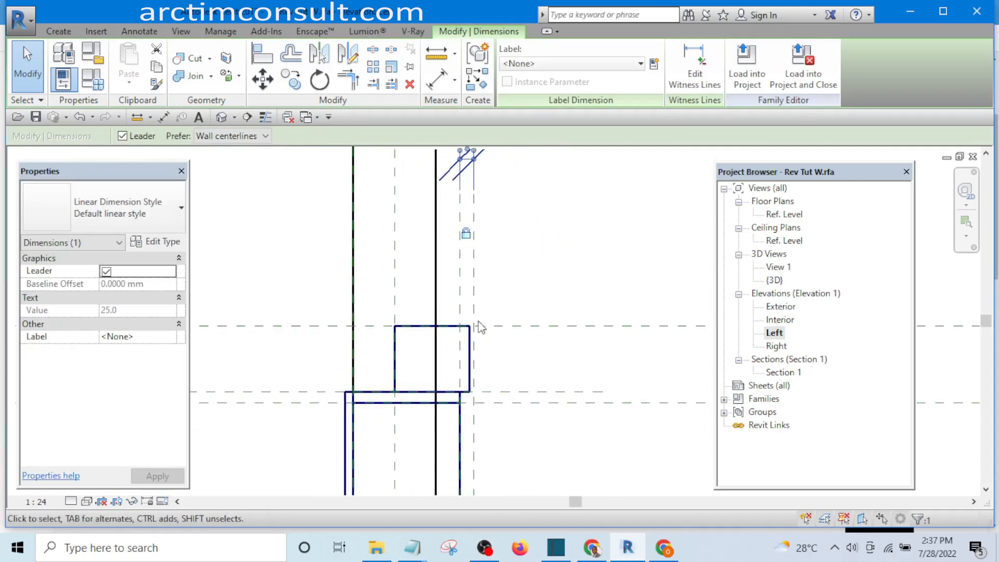
- Stretch the hood's outer face onto the new reference plane, giving a depth of 145, and lock it there
{"action": "scroll", "coordinate": [471, 322], "scroll_direction": "up", "scroll_amount": 4}
{"action": "left_click", "coordinate": [435, 332]}
{"action": "scroll", "coordinate": [464, 398], "scroll_direction": "up", "scroll_amount": 1}
{"action": "scroll", "coordinate": [464, 398], "scroll_direction": "up", "scroll_amount": 1}
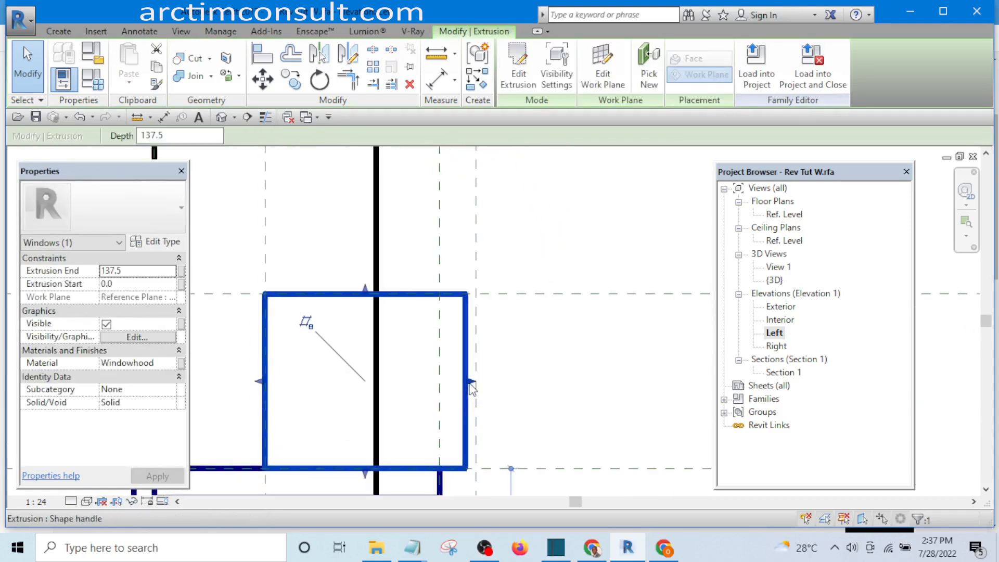
{"action": "left_click_drag", "start_coordinate": [469, 383], "coordinate": [482, 384]}
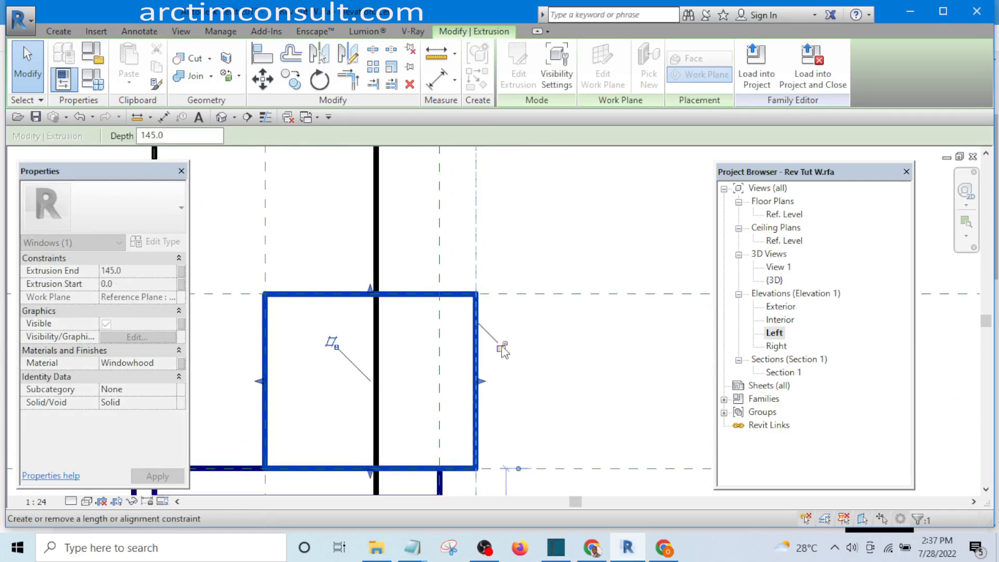
{"action": "left_click", "coordinate": [501, 346]}
{"action": "left_click", "coordinate": [585, 370]}
{"action": "scroll", "coordinate": [587, 371], "scroll_direction": "down", "scroll_amount": 3}
{"action": "scroll", "coordinate": [447, 372], "scroll_direction": "down", "scroll_amount": 1}
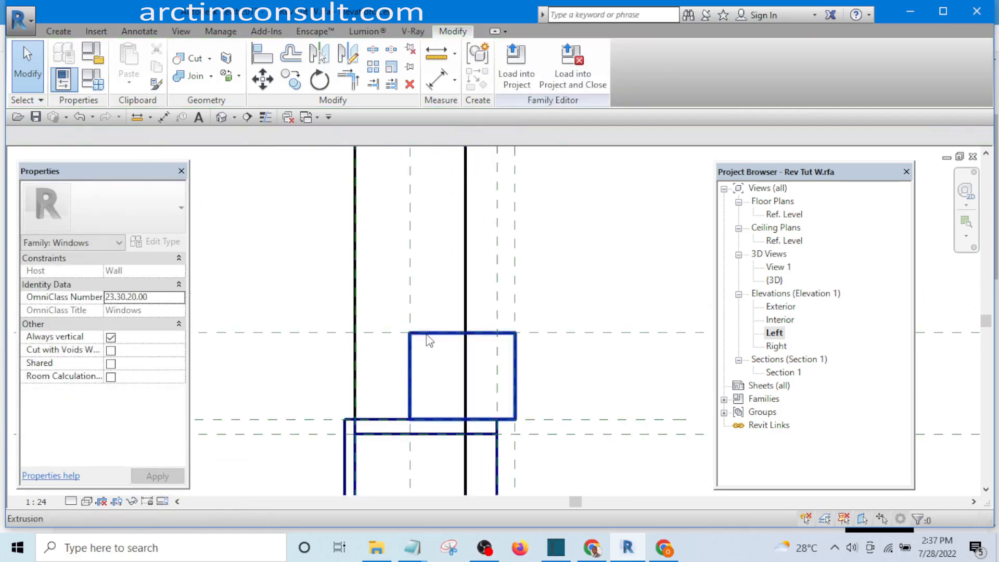
- Align the hood's opposite face, inside the wall, with the vertical reference plane there and lock it
{"action": "left_click", "coordinate": [424, 354]}
{"action": "scroll", "coordinate": [424, 357], "scroll_direction": "up", "scroll_amount": 1}
{"action": "left_click_drag", "start_coordinate": [496, 386], "coordinate": [409, 378]}
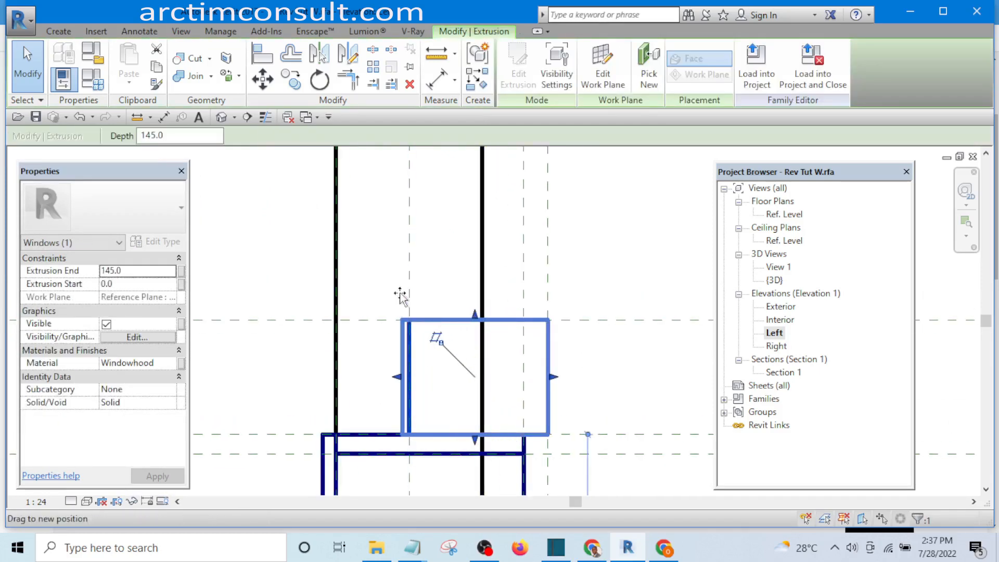
{"action": "left_click", "coordinate": [383, 296]}
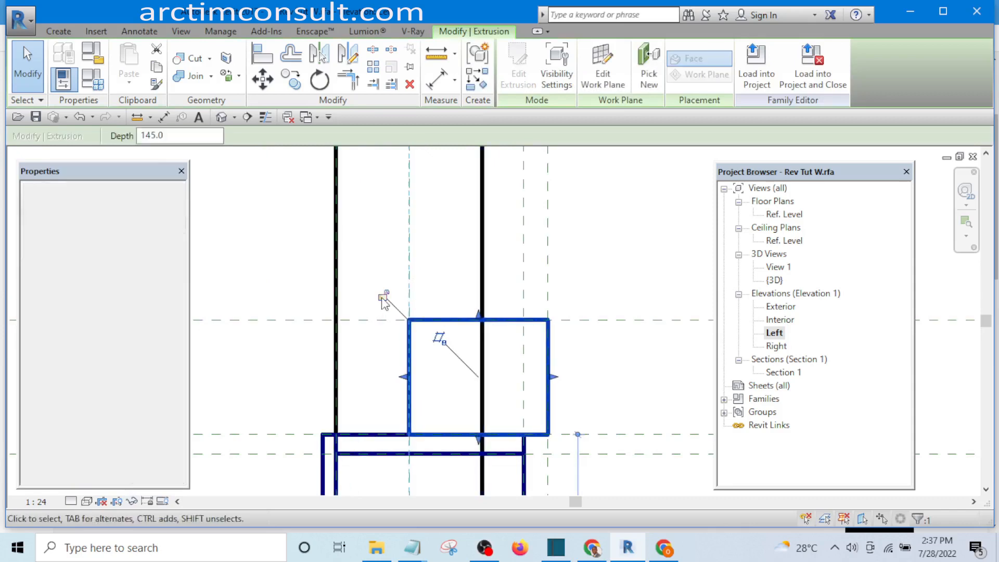
- Mirror a copy of the hood to below the window about a horizontal axis drawn at the window's mid-height
{"action": "scroll", "coordinate": [378, 313], "scroll_direction": "down", "scroll_amount": 4}
{"action": "left_click", "coordinate": [477, 263]}
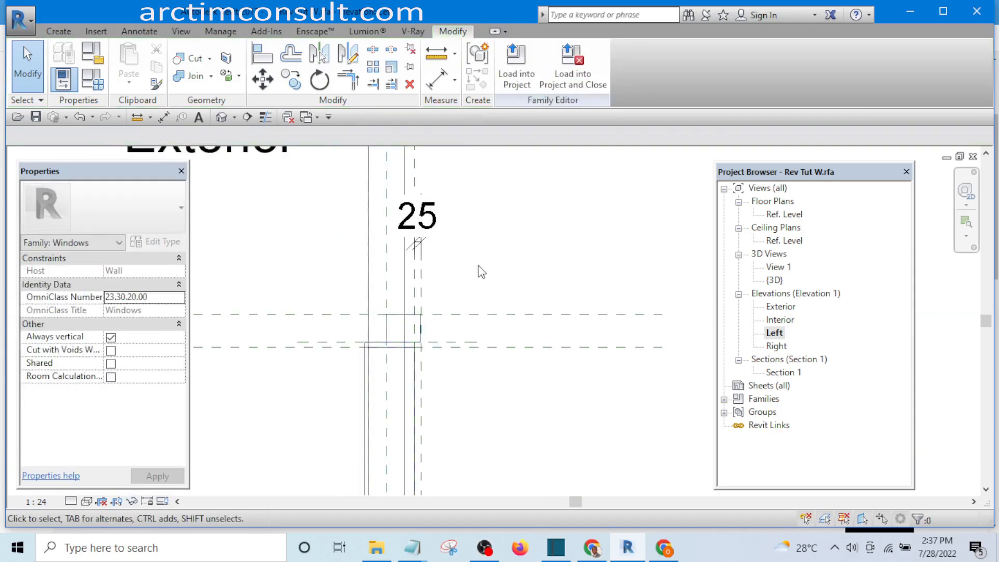
{"action": "scroll", "coordinate": [484, 312], "scroll_direction": "down", "scroll_amount": 2}
{"action": "scroll", "coordinate": [452, 313], "scroll_direction": "up", "scroll_amount": 2}
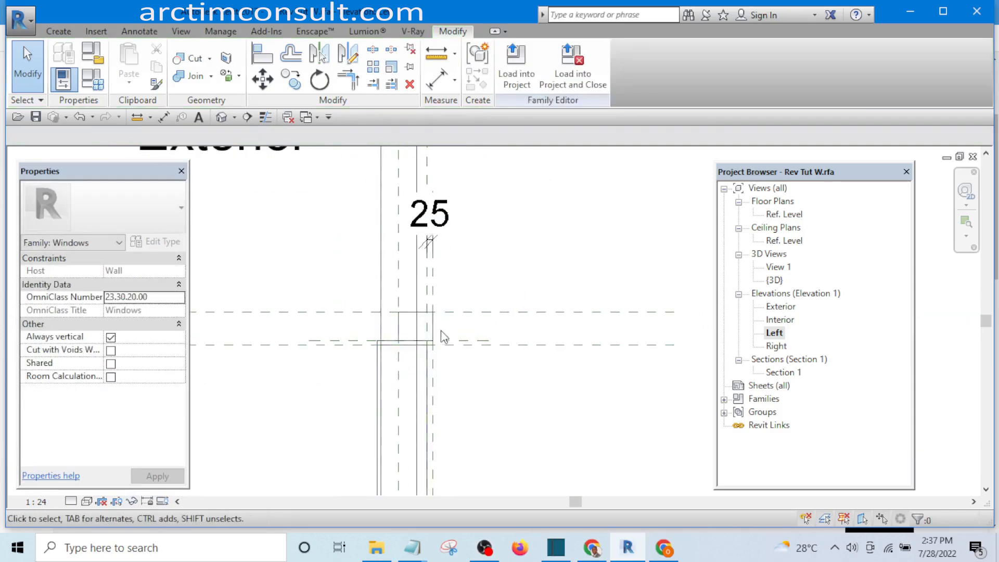
{"action": "middle_click_drag", "start_coordinate": [442, 331], "coordinate": [419, 225]}
{"action": "scroll", "coordinate": [419, 224], "scroll_direction": "down", "scroll_amount": 2}
{"action": "scroll", "coordinate": [416, 231], "scroll_direction": "up", "scroll_amount": 3}
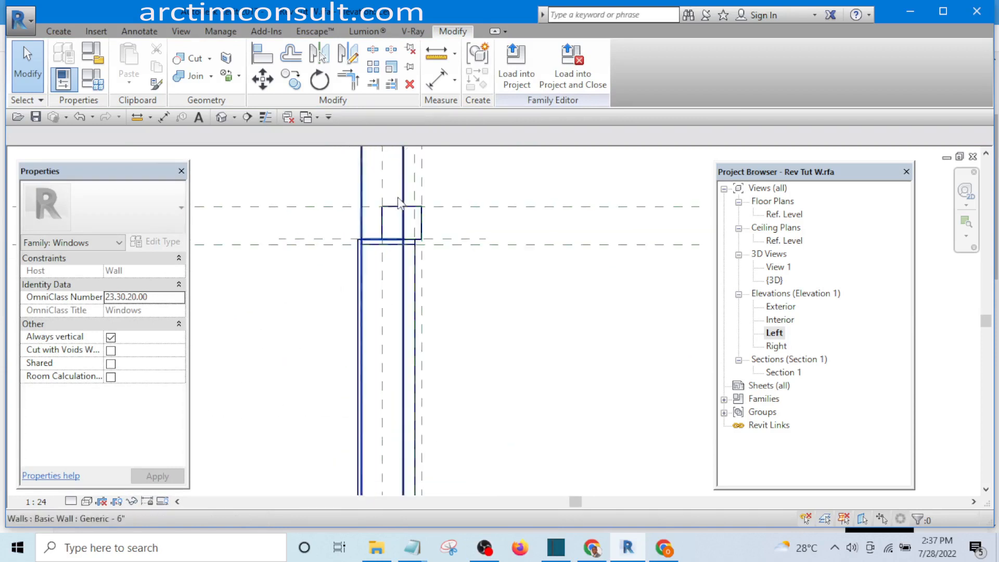
{"action": "left_click", "coordinate": [391, 217]}
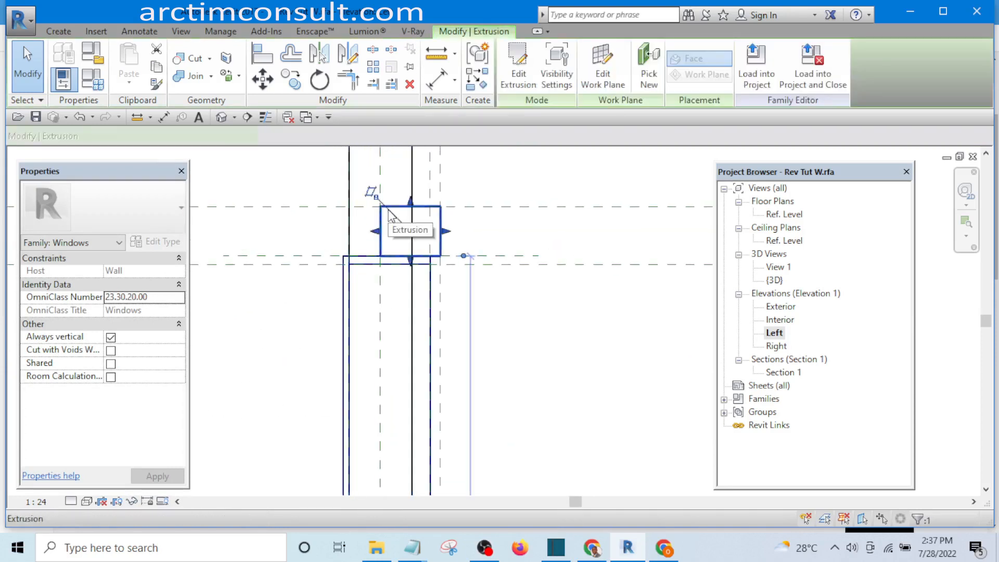
{"action": "scroll", "coordinate": [442, 296], "scroll_direction": "down", "scroll_amount": 2}
{"action": "scroll", "coordinate": [451, 309], "scroll_direction": "down", "scroll_amount": 1}
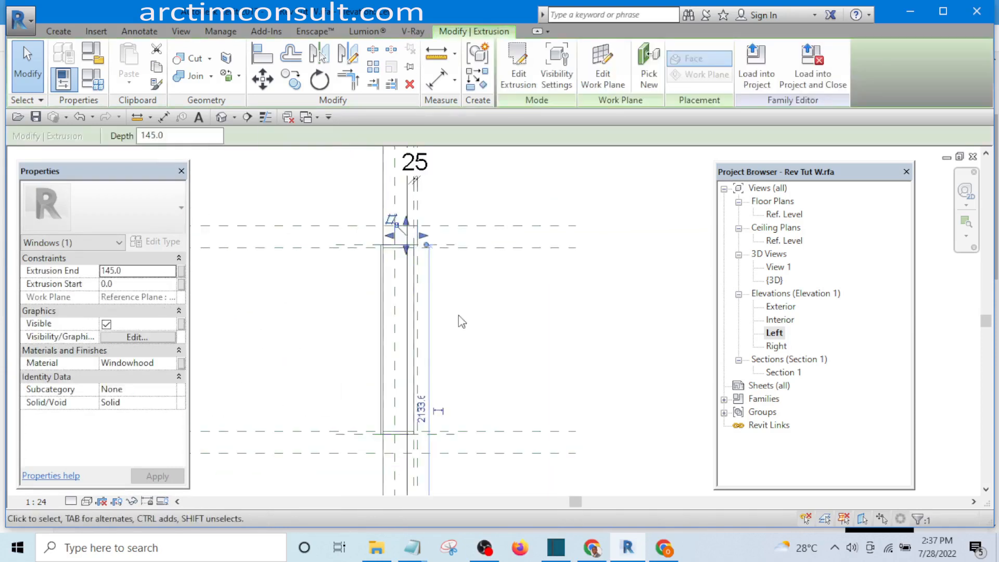
{"action": "left_click", "coordinate": [348, 54]}
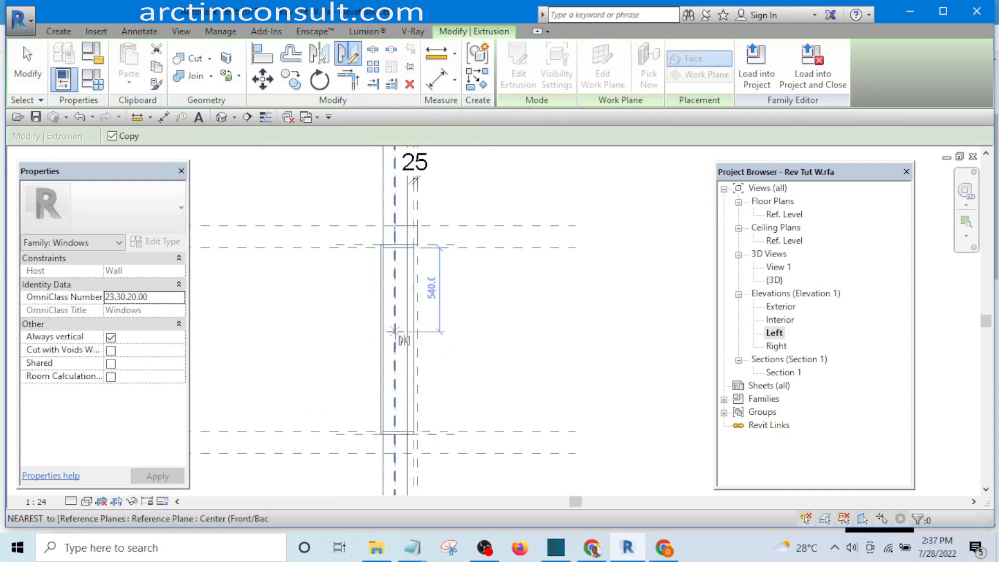
{"action": "left_click", "coordinate": [414, 340]}
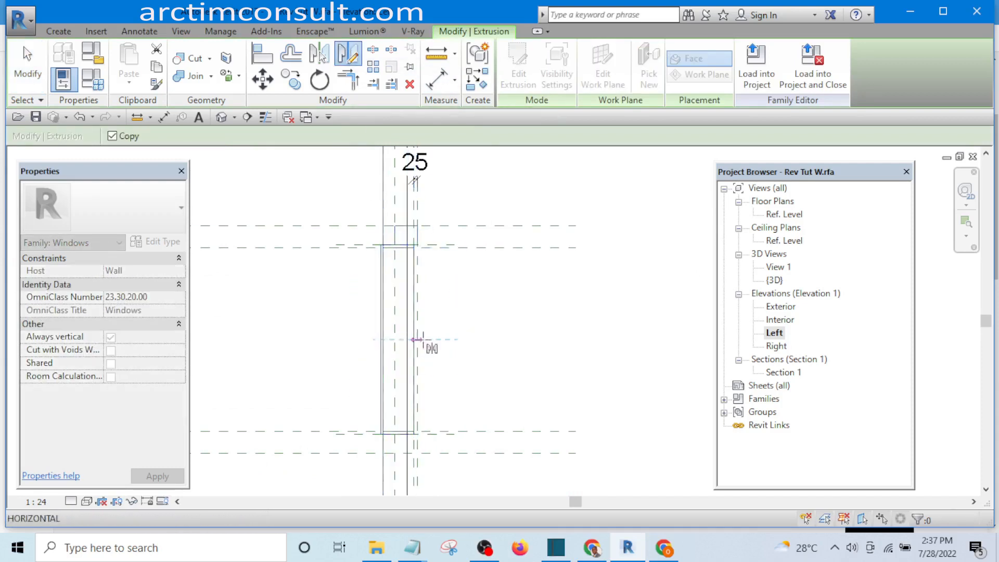
{"action": "left_click", "coordinate": [563, 339]}
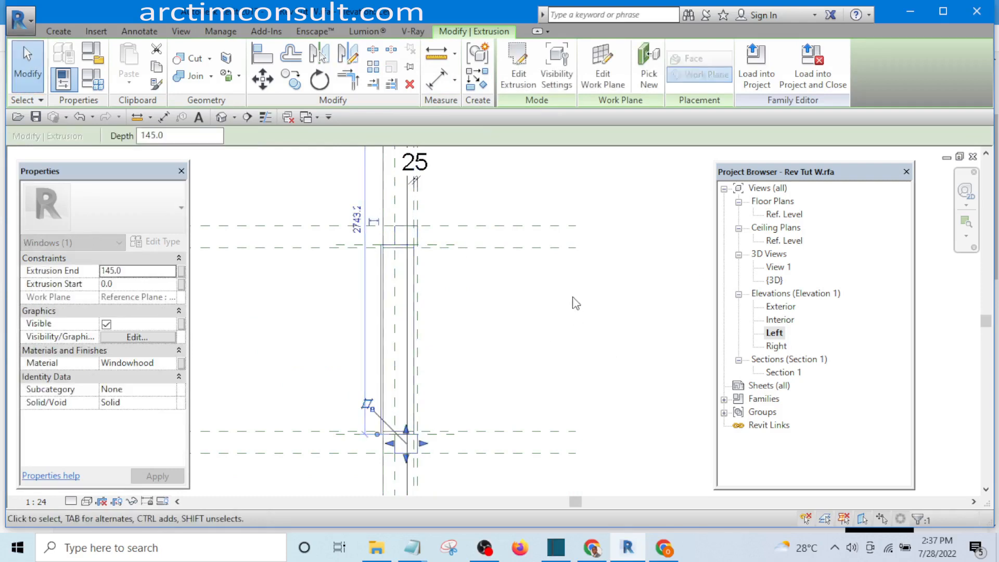
- Align the lower copy's outer and inner vertical faces with their reference planes and lock both
{"action": "scroll", "coordinate": [421, 455], "scroll_direction": "up", "scroll_amount": 6}
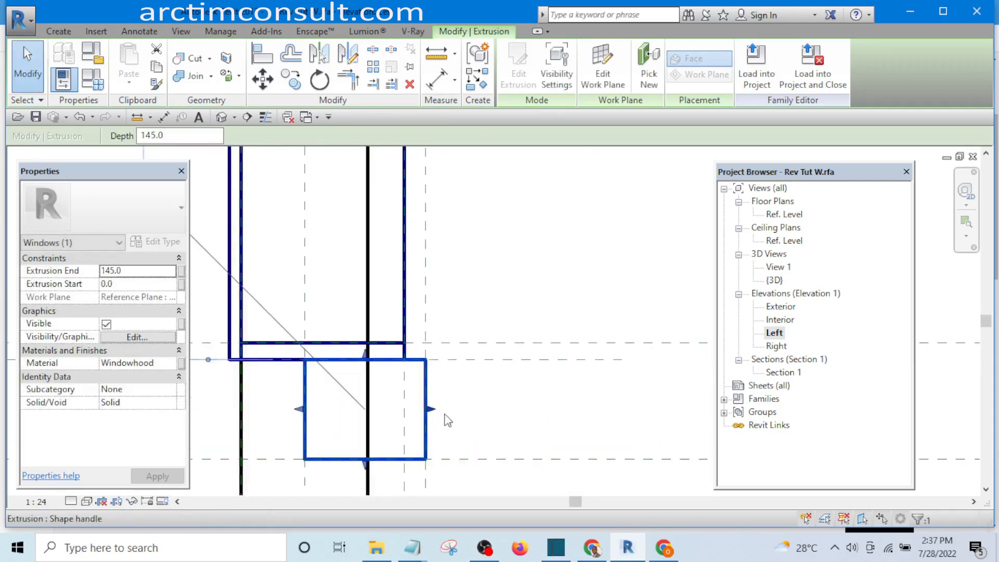
{"action": "mouse_move", "coordinate": [418, 409]}
{"action": "left_mouse_down"}
{"action": "mouse_move", "coordinate": [398, 409]}
{"action": "mouse_move", "coordinate": [419, 410]}
{"action": "left_mouse_up"}
{"action": "left_click", "coordinate": [537, 380]}
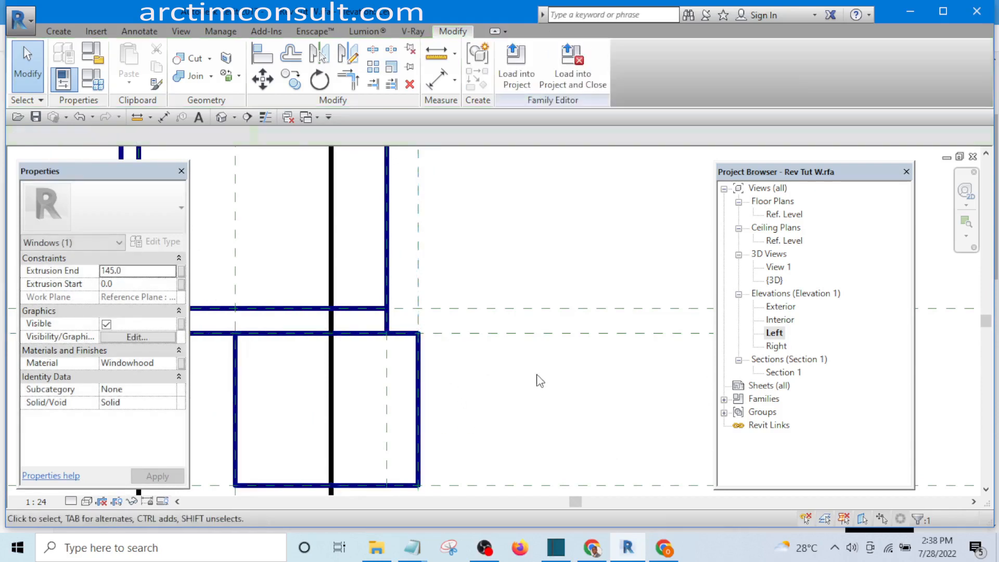
{"action": "scroll", "coordinate": [537, 379], "scroll_direction": "down", "scroll_amount": 3}
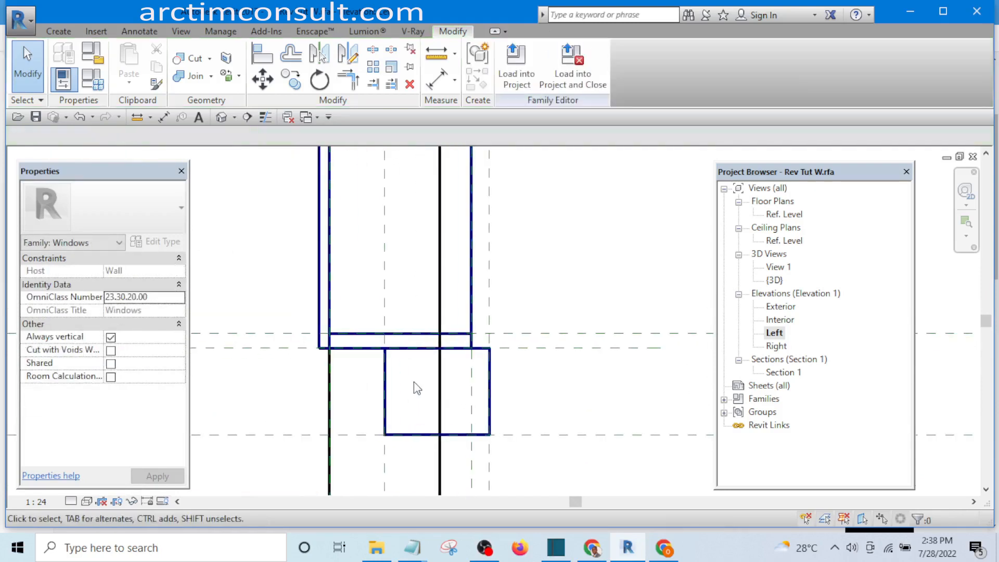
{"action": "left_click", "coordinate": [414, 435]}
{"action": "scroll", "coordinate": [389, 424], "scroll_direction": "up", "scroll_amount": 2}
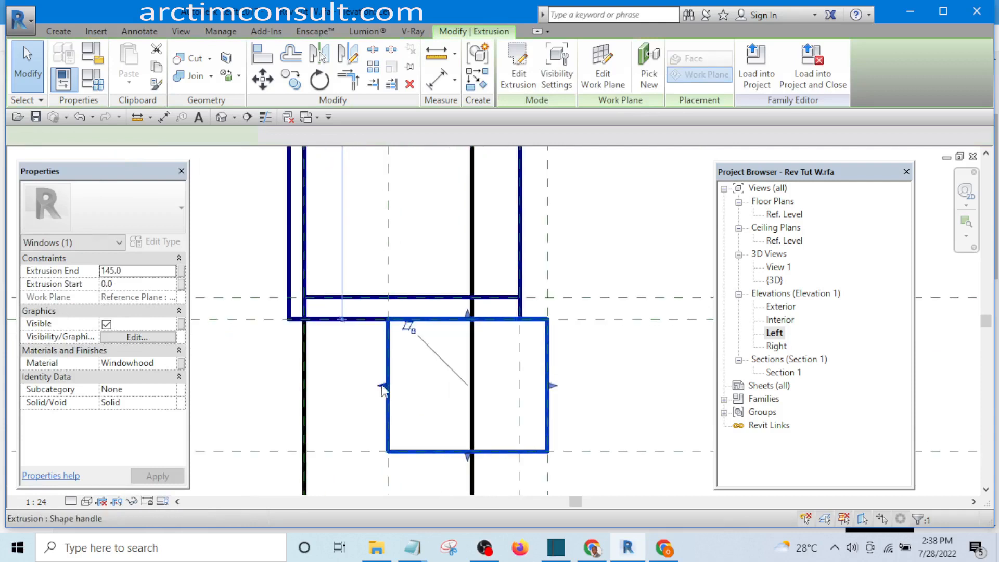
{"action": "mouse_move", "coordinate": [384, 389]}
{"action": "left_mouse_down"}
{"action": "mouse_move", "coordinate": [400, 396]}
{"action": "mouse_move", "coordinate": [393, 401]}
{"action": "left_mouse_up"}
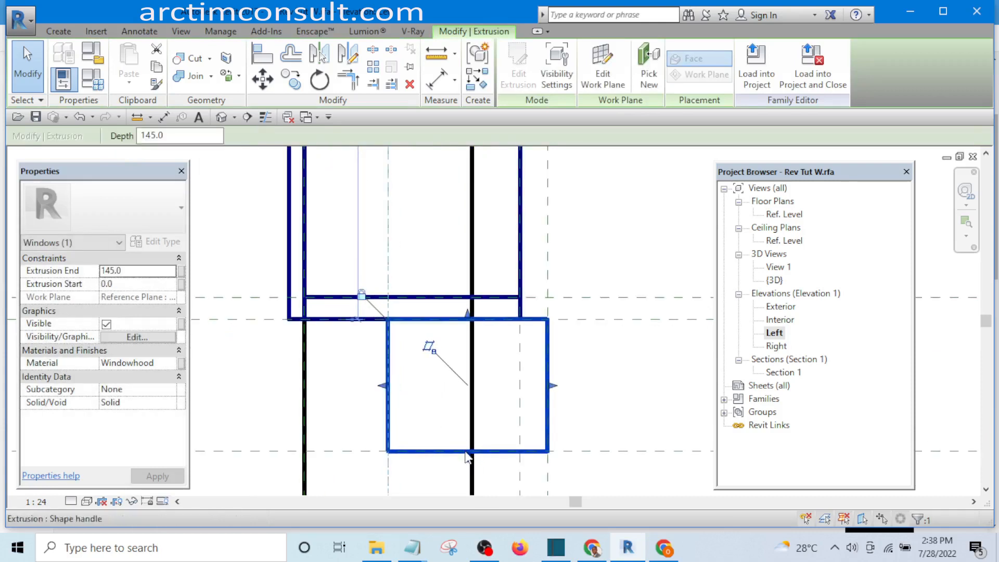
- Align the lower extrusion's bottom and top faces with their horizontal reference planes and lock both
{"action": "middle_click_drag", "start_coordinate": [467, 457], "coordinate": [465, 388]}
{"action": "scroll", "coordinate": [458, 396], "scroll_direction": "up", "scroll_amount": 2}
{"action": "mouse_move", "coordinate": [465, 377]}
{"action": "left_mouse_down"}
{"action": "mouse_move", "coordinate": [455, 309]}
{"action": "mouse_move", "coordinate": [459, 377]}
{"action": "left_mouse_up"}
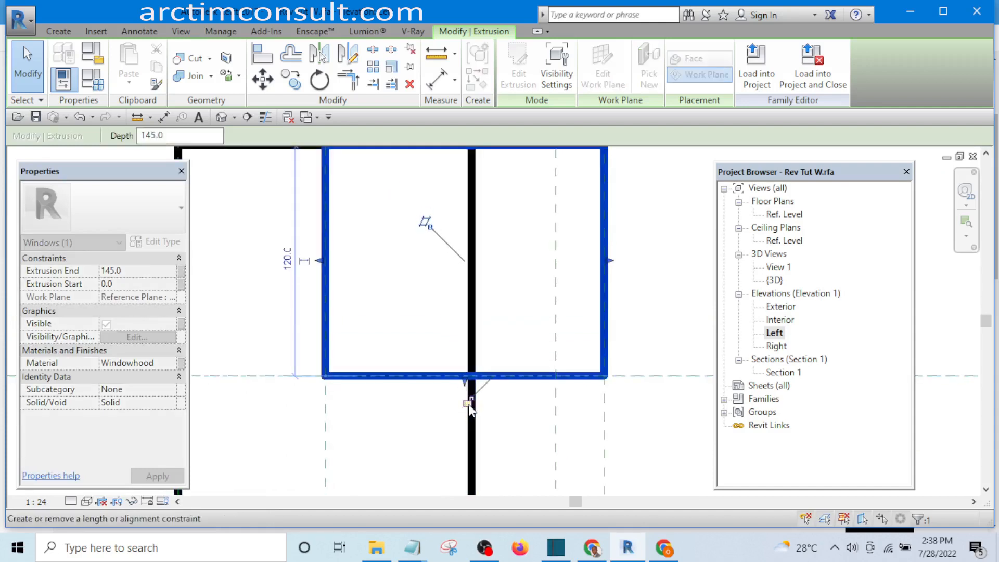
{"action": "scroll", "coordinate": [458, 400], "scroll_direction": "down", "scroll_amount": 4}
{"action": "scroll", "coordinate": [416, 312], "scroll_direction": "up", "scroll_amount": 3}
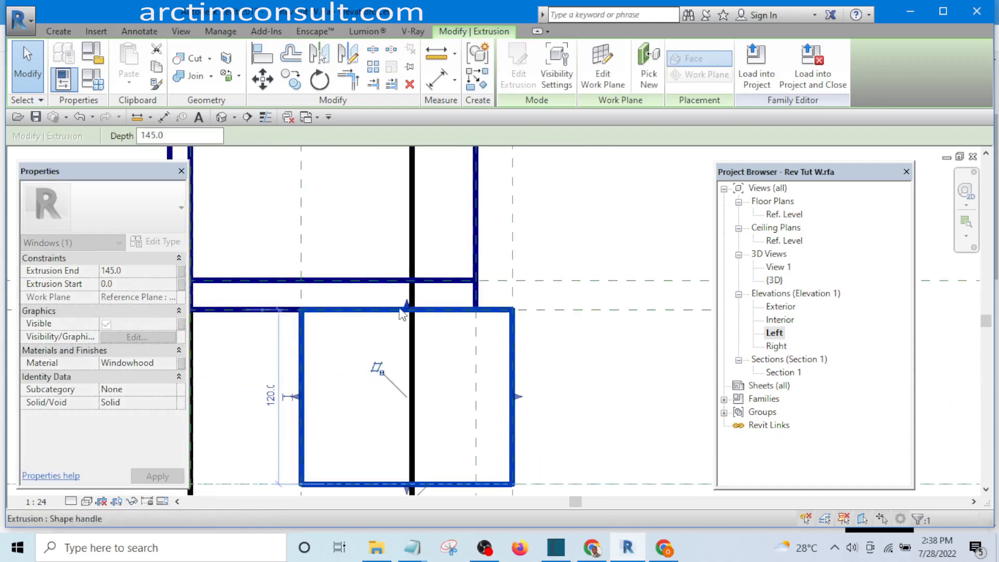
{"action": "left_click_drag", "start_coordinate": [400, 313], "coordinate": [596, 313]}
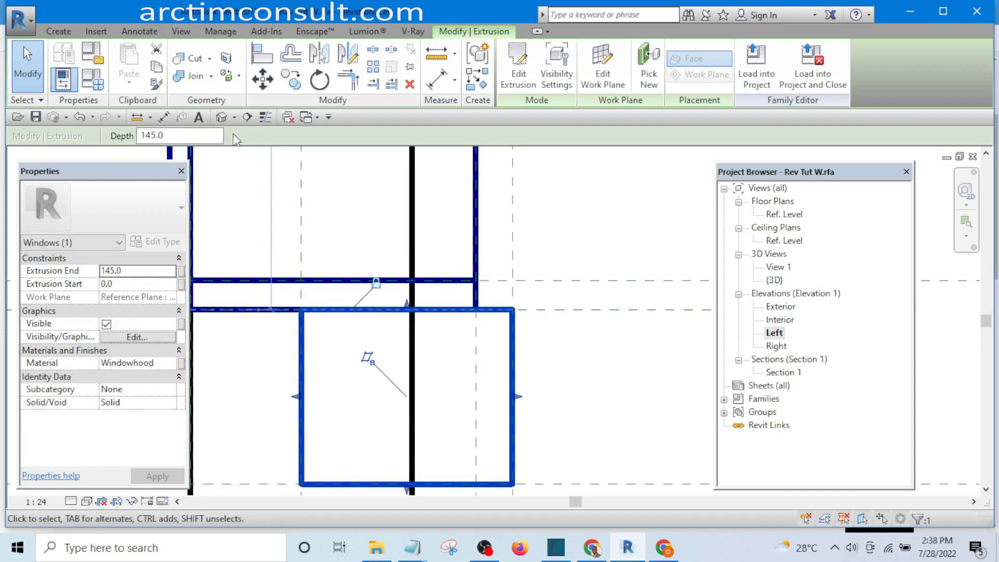
- Check the family in 3D and load it into Revit Tutorial Day 1.rvt, overwriting the existing version
{"action": "left_click", "coordinate": [227, 123]}
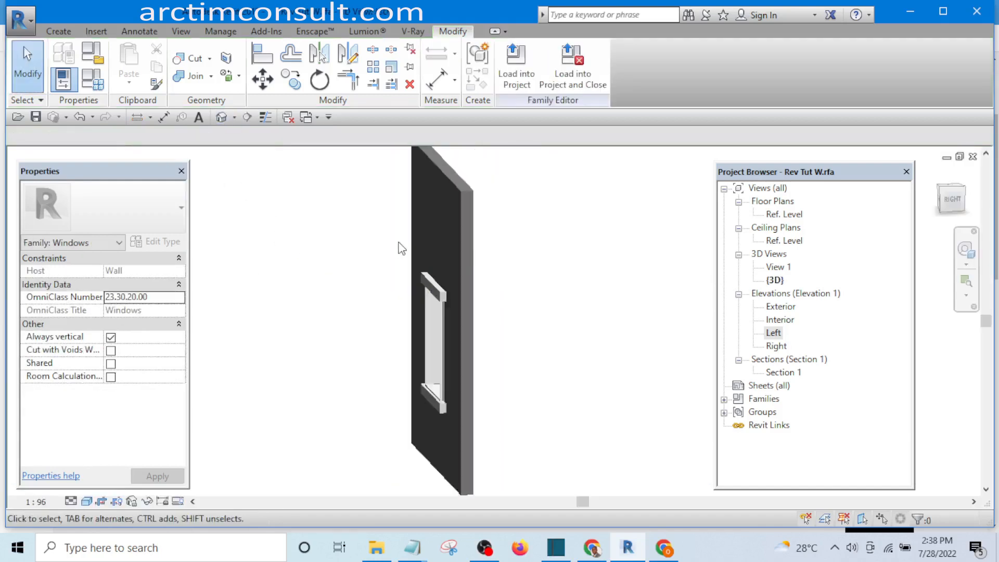
{"action": "middle_click_drag", "start_coordinate": [386, 336], "coordinate": [599, 318], "text": "shift"}
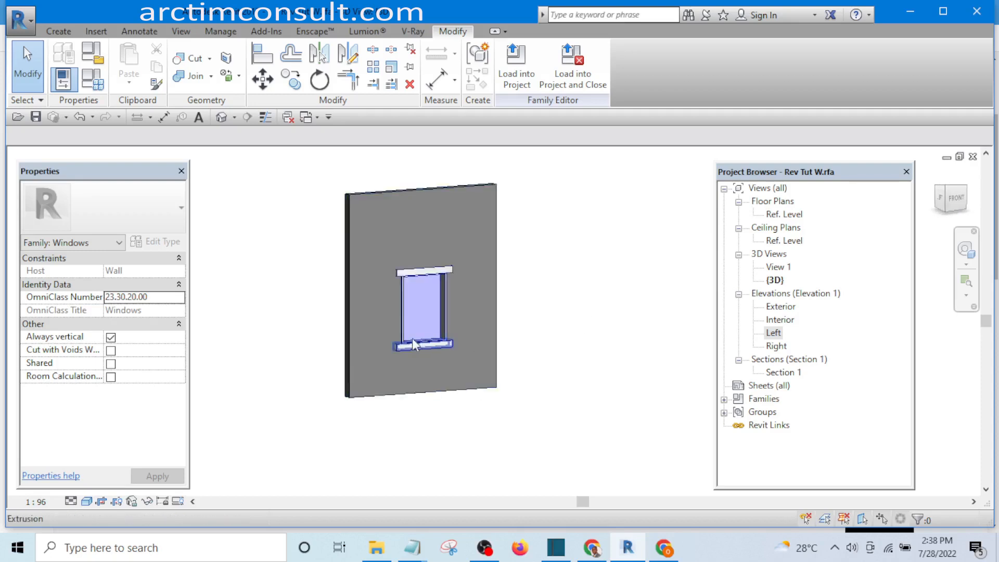
{"action": "scroll", "coordinate": [412, 338], "scroll_direction": "up", "scroll_amount": 3}
{"action": "middle_click_drag", "start_coordinate": [485, 359], "coordinate": [625, 286], "text": "shift"}
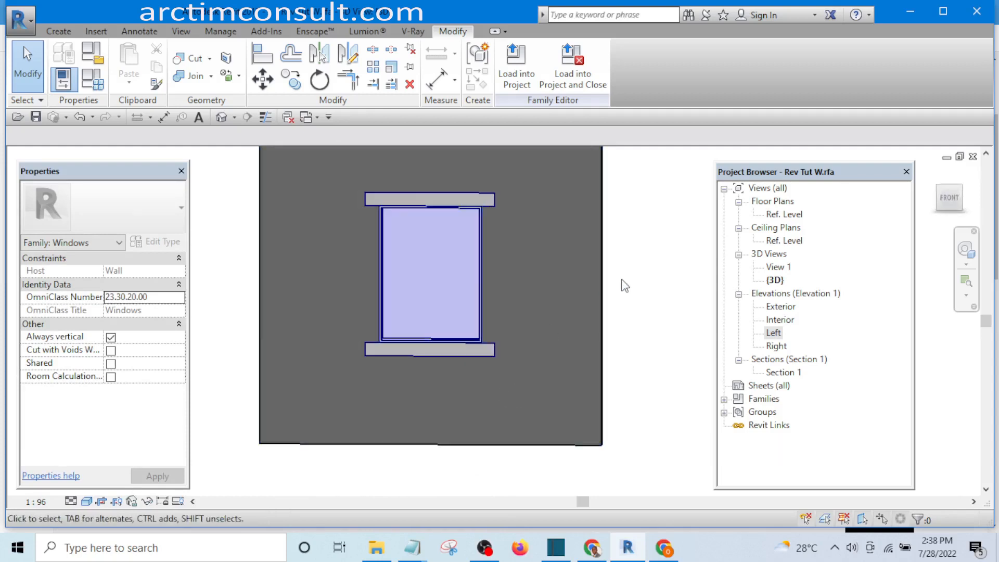
{"action": "left_click", "coordinate": [522, 83]}
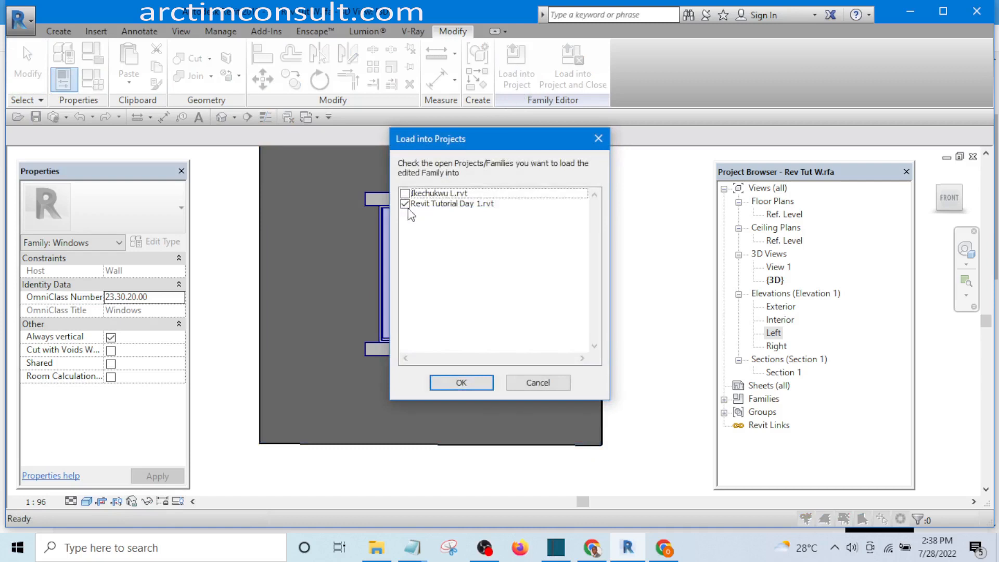
{"action": "left_click", "coordinate": [461, 382]}
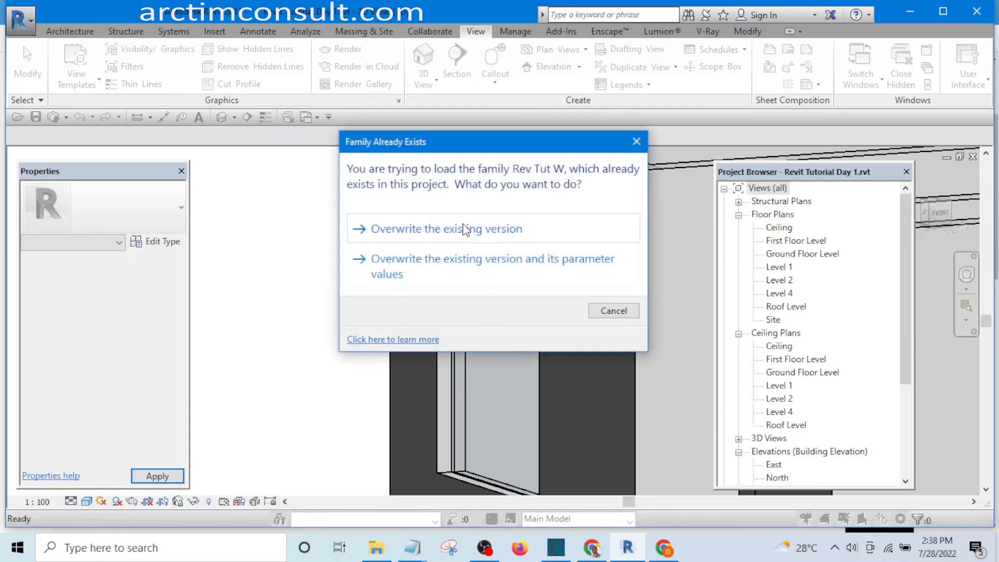
{"action": "left_click", "coordinate": [463, 228]}
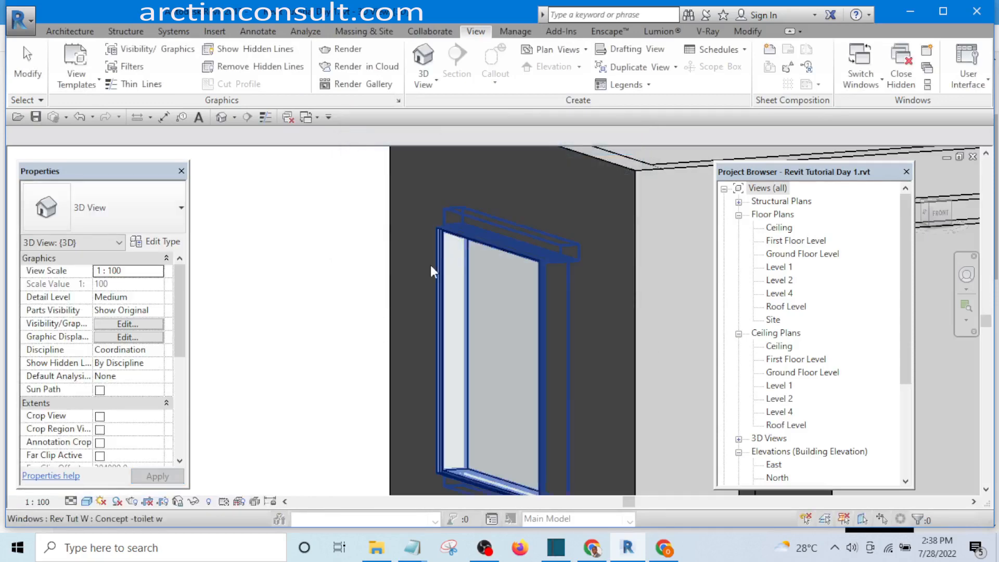
- Examine the reloaded window's upper and lower hoods in the project's 3D view from several angles
{"action": "middle_click_drag", "start_coordinate": [367, 305], "coordinate": [405, 385], "text": "shift"}
{"action": "left_click", "coordinate": [406, 411]}
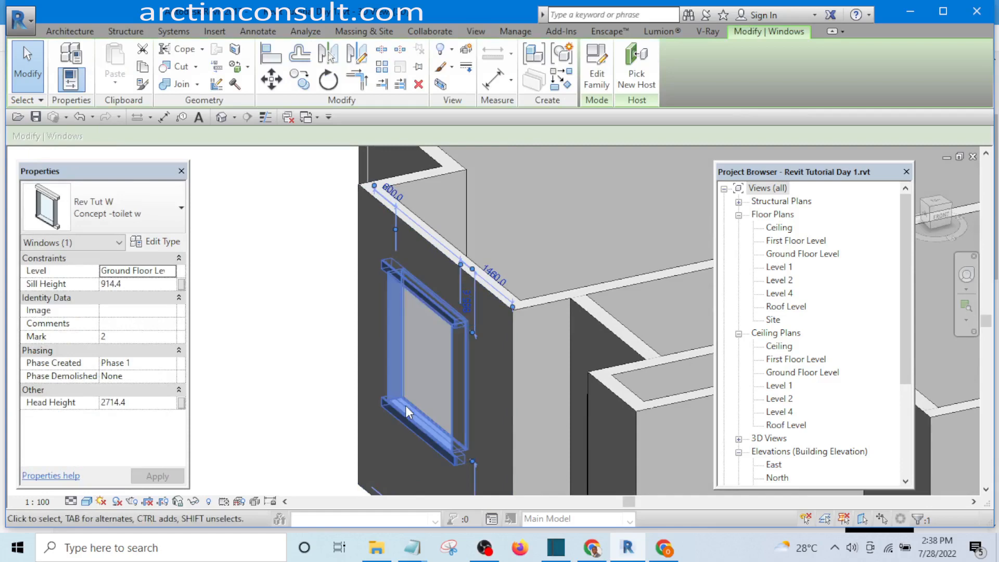
{"action": "left_click", "coordinate": [297, 301]}
{"action": "middle_click_drag", "start_coordinate": [446, 380], "coordinate": [421, 279]}
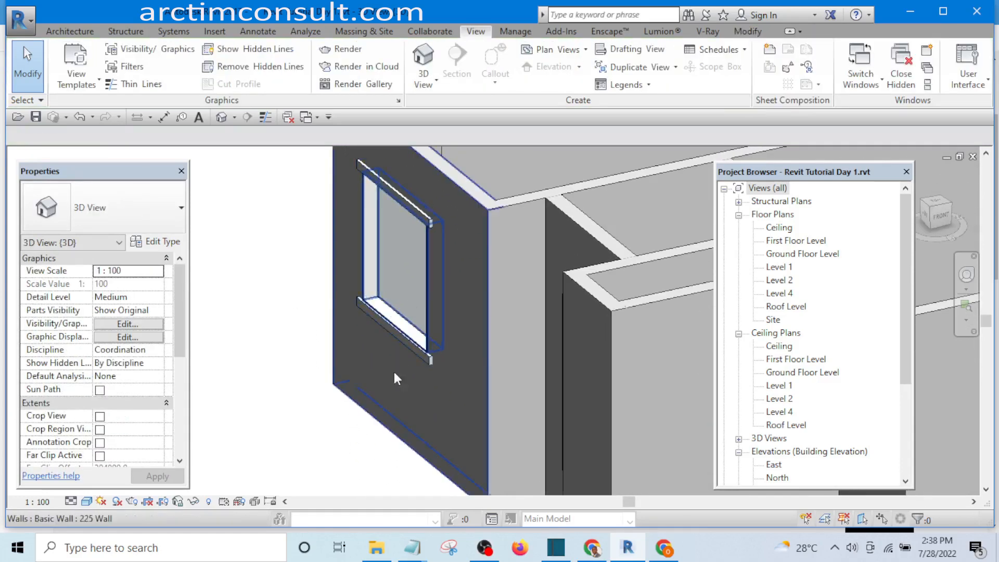
{"action": "middle_click_drag", "start_coordinate": [395, 415], "coordinate": [500, 281], "text": "shift"}
{"action": "middle_click_drag", "start_coordinate": [362, 437], "coordinate": [398, 388], "text": "shift"}
{"action": "scroll", "coordinate": [398, 435], "scroll_direction": "up", "scroll_amount": 3}
- Set the width of the window type Concept -toilet w to 600
{"action": "left_click", "coordinate": [398, 387]}
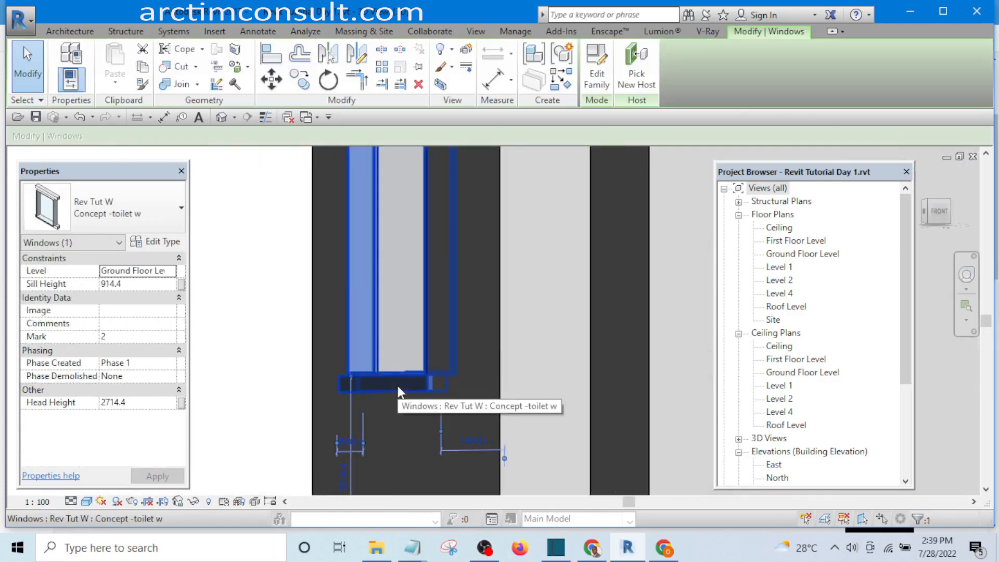
{"action": "left_click", "coordinate": [158, 242]}
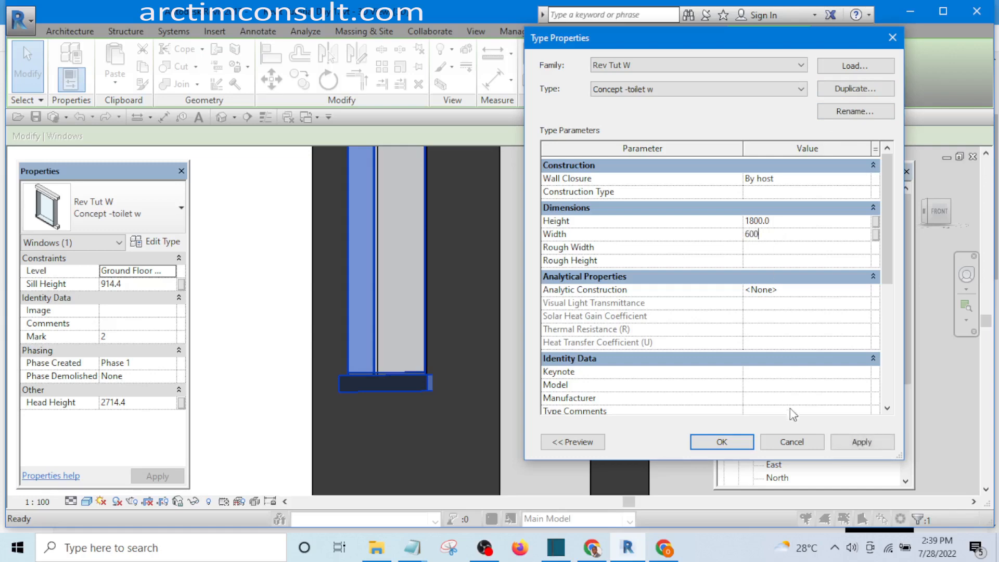
{"action": "left_click", "coordinate": [860, 442]}
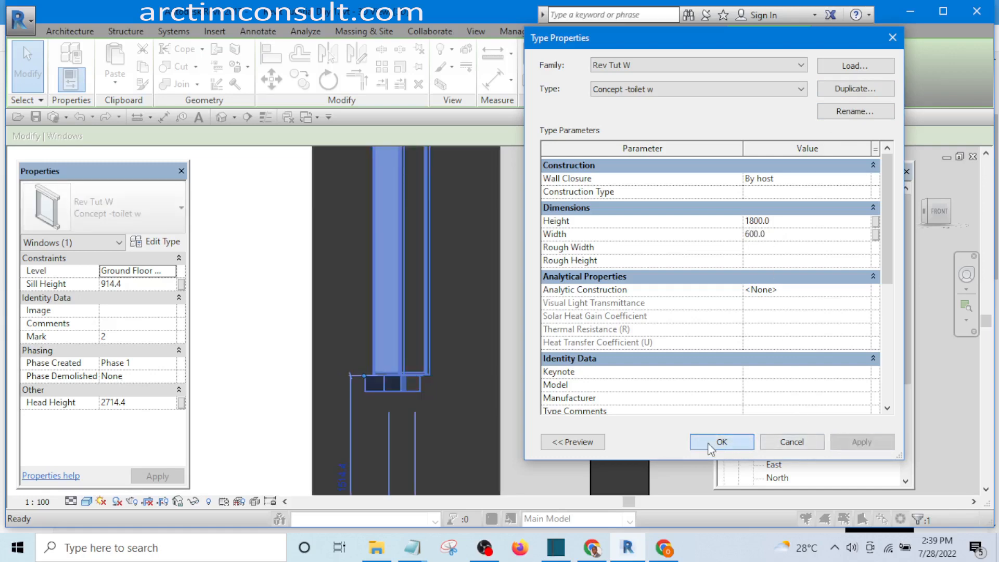
{"action": "left_click", "coordinate": [709, 443]}
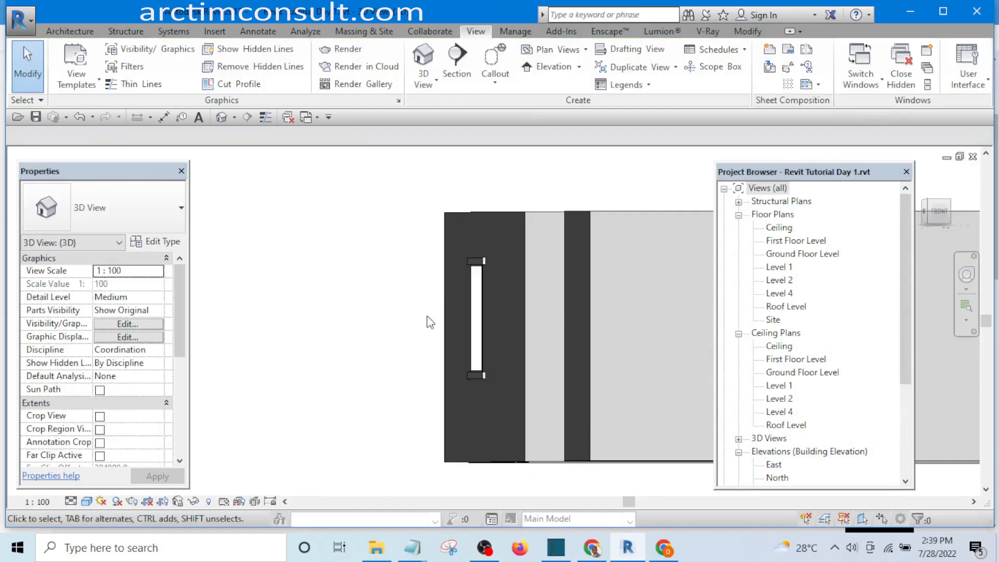
- Examine from all sides how the upper and lower hoods fit the resized window in its wall
{"action": "middle_click_drag", "start_coordinate": [401, 316], "coordinate": [263, 308], "text": "shift"}
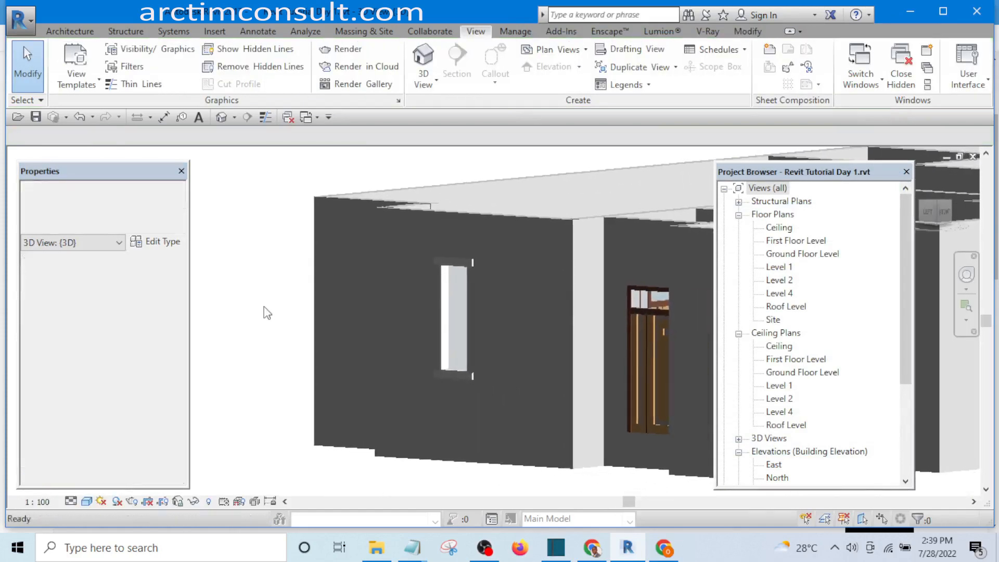
{"action": "scroll", "coordinate": [488, 366], "scroll_direction": "up", "scroll_amount": 2}
{"action": "scroll", "coordinate": [488, 366], "scroll_direction": "up", "scroll_amount": 2}
{"action": "scroll", "coordinate": [503, 298], "scroll_direction": "down", "scroll_amount": 3}
{"action": "middle_click_drag", "start_coordinate": [311, 352], "coordinate": [227, 326], "text": "shift"}
{"action": "scroll", "coordinate": [227, 326], "scroll_direction": "down", "scroll_amount": 3}
{"action": "scroll", "coordinate": [491, 311], "scroll_direction": "up", "scroll_amount": 4}
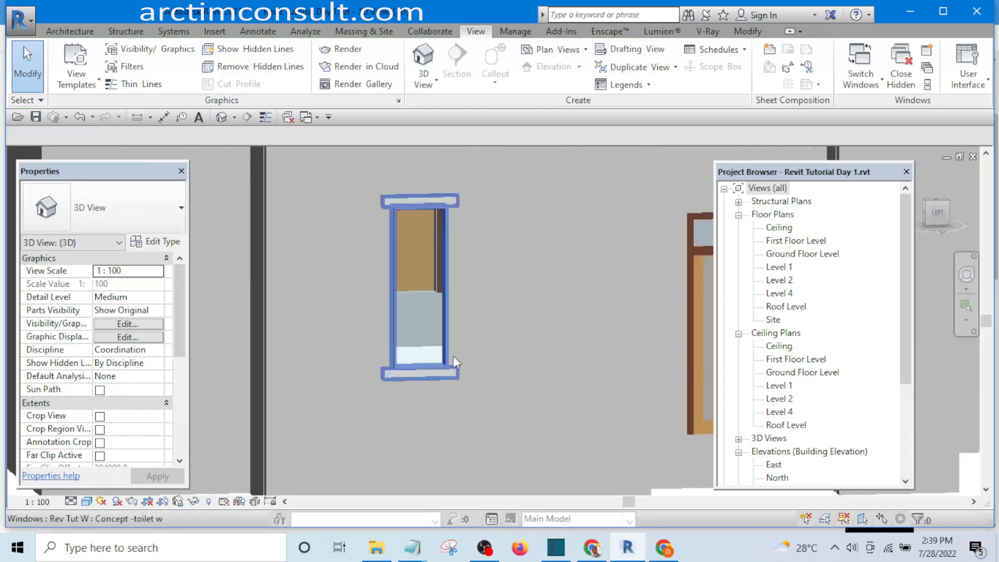
{"action": "scroll", "coordinate": [529, 377], "scroll_direction": "down", "scroll_amount": 3}
{"action": "middle_click_drag", "start_coordinate": [529, 377], "coordinate": [690, 405], "text": "shift"}
{"action": "middle_click_drag", "start_coordinate": [573, 414], "coordinate": [523, 386], "text": "shift"}
{"action": "middle_click_drag", "start_coordinate": [428, 392], "coordinate": [579, 418]}
{"action": "scroll", "coordinate": [444, 385], "scroll_direction": "up", "scroll_amount": 5}
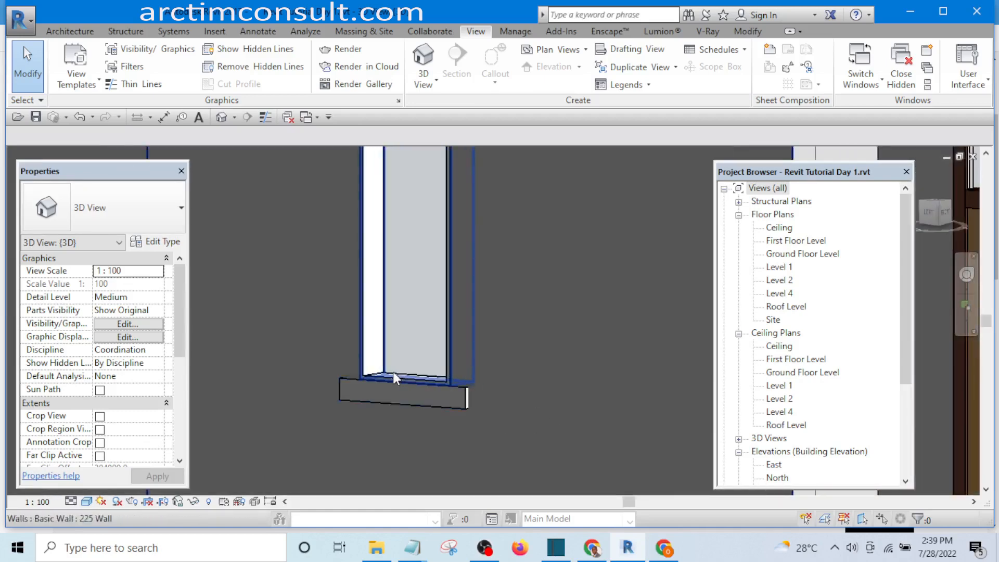
{"action": "scroll", "coordinate": [403, 401], "scroll_direction": "down", "scroll_amount": 6}
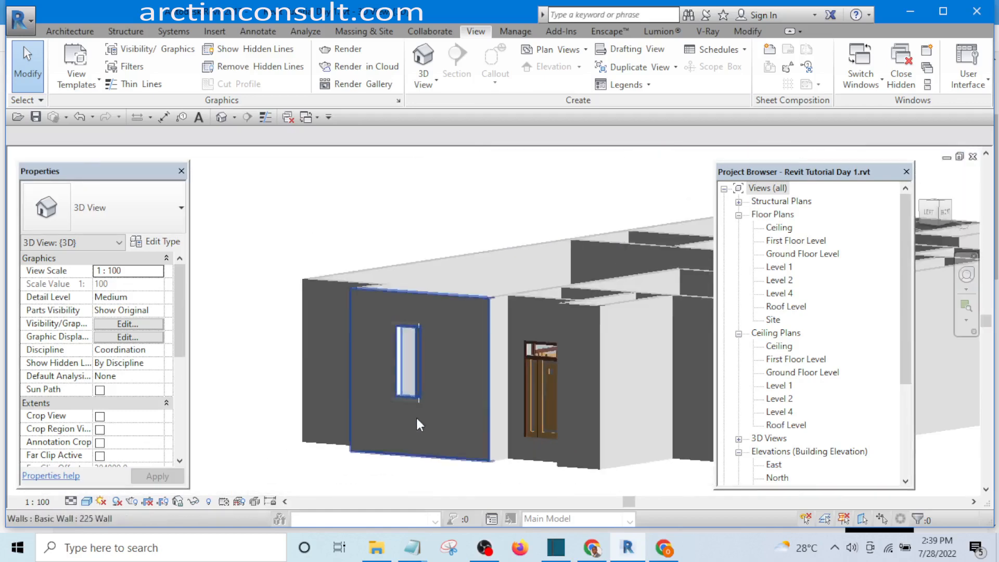
{"action": "middle_click_drag", "start_coordinate": [522, 422], "coordinate": [417, 426]}
{"action": "scroll", "coordinate": [305, 416], "scroll_direction": "up", "scroll_amount": 3}
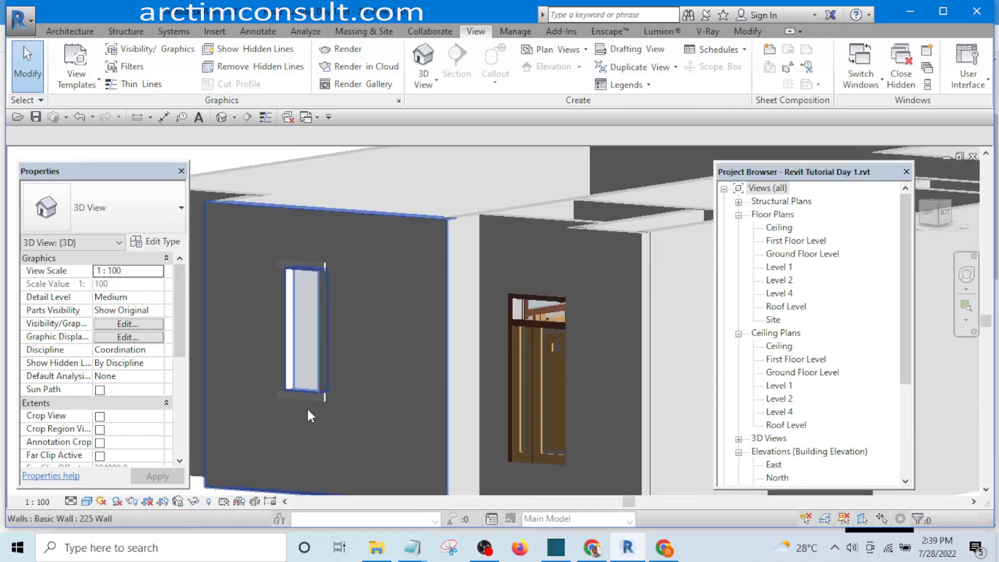
{"action": "scroll", "coordinate": [312, 412], "scroll_direction": "up", "scroll_amount": 3}
{"action": "scroll", "coordinate": [341, 413], "scroll_direction": "down", "scroll_amount": 3}
{"action": "scroll", "coordinate": [359, 400], "scroll_direction": "up", "scroll_amount": 3}
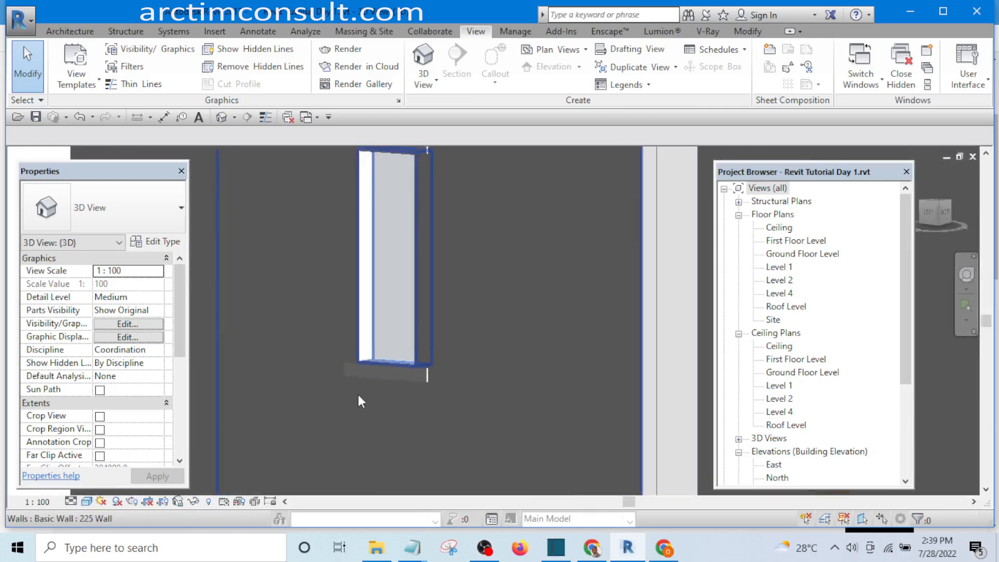
{"action": "scroll", "coordinate": [423, 387], "scroll_direction": "down", "scroll_amount": 4}
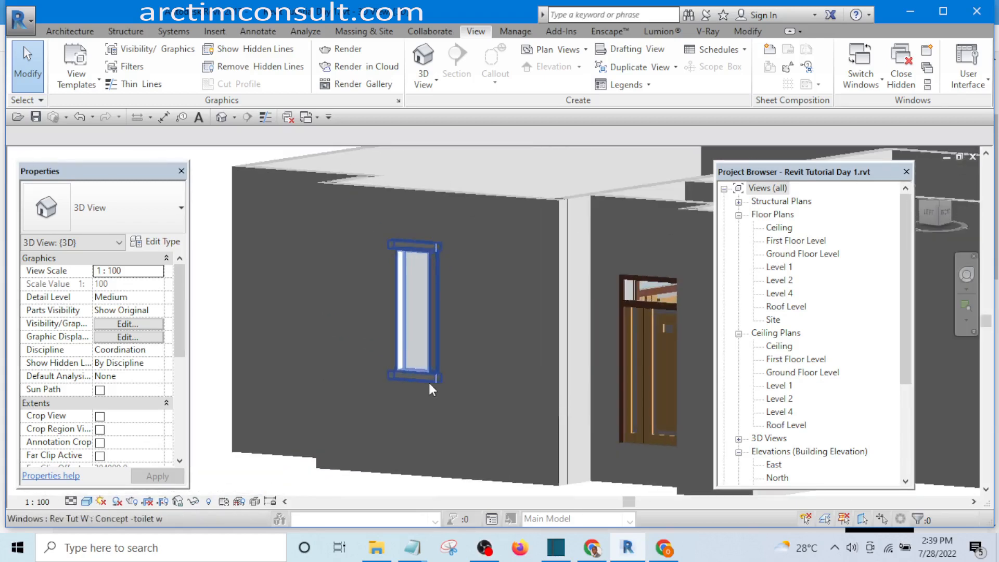
- Switch to the window family Rev Tut W.rfa and open its Exterior elevation view
{"action": "scroll", "coordinate": [414, 398], "scroll_direction": "down", "scroll_amount": 3}
{"action": "scroll", "coordinate": [398, 411], "scroll_direction": "up", "scroll_amount": 3}
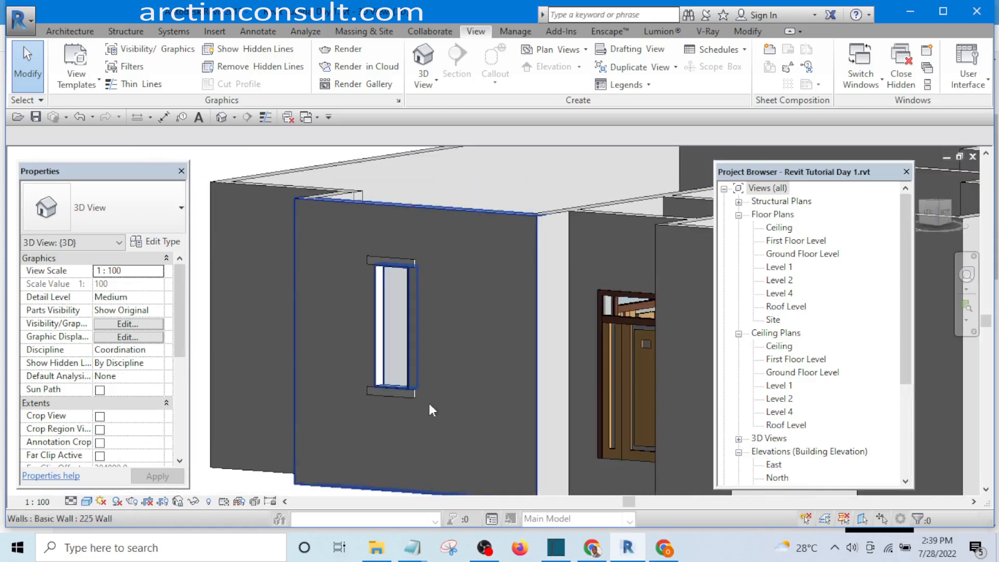
{"action": "scroll", "coordinate": [406, 401], "scroll_direction": "up", "scroll_amount": 5}
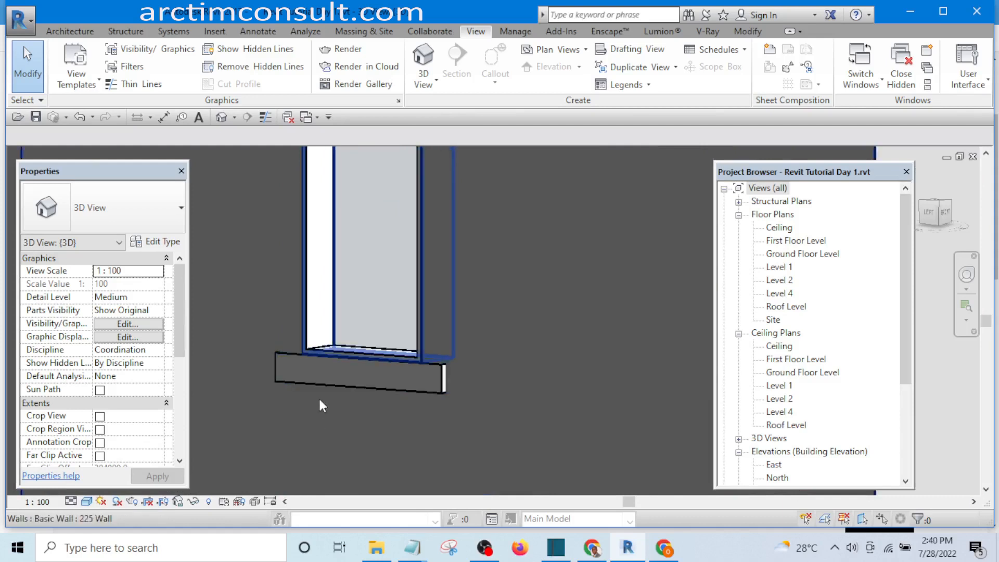
{"action": "scroll", "coordinate": [319, 401], "scroll_direction": "down", "scroll_amount": 4}
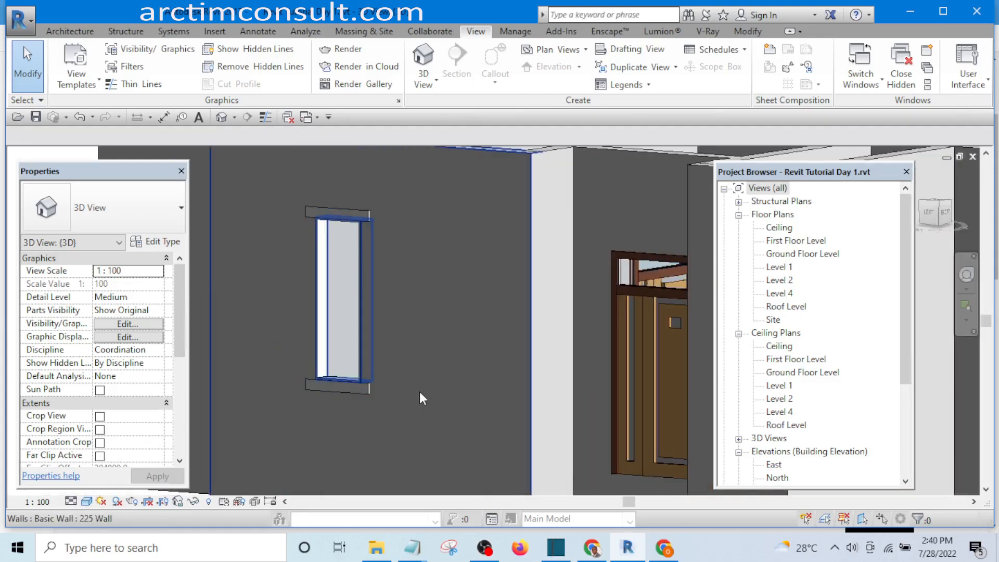
{"action": "left_click", "coordinate": [288, 120]}
{"action": "left_click", "coordinate": [317, 121]}
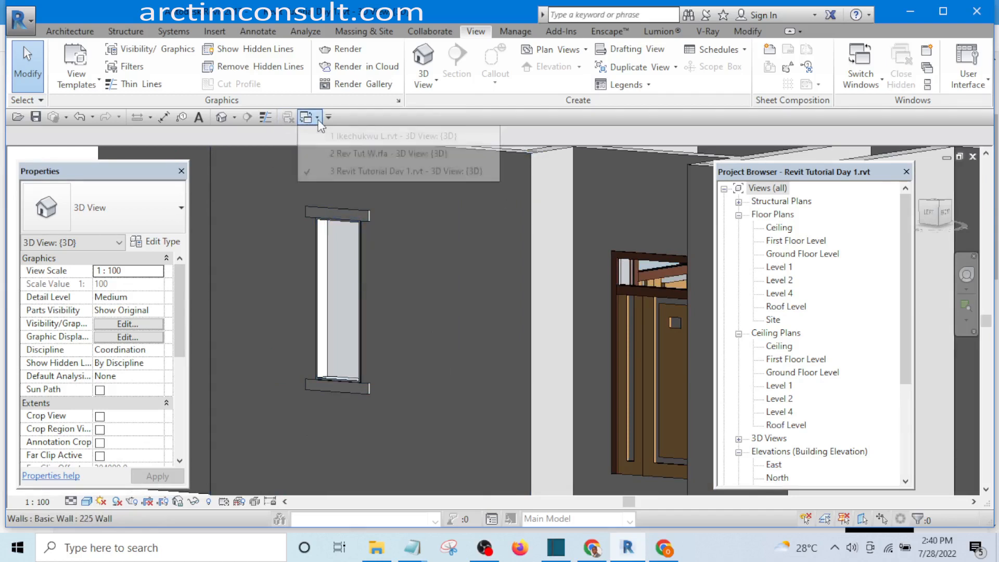
{"action": "left_click", "coordinate": [362, 153]}
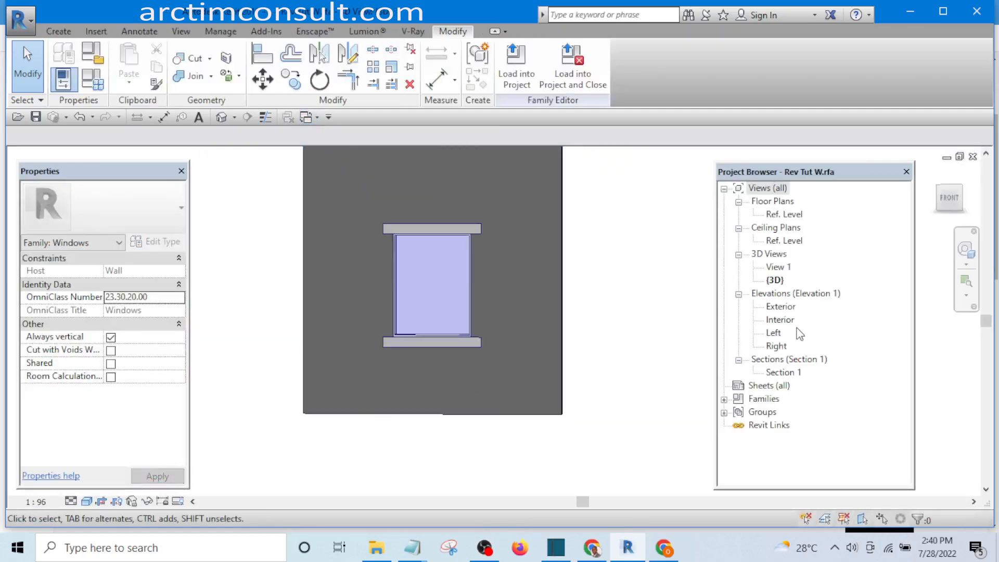
{"action": "double_click", "coordinate": [780, 307]}
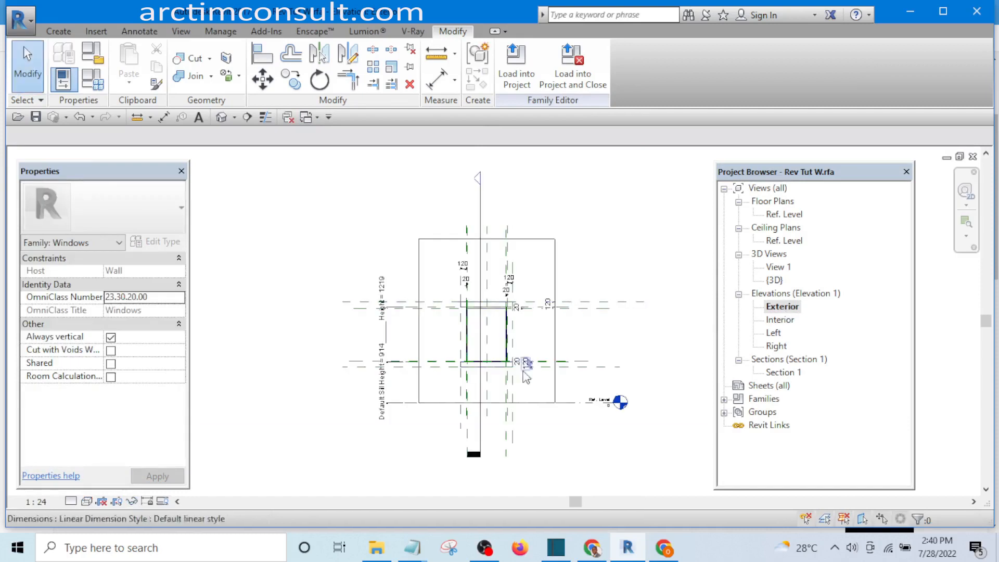
- Draw a horizontal reference plane about 200 mm below the lower hood's bottom edge, extending past both sides of the window
{"action": "scroll", "coordinate": [501, 427], "scroll_direction": "up", "scroll_amount": 5}
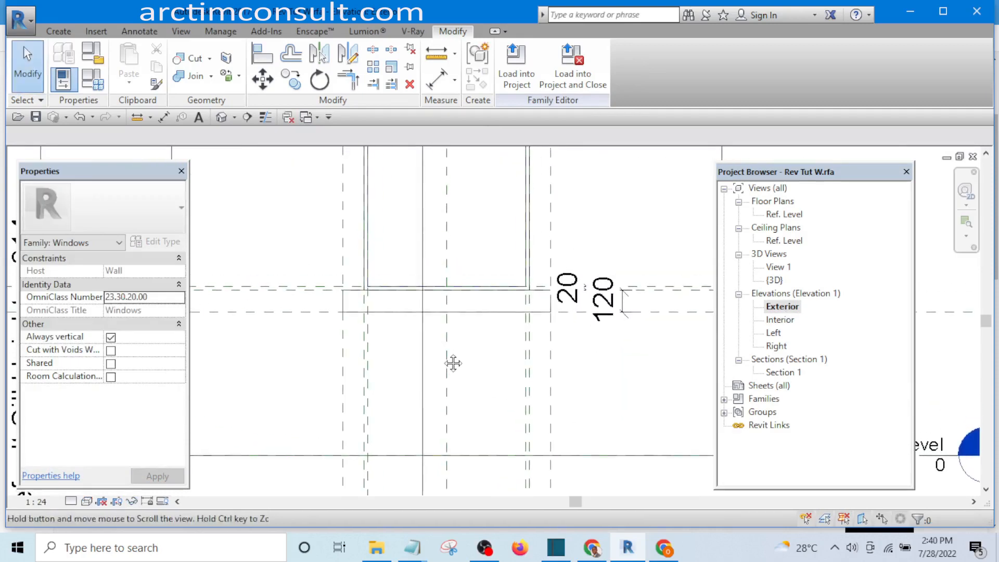
{"action": "scroll", "coordinate": [359, 328], "scroll_direction": "up", "scroll_amount": 3}
{"action": "scroll", "coordinate": [377, 322], "scroll_direction": "down", "scroll_amount": 2}
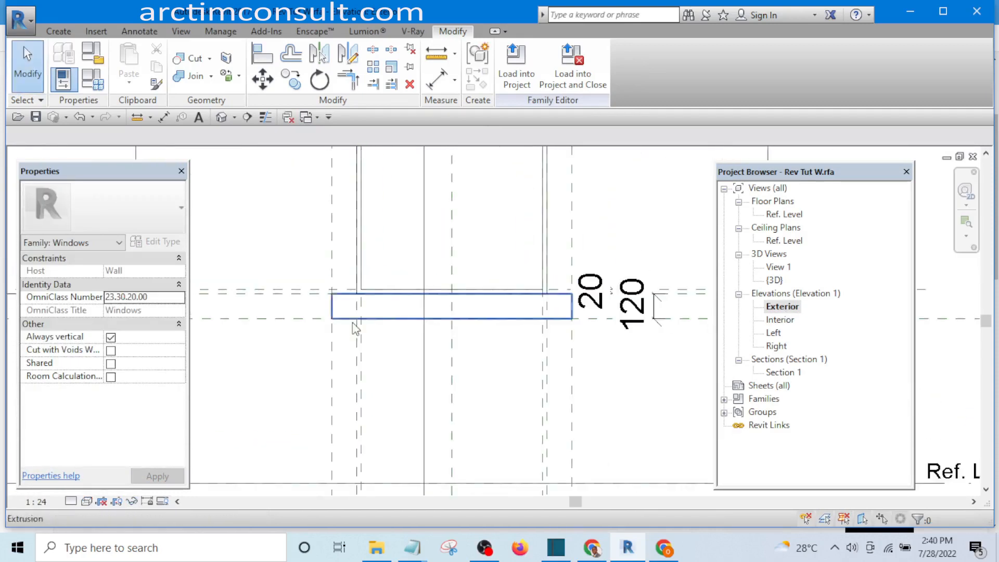
{"action": "scroll", "coordinate": [357, 305], "scroll_direction": "up", "scroll_amount": 4}
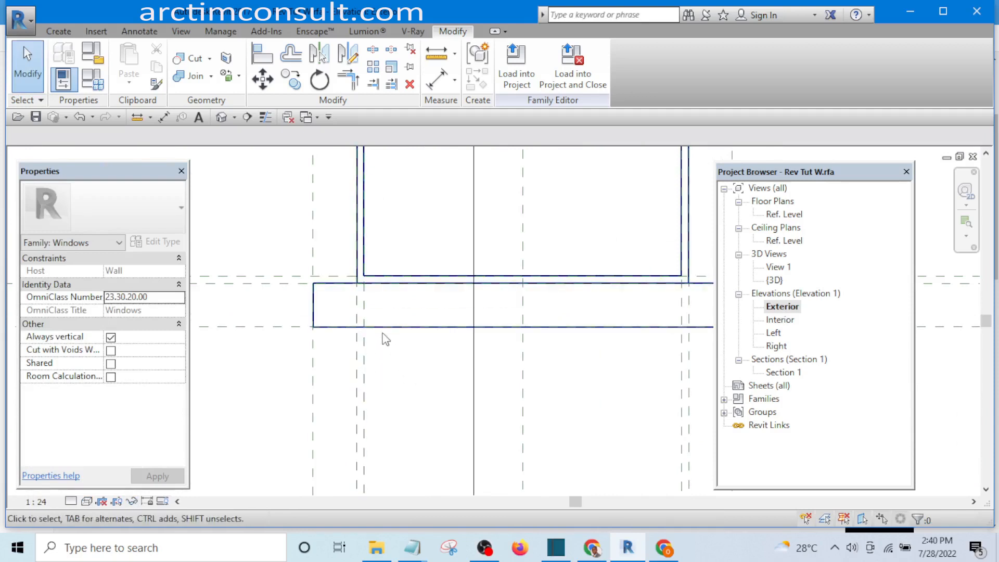
{"action": "scroll", "coordinate": [378, 355], "scroll_direction": "down", "scroll_amount": 1}
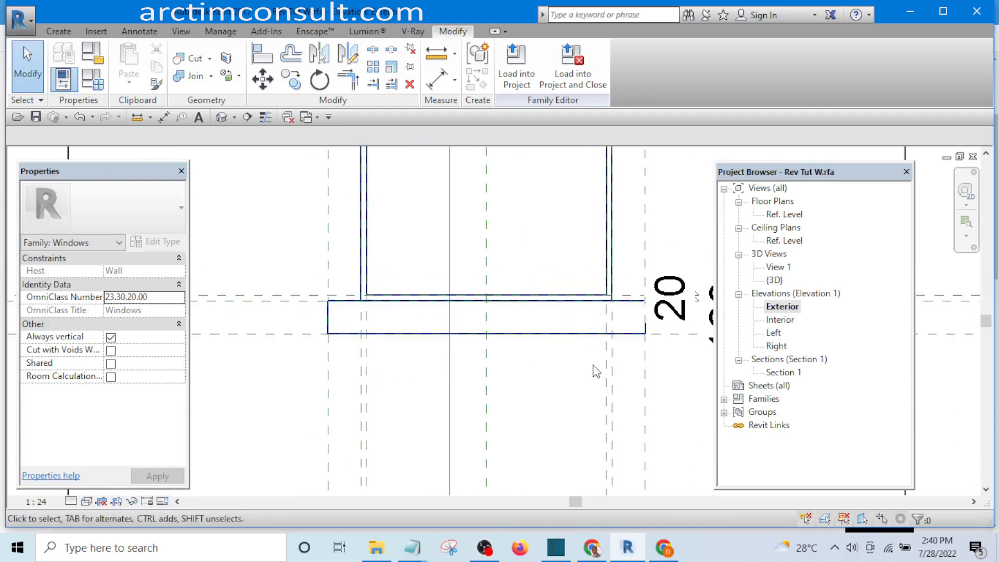
{"action": "middle_click_drag", "start_coordinate": [570, 364], "coordinate": [529, 319]}
{"action": "scroll", "coordinate": [529, 316], "scroll_direction": "down", "scroll_amount": 2}
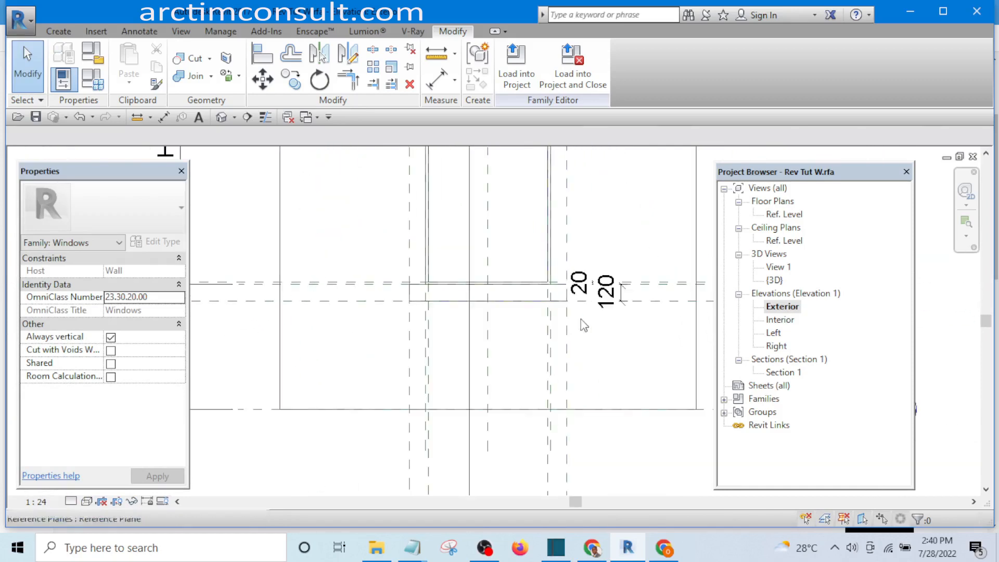
{"action": "scroll", "coordinate": [663, 317], "scroll_direction": "up", "scroll_amount": 1}
{"action": "left_click", "coordinate": [661, 289]}
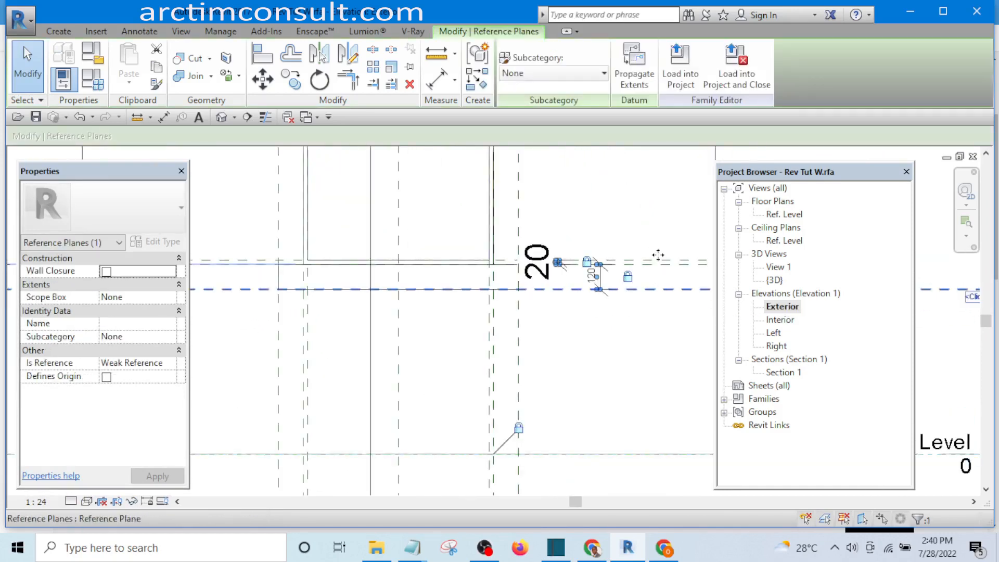
{"action": "left_click", "coordinate": [477, 81]}
{"action": "scroll", "coordinate": [486, 234], "scroll_direction": "down", "scroll_amount": 2}
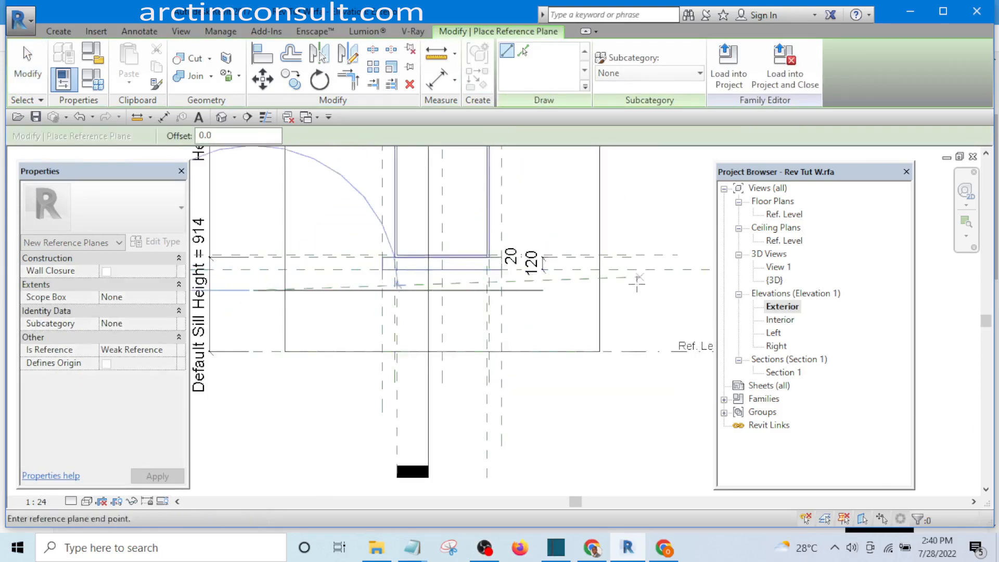
{"action": "left_click", "coordinate": [643, 289]}
{"action": "key", "text": "Escape"}
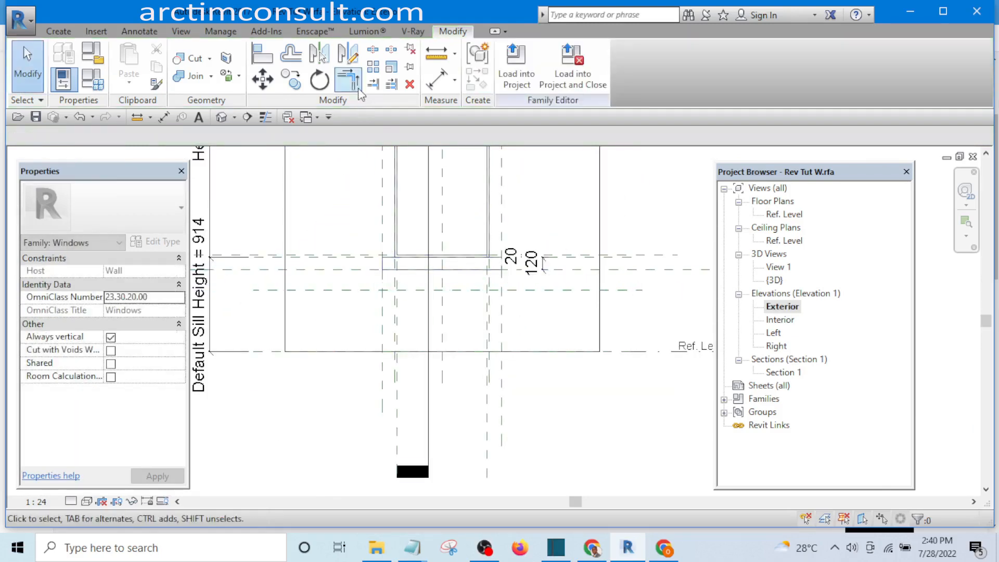
- Add an aligned dimension between the lower hood's bottom reference plane and the new horizontal reference plane below it
{"action": "left_click", "coordinate": [439, 92]}
{"action": "scroll", "coordinate": [333, 271], "scroll_direction": "up", "scroll_amount": 3}
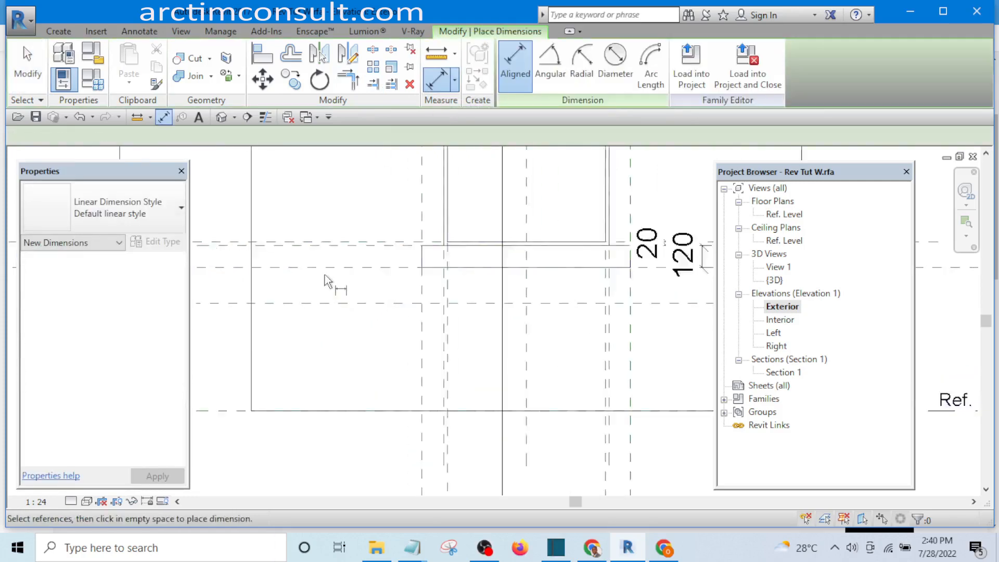
{"action": "left_click", "coordinate": [324, 266]}
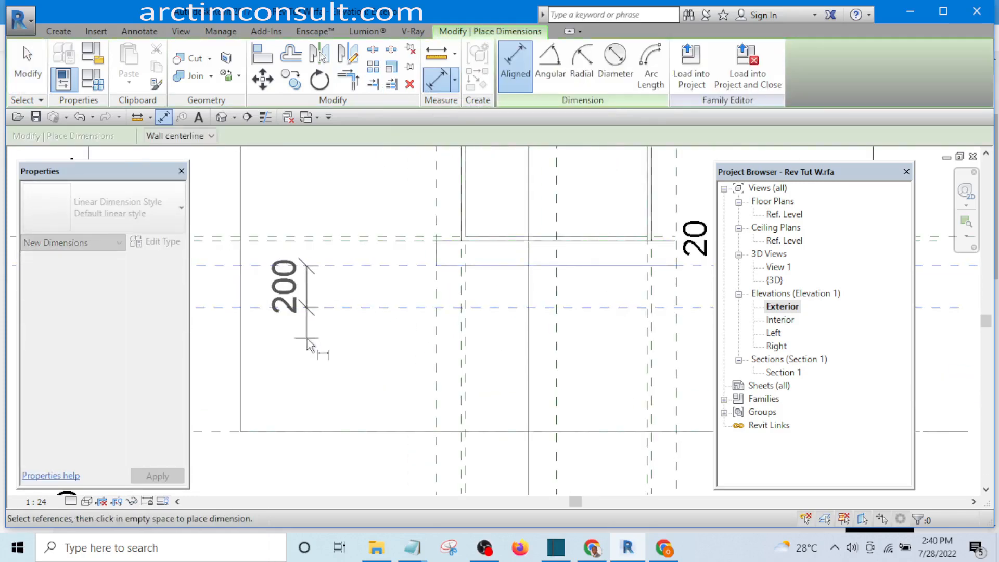
{"action": "key", "text": "Escape"}
{"action": "left_click", "coordinate": [379, 308]}
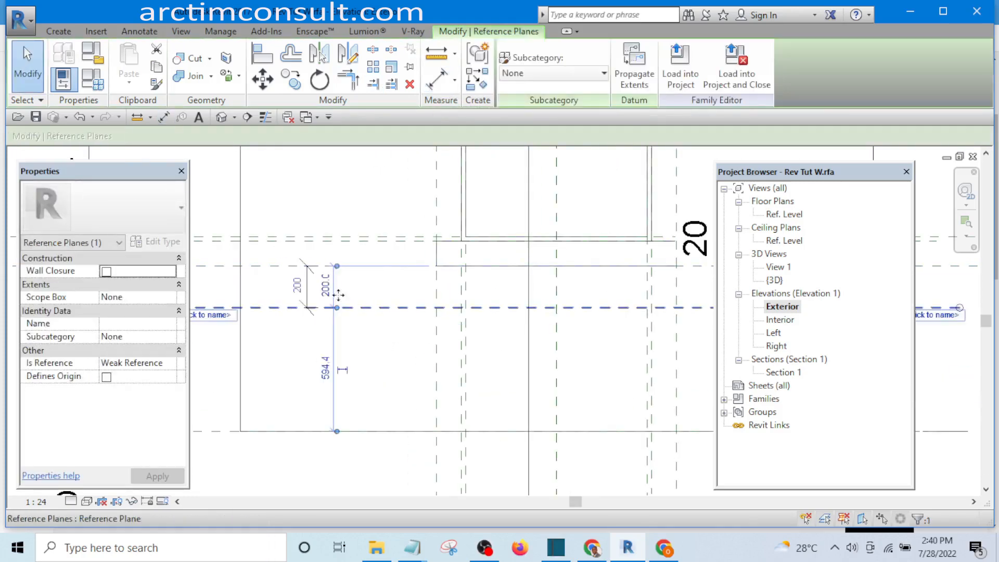
{"action": "left_click", "coordinate": [387, 353]}
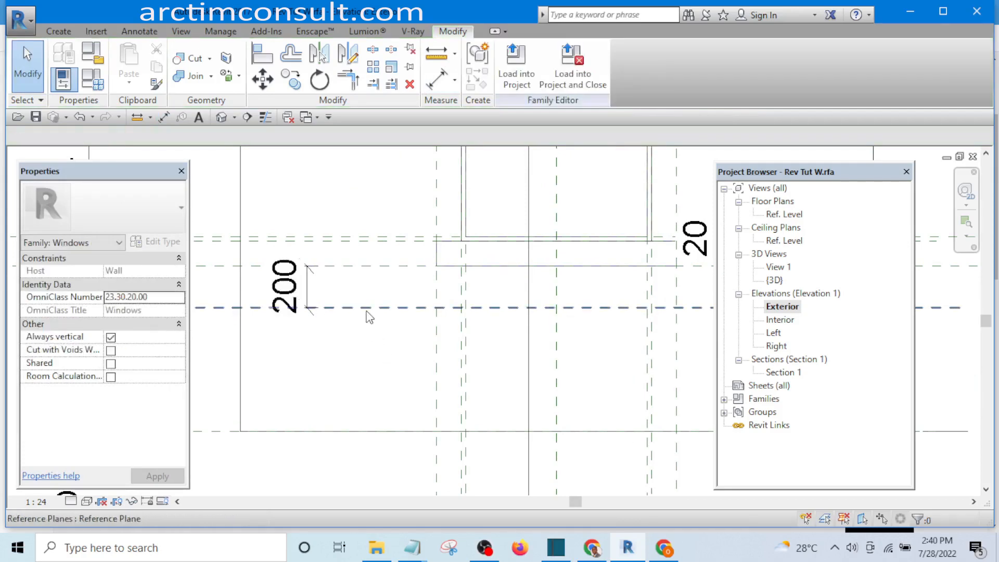
{"action": "scroll", "coordinate": [305, 308], "scroll_direction": "up", "scroll_amount": 2}
{"action": "left_click", "coordinate": [308, 296]}
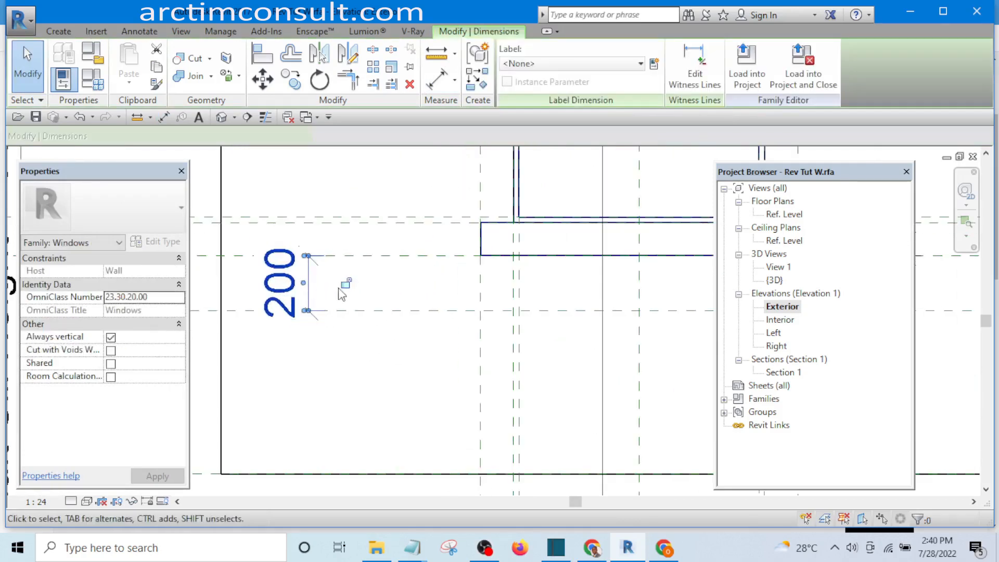
{"action": "left_click", "coordinate": [380, 345]}
- Draw two vertical reference planes inside the window, about 200 mm in from the left inner frame plane and 100 mm in from the right
{"action": "scroll", "coordinate": [374, 339], "scroll_direction": "down", "scroll_amount": 4}
{"action": "middle_click_drag", "start_coordinate": [383, 327], "coordinate": [282, 328]}
{"action": "scroll", "coordinate": [304, 316], "scroll_direction": "up", "scroll_amount": 3}
{"action": "scroll", "coordinate": [312, 314], "scroll_direction": "up", "scroll_amount": 1}
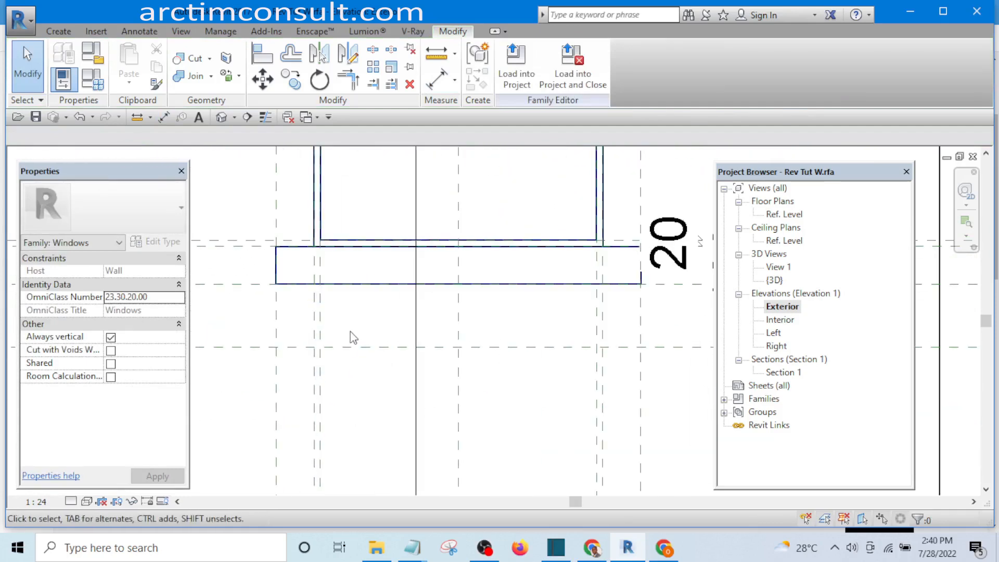
{"action": "left_click", "coordinate": [320, 324]}
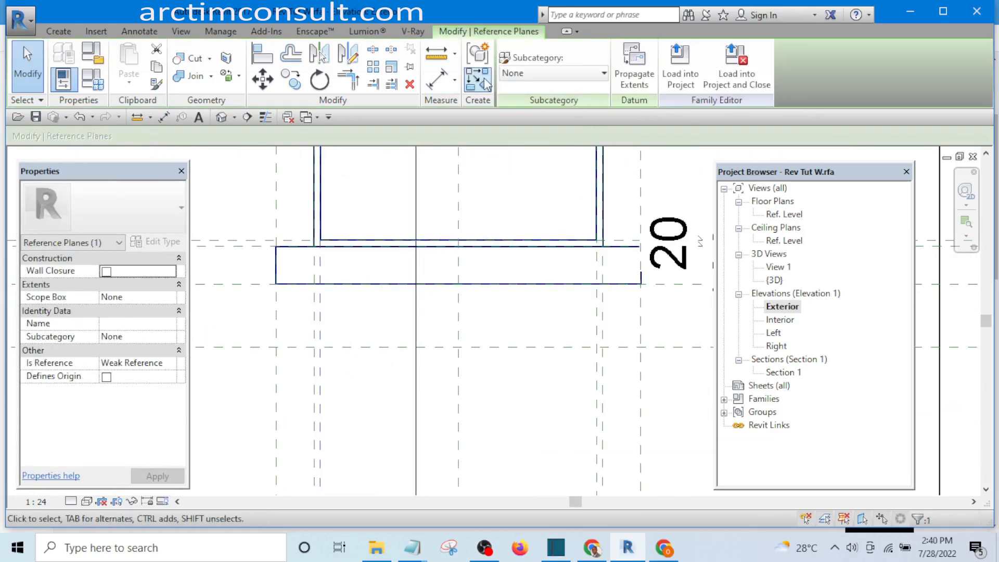
{"action": "key", "text": "r"}
{"action": "key", "text": "p"}
{"action": "scroll", "coordinate": [385, 317], "scroll_direction": "down", "scroll_amount": 4}
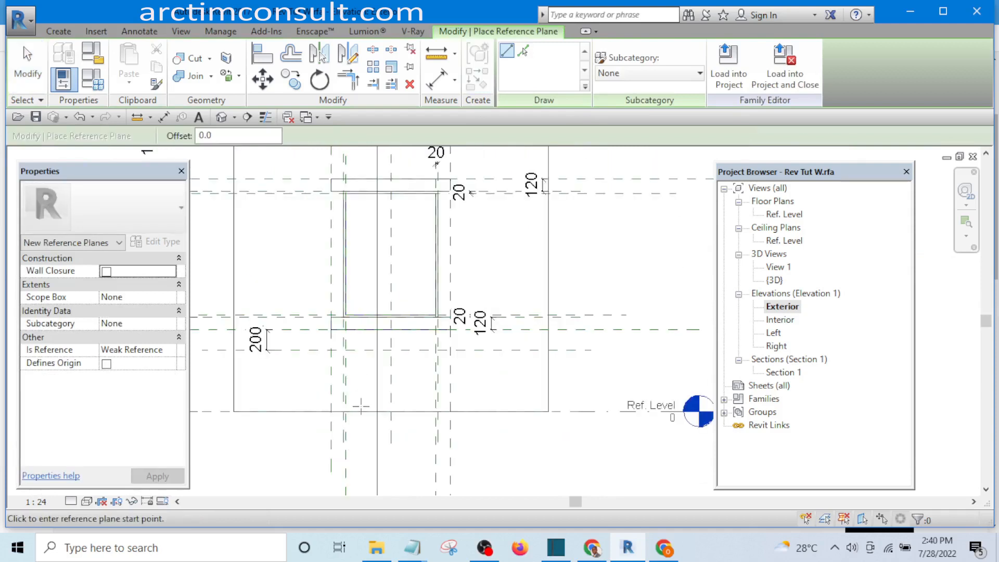
{"action": "left_click", "coordinate": [360, 405]}
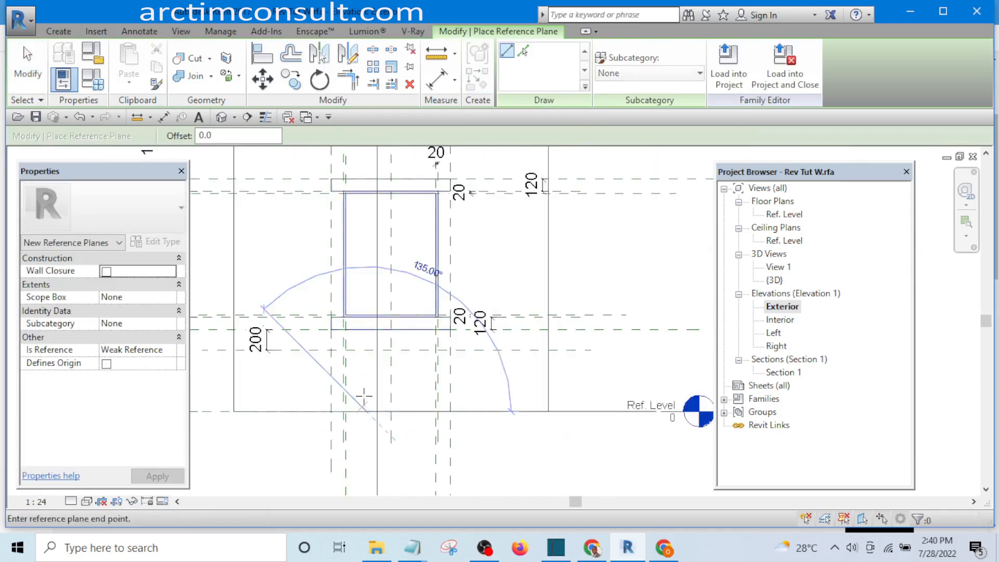
{"action": "left_click", "coordinate": [366, 161]}
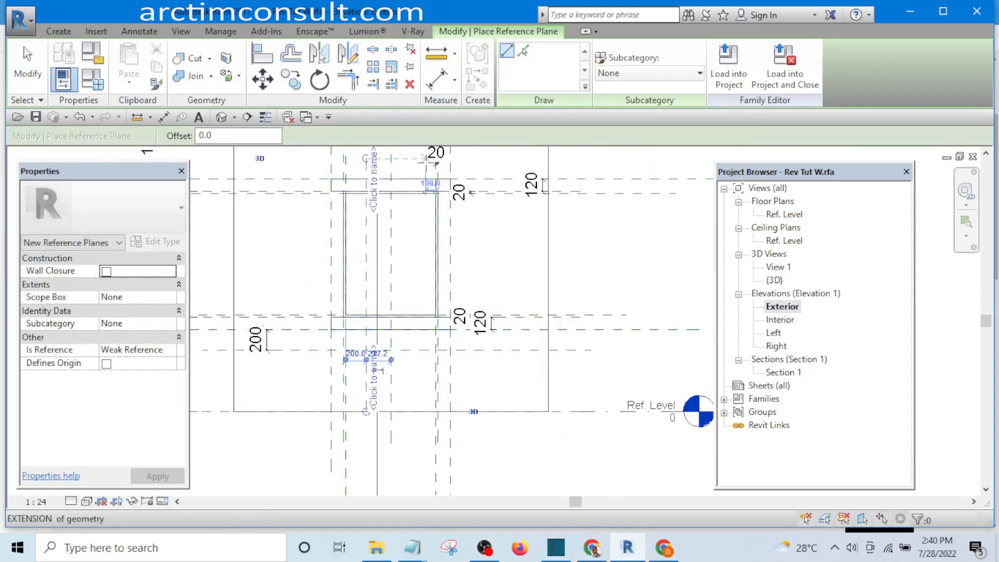
{"action": "left_click", "coordinate": [435, 163]}
{"action": "left_click", "coordinate": [435, 446]}
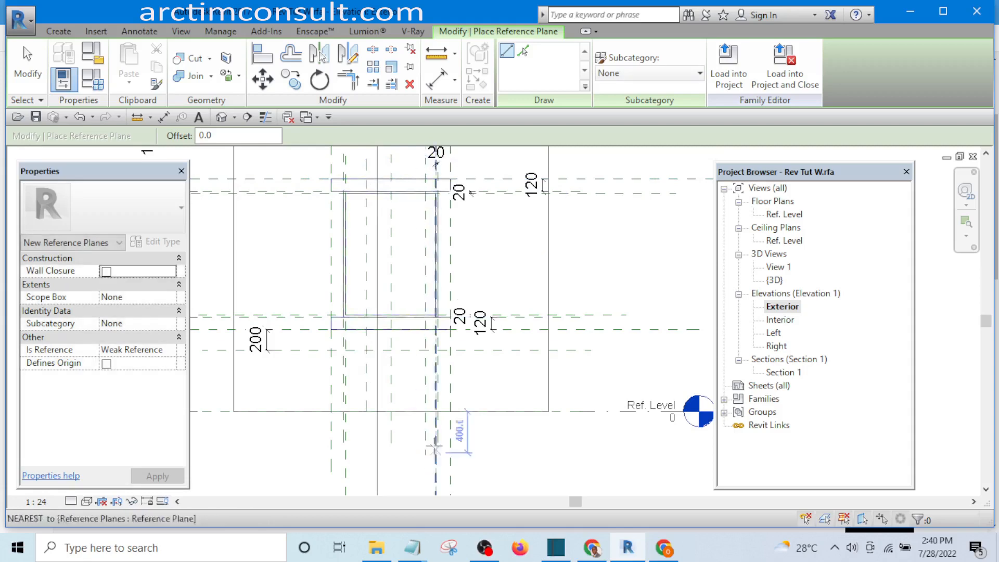
{"action": "key", "text": "Escape"}
{"action": "key", "text": "Escape"}
- Add an aligned dimension between the right inner frame plane and the new vertical reference plane beside it
{"action": "key", "text": "d"}
{"action": "key", "text": "i"}
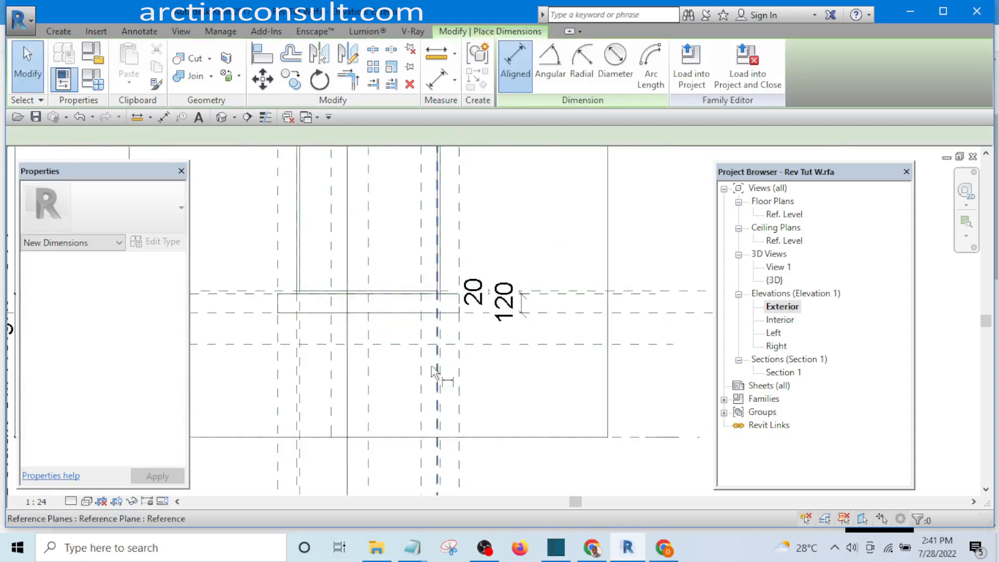
{"action": "scroll", "coordinate": [446, 370], "scroll_direction": "up", "scroll_amount": 5}
{"action": "scroll", "coordinate": [448, 400], "scroll_direction": "up", "scroll_amount": 2}
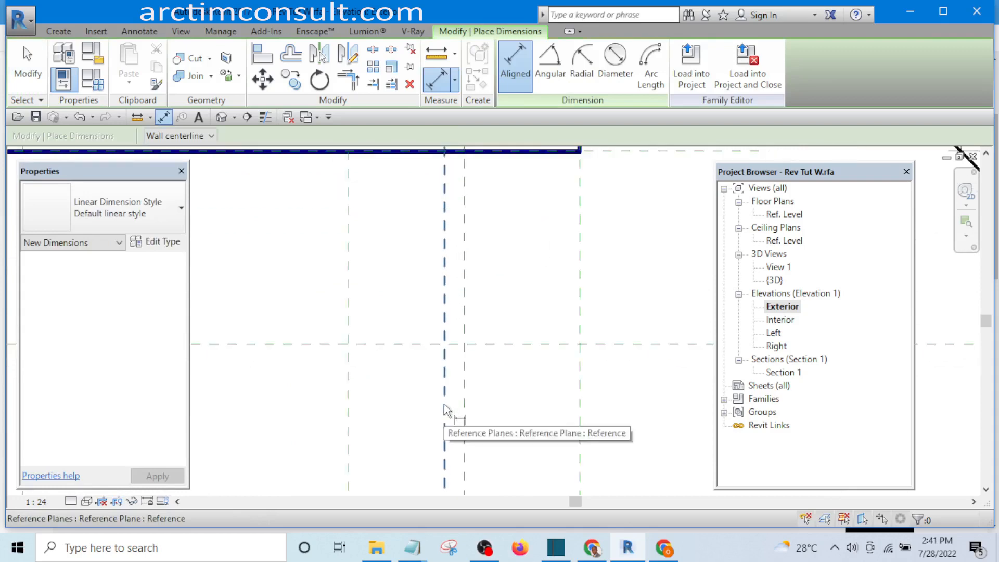
{"action": "left_click", "coordinate": [445, 409]}
{"action": "left_click", "coordinate": [350, 395]}
{"action": "left_click", "coordinate": [295, 432]}
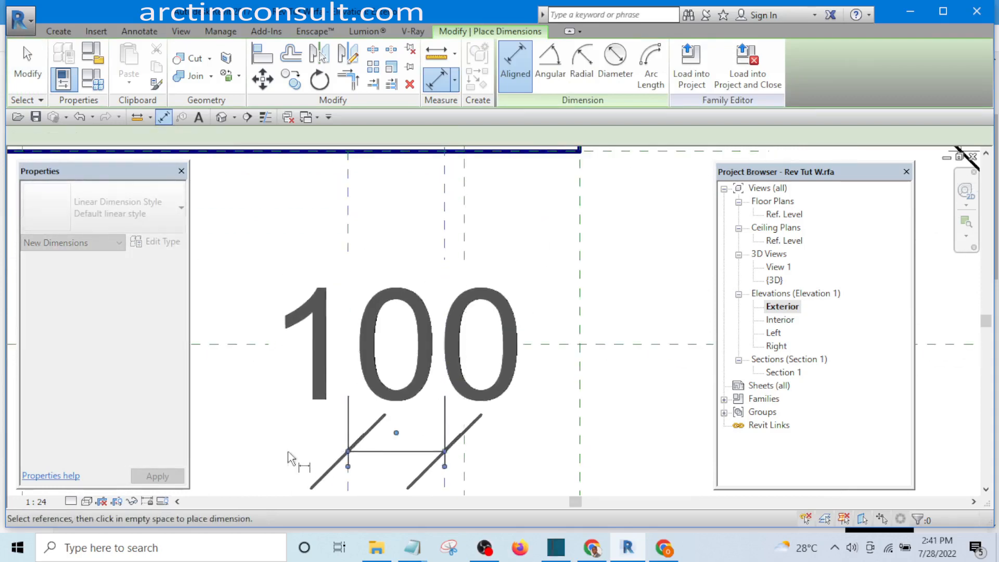
{"action": "scroll", "coordinate": [395, 333], "scroll_direction": "down", "scroll_amount": 3}
{"action": "key", "text": "Escape"}
{"action": "key", "text": "Escape"}
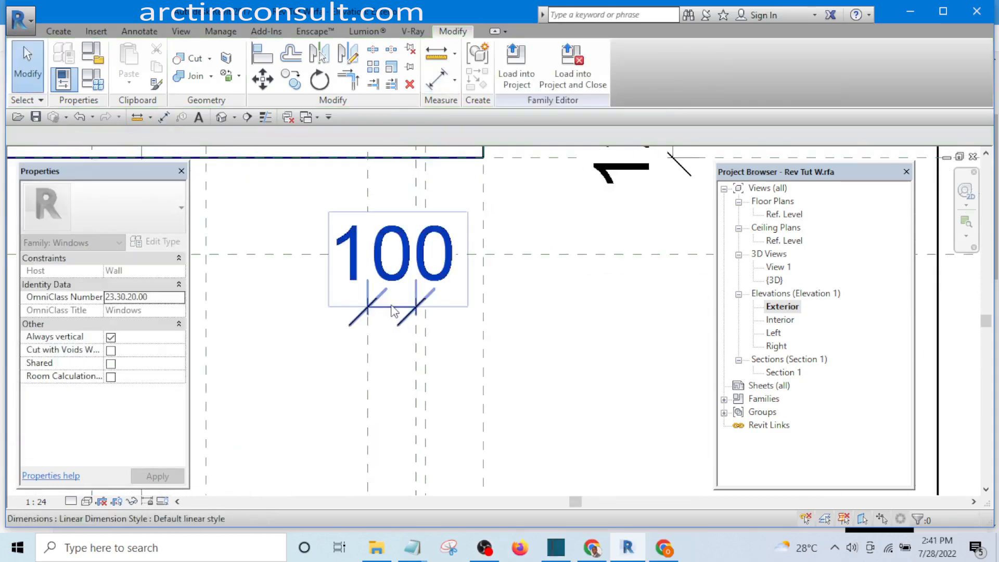
- Move the new 100 mm dimension further down, clear of the horizontal reference plane below the lower hood
{"action": "left_click_drag", "start_coordinate": [395, 313], "coordinate": [395, 428]}
{"action": "scroll", "coordinate": [398, 290], "scroll_direction": "down", "scroll_amount": 3}
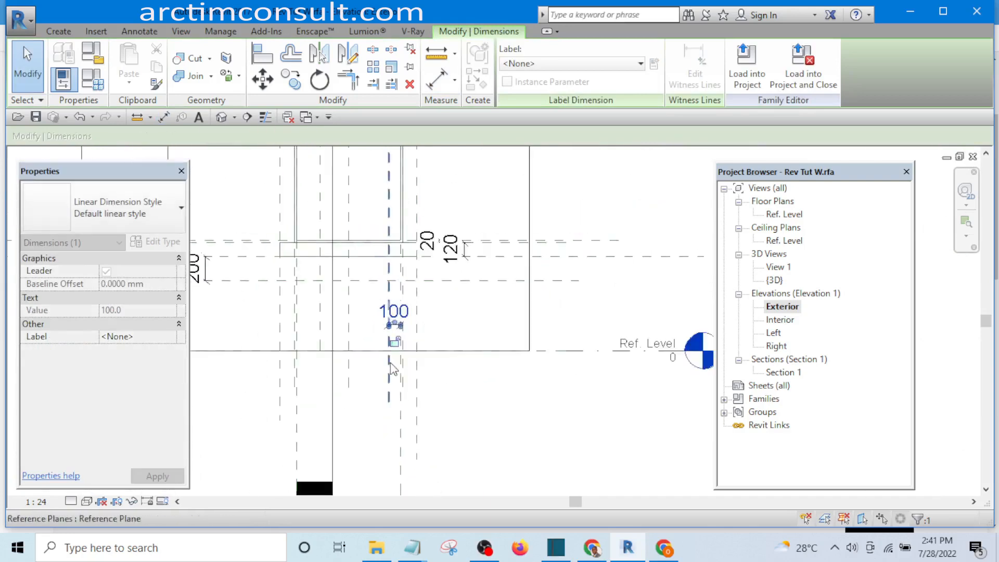
{"action": "scroll", "coordinate": [398, 312], "scroll_direction": "up", "scroll_amount": 4}
{"action": "left_click", "coordinate": [560, 298]}
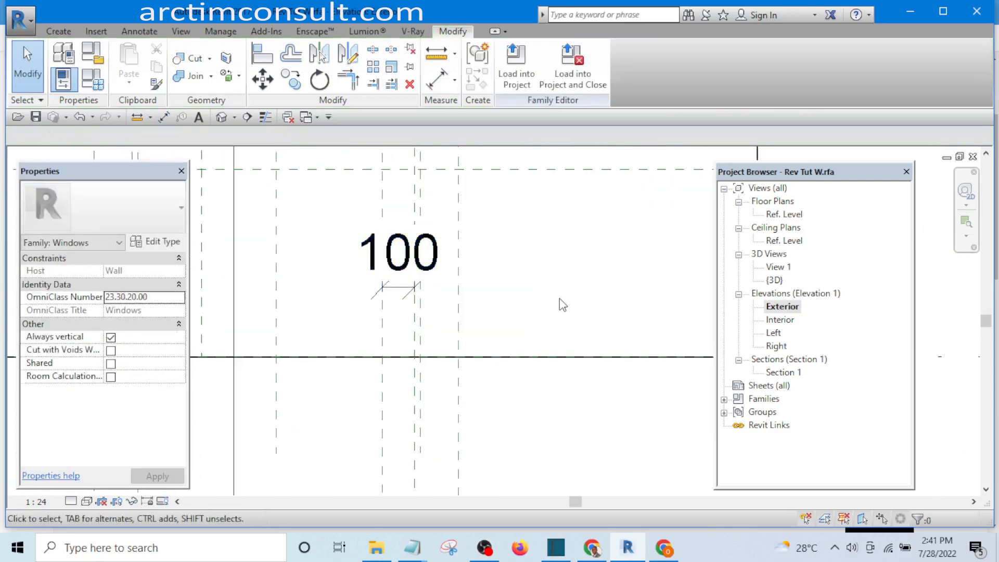
{"action": "scroll", "coordinate": [562, 318], "scroll_direction": "down", "scroll_amount": 3}
{"action": "scroll", "coordinate": [410, 258], "scroll_direction": "up", "scroll_amount": 5}
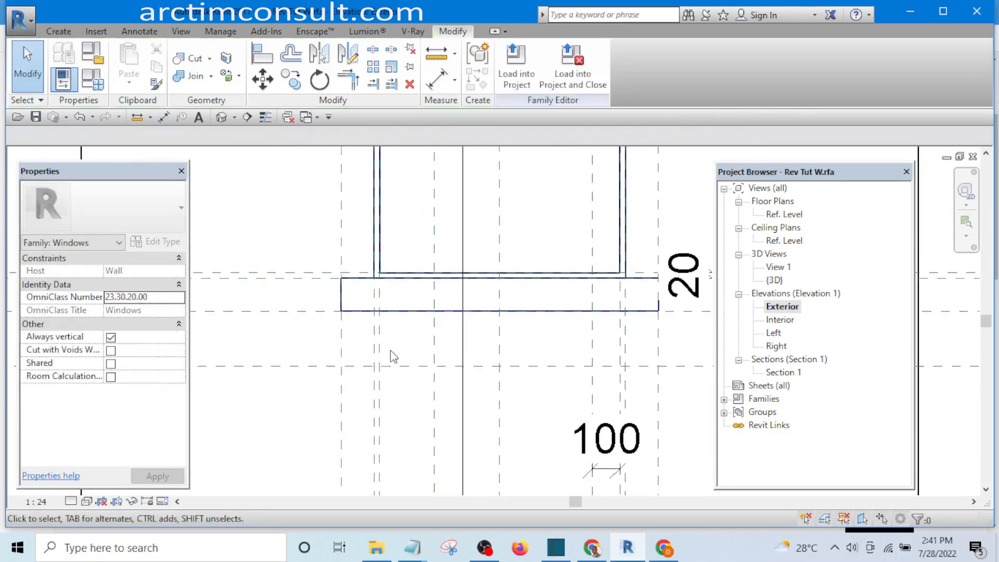
{"action": "key", "text": "d"}
{"action": "key", "text": "i"}
{"action": "scroll", "coordinate": [437, 392], "scroll_direction": "up", "scroll_amount": 2}
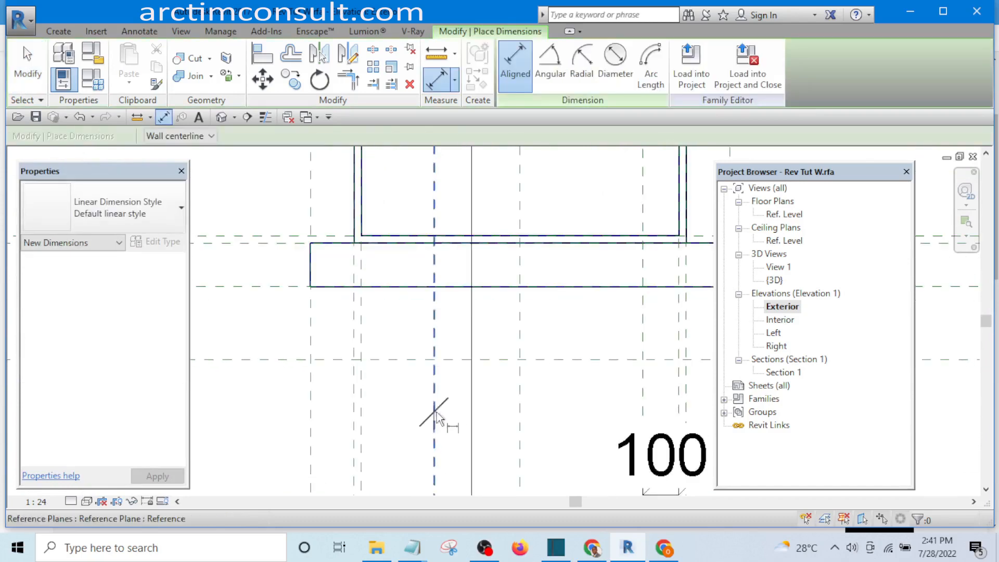
{"action": "left_click", "coordinate": [363, 426]}
{"action": "scroll", "coordinate": [396, 276], "scroll_direction": "down", "scroll_amount": 3}
{"action": "scroll", "coordinate": [388, 416], "scroll_direction": "up", "scroll_amount": 1}
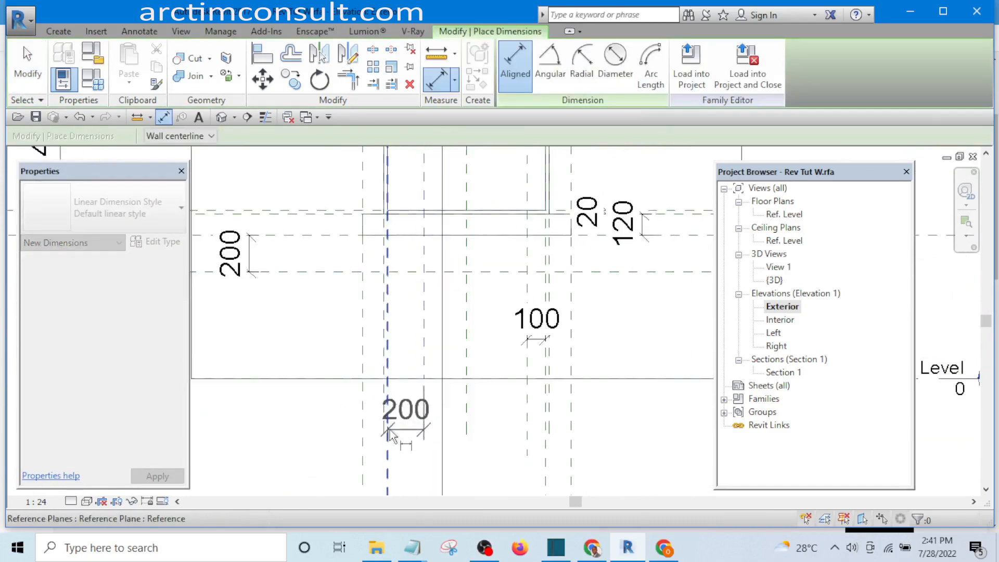
{"action": "key", "text": "Escape"}
{"action": "key", "text": "Escape"}
- Add an aligned dimension between the left inner frame plane and the new vertical reference plane beside it
{"action": "scroll", "coordinate": [424, 385], "scroll_direction": "up", "scroll_amount": 4}
{"action": "key", "text": "d"}
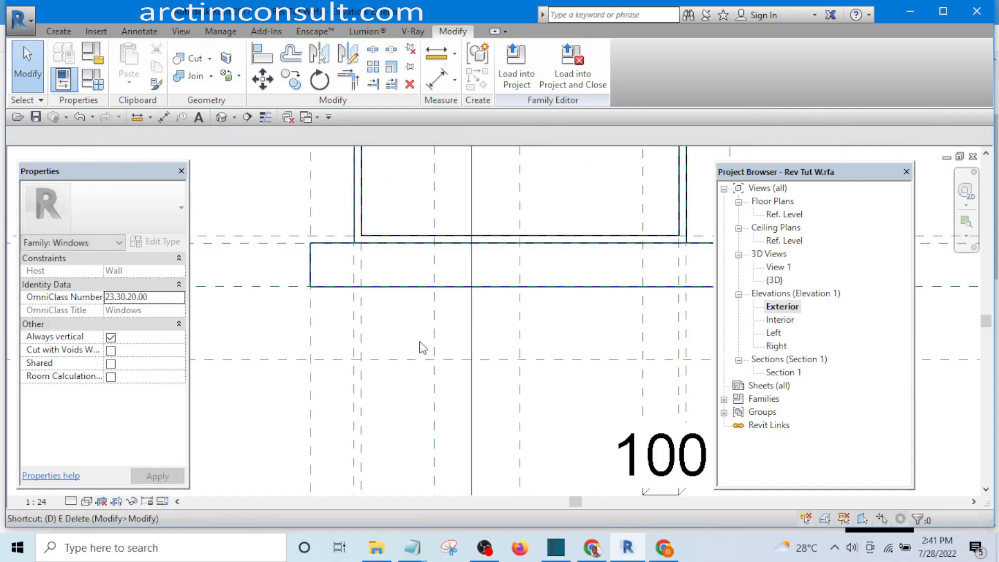
{"action": "key", "text": "i"}
{"action": "left_click", "coordinate": [434, 333]}
{"action": "left_click", "coordinate": [362, 351]}
{"action": "left_click", "coordinate": [364, 353]}
{"action": "scroll", "coordinate": [374, 349], "scroll_direction": "down", "scroll_amount": 4}
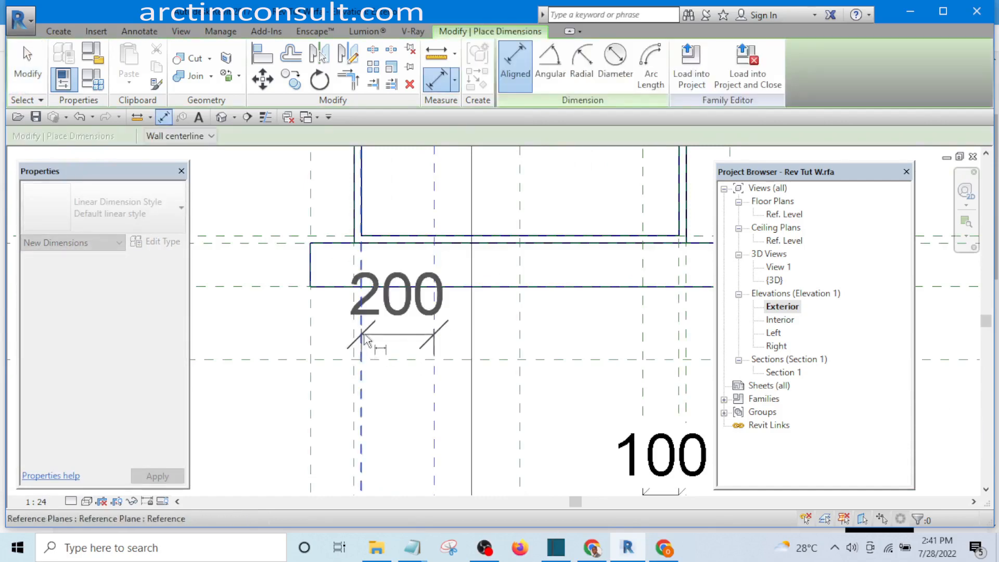
{"action": "scroll", "coordinate": [396, 331], "scroll_direction": "down", "scroll_amount": 3}
{"action": "scroll", "coordinate": [398, 410], "scroll_direction": "up", "scroll_amount": 4}
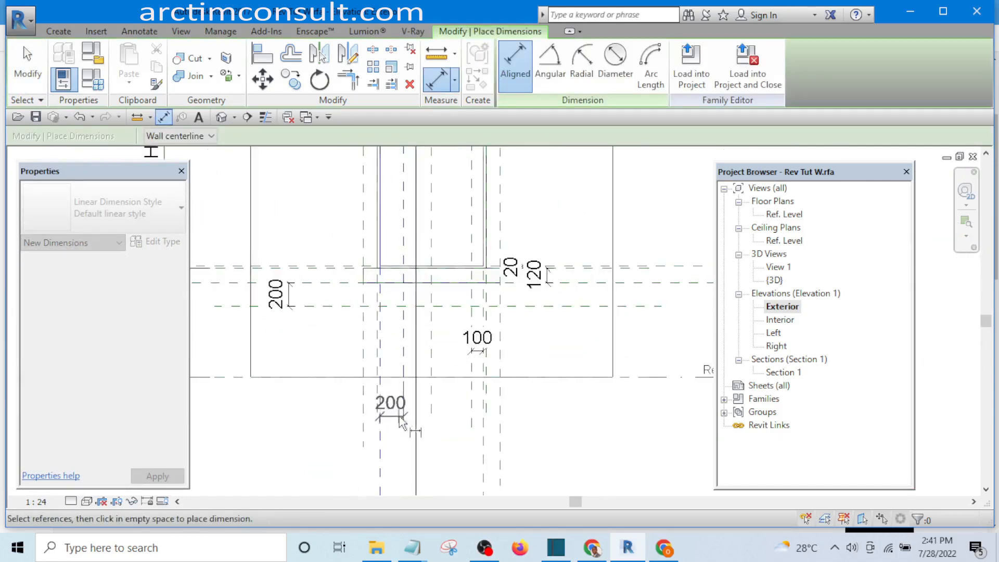
{"action": "left_click", "coordinate": [391, 408]}
{"action": "key", "text": "Escape"}
{"action": "key", "text": "Escape"}
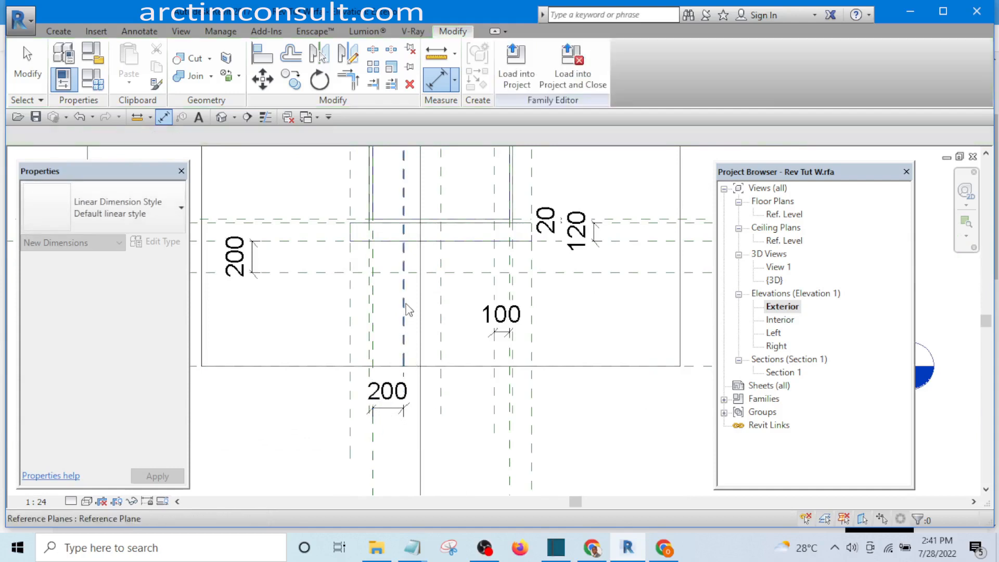
- Set the left vertical reference plane's distance from the left inner frame plane to 100 mm
{"action": "left_click", "coordinate": [402, 339]}
{"action": "scroll", "coordinate": [388, 405], "scroll_direction": "up", "scroll_amount": 2}
{"action": "scroll", "coordinate": [388, 405], "scroll_direction": "up", "scroll_amount": 2}
{"action": "left_click", "coordinate": [387, 408]}
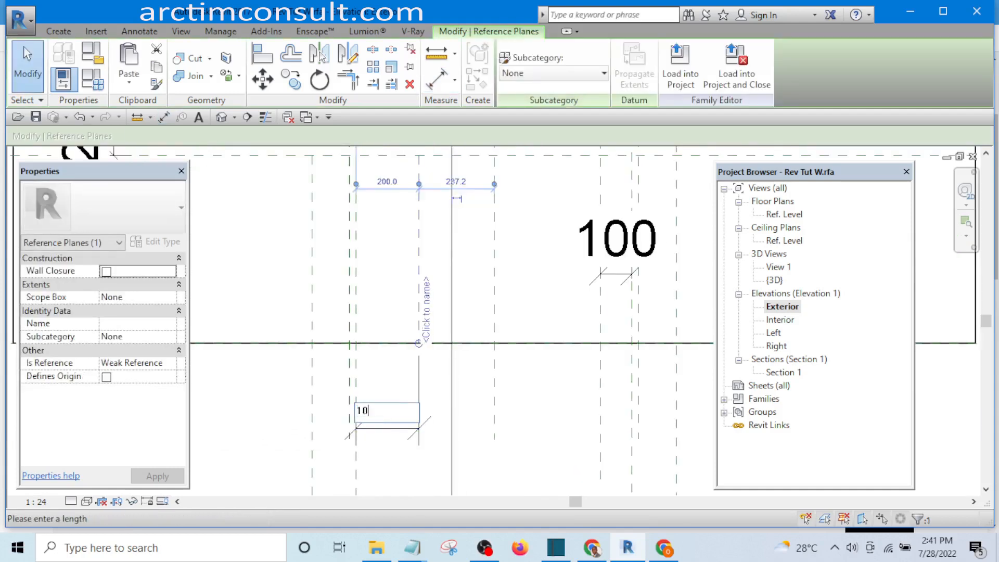
{"action": "type", "text": "100"}
{"action": "key", "text": "Return"}
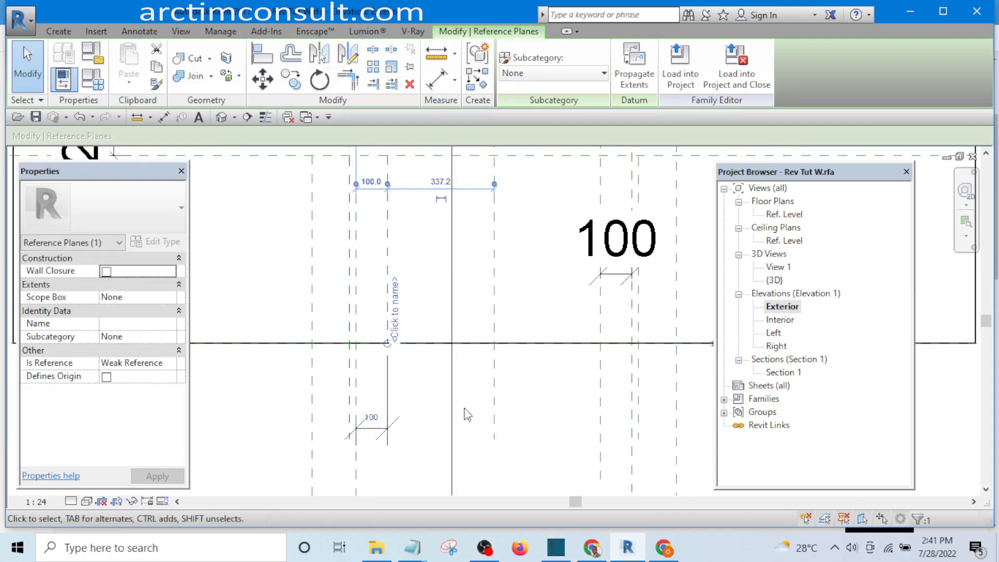
{"action": "left_click", "coordinate": [432, 397]}
- Select the left 100 mm dimension and examine the reference planes around the window and lower hood
{"action": "left_click", "coordinate": [372, 395]}
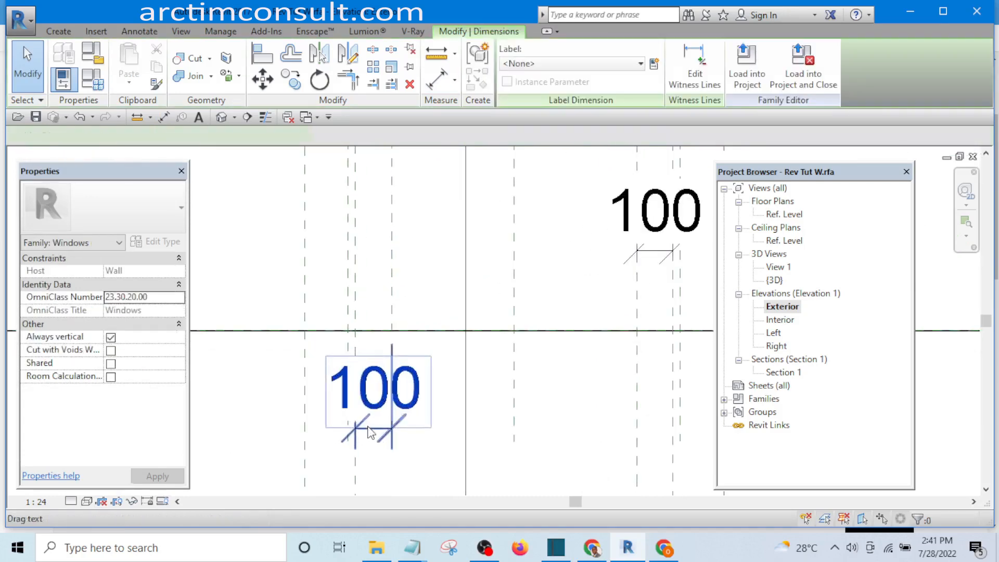
{"action": "scroll", "coordinate": [372, 399], "scroll_direction": "down", "scroll_amount": 2}
{"action": "scroll", "coordinate": [370, 446], "scroll_direction": "up", "scroll_amount": 1}
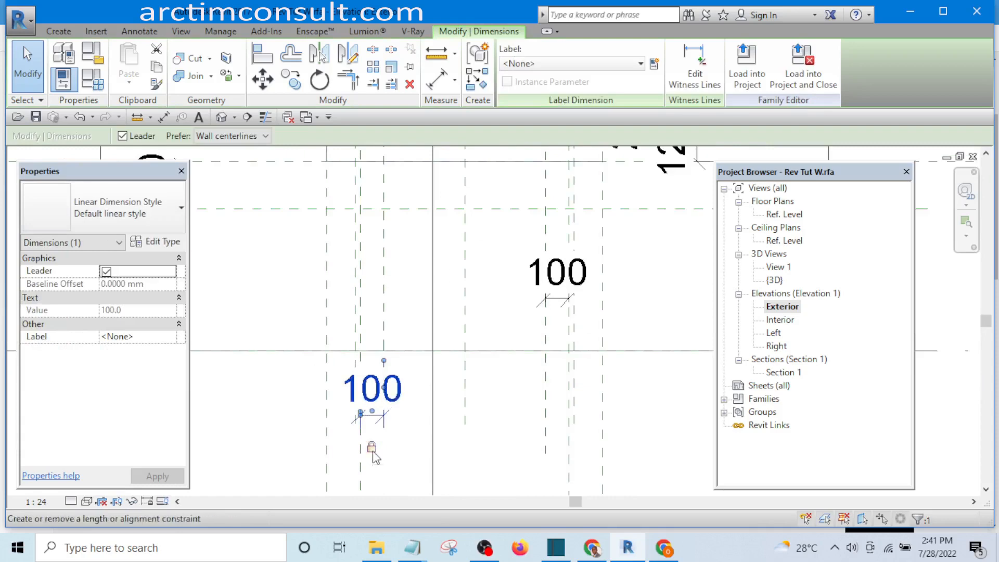
{"action": "scroll", "coordinate": [373, 453], "scroll_direction": "down", "scroll_amount": 3}
{"action": "scroll", "coordinate": [396, 365], "scroll_direction": "up", "scroll_amount": 4}
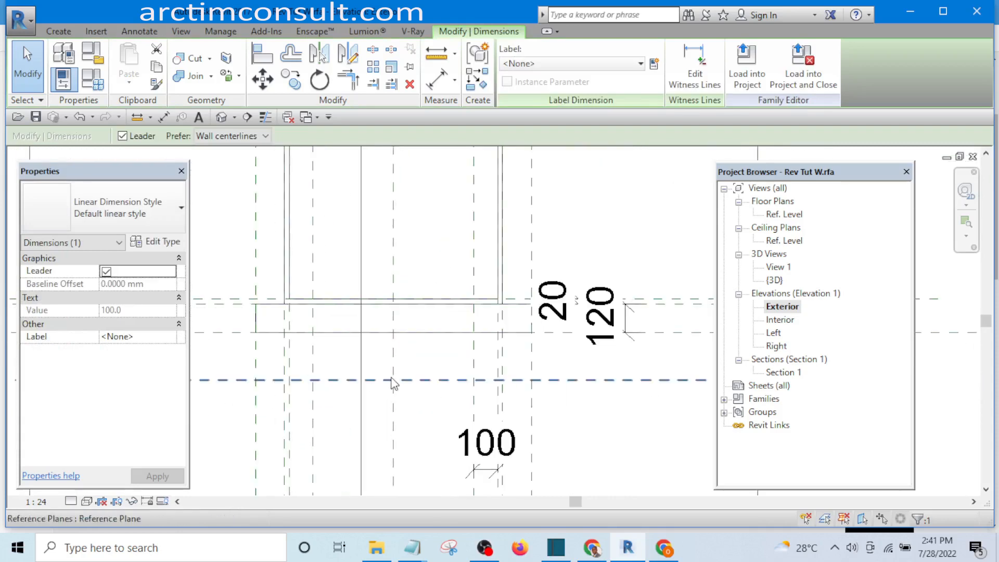
{"action": "scroll", "coordinate": [398, 374], "scroll_direction": "down", "scroll_amount": 2}
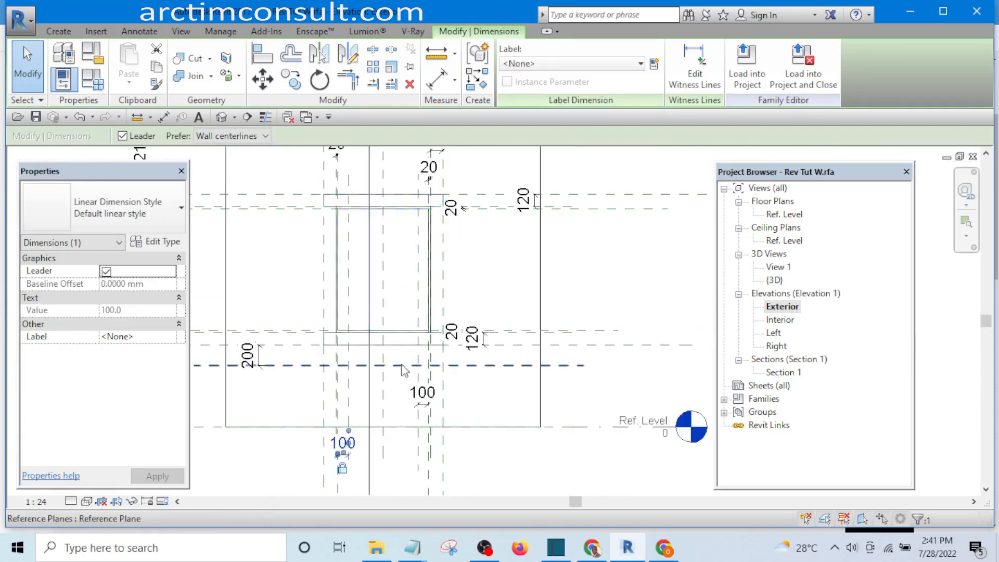
{"action": "scroll", "coordinate": [427, 375], "scroll_direction": "up", "scroll_amount": 2}
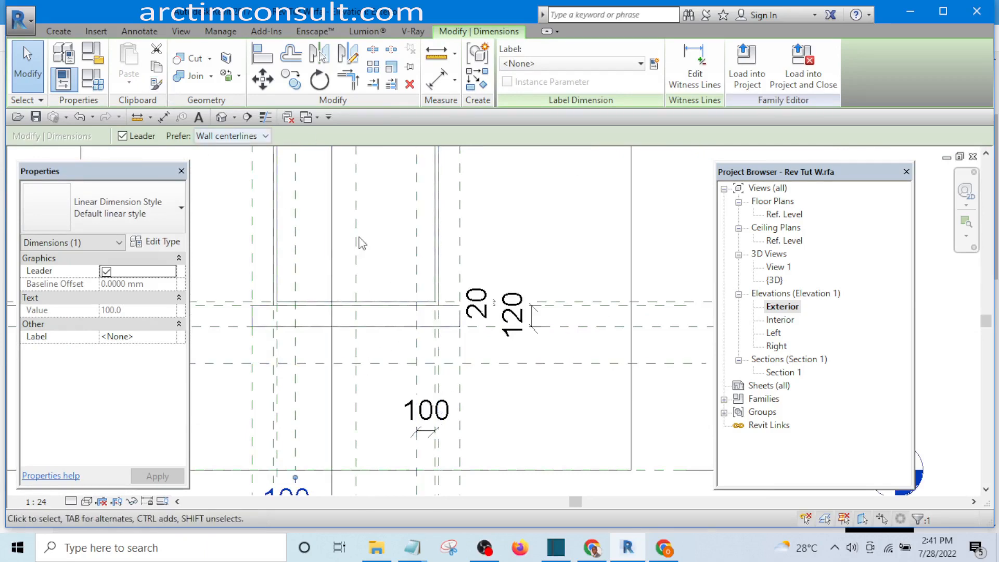
{"action": "scroll", "coordinate": [361, 243], "scroll_direction": "down", "scroll_amount": 5}
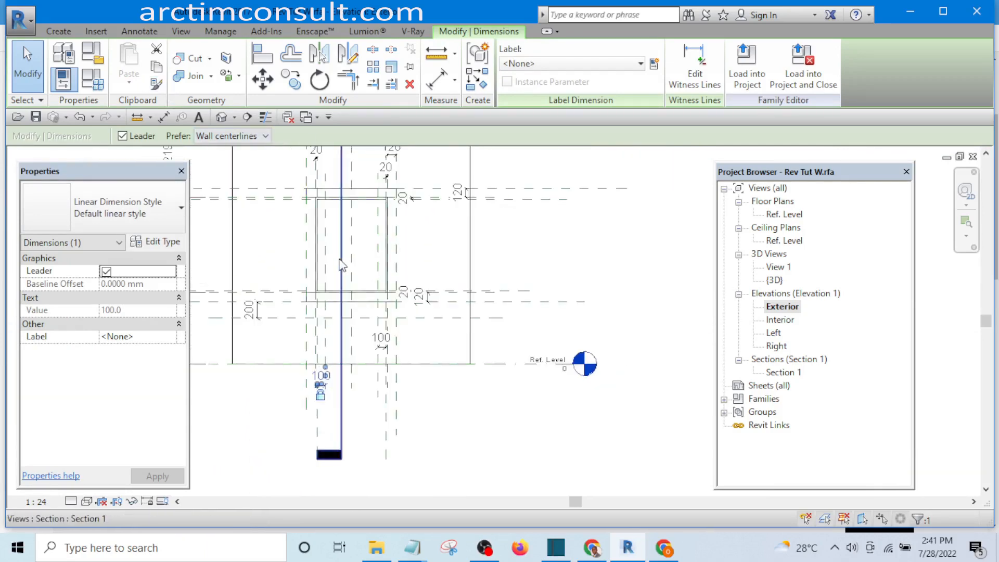
- Open the Section 1 view from its section line and examine the wall, frame and lower hood there
{"action": "left_click", "coordinate": [341, 264]}
{"action": "right_click", "coordinate": [341, 264]}
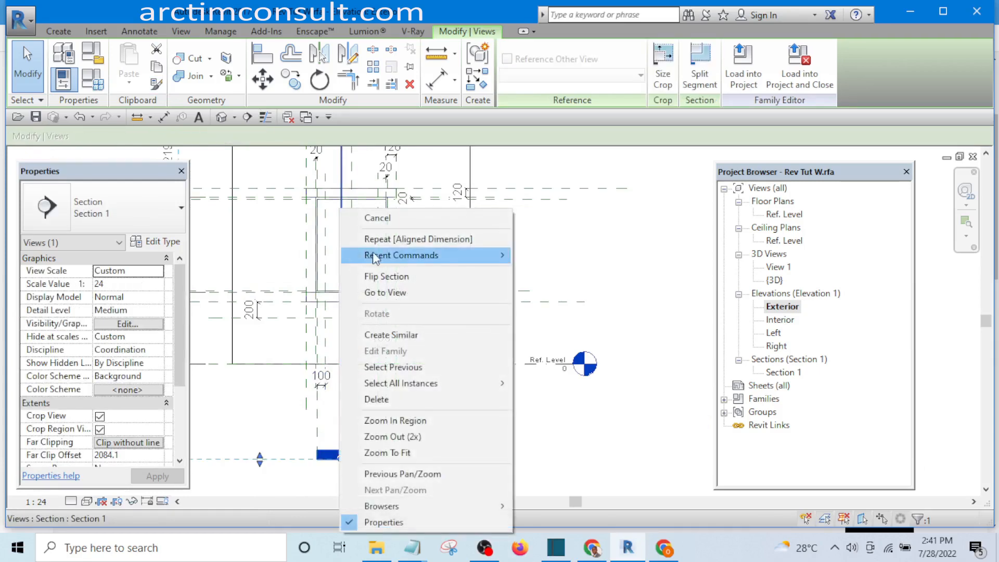
{"action": "left_click", "coordinate": [389, 291]}
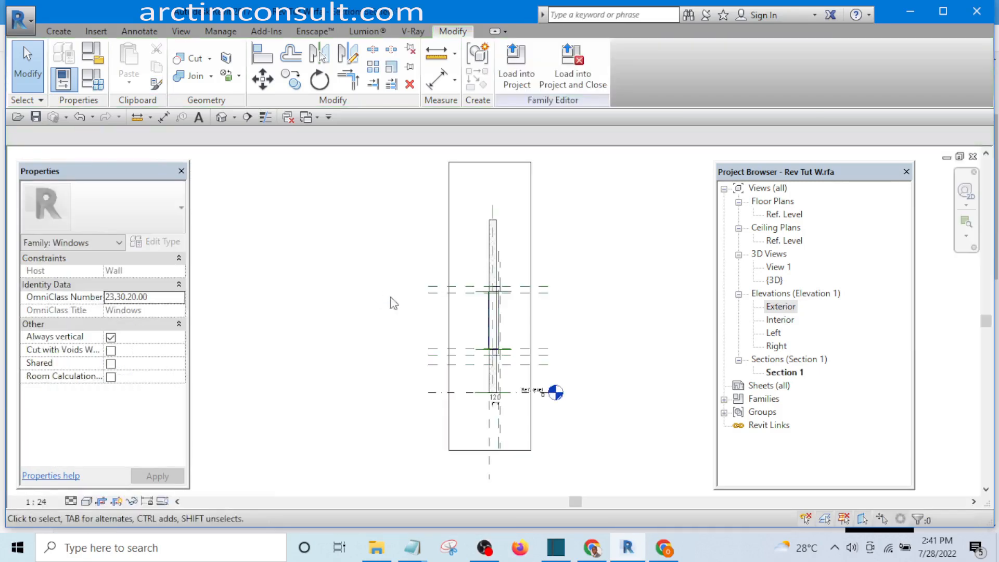
{"action": "scroll", "coordinate": [475, 347], "scroll_direction": "up", "scroll_amount": 5}
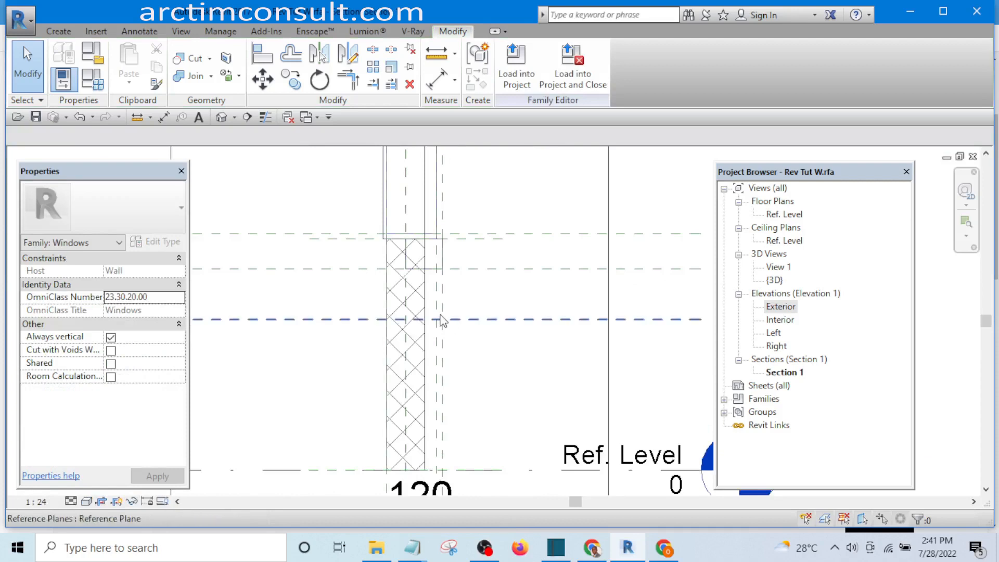
{"action": "scroll", "coordinate": [442, 333], "scroll_direction": "down", "scroll_amount": 5}
{"action": "scroll", "coordinate": [421, 276], "scroll_direction": "up", "scroll_amount": 2}
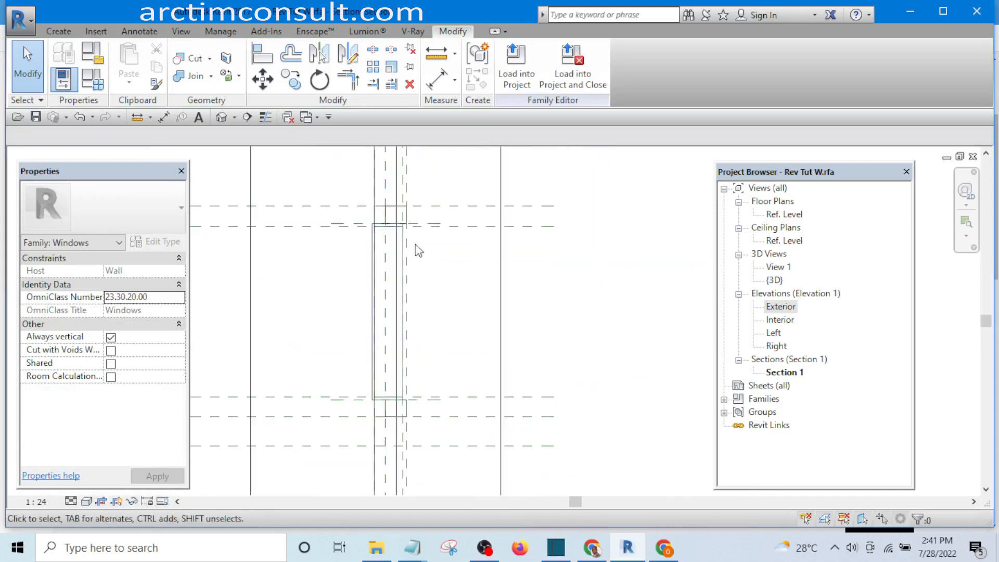
{"action": "scroll", "coordinate": [411, 419], "scroll_direction": "up", "scroll_amount": 5}
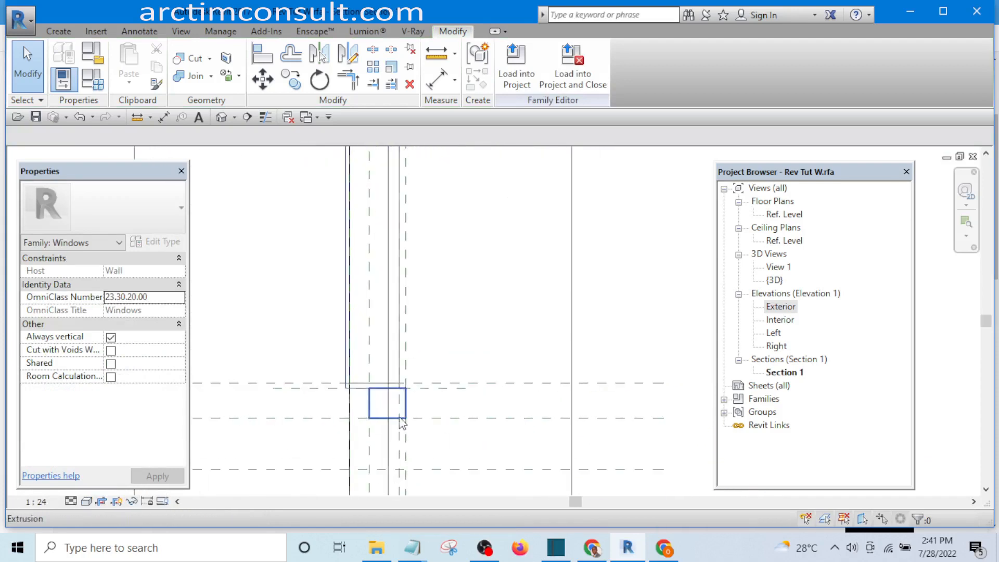
{"action": "middle_click_drag", "start_coordinate": [459, 394], "coordinate": [469, 254]}
{"action": "scroll", "coordinate": [401, 400], "scroll_direction": "up", "scroll_amount": 1}
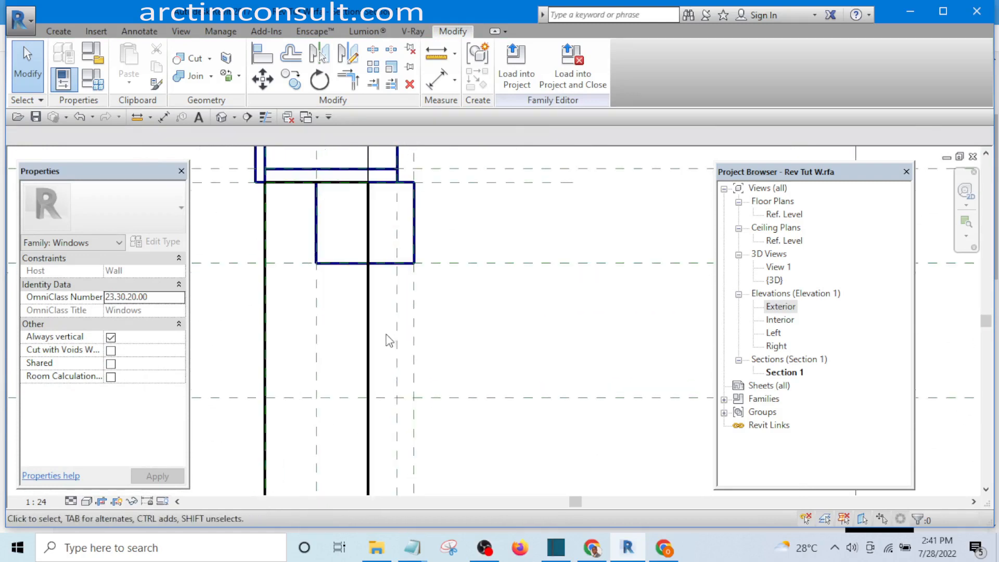
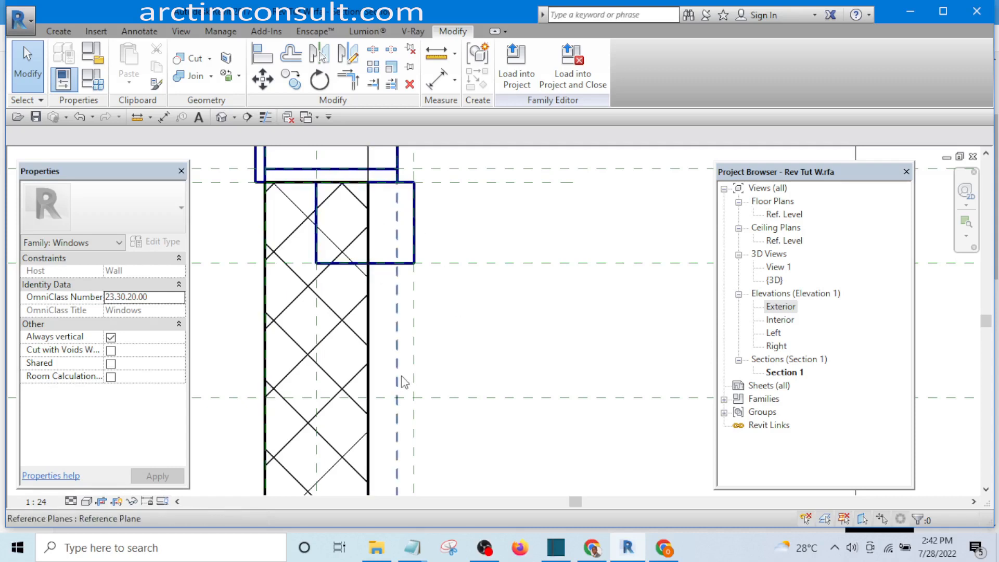
{"action": "scroll", "coordinate": [384, 267], "scroll_direction": "down", "scroll_amount": 3}
{"action": "middle_click_drag", "start_coordinate": [421, 248], "coordinate": [398, 333]}
{"action": "scroll", "coordinate": [363, 383], "scroll_direction": "up", "scroll_amount": 2}
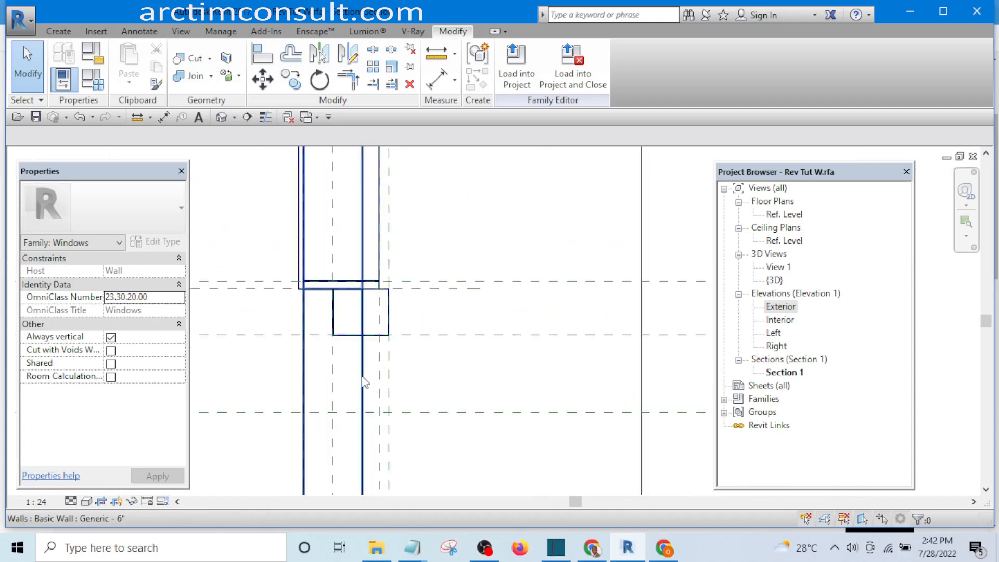
{"action": "middle_click_drag", "start_coordinate": [410, 391], "coordinate": [367, 307]}
- Start a new extrusion using the Pick a plane option, with the window frame extrusion's face as its work plane
{"action": "left_click", "coordinate": [58, 31]}
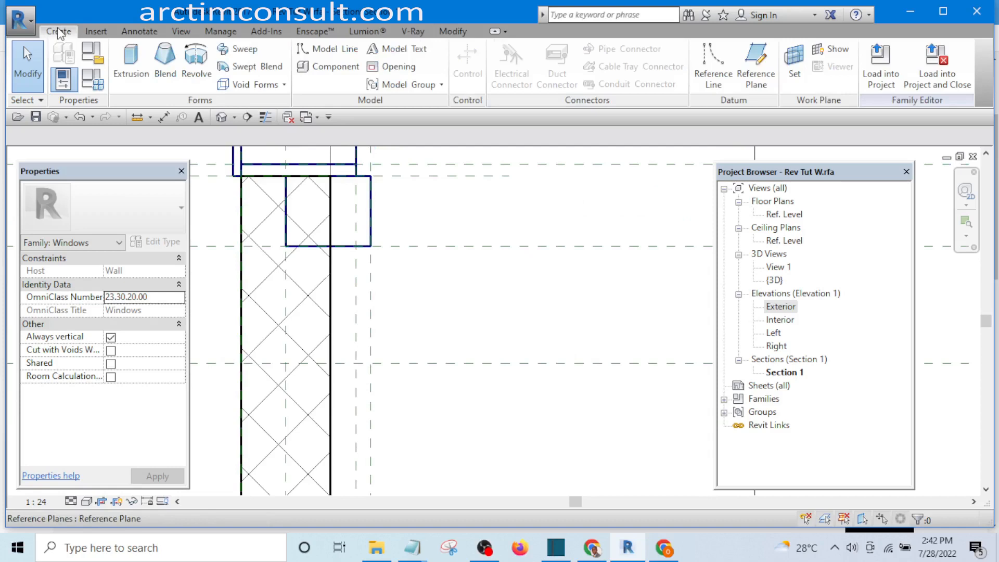
{"action": "left_click", "coordinate": [132, 63]}
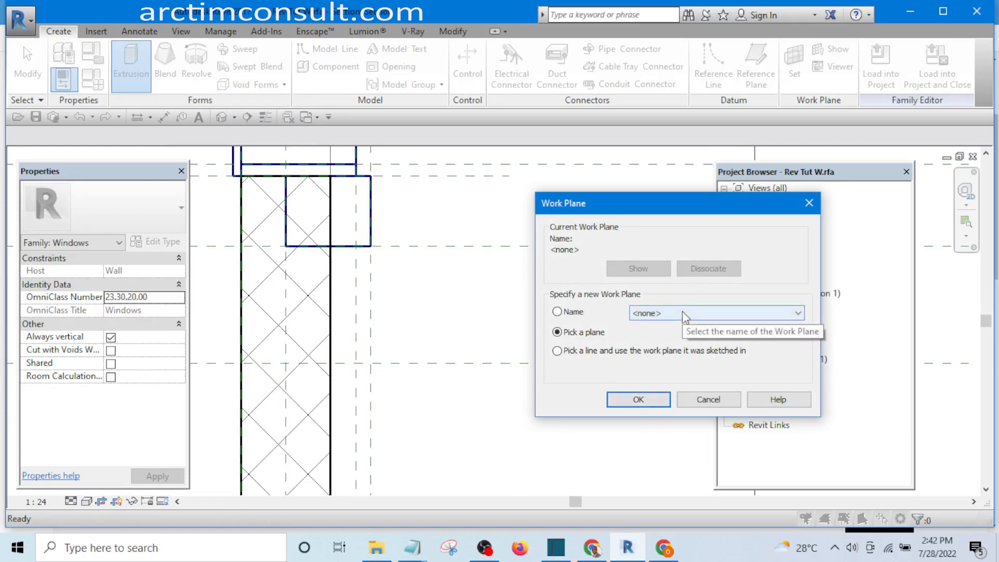
{"action": "left_click", "coordinate": [639, 399]}
{"action": "scroll", "coordinate": [437, 314], "scroll_direction": "down", "scroll_amount": 4}
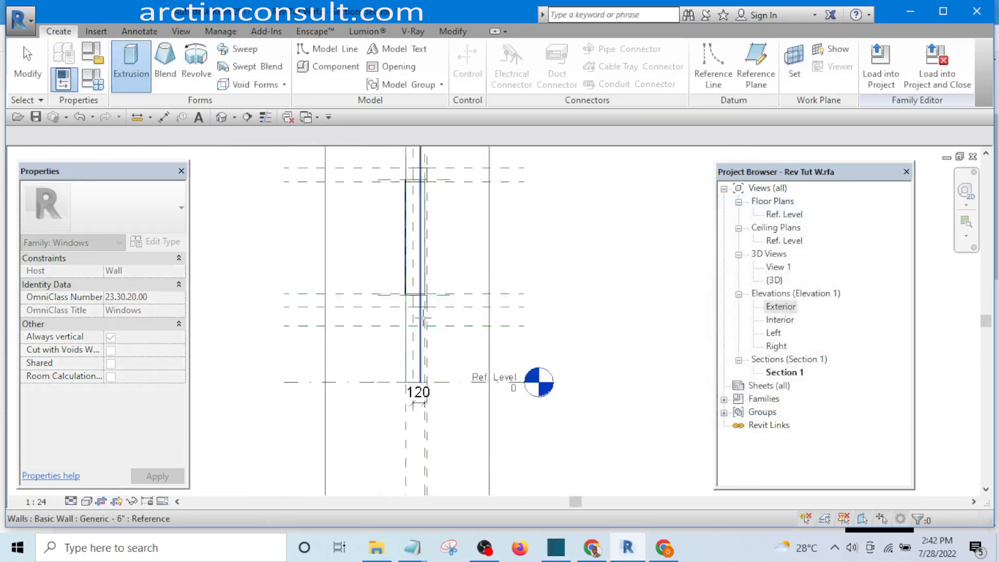
{"action": "scroll", "coordinate": [417, 286], "scroll_direction": "up", "scroll_amount": 3}
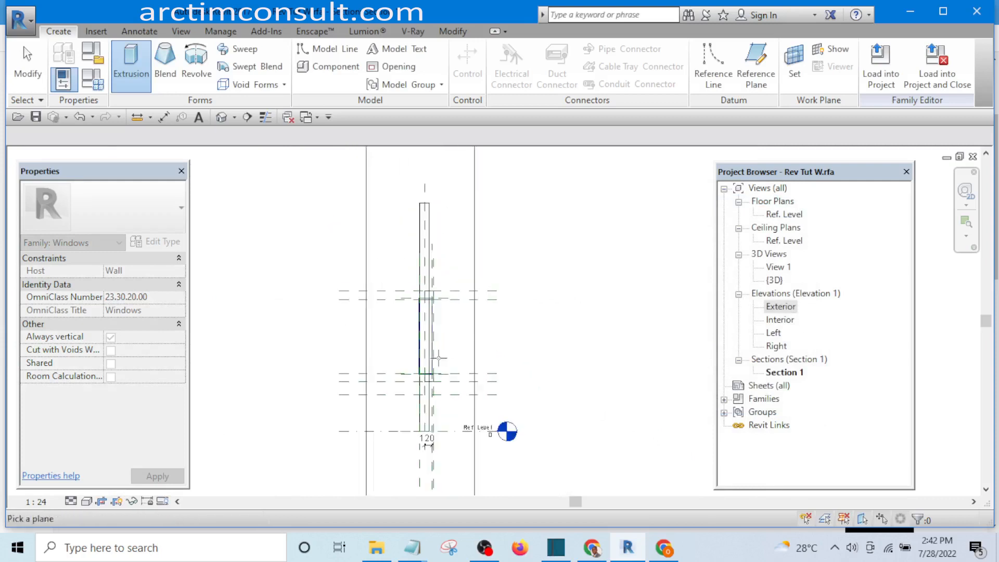
{"action": "scroll", "coordinate": [435, 343], "scroll_direction": "up", "scroll_amount": 1}
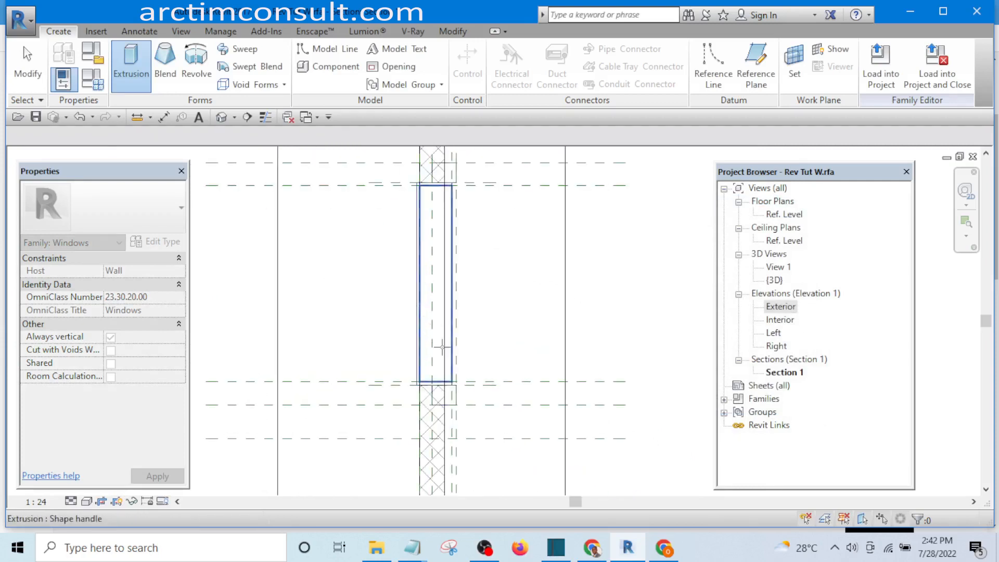
{"action": "scroll", "coordinate": [442, 347], "scroll_direction": "up", "scroll_amount": 5}
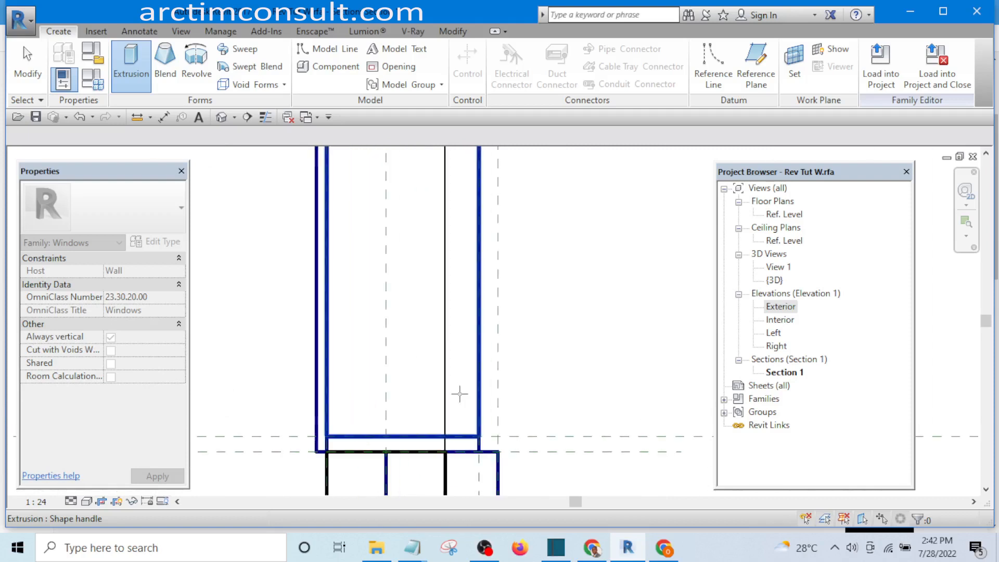
{"action": "scroll", "coordinate": [461, 297], "scroll_direction": "up", "scroll_amount": 2}
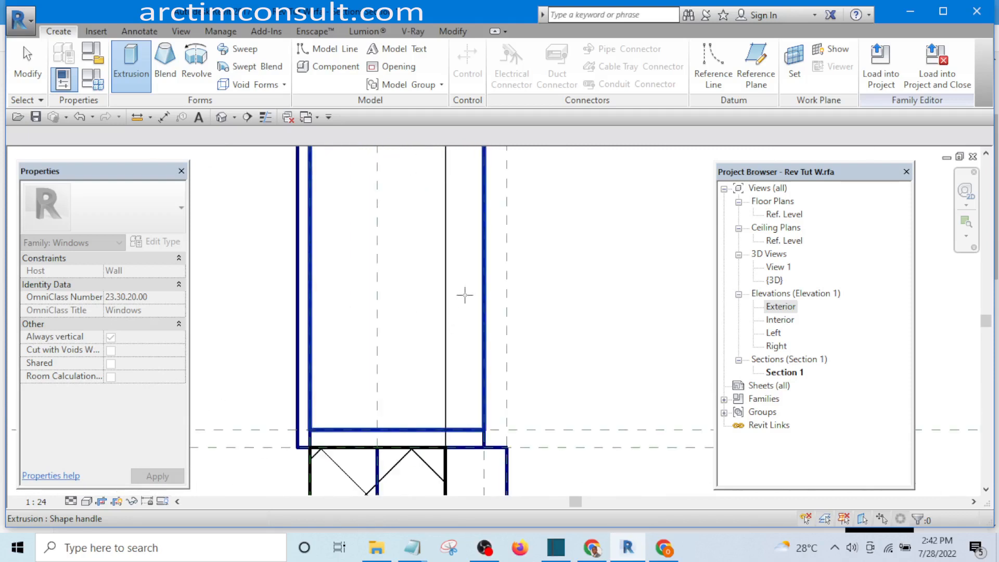
{"action": "scroll", "coordinate": [462, 364], "scroll_direction": "down", "scroll_amount": 4}
{"action": "scroll", "coordinate": [463, 343], "scroll_direction": "up", "scroll_amount": 3}
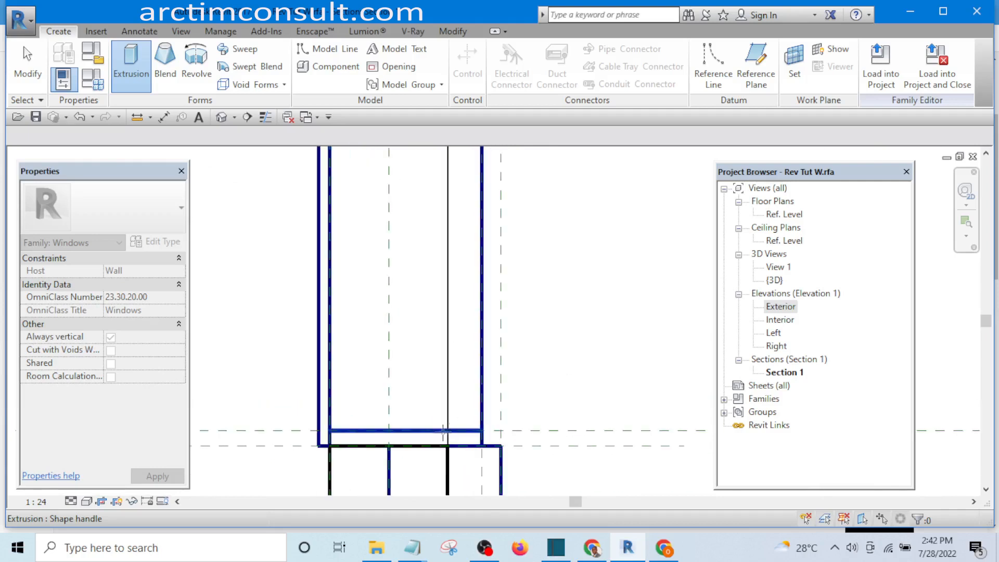
{"action": "scroll", "coordinate": [461, 423], "scroll_direction": "down", "scroll_amount": 3}
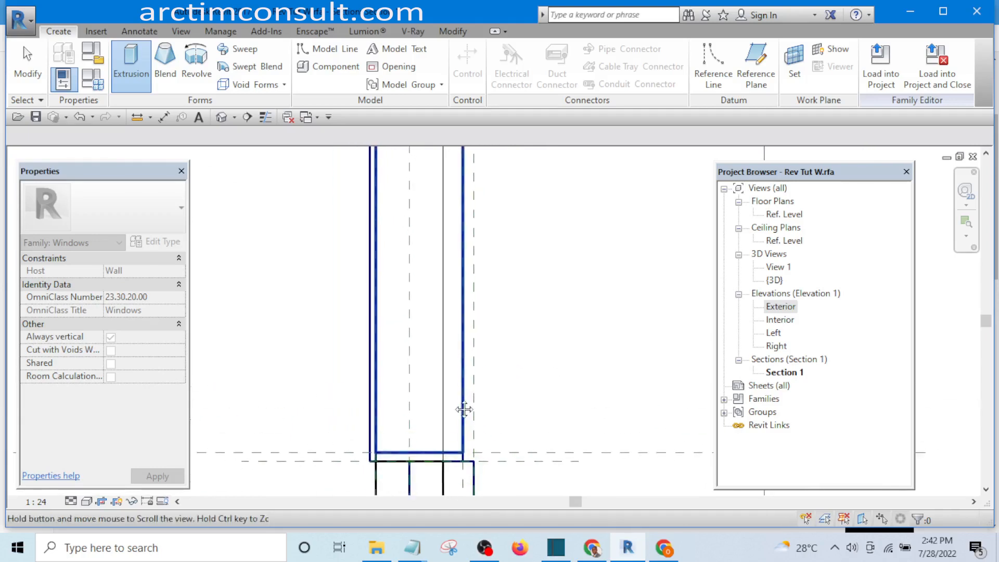
{"action": "scroll", "coordinate": [450, 380], "scroll_direction": "up", "scroll_amount": 1}
{"action": "left_click", "coordinate": [453, 374]}
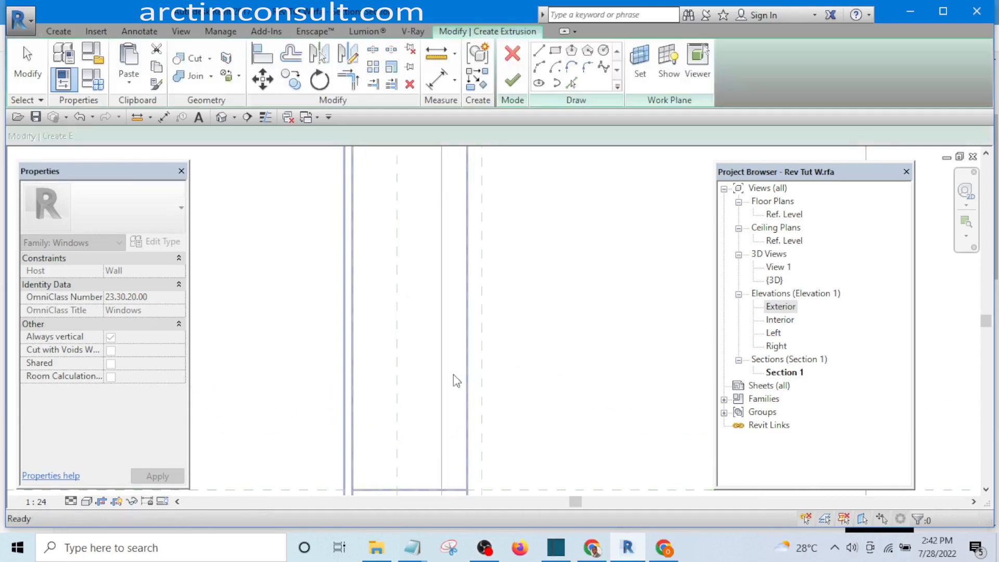
- Sketch a rectangle about 95 by 177 mm beneath the lower hood, with its lower outer corner on the reference plane intersection
{"action": "scroll", "coordinate": [455, 318], "scroll_direction": "down", "scroll_amount": 4}
{"action": "scroll", "coordinate": [460, 418], "scroll_direction": "up", "scroll_amount": 2}
{"action": "scroll", "coordinate": [459, 404], "scroll_direction": "up", "scroll_amount": 2}
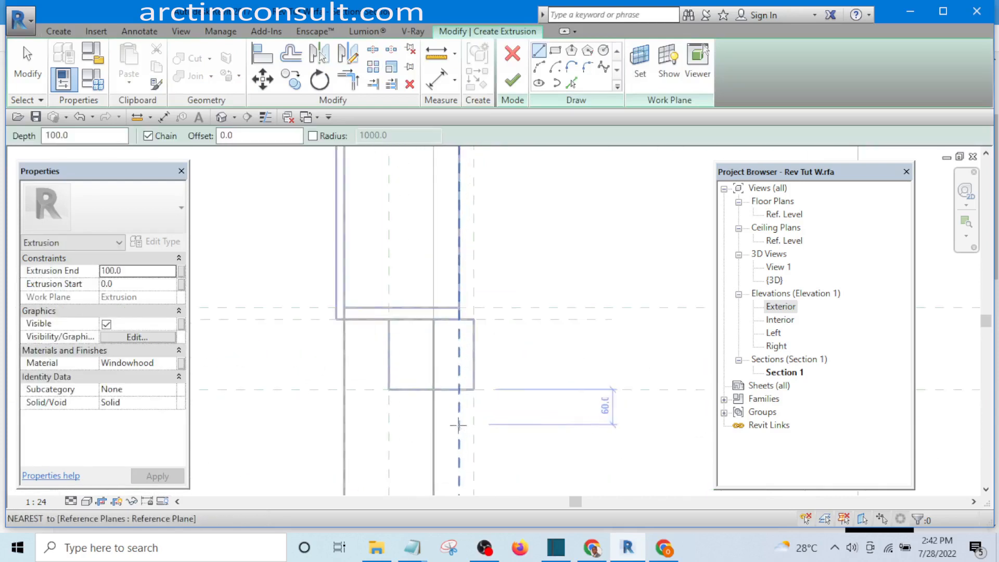
{"action": "mouse_move", "coordinate": [475, 424]}
{"action": "middle_mouse_down"}
{"action": "mouse_move", "coordinate": [470, 430]}
{"action": "mouse_move", "coordinate": [460, 303]}
{"action": "middle_mouse_up"}
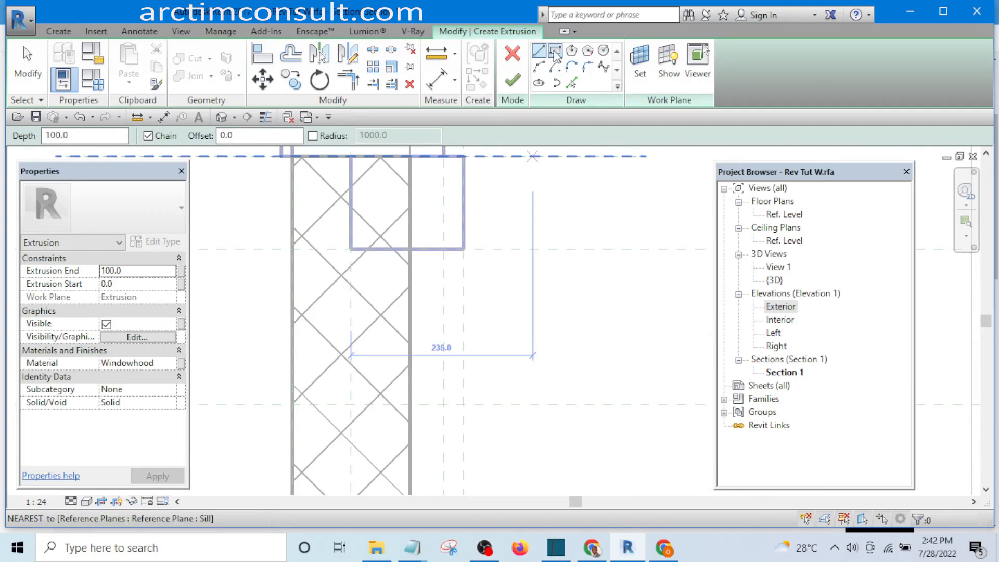
{"action": "left_click", "coordinate": [556, 52]}
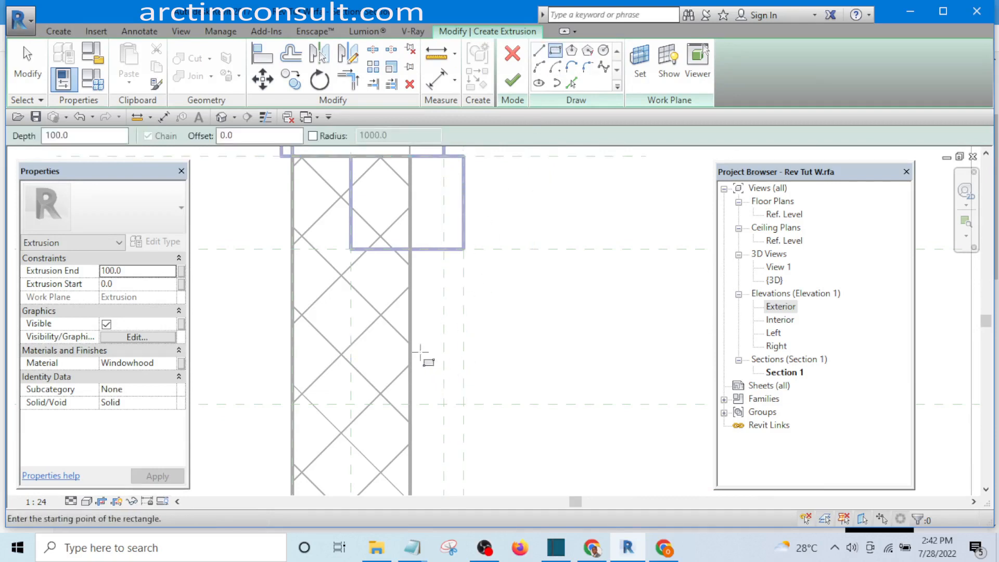
{"action": "scroll", "coordinate": [393, 304], "scroll_direction": "up", "scroll_amount": 1}
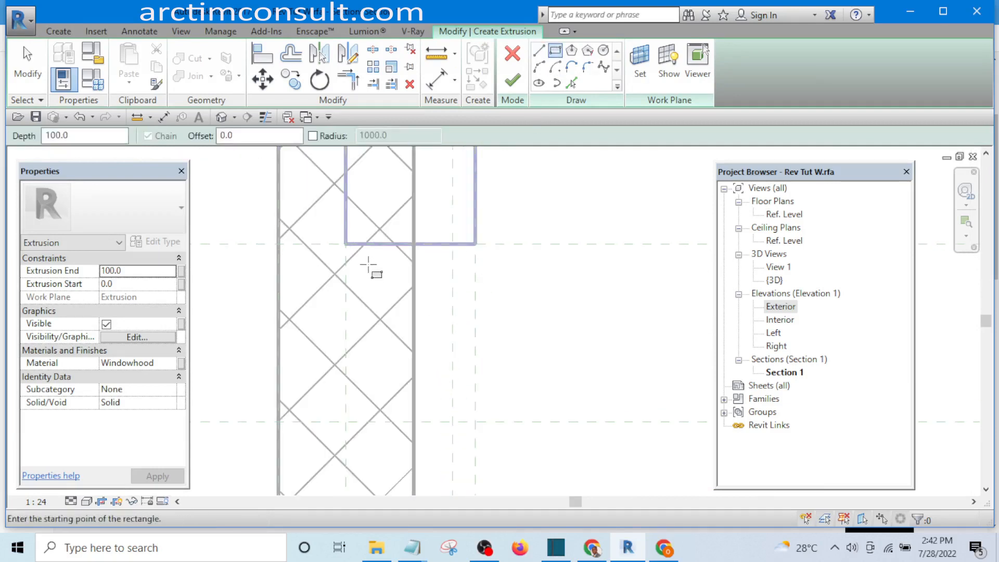
{"action": "left_click", "coordinate": [367, 264]}
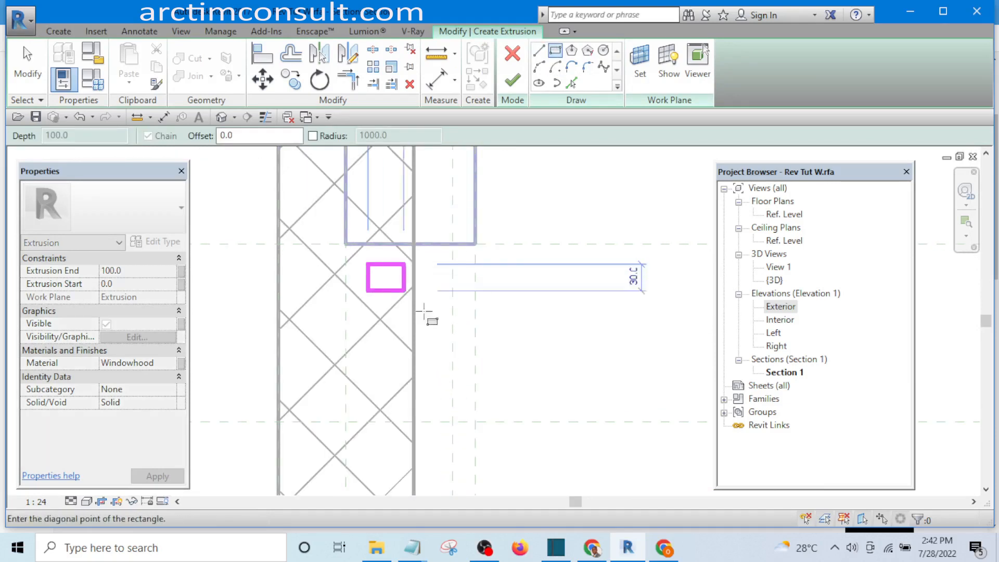
{"action": "left_click", "coordinate": [452, 422]}
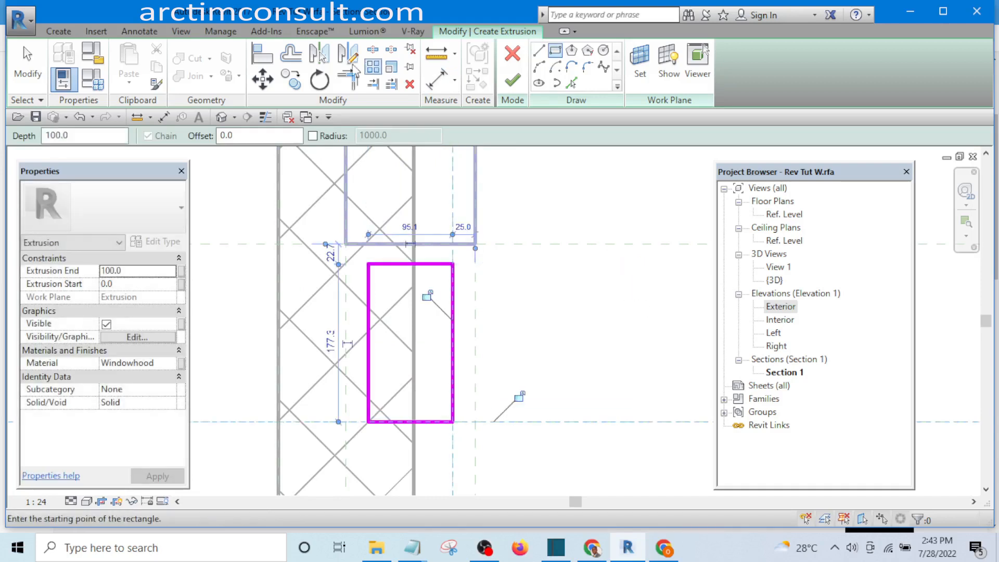
- Align the rectangle's inner vertical edge with the reference plane inside the wall and its bottom edge with the lower horizontal reference plane
{"action": "left_click", "coordinate": [272, 59]}
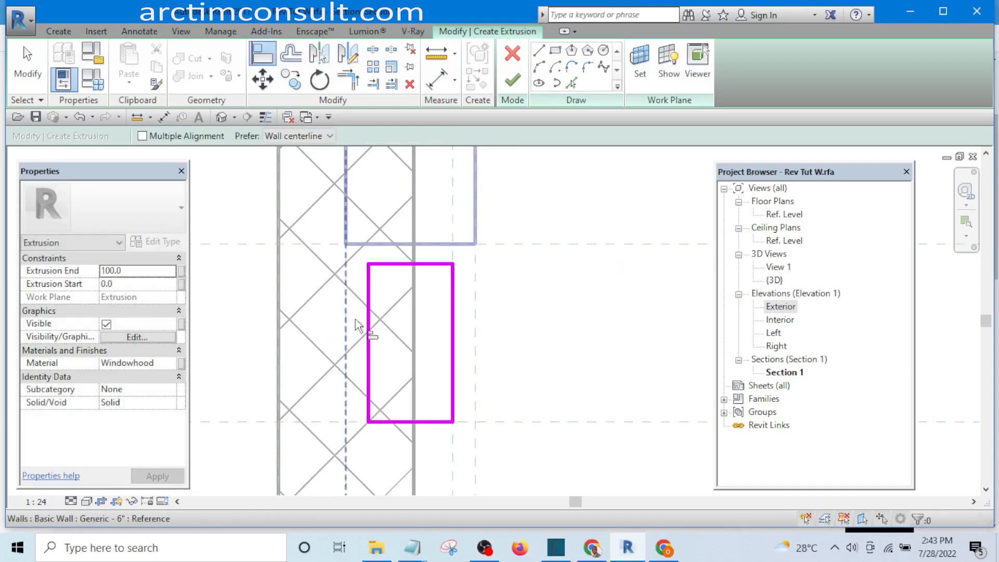
{"action": "scroll", "coordinate": [356, 325], "scroll_direction": "down", "scroll_amount": 3}
{"action": "scroll", "coordinate": [357, 408], "scroll_direction": "up", "scroll_amount": 1}
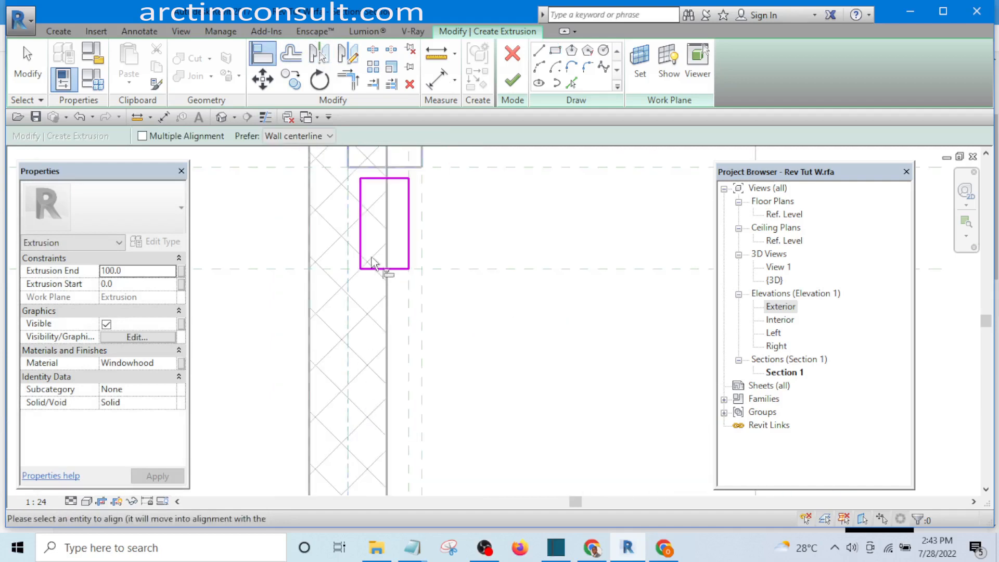
{"action": "left_click", "coordinate": [363, 229]}
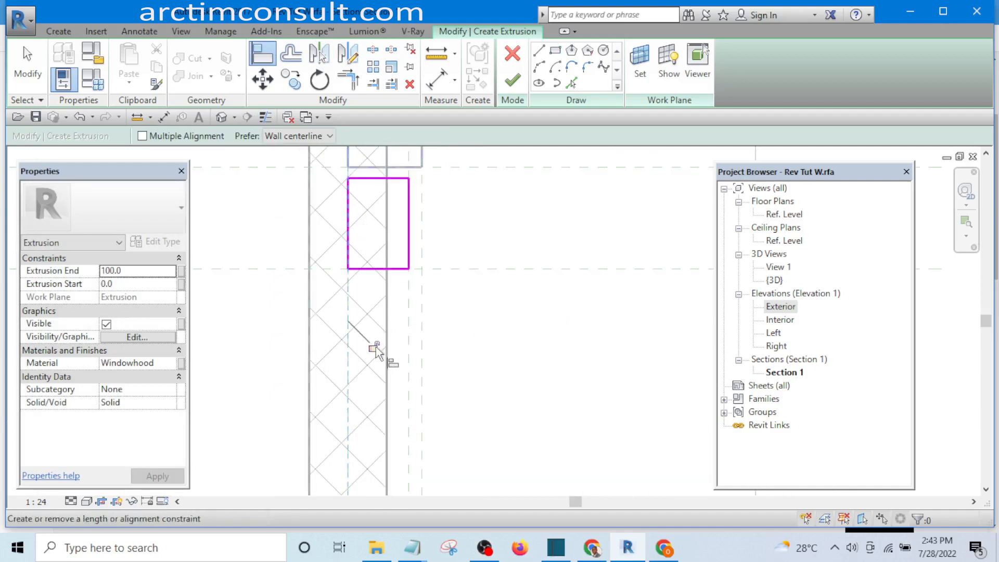
{"action": "left_click", "coordinate": [508, 269]}
{"action": "scroll", "coordinate": [390, 270], "scroll_direction": "up", "scroll_amount": 1}
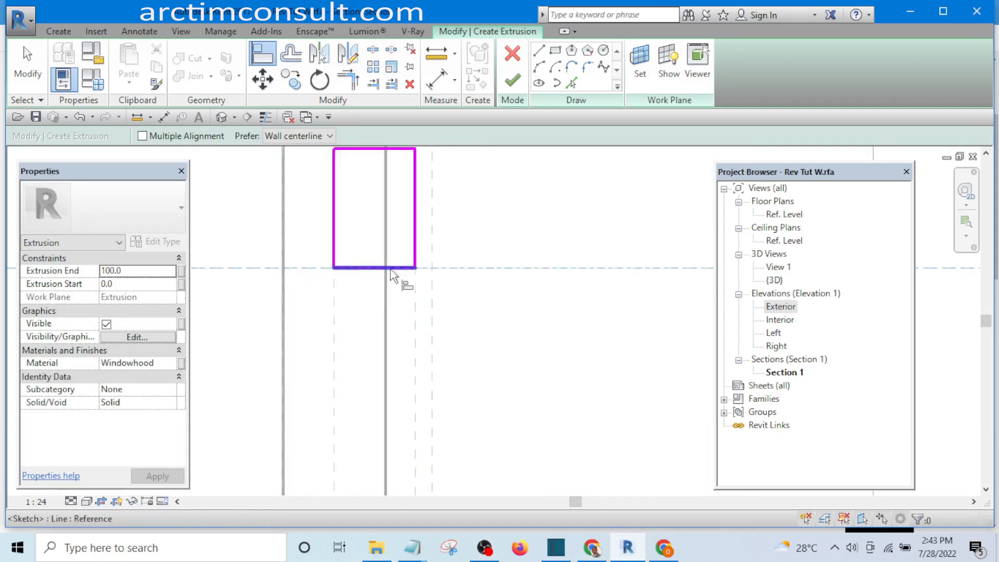
{"action": "left_click", "coordinate": [390, 269]}
- Align the rectangle's top edge with the reference plane at the lower hood's underside, lock it, and leave the Align tool
{"action": "middle_click_drag", "start_coordinate": [522, 219], "coordinate": [522, 379]}
{"action": "left_click", "coordinate": [516, 300]}
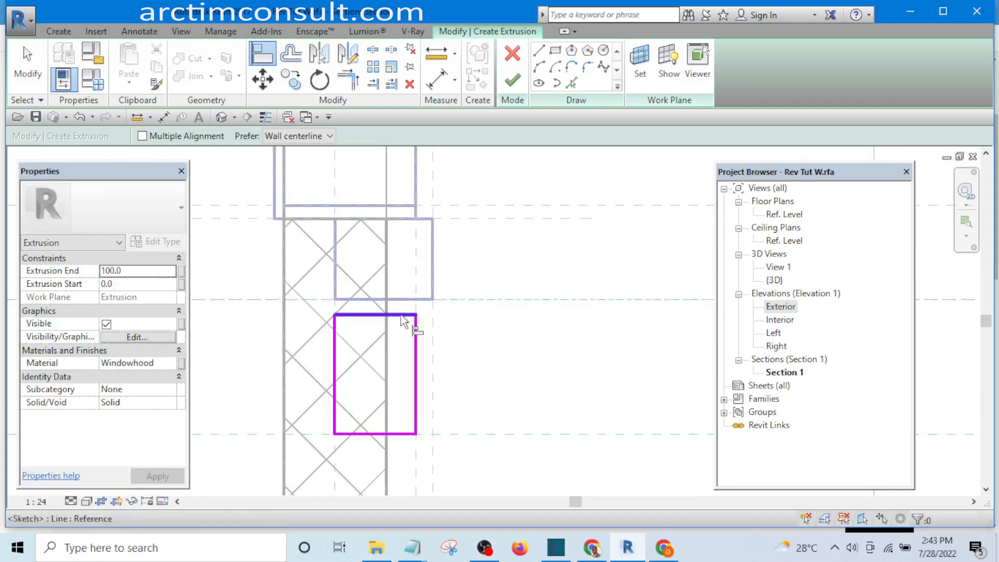
{"action": "left_click", "coordinate": [408, 315]}
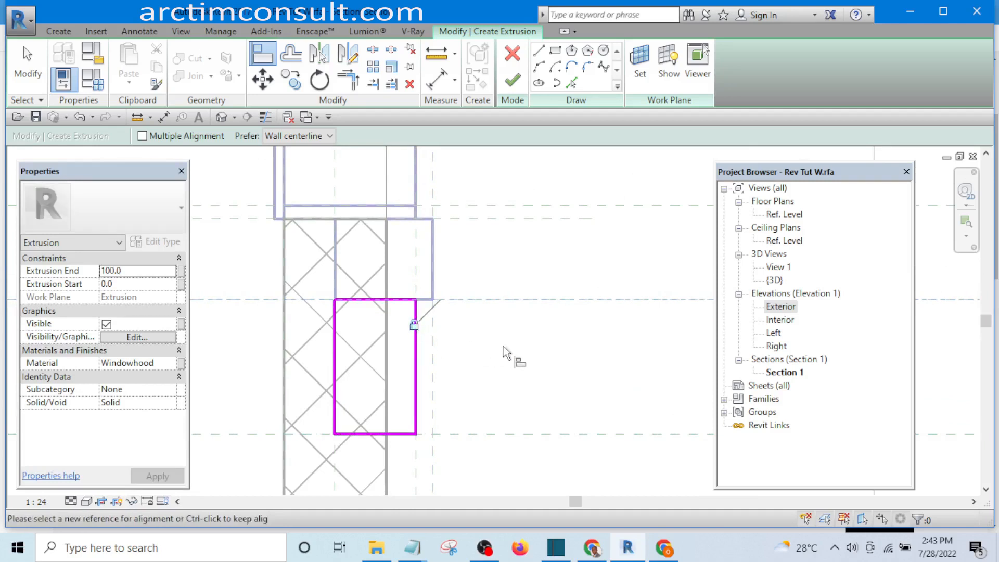
{"action": "middle_click_drag", "start_coordinate": [506, 352], "coordinate": [520, 299]}
{"action": "scroll", "coordinate": [439, 339], "scroll_direction": "up", "scroll_amount": 1}
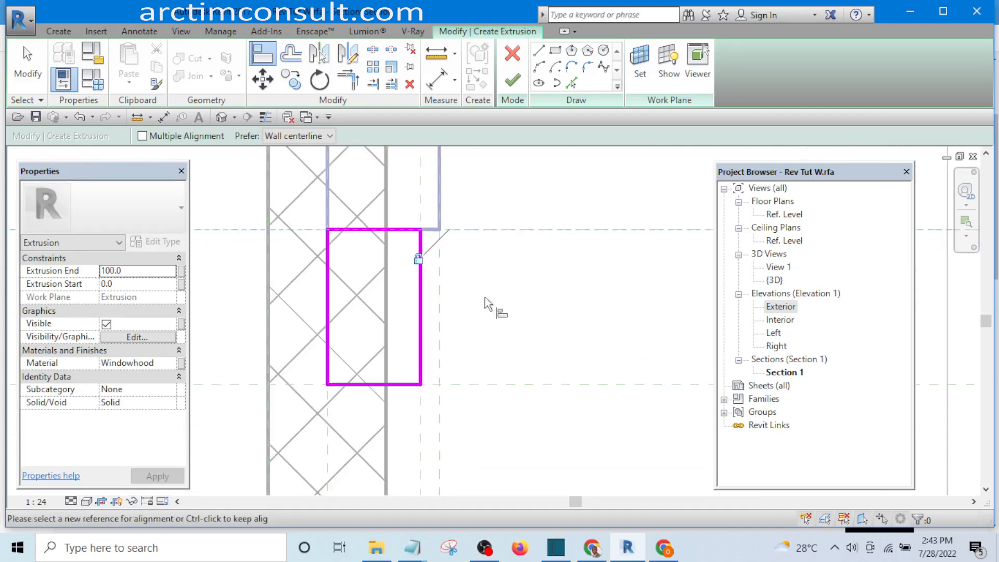
{"action": "scroll", "coordinate": [485, 303], "scroll_direction": "down", "scroll_amount": 1}
{"action": "right_click", "coordinate": [491, 275]}
{"action": "left_click", "coordinate": [513, 284]}
{"action": "right_click", "coordinate": [530, 281]}
{"action": "left_click", "coordinate": [531, 290]}
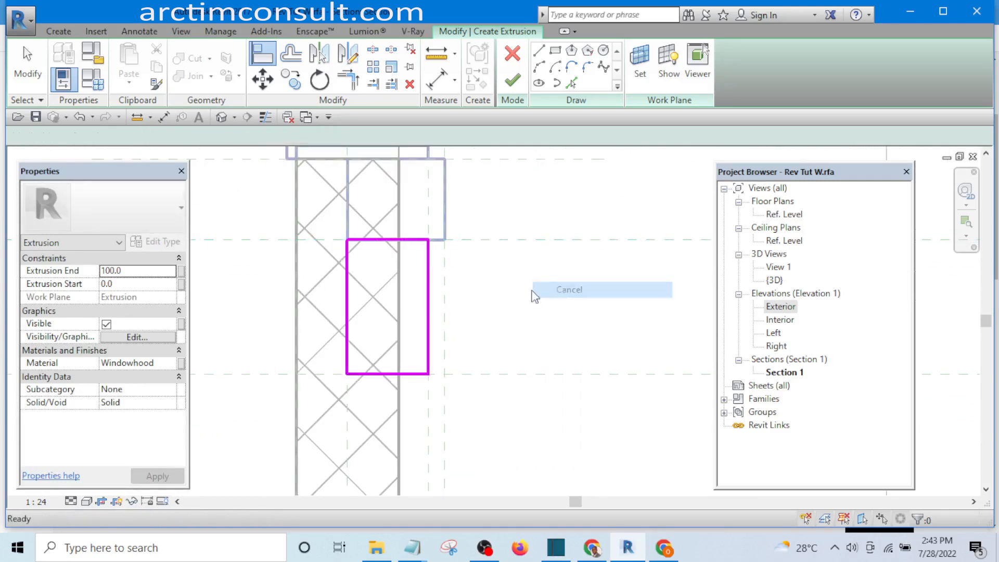
- Assign the Windowhood material to the sketched extrusion and finish the sketch
{"action": "left_click", "coordinate": [171, 367]}
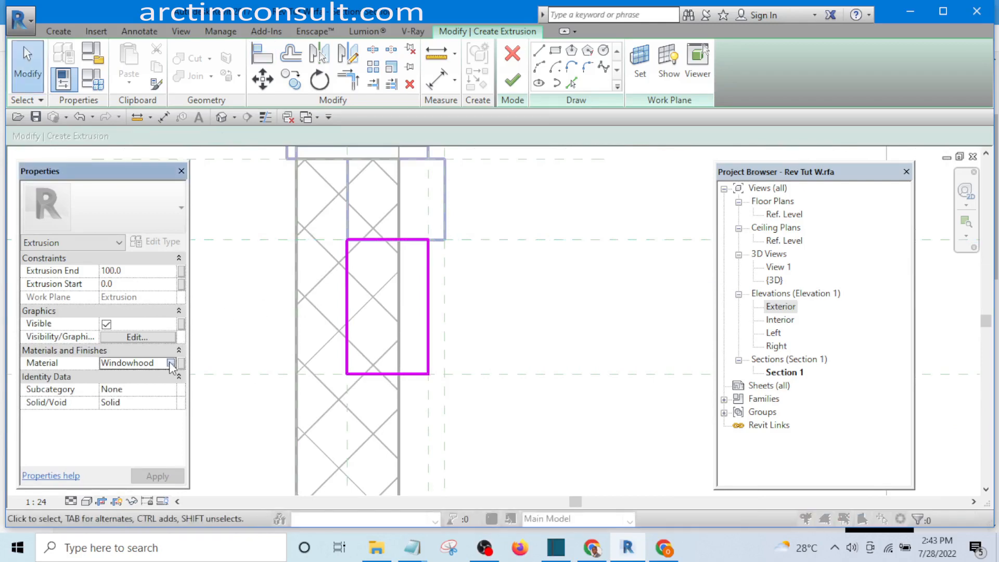
{"action": "left_click", "coordinate": [170, 361]}
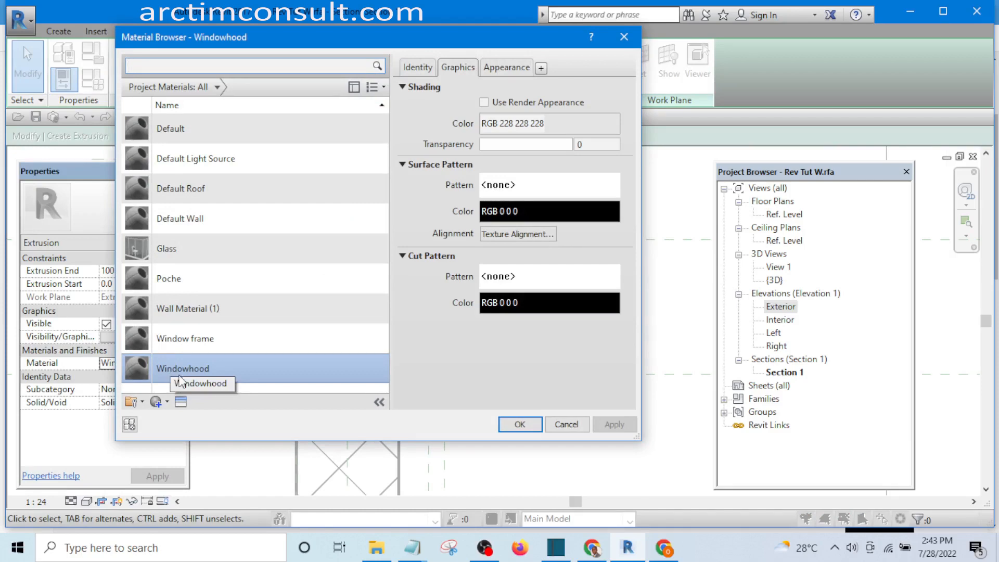
{"action": "left_click", "coordinate": [177, 370]}
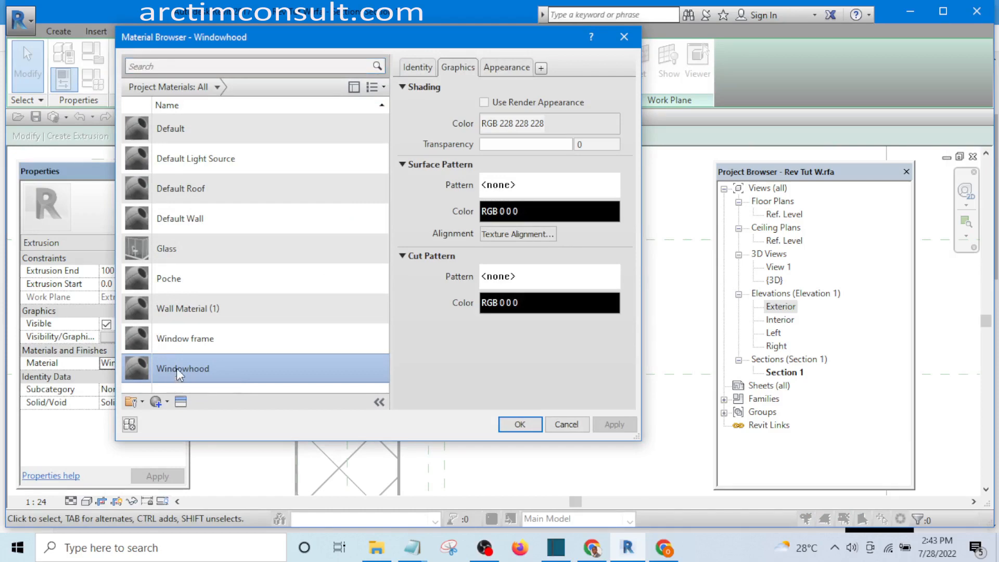
{"action": "left_click", "coordinate": [517, 425]}
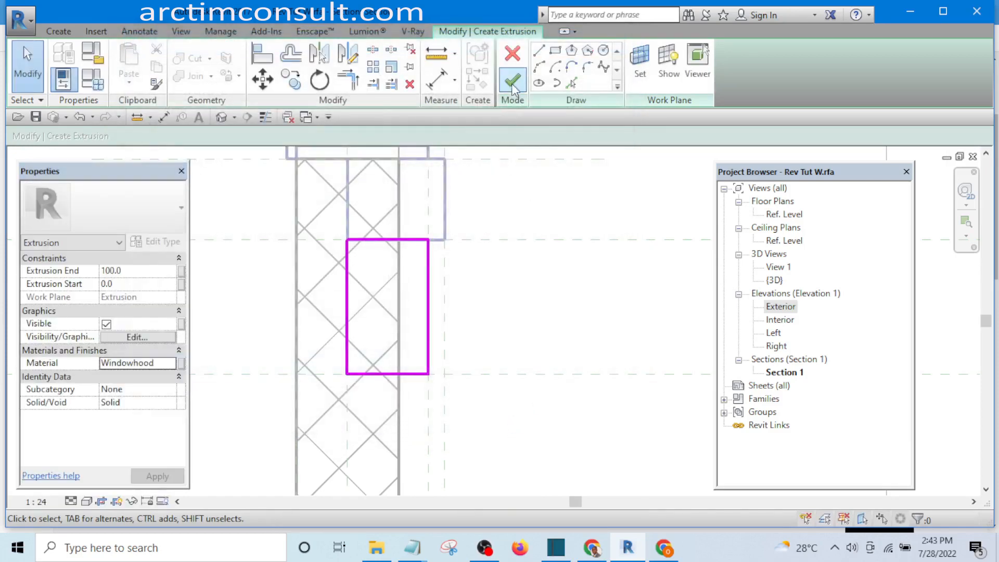
{"action": "left_click", "coordinate": [513, 84]}
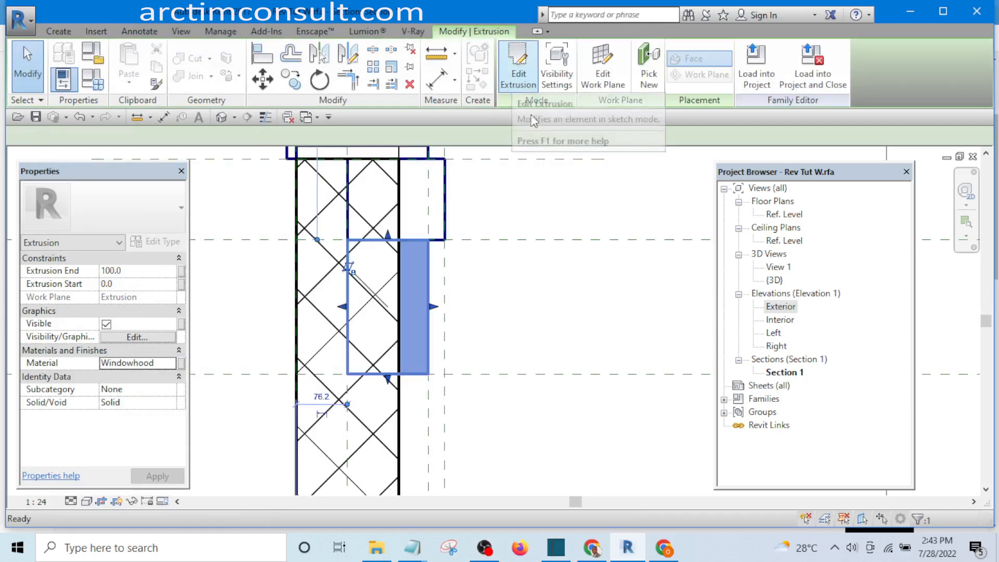
- In the Exterior elevation, snap the new extrusion's left side to the left vertical reference plane and lock it there
{"action": "double_click", "coordinate": [779, 308]}
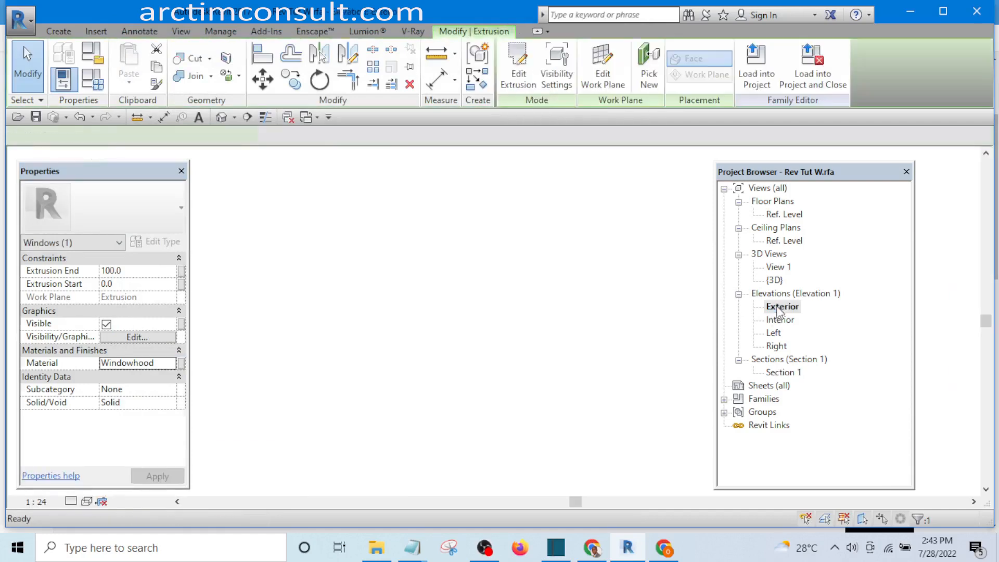
{"action": "scroll", "coordinate": [314, 327], "scroll_direction": "up", "scroll_amount": 3}
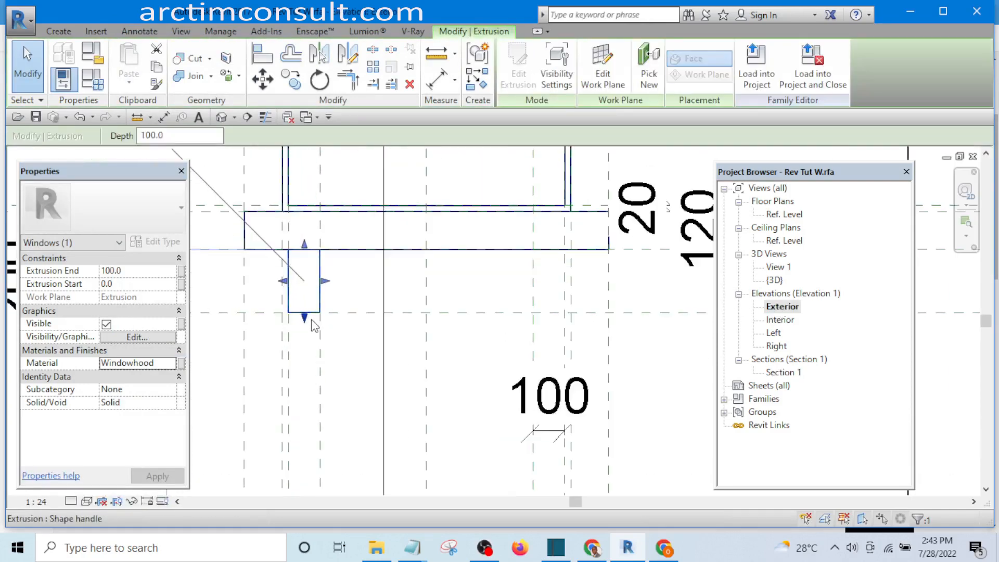
{"action": "scroll", "coordinate": [313, 326], "scroll_direction": "up", "scroll_amount": 5}
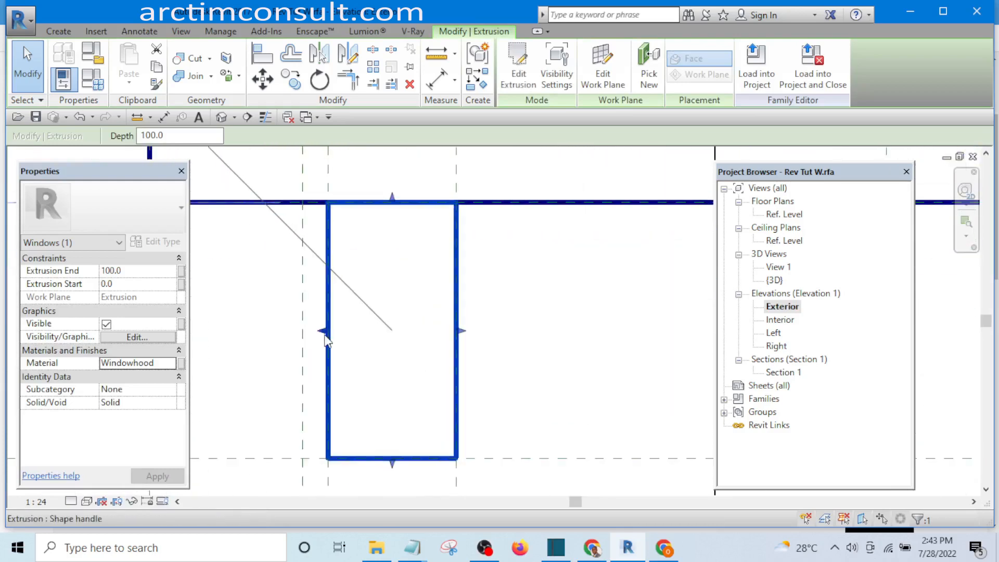
{"action": "mouse_move", "coordinate": [327, 341]}
{"action": "left_mouse_down"}
{"action": "mouse_move", "coordinate": [346, 331]}
{"action": "mouse_move", "coordinate": [331, 339]}
{"action": "left_mouse_up"}
{"action": "scroll", "coordinate": [284, 324], "scroll_direction": "down", "scroll_amount": 2}
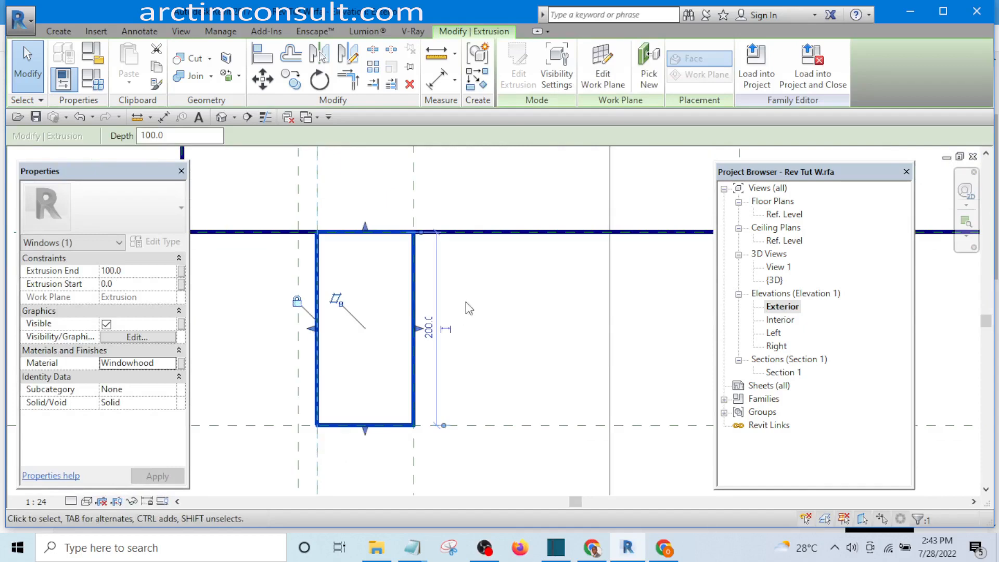
- Snap the new extrusion's right side to the reference plane 100 mm from its left side and lock it
{"action": "left_click", "coordinate": [466, 303]}
{"action": "scroll", "coordinate": [416, 328], "scroll_direction": "up", "scroll_amount": 1}
{"action": "left_click", "coordinate": [415, 328]}
{"action": "mouse_move", "coordinate": [417, 331]}
{"action": "left_mouse_down"}
{"action": "mouse_move", "coordinate": [377, 327]}
{"action": "mouse_move", "coordinate": [422, 338]}
{"action": "left_mouse_up"}
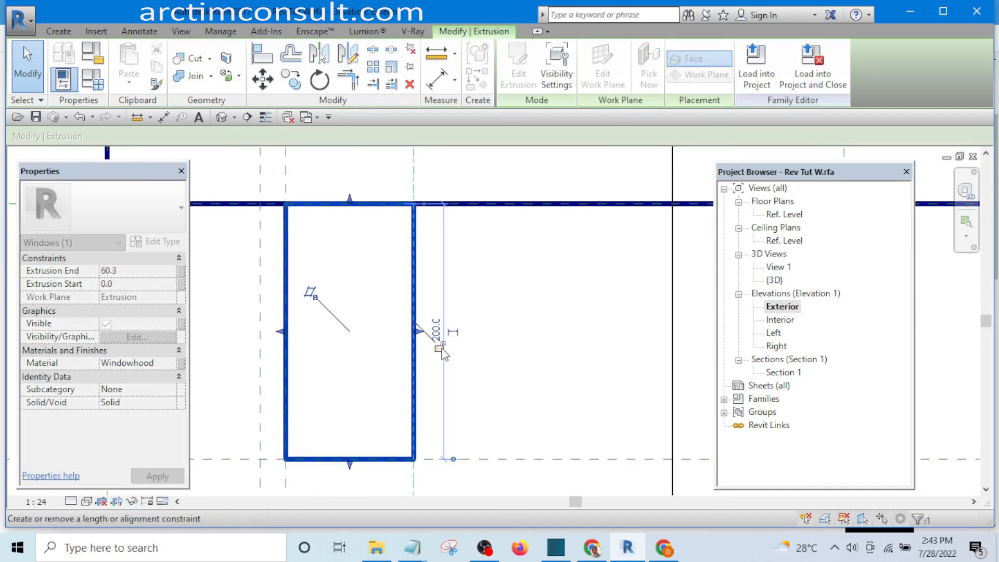
- Open the 3D view and examine the new extrusion beneath the lower hood in relation to the window and wall
{"action": "scroll", "coordinate": [390, 306], "scroll_direction": "down", "scroll_amount": 4}
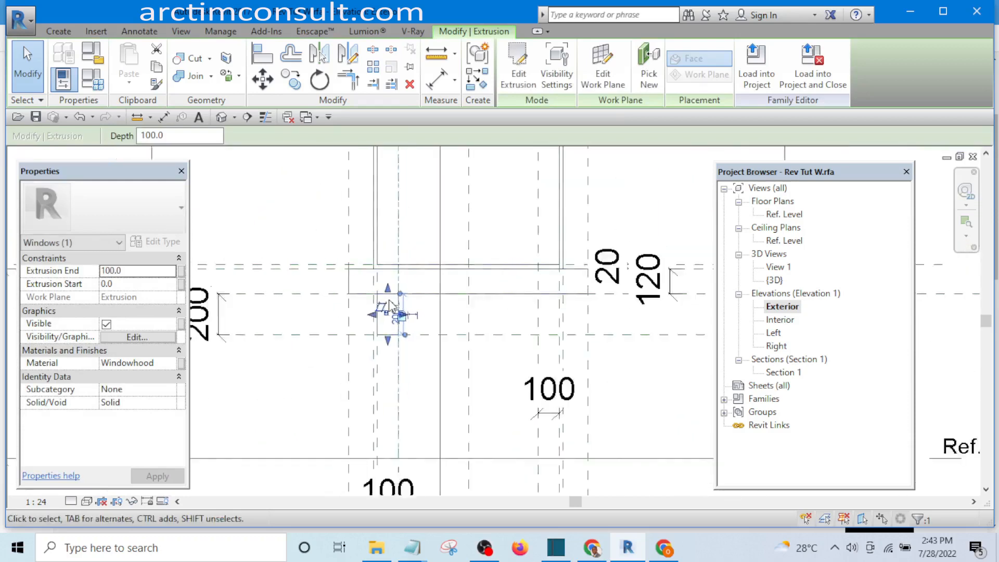
{"action": "scroll", "coordinate": [393, 307], "scroll_direction": "down", "scroll_amount": 2}
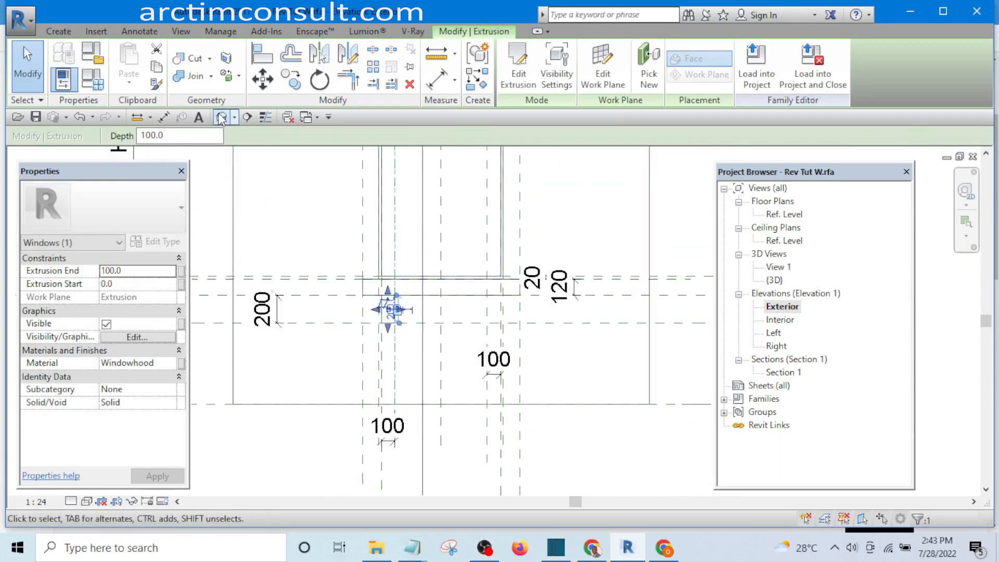
{"action": "left_click", "coordinate": [221, 117]}
{"action": "scroll", "coordinate": [470, 364], "scroll_direction": "up", "scroll_amount": 4}
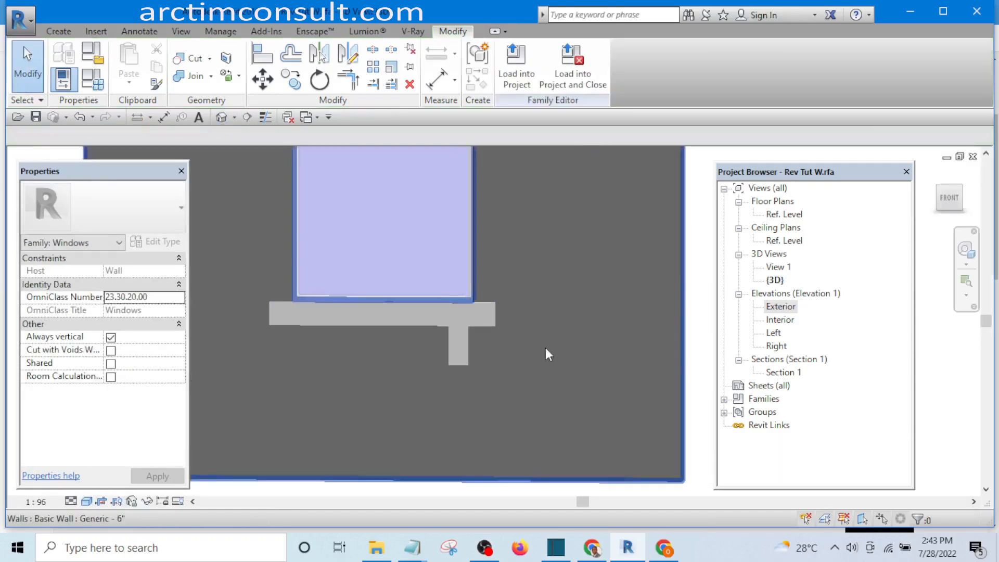
{"action": "scroll", "coordinate": [541, 323], "scroll_direction": "down", "scroll_amount": 2}
{"action": "mouse_move", "coordinate": [553, 353]}
{"action": "middle_mouse_down", "text": "shift"}
{"action": "mouse_move", "coordinate": [486, 374]}
{"action": "mouse_move", "coordinate": [405, 364]}
{"action": "mouse_move", "coordinate": [680, 364]}
{"action": "mouse_move", "coordinate": [424, 379]}
{"action": "mouse_move", "coordinate": [429, 344]}
{"action": "mouse_move", "coordinate": [510, 379]}
{"action": "mouse_move", "coordinate": [539, 345]}
{"action": "middle_mouse_up", "text": "shift"}
{"action": "scroll", "coordinate": [473, 336], "scroll_direction": "up", "scroll_amount": 4}
{"action": "scroll", "coordinate": [416, 352], "scroll_direction": "down", "scroll_amount": 4}
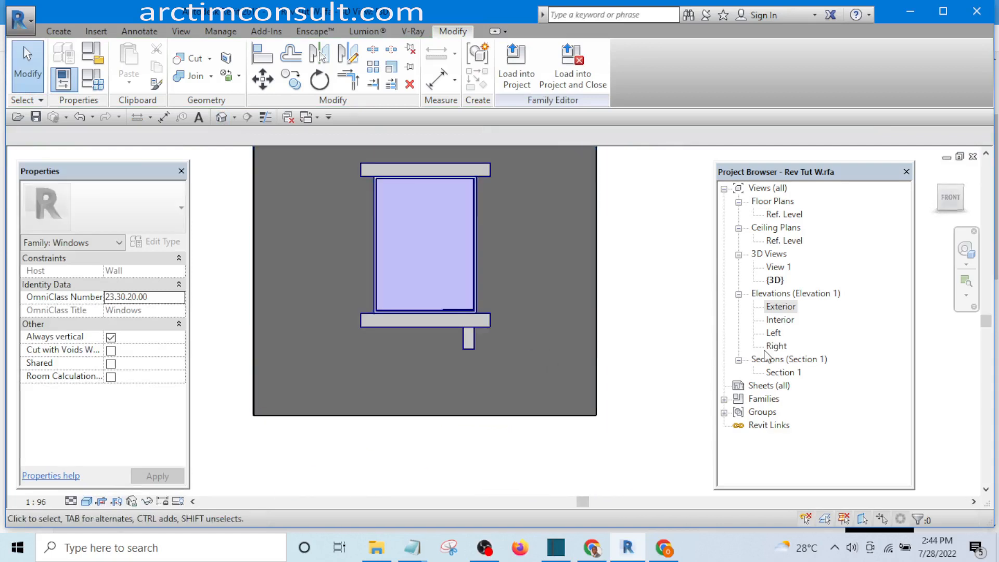
- From the Exterior elevation, reopen the small extrusion's sketch for editing in the Section 1 view
{"action": "double_click", "coordinate": [780, 307]}
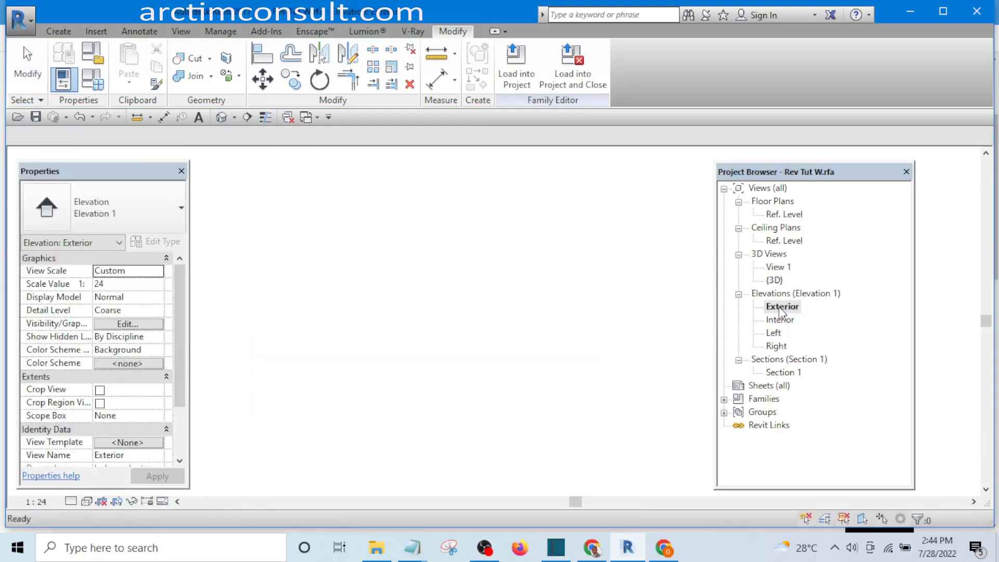
{"action": "scroll", "coordinate": [497, 359], "scroll_direction": "up", "scroll_amount": 1}
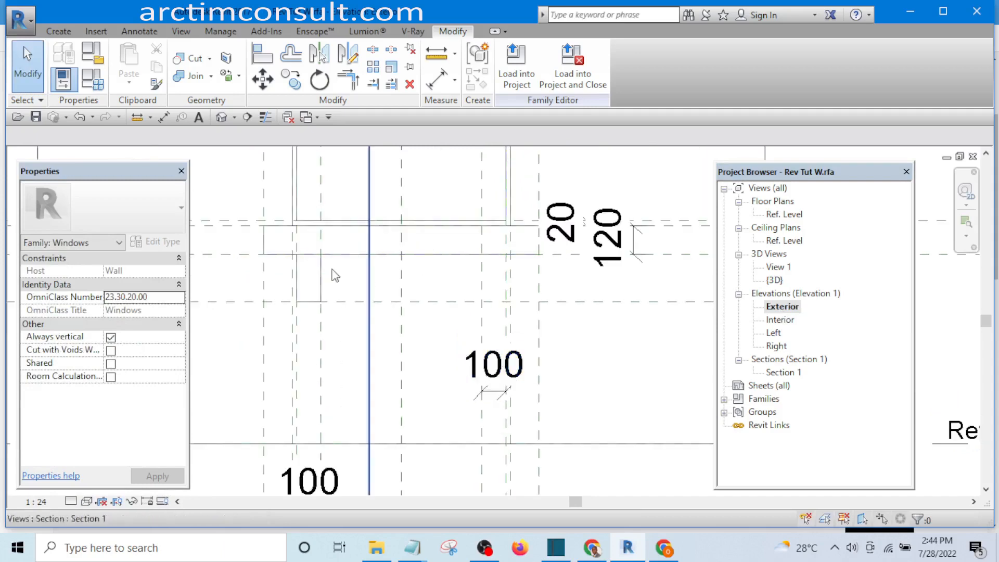
{"action": "left_click", "coordinate": [302, 273]}
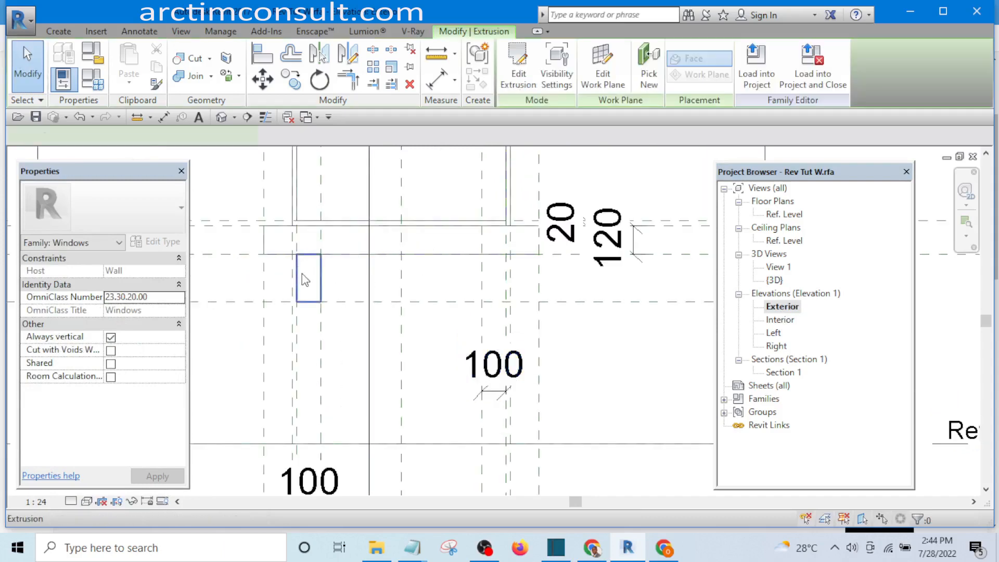
{"action": "left_click", "coordinate": [519, 78]}
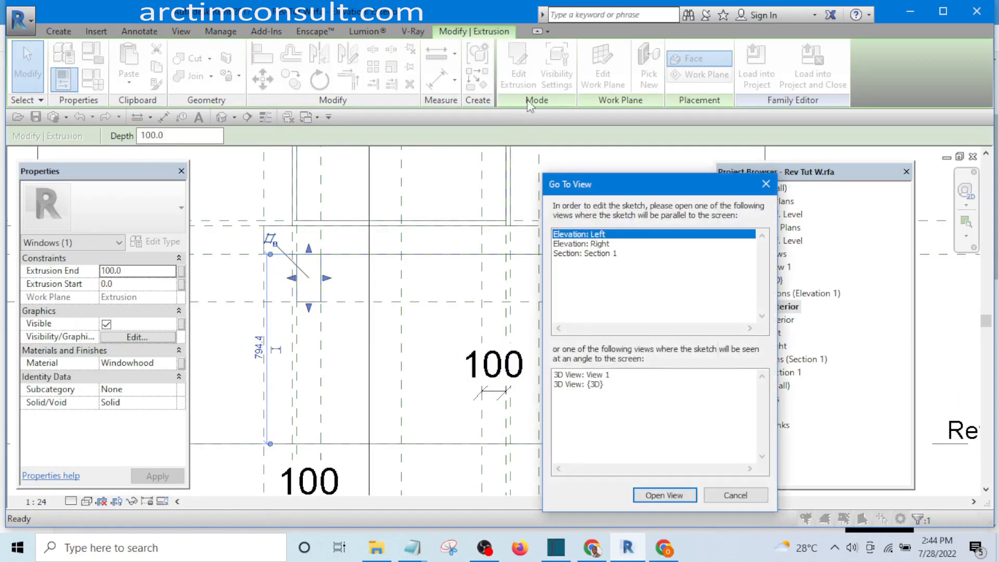
{"action": "left_click", "coordinate": [588, 255]}
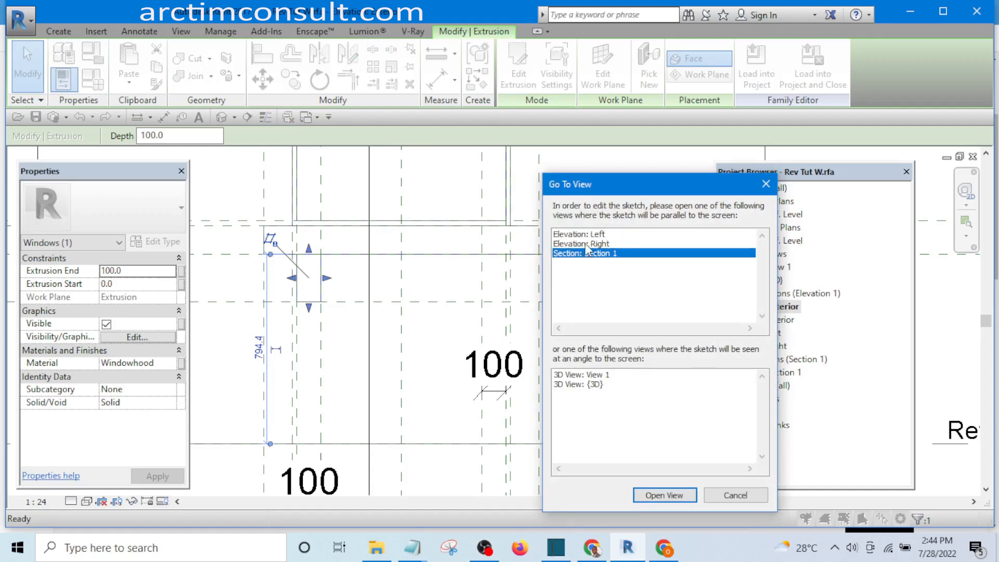
{"action": "left_click", "coordinate": [663, 496]}
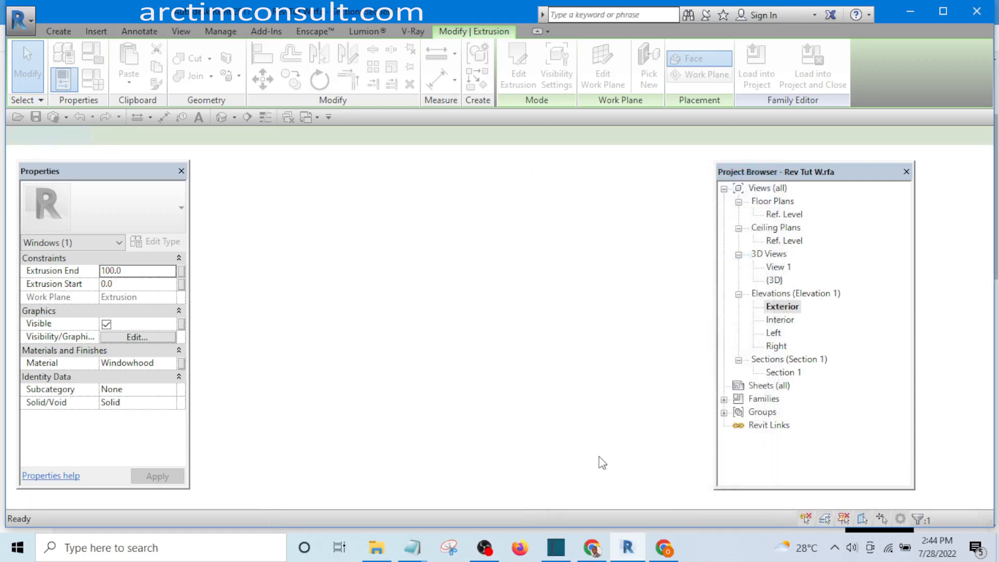
{"action": "scroll", "coordinate": [410, 328], "scroll_direction": "up", "scroll_amount": 2}
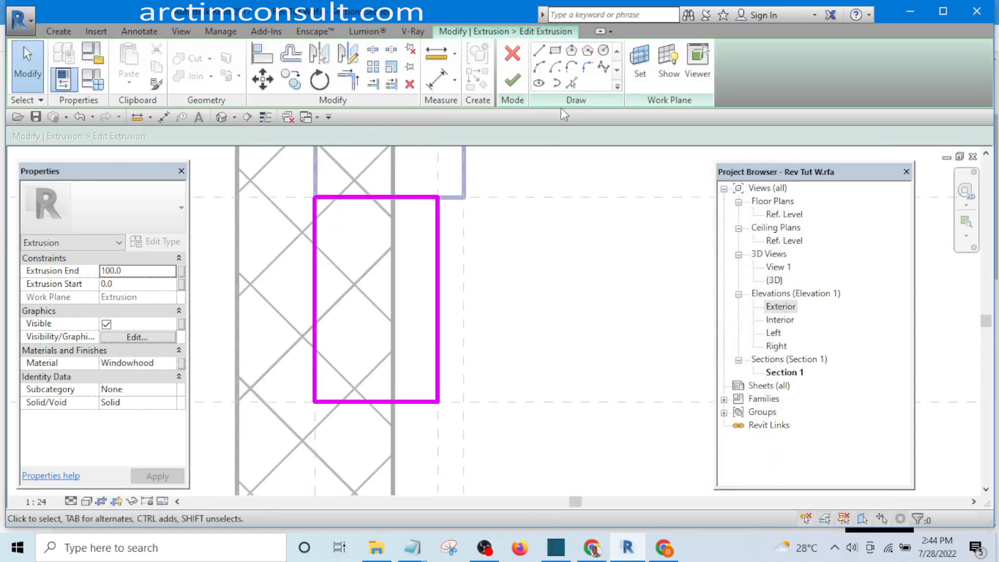
- Sketch an outward-bulging arc from the rectangle's upper outer corner, ending inside the profile beyond its outer vertical side
{"action": "left_click", "coordinate": [538, 68]}
{"action": "scroll", "coordinate": [437, 210], "scroll_direction": "up", "scroll_amount": 4}
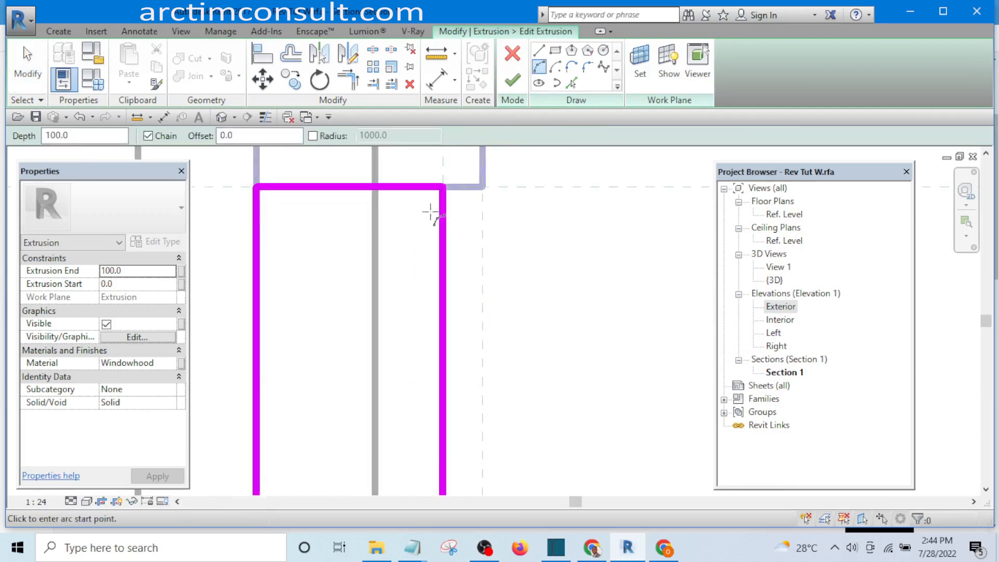
{"action": "left_click", "coordinate": [448, 180]}
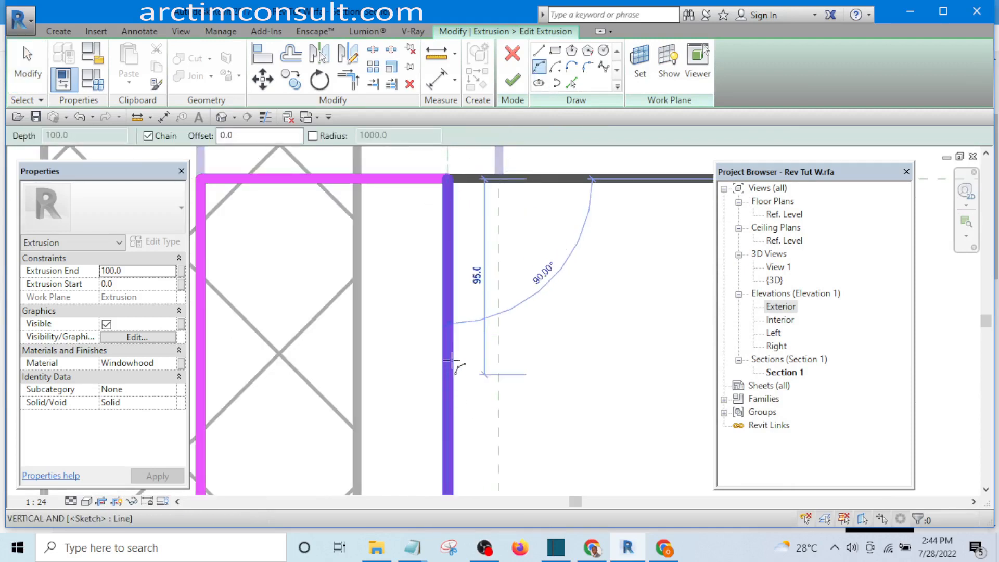
{"action": "scroll", "coordinate": [452, 323], "scroll_direction": "down", "scroll_amount": 2}
{"action": "scroll", "coordinate": [437, 367], "scroll_direction": "up", "scroll_amount": 1}
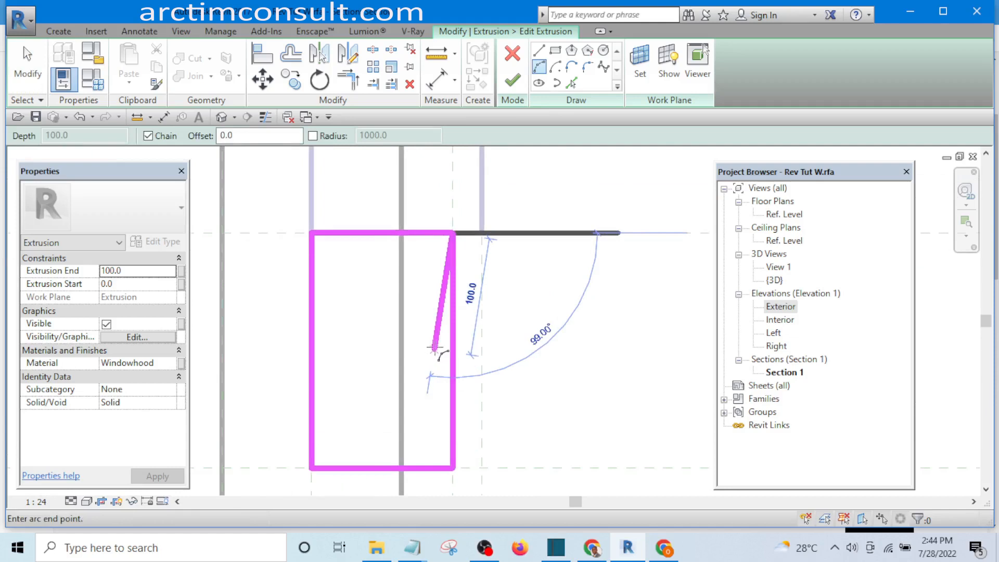
{"action": "left_click", "coordinate": [427, 355]}
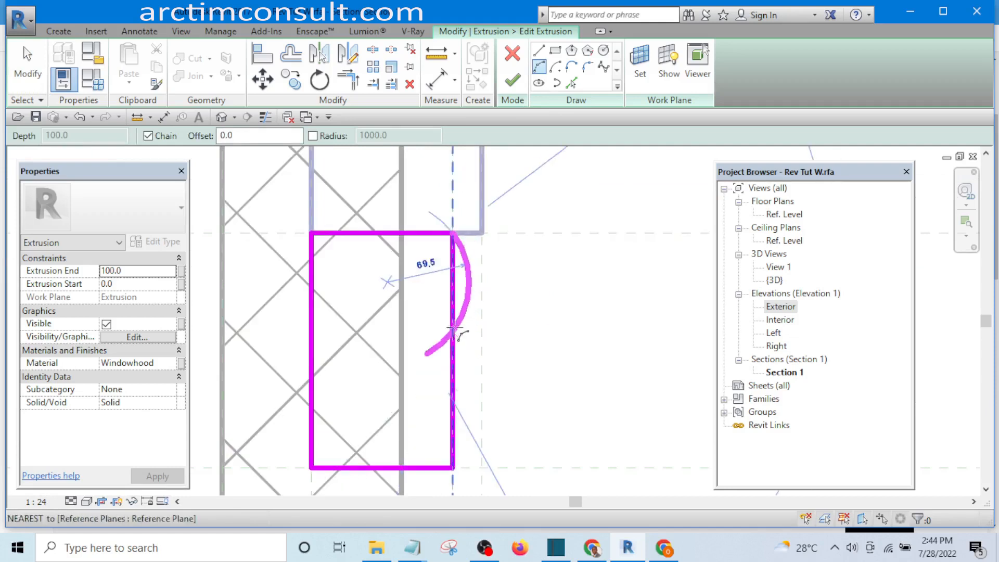
{"action": "scroll", "coordinate": [463, 301], "scroll_direction": "up", "scroll_amount": 2}
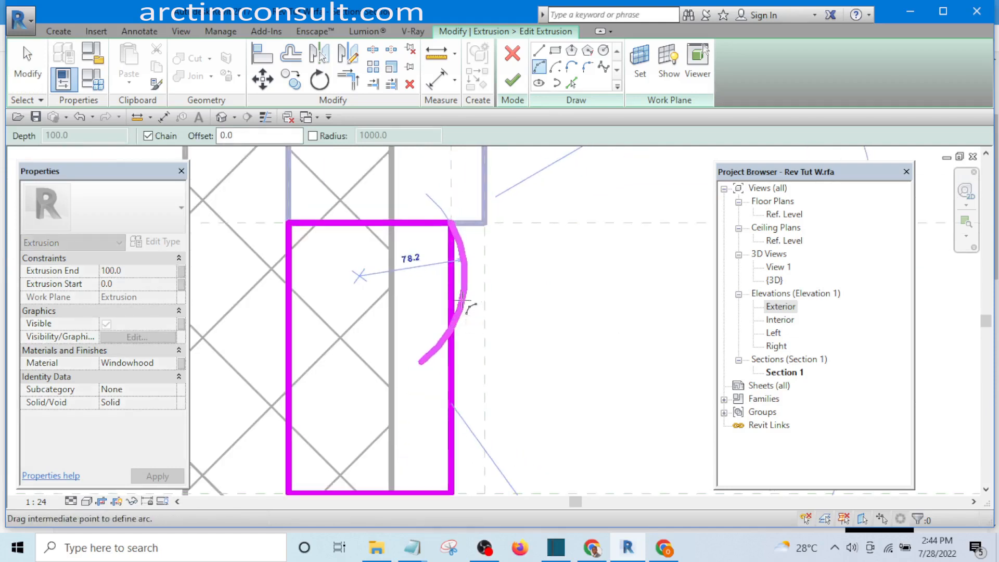
{"action": "left_click", "coordinate": [458, 312]}
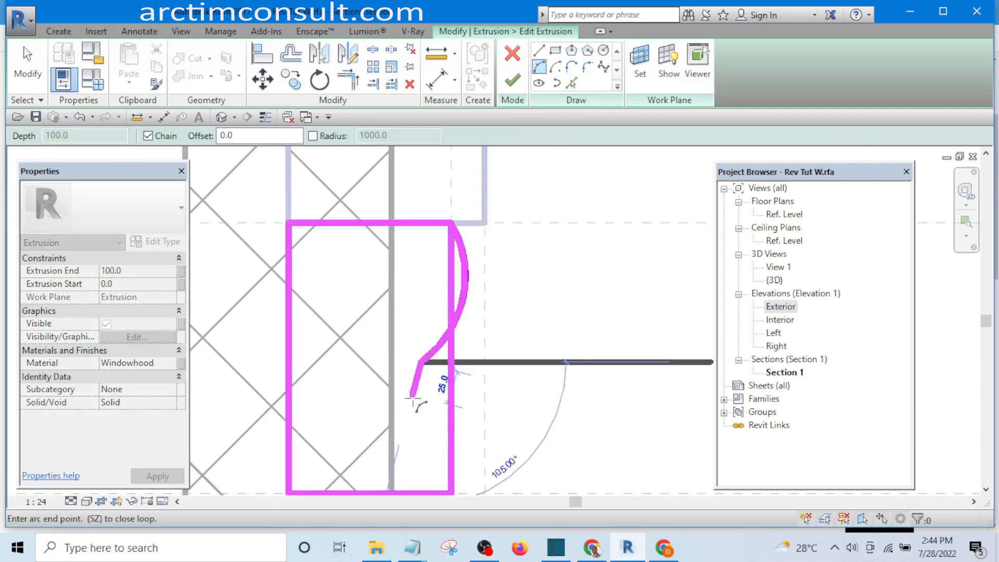
- Continue the profile from the arc's lower end with straight lines forming a small stepped notch about 15 mm deep
{"action": "left_click", "coordinate": [413, 398]}
{"action": "left_click", "coordinate": [424, 391]}
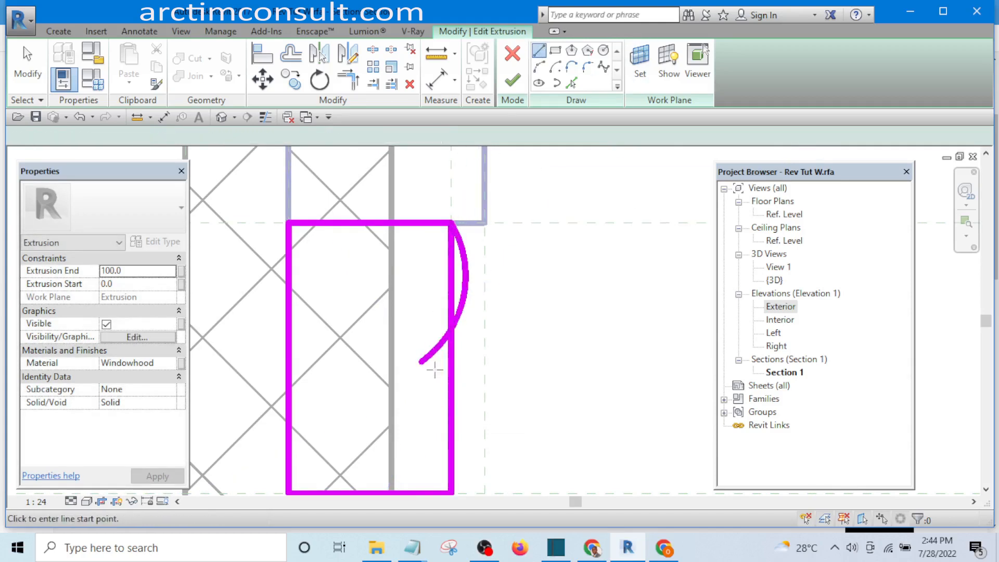
{"action": "left_click", "coordinate": [421, 362]}
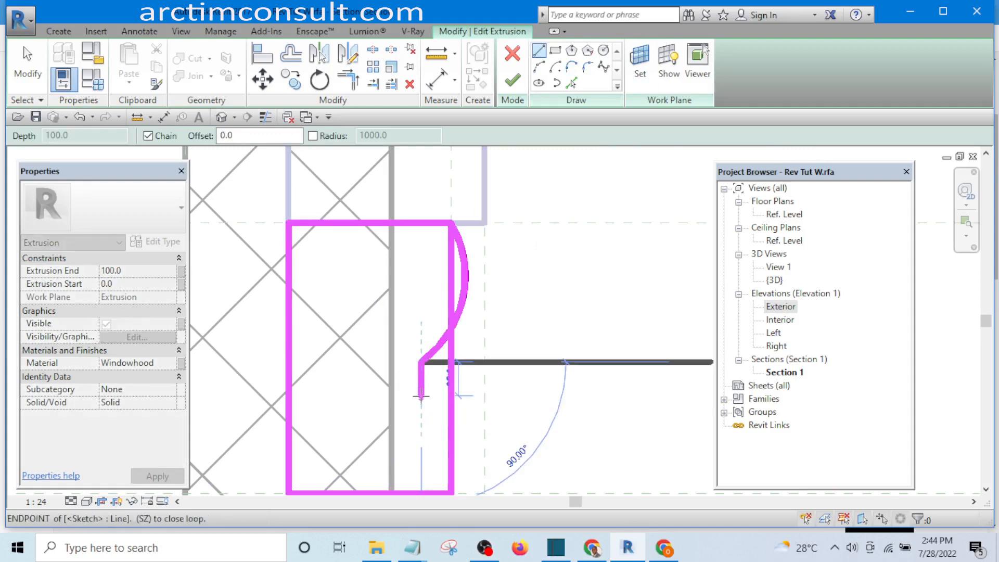
{"action": "left_click", "coordinate": [421, 396]}
{"action": "left_click", "coordinate": [400, 395]}
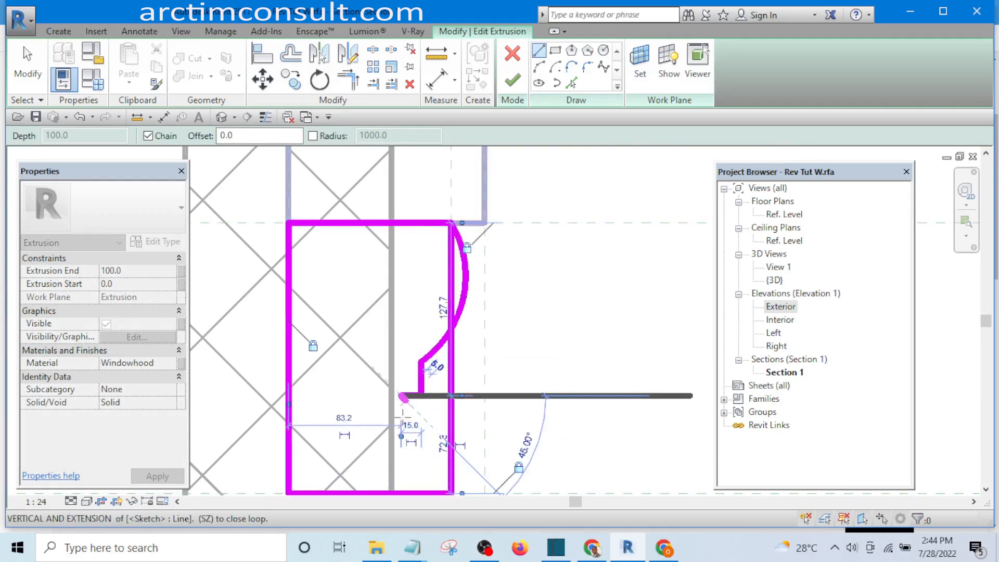
{"action": "left_click", "coordinate": [401, 429]}
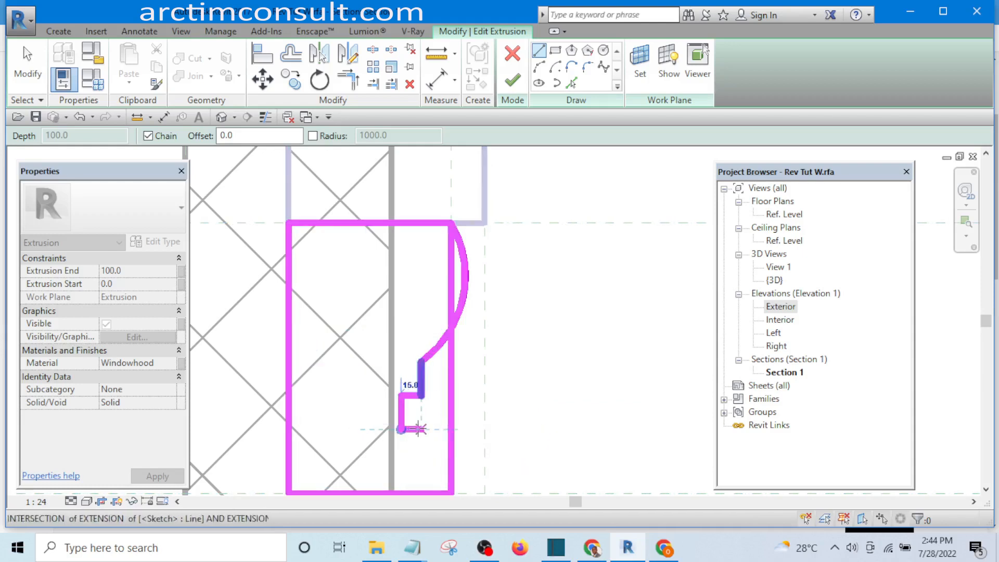
{"action": "left_click", "coordinate": [419, 429]}
{"action": "key", "text": "Escape"}
{"action": "key", "text": "Escape"}
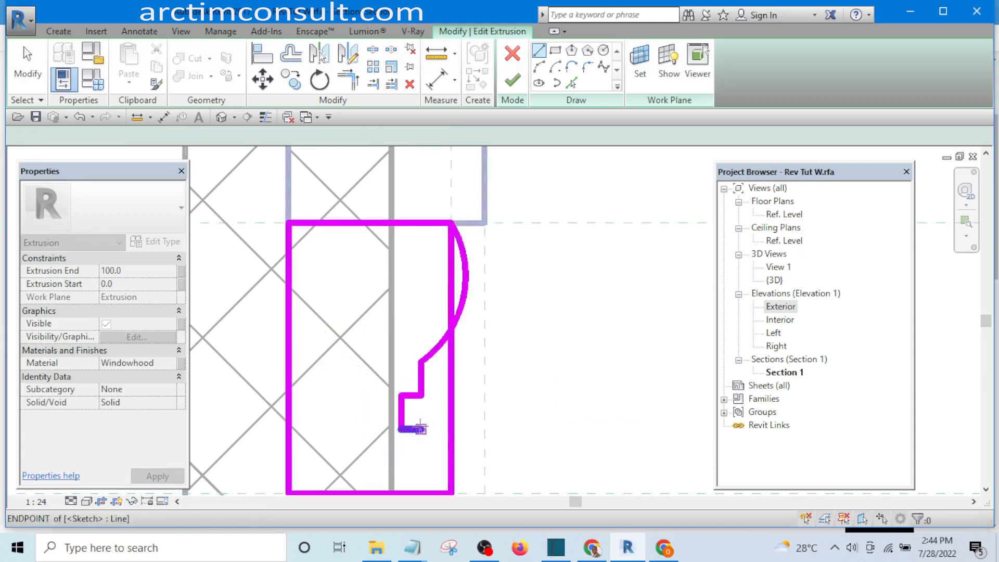
- Sketch an inward-curving arc of about 44 mm radius from the notch's lower line end to the rectangle's bottom edge
{"action": "middle_click_drag", "start_coordinate": [528, 392], "coordinate": [529, 292]}
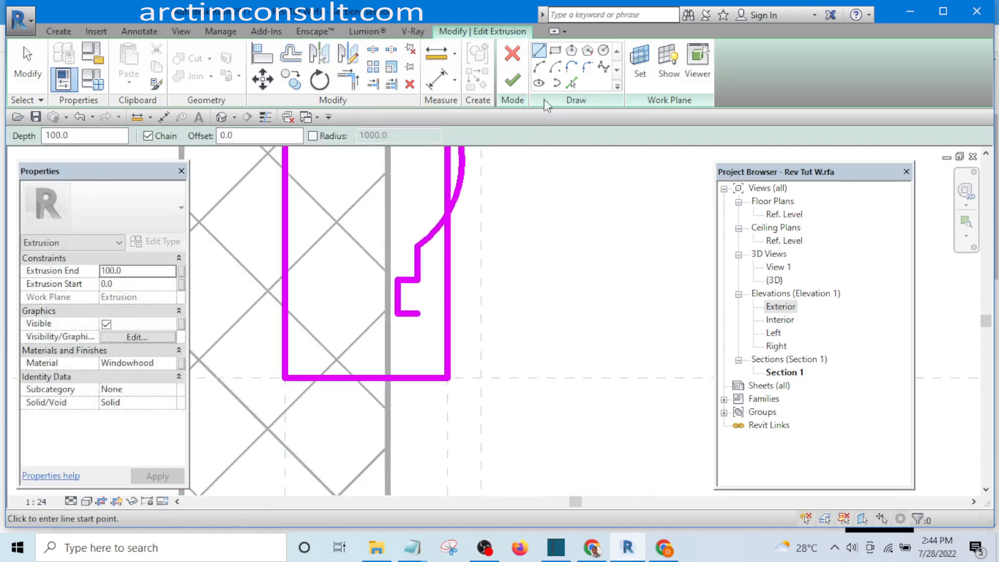
{"action": "left_click", "coordinate": [540, 67]}
{"action": "scroll", "coordinate": [410, 327], "scroll_direction": "up", "scroll_amount": 3}
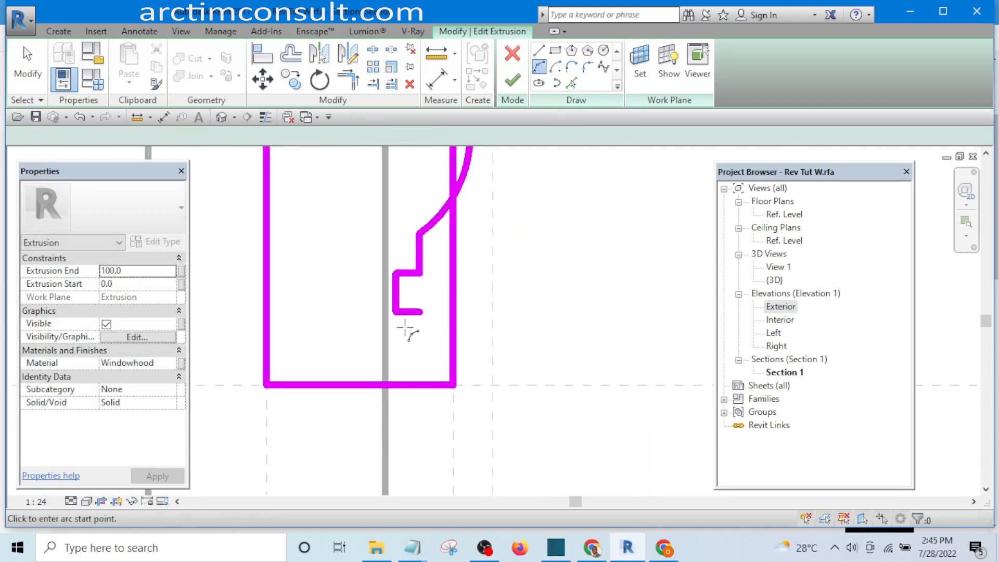
{"action": "left_click", "coordinate": [421, 309]}
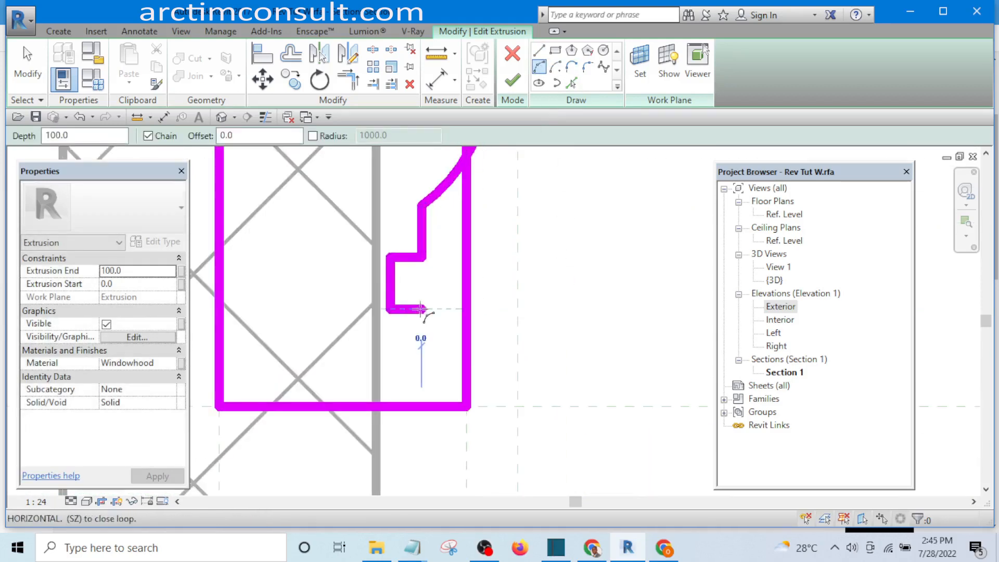
{"action": "left_click", "coordinate": [399, 407]}
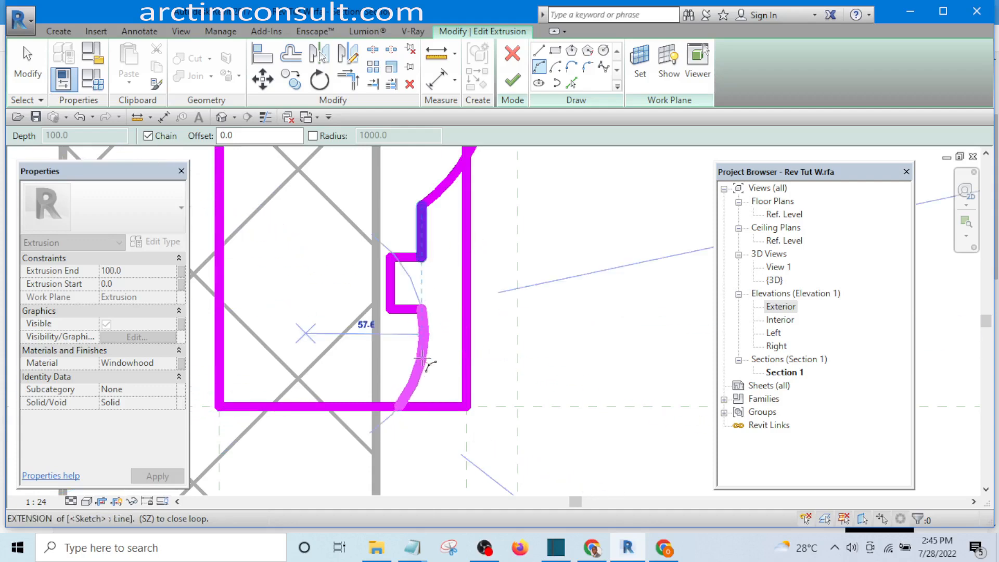
{"action": "left_click", "coordinate": [398, 356]}
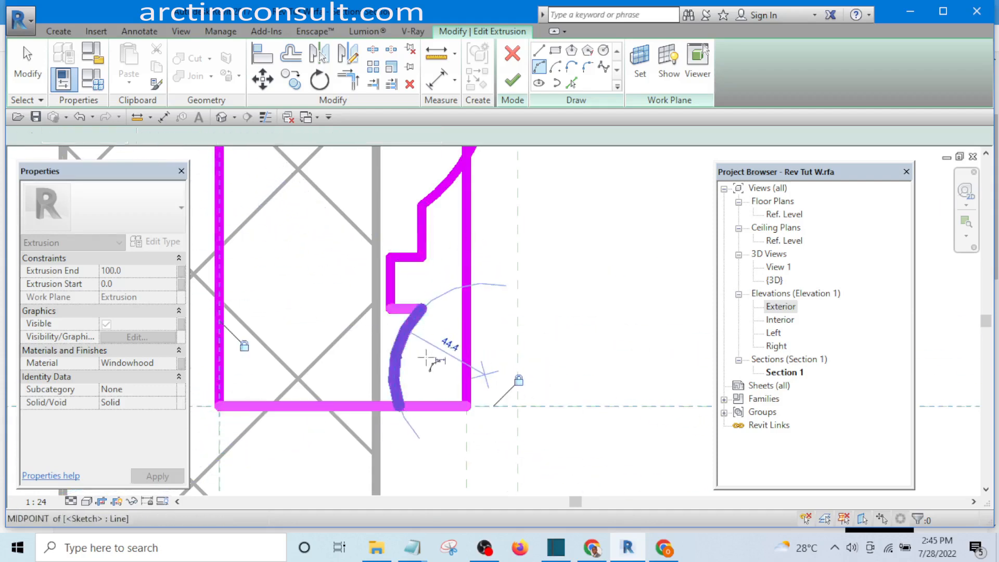
{"action": "key", "text": "Escape"}
{"action": "key", "text": "Escape"}
- Trim the rectangle's bottom edge to a corner with the lower arc, keeping the part towards the wall
{"action": "scroll", "coordinate": [521, 370], "scroll_direction": "down", "scroll_amount": 5}
{"action": "scroll", "coordinate": [497, 377], "scroll_direction": "up", "scroll_amount": 5}
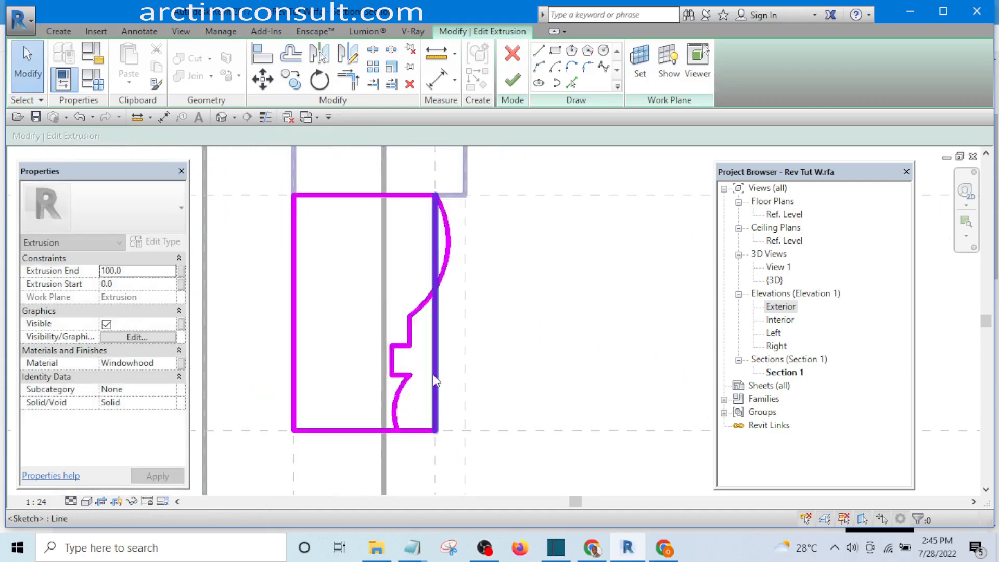
{"action": "scroll", "coordinate": [510, 292], "scroll_direction": "down", "scroll_amount": 4}
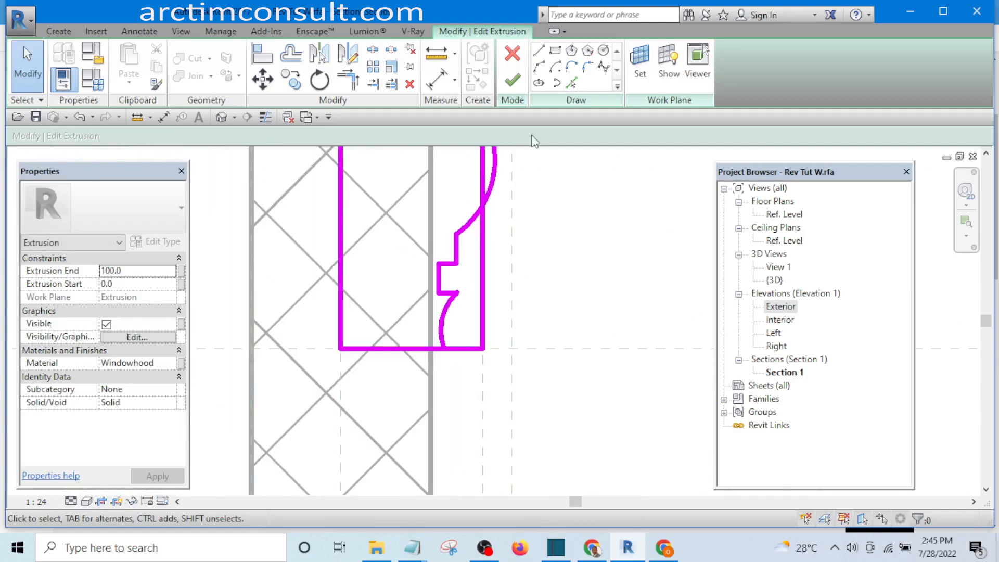
{"action": "scroll", "coordinate": [451, 329], "scroll_direction": "up", "scroll_amount": 2}
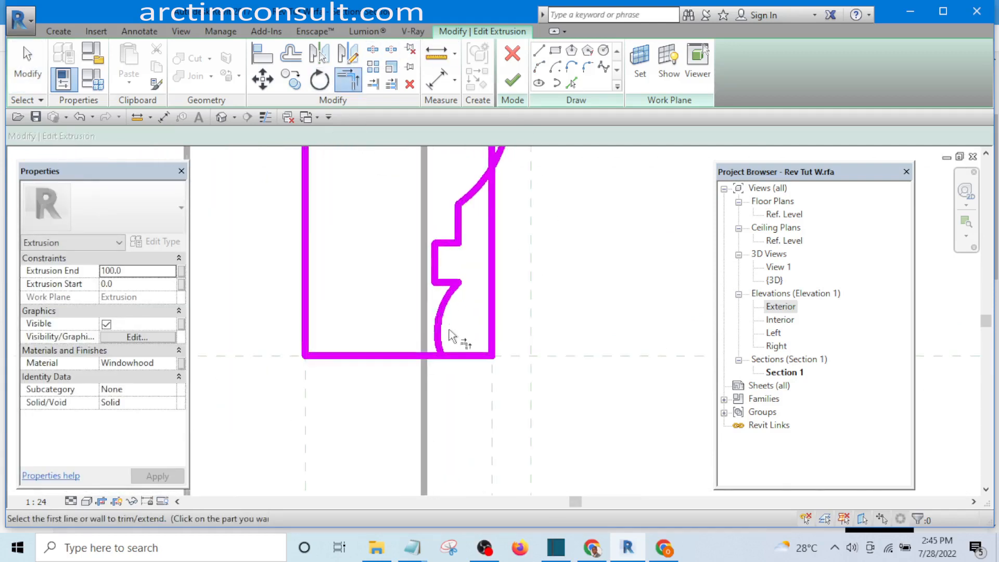
{"action": "left_click", "coordinate": [438, 328]}
{"action": "left_click", "coordinate": [417, 360]}
{"action": "scroll", "coordinate": [458, 349], "scroll_direction": "down", "scroll_amount": 2}
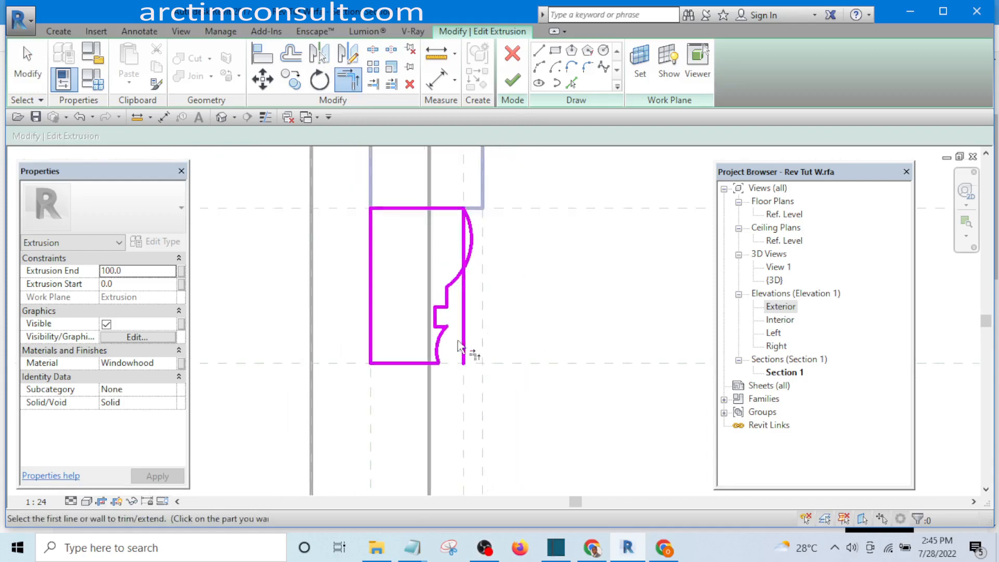
- Delete the original straight outer side of the rectangle and finish the bracket's extrusion sketch
{"action": "scroll", "coordinate": [479, 234], "scroll_direction": "up", "scroll_amount": 4}
{"action": "key", "text": "Escape"}
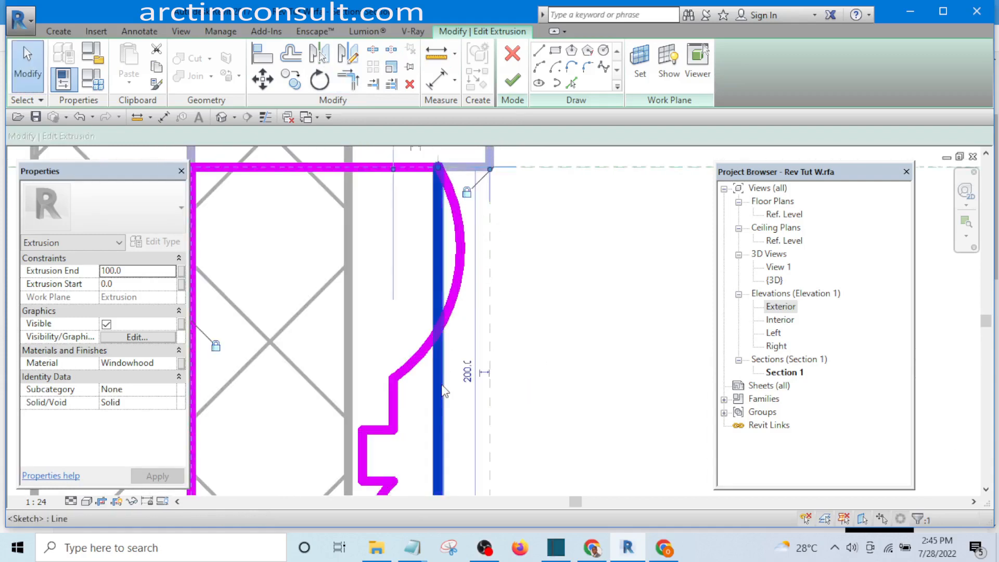
{"action": "left_click", "coordinate": [440, 385]}
{"action": "key", "text": "Escape"}
{"action": "scroll", "coordinate": [458, 333], "scroll_direction": "down", "scroll_amount": 5}
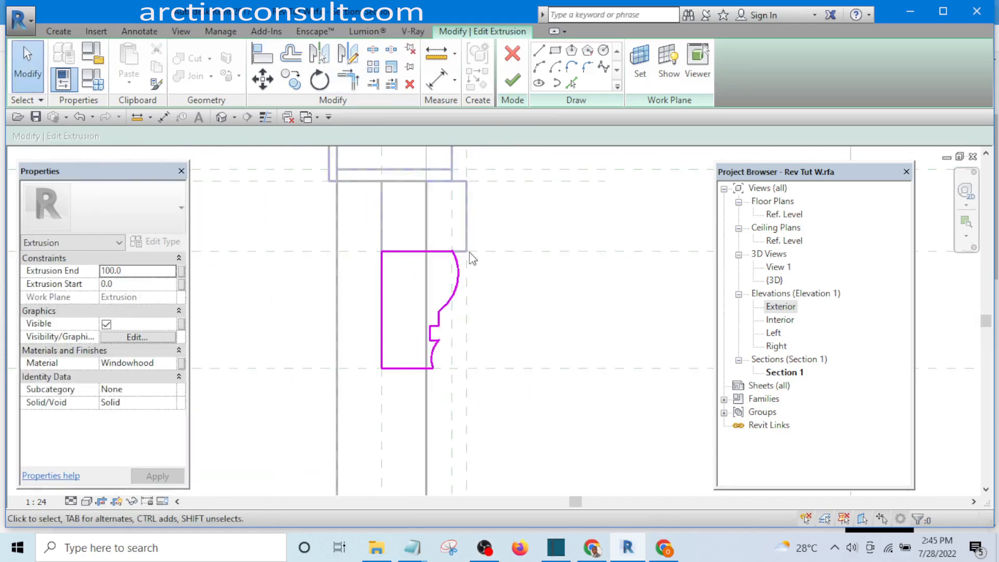
{"action": "left_click", "coordinate": [513, 82]}
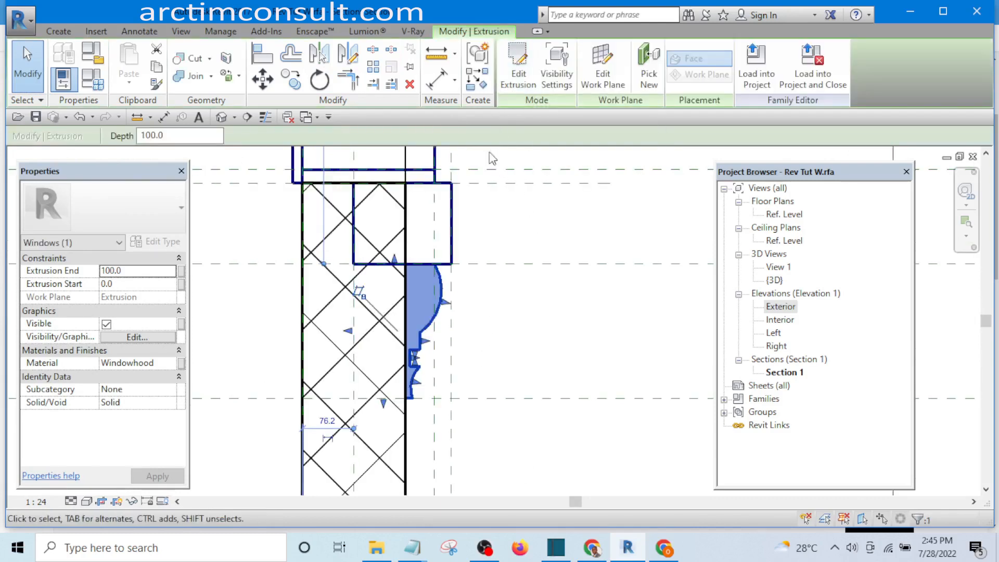
- Open the 3D view and examine the bracket's curved profile beneath the lower hood
{"action": "left_click", "coordinate": [222, 119]}
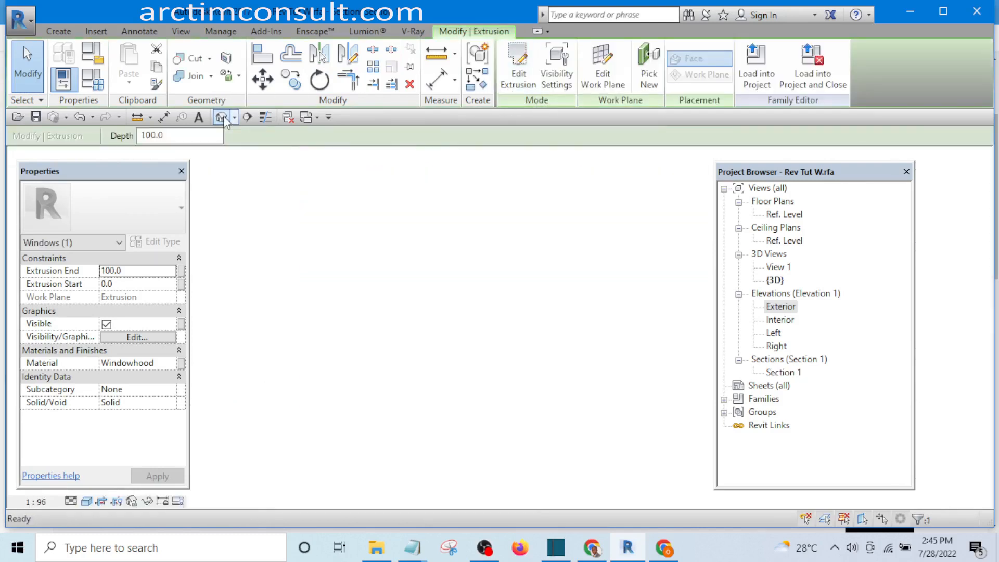
{"action": "scroll", "coordinate": [474, 348], "scroll_direction": "up", "scroll_amount": 3}
{"action": "middle_click_drag", "start_coordinate": [484, 298], "coordinate": [497, 374], "text": "shift"}
{"action": "scroll", "coordinate": [437, 316], "scroll_direction": "up", "scroll_amount": 6}
{"action": "scroll", "coordinate": [443, 325], "scroll_direction": "down", "scroll_amount": 5}
{"action": "middle_click_drag", "start_coordinate": [444, 325], "coordinate": [528, 312], "text": "shift"}
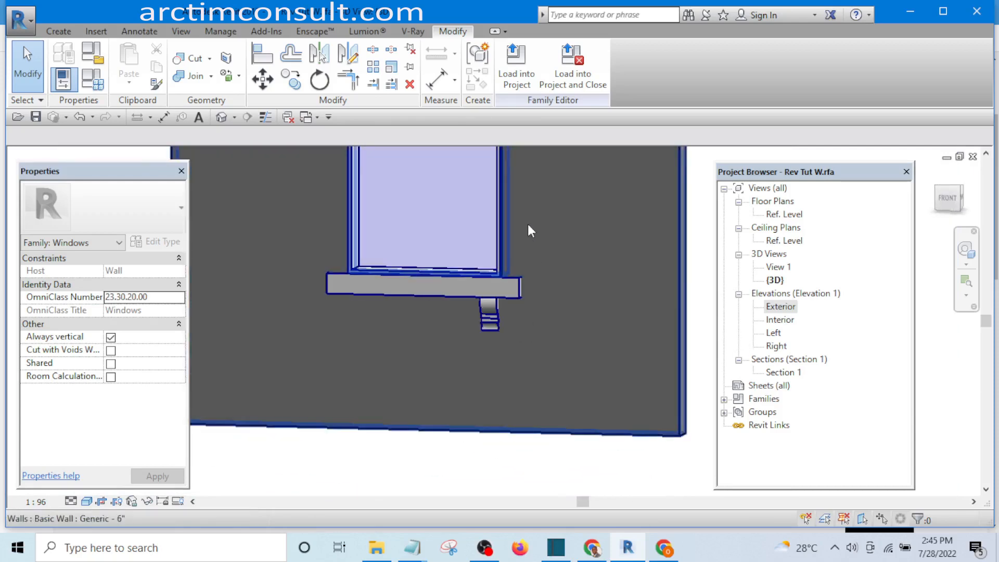
- Load the window family into Revit Tutorial Day 1.rvt, overwriting the existing version and its parameter values
{"action": "left_click", "coordinate": [510, 77]}
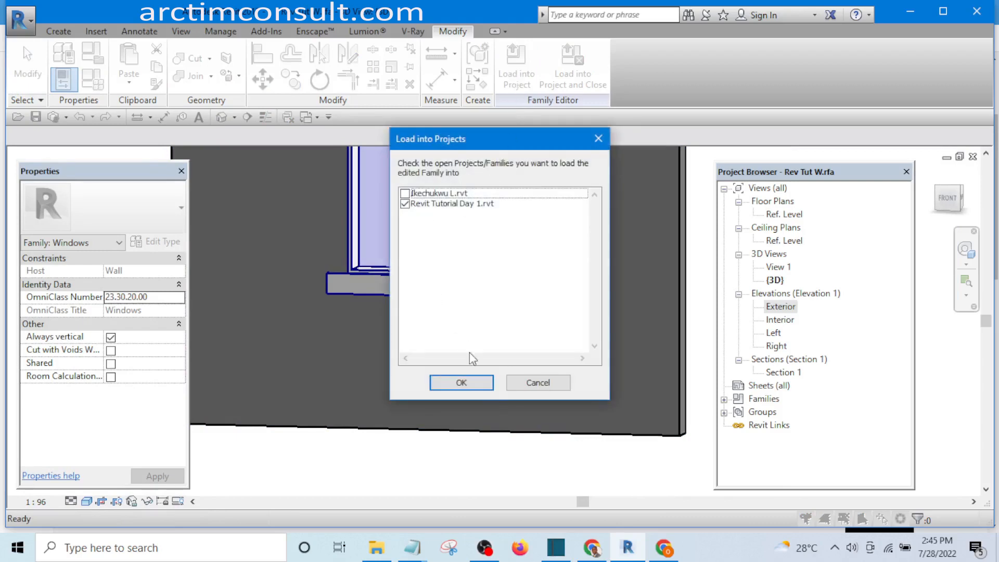
{"action": "left_click", "coordinate": [467, 383]}
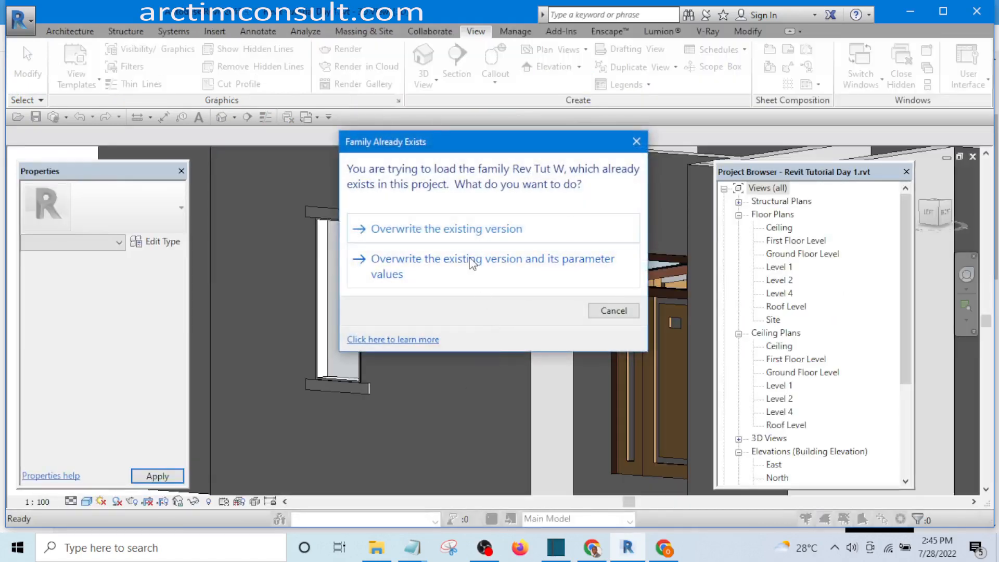
{"action": "left_click", "coordinate": [466, 263]}
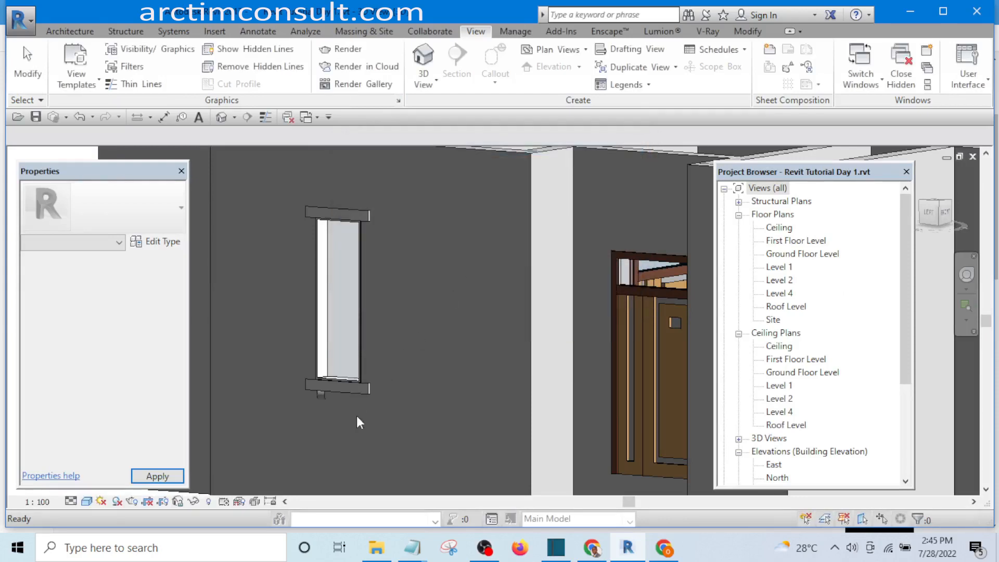
- Examine the reloaded window and its bracket beneath the lower hood from different angles in the project's 3D view
{"action": "scroll", "coordinate": [328, 419], "scroll_direction": "up", "scroll_amount": 3}
{"action": "scroll", "coordinate": [300, 412], "scroll_direction": "up", "scroll_amount": 4}
{"action": "scroll", "coordinate": [361, 313], "scroll_direction": "down", "scroll_amount": 4}
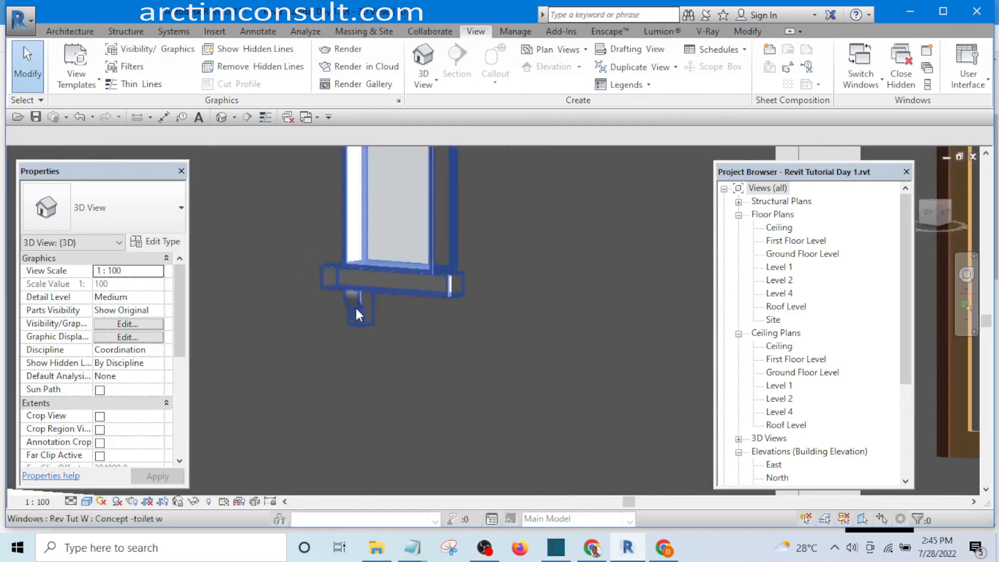
{"action": "middle_click_drag", "start_coordinate": [355, 307], "coordinate": [390, 340], "text": "shift"}
{"action": "scroll", "coordinate": [317, 320], "scroll_direction": "down", "scroll_amount": 6}
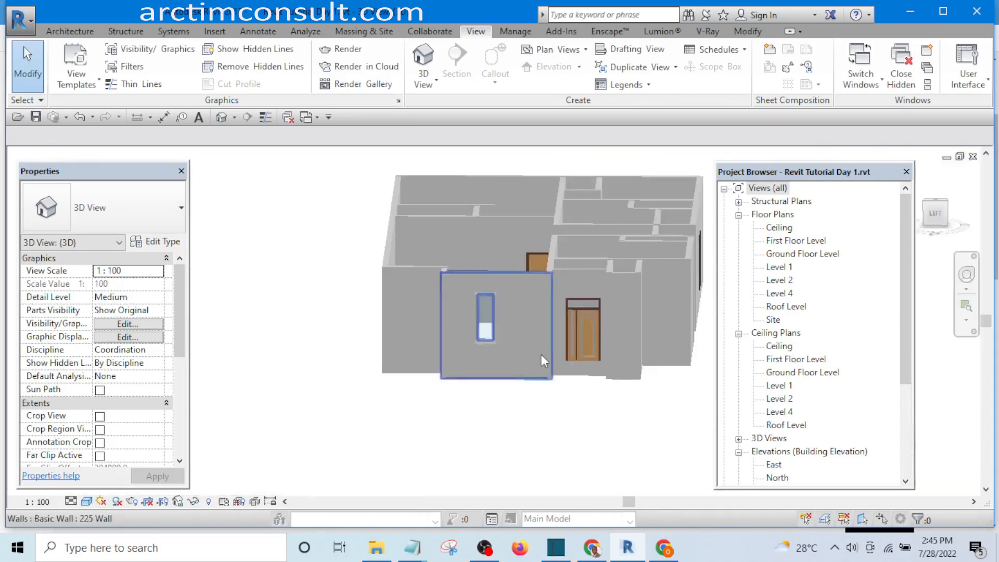
{"action": "scroll", "coordinate": [571, 356], "scroll_direction": "up", "scroll_amount": 2}
{"action": "scroll", "coordinate": [390, 357], "scroll_direction": "up", "scroll_amount": 4}
{"action": "middle_click_drag", "start_coordinate": [427, 375], "coordinate": [245, 392], "text": "shift"}
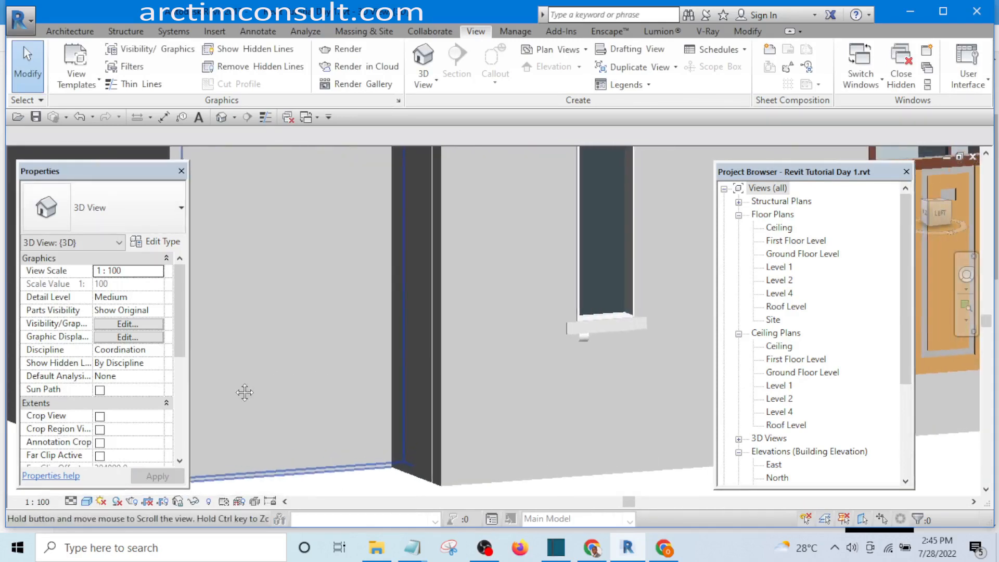
{"action": "scroll", "coordinate": [585, 325], "scroll_direction": "up", "scroll_amount": 2}
{"action": "scroll", "coordinate": [622, 355], "scroll_direction": "up", "scroll_amount": 4}
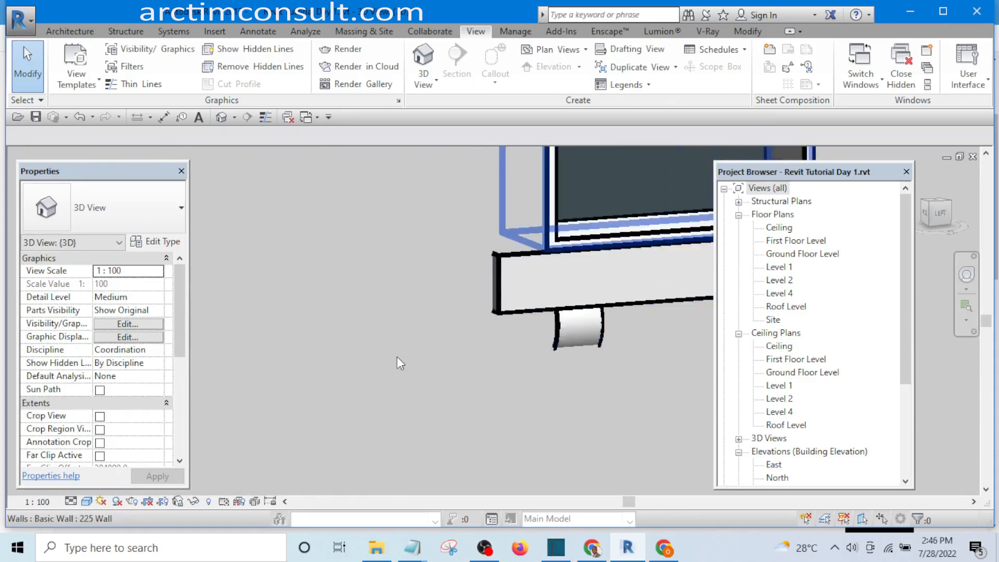
{"action": "scroll", "coordinate": [416, 369], "scroll_direction": "down", "scroll_amount": 3}
{"action": "scroll", "coordinate": [481, 380], "scroll_direction": "up", "scroll_amount": 2}
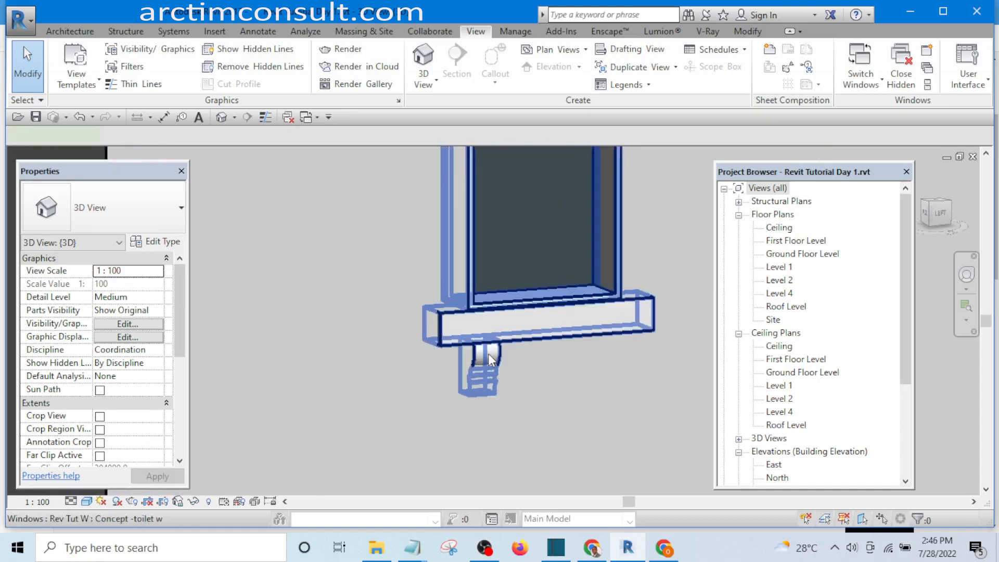
- Open the project's window family Rev Tut W for editing
{"action": "left_click", "coordinate": [489, 356]}
{"action": "left_click", "coordinate": [596, 78]}
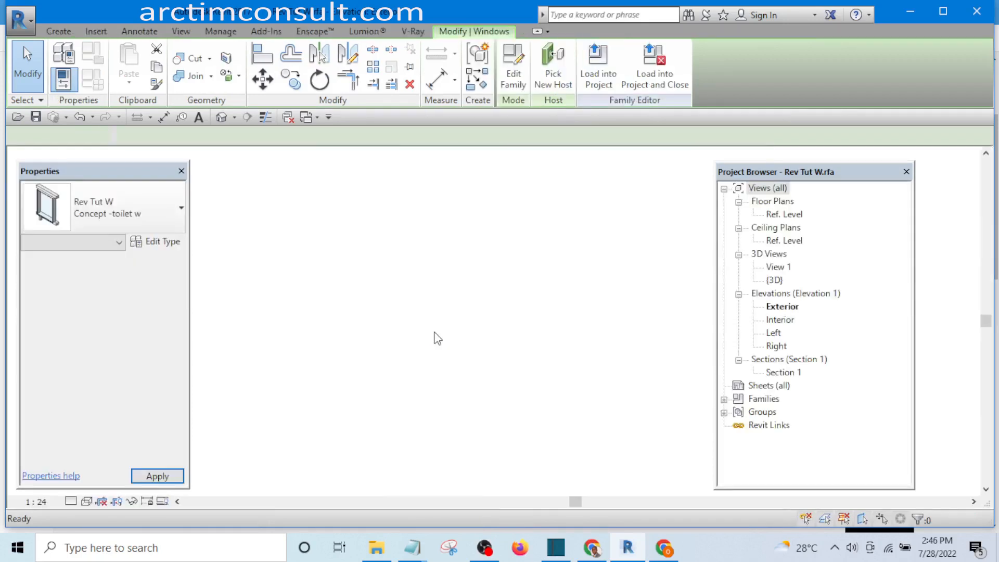
{"action": "scroll", "coordinate": [507, 346], "scroll_direction": "down", "scroll_amount": 2}
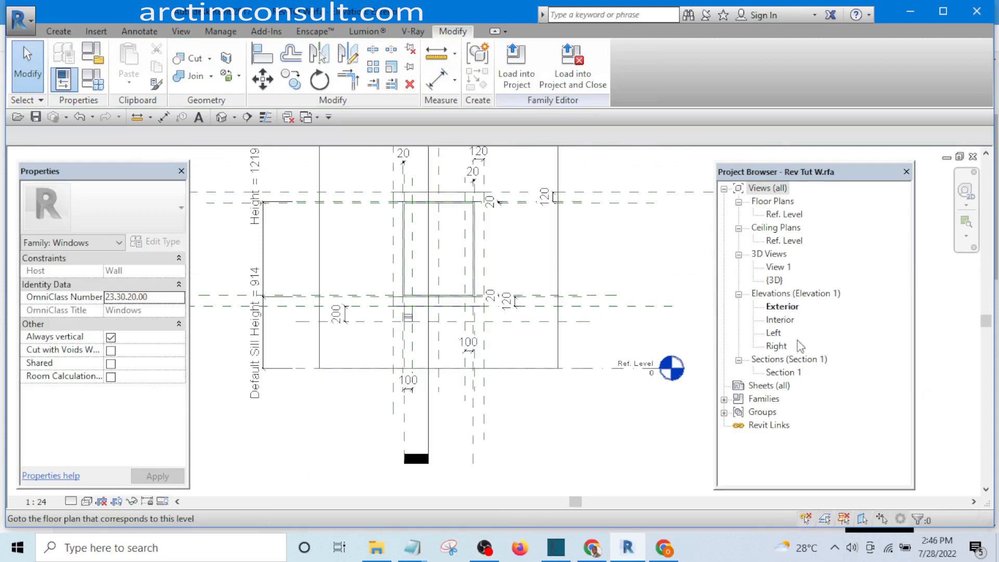
- Open the Section 1 view and edit the sketch of the bracket extrusion beneath the lower hood
{"action": "double_click", "coordinate": [775, 373]}
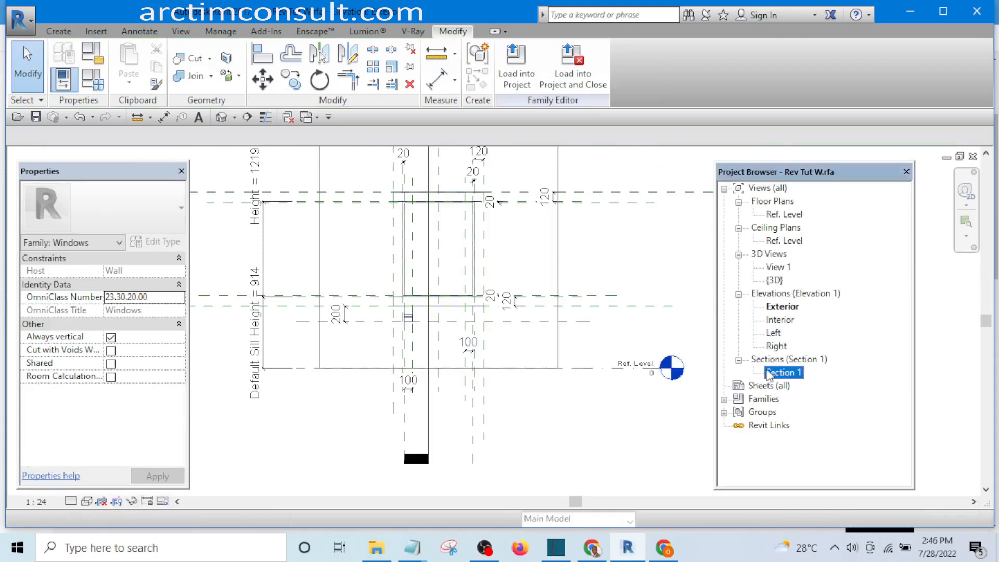
{"action": "middle_click_drag", "start_coordinate": [429, 347], "coordinate": [415, 312]}
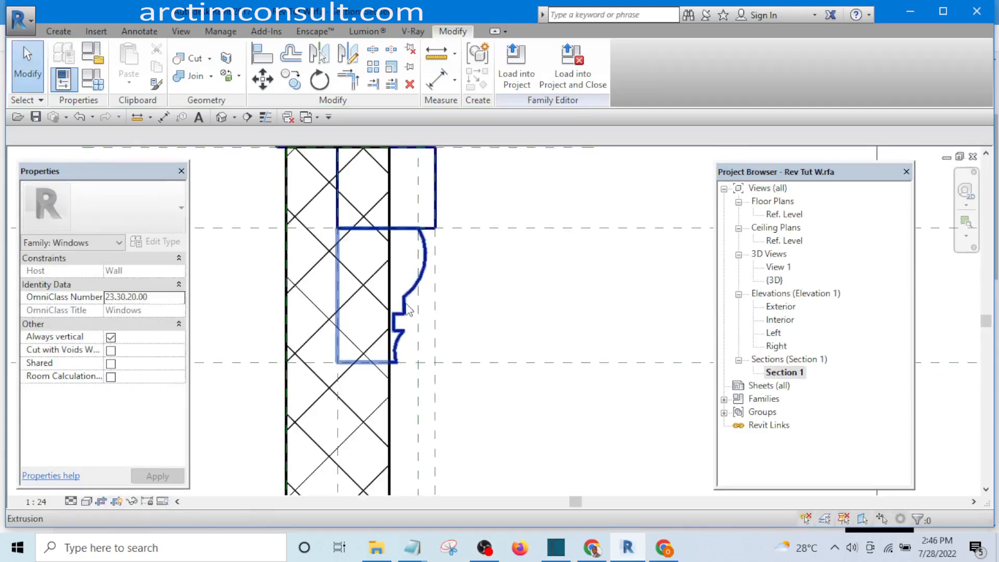
{"action": "scroll", "coordinate": [407, 305], "scroll_direction": "down", "scroll_amount": 4}
{"action": "scroll", "coordinate": [416, 284], "scroll_direction": "up", "scroll_amount": 3}
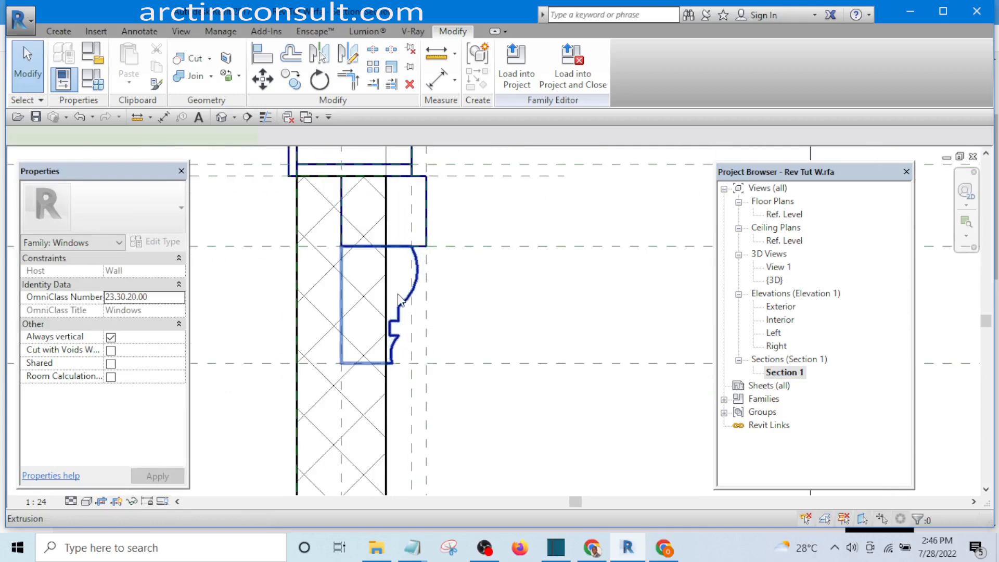
{"action": "left_click", "coordinate": [400, 300]}
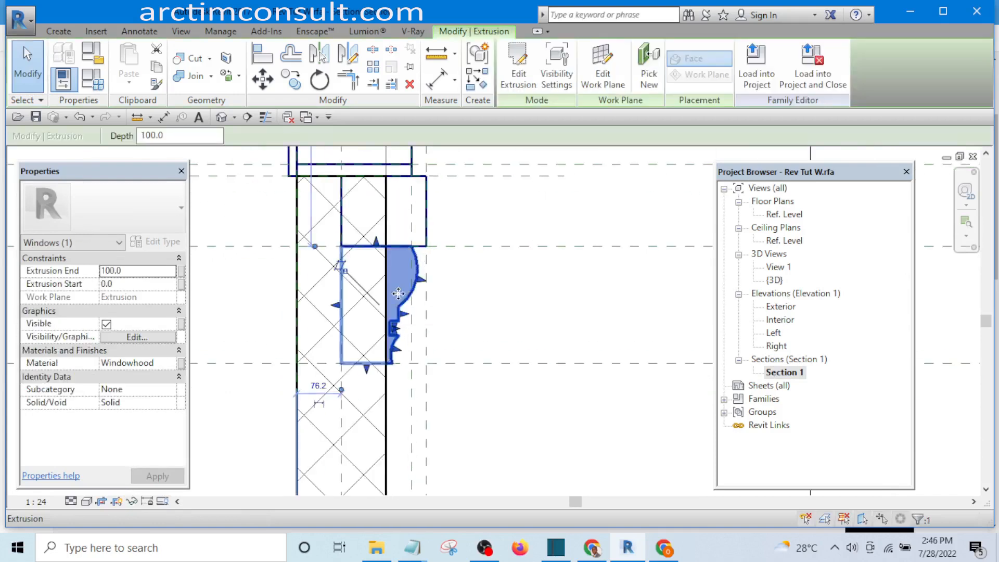
{"action": "left_click", "coordinate": [508, 72]}
- Move the bracket's curved and stepped front profile outward until it meets the lower hood's outer edge, and finish the sketch
{"action": "scroll", "coordinate": [405, 302], "scroll_direction": "up", "scroll_amount": 3}
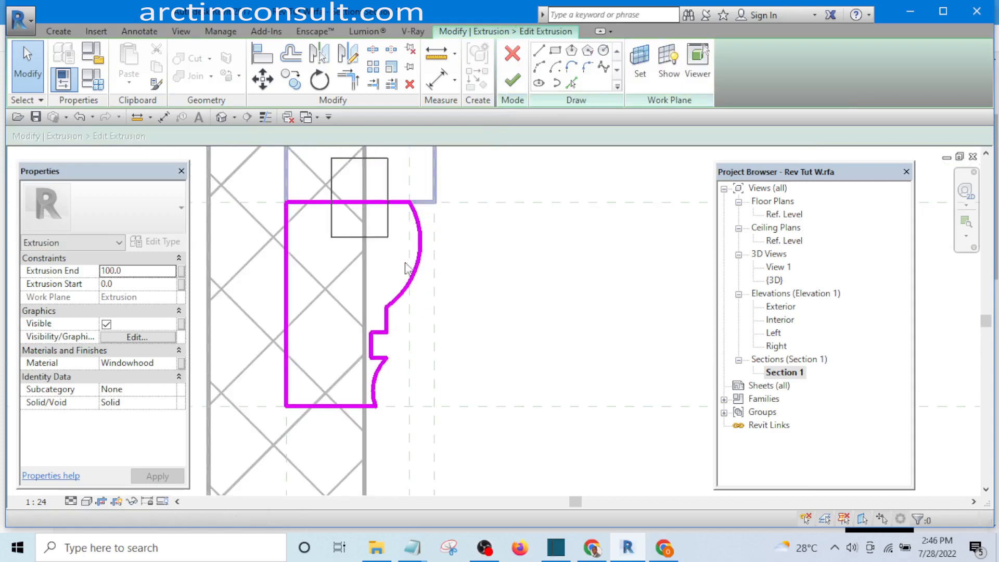
{"action": "mouse_move", "coordinate": [406, 268]}
{"action": "left_mouse_down"}
{"action": "mouse_move", "coordinate": [463, 475]}
{"action": "mouse_move", "coordinate": [480, 473]}
{"action": "left_mouse_up"}
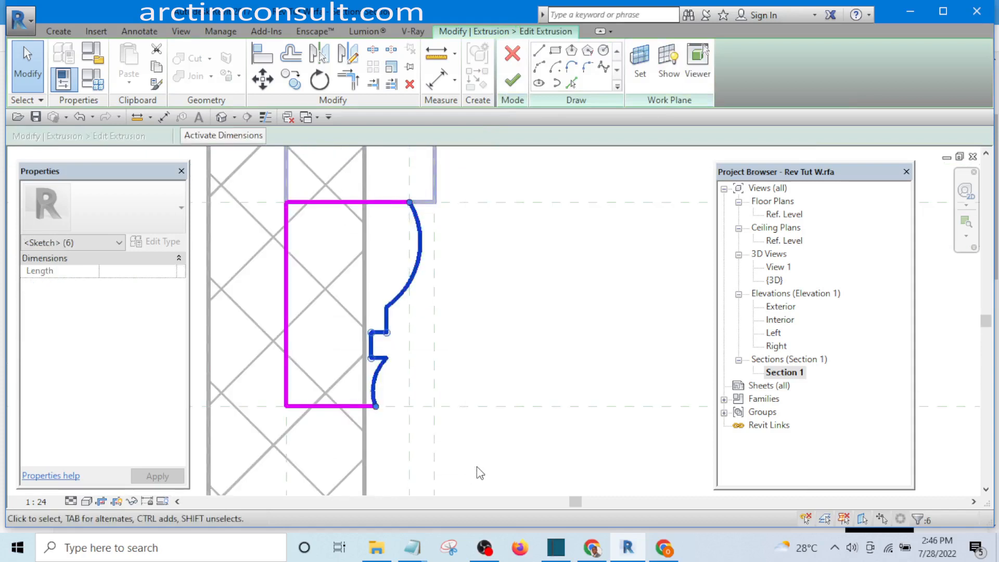
{"action": "key", "text": "Right"}
{"action": "key", "text": "Right"}
{"action": "key", "text": "Right"}
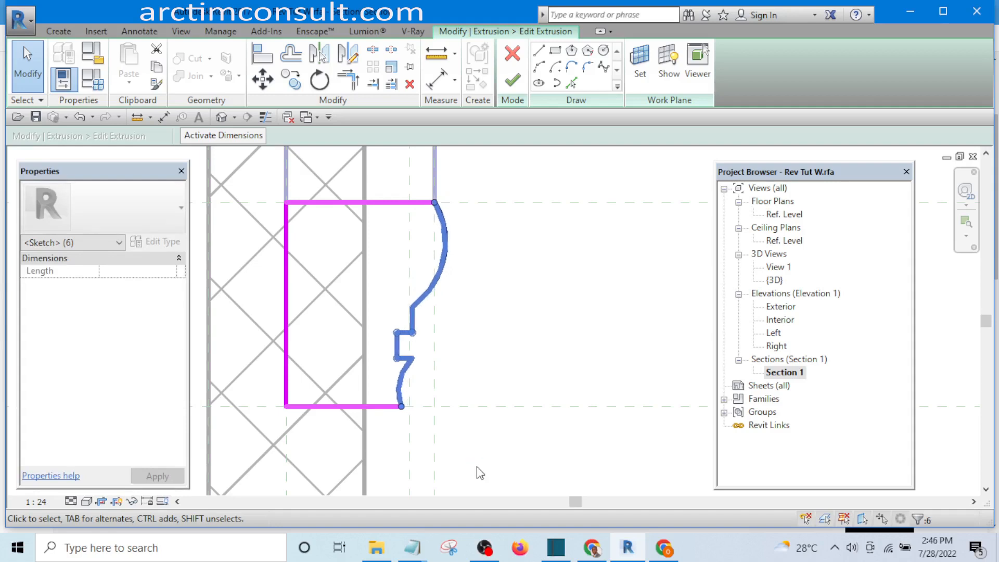
{"action": "left_click", "coordinate": [503, 256]}
{"action": "scroll", "coordinate": [500, 307], "scroll_direction": "down", "scroll_amount": 1}
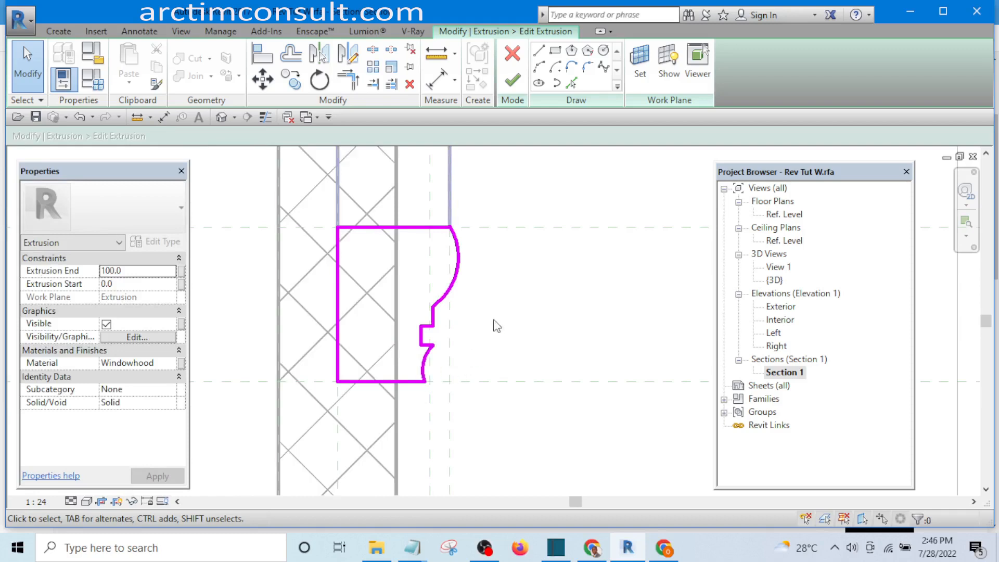
{"action": "left_click", "coordinate": [513, 81]}
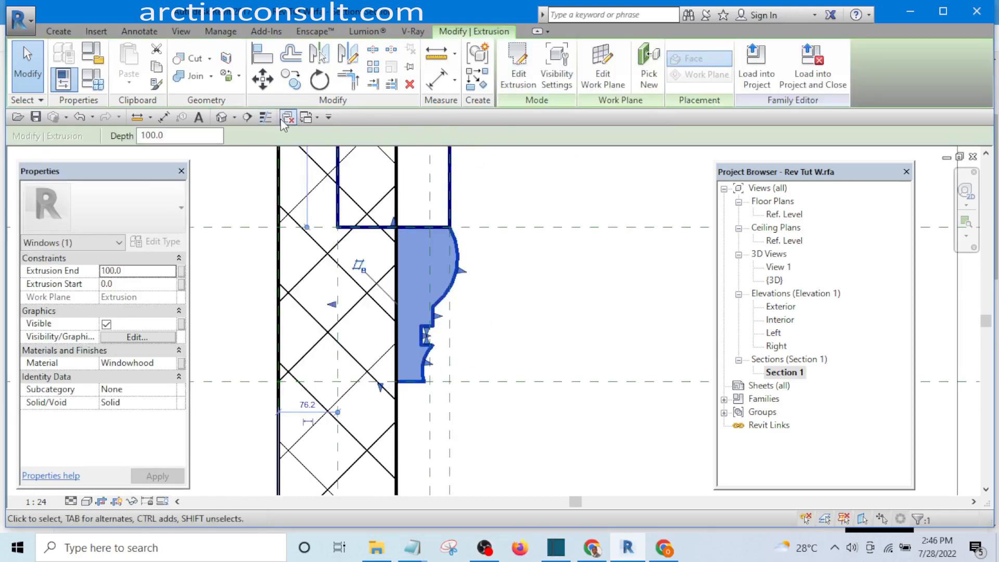
- Load the window family into Revit Tutorial Day 1.rvt, overwriting the existing version
{"action": "left_click", "coordinate": [756, 68]}
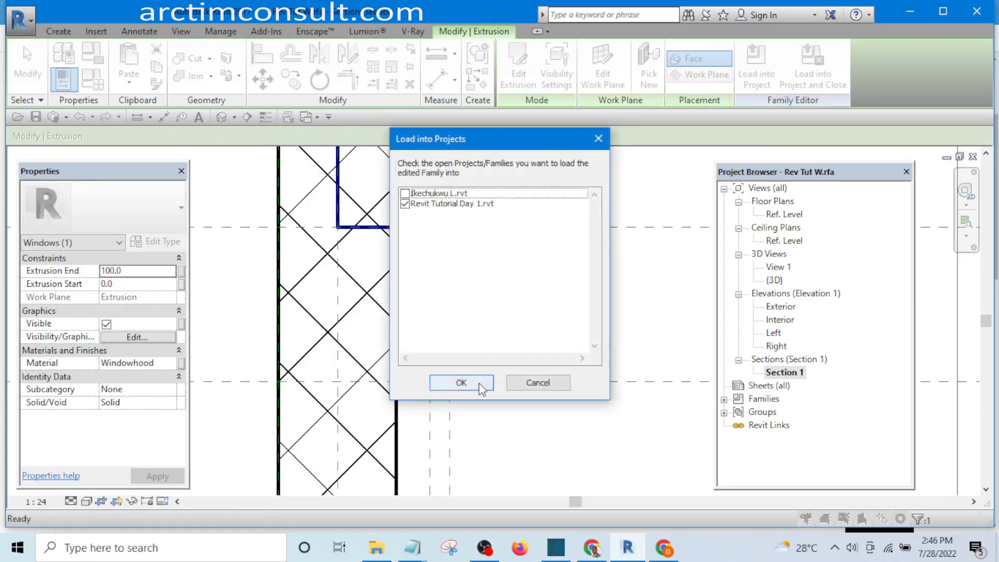
{"action": "left_click", "coordinate": [479, 384]}
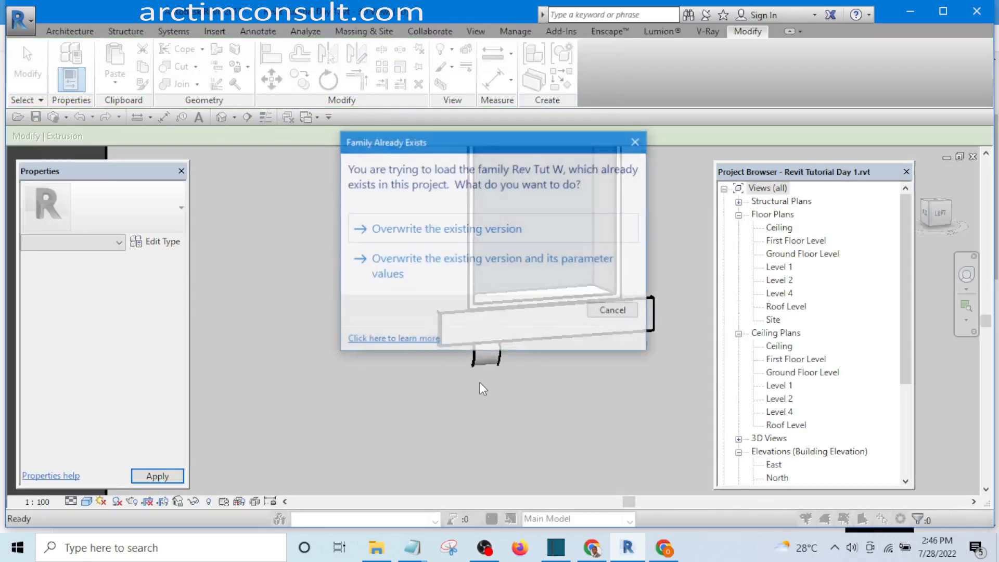
{"action": "left_click", "coordinate": [462, 231]}
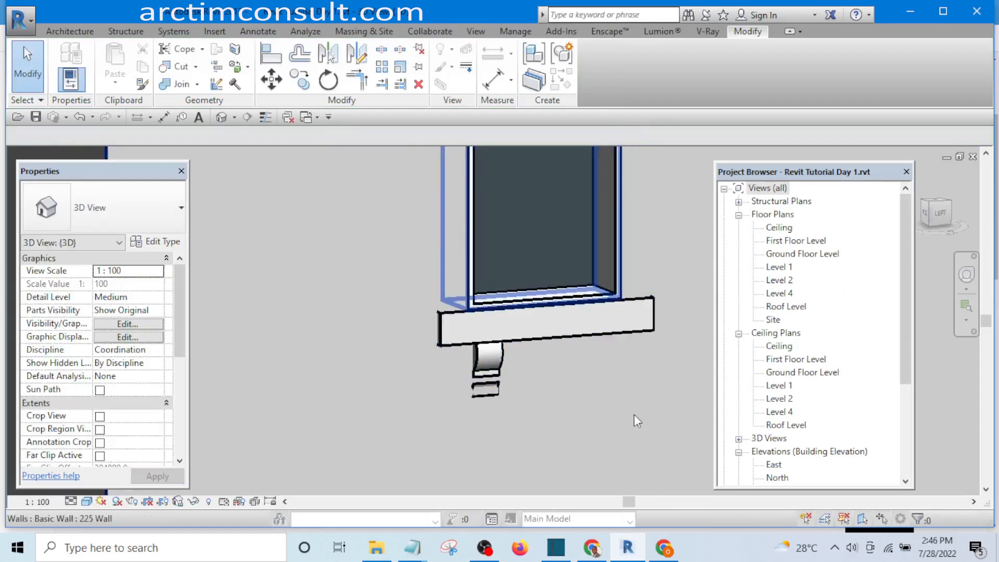
- Examine the reloaded window's bracket from several angles in the project's 3D view, checking how it projects from the wall
{"action": "middle_click_drag", "start_coordinate": [590, 465], "coordinate": [547, 480], "text": "shift"}
{"action": "scroll", "coordinate": [582, 370], "scroll_direction": "down", "scroll_amount": 6}
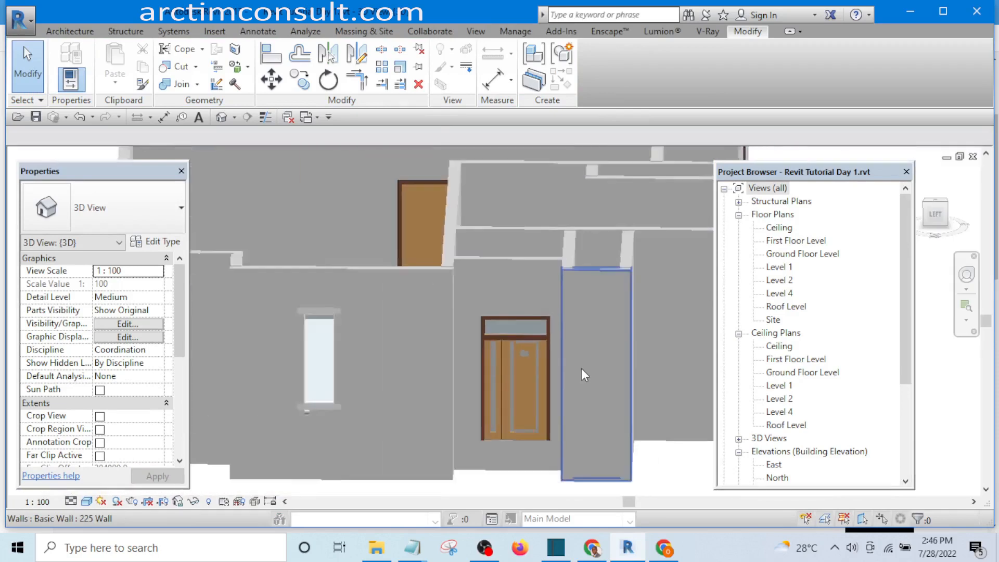
{"action": "middle_click_drag", "start_coordinate": [481, 394], "coordinate": [328, 402], "text": "shift"}
{"action": "scroll", "coordinate": [508, 412], "scroll_direction": "up", "scroll_amount": 8}
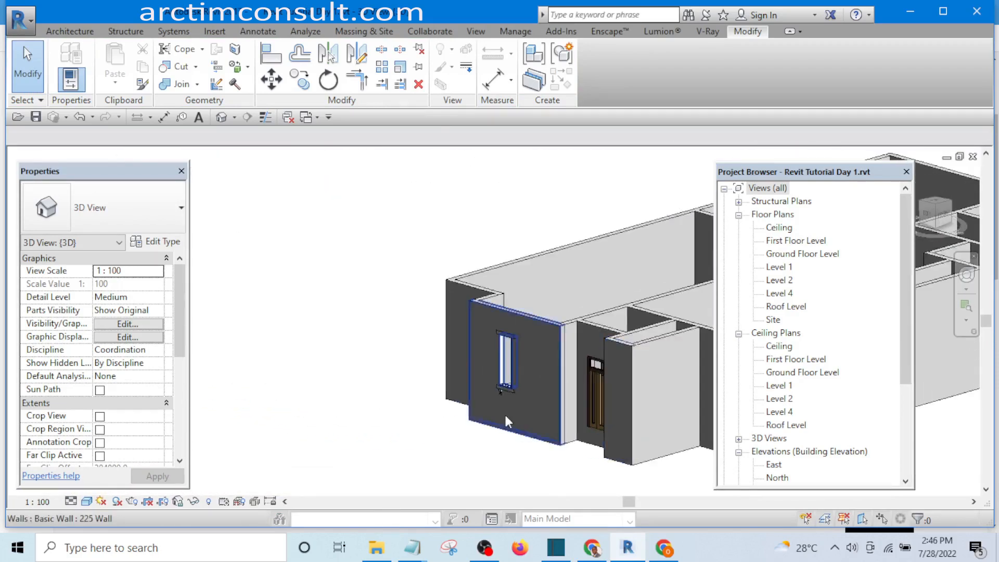
{"action": "middle_click_drag", "start_coordinate": [553, 414], "coordinate": [555, 359], "text": "shift"}
{"action": "scroll", "coordinate": [550, 357], "scroll_direction": "down", "scroll_amount": 2}
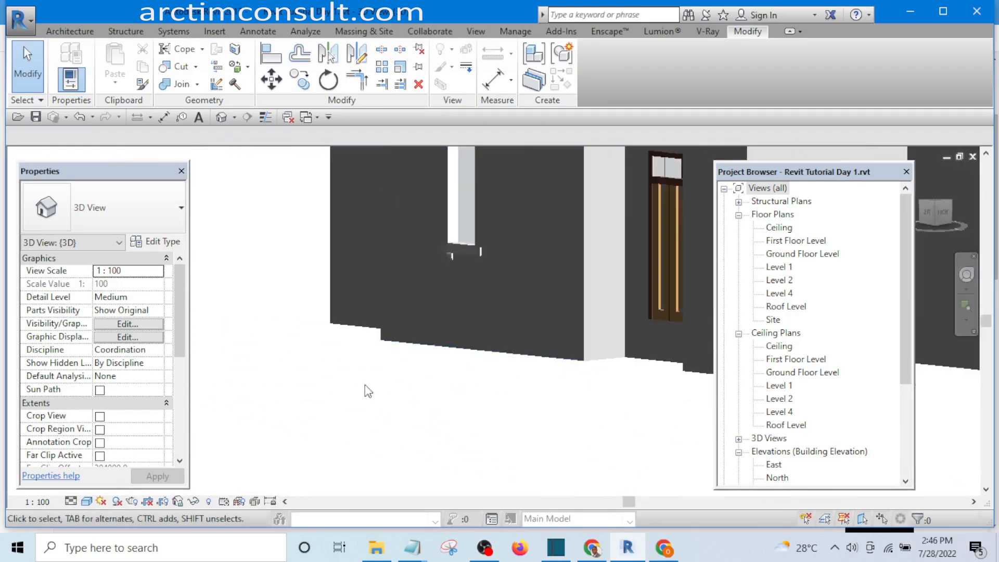
{"action": "scroll", "coordinate": [317, 393], "scroll_direction": "down", "scroll_amount": 4}
{"action": "middle_click_drag", "start_coordinate": [313, 395], "coordinate": [497, 392], "text": "shift"}
{"action": "scroll", "coordinate": [448, 386], "scroll_direction": "up", "scroll_amount": 5}
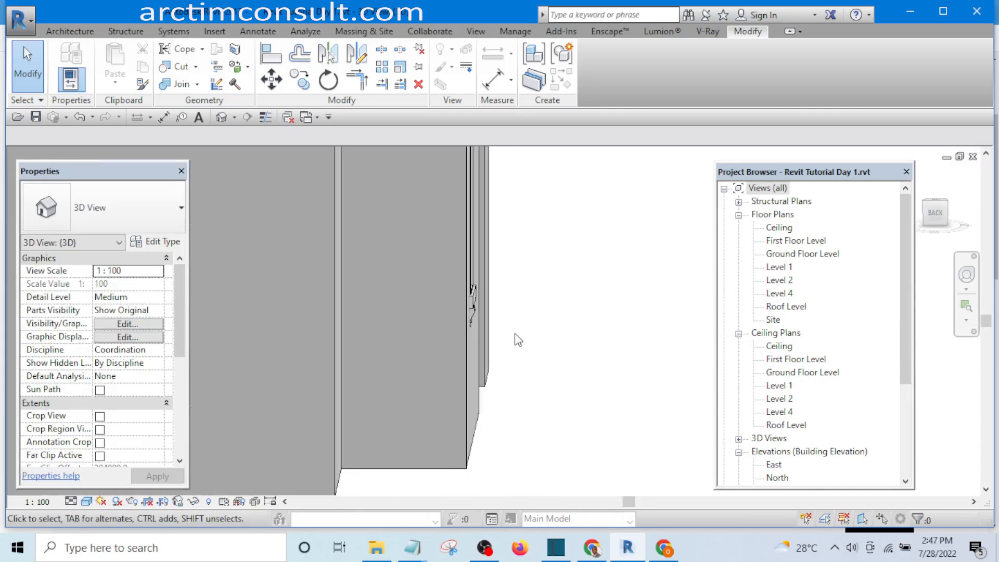
{"action": "middle_click_drag", "start_coordinate": [536, 352], "coordinate": [495, 364], "text": "shift"}
{"action": "scroll", "coordinate": [396, 345], "scroll_direction": "up", "scroll_amount": 6}
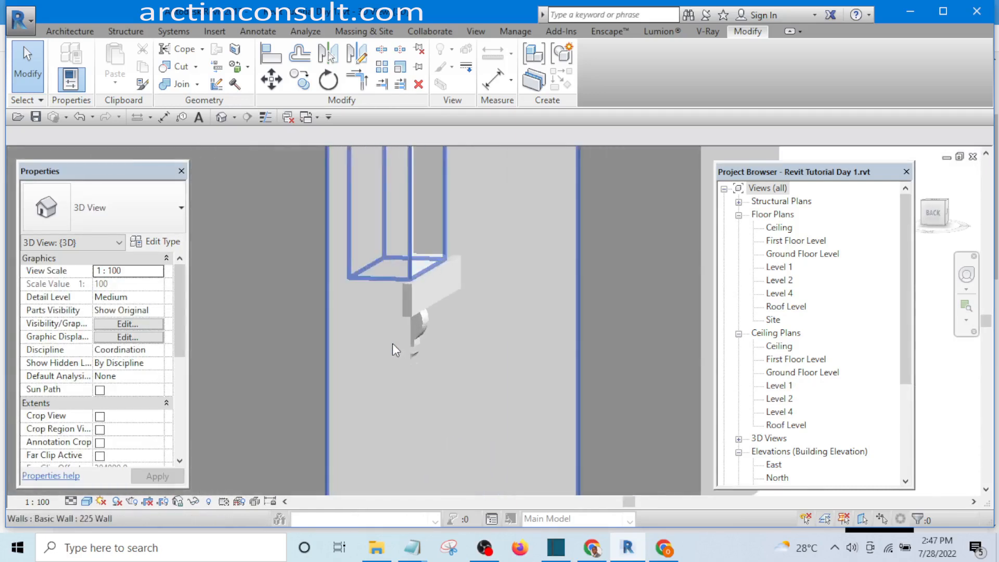
{"action": "scroll", "coordinate": [420, 373], "scroll_direction": "up", "scroll_amount": 3}
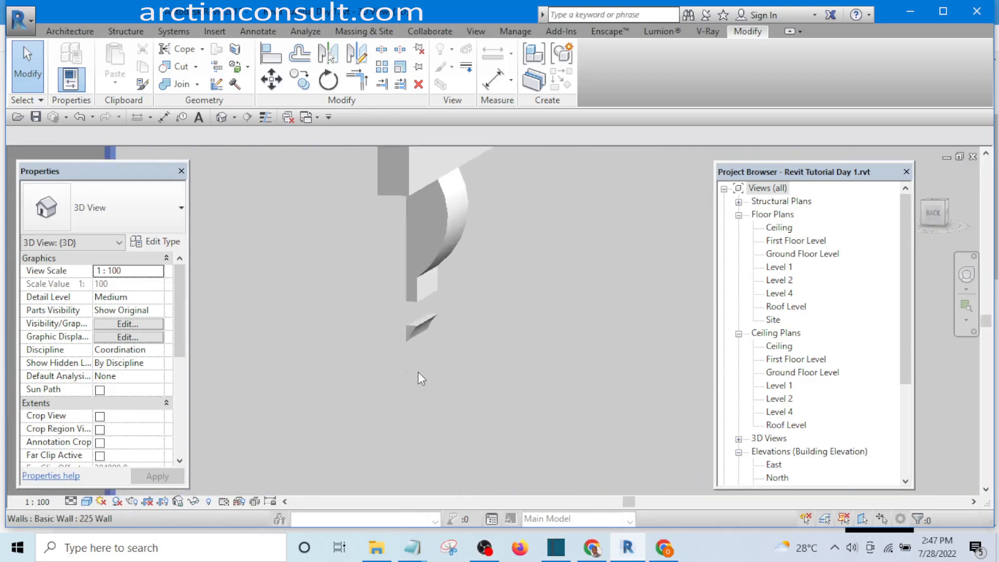
{"action": "scroll", "coordinate": [468, 372], "scroll_direction": "down", "scroll_amount": 5}
{"action": "scroll", "coordinate": [468, 371], "scroll_direction": "down", "scroll_amount": 5}
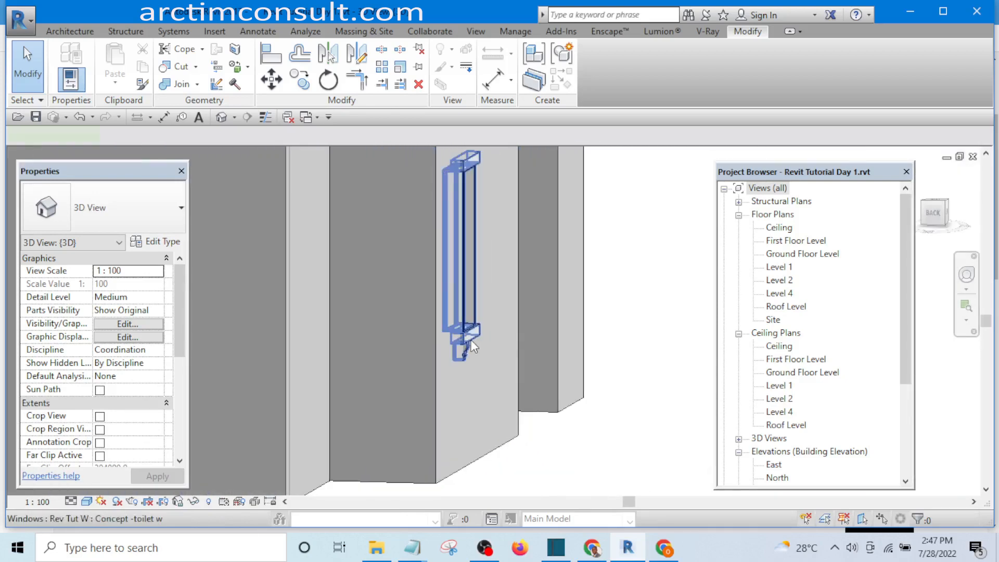
- Open the placed window's family for editing and show its Left elevation around the bracket and the vertical reference planes
{"action": "left_click", "coordinate": [470, 340]}
{"action": "left_click", "coordinate": [596, 78]}
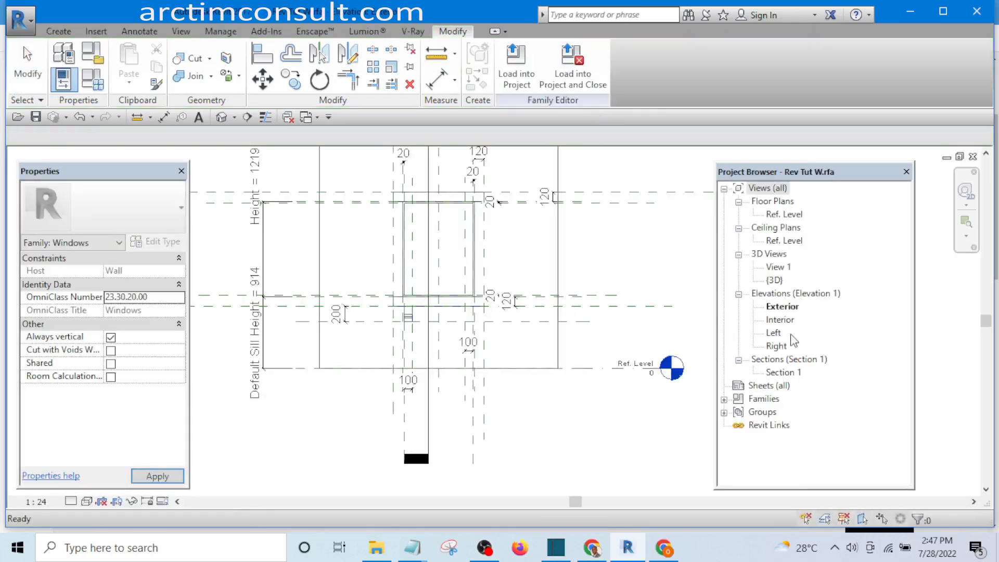
{"action": "double_click", "coordinate": [774, 333]}
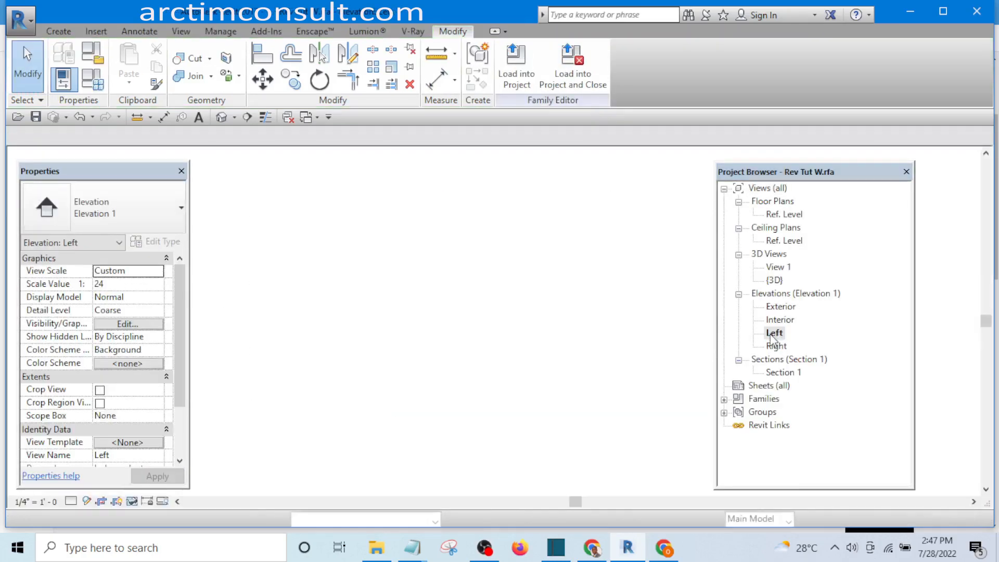
{"action": "scroll", "coordinate": [494, 387], "scroll_direction": "up", "scroll_amount": 4}
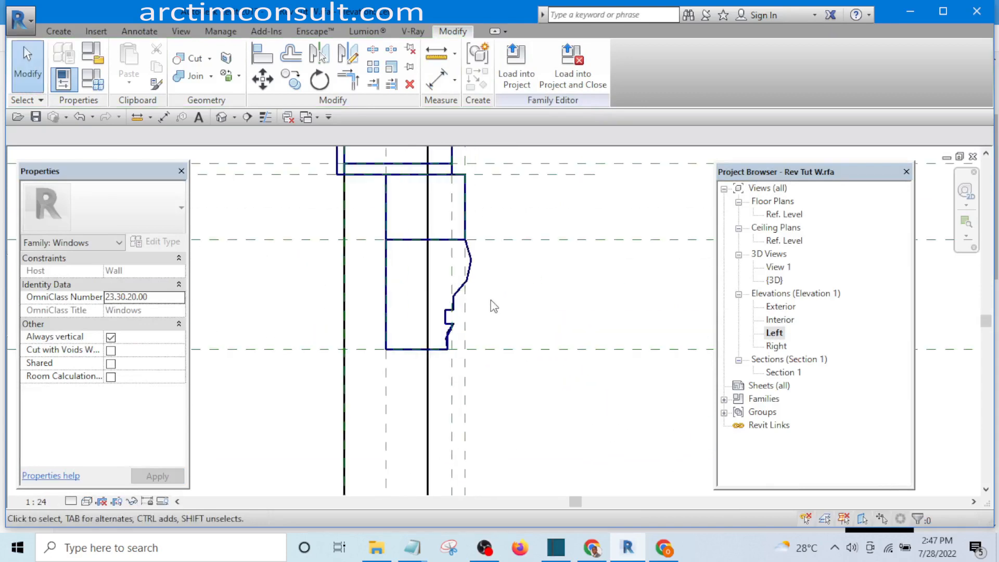
{"action": "scroll", "coordinate": [493, 305], "scroll_direction": "down", "scroll_amount": 2}
{"action": "scroll", "coordinate": [483, 416], "scroll_direction": "up", "scroll_amount": 3}
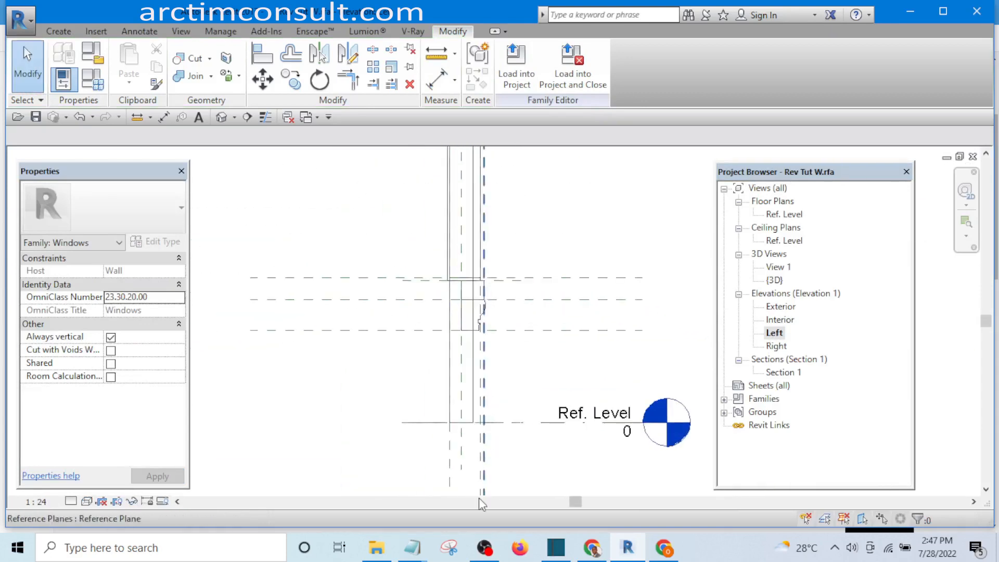
{"action": "scroll", "coordinate": [476, 443], "scroll_direction": "up", "scroll_amount": 1}
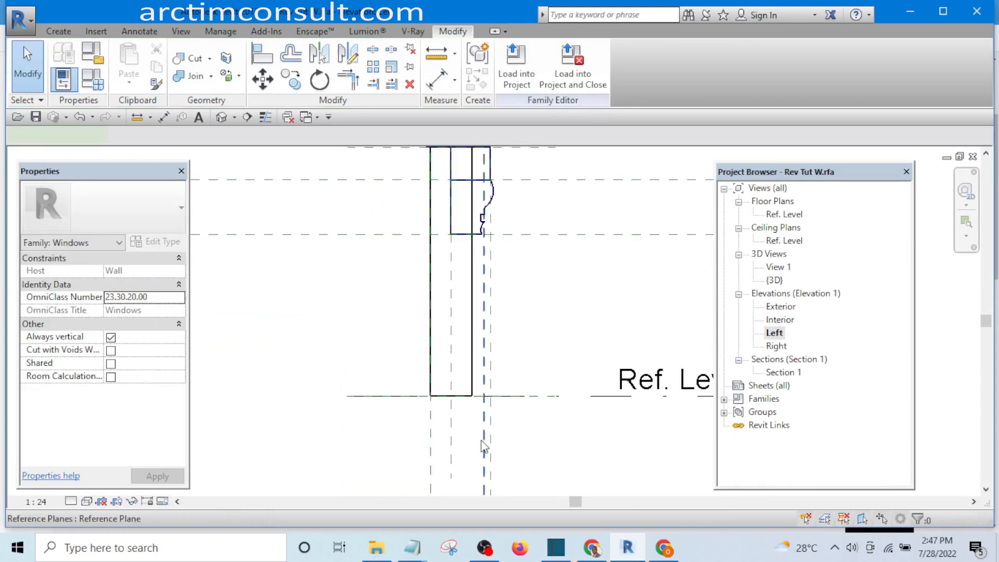
- Unlock the 25 mm dimension between the two outer vertical reference planes above the upper hood
{"action": "left_click", "coordinate": [484, 446]}
{"action": "scroll", "coordinate": [476, 411], "scroll_direction": "down", "scroll_amount": 3}
{"action": "scroll", "coordinate": [495, 203], "scroll_direction": "up", "scroll_amount": 3}
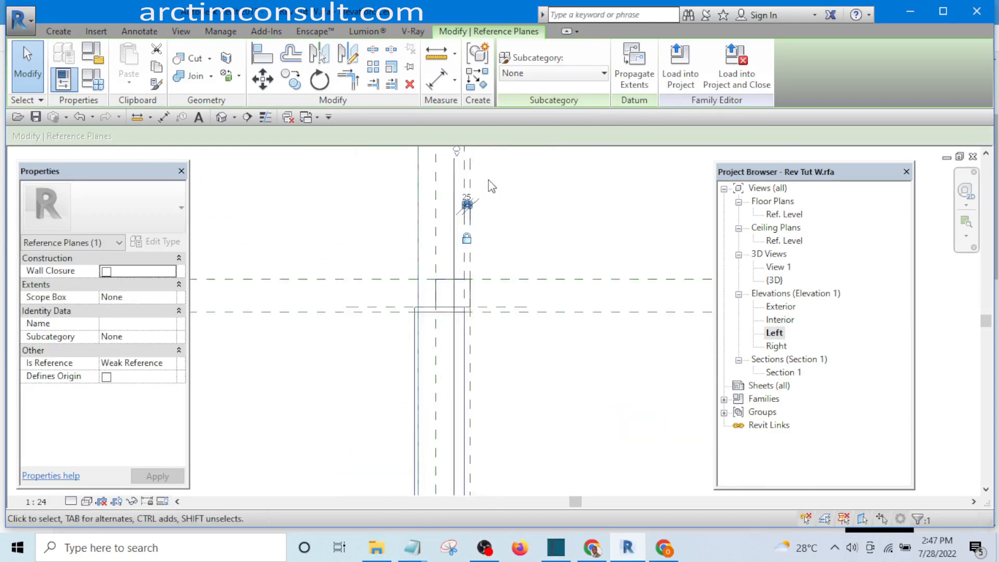
{"action": "scroll", "coordinate": [484, 208], "scroll_direction": "up", "scroll_amount": 3}
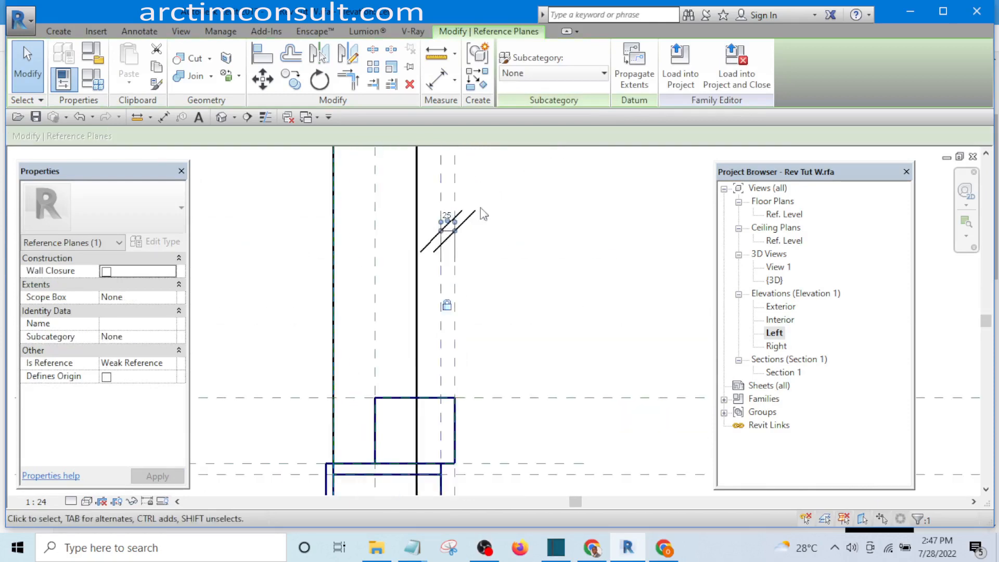
{"action": "left_click", "coordinate": [488, 297]}
{"action": "scroll", "coordinate": [478, 260], "scroll_direction": "up", "scroll_amount": 4}
{"action": "left_click", "coordinate": [469, 261]}
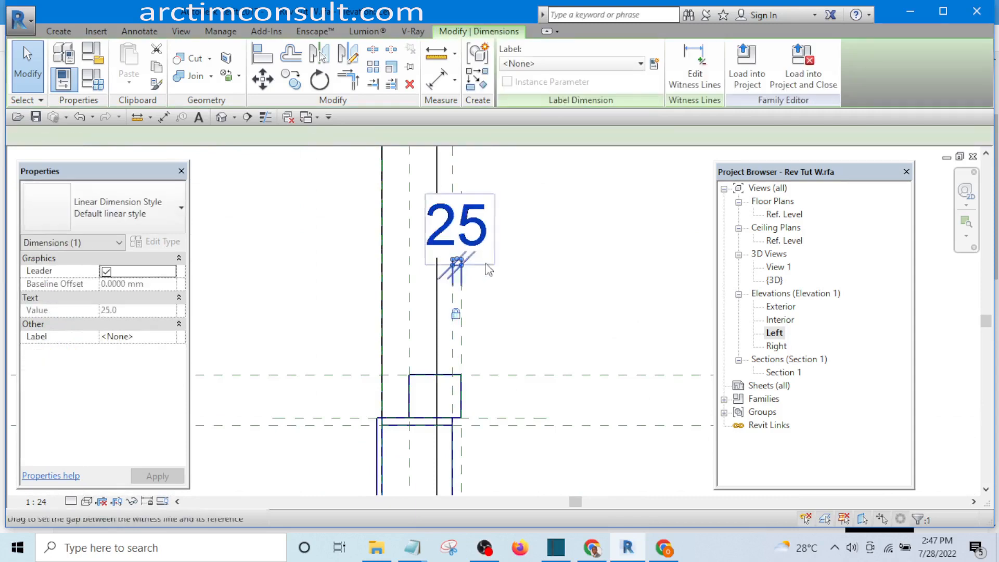
{"action": "scroll", "coordinate": [538, 259], "scroll_direction": "down", "scroll_amount": 5}
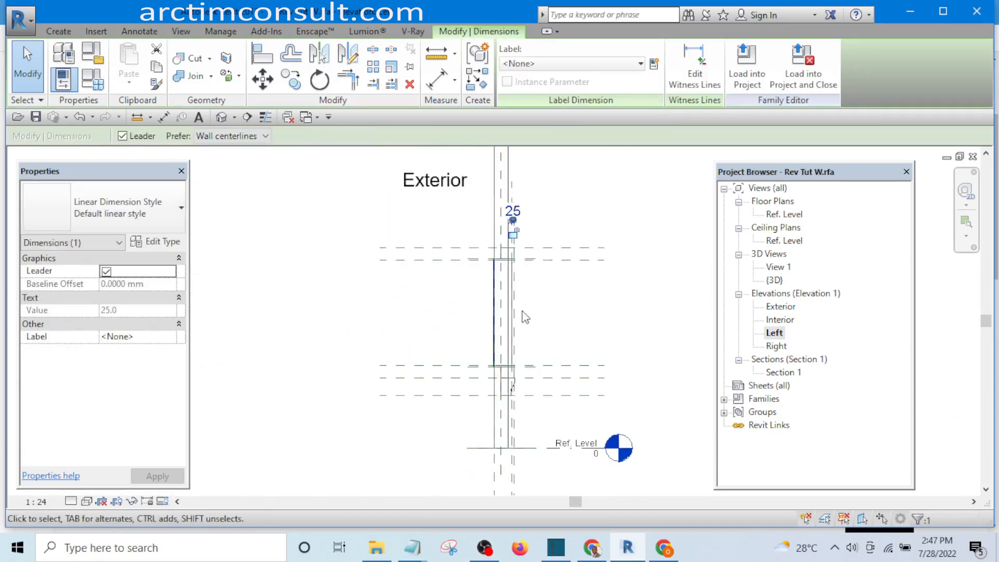
{"action": "scroll", "coordinate": [520, 333], "scroll_direction": "up", "scroll_amount": 4}
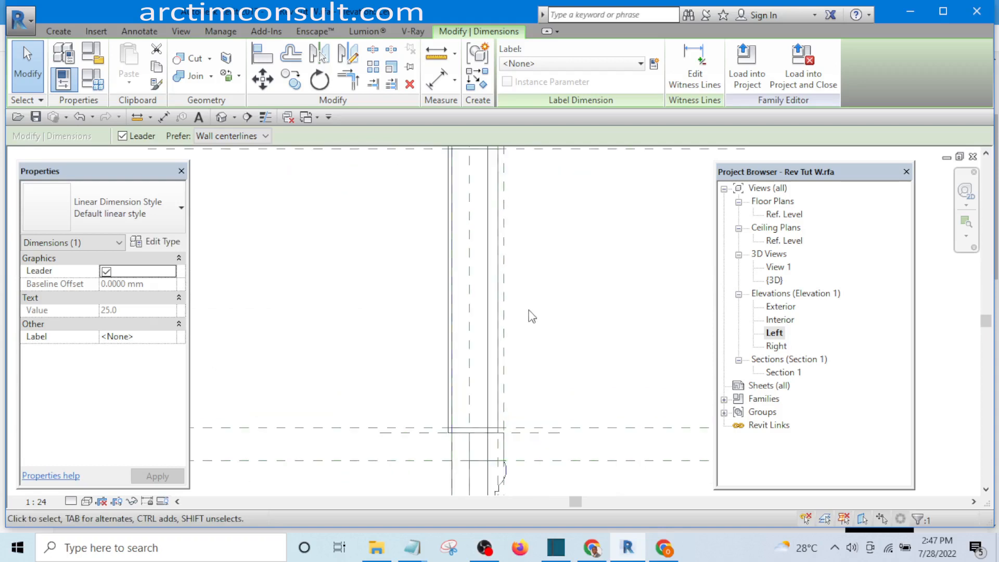
{"action": "middle_click_drag", "start_coordinate": [537, 328], "coordinate": [526, 394]}
{"action": "scroll", "coordinate": [523, 387], "scroll_direction": "down", "scroll_amount": 3}
{"action": "scroll", "coordinate": [531, 201], "scroll_direction": "up", "scroll_amount": 4}
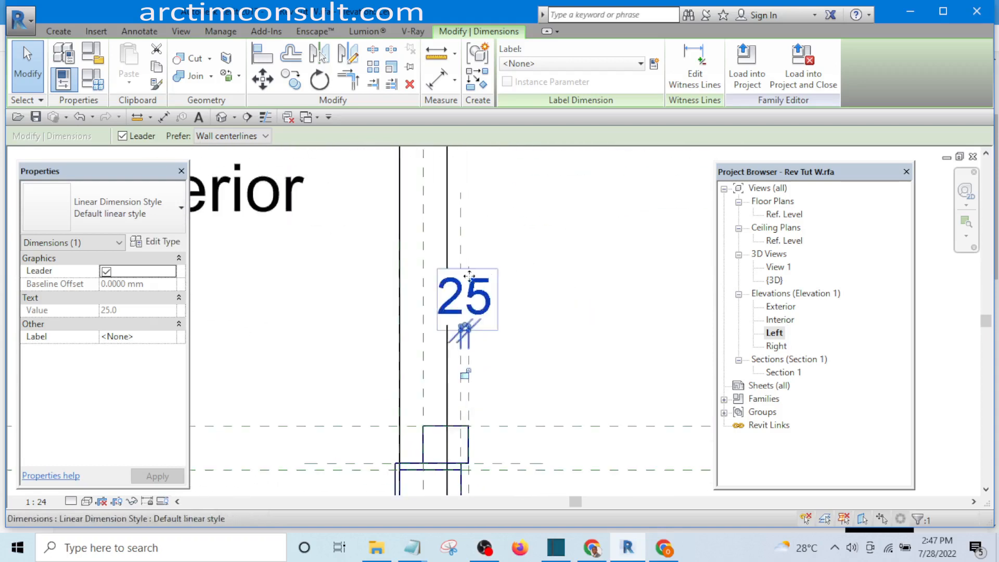
- Try a 50 mm spacing between the two outer vertical reference planes, and undo that change
{"action": "scroll", "coordinate": [470, 276], "scroll_direction": "up", "scroll_amount": 1}
{"action": "left_click", "coordinate": [465, 242]}
{"action": "scroll", "coordinate": [470, 359], "scroll_direction": "up", "scroll_amount": 1}
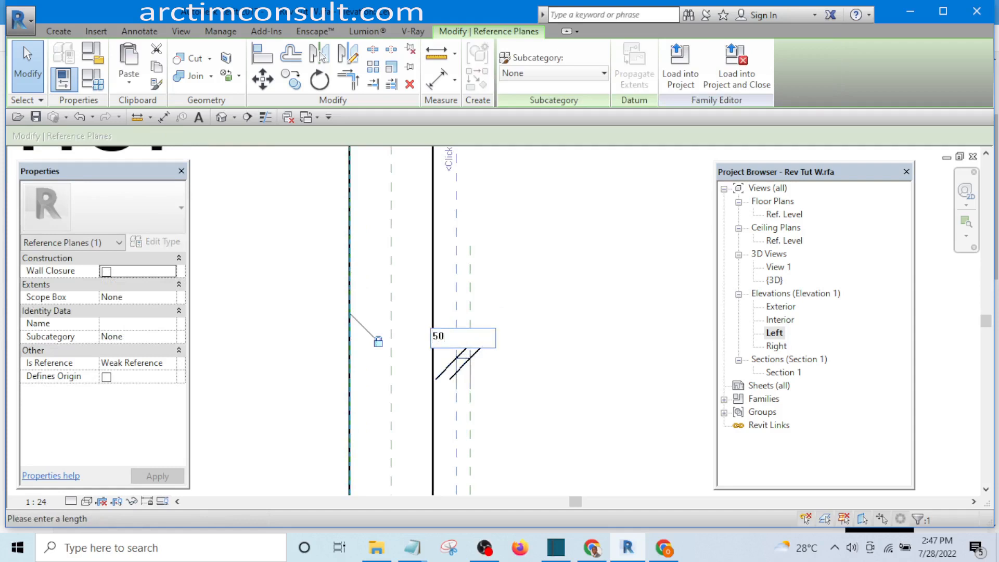
{"action": "key", "text": "Return"}
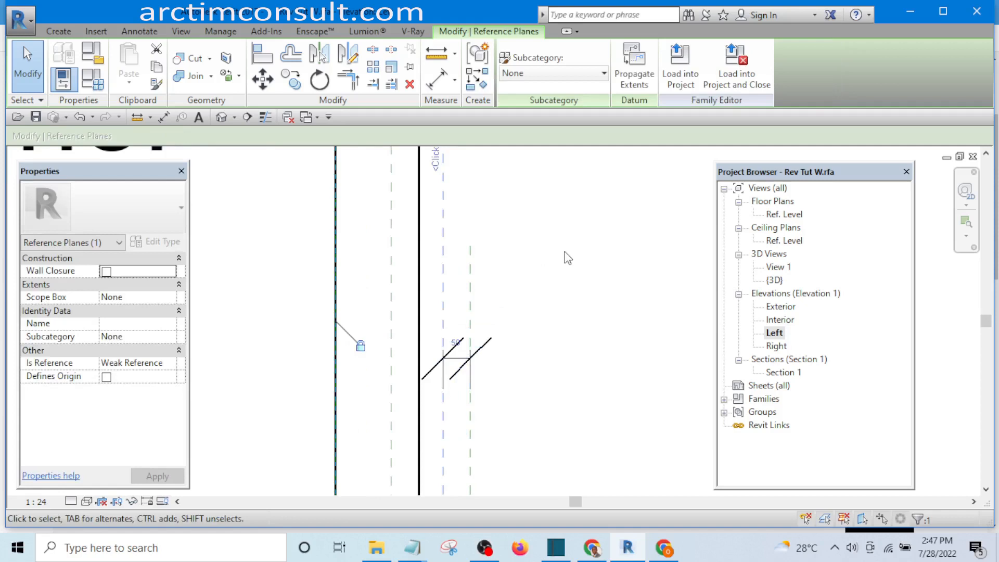
{"action": "key", "text": "ctrl+z"}
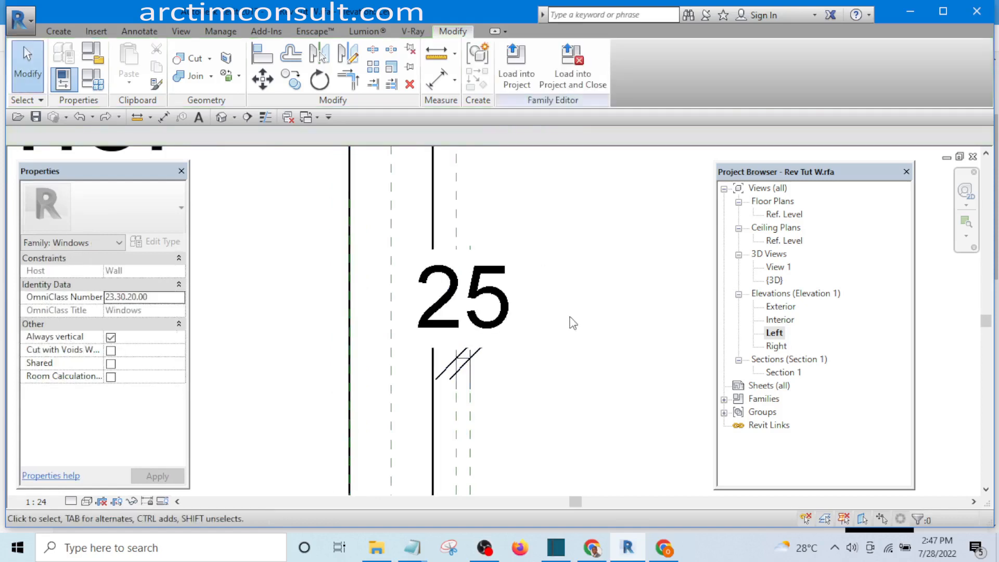
- Delete the 25 mm dimension between the two outer vertical reference planes
{"action": "scroll", "coordinate": [501, 245], "scroll_direction": "down", "scroll_amount": 2}
{"action": "scroll", "coordinate": [495, 346], "scroll_direction": "up", "scroll_amount": 3}
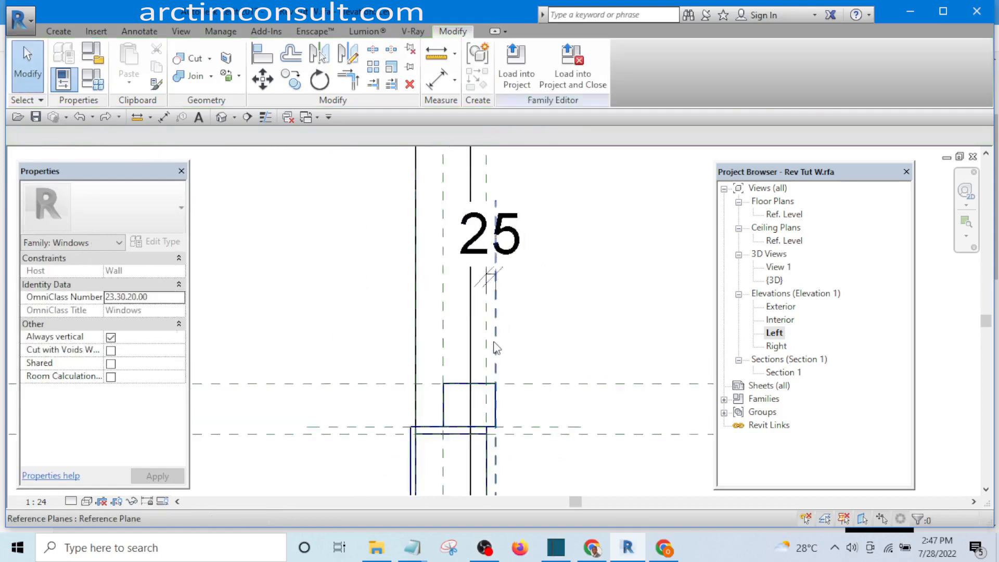
{"action": "left_click", "coordinate": [513, 230]}
{"action": "key", "text": "Delete"}
{"action": "scroll", "coordinate": [494, 286], "scroll_direction": "down", "scroll_amount": 2}
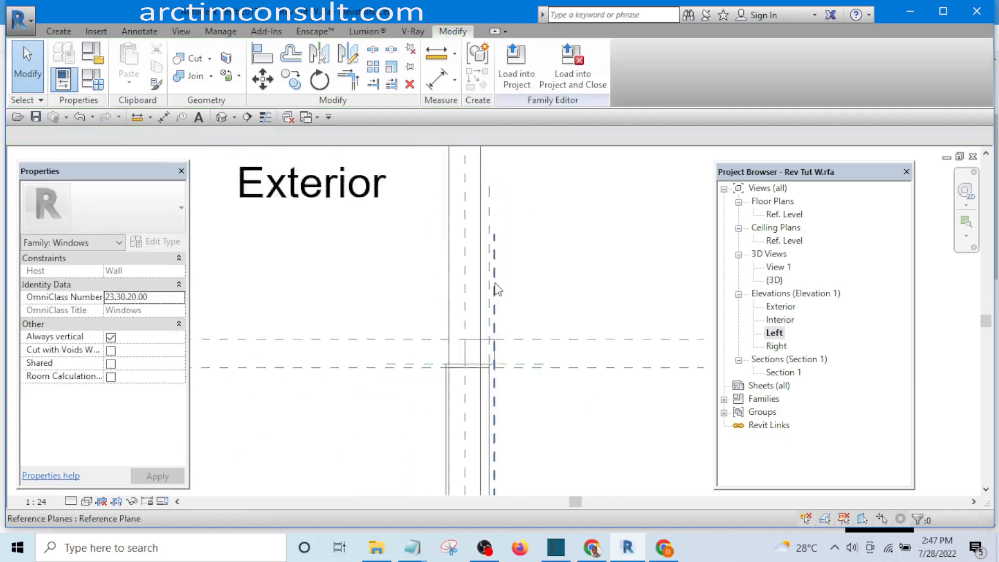
- Move the outermost vertical reference plane outward, then back to about 240 mm from the hood's inner reference plane
{"action": "scroll", "coordinate": [504, 294], "scroll_direction": "up", "scroll_amount": 3}
{"action": "left_click_drag", "start_coordinate": [490, 302], "coordinate": [549, 298]}
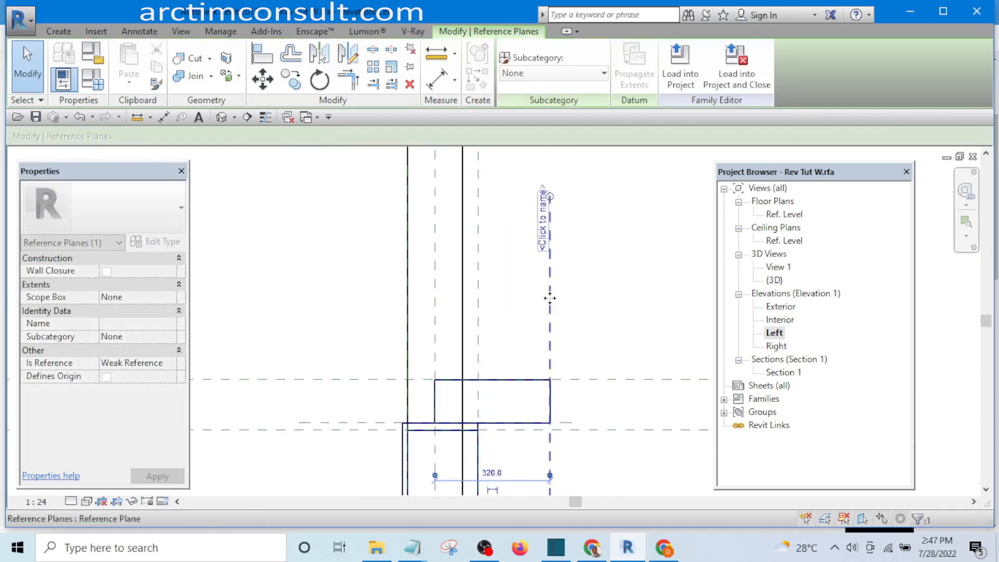
{"action": "left_click", "coordinate": [598, 316]}
{"action": "scroll", "coordinate": [471, 312], "scroll_direction": "down", "scroll_amount": 3}
{"action": "scroll", "coordinate": [557, 315], "scroll_direction": "up", "scroll_amount": 2}
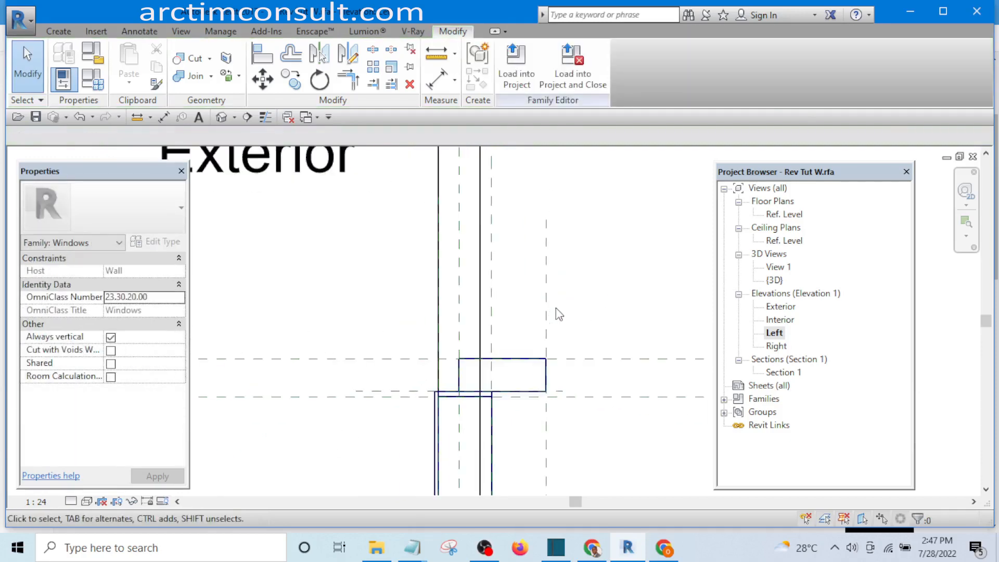
{"action": "left_click", "coordinate": [545, 312]}
{"action": "left_click_drag", "start_coordinate": [545, 307], "coordinate": [521, 307]}
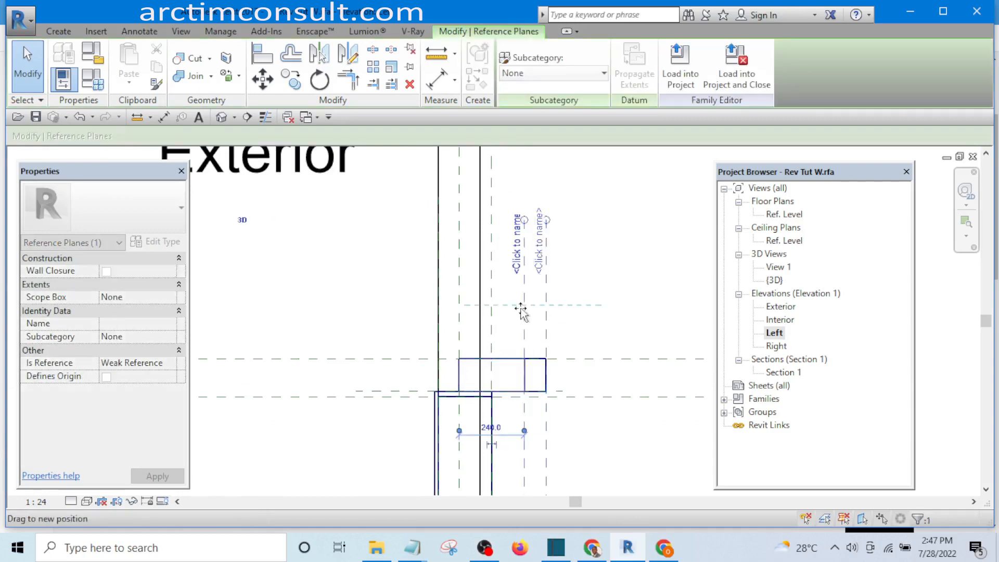
{"action": "left_click", "coordinate": [605, 291]}
{"action": "scroll", "coordinate": [508, 382], "scroll_direction": "down", "scroll_amount": 4}
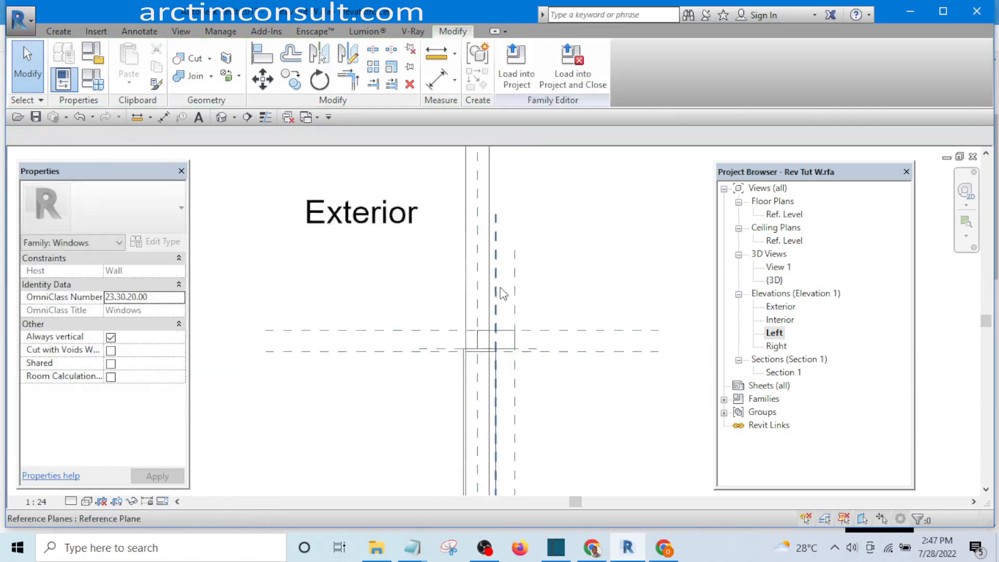
- Examine how the upper and lower hoods and the bracket line up with the moved outer reference plane
{"action": "scroll", "coordinate": [513, 445], "scroll_direction": "up", "scroll_amount": 2}
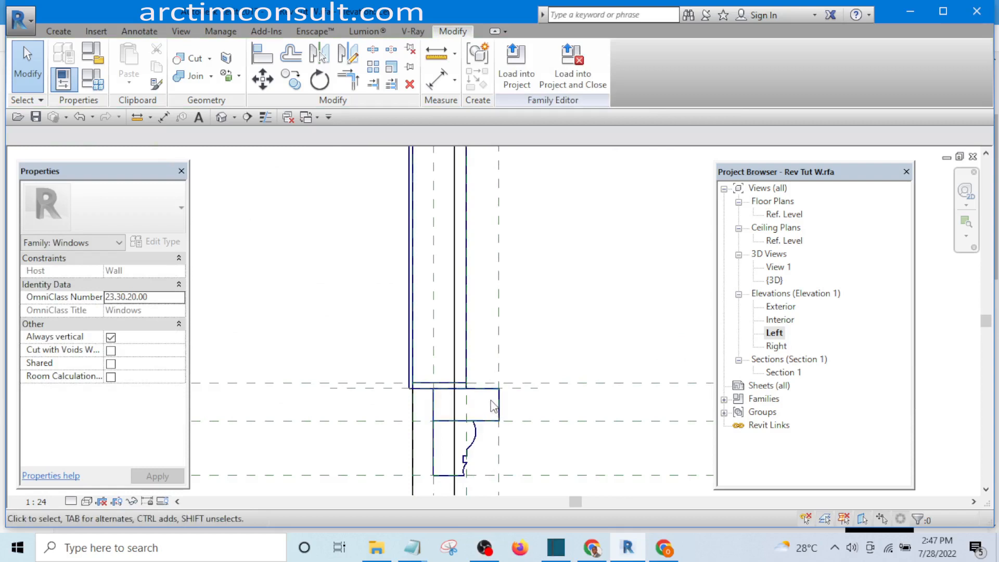
{"action": "scroll", "coordinate": [491, 417], "scroll_direction": "down", "scroll_amount": 5}
{"action": "scroll", "coordinate": [489, 297], "scroll_direction": "up", "scroll_amount": 5}
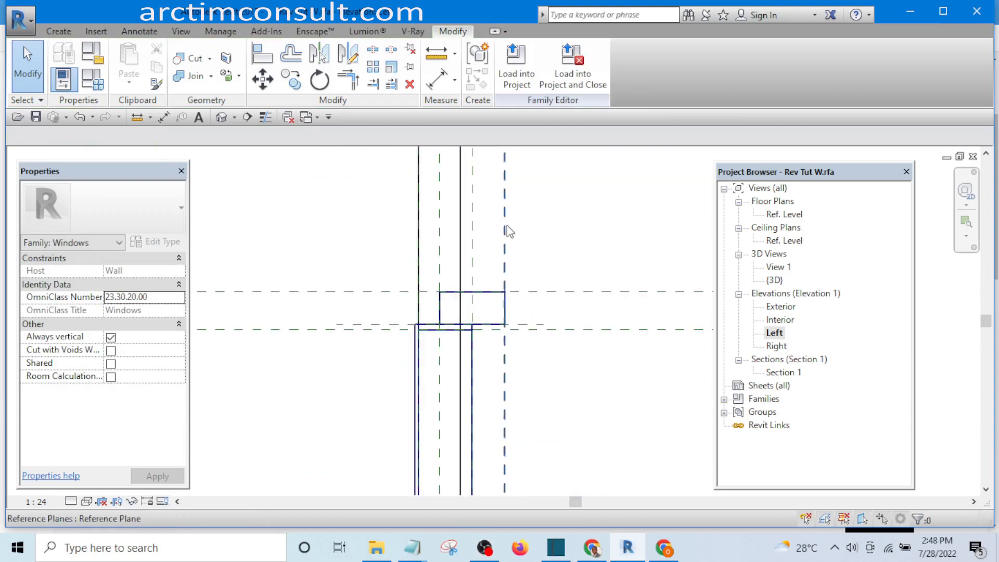
{"action": "scroll", "coordinate": [503, 208], "scroll_direction": "down", "scroll_amount": 5}
{"action": "scroll", "coordinate": [487, 453], "scroll_direction": "up", "scroll_amount": 5}
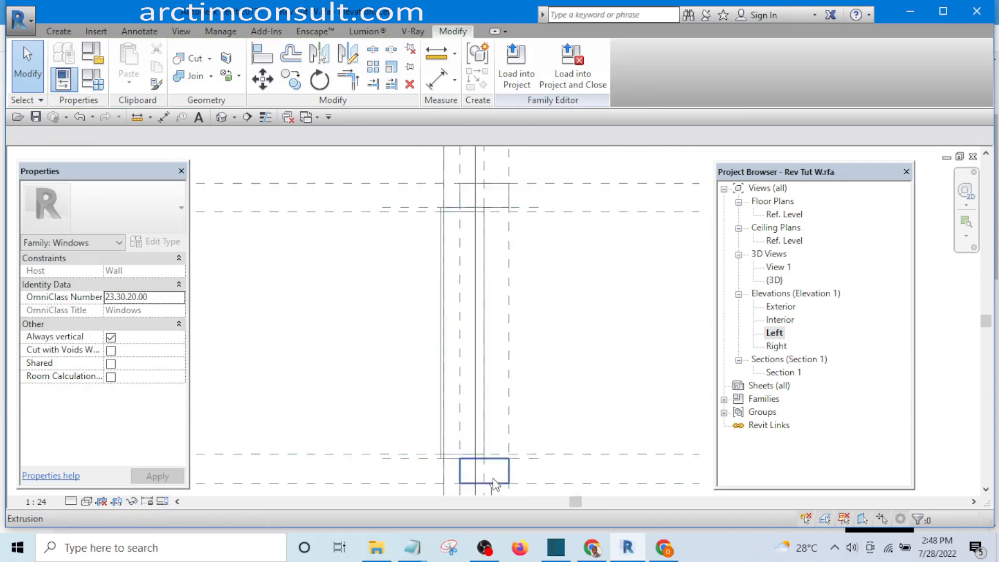
{"action": "middle_click_drag", "start_coordinate": [569, 319], "coordinate": [560, 493]}
{"action": "scroll", "coordinate": [552, 485], "scroll_direction": "down", "scroll_amount": 3}
- Add an aligned dimension between the two outer vertical reference planes above the upper hood
{"action": "scroll", "coordinate": [545, 268], "scroll_direction": "up", "scroll_amount": 5}
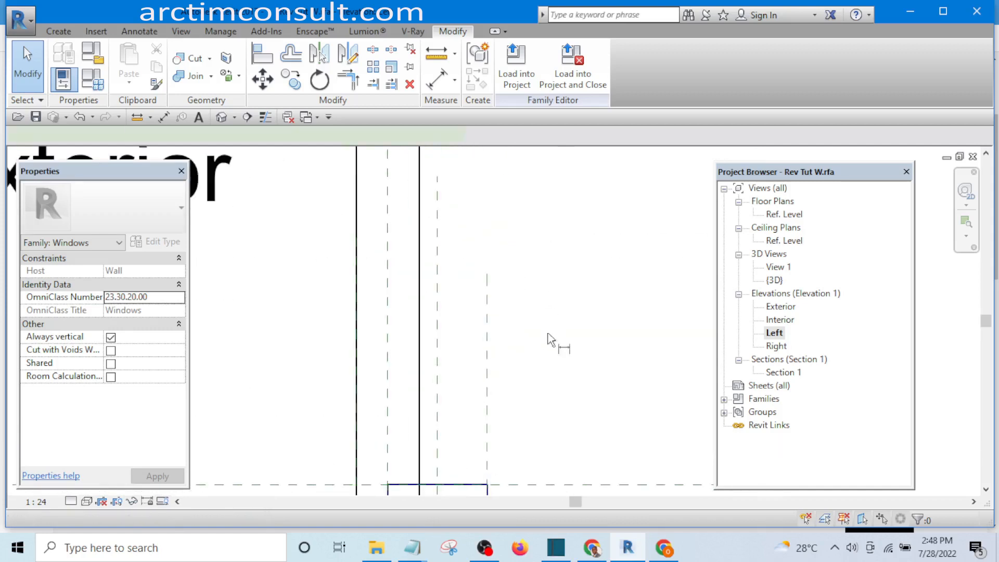
{"action": "key", "text": "d"}
{"action": "key", "text": "i"}
{"action": "left_click", "coordinate": [437, 367]}
{"action": "scroll", "coordinate": [500, 347], "scroll_direction": "down", "scroll_amount": 2}
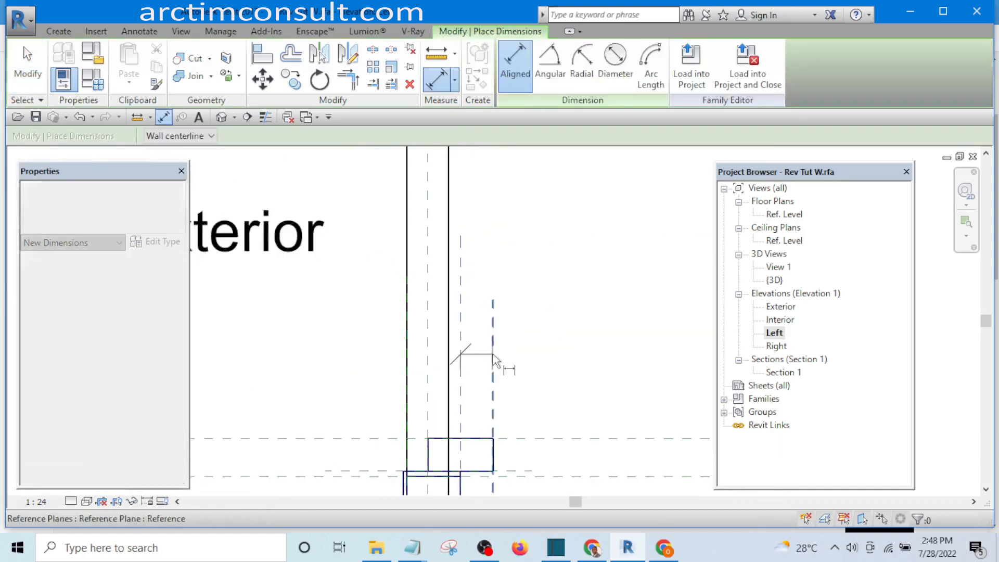
{"action": "left_click", "coordinate": [494, 359]}
{"action": "left_click", "coordinate": [617, 338]}
{"action": "key", "text": "Escape"}
{"action": "key", "text": "Escape"}
- Set the spacing between the two outer vertical reference planes to 50 mm by moving the outermost plane
{"action": "left_click", "coordinate": [493, 393]}
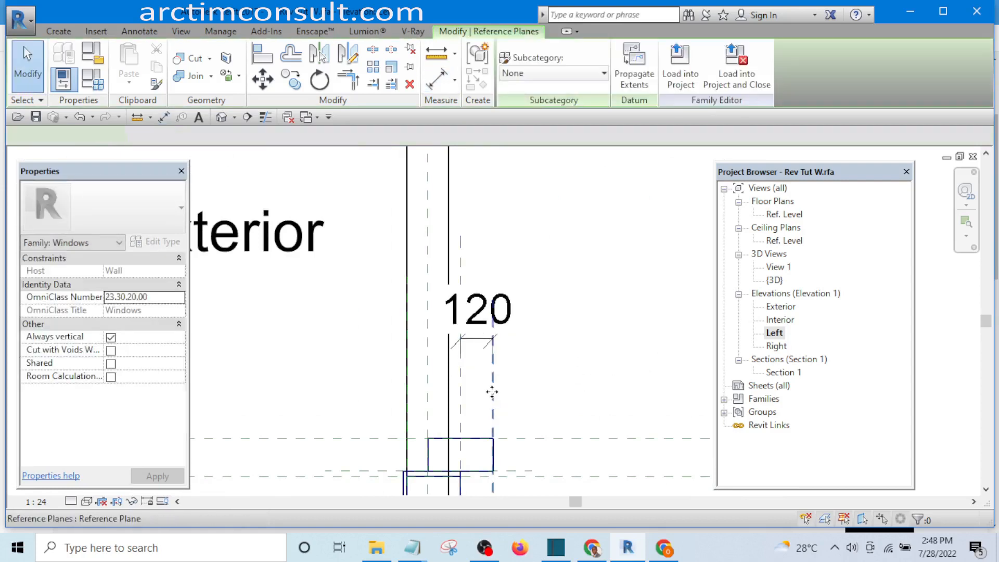
{"action": "left_click", "coordinate": [475, 323]}
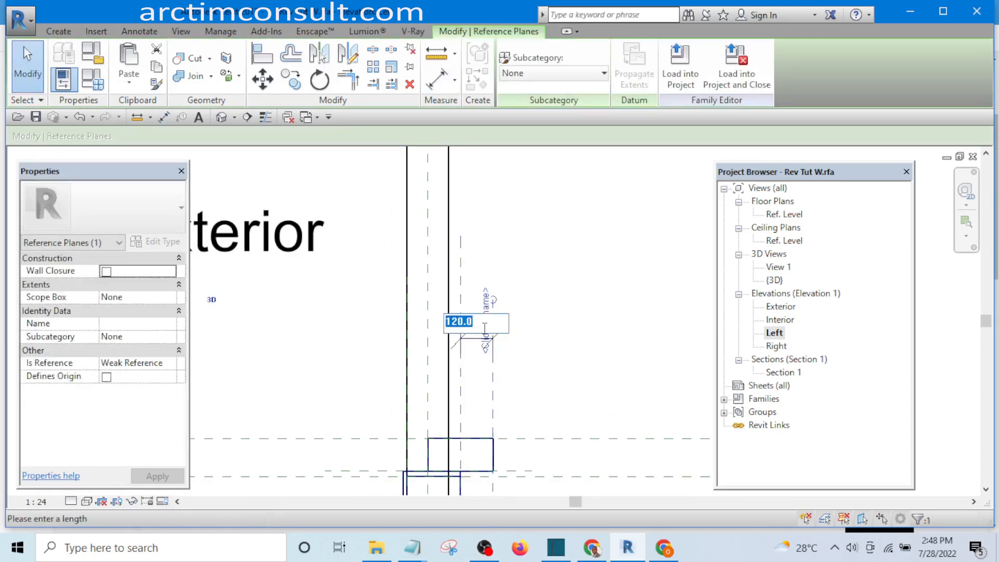
{"action": "type", "text": "50"}
{"action": "key", "text": "Return"}
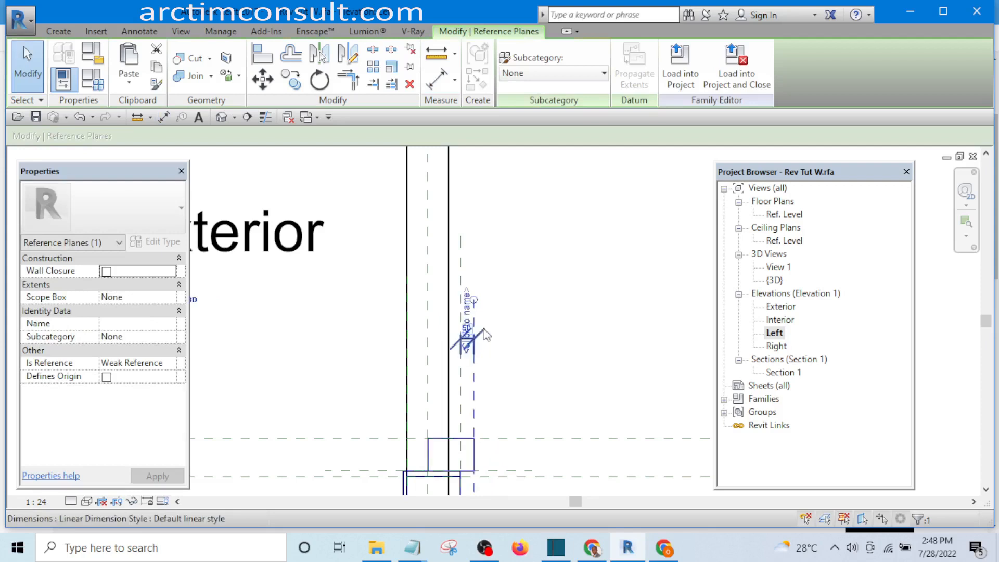
{"action": "left_click", "coordinate": [569, 276]}
{"action": "scroll", "coordinate": [471, 349], "scroll_direction": "up", "scroll_amount": 1}
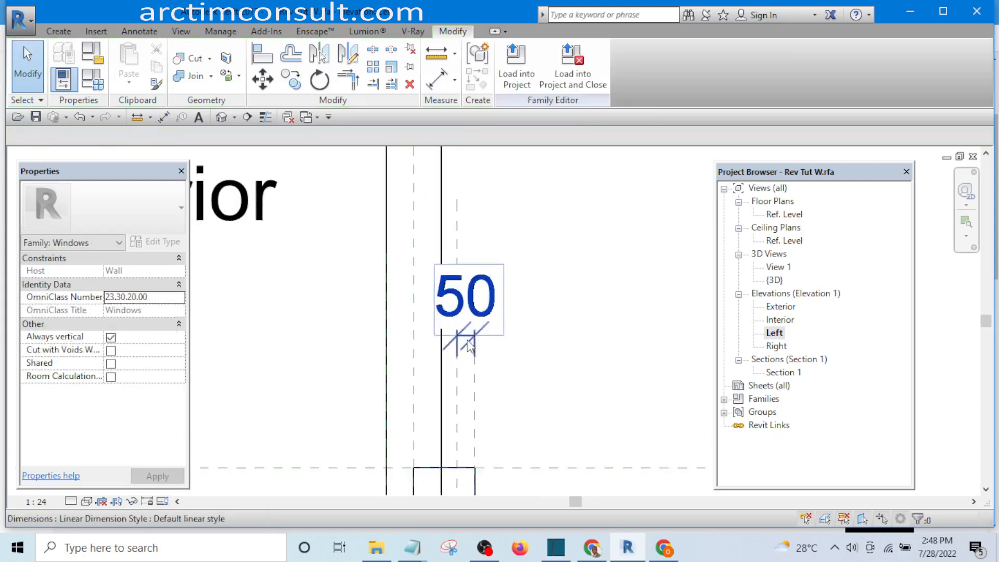
{"action": "left_click", "coordinate": [469, 340]}
{"action": "left_click", "coordinate": [524, 368]}
- Edit the bracket extrusion below the lower hood and nudge its moulded profile edge outward toward the outermost reference plane
{"action": "scroll", "coordinate": [555, 373], "scroll_direction": "down", "scroll_amount": 2}
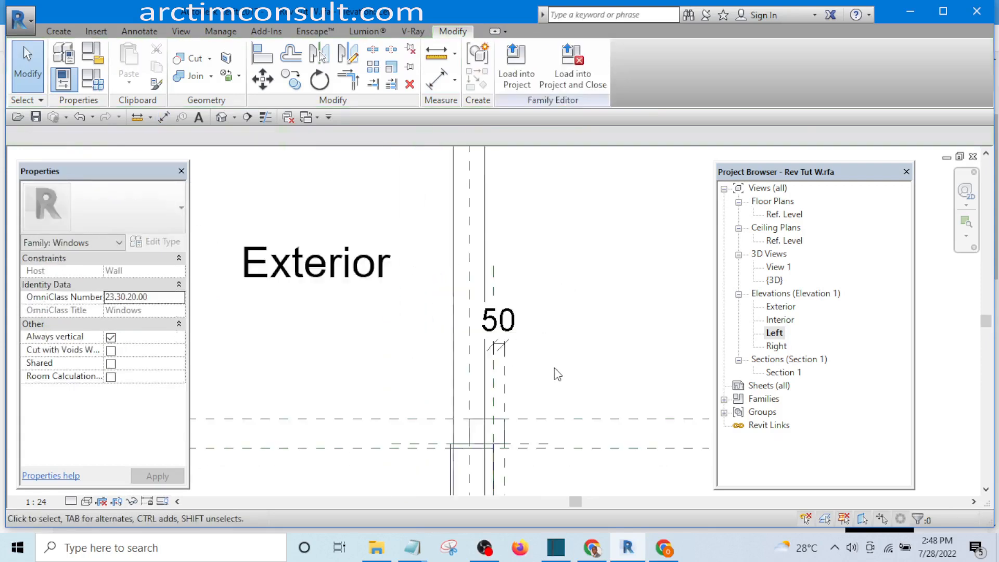
{"action": "middle_click_drag", "start_coordinate": [555, 373], "coordinate": [507, 183]}
{"action": "middle_click_drag", "start_coordinate": [495, 356], "coordinate": [493, 216]}
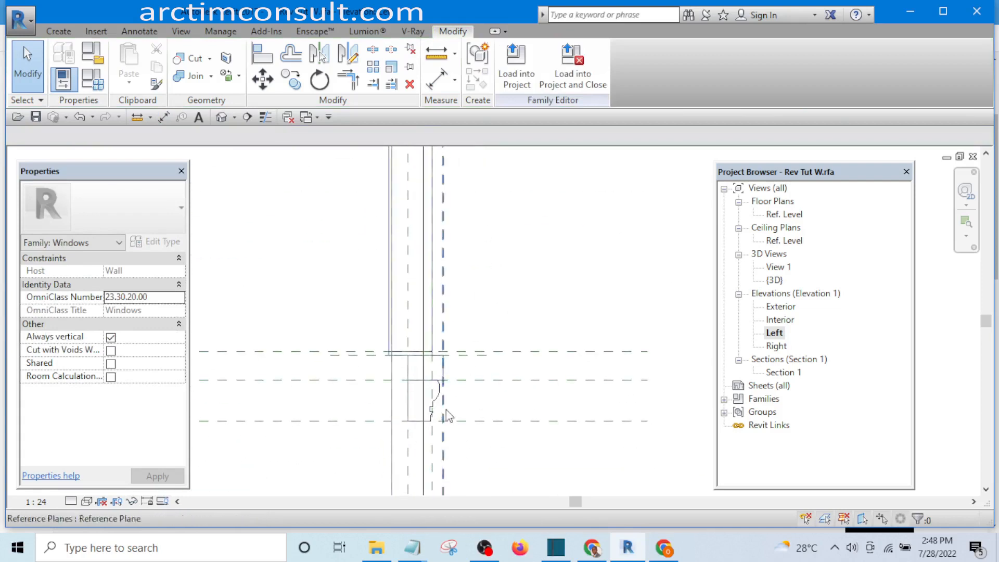
{"action": "scroll", "coordinate": [442, 348], "scroll_direction": "up", "scroll_amount": 3}
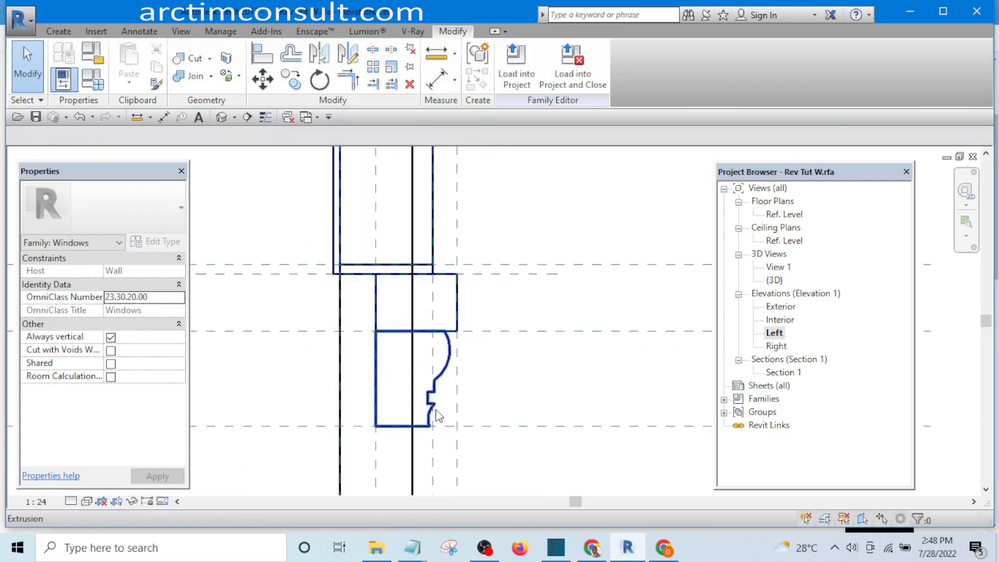
{"action": "left_click", "coordinate": [446, 361]}
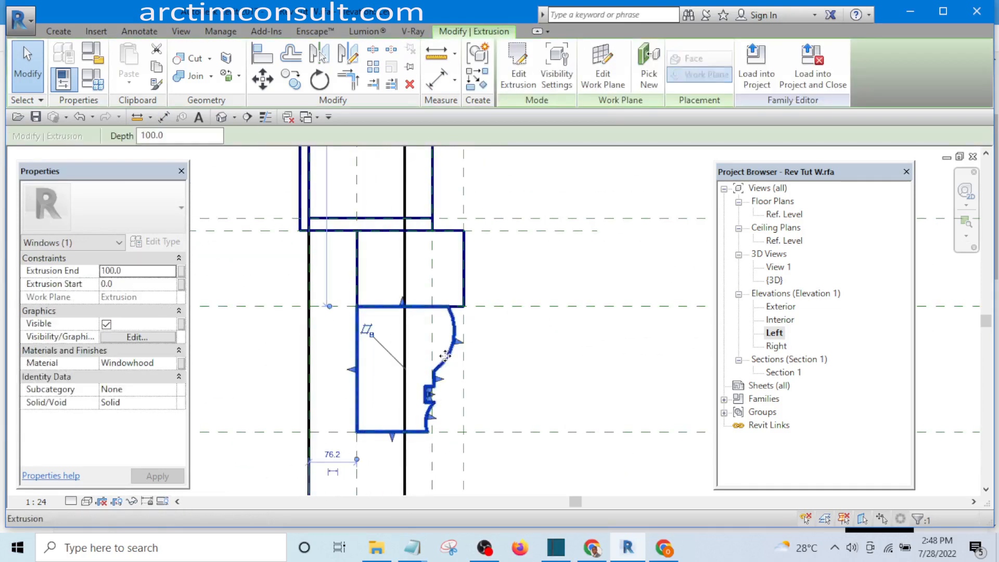
{"action": "left_click", "coordinate": [519, 78]}
{"action": "left_click_drag", "start_coordinate": [385, 279], "coordinate": [479, 410]}
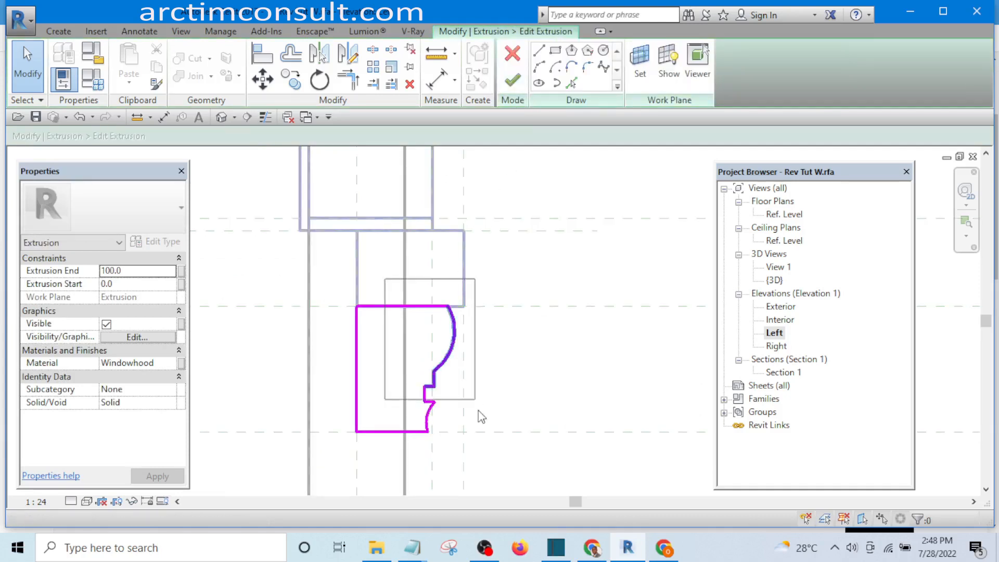
{"action": "left_click_drag", "start_coordinate": [491, 465], "coordinate": [491, 464]}
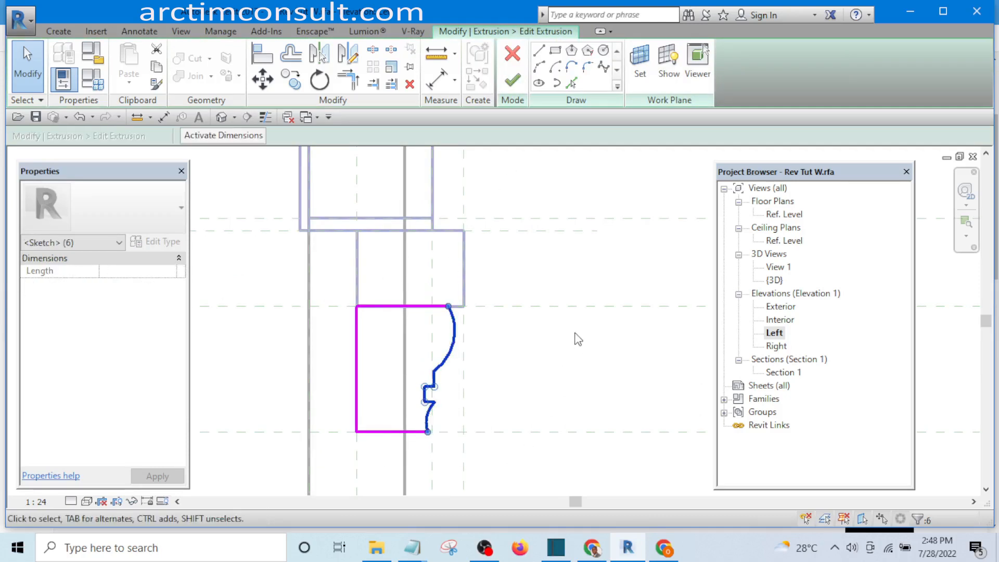
{"action": "key", "text": "Right"}
{"action": "key", "text": "Right"}
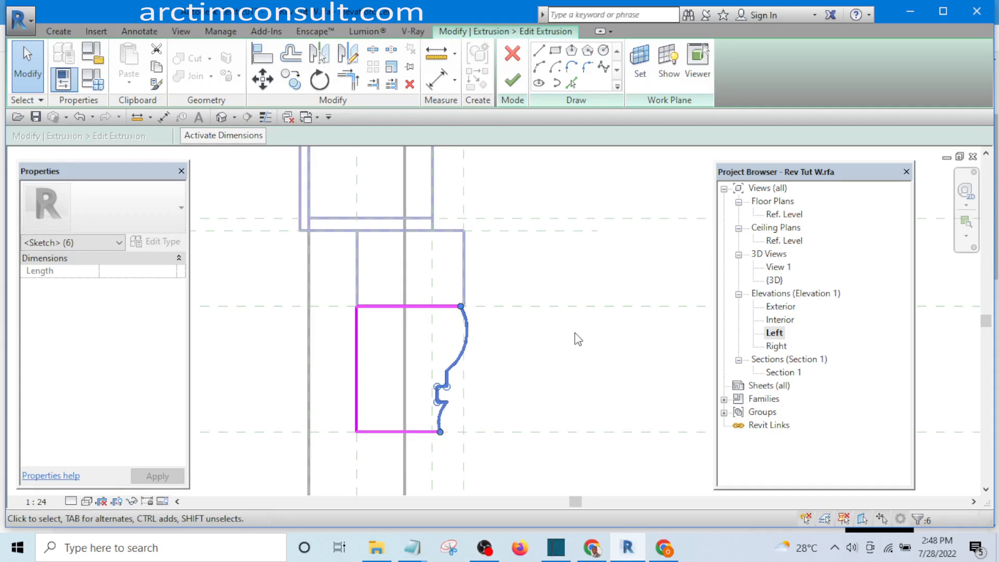
{"action": "left_click", "coordinate": [577, 339]}
- Align the upper end of the bracket's curved edge with the outermost reference plane and finish the extrusion sketch
{"action": "scroll", "coordinate": [461, 299], "scroll_direction": "up", "scroll_amount": 4}
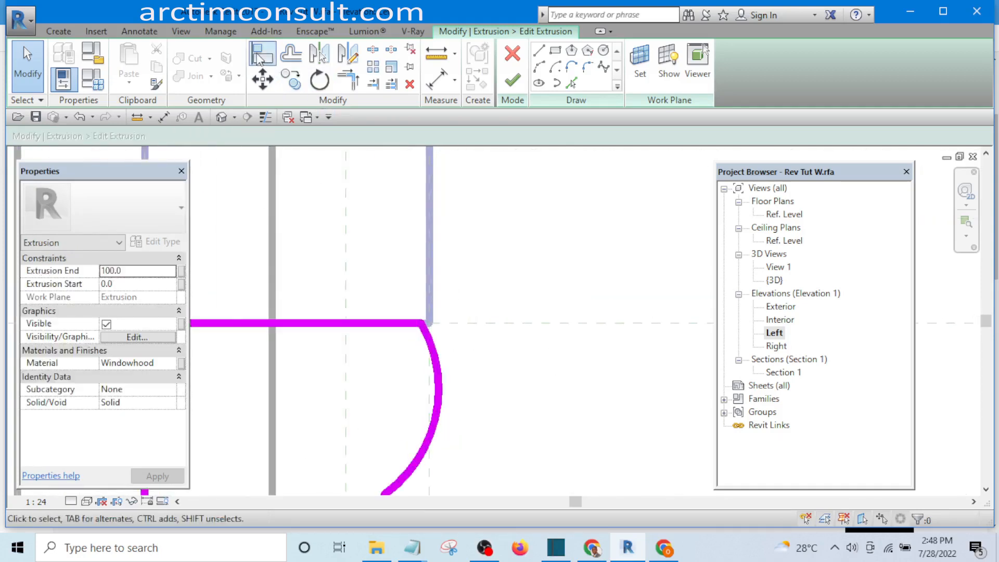
{"action": "left_click", "coordinate": [259, 59]}
{"action": "scroll", "coordinate": [457, 201], "scroll_direction": "down", "scroll_amount": 4}
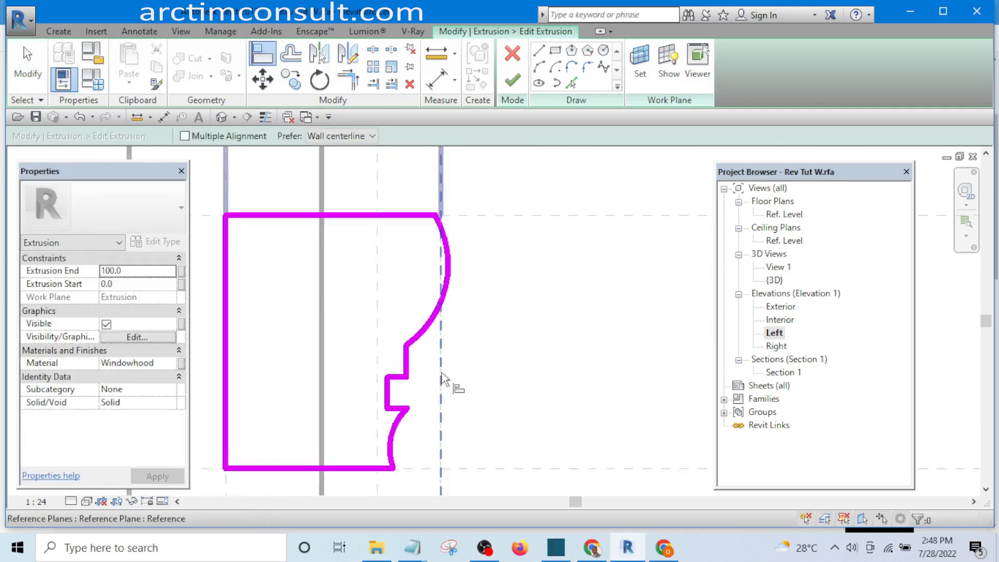
{"action": "scroll", "coordinate": [441, 215], "scroll_direction": "up", "scroll_amount": 6}
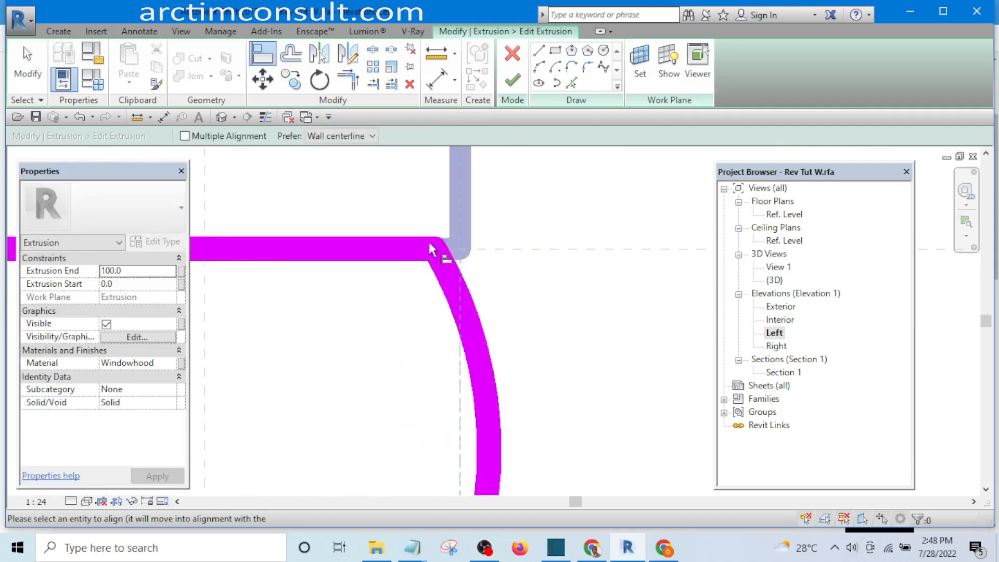
{"action": "left_click", "coordinate": [461, 385]}
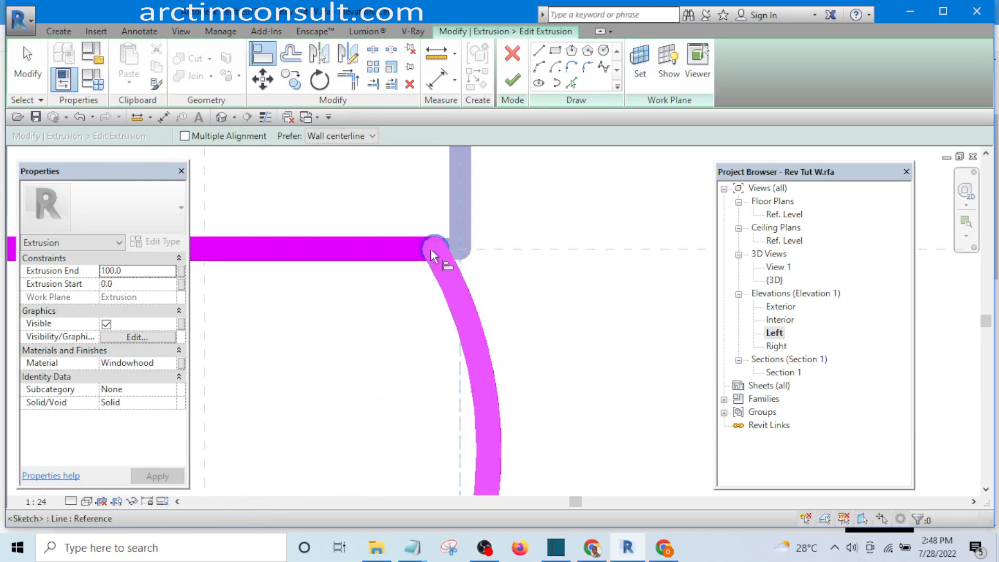
{"action": "left_click", "coordinate": [467, 330]}
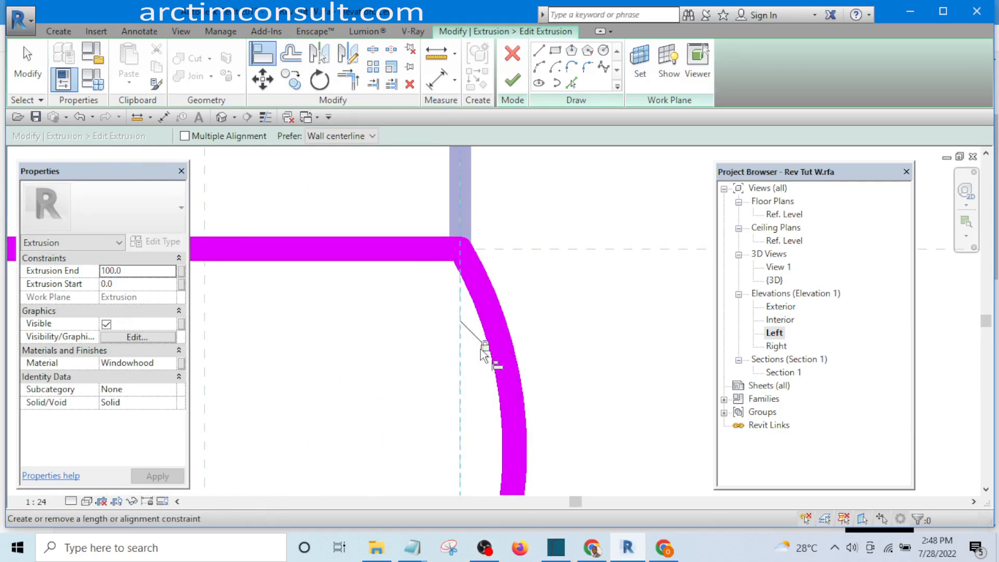
{"action": "scroll", "coordinate": [547, 289], "scroll_direction": "down", "scroll_amount": 5}
{"action": "right_click", "coordinate": [581, 209]}
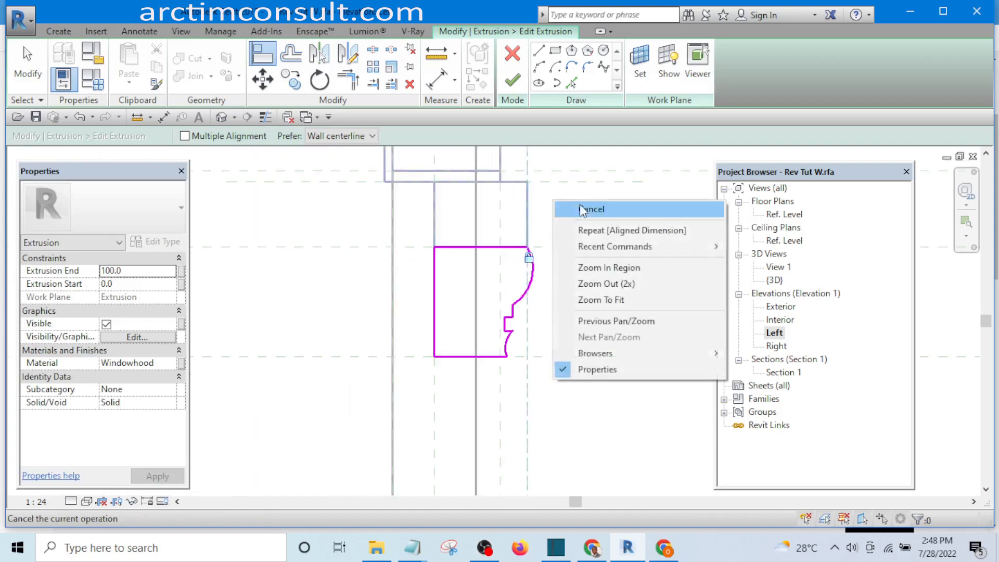
{"action": "left_click", "coordinate": [580, 209]}
{"action": "right_click", "coordinate": [584, 213]}
{"action": "left_click", "coordinate": [593, 223]}
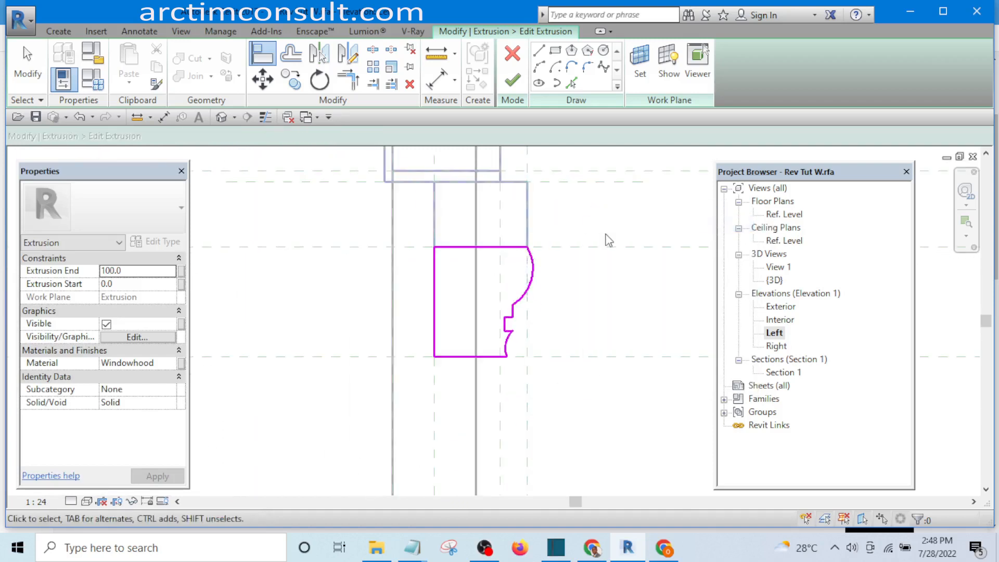
{"action": "left_click", "coordinate": [515, 83]}
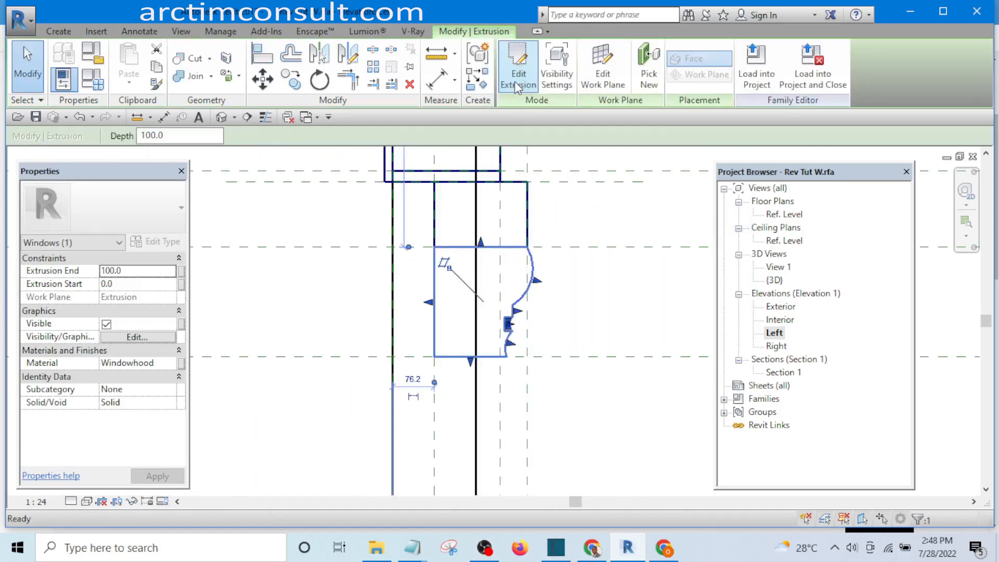
- Load the family into Revit Tutorial Day 1.rvt, overwriting the existing version
{"action": "left_click", "coordinate": [754, 77]}
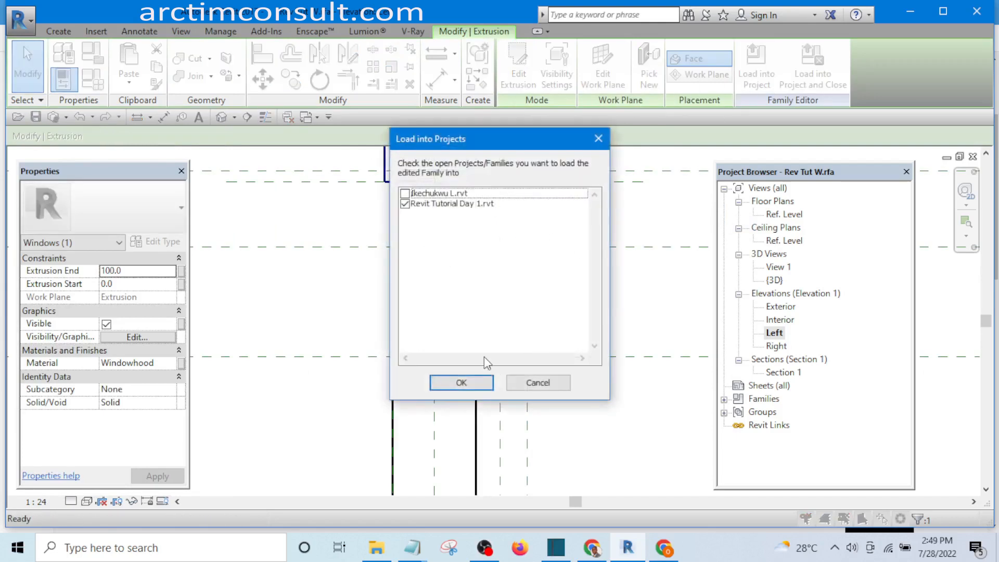
{"action": "left_click", "coordinate": [466, 388]}
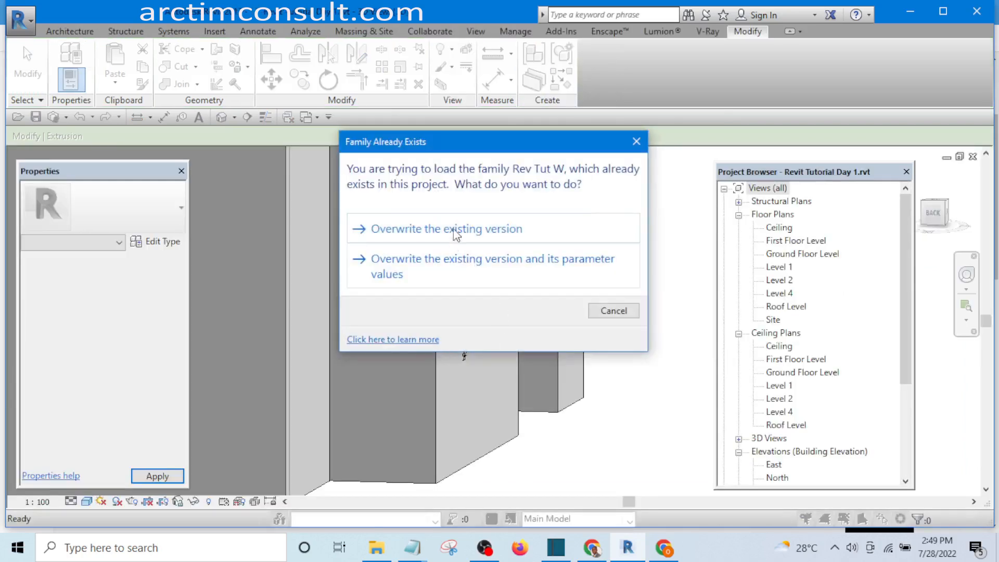
{"action": "left_click", "coordinate": [453, 228]}
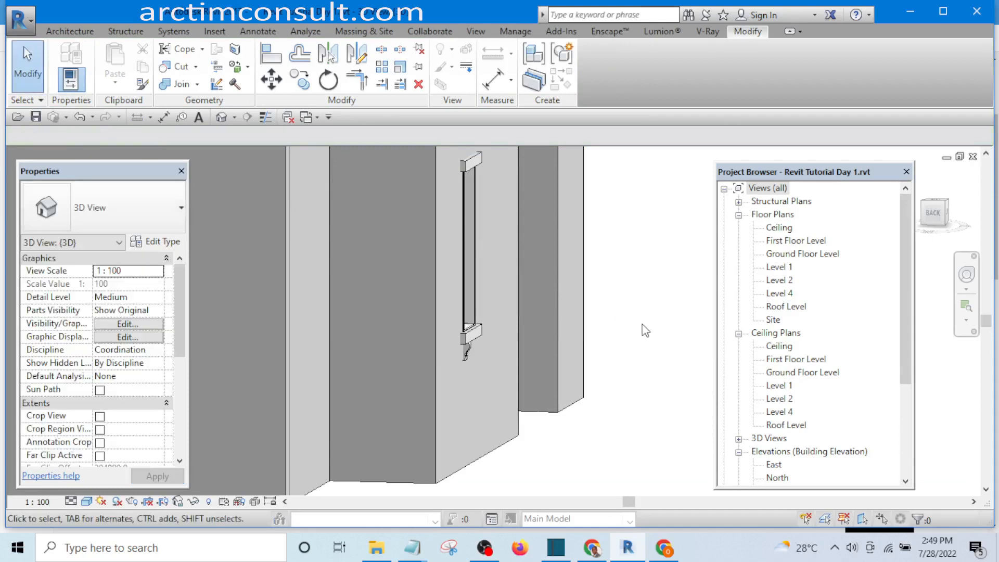
- Examine the lower hood and the bracket's projection from the wall up close in the 3D view
{"action": "mouse_move", "coordinate": [647, 333]}
{"action": "middle_mouse_down", "text": "shift"}
{"action": "mouse_move", "coordinate": [645, 357]}
{"action": "mouse_move", "coordinate": [629, 348]}
{"action": "mouse_move", "coordinate": [647, 317]}
{"action": "middle_mouse_up", "text": "shift"}
{"action": "scroll", "coordinate": [417, 317], "scroll_direction": "up", "scroll_amount": 7}
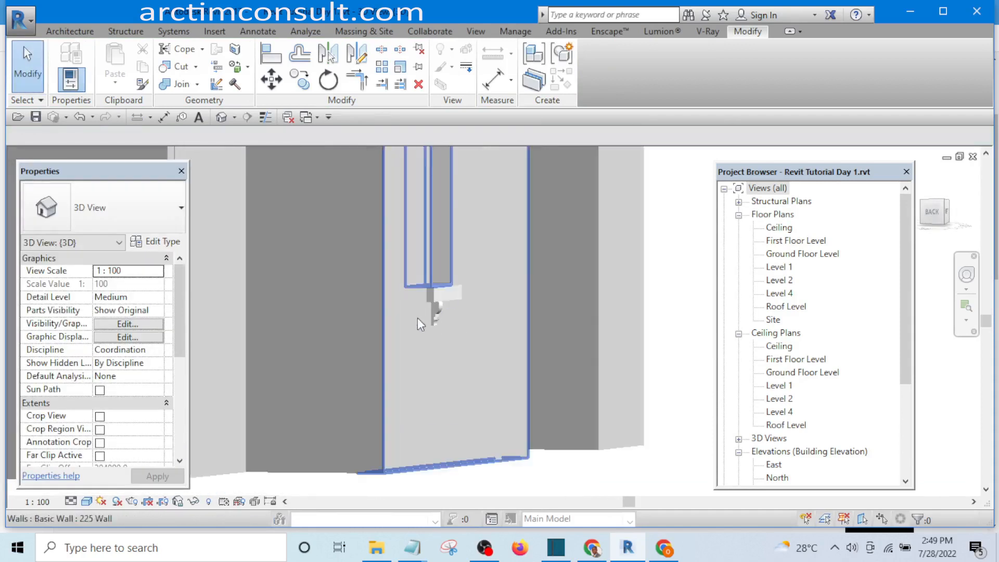
{"action": "middle_click_drag", "start_coordinate": [457, 329], "coordinate": [446, 388]}
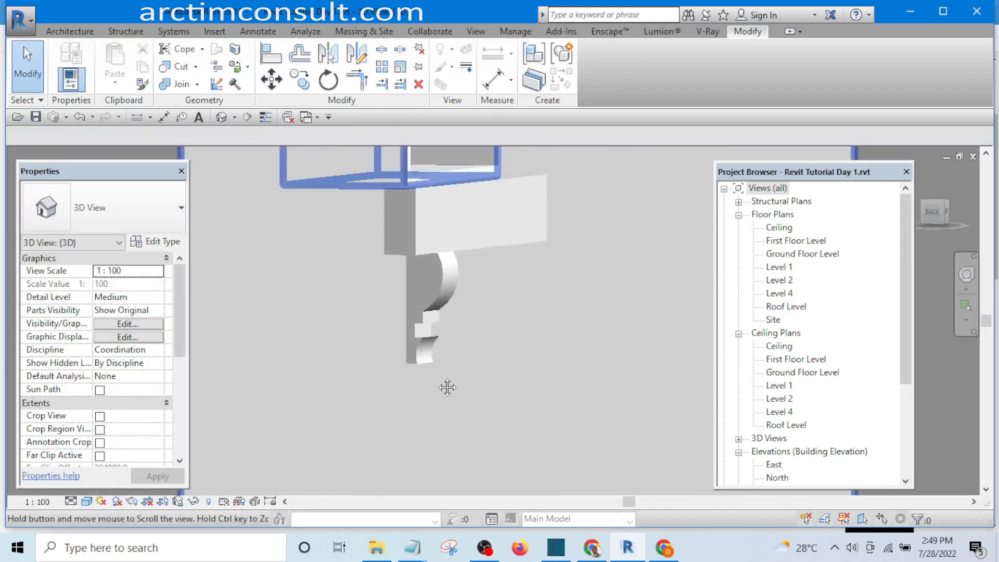
{"action": "scroll", "coordinate": [419, 341], "scroll_direction": "up", "scroll_amount": 3}
{"action": "scroll", "coordinate": [569, 381], "scroll_direction": "down", "scroll_amount": 5}
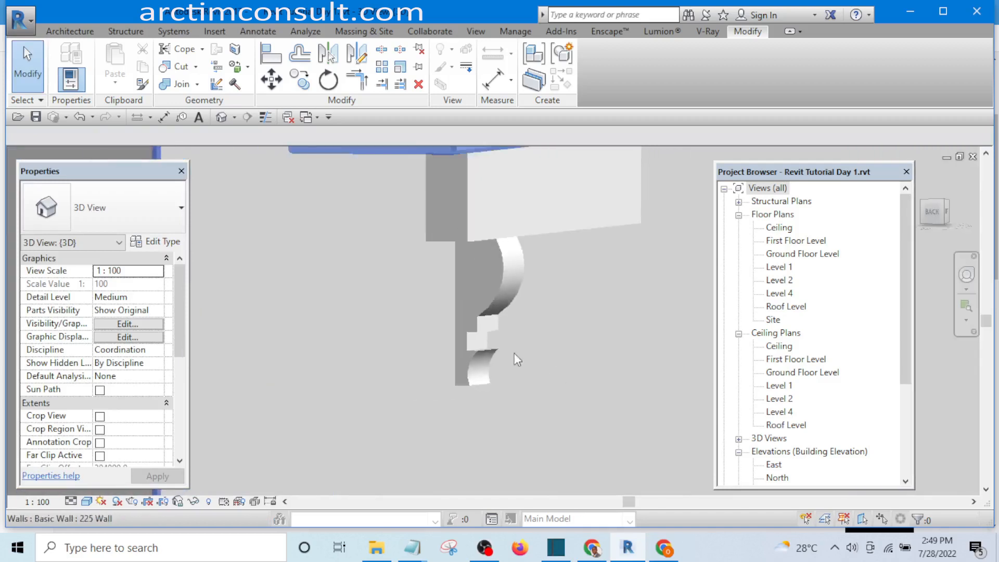
{"action": "scroll", "coordinate": [491, 352], "scroll_direction": "up", "scroll_amount": 3}
{"action": "scroll", "coordinate": [477, 350], "scroll_direction": "up", "scroll_amount": 6}
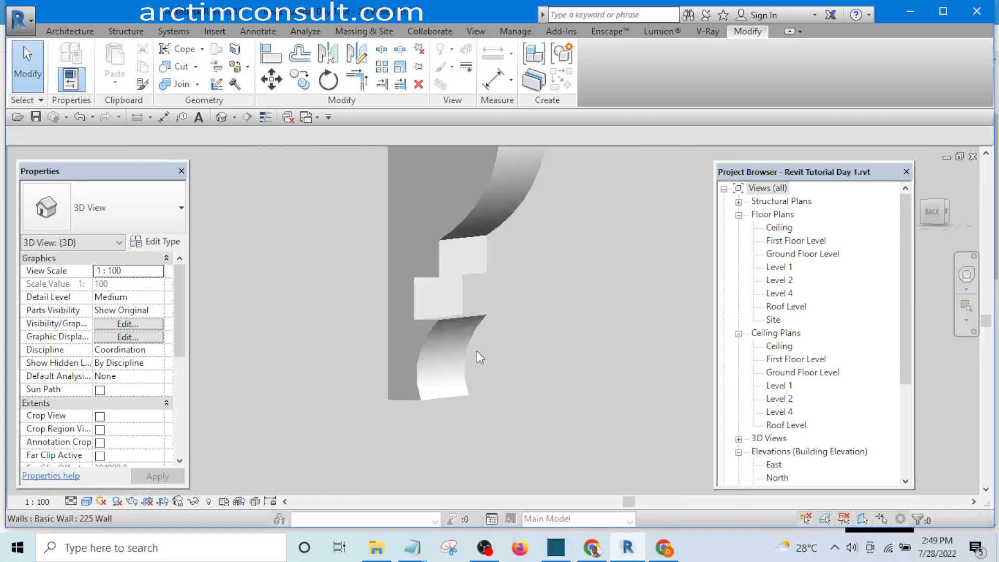
- Turn on thin-line display so the window bracket's edges show as fine lines in the 3D view
{"action": "left_click", "coordinate": [418, 323]}
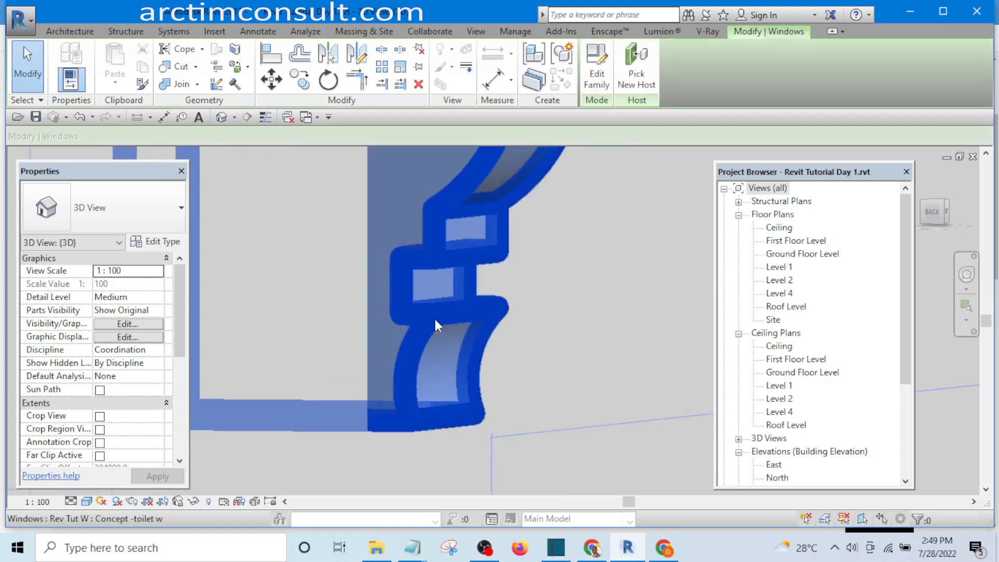
{"action": "left_click", "coordinate": [265, 117]}
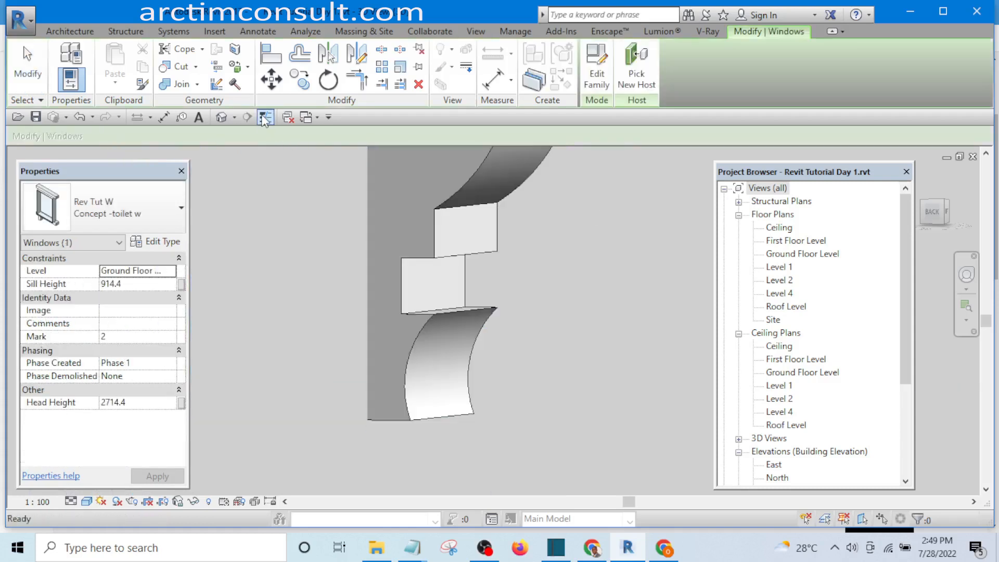
{"action": "key", "text": "Escape"}
- Open the toilet window's family for editing and edit the bracket extrusion's sketch in the Left elevation
{"action": "scroll", "coordinate": [455, 360], "scroll_direction": "up", "scroll_amount": 4}
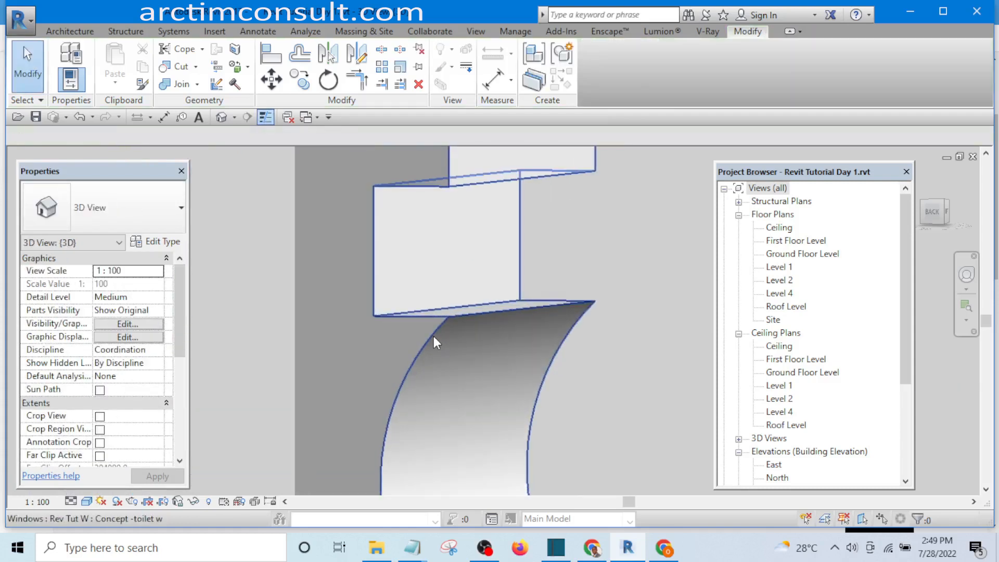
{"action": "left_click", "coordinate": [433, 336]}
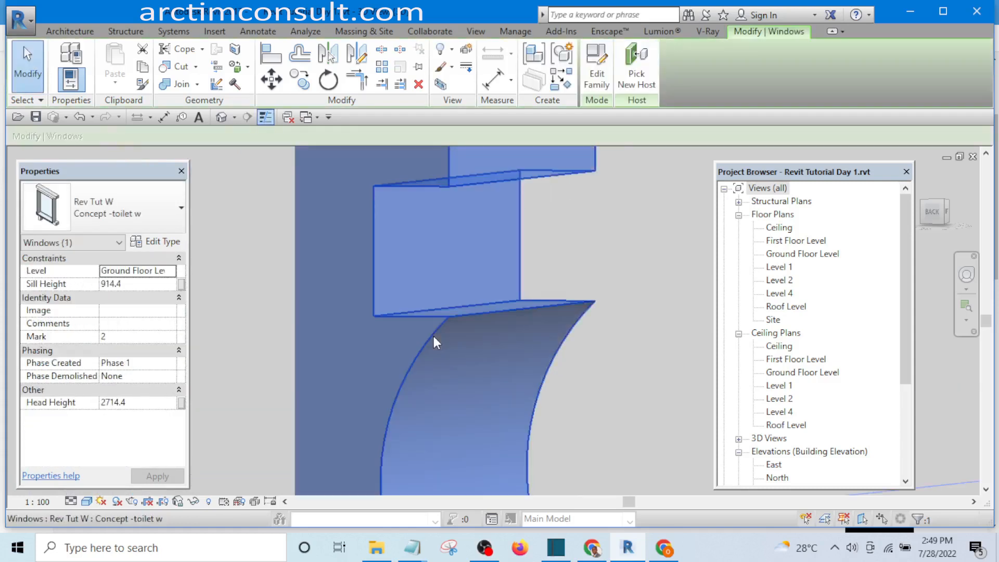
{"action": "left_click", "coordinate": [599, 83]}
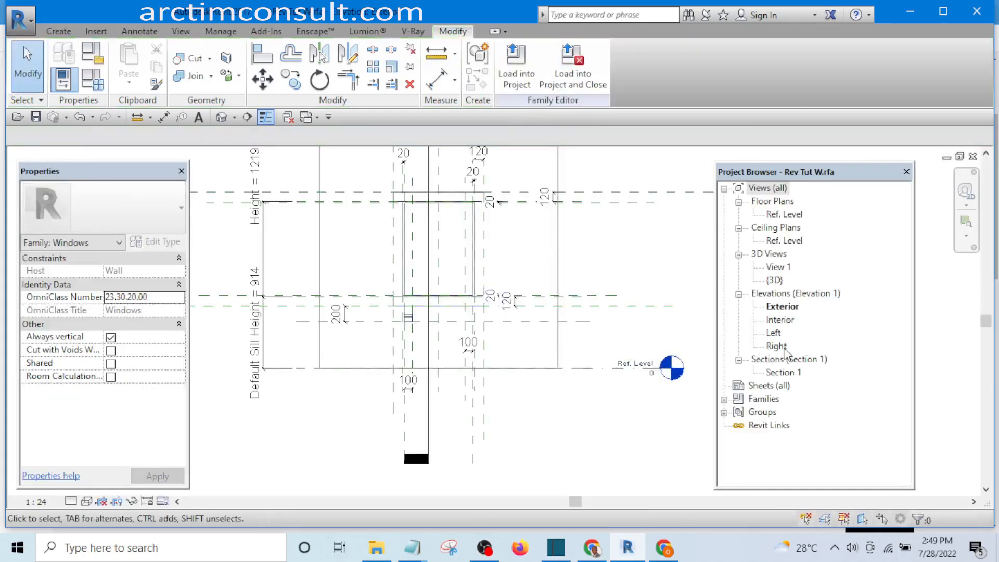
{"action": "double_click", "coordinate": [774, 333]}
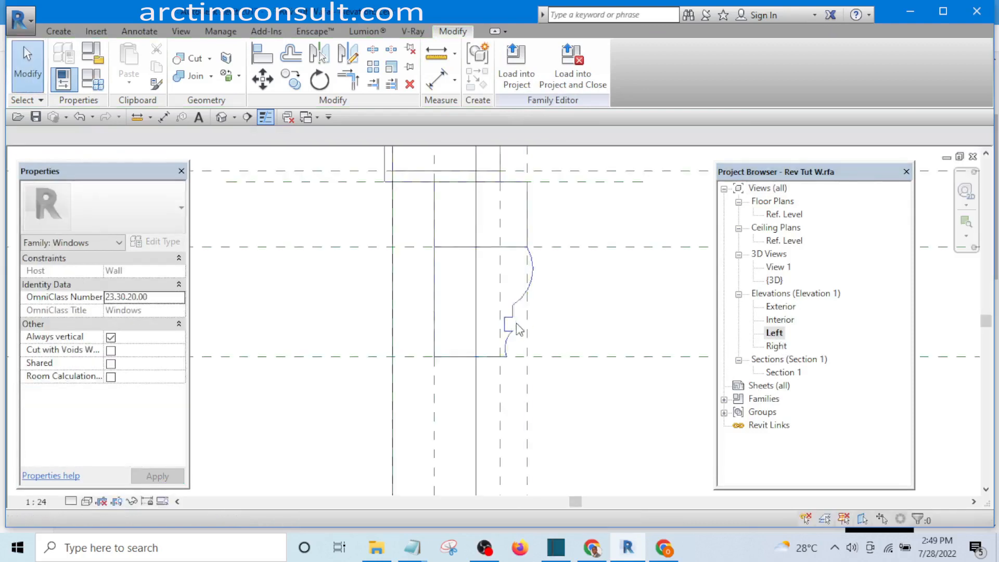
{"action": "scroll", "coordinate": [508, 333], "scroll_direction": "up", "scroll_amount": 2}
{"action": "left_click", "coordinate": [507, 334]}
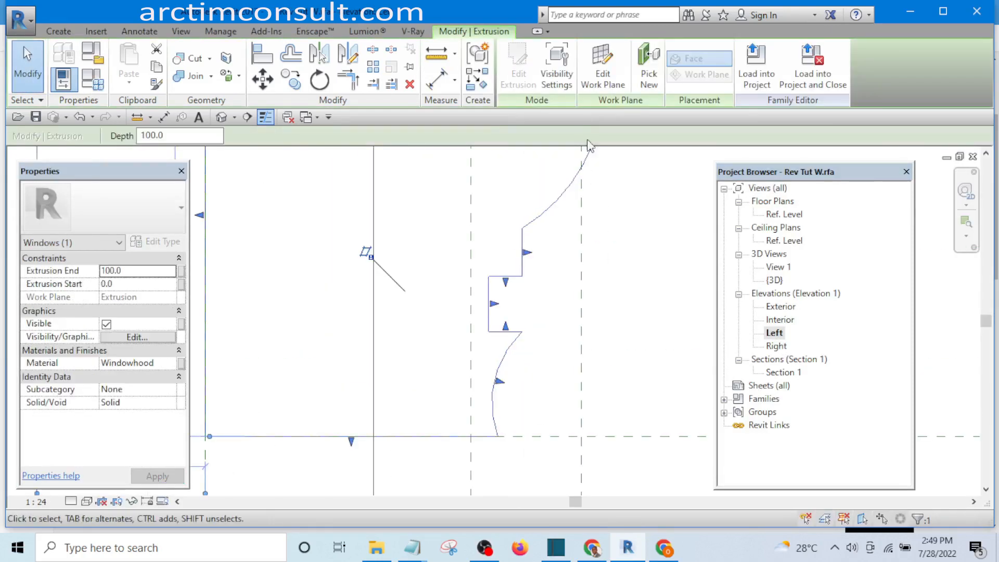
{"action": "left_click", "coordinate": [527, 75]}
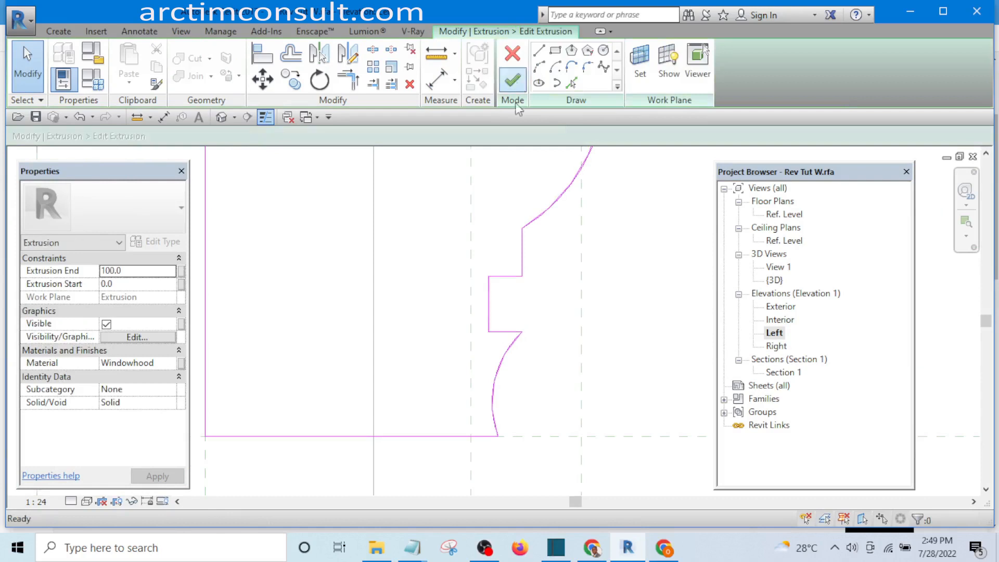
- Draw an arc of about 4 mm radius across the bracket's pointed tip, from the short horizontal edge to the lower curve
{"action": "left_click", "coordinate": [541, 68]}
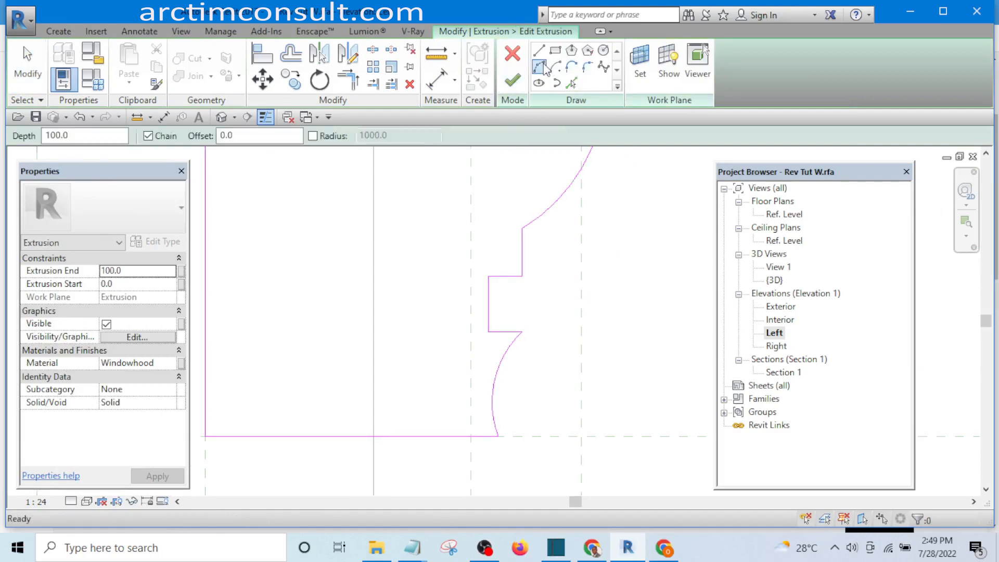
{"action": "scroll", "coordinate": [531, 401], "scroll_direction": "up", "scroll_amount": 4}
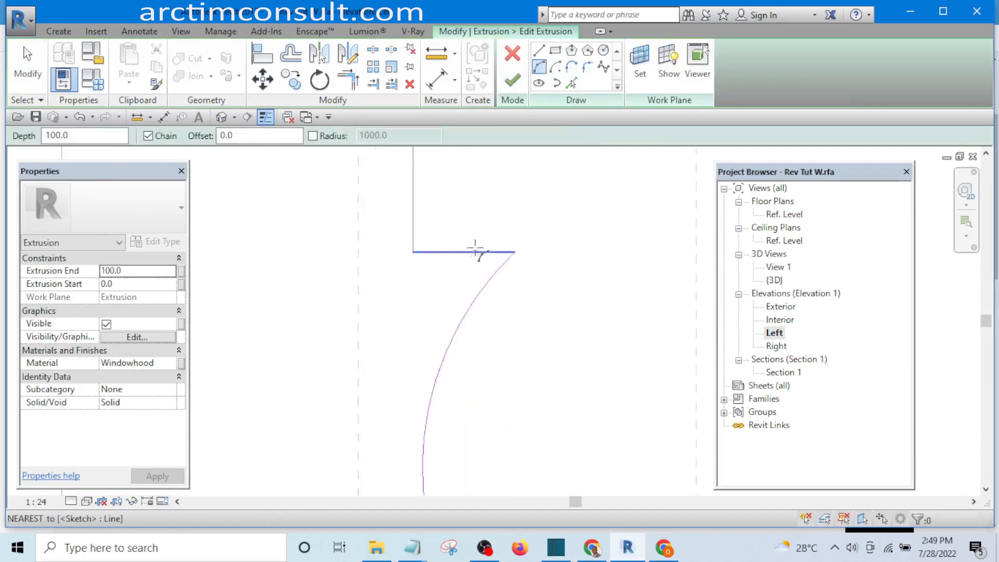
{"action": "left_click", "coordinate": [457, 254]}
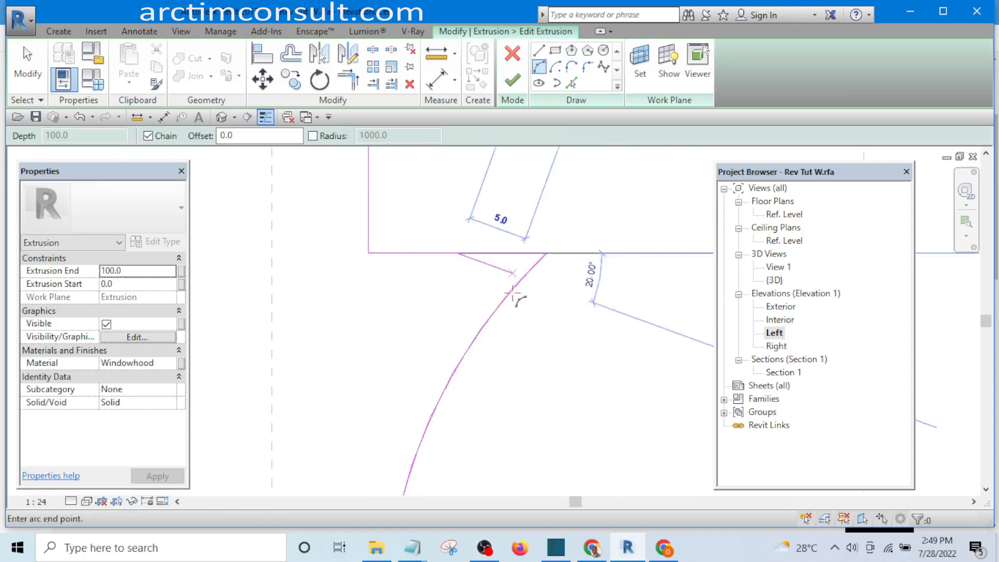
{"action": "left_click", "coordinate": [478, 326]}
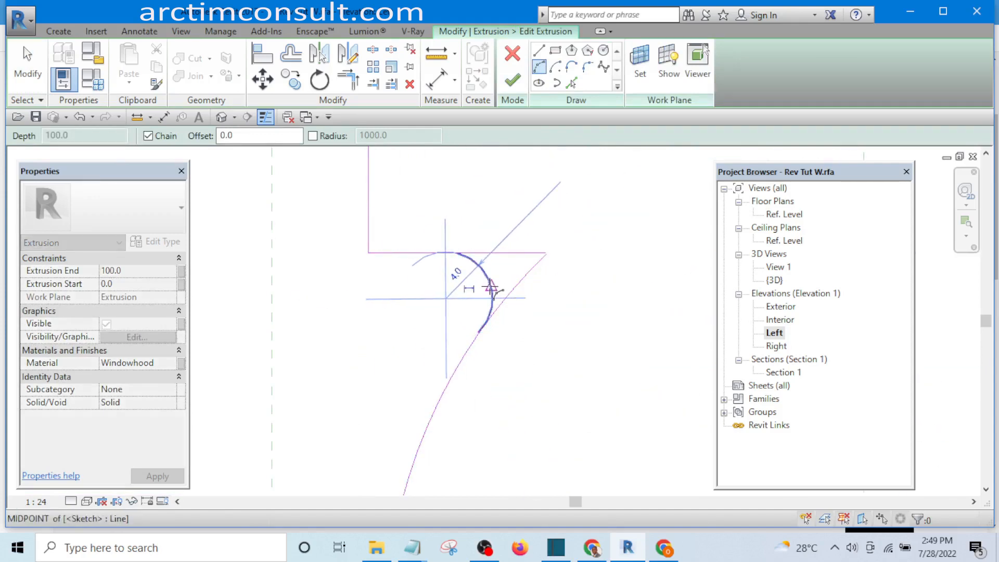
{"action": "left_click", "coordinate": [491, 289]}
- Trim the short horizontal edge and the lower curve to the new arc, removing the pointed tip, and finish the extrusion sketch
{"action": "left_click", "coordinate": [350, 87]}
{"action": "scroll", "coordinate": [446, 267], "scroll_direction": "up", "scroll_amount": 5}
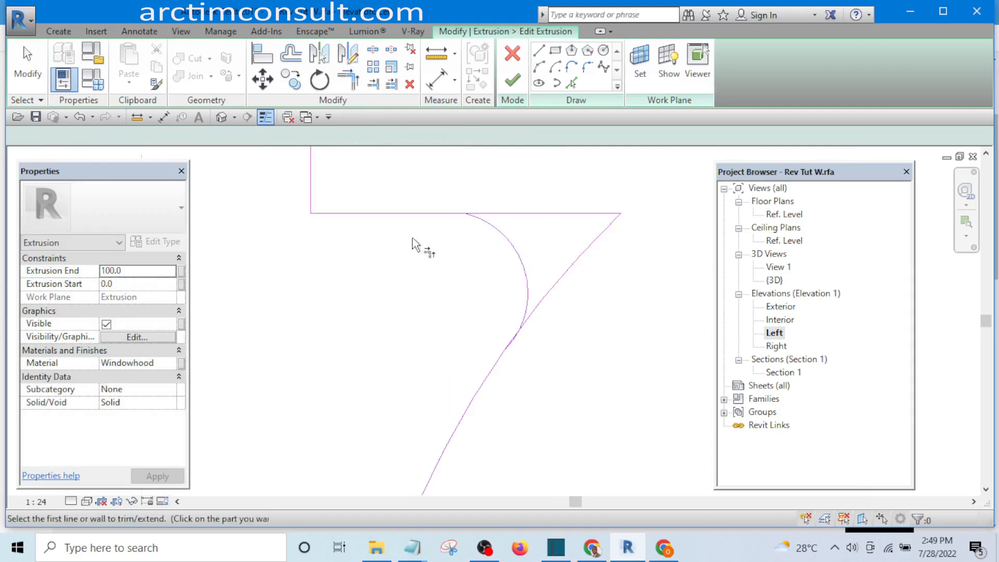
{"action": "left_click", "coordinate": [407, 200]}
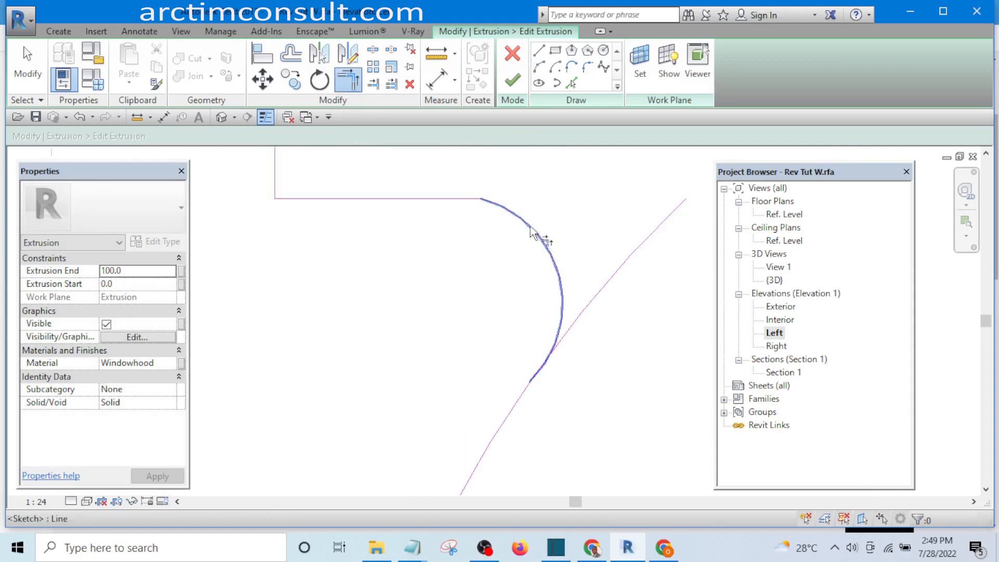
{"action": "left_click", "coordinate": [566, 298]}
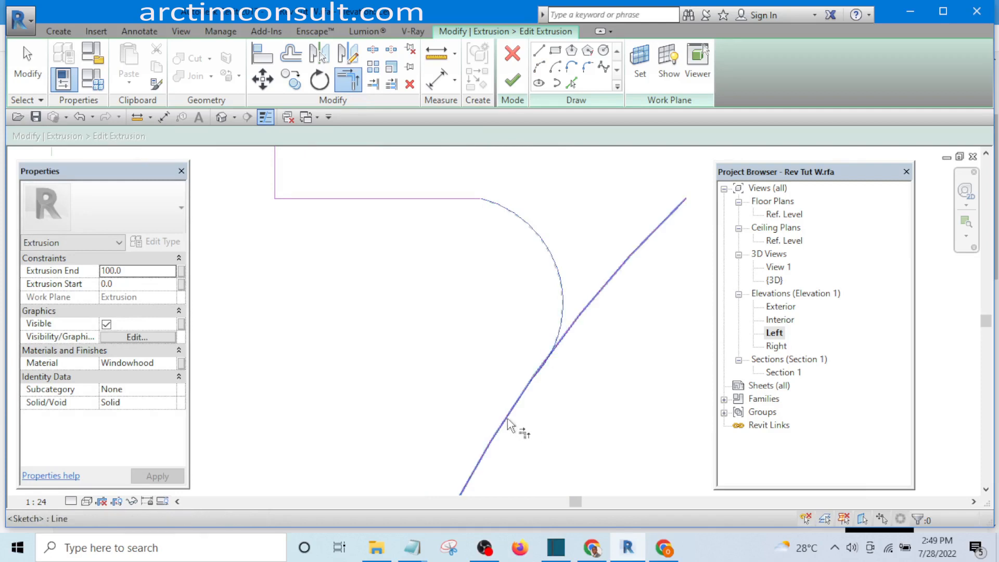
{"action": "scroll", "coordinate": [487, 267], "scroll_direction": "down", "scroll_amount": 3}
{"action": "scroll", "coordinate": [489, 266], "scroll_direction": "down", "scroll_amount": 4}
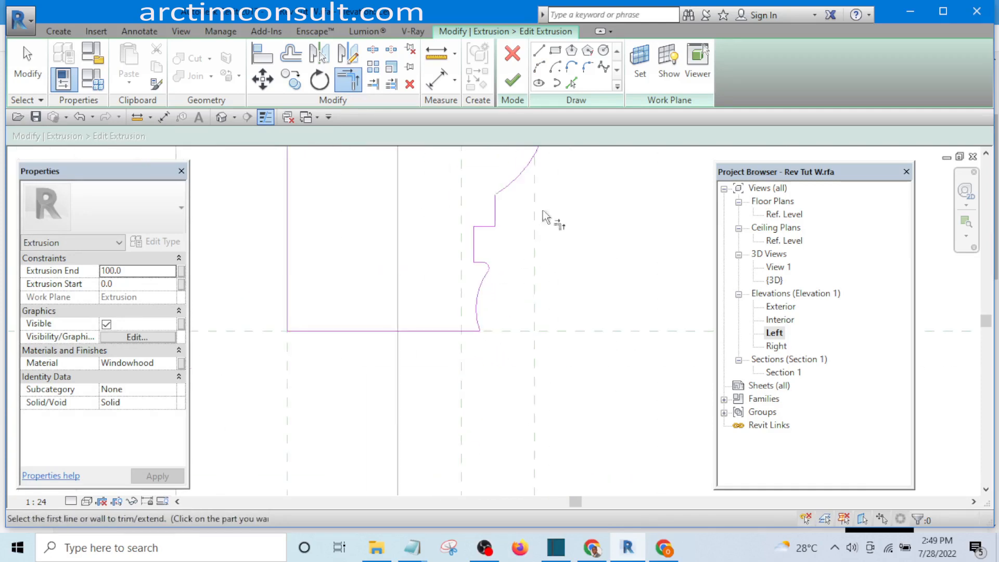
{"action": "left_click", "coordinate": [509, 82]}
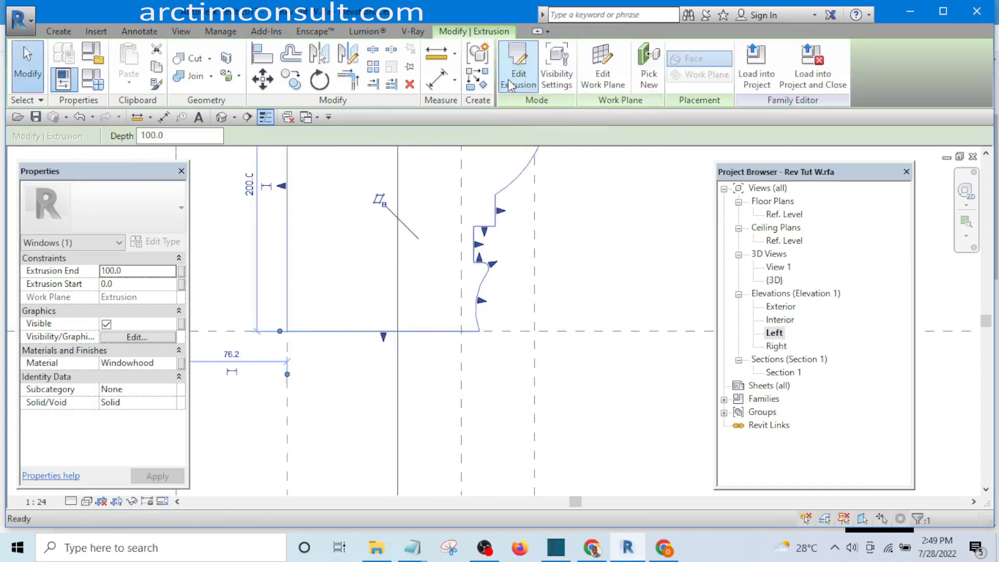
- Load the family with the rounded bracket tip into Revit Tutorial Day 1.rvt, overwriting the existing version
{"action": "left_click", "coordinate": [757, 71]}
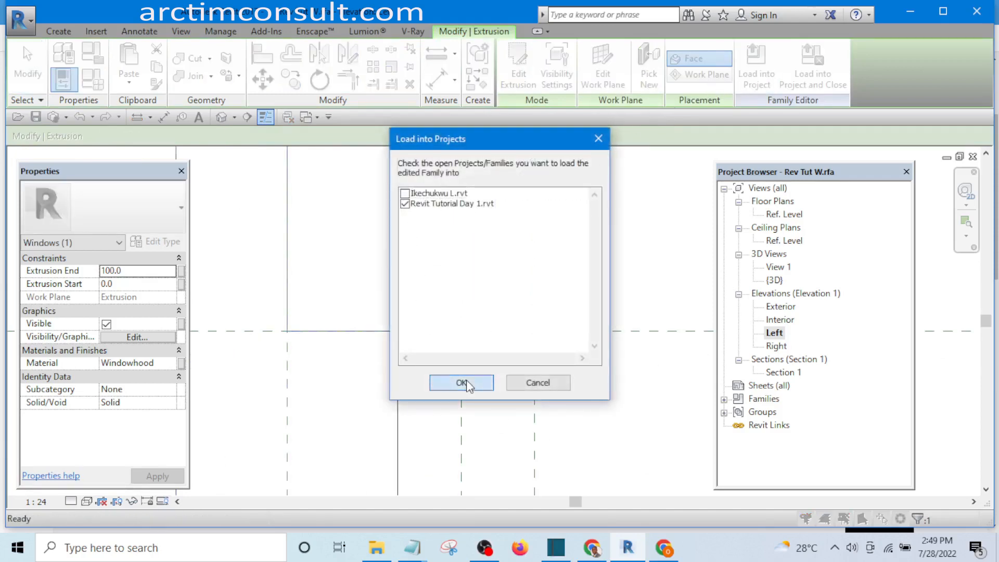
{"action": "left_click", "coordinate": [461, 383]}
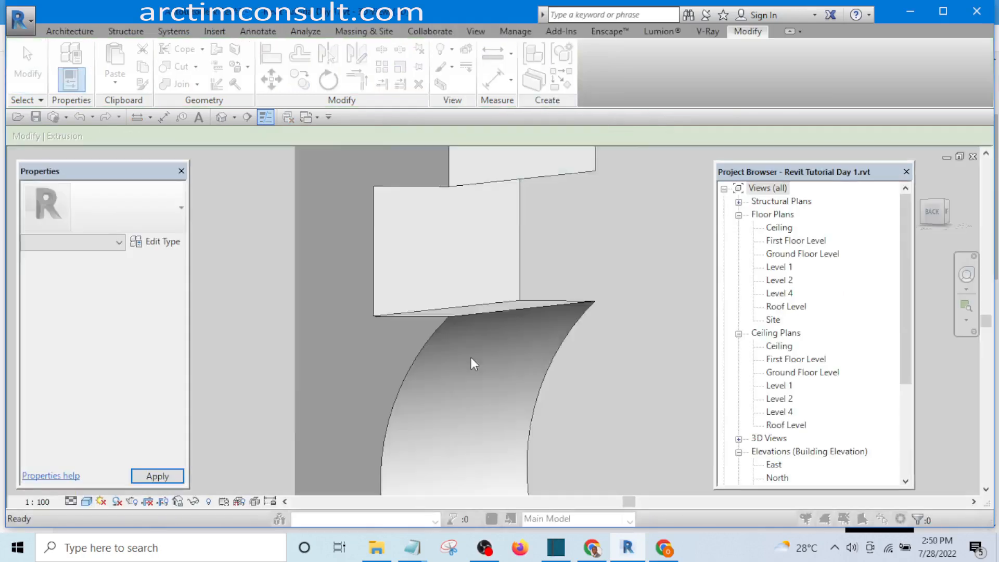
{"action": "left_click", "coordinate": [467, 230]}
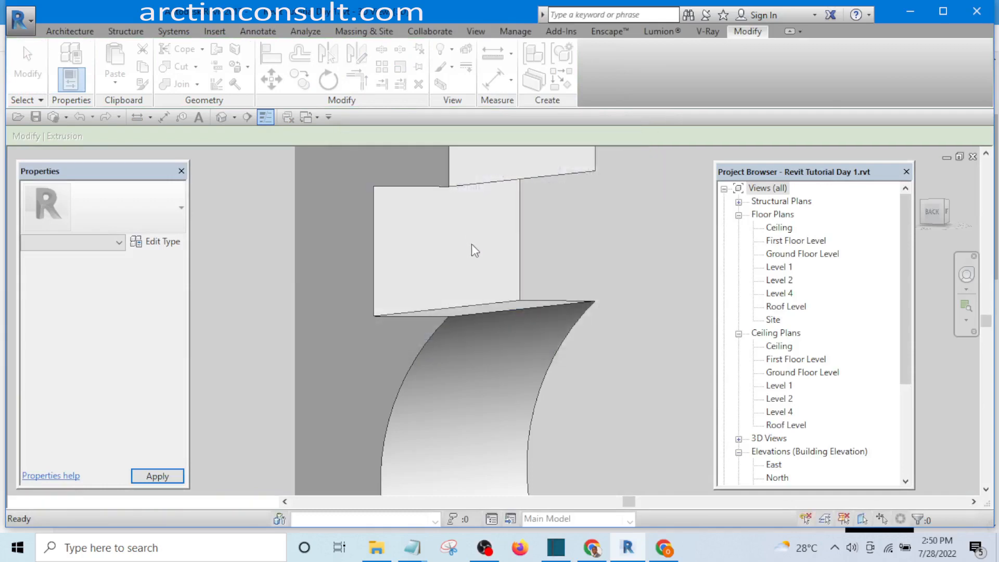
- Check the rounded bracket on the wall in 3D and reopen the window family for editing
{"action": "scroll", "coordinate": [441, 282], "scroll_direction": "down", "scroll_amount": 3}
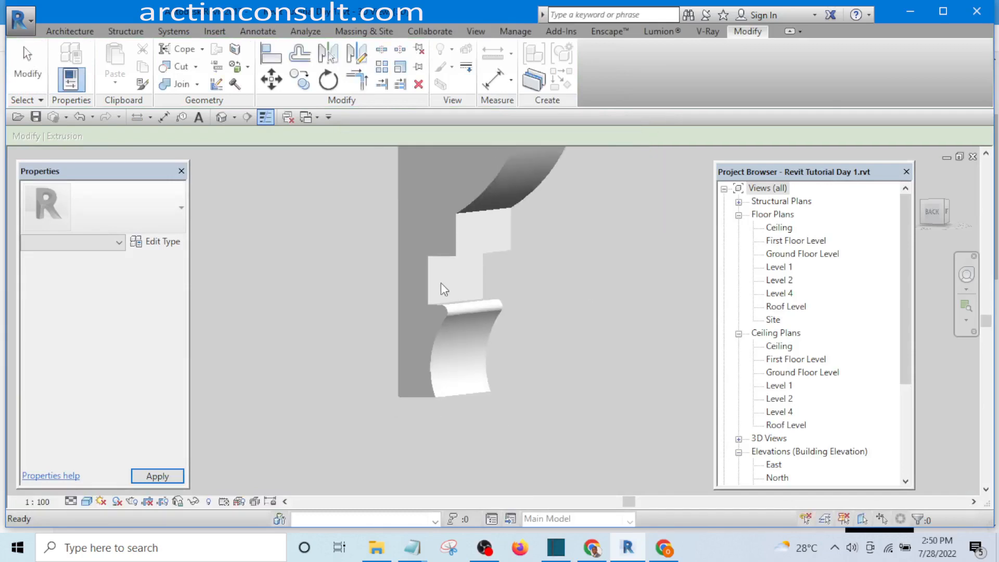
{"action": "middle_click_drag", "start_coordinate": [441, 282], "coordinate": [423, 336], "text": "shift"}
{"action": "scroll", "coordinate": [389, 315], "scroll_direction": "down", "scroll_amount": 4}
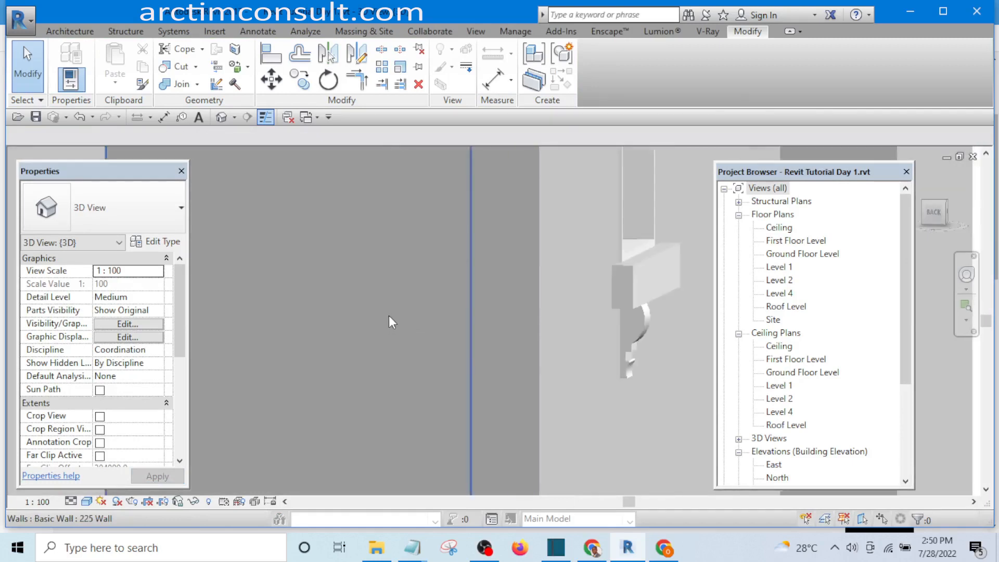
{"action": "scroll", "coordinate": [394, 313], "scroll_direction": "down", "scroll_amount": 3}
{"action": "scroll", "coordinate": [506, 318], "scroll_direction": "up", "scroll_amount": 10}
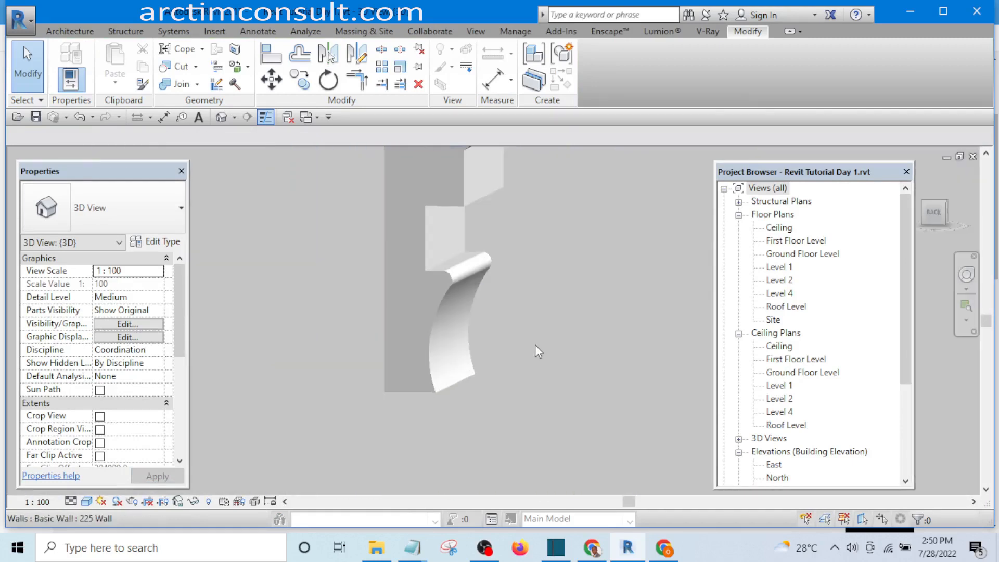
{"action": "middle_click_drag", "start_coordinate": [535, 346], "coordinate": [385, 337], "text": "shift"}
{"action": "left_click", "coordinate": [366, 343]}
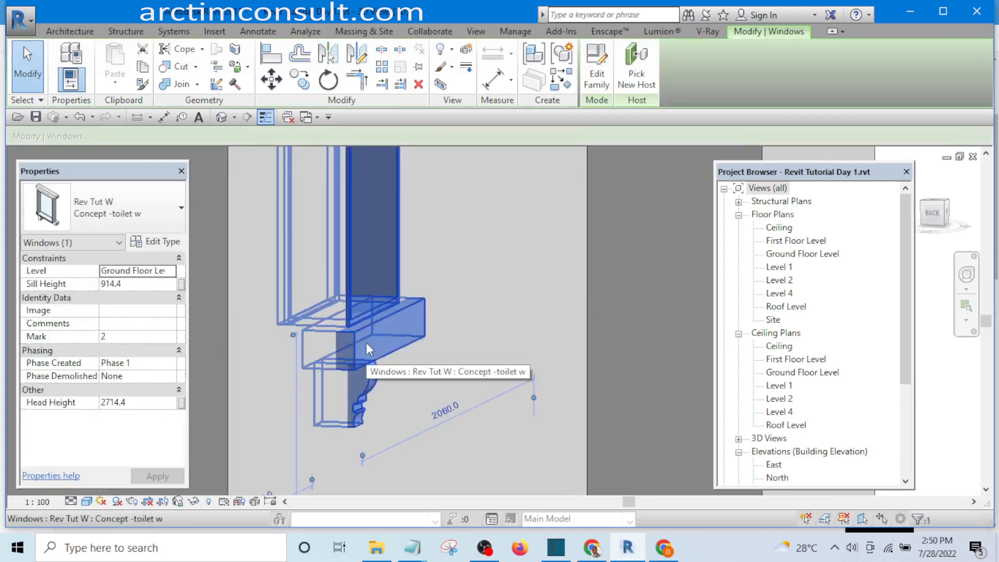
{"action": "left_click", "coordinate": [597, 79]}
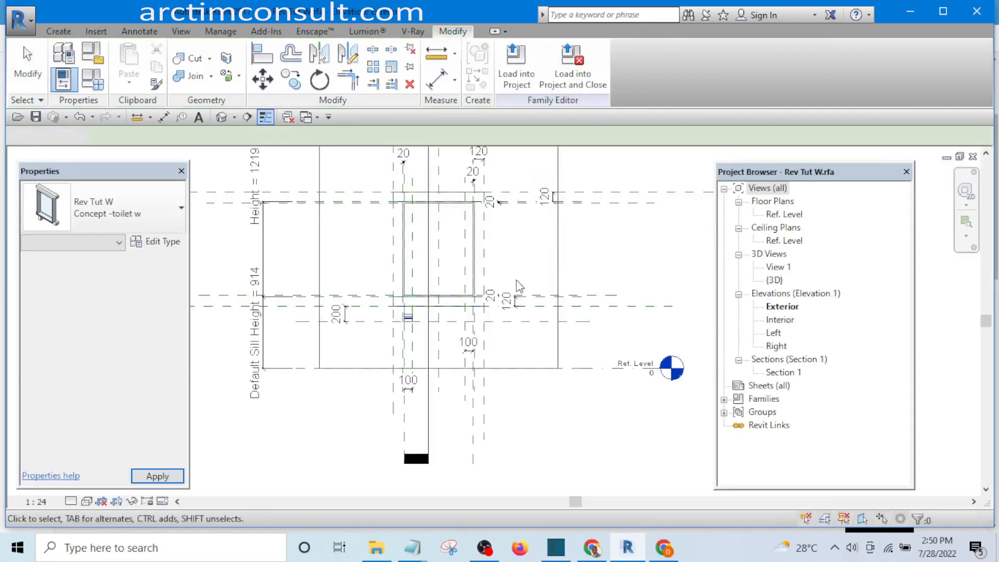
- Mirror a copy of the bracket extrusion about the window's vertical centre reference plane in the Exterior elevation
{"action": "scroll", "coordinate": [421, 313], "scroll_direction": "up", "scroll_amount": 5}
{"action": "scroll", "coordinate": [422, 307], "scroll_direction": "up", "scroll_amount": 3}
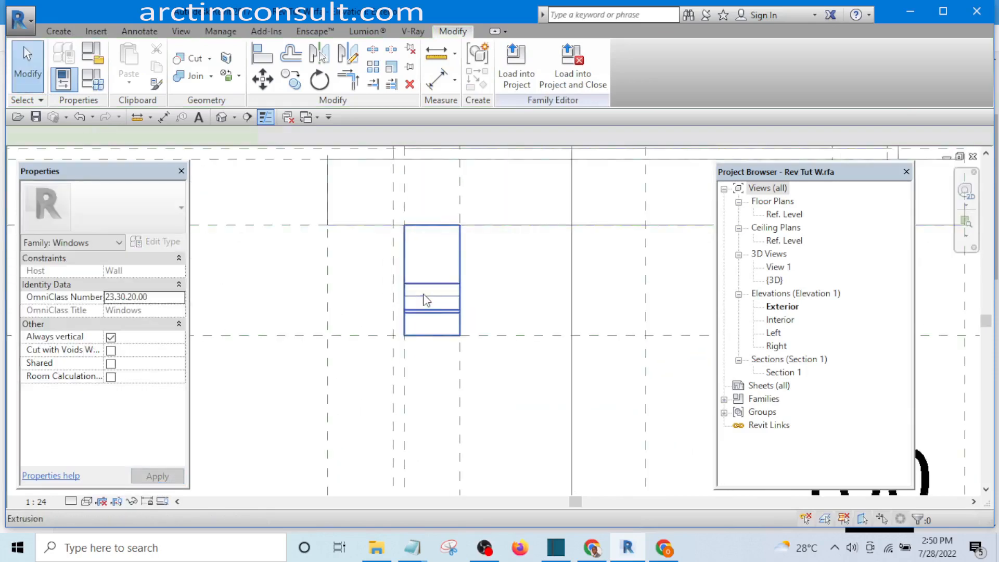
{"action": "left_click", "coordinate": [422, 300]}
{"action": "scroll", "coordinate": [373, 307], "scroll_direction": "down", "scroll_amount": 2}
{"action": "scroll", "coordinate": [373, 307], "scroll_direction": "up", "scroll_amount": 5}
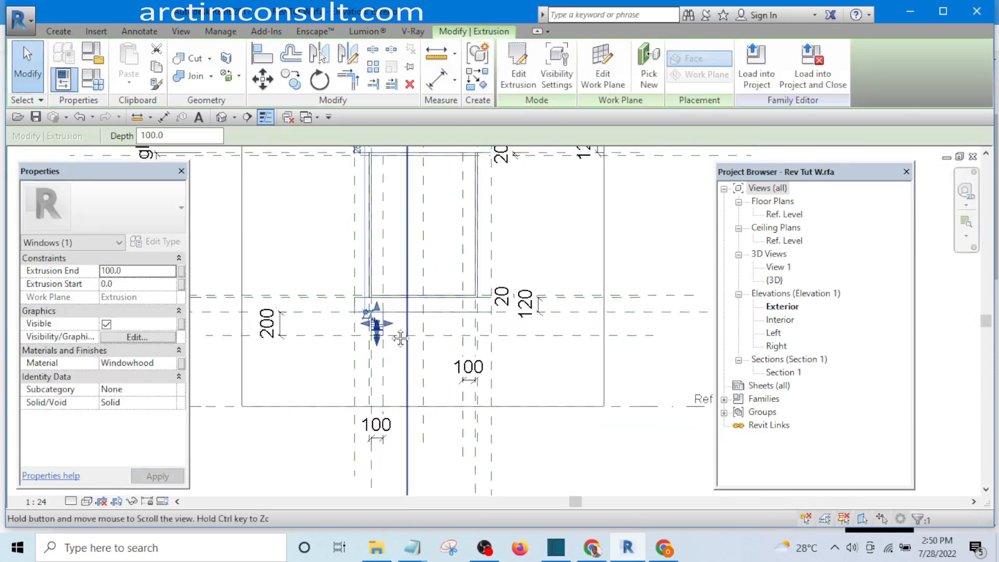
{"action": "scroll", "coordinate": [374, 310], "scroll_direction": "down", "scroll_amount": 4}
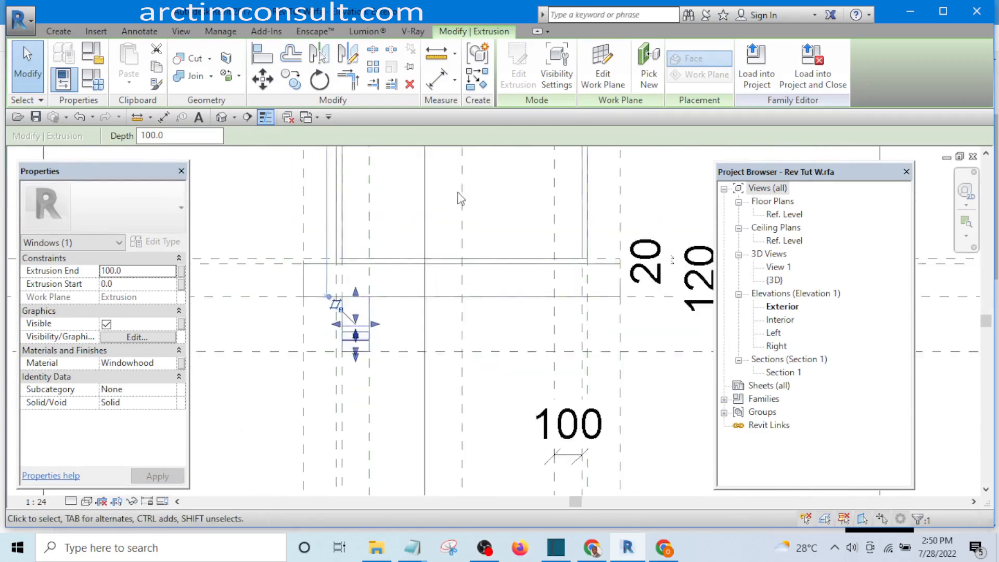
{"action": "left_click", "coordinate": [348, 54]}
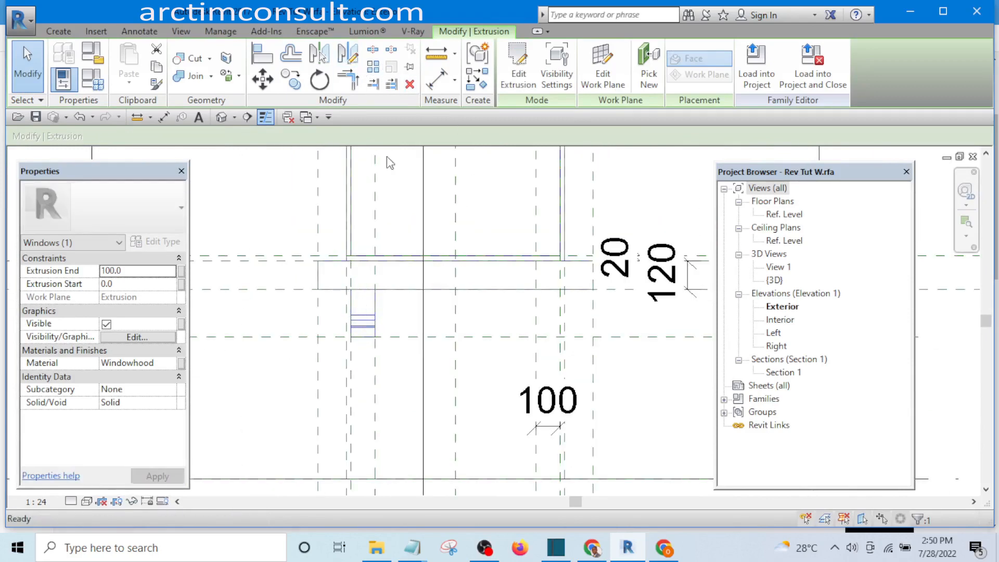
{"action": "left_click", "coordinate": [455, 407]}
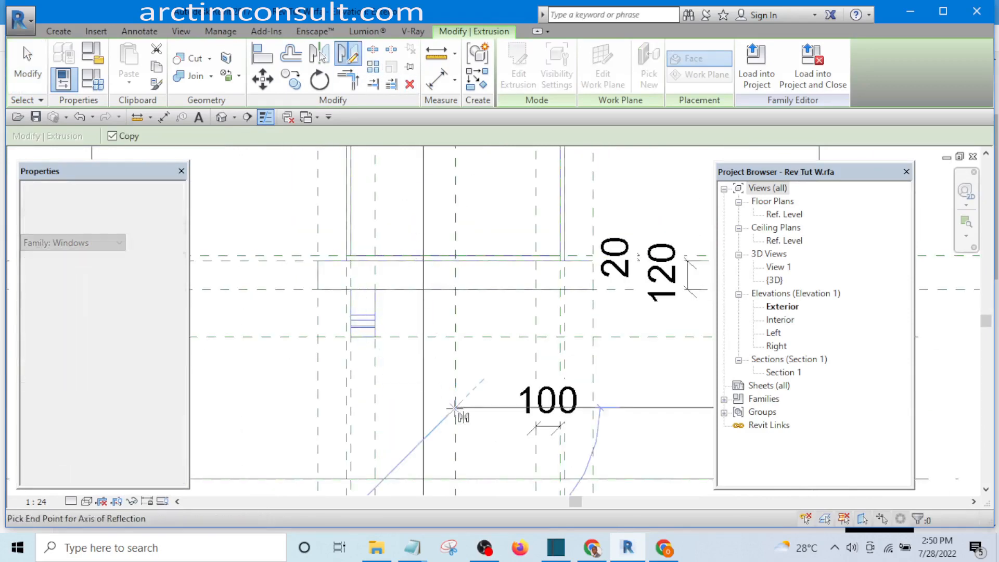
{"action": "left_click", "coordinate": [454, 310]}
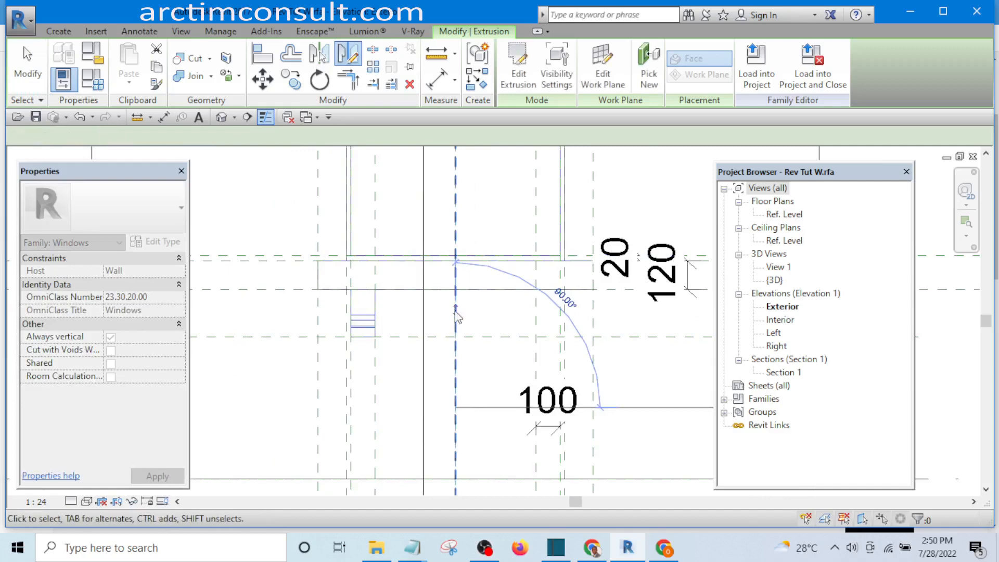
- Snap the mirrored bracket's two side edges to the pair of reference planes 100 mm apart and lock them there
{"action": "scroll", "coordinate": [588, 403], "scroll_direction": "up", "scroll_amount": 3}
{"action": "middle_click_drag", "start_coordinate": [588, 404], "coordinate": [580, 485]}
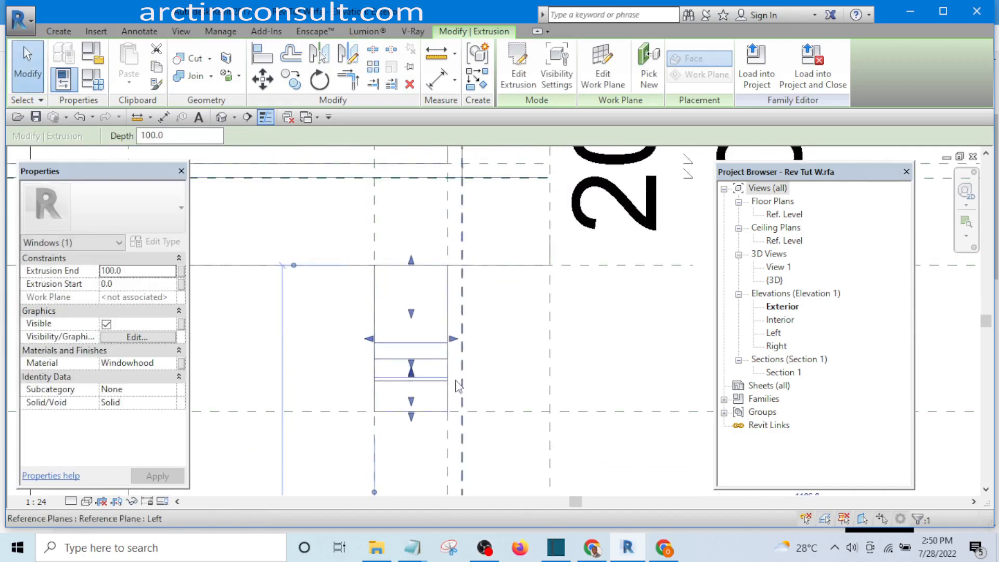
{"action": "scroll", "coordinate": [457, 369], "scroll_direction": "up", "scroll_amount": 3}
{"action": "left_click_drag", "start_coordinate": [435, 320], "coordinate": [460, 340]}
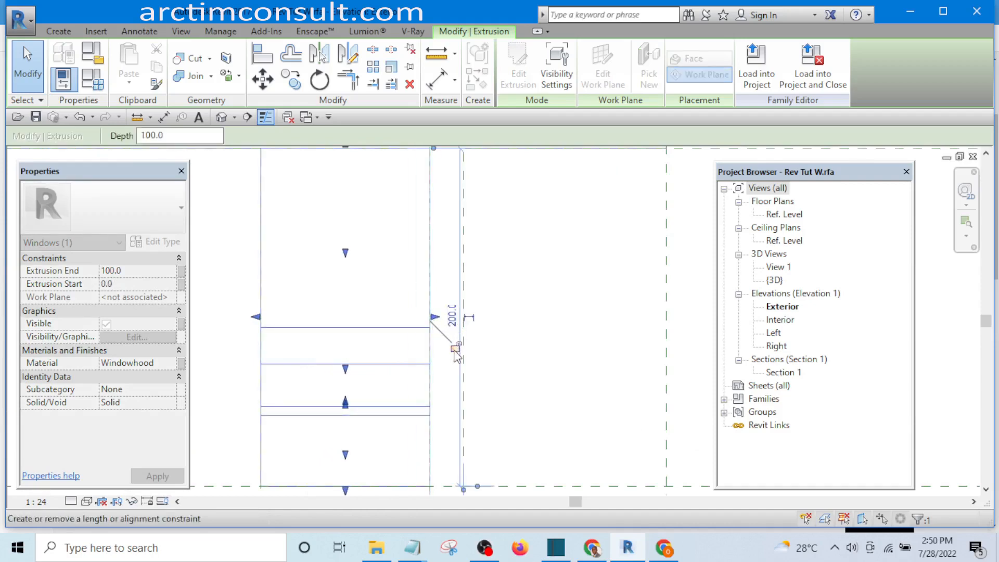
{"action": "left_click", "coordinate": [454, 350]}
{"action": "scroll", "coordinate": [575, 310], "scroll_direction": "down", "scroll_amount": 4}
{"action": "scroll", "coordinate": [482, 339], "scroll_direction": "up", "scroll_amount": 2}
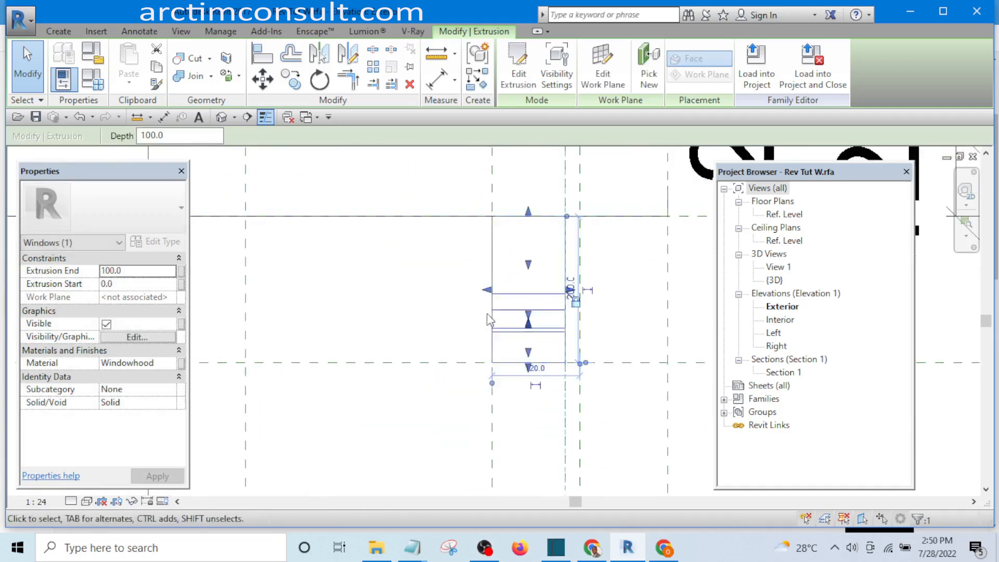
{"action": "scroll", "coordinate": [487, 314], "scroll_direction": "up", "scroll_amount": 2}
{"action": "mouse_move", "coordinate": [490, 281]}
{"action": "left_mouse_down"}
{"action": "mouse_move", "coordinate": [540, 283]}
{"action": "mouse_move", "coordinate": [493, 285]}
{"action": "left_mouse_up"}
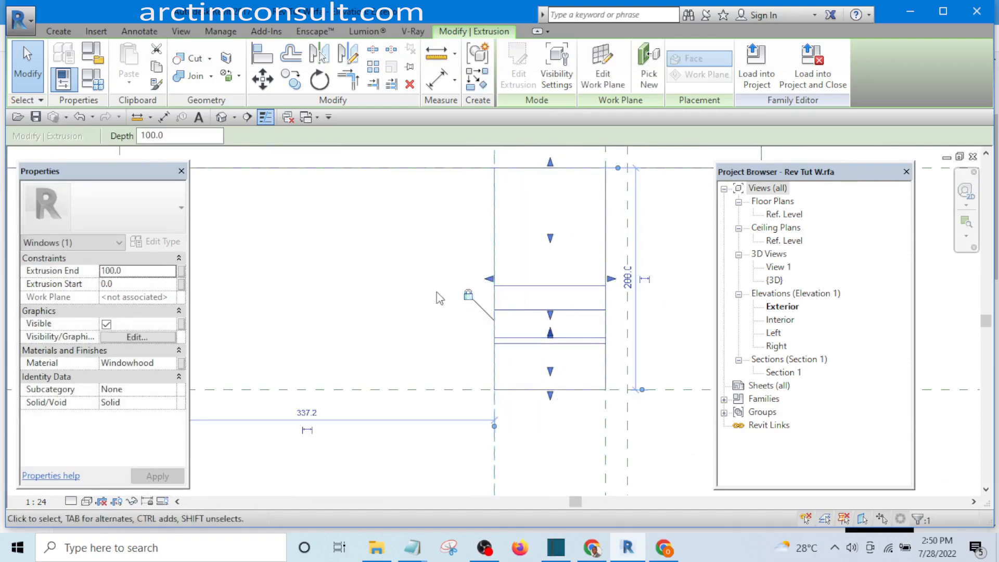
- Open the mirrored bracket's extrusion sketch for editing in the Left elevation
{"action": "left_click", "coordinate": [417, 295]}
{"action": "scroll", "coordinate": [486, 319], "scroll_direction": "down", "scroll_amount": 2}
{"action": "scroll", "coordinate": [491, 296], "scroll_direction": "up", "scroll_amount": 3}
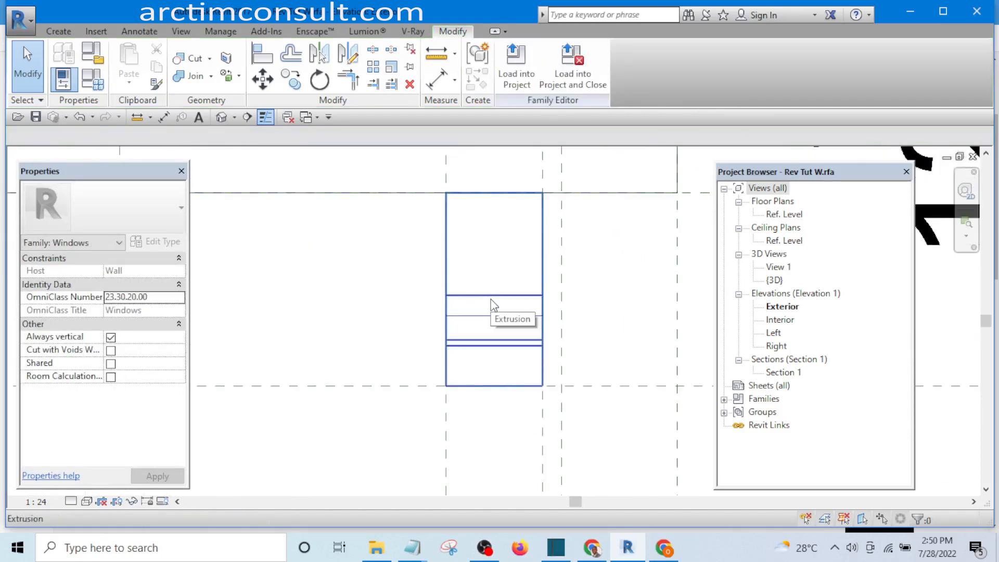
{"action": "left_click", "coordinate": [494, 305]}
{"action": "scroll", "coordinate": [491, 302], "scroll_direction": "down", "scroll_amount": 2}
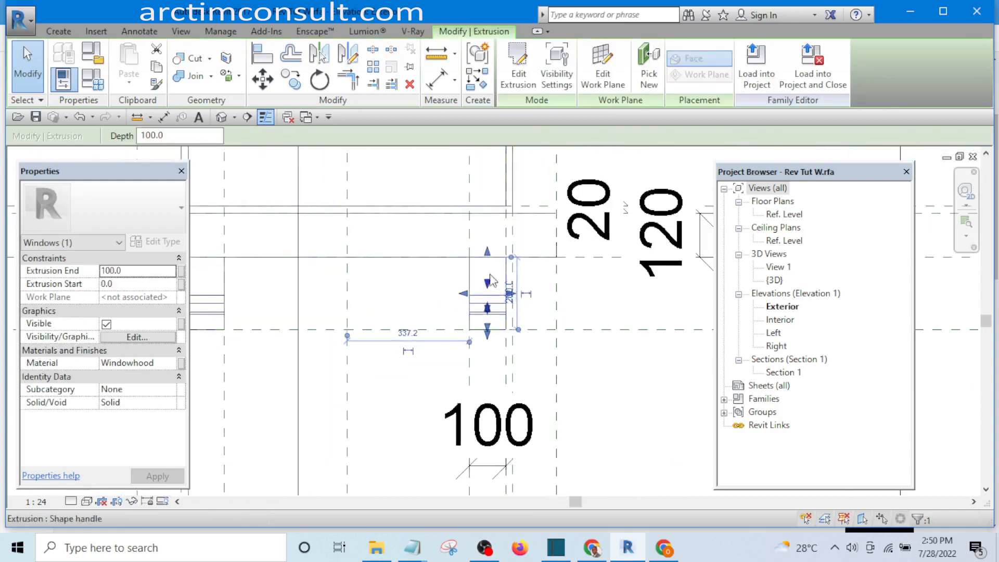
{"action": "scroll", "coordinate": [487, 269], "scroll_direction": "up", "scroll_amount": 1}
{"action": "scroll", "coordinate": [487, 269], "scroll_direction": "up", "scroll_amount": 1}
{"action": "scroll", "coordinate": [382, 304], "scroll_direction": "down", "scroll_amount": 3}
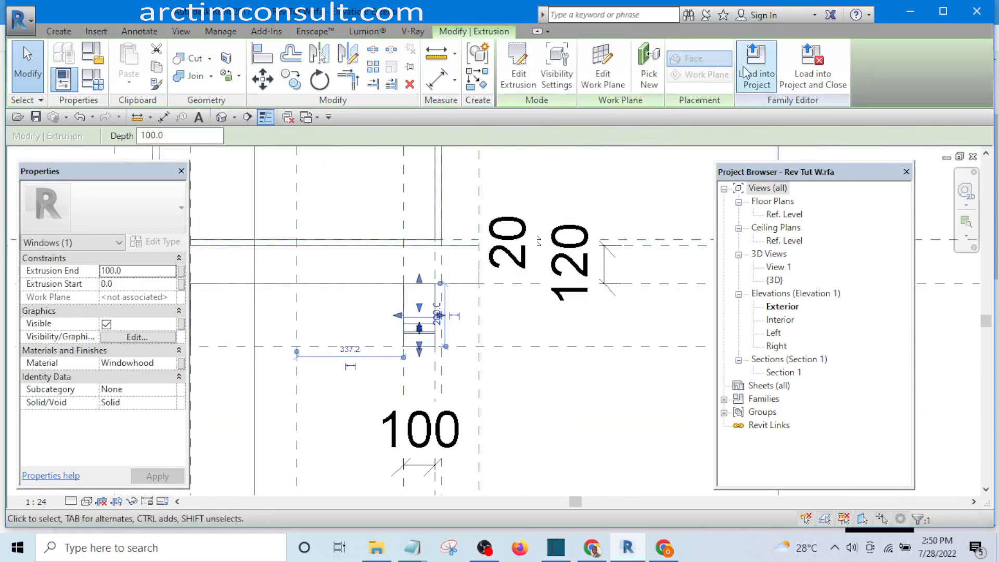
{"action": "left_click", "coordinate": [514, 86]}
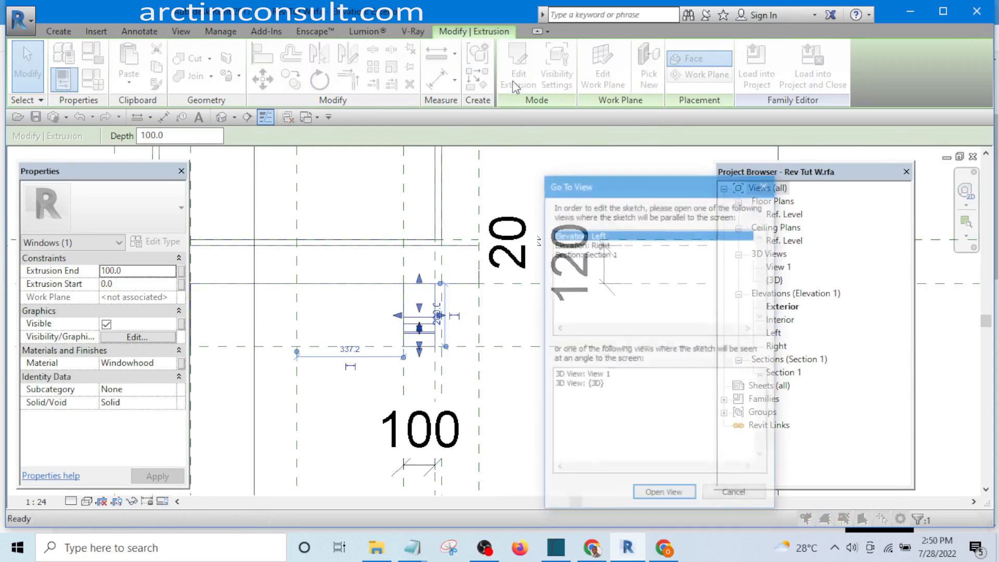
{"action": "double_click", "coordinate": [584, 235]}
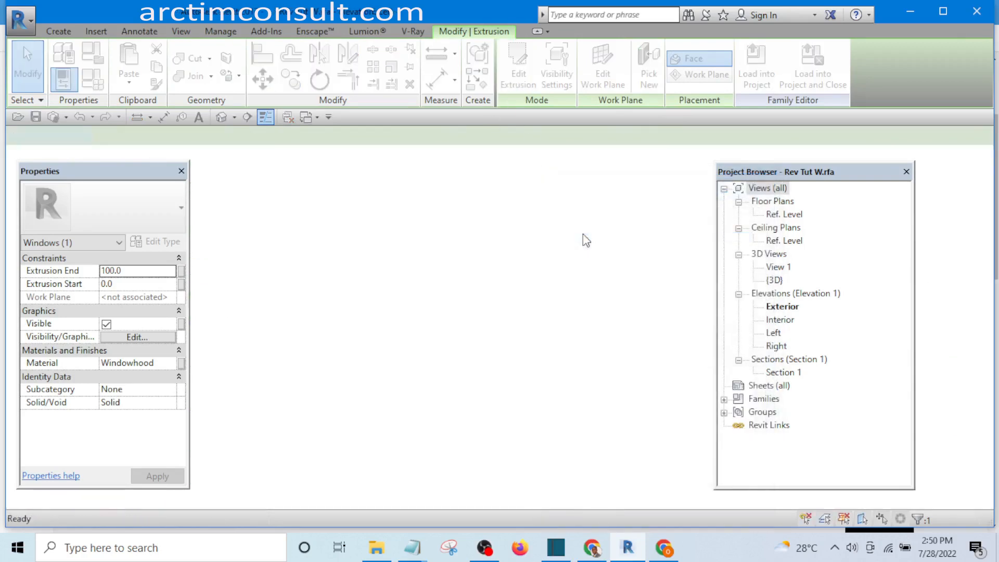
{"action": "scroll", "coordinate": [536, 299], "scroll_direction": "down", "scroll_amount": 2}
{"action": "middle_click_drag", "start_coordinate": [546, 273], "coordinate": [536, 370]}
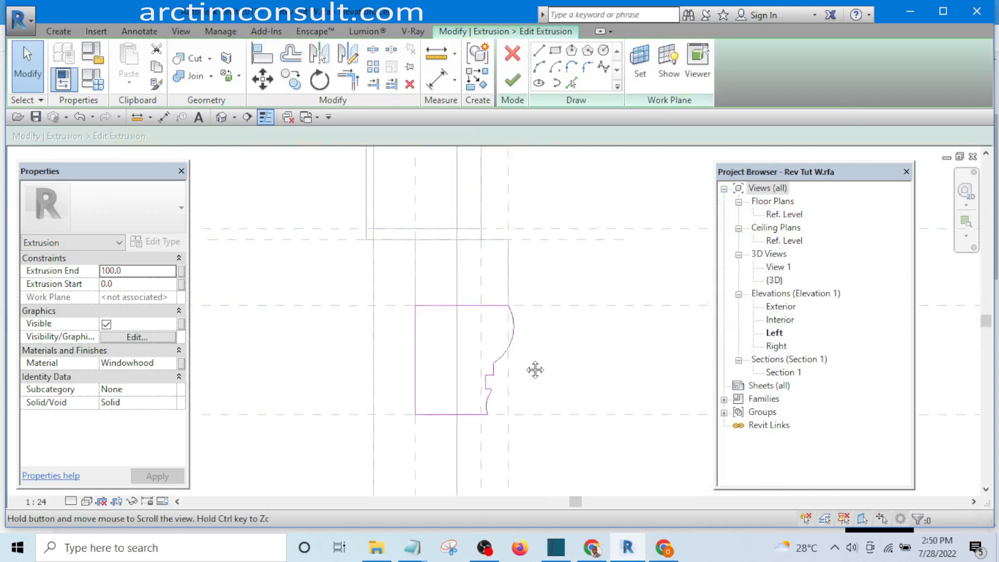
- Align the bracket profile's straight back, upper and lower edges to their reference planes and lock each one
{"action": "left_click_drag", "start_coordinate": [418, 363], "coordinate": [445, 363]}
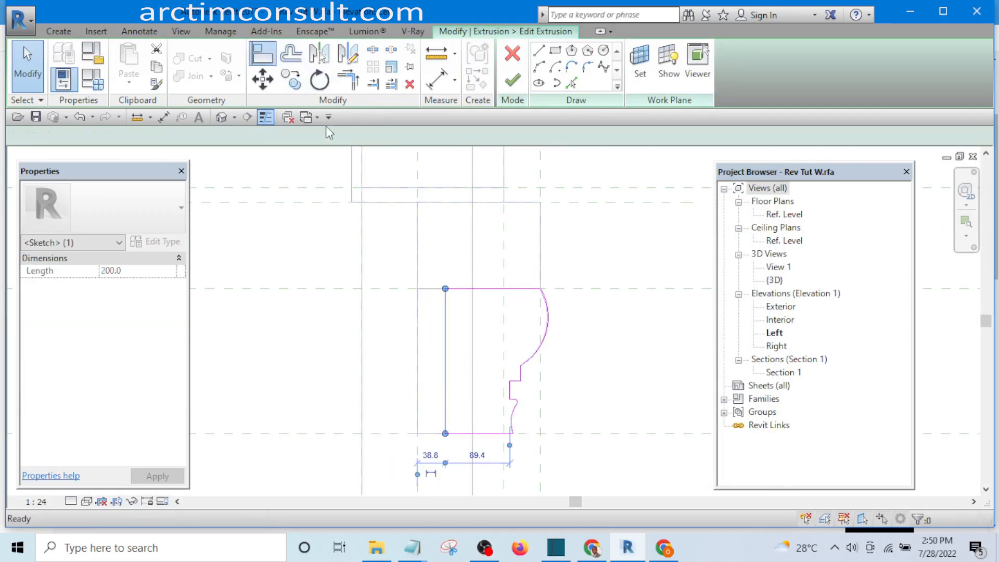
{"action": "left_click", "coordinate": [444, 373]}
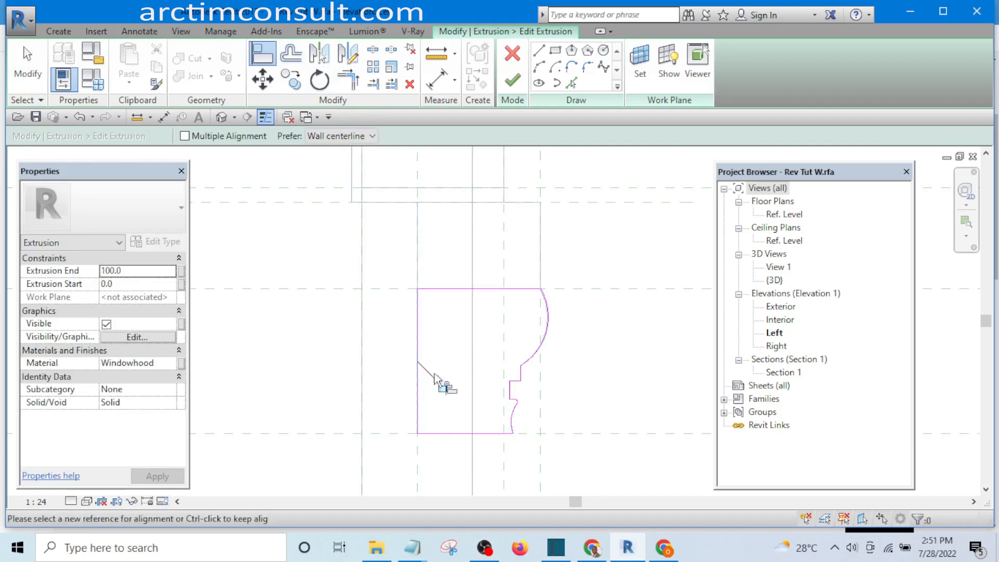
{"action": "left_click", "coordinate": [601, 289]}
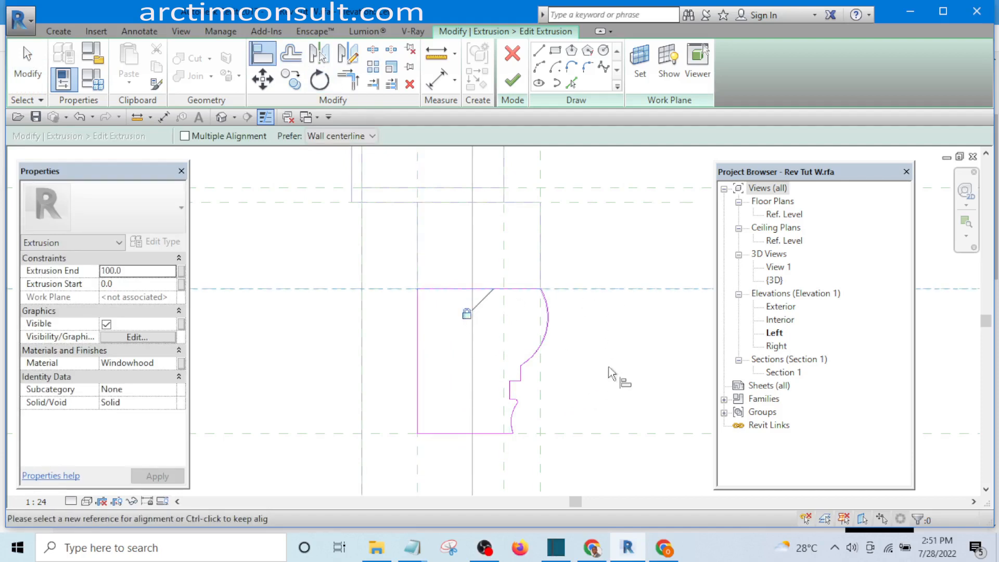
{"action": "middle_click_drag", "start_coordinate": [610, 367], "coordinate": [521, 257]}
{"action": "left_click", "coordinate": [531, 322]}
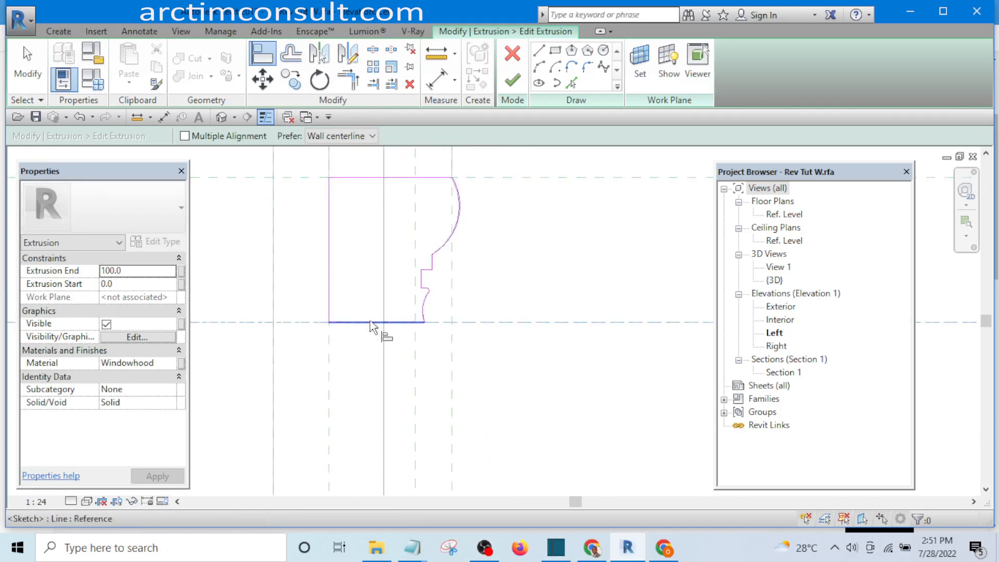
{"action": "scroll", "coordinate": [528, 246], "scroll_direction": "up", "scroll_amount": 3}
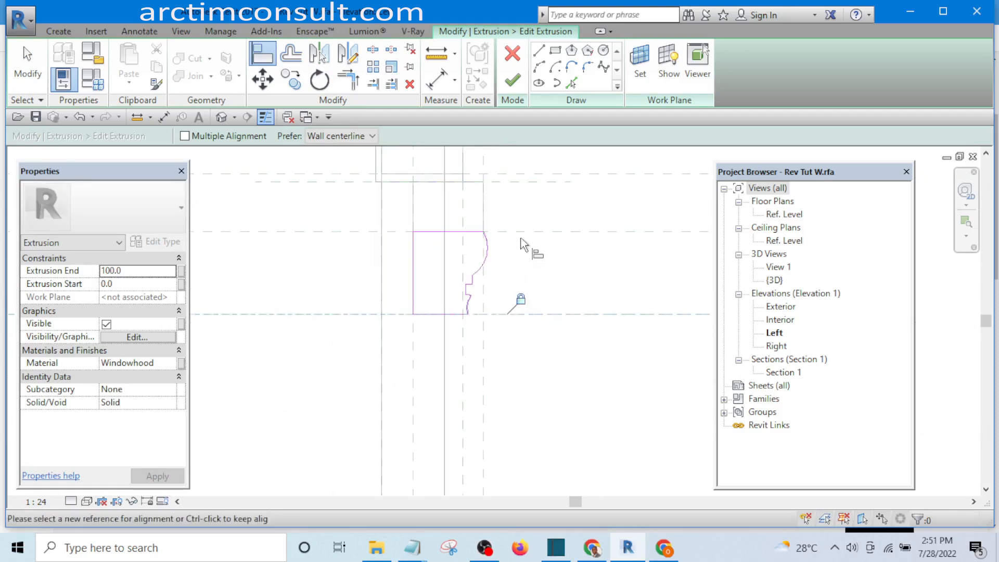
- Align and lock the upper endpoint of the profile's large arc to the outermost vertical reference plane, and finish the sketch
{"action": "middle_click_drag", "start_coordinate": [528, 246], "coordinate": [531, 393]}
{"action": "mouse_move", "coordinate": [461, 388]}
{"action": "middle_mouse_down"}
{"action": "mouse_move", "coordinate": [495, 388]}
{"action": "mouse_move", "coordinate": [518, 214]}
{"action": "middle_mouse_up"}
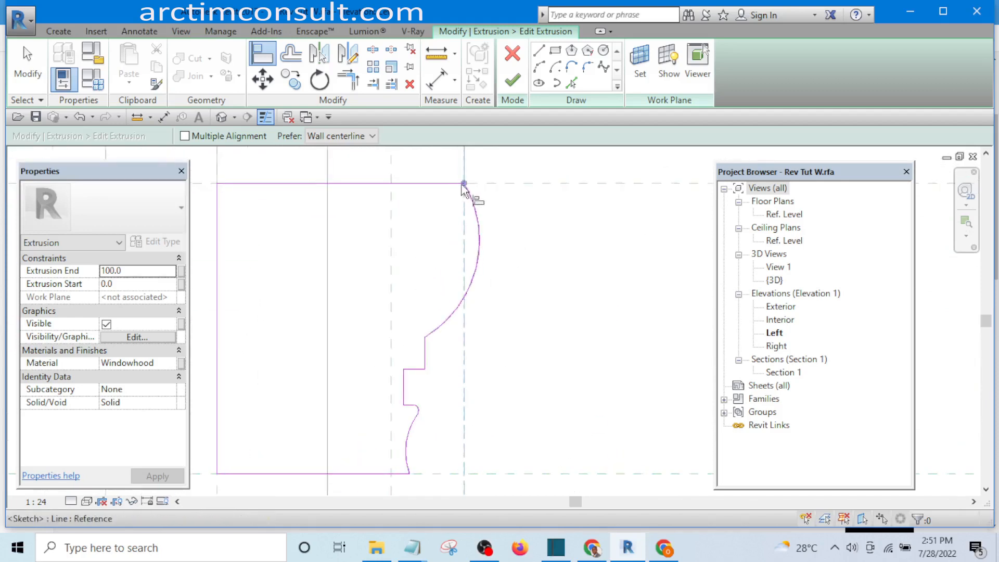
{"action": "scroll", "coordinate": [462, 187], "scroll_direction": "up", "scroll_amount": 3}
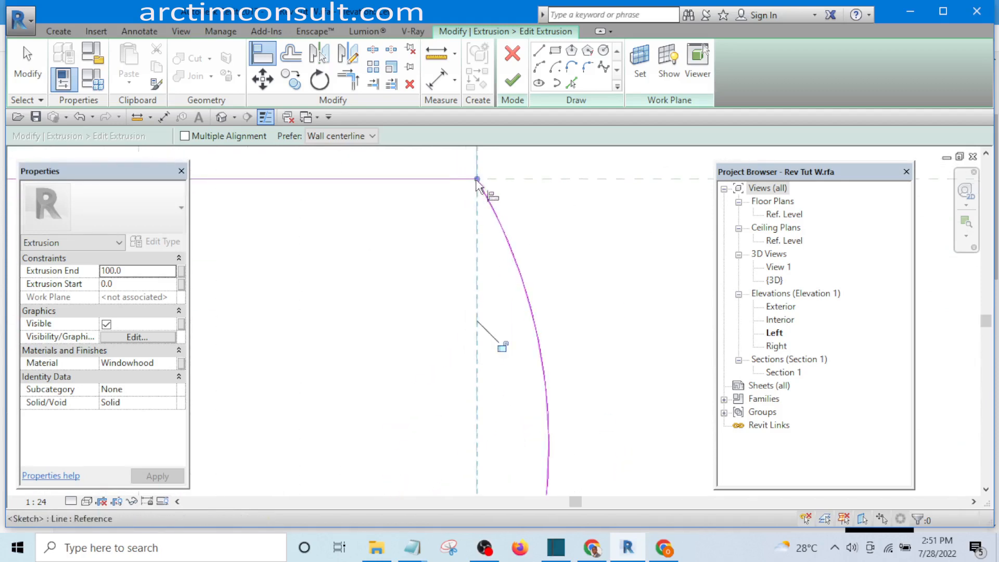
{"action": "left_click", "coordinate": [504, 348]}
{"action": "scroll", "coordinate": [513, 312], "scroll_direction": "down", "scroll_amount": 5}
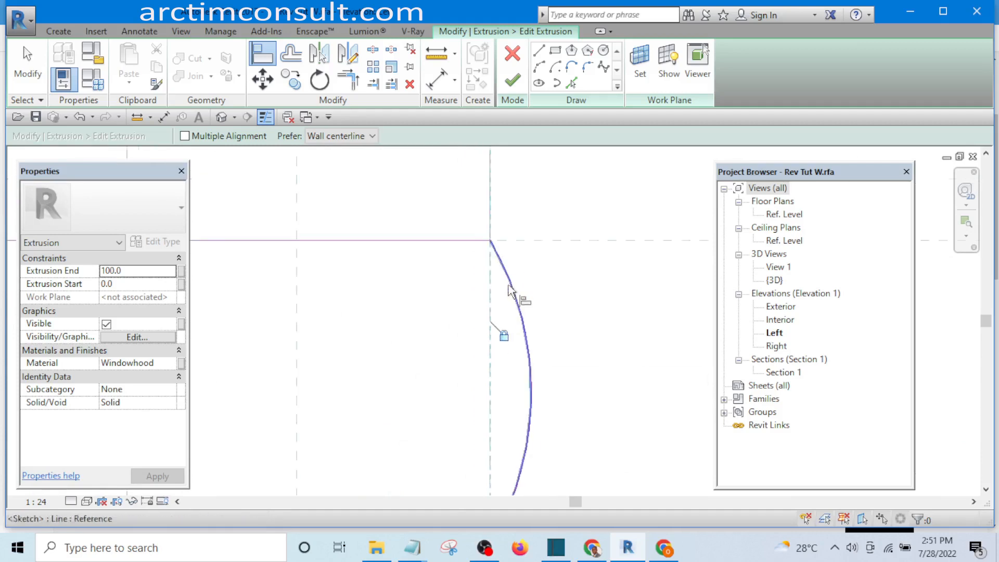
{"action": "left_click", "coordinate": [513, 80]}
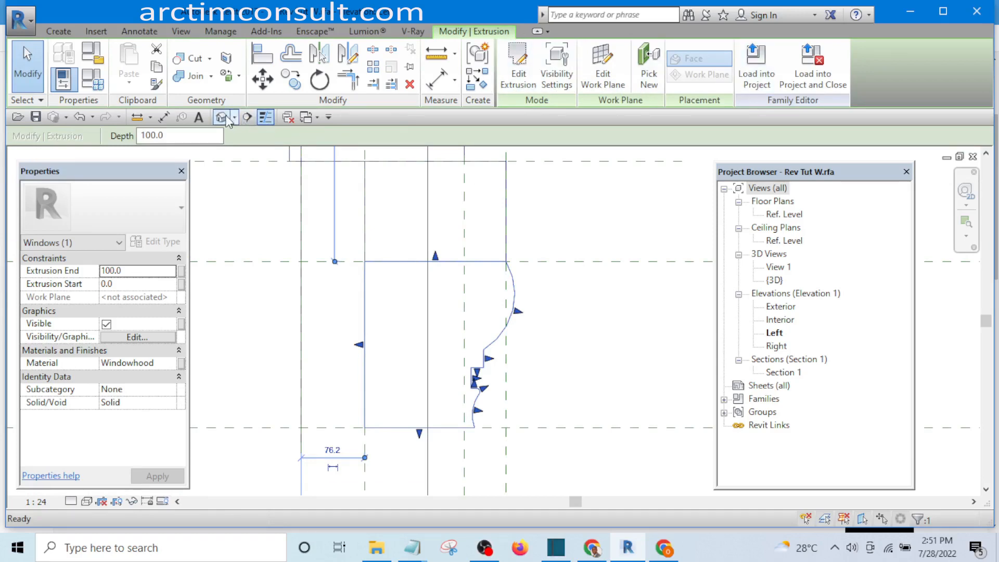
- Examine both brackets beneath the lower hood from the front and both sides in the family's 3D view
{"action": "left_click", "coordinate": [417, 236]}
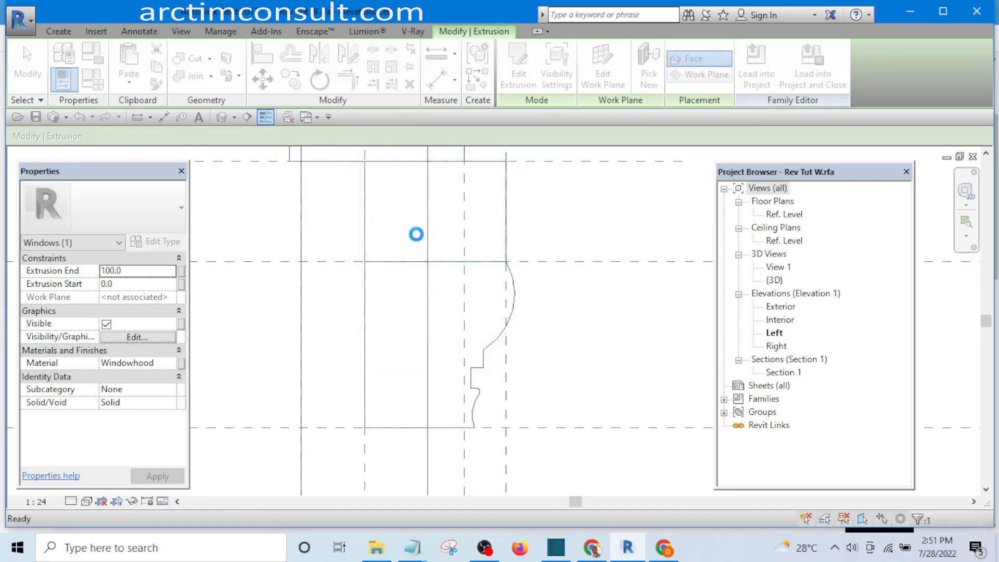
{"action": "key", "text": "ctrl+Tab"}
{"action": "scroll", "coordinate": [489, 333], "scroll_direction": "down", "scroll_amount": 3}
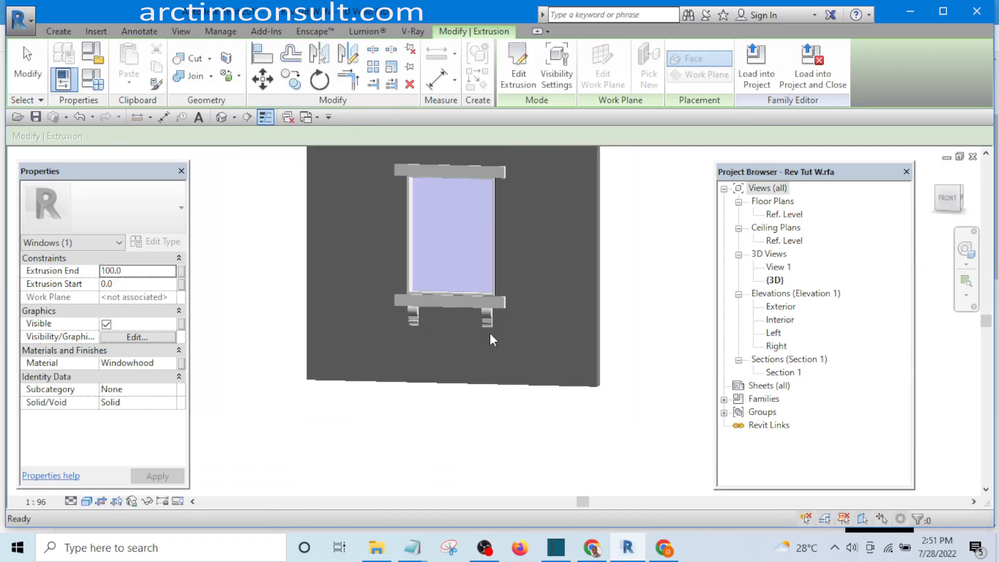
{"action": "middle_click_drag", "start_coordinate": [489, 333], "coordinate": [610, 334], "text": "shift"}
{"action": "scroll", "coordinate": [445, 317], "scroll_direction": "up", "scroll_amount": 5}
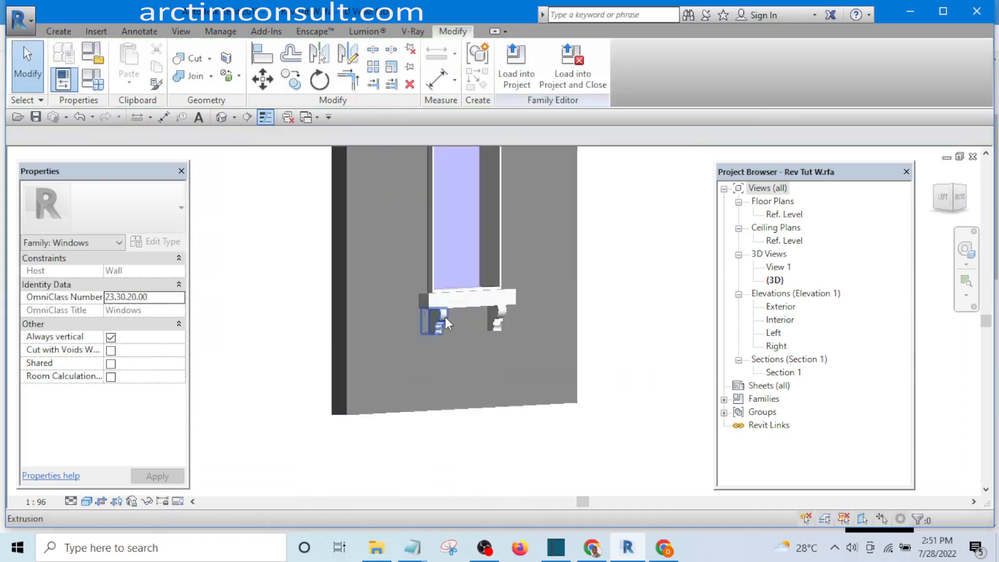
{"action": "middle_click_drag", "start_coordinate": [445, 369], "coordinate": [260, 360], "text": "shift"}
{"action": "scroll", "coordinate": [518, 313], "scroll_direction": "down", "scroll_amount": 4}
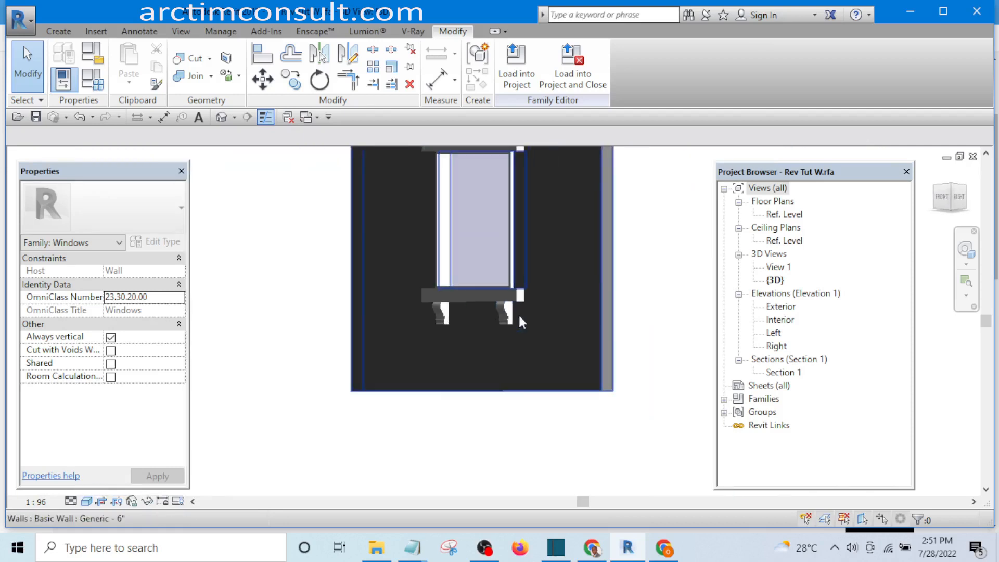
{"action": "middle_click_drag", "start_coordinate": [518, 313], "coordinate": [560, 174], "text": "shift"}
- Load the family with both brackets into Revit Tutorial Day 1.rvt, overwriting the existing version
{"action": "left_click", "coordinate": [516, 63]}
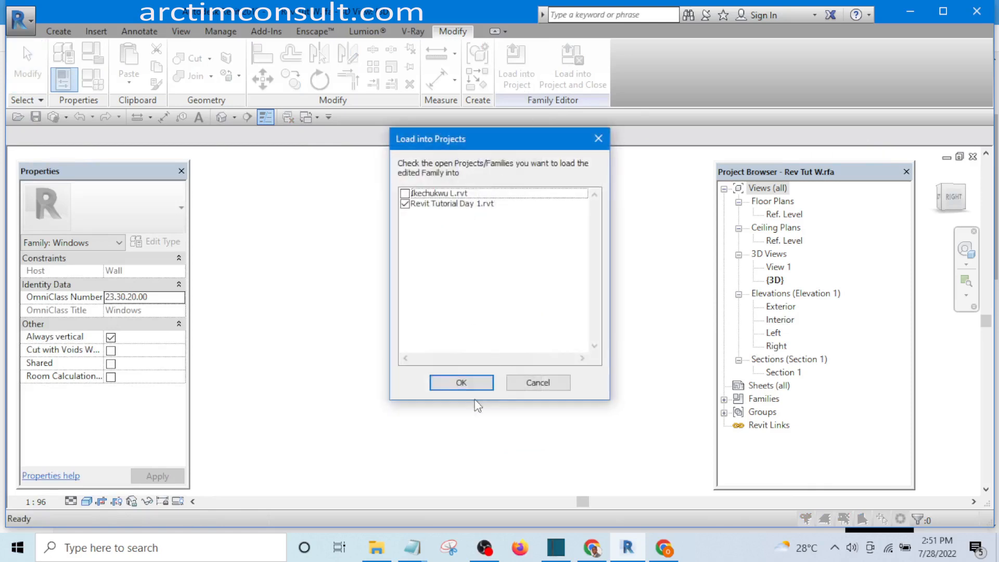
{"action": "left_click", "coordinate": [465, 383]}
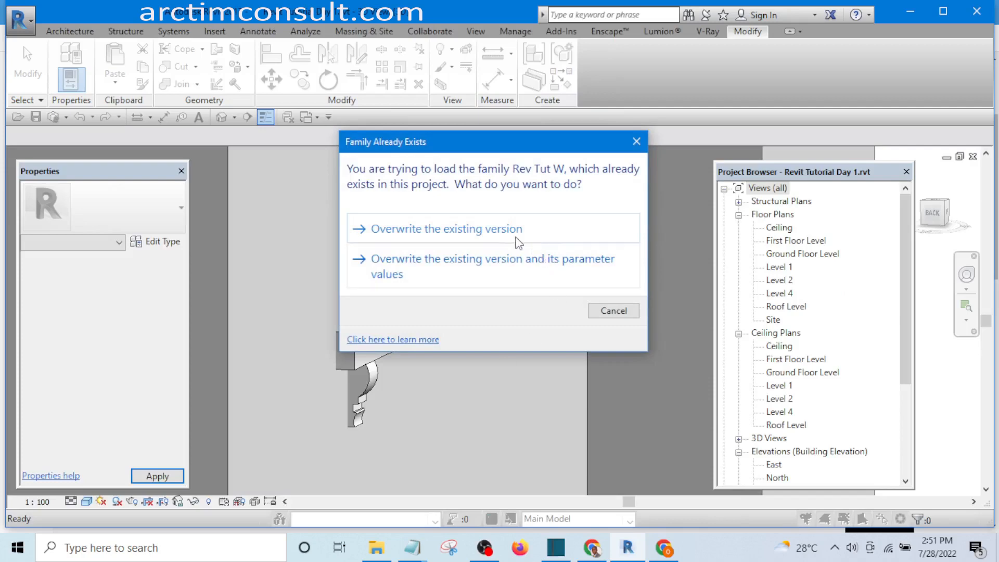
{"action": "left_click", "coordinate": [501, 230]}
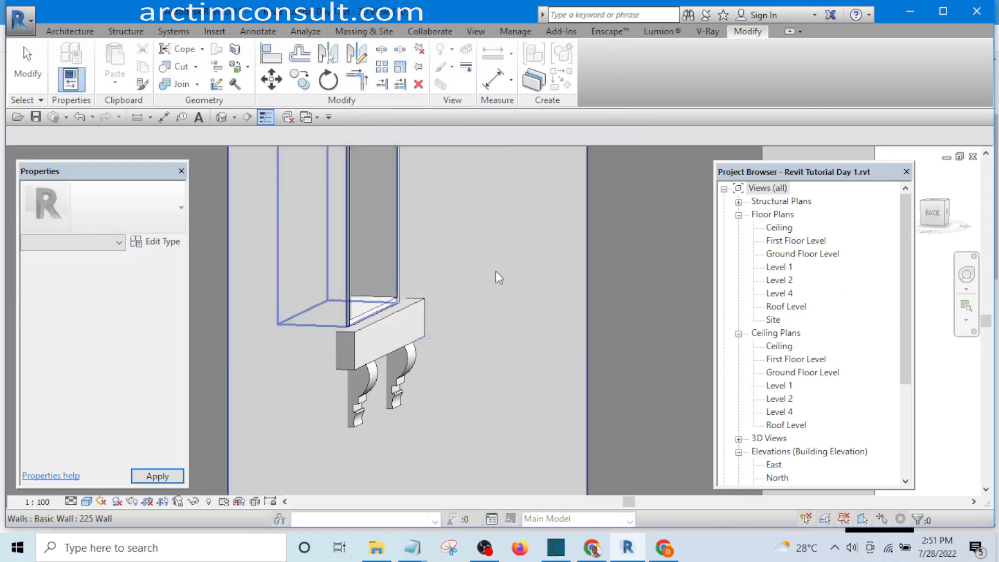
- Examine the reloaded window with its two brackets on the house wall from several angles in 3D
{"action": "scroll", "coordinate": [602, 351], "scroll_direction": "down", "scroll_amount": 4}
{"action": "middle_click_drag", "start_coordinate": [604, 363], "coordinate": [610, 307], "text": "shift"}
{"action": "scroll", "coordinate": [610, 307], "scroll_direction": "down", "scroll_amount": 5}
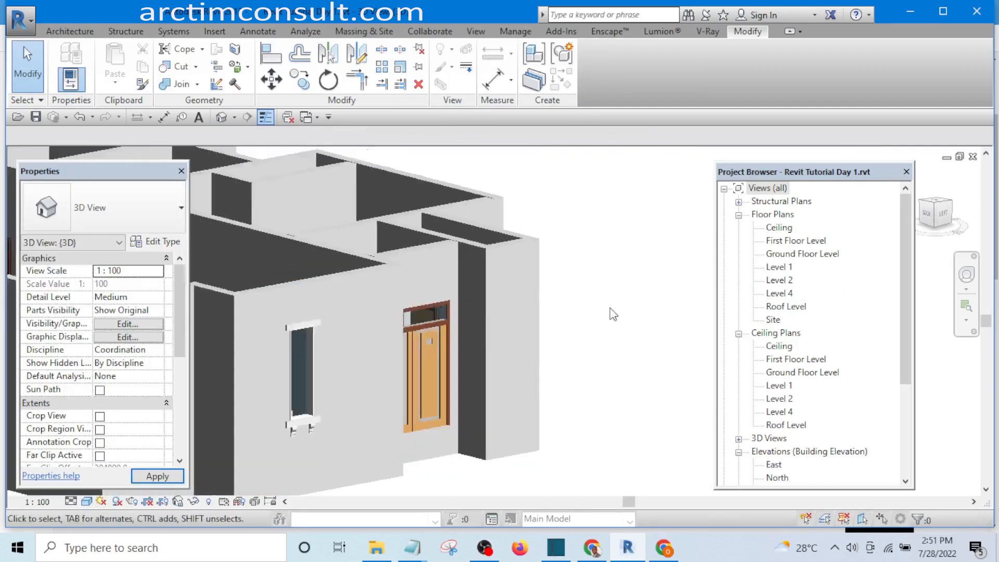
{"action": "middle_click_drag", "start_coordinate": [495, 388], "coordinate": [603, 381], "text": "shift"}
{"action": "scroll", "coordinate": [551, 367], "scroll_direction": "up", "scroll_amount": 5}
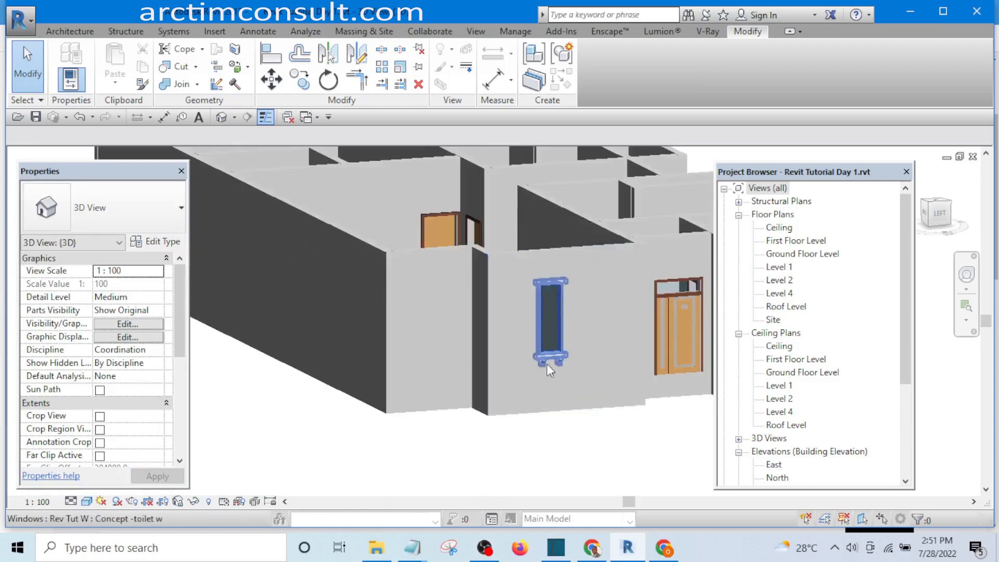
{"action": "scroll", "coordinate": [458, 386], "scroll_direction": "down", "scroll_amount": 2}
{"action": "middle_click_drag", "start_coordinate": [565, 416], "coordinate": [498, 388], "text": "shift"}
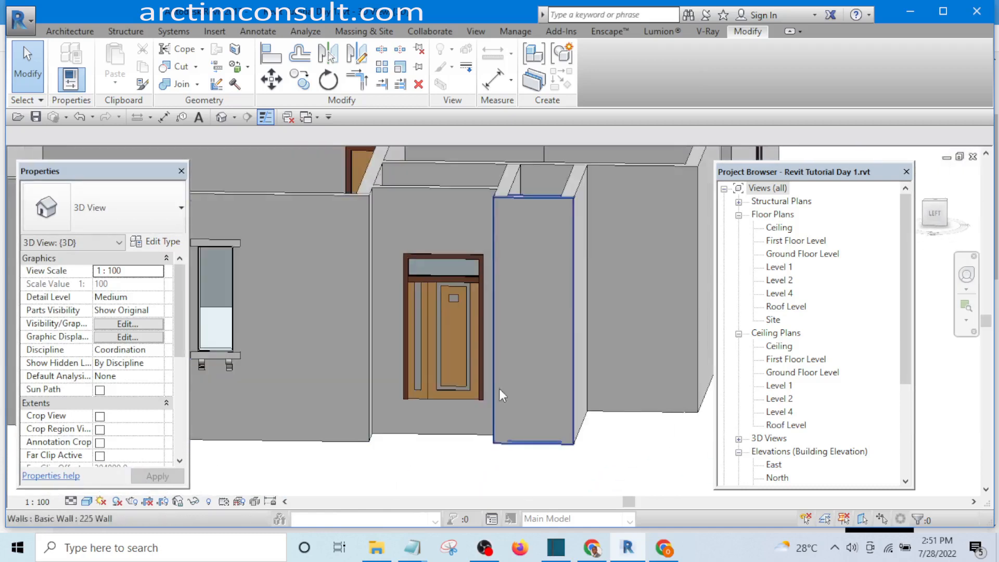
{"action": "scroll", "coordinate": [493, 373], "scroll_direction": "down", "scroll_amount": 5}
{"action": "scroll", "coordinate": [367, 360], "scroll_direction": "up", "scroll_amount": 7}
{"action": "scroll", "coordinate": [351, 385], "scroll_direction": "up", "scroll_amount": 1}
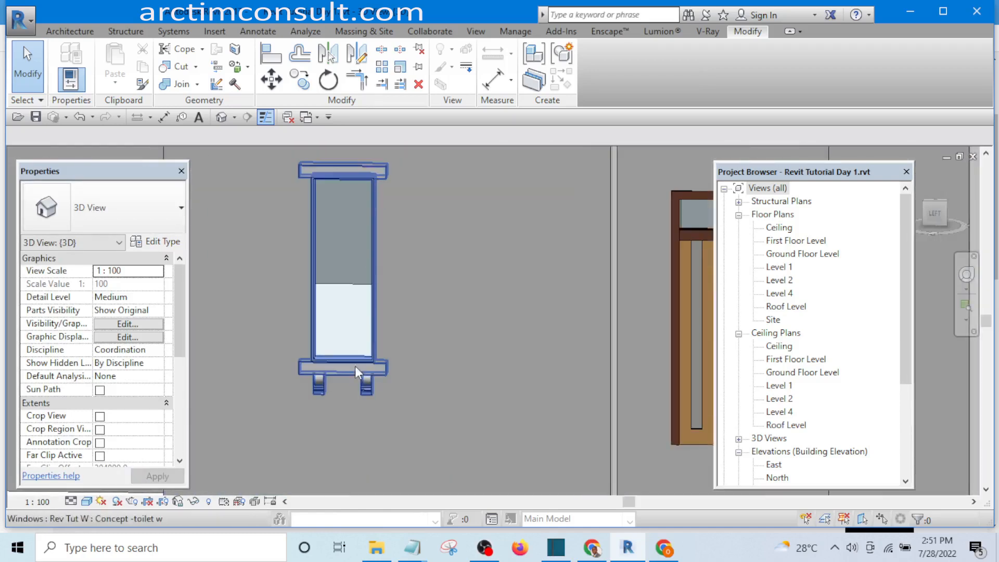
- Set the width of the Concept -toilet w window type to 1200 mm
{"action": "left_click", "coordinate": [355, 366]}
{"action": "left_click", "coordinate": [157, 242]}
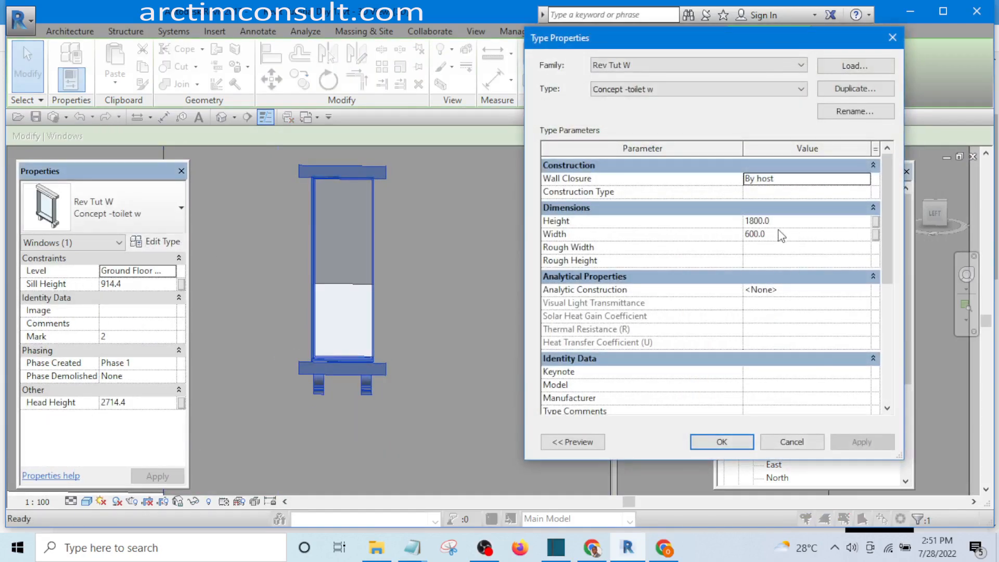
{"action": "left_click", "coordinate": [778, 233]}
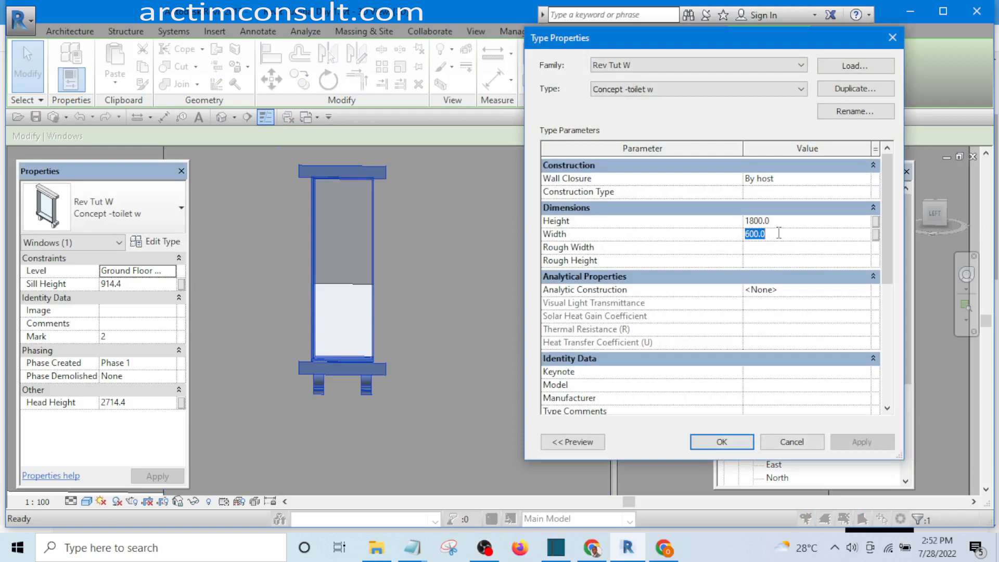
{"action": "type", "text": "1200"}
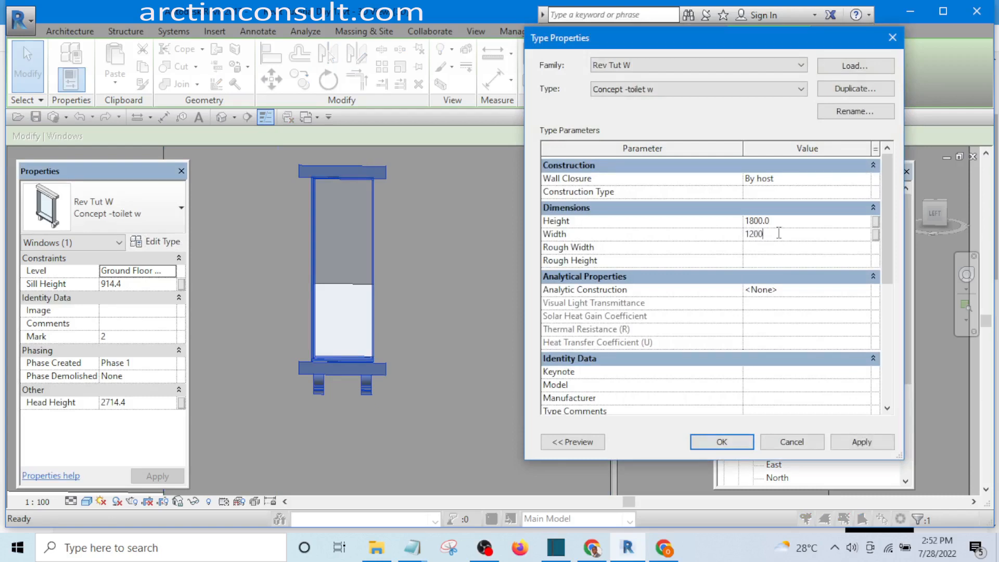
{"action": "left_click", "coordinate": [867, 441]}
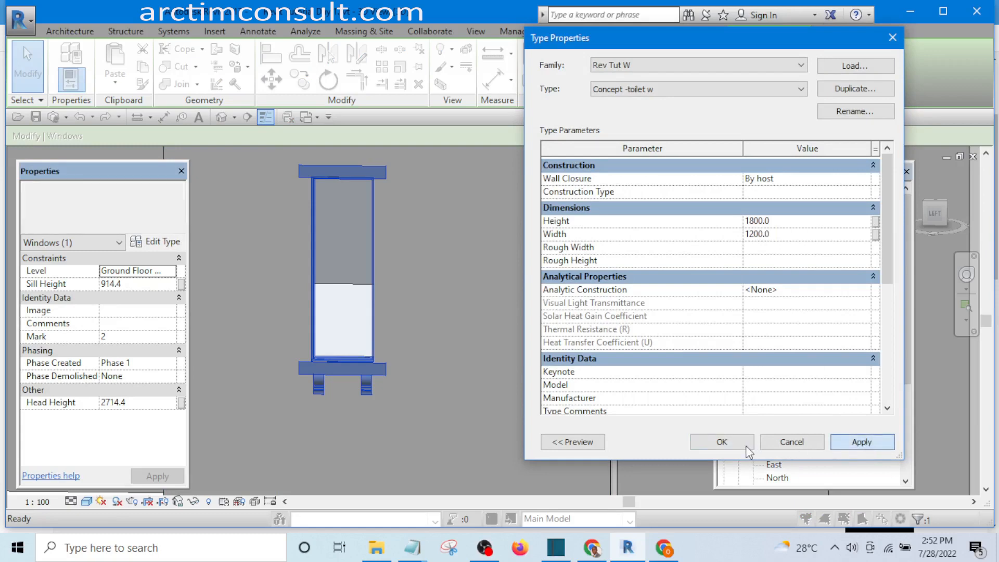
{"action": "left_click", "coordinate": [742, 443]}
- Set both the height and the width of the Concept -toilet w window type to 600 mm
{"action": "scroll", "coordinate": [678, 387], "scroll_direction": "down", "scroll_amount": 4}
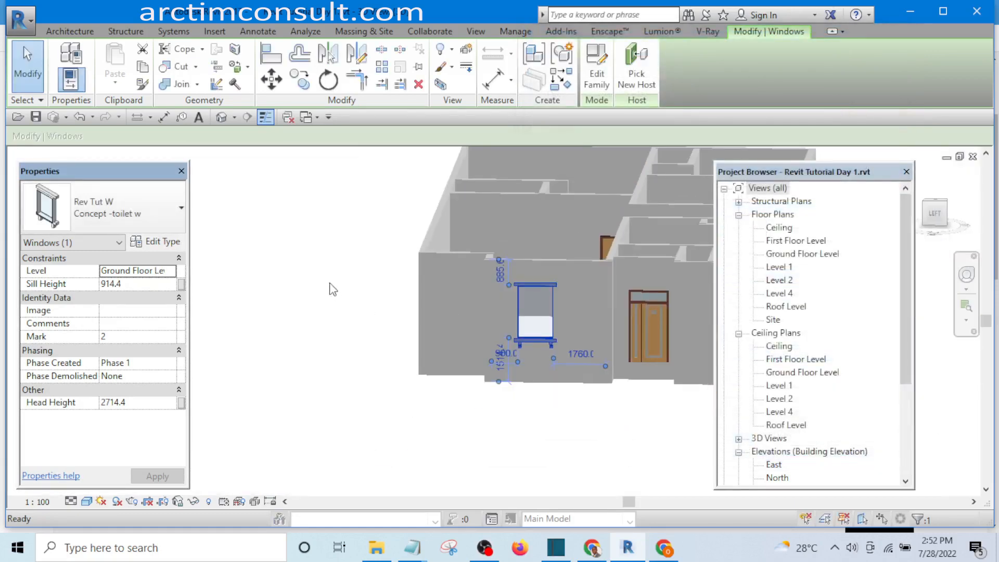
{"action": "left_click", "coordinate": [329, 285]}
{"action": "scroll", "coordinate": [560, 378], "scroll_direction": "up", "scroll_amount": 1}
{"action": "scroll", "coordinate": [560, 378], "scroll_direction": "up", "scroll_amount": 4}
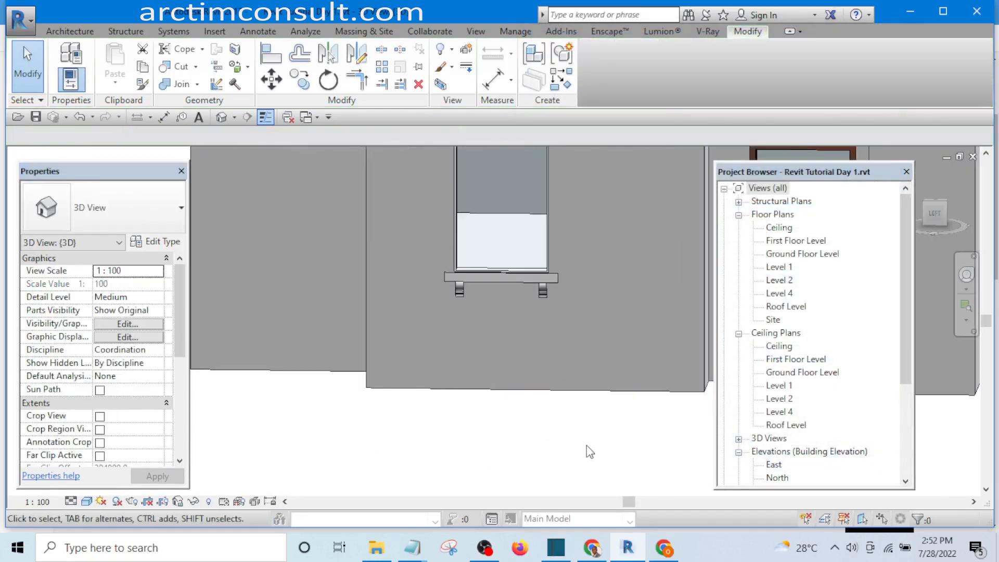
{"action": "middle_click_drag", "start_coordinate": [587, 450], "coordinate": [523, 310], "text": "shift"}
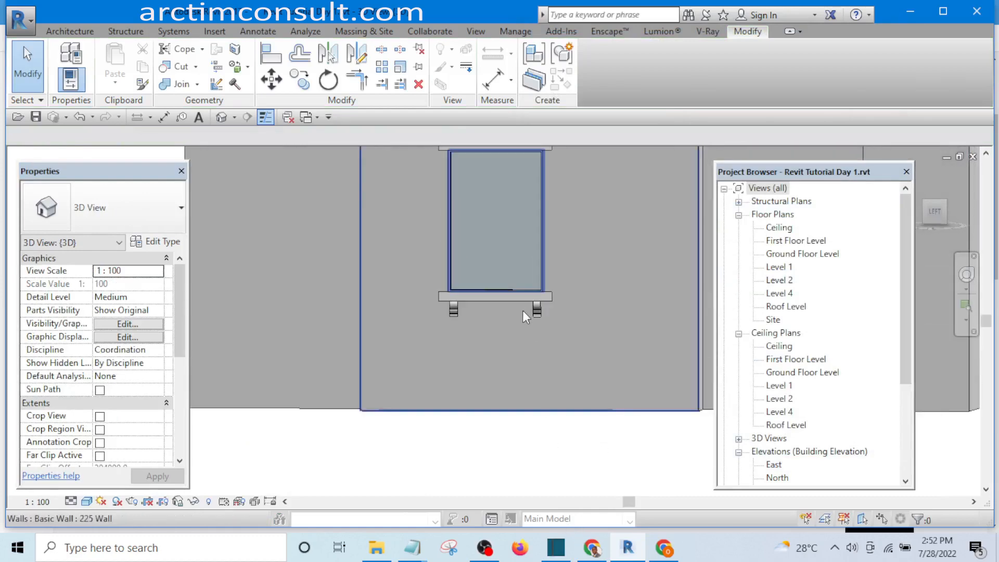
{"action": "scroll", "coordinate": [523, 310], "scroll_direction": "up", "scroll_amount": 2}
{"action": "left_click", "coordinate": [526, 292]}
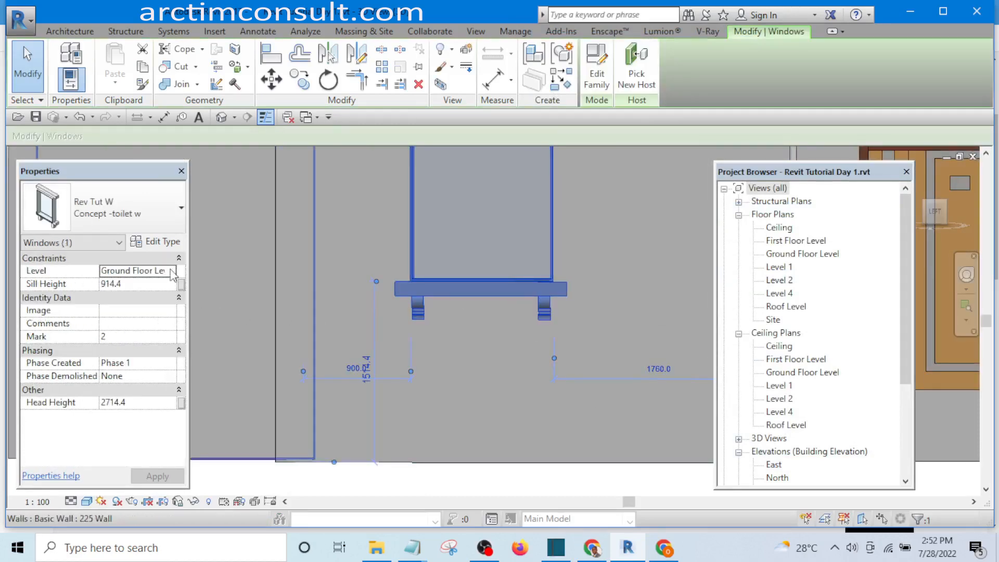
{"action": "left_click", "coordinate": [163, 242]}
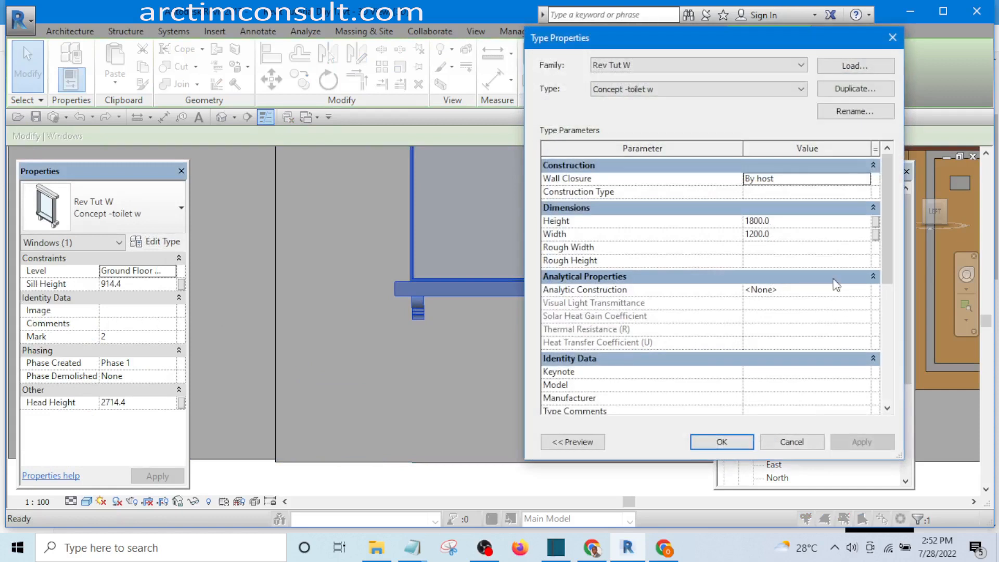
{"action": "left_click", "coordinate": [770, 221]}
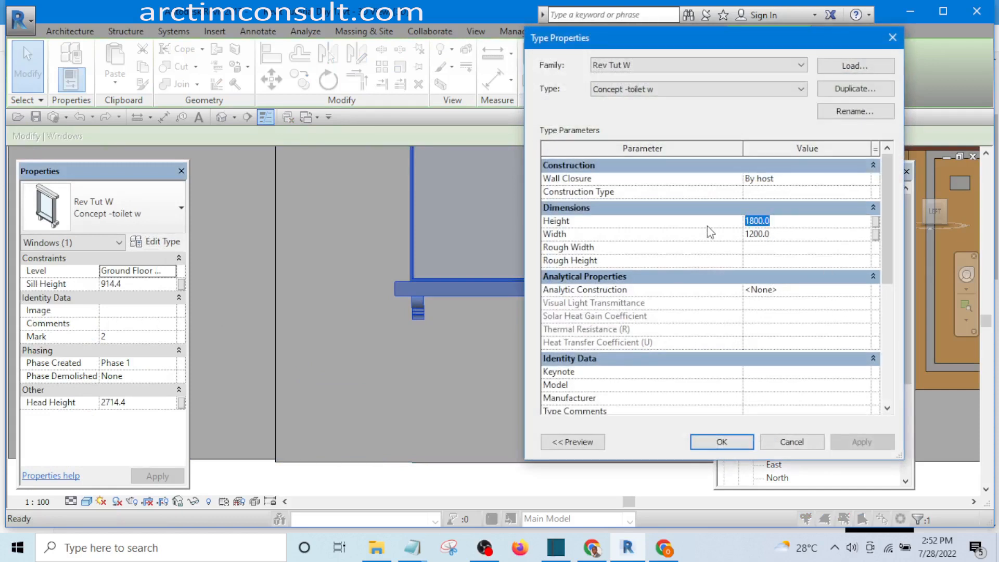
{"action": "type", "text": "600"}
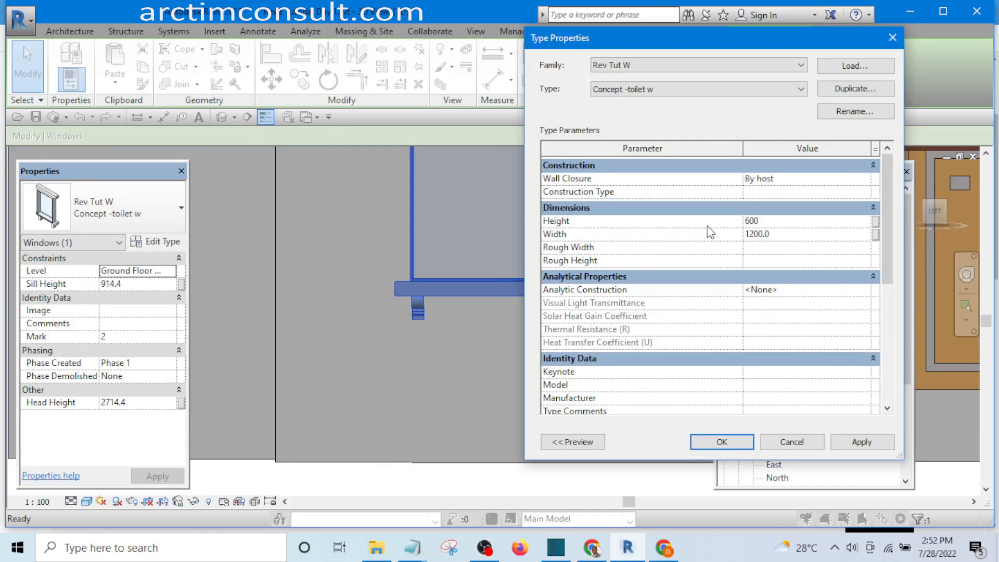
{"action": "left_click", "coordinate": [782, 233]}
{"action": "type", "text": "600"}
{"action": "left_click", "coordinate": [859, 442]}
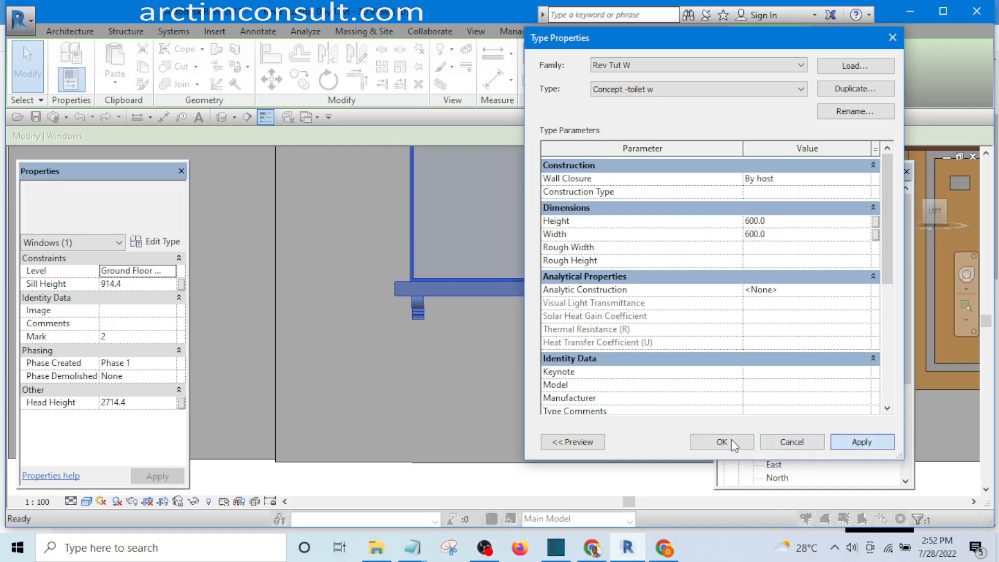
{"action": "left_click", "coordinate": [732, 440]}
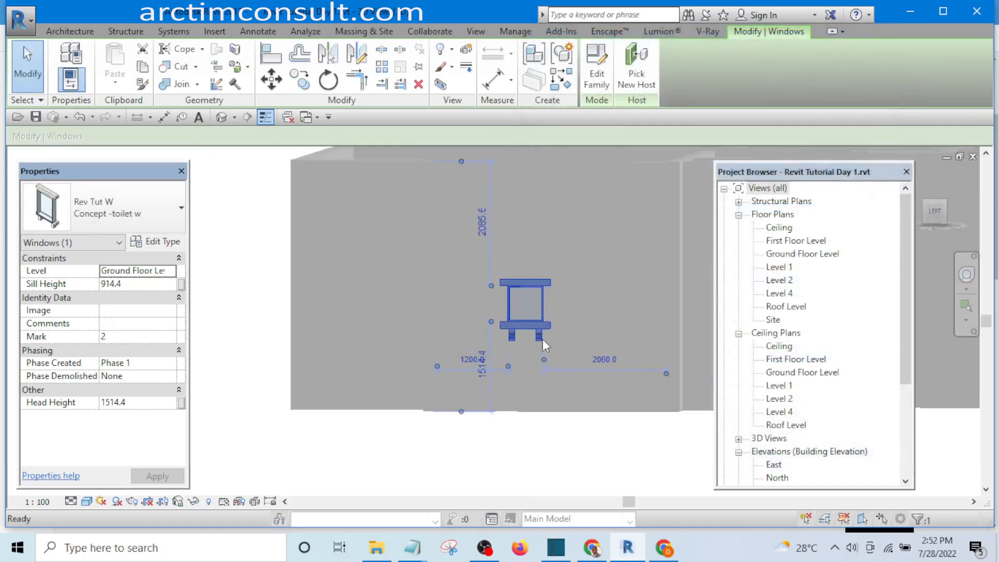
- Examine the resized square window, its hoods and both brackets on the house wall in 3D
{"action": "key", "text": "Escape"}
{"action": "scroll", "coordinate": [554, 324], "scroll_direction": "up", "scroll_amount": 5}
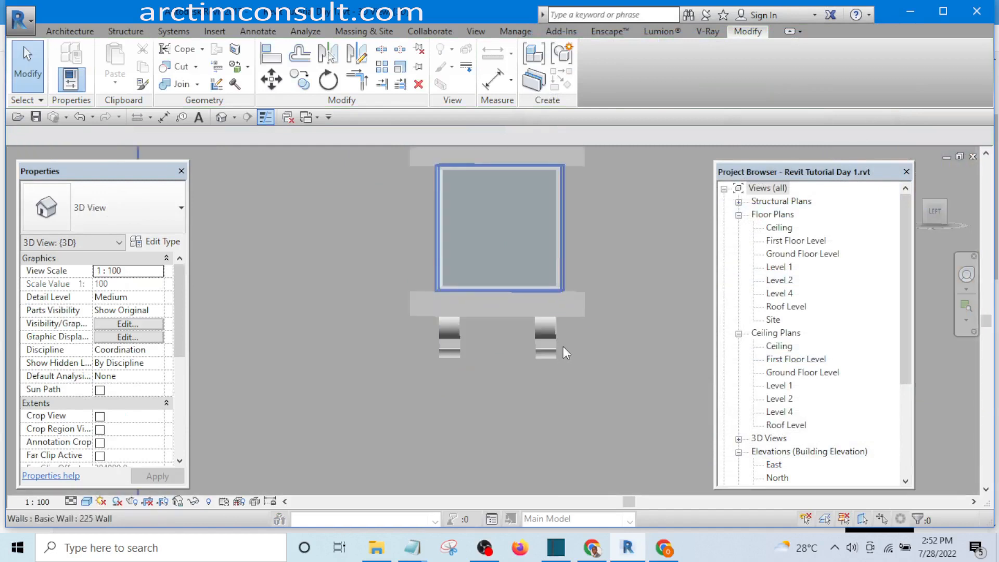
{"action": "scroll", "coordinate": [562, 359], "scroll_direction": "down", "scroll_amount": 4}
{"action": "scroll", "coordinate": [586, 353], "scroll_direction": "up", "scroll_amount": 4}
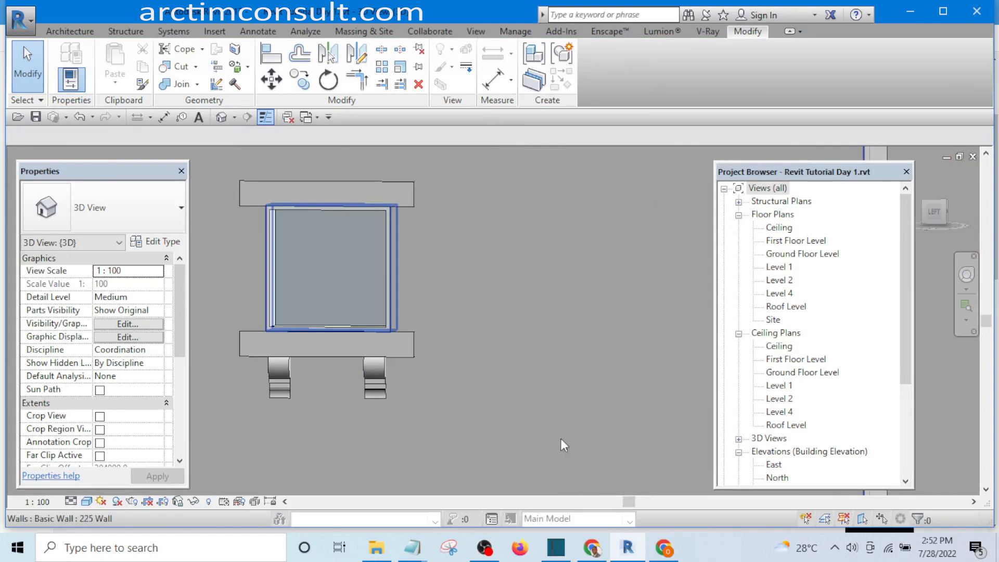
{"action": "scroll", "coordinate": [544, 345], "scroll_direction": "down", "scroll_amount": 2}
{"action": "middle_click_drag", "start_coordinate": [452, 408], "coordinate": [494, 435], "text": "shift"}
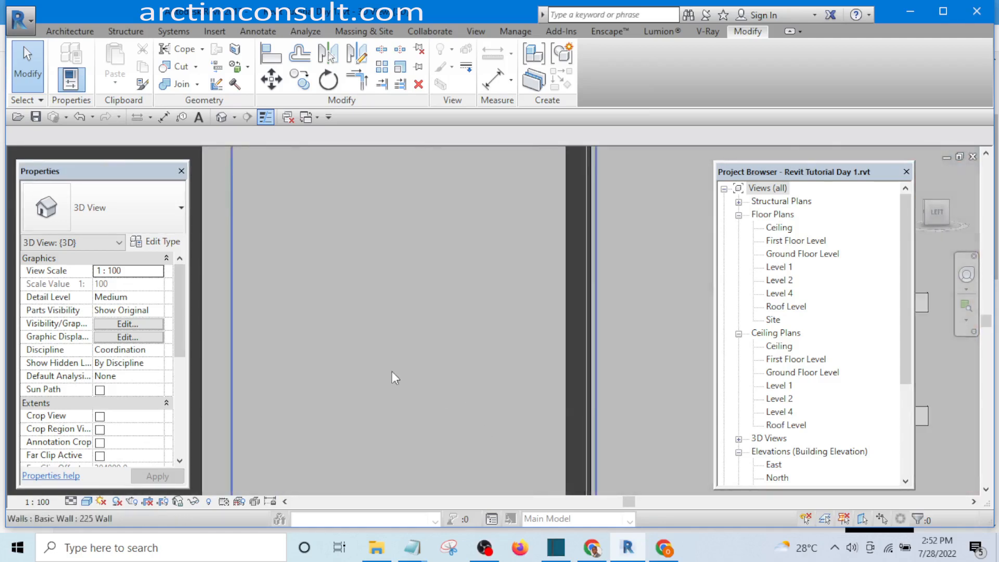
{"action": "scroll", "coordinate": [358, 355], "scroll_direction": "down", "scroll_amount": 5}
{"action": "scroll", "coordinate": [538, 395], "scroll_direction": "up", "scroll_amount": 2}
{"action": "scroll", "coordinate": [538, 396], "scroll_direction": "up", "scroll_amount": 2}
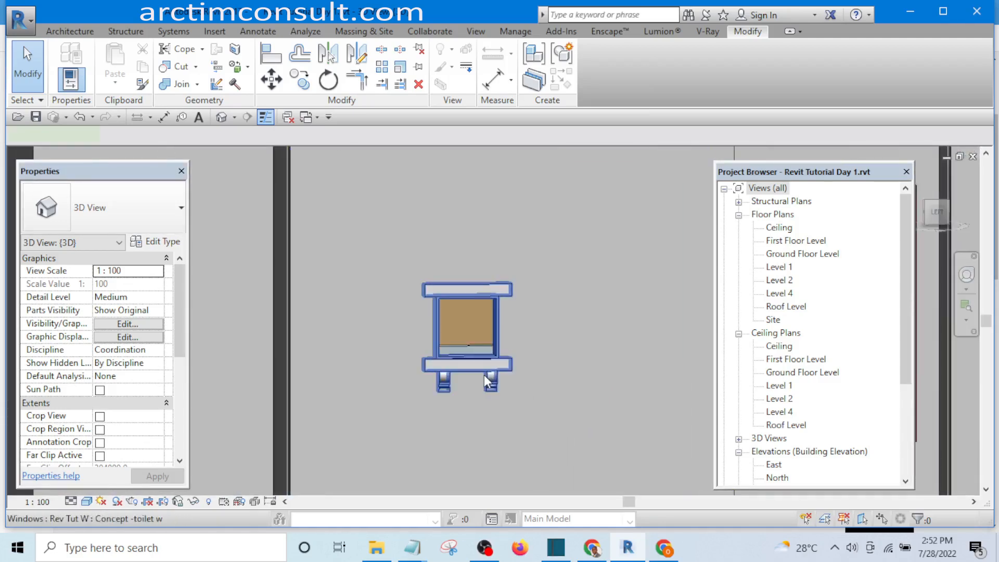
- Set the width of the Concept -toilet w window type to 2400 mm
{"action": "left_click", "coordinate": [484, 375]}
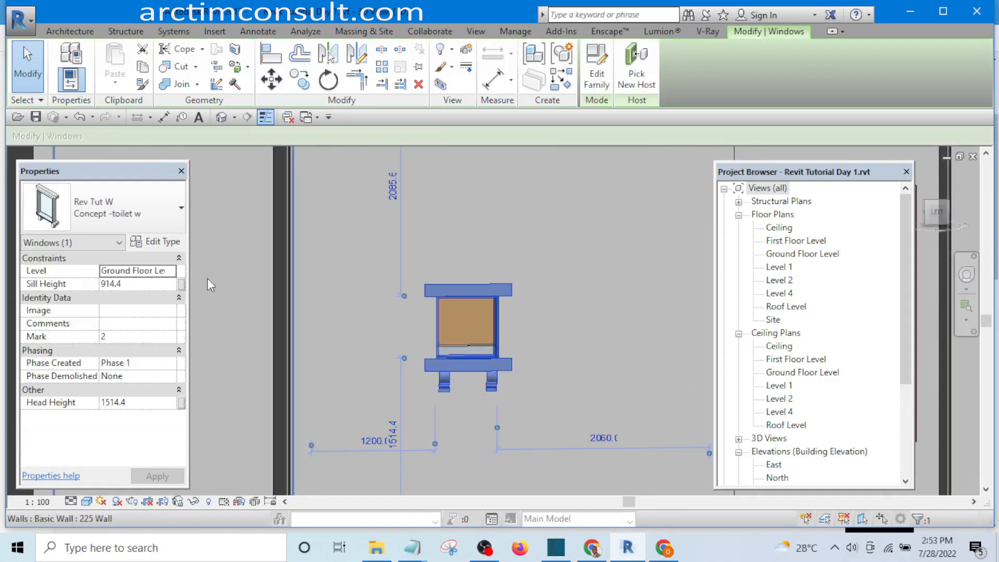
{"action": "left_click", "coordinate": [156, 242]}
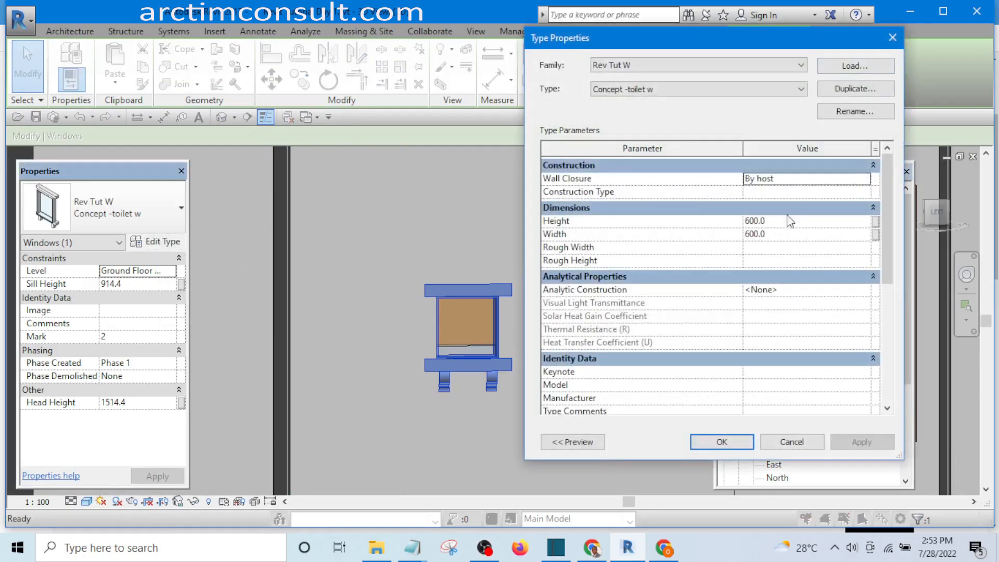
{"action": "left_click", "coordinate": [778, 237]}
{"action": "left_click", "coordinate": [773, 235]}
{"action": "left_click_drag", "start_coordinate": [773, 235], "coordinate": [728, 238]}
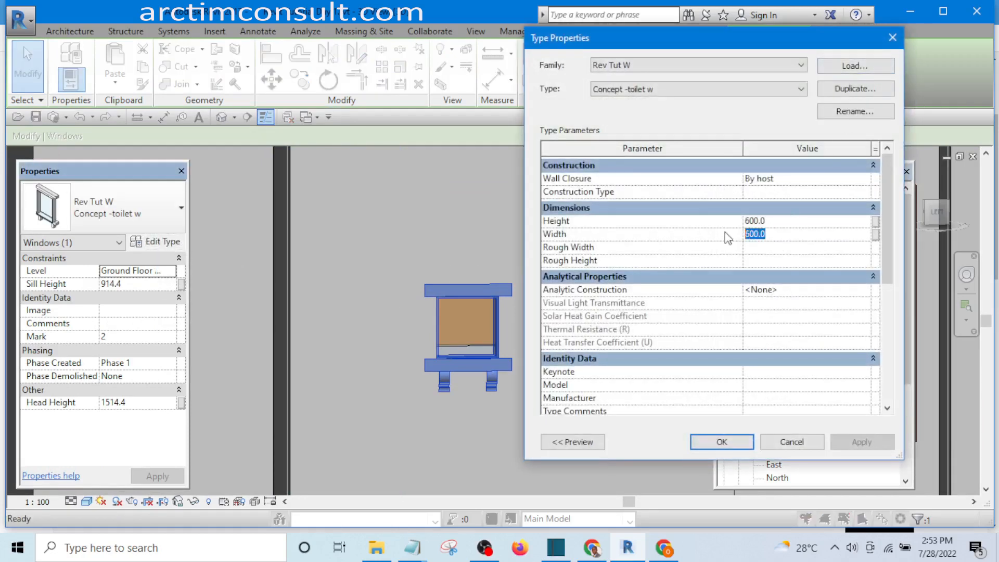
{"action": "type", "text": "1"}
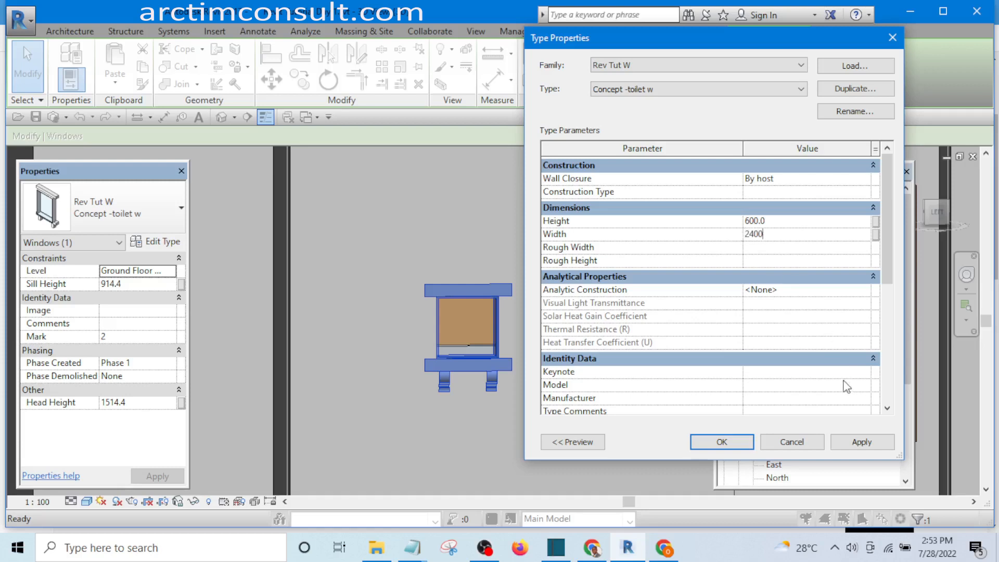
{"action": "left_click", "coordinate": [861, 443]}
{"action": "left_click", "coordinate": [722, 442]}
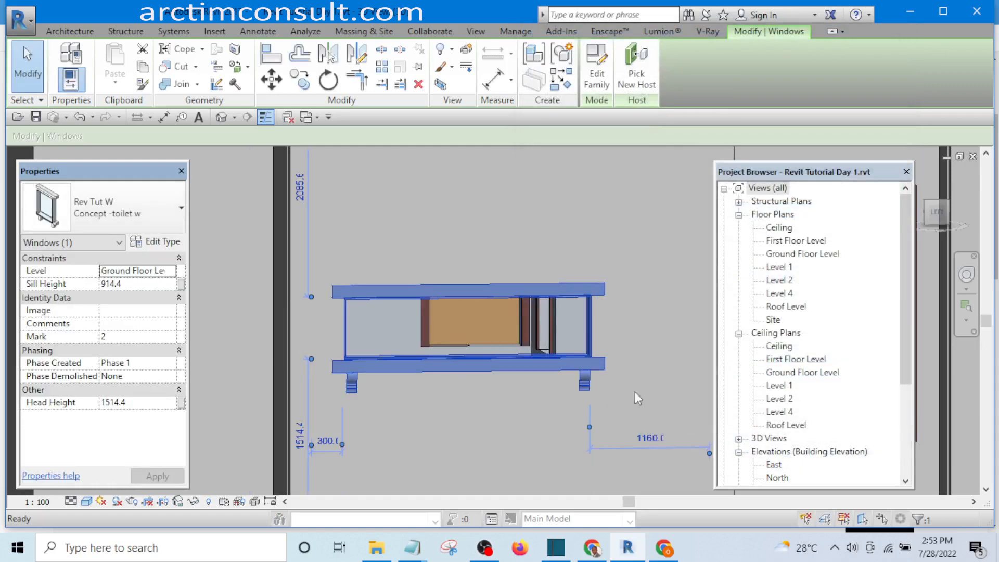
- Examine the widened window and the placement of its brackets, up close and against the whole house in 3D
{"action": "scroll", "coordinate": [348, 375], "scroll_direction": "up", "scroll_amount": 3}
{"action": "scroll", "coordinate": [406, 367], "scroll_direction": "down", "scroll_amount": 4}
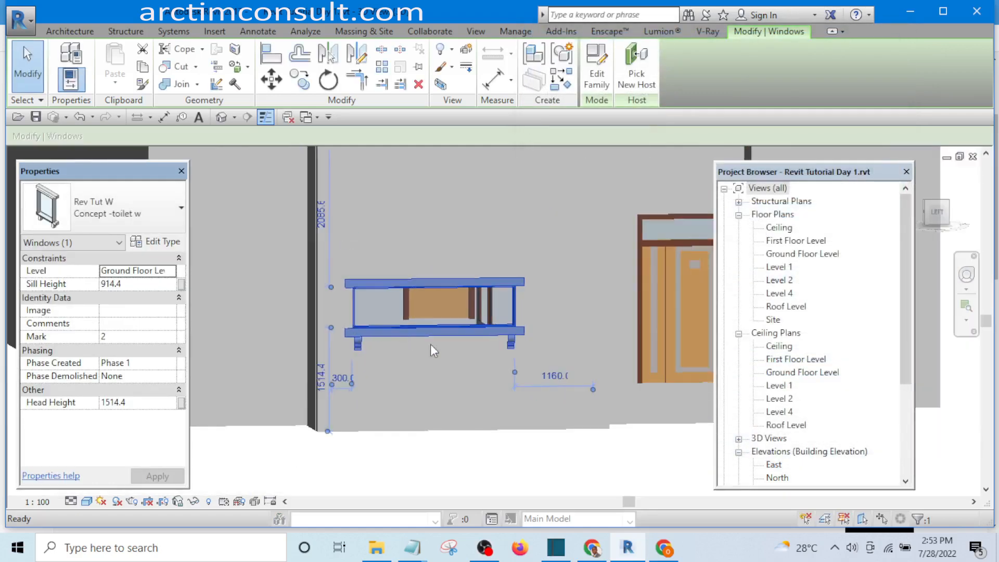
{"action": "scroll", "coordinate": [430, 344], "scroll_direction": "down", "scroll_amount": 4}
{"action": "left_click", "coordinate": [551, 408]}
{"action": "scroll", "coordinate": [448, 324], "scroll_direction": "up", "scroll_amount": 3}
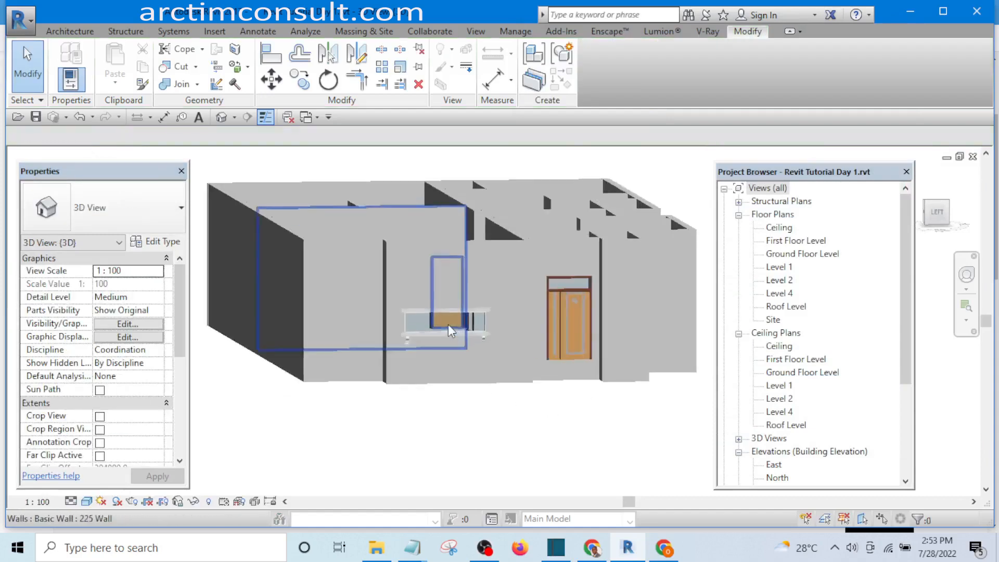
{"action": "scroll", "coordinate": [567, 394], "scroll_direction": "up", "scroll_amount": 6}
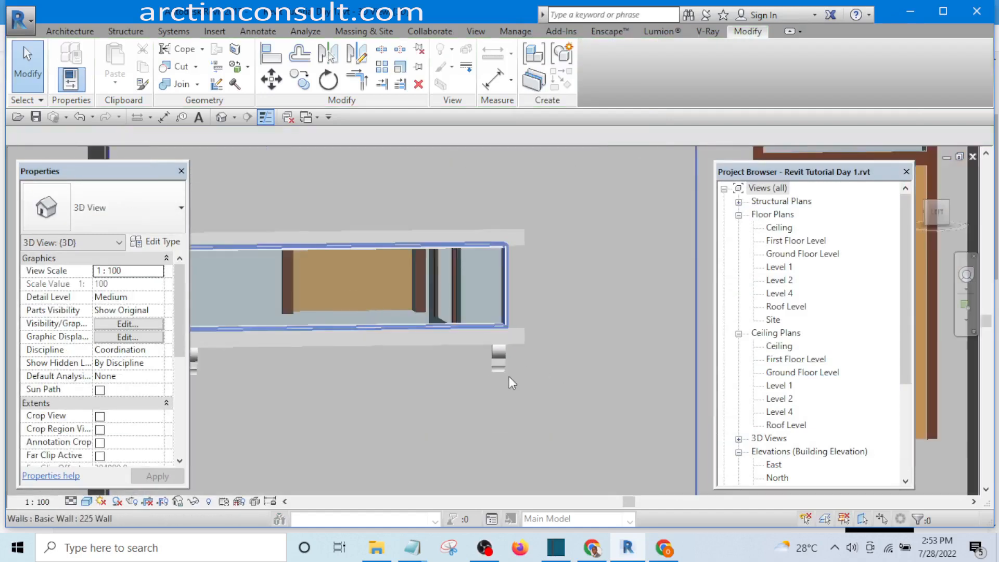
{"action": "scroll", "coordinate": [507, 354], "scroll_direction": "down", "scroll_amount": 4}
{"action": "scroll", "coordinate": [531, 367], "scroll_direction": "up", "scroll_amount": 3}
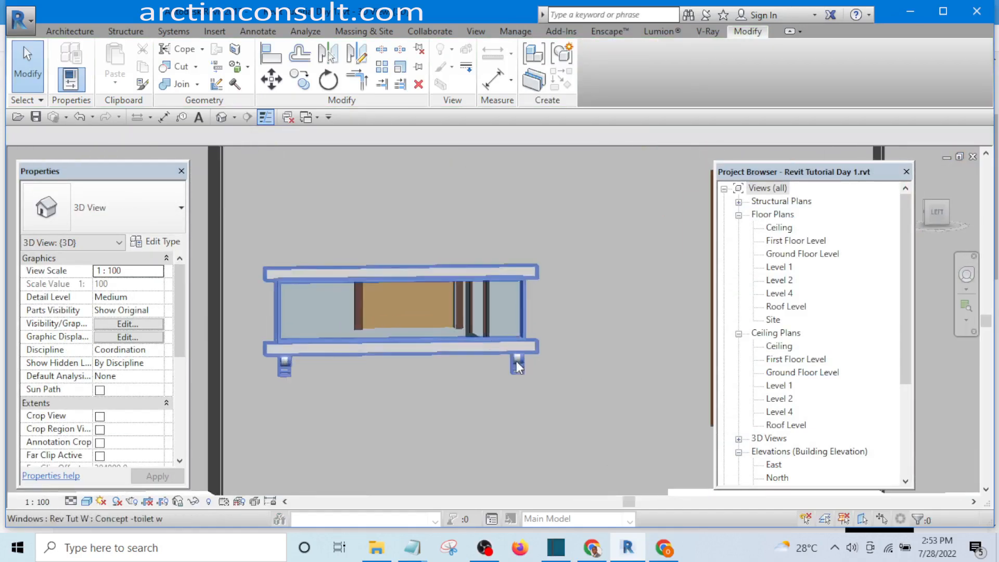
{"action": "scroll", "coordinate": [595, 376], "scroll_direction": "down", "scroll_amount": 5}
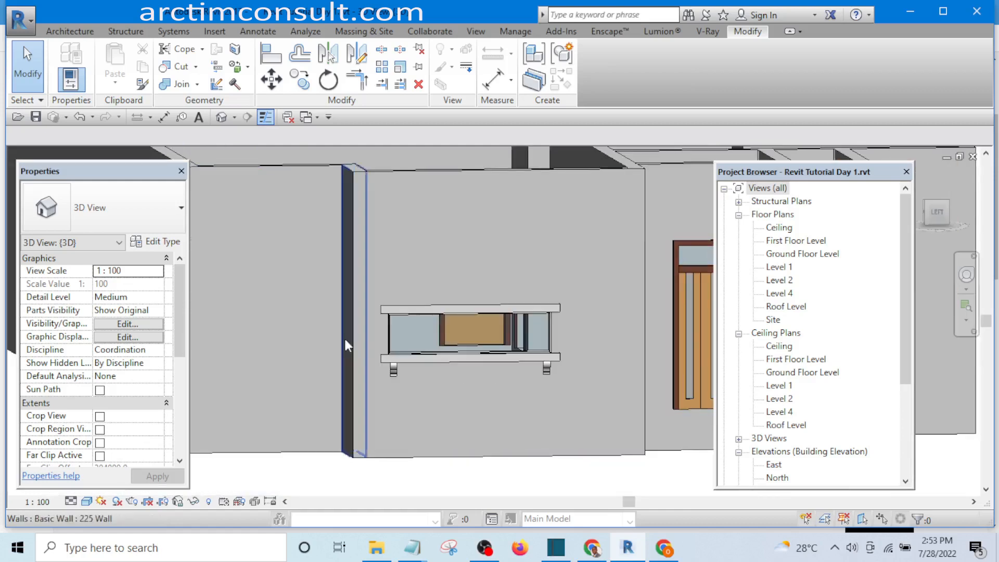
{"action": "scroll", "coordinate": [655, 377], "scroll_direction": "down", "scroll_amount": 1}
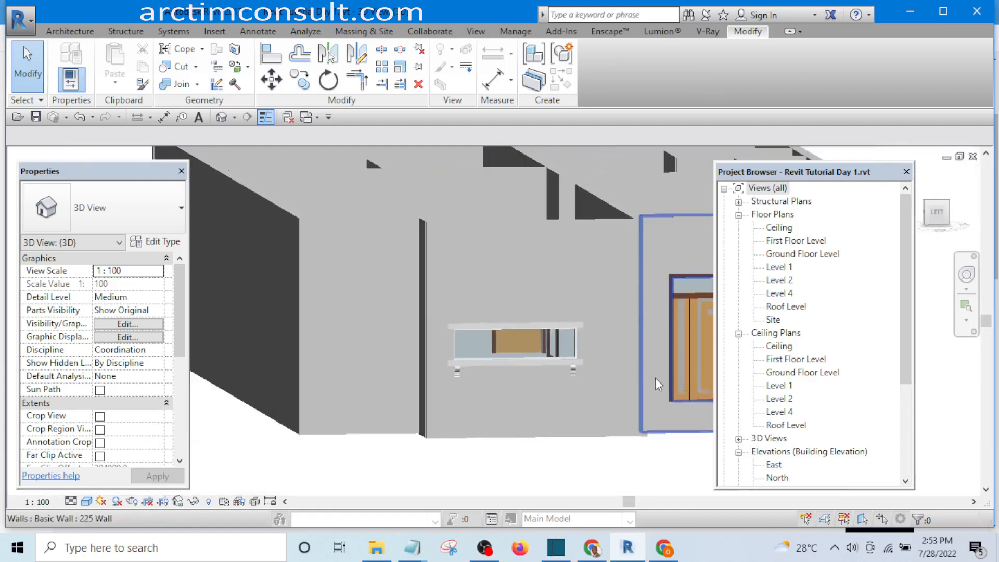
{"action": "scroll", "coordinate": [539, 365], "scroll_direction": "down", "scroll_amount": 1}
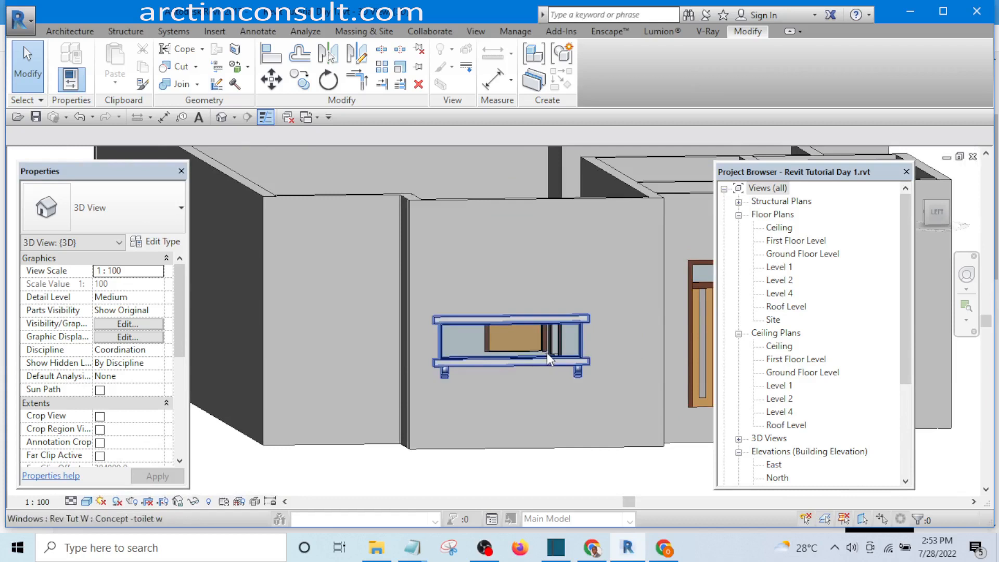
{"action": "scroll", "coordinate": [537, 333], "scroll_direction": "down", "scroll_amount": 1}
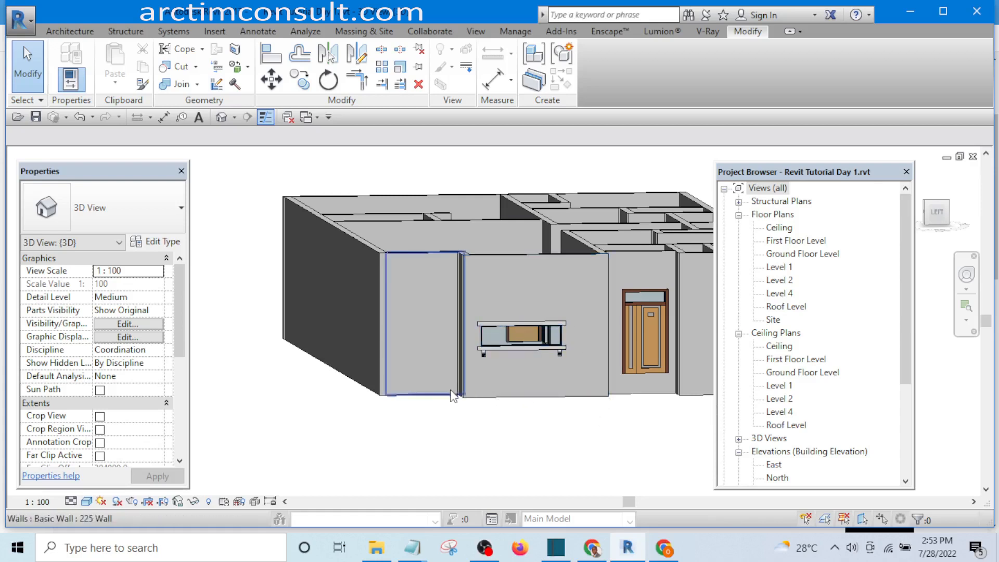
{"action": "scroll", "coordinate": [446, 441], "scroll_direction": "down", "scroll_amount": 2}
{"action": "scroll", "coordinate": [616, 413], "scroll_direction": "up", "scroll_amount": 3}
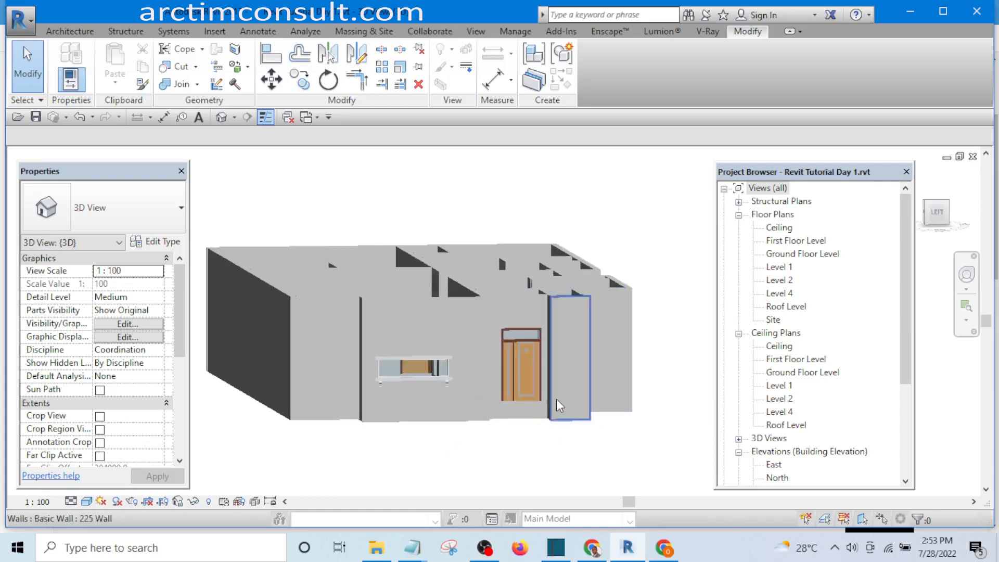
{"action": "scroll", "coordinate": [663, 430], "scroll_direction": "down", "scroll_amount": 3}
{"action": "scroll", "coordinate": [458, 367], "scroll_direction": "up", "scroll_amount": 4}
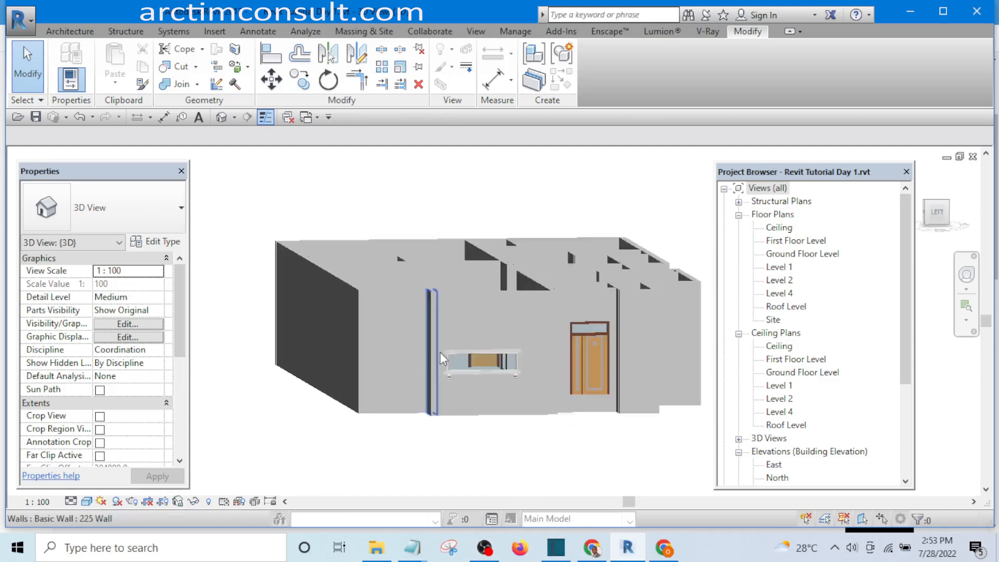
- Set the Concept -toilet w window type's height to 1800 mm and its width to 900 mm
{"action": "left_click", "coordinate": [473, 382]}
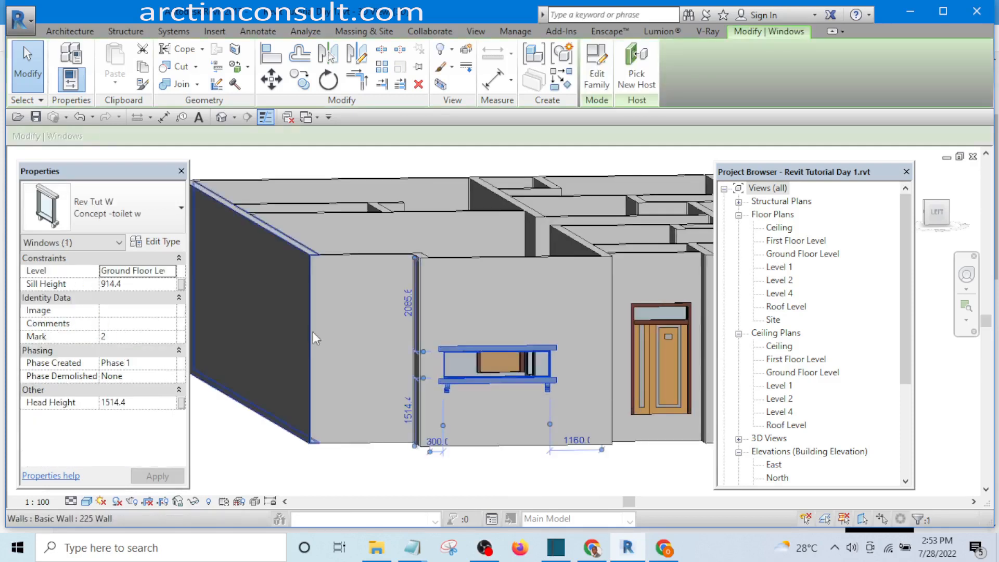
{"action": "left_click", "coordinate": [160, 245]}
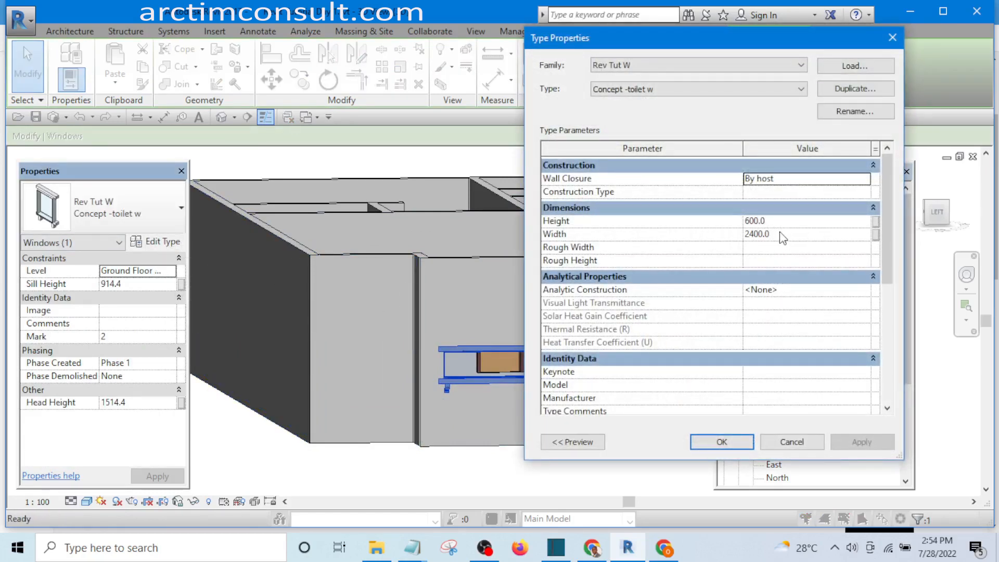
{"action": "left_click", "coordinate": [783, 233]}
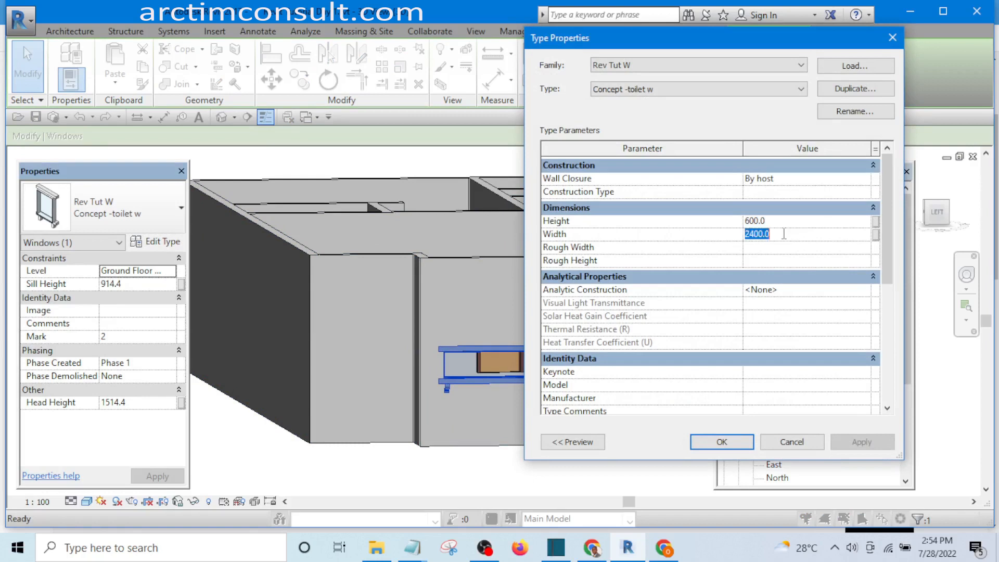
{"action": "left_click", "coordinate": [783, 221]}
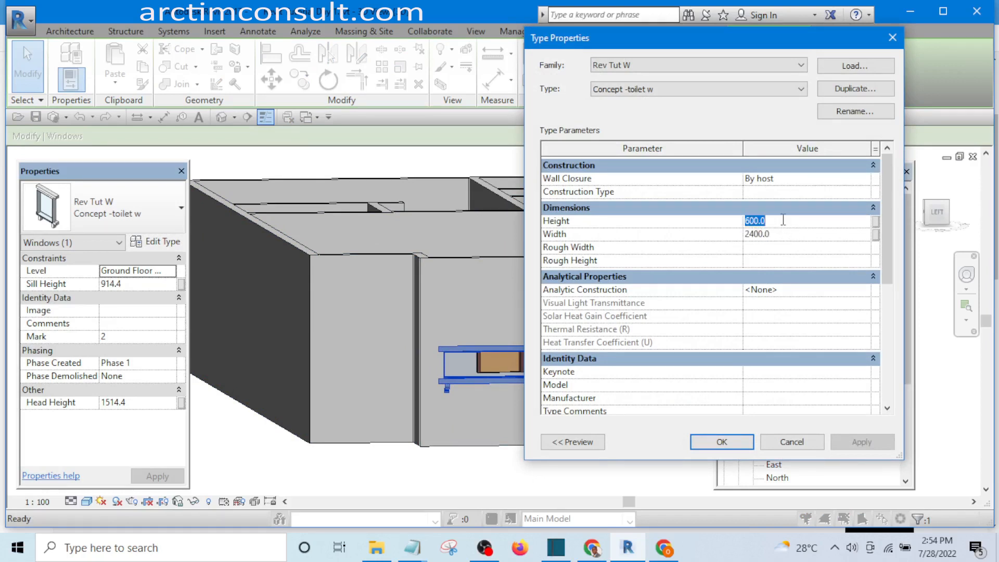
{"action": "type", "text": "1800"}
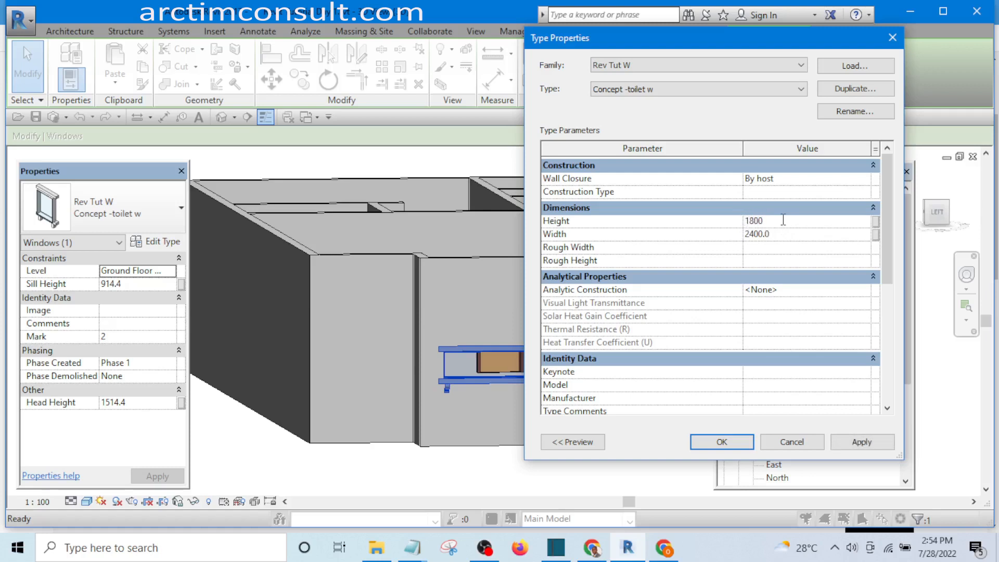
{"action": "left_click", "coordinate": [783, 235]}
{"action": "type", "text": "900"}
{"action": "left_click", "coordinate": [860, 442]}
{"action": "left_click", "coordinate": [722, 442]}
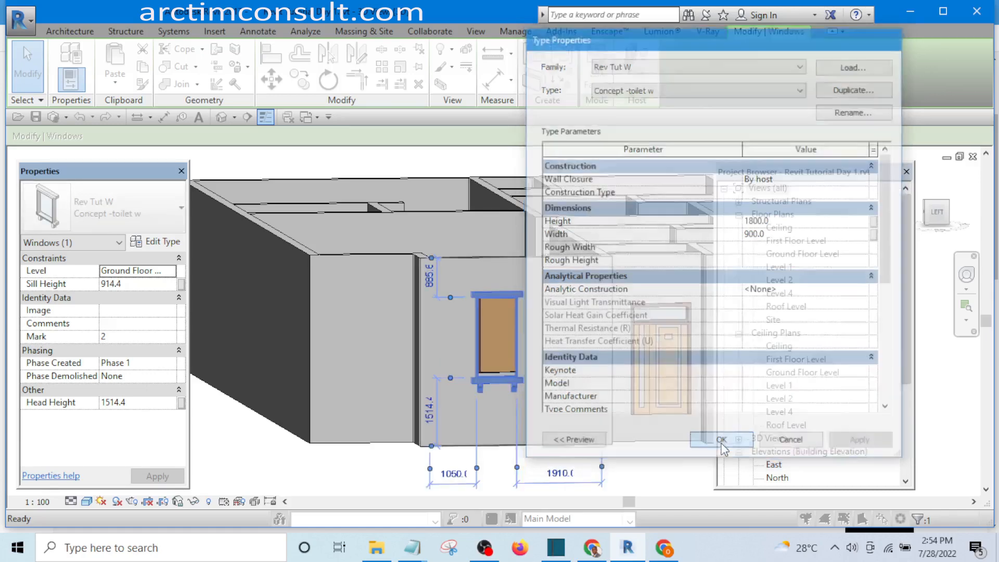
- Rename the window's Concept -toilet w type to 900x1800 mm w
{"action": "left_click", "coordinate": [162, 242]}
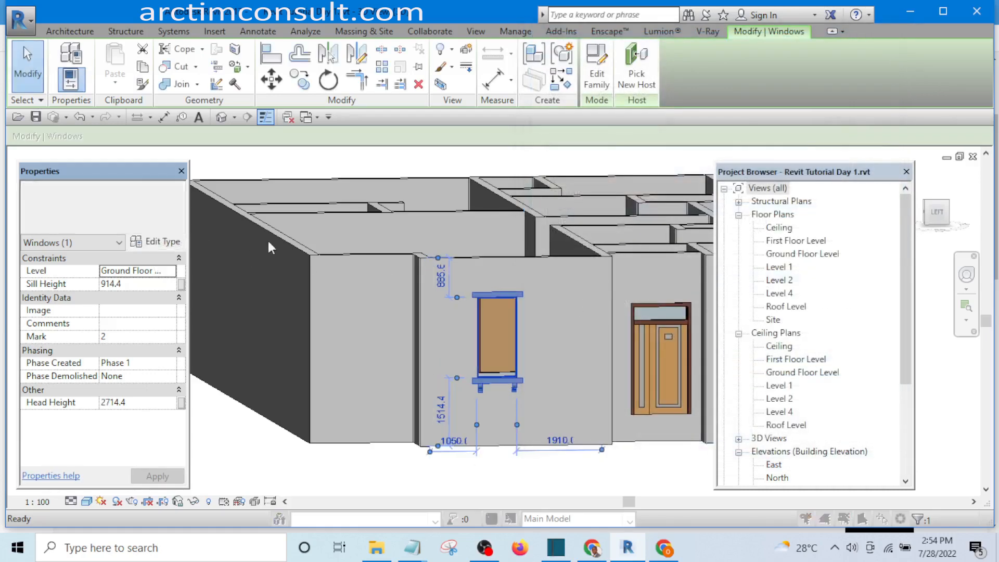
{"action": "left_click", "coordinate": [855, 111]}
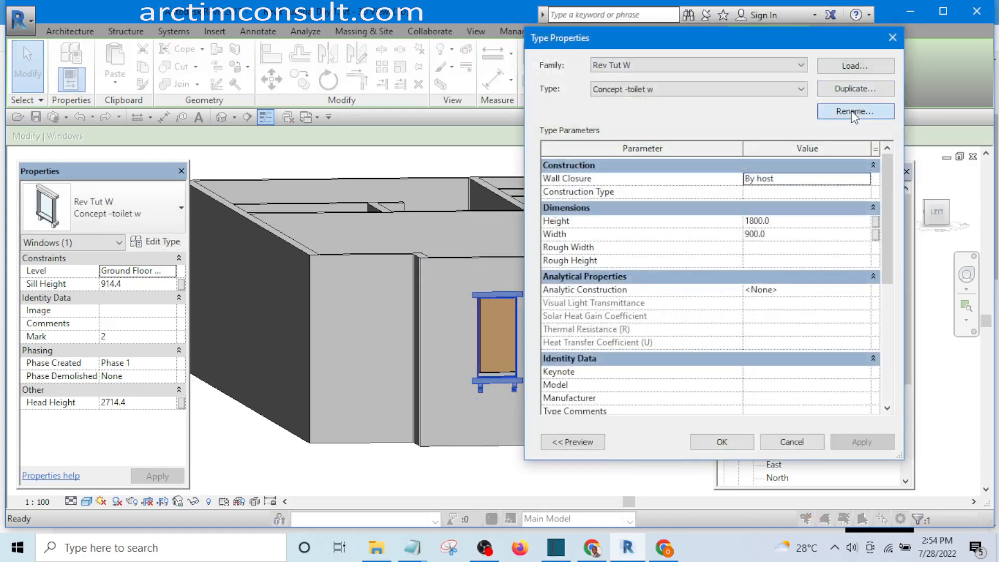
{"action": "left_click_drag", "start_coordinate": [607, 333], "coordinate": [522, 333]}
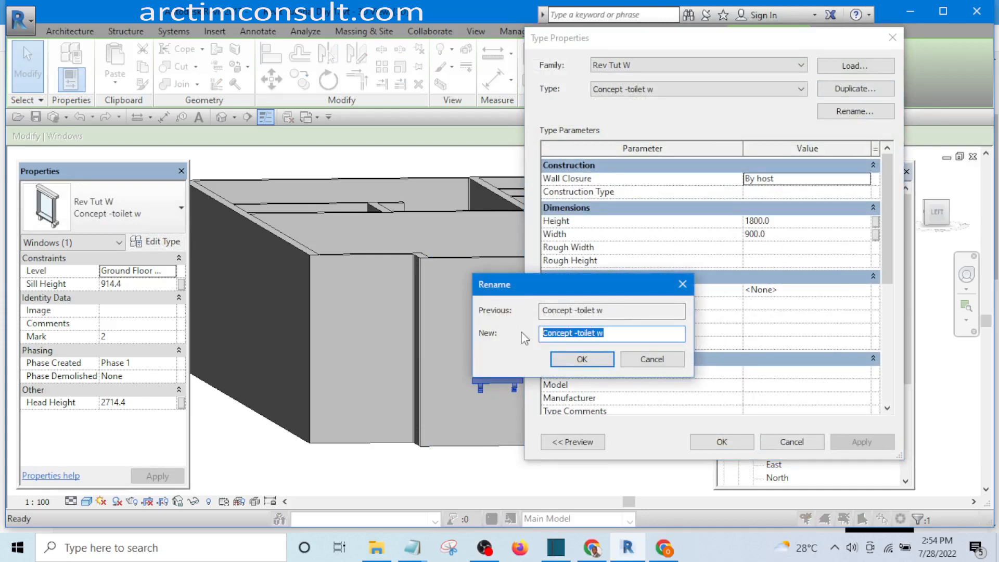
{"action": "type", "text": "900x1800 mm"}
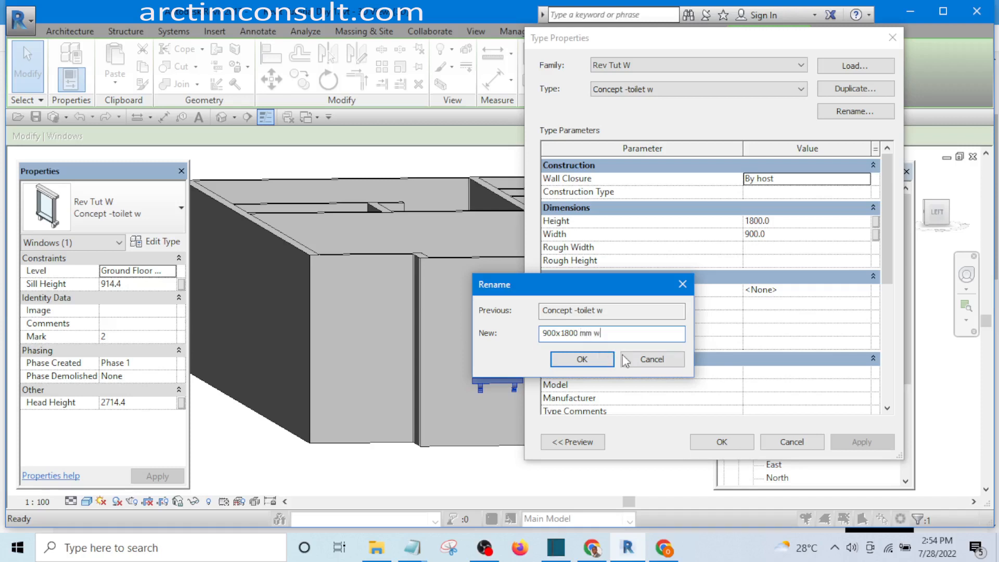
{"action": "left_click", "coordinate": [585, 358]}
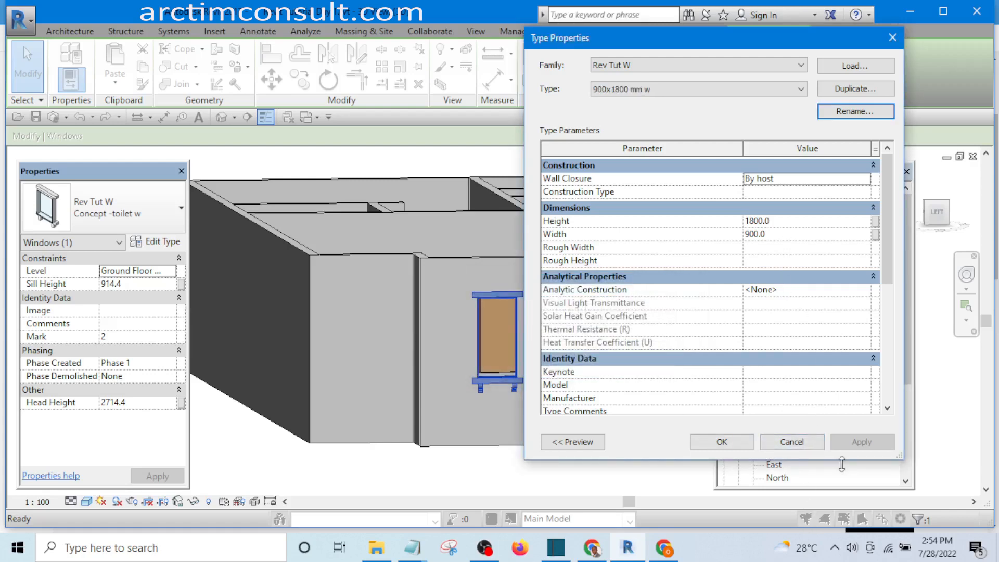
{"action": "left_click", "coordinate": [721, 442]}
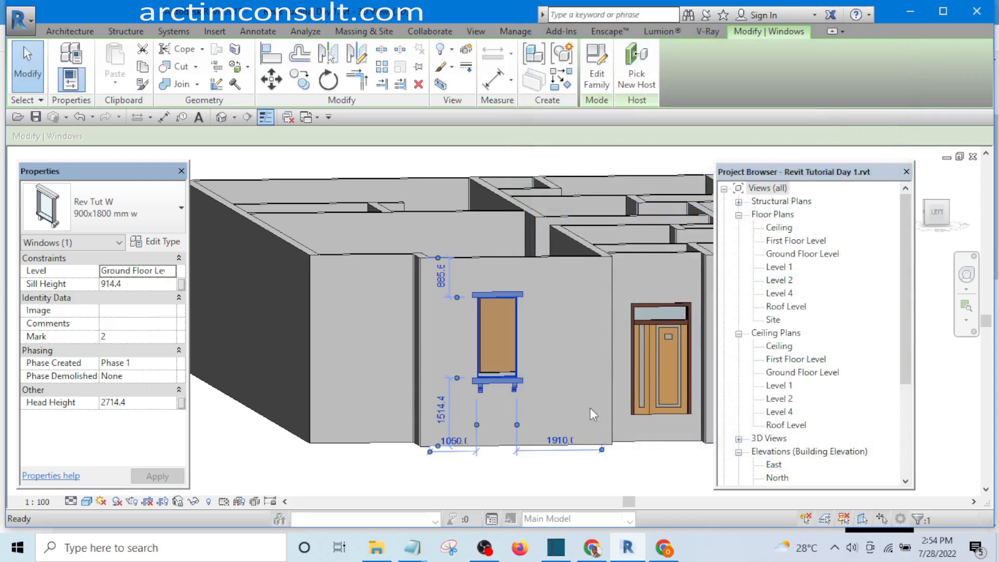
- Place another 900x1800 mm w window in the large room's west outer wall on the Ground Floor Level plan
{"action": "scroll", "coordinate": [542, 358], "scroll_direction": "down", "scroll_amount": 3}
{"action": "left_click", "coordinate": [335, 335]}
{"action": "right_click", "coordinate": [426, 212]}
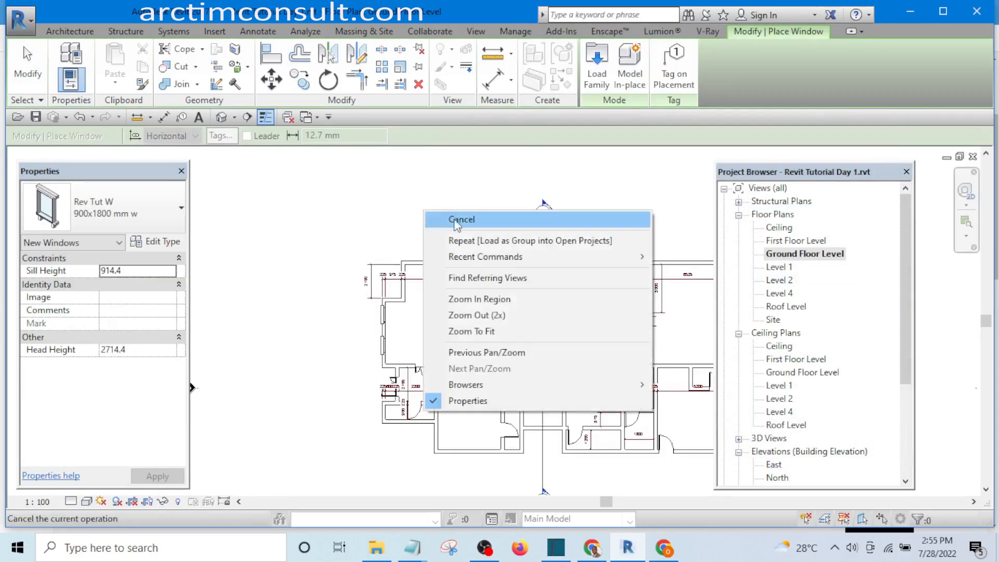
{"action": "left_click", "coordinate": [462, 224]}
- Examine the placed windows and the surrounding rooms and walls on the Ground Floor Level plan
{"action": "middle_click_drag", "start_coordinate": [476, 297], "coordinate": [390, 279]}
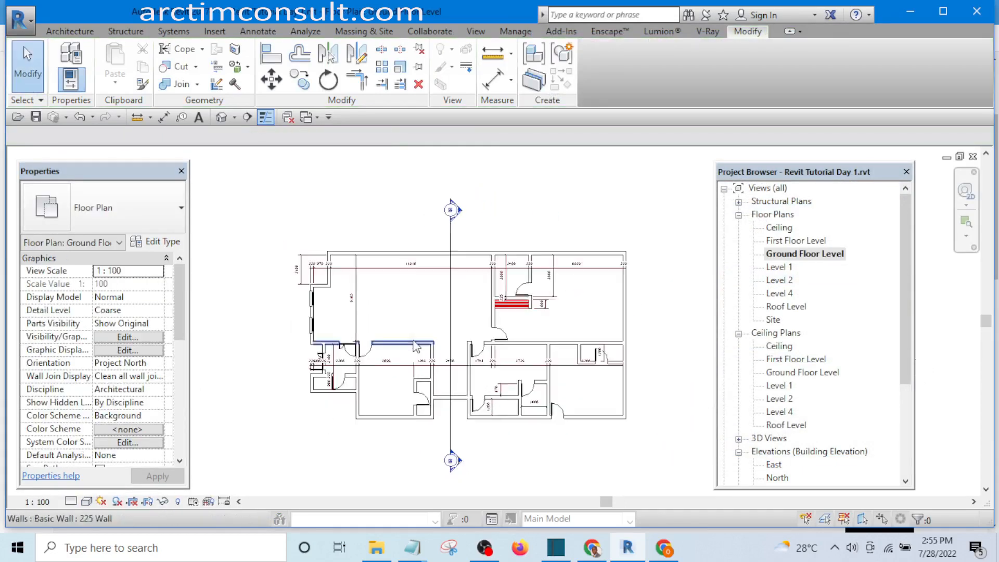
{"action": "scroll", "coordinate": [338, 308], "scroll_direction": "up", "scroll_amount": 5}
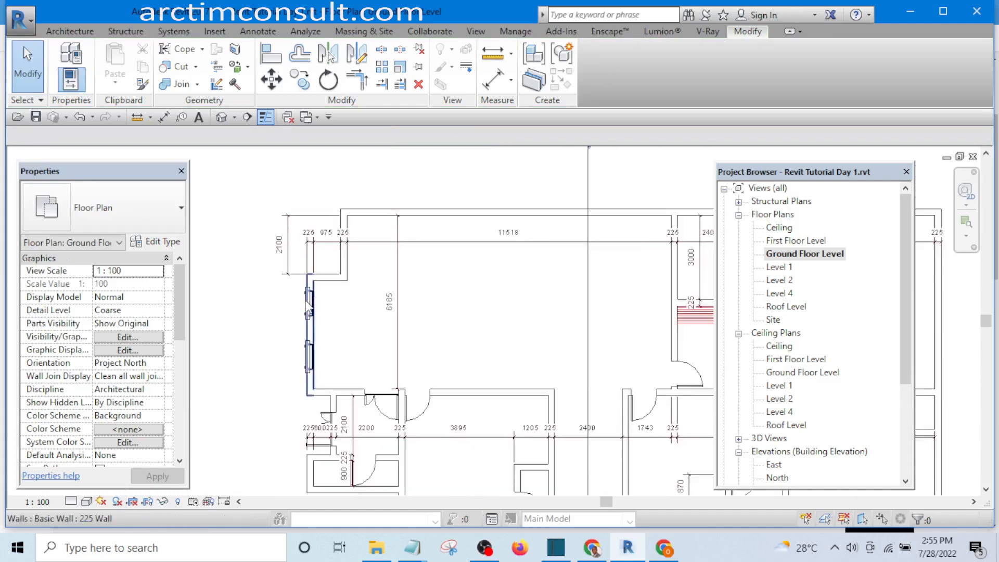
{"action": "scroll", "coordinate": [313, 308], "scroll_direction": "up", "scroll_amount": 2}
{"action": "scroll", "coordinate": [315, 322], "scroll_direction": "down", "scroll_amount": 3}
{"action": "scroll", "coordinate": [299, 324], "scroll_direction": "up", "scroll_amount": 2}
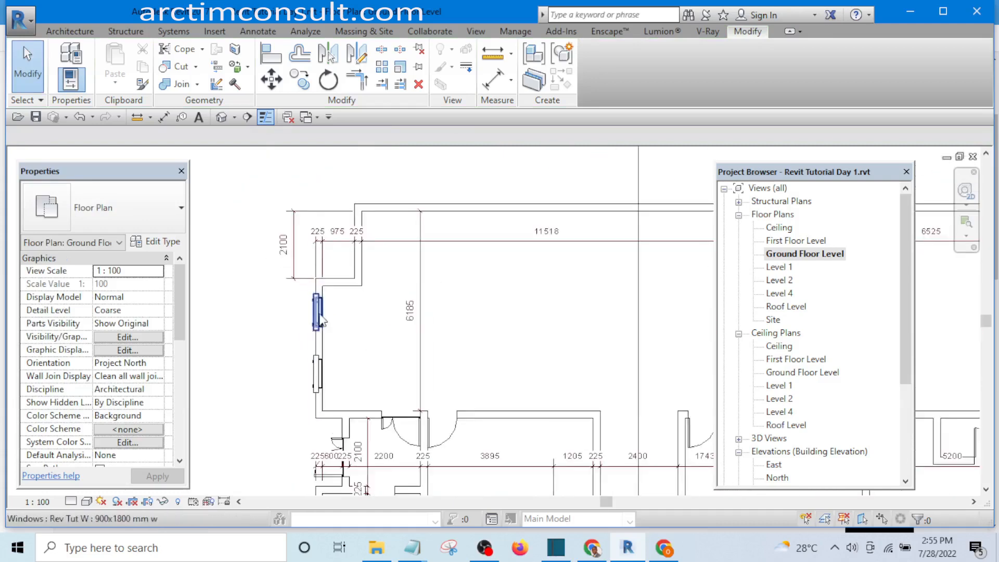
{"action": "scroll", "coordinate": [367, 297], "scroll_direction": "down", "scroll_amount": 5}
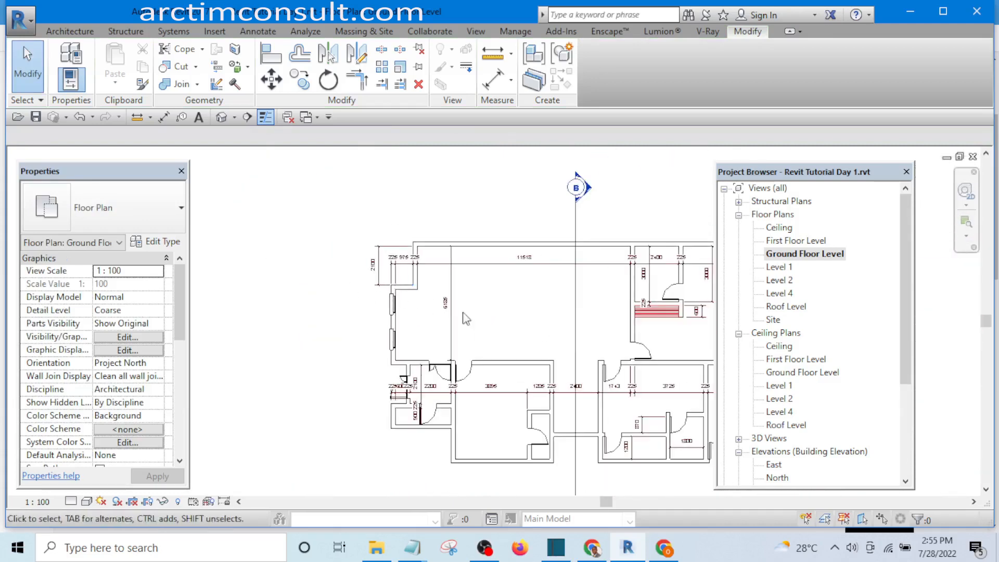
{"action": "middle_click_drag", "start_coordinate": [560, 355], "coordinate": [525, 320]}
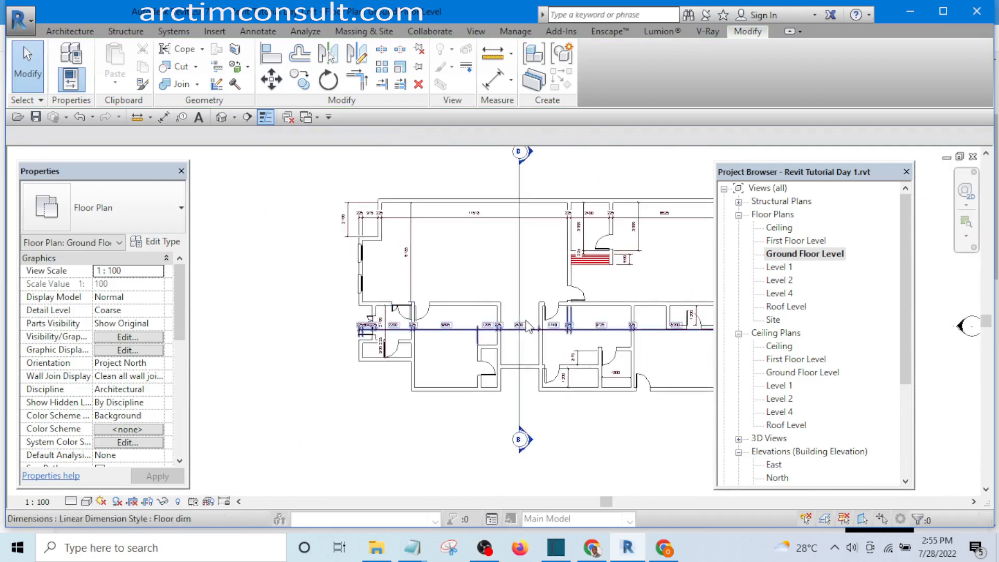